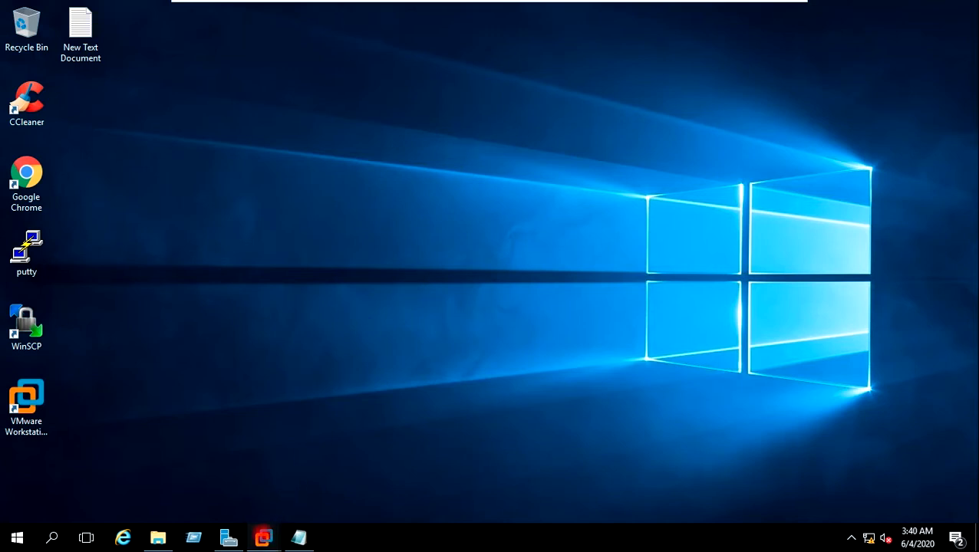
# Step: Bring up VMware Workstation and focus the WIN2016VM01 console showing its Windows Server 2016 desktop
pyautogui.moveTo(263, 538)
pyautogui.click(296, 449)
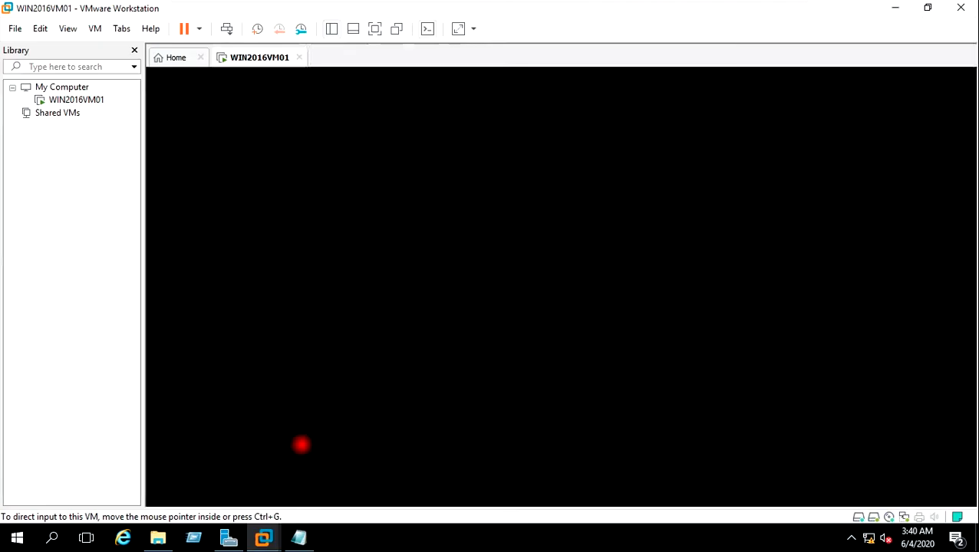
pyautogui.click(175, 59)
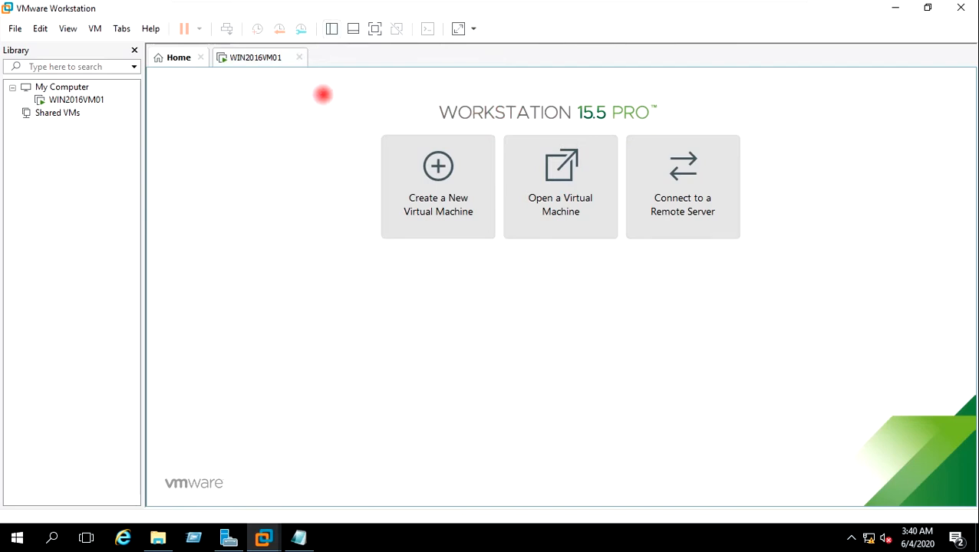
pyautogui.click(255, 58)
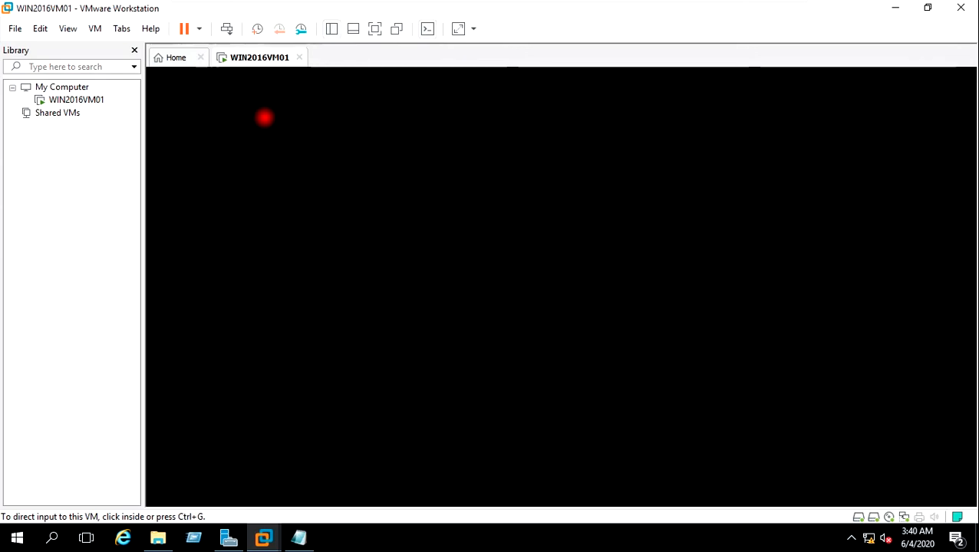
pyautogui.click(258, 181)
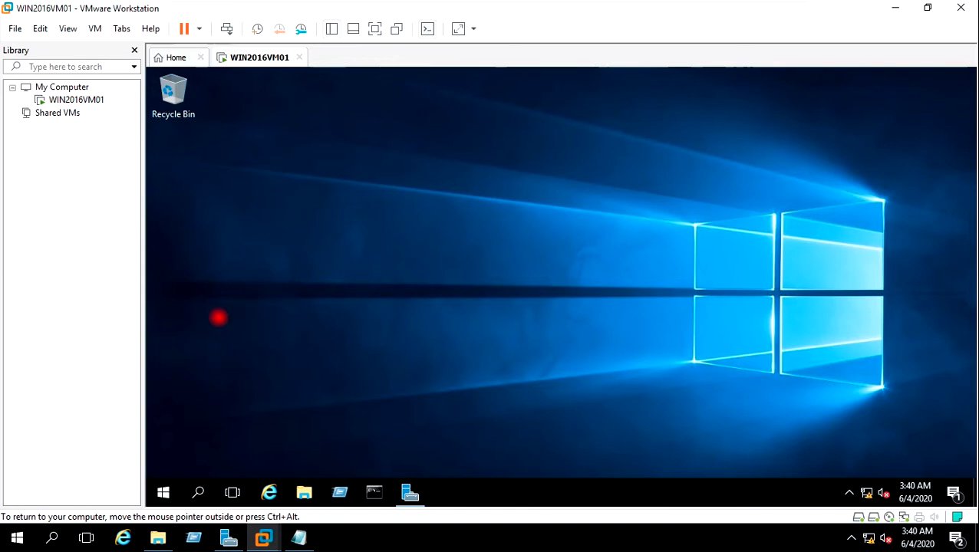
pyautogui.moveTo(157, 536)
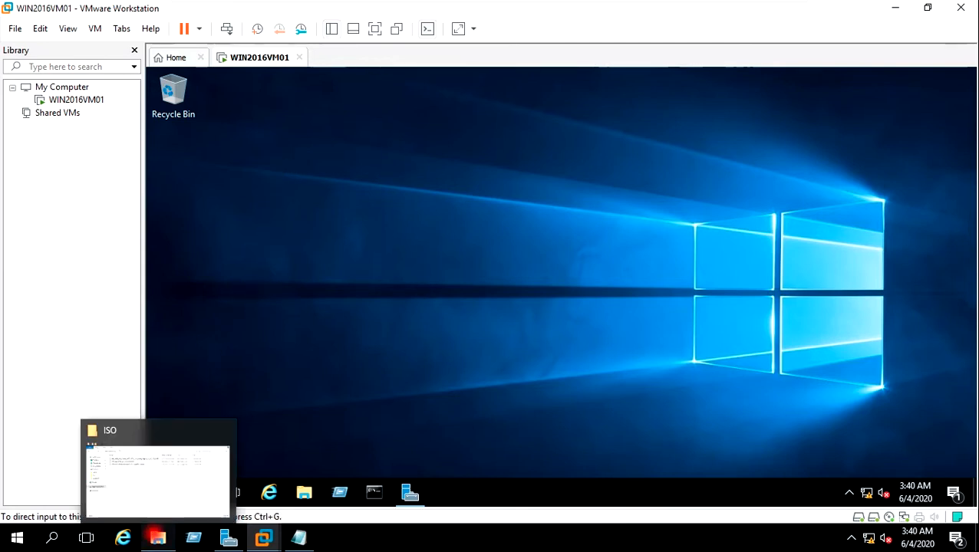
pyautogui.click(140, 487)
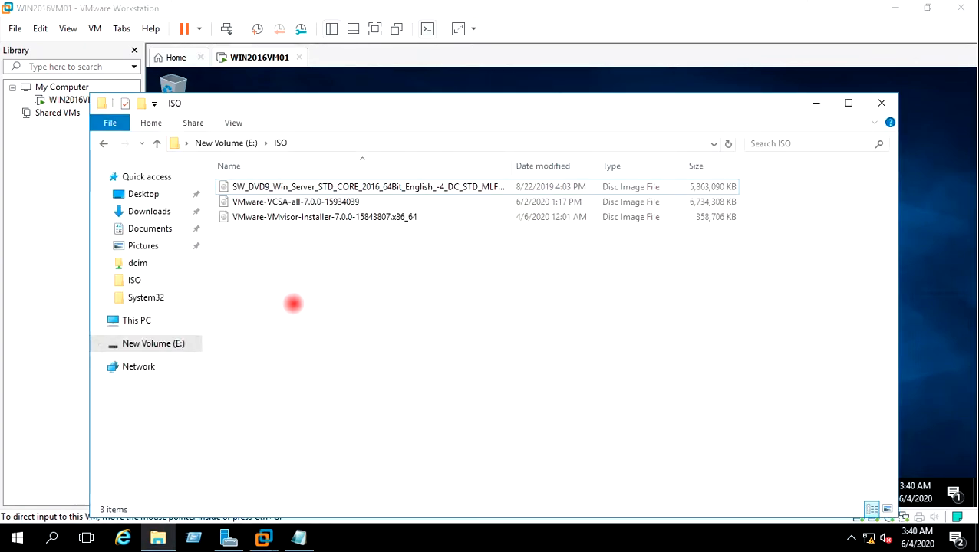
pyautogui.moveTo(382, 107); pyautogui.dragTo(382, 78)
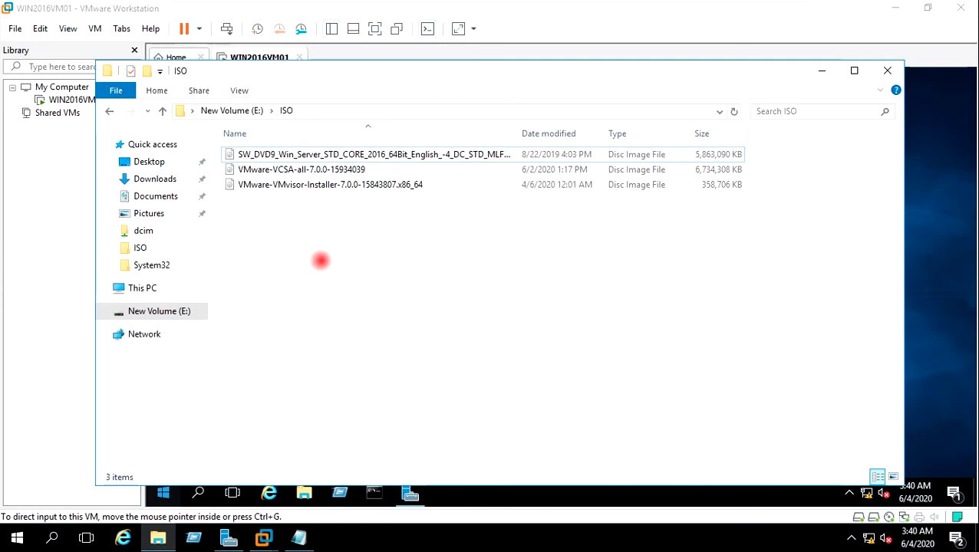
pyautogui.click(271, 172)
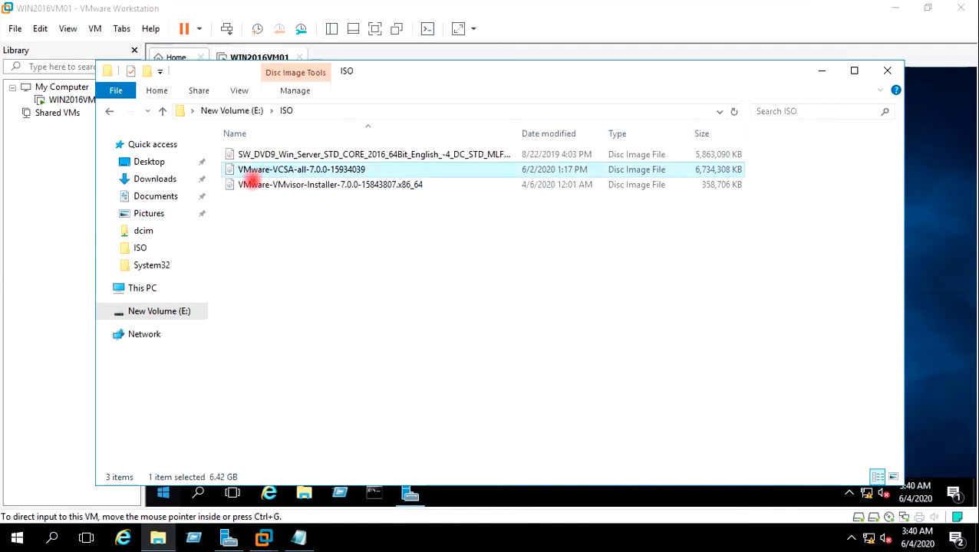
pyautogui.click(249, 185)
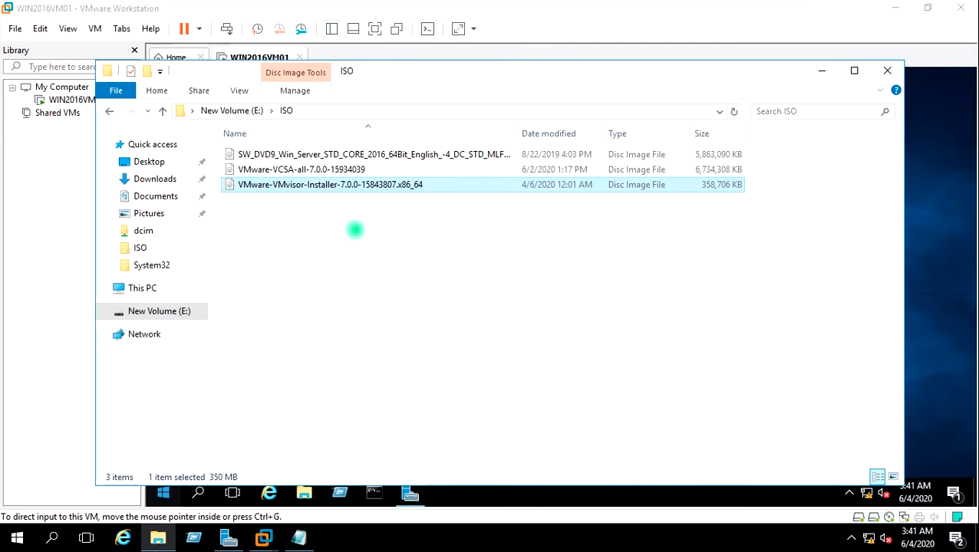
pyautogui.click(480, 239)
pyautogui.click(821, 72)
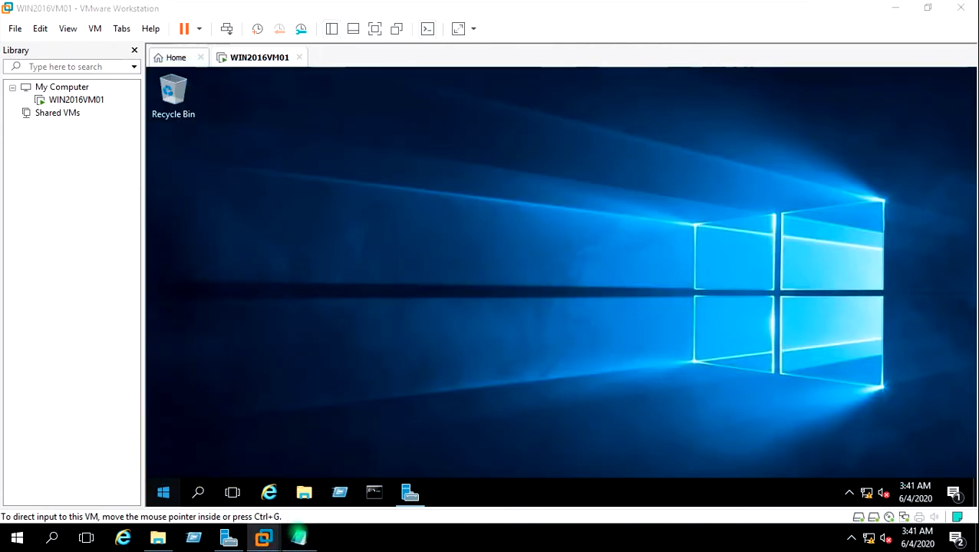
# Step: Finish the Notepad heading 'Step 1 -- Create Domain Controller', minimize Notepad and return to the VM
pyautogui.click(299, 538)
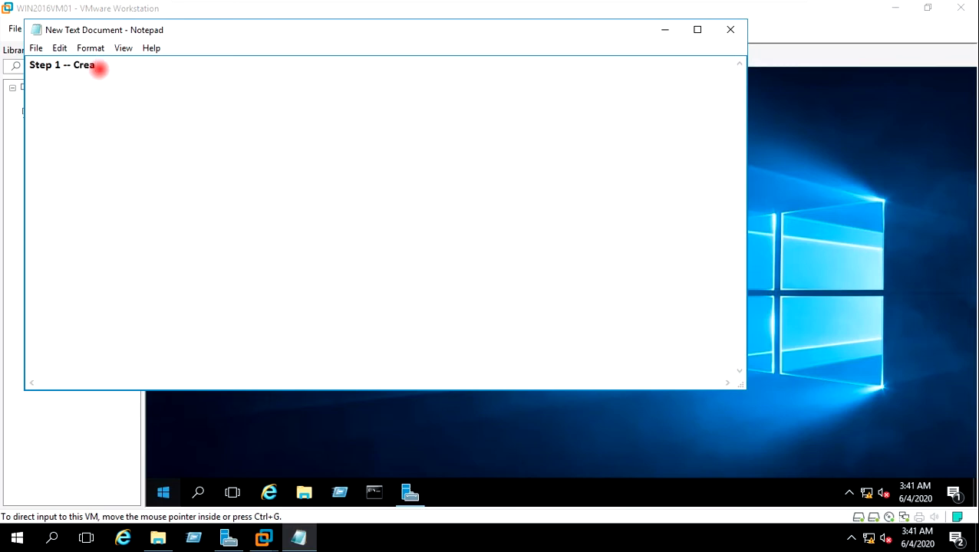
pyautogui.write('Create Dpmain Controller')
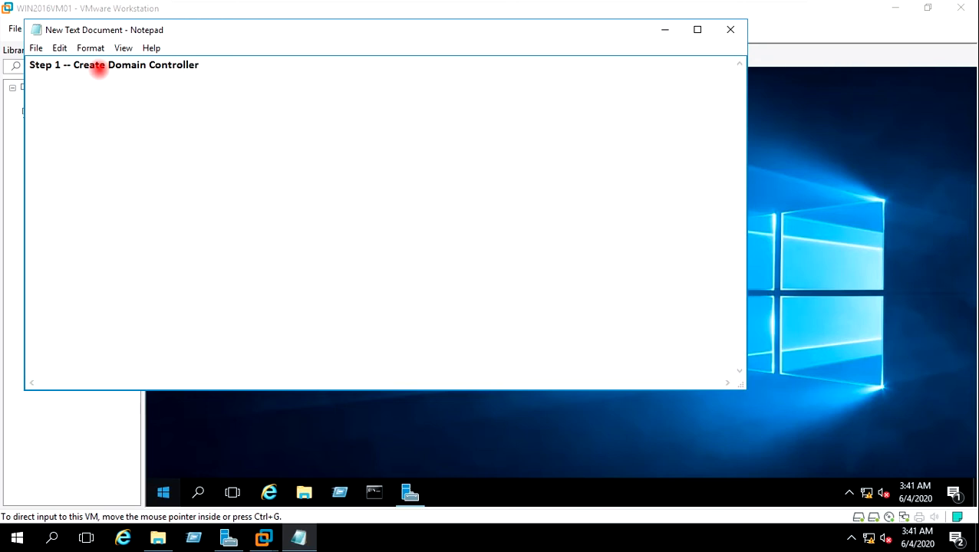
pyautogui.click(664, 29)
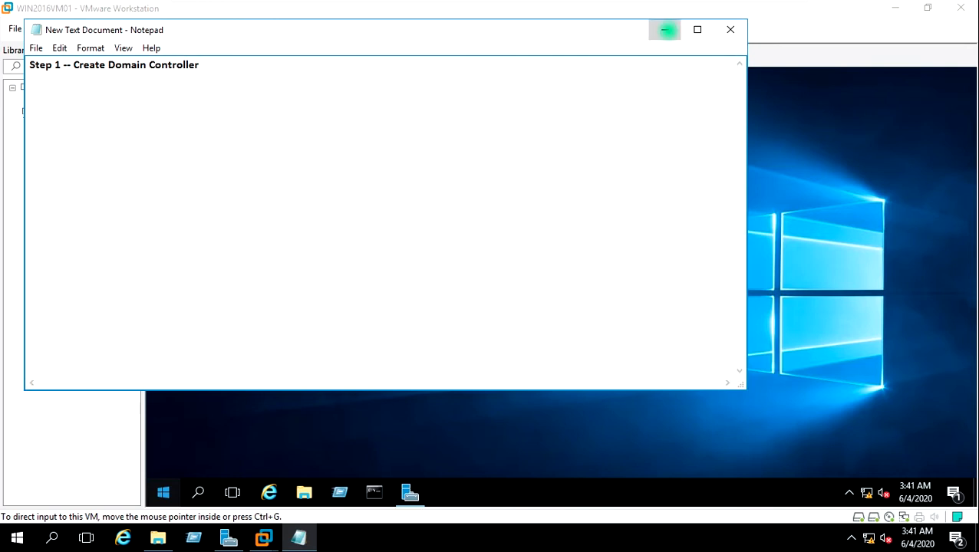
pyautogui.click(366, 152)
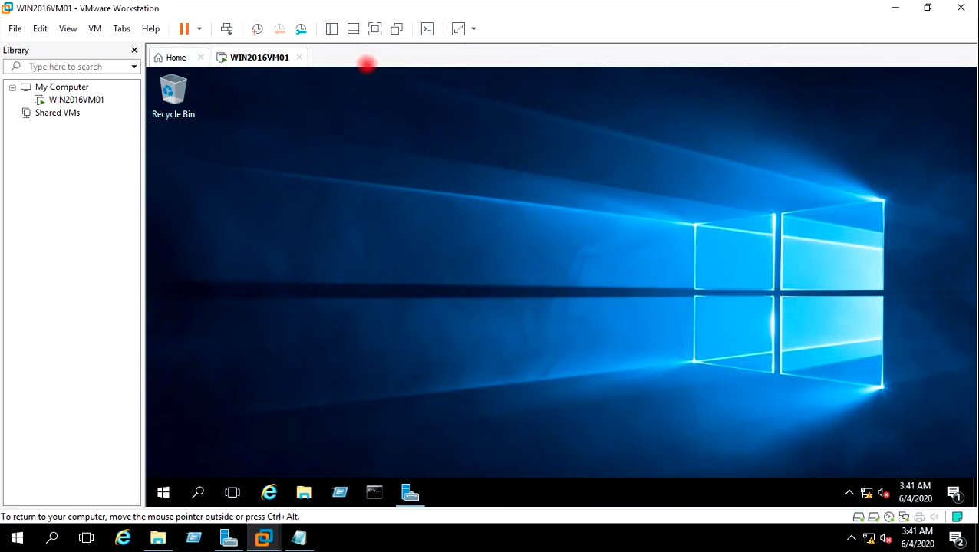
# Step: Put the VM in full screen, refresh the guest desktop and launch Server Manager
pyautogui.click(374, 27)
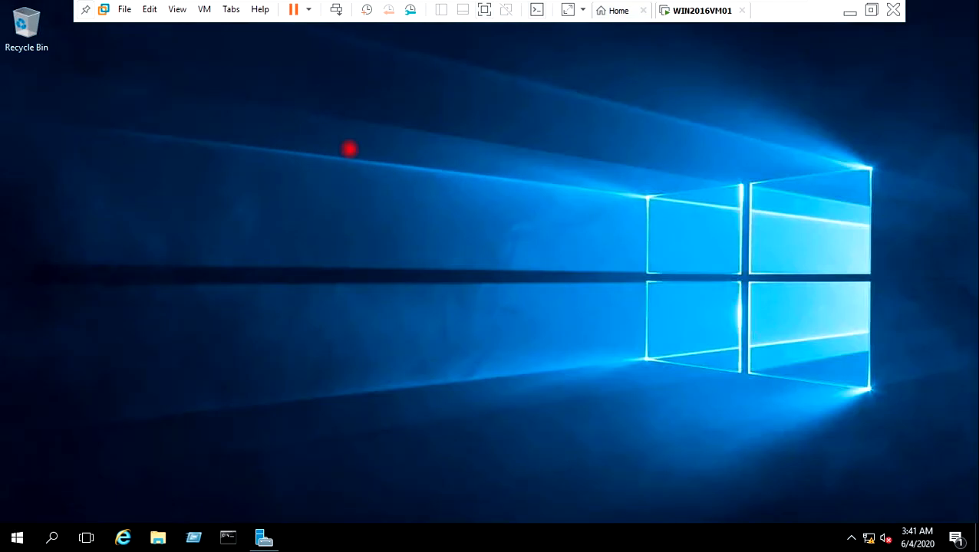
pyautogui.rightClick(349, 148)
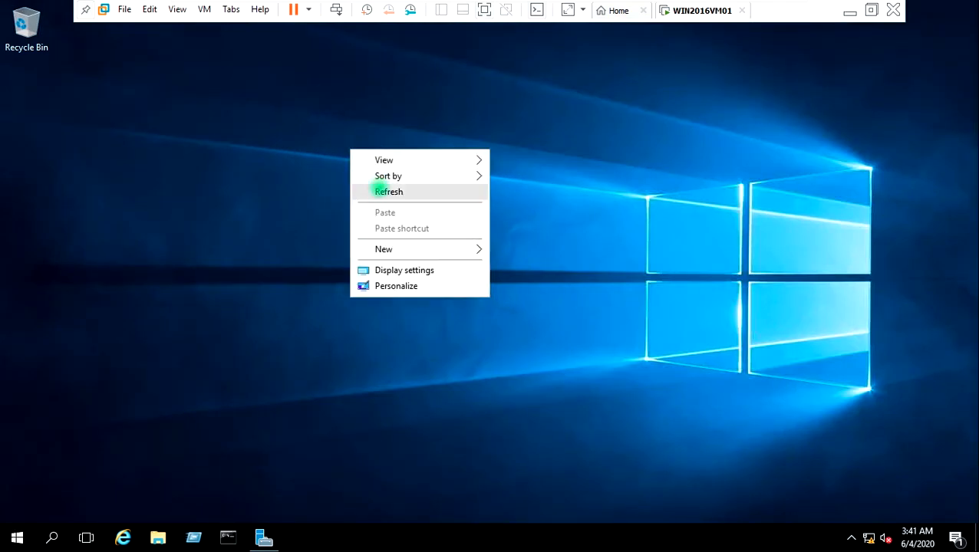
pyautogui.click(378, 191)
pyautogui.click(264, 536)
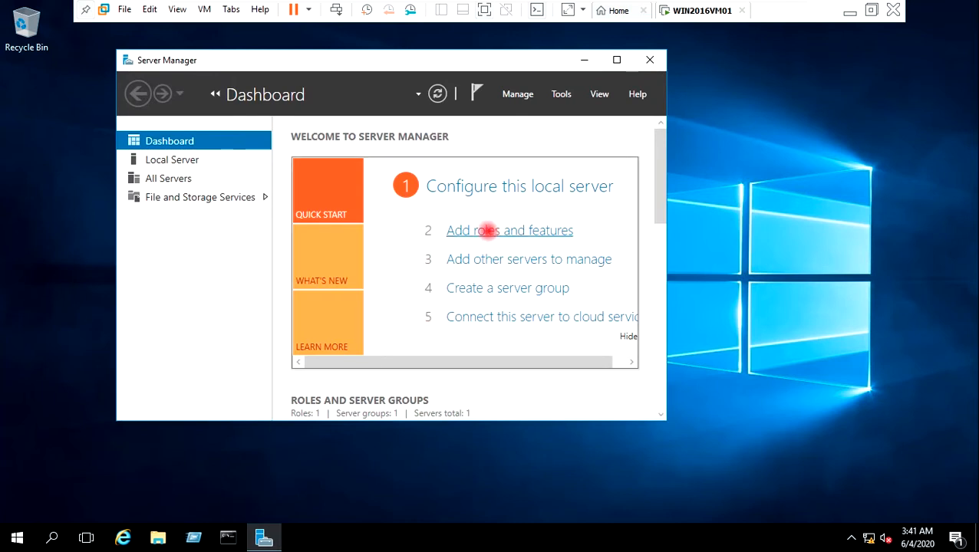
# Step: Start Add Roles and Features with role-based installation on WIN2016VM01 as the destination server
pyautogui.click(473, 229)
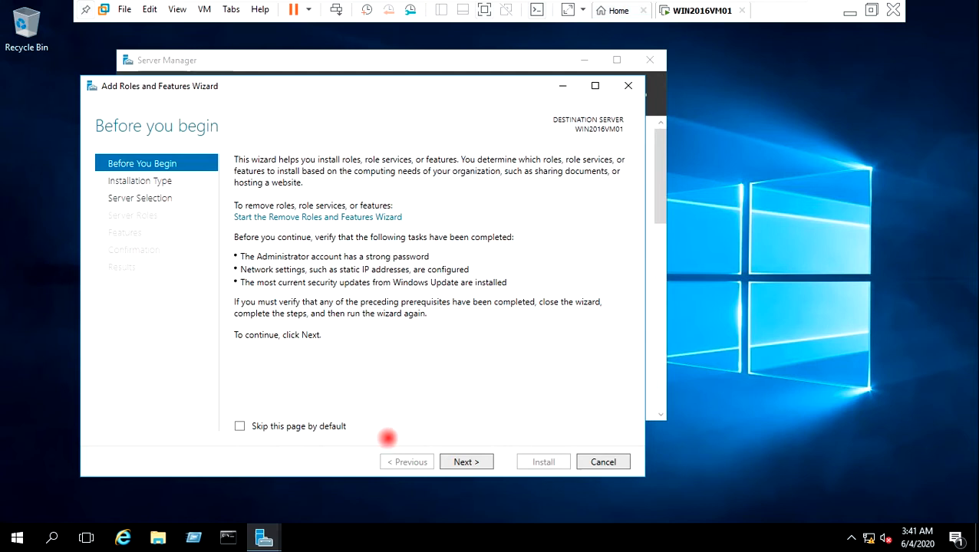
pyautogui.click(464, 461)
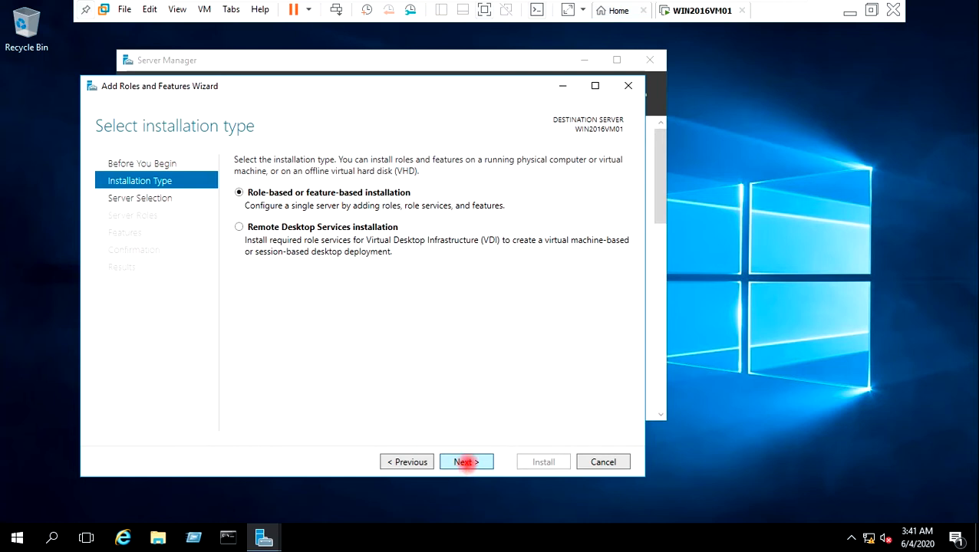
pyautogui.click(465, 462)
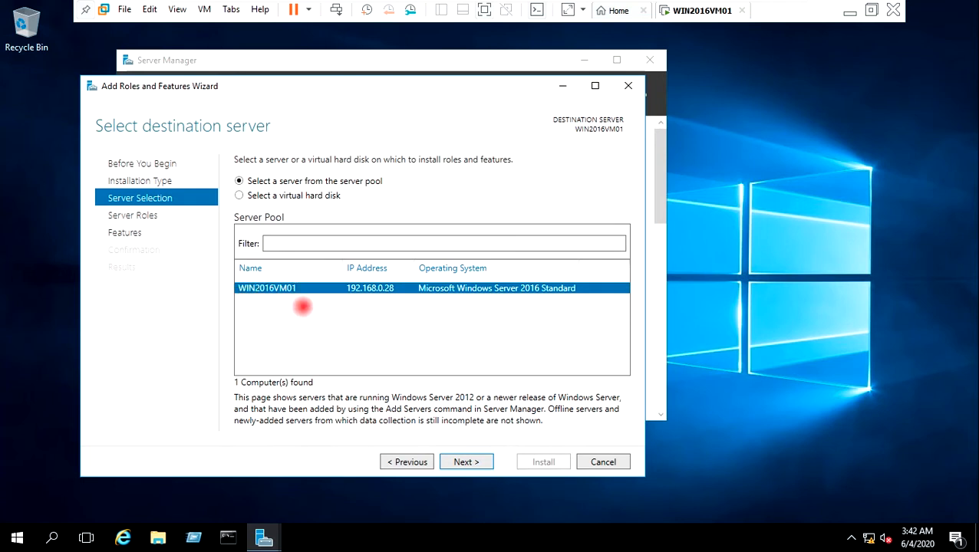
pyautogui.click(454, 460)
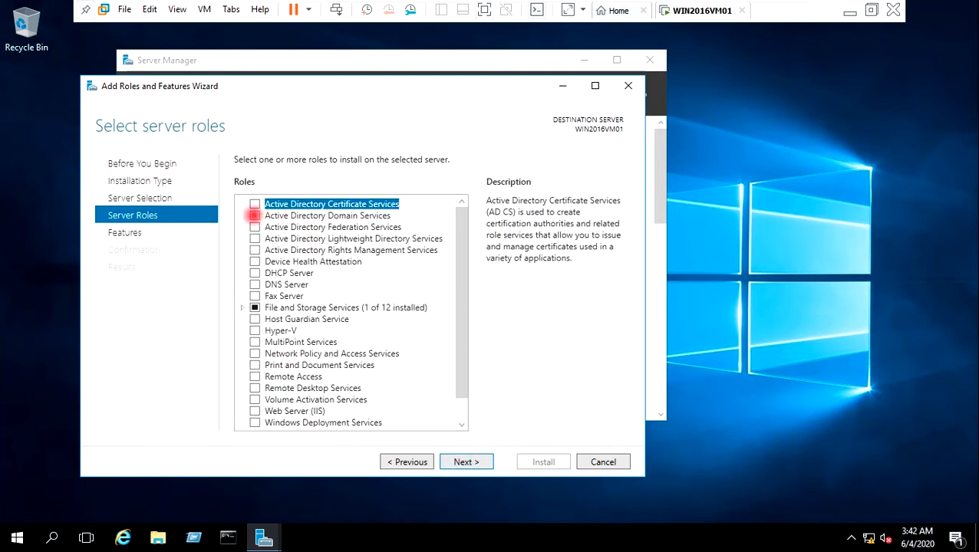
# Step: Select Active Directory Domain Services with its required management features and advance to Confirmation
pyautogui.click(254, 216)
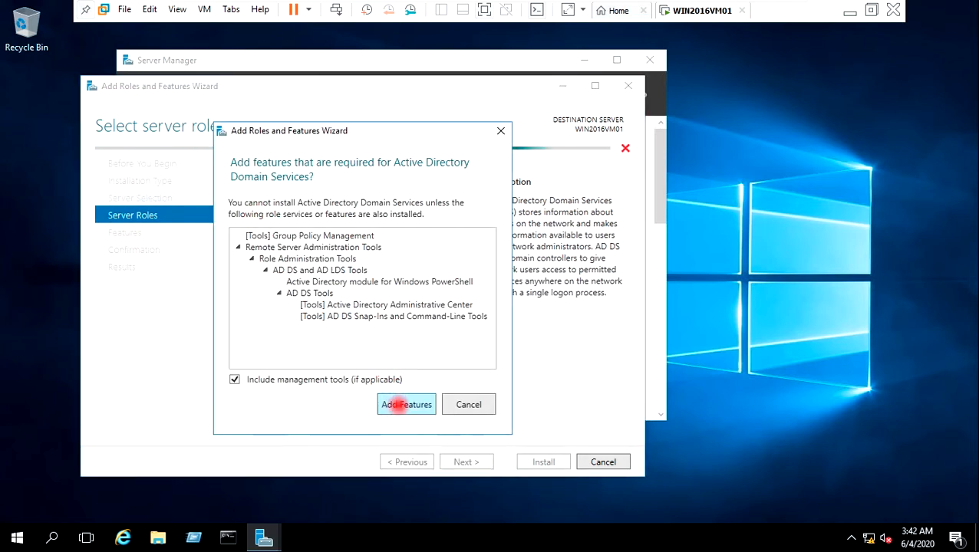
pyautogui.click(398, 404)
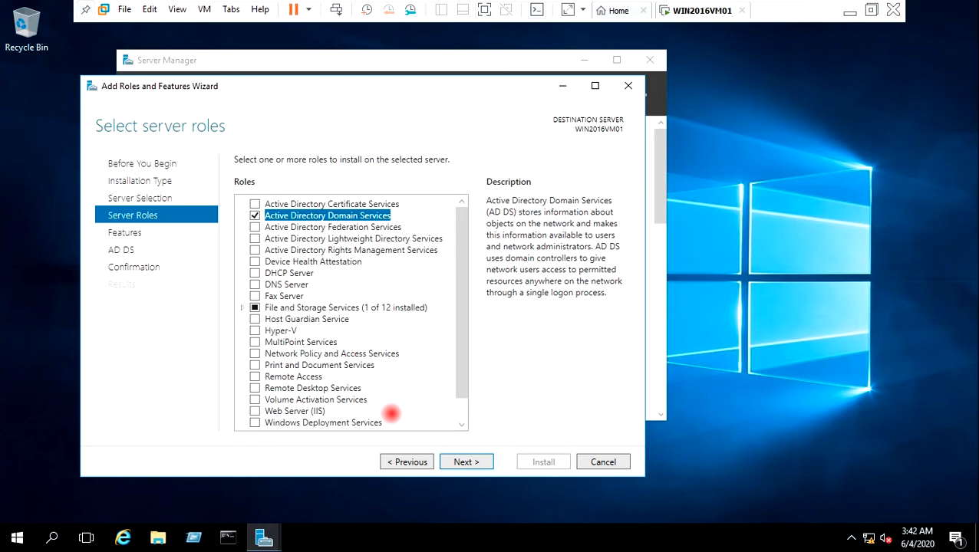
pyautogui.click(463, 463)
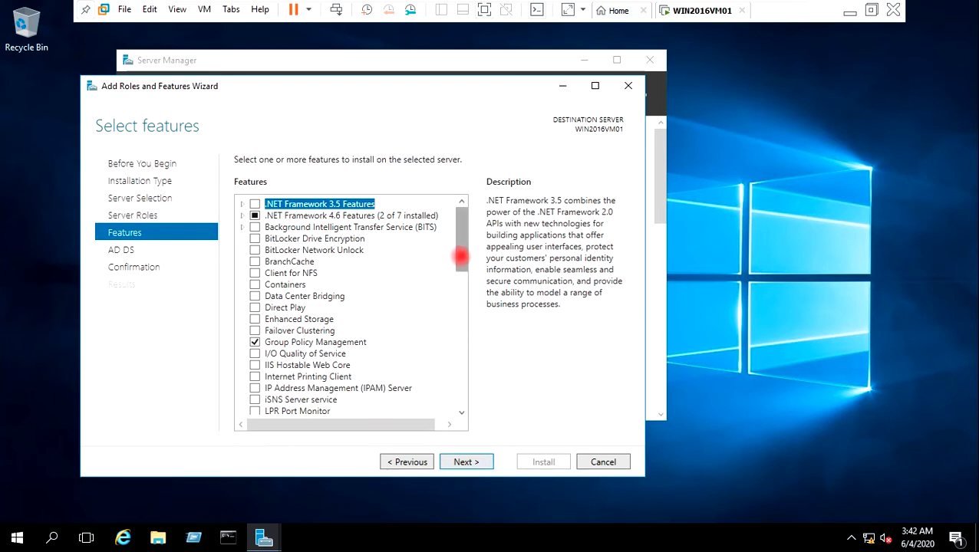
pyautogui.moveTo(459, 254); pyautogui.dragTo(466, 271)
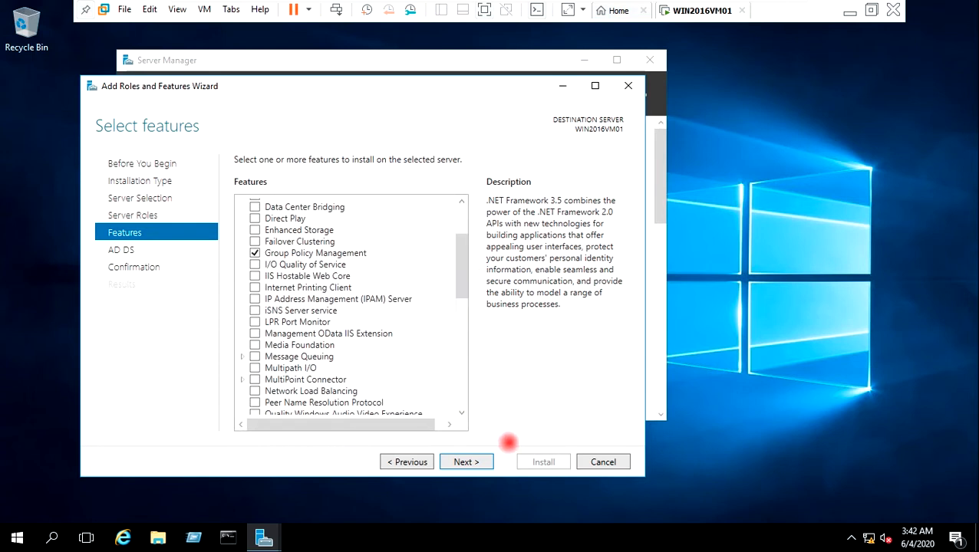
pyautogui.click(486, 460)
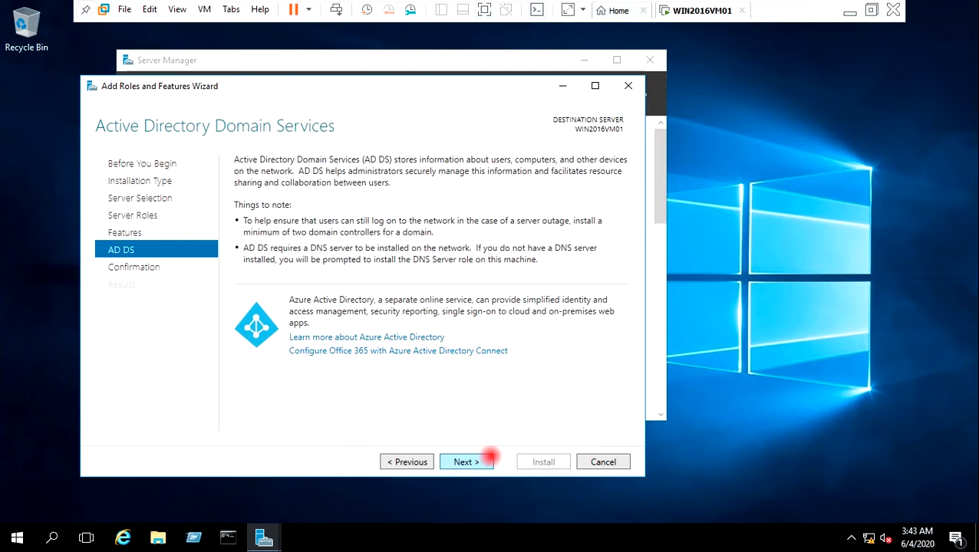
pyautogui.click(465, 462)
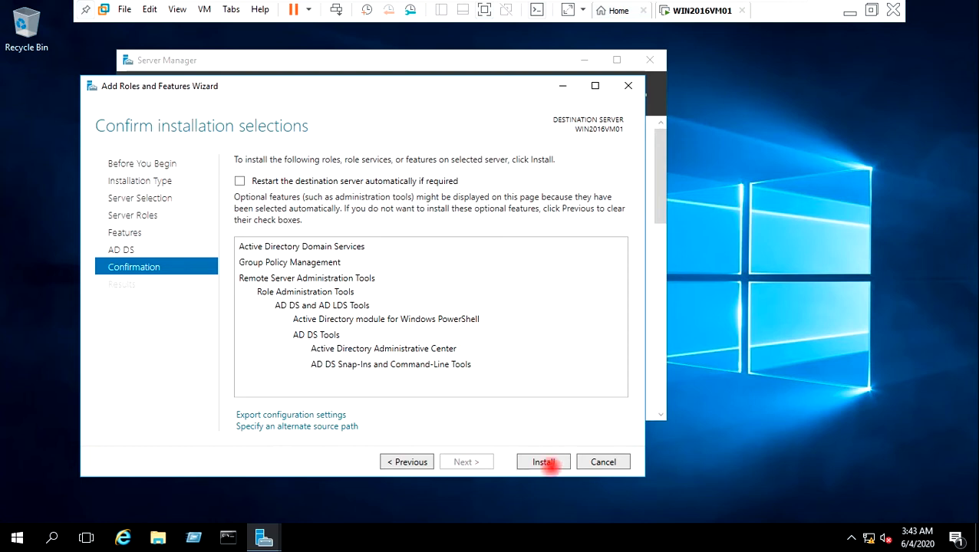
# Step: Install the AD DS role on WIN2016VM01 and close the wizard once it succeeds
pyautogui.click(543, 462)
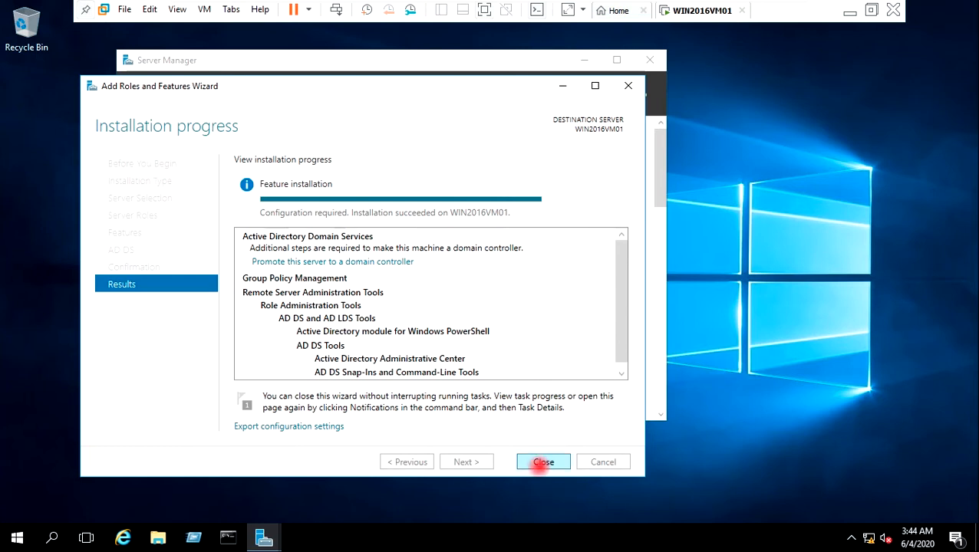
pyautogui.click(543, 462)
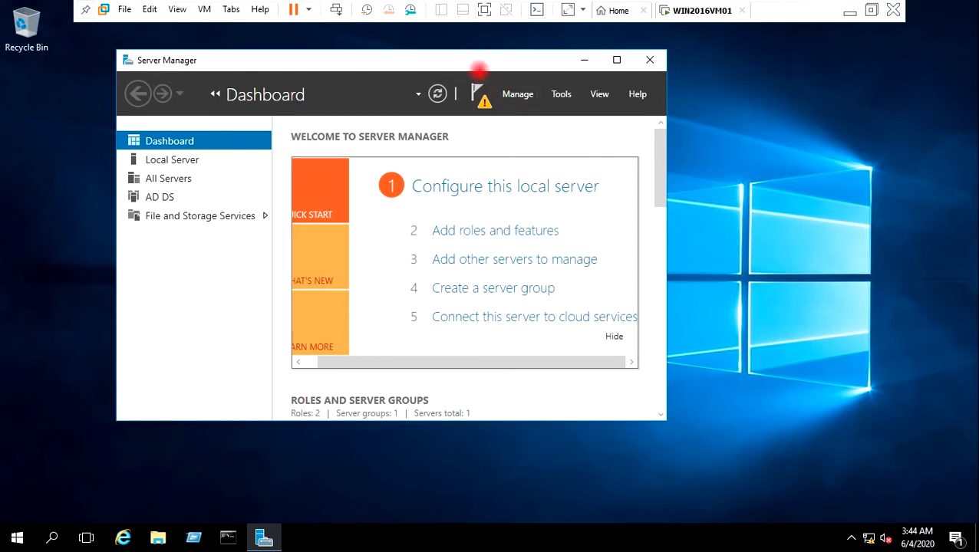
# Step: From the notifications flag, choose to promote WIN2016VM01 to a domain controller
pyautogui.moveTo(493, 60); pyautogui.dragTo(505, 65)
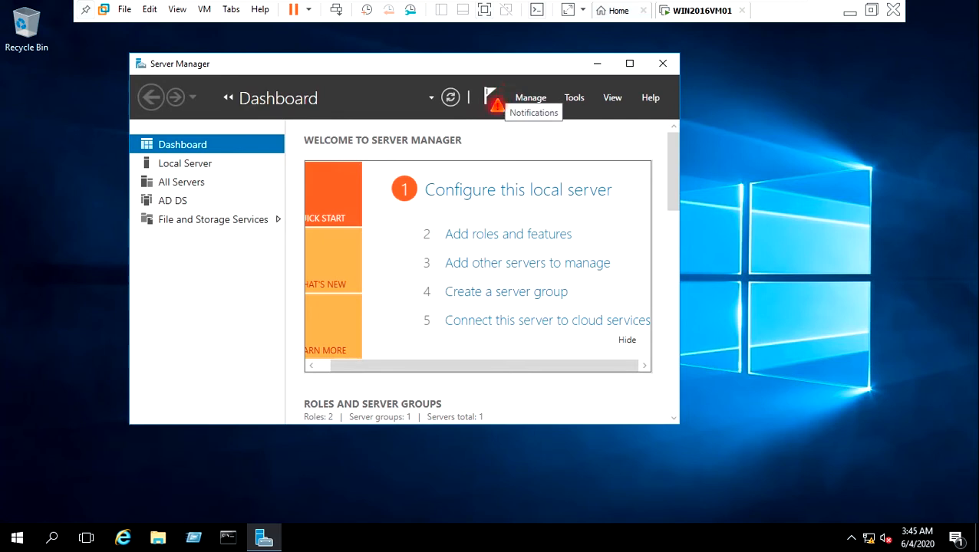
pyautogui.click(495, 102)
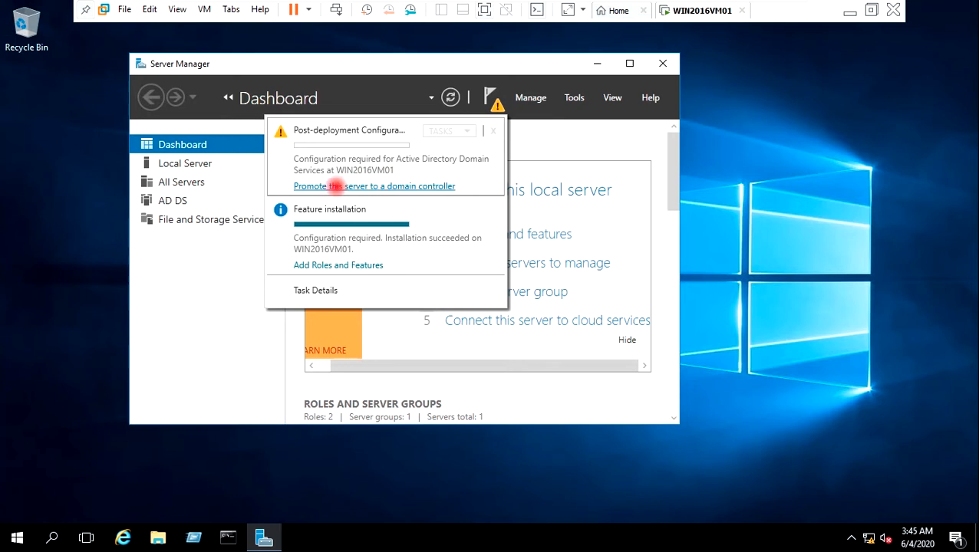
pyautogui.click(367, 186)
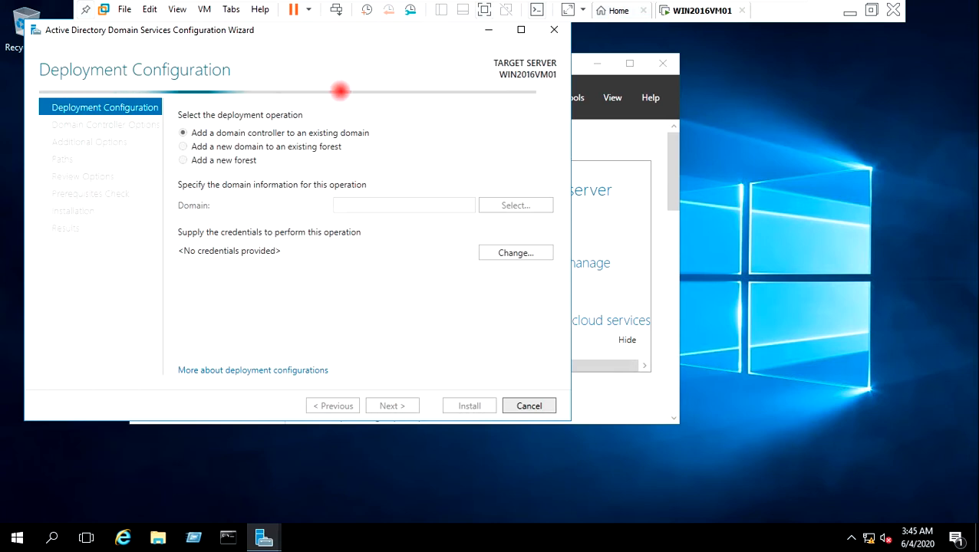
# Step: Choose 'Add a new forest' with root domain name VIRTUALTECHBOX.COM and continue
pyautogui.moveTo(289, 40); pyautogui.dragTo(402, 99)
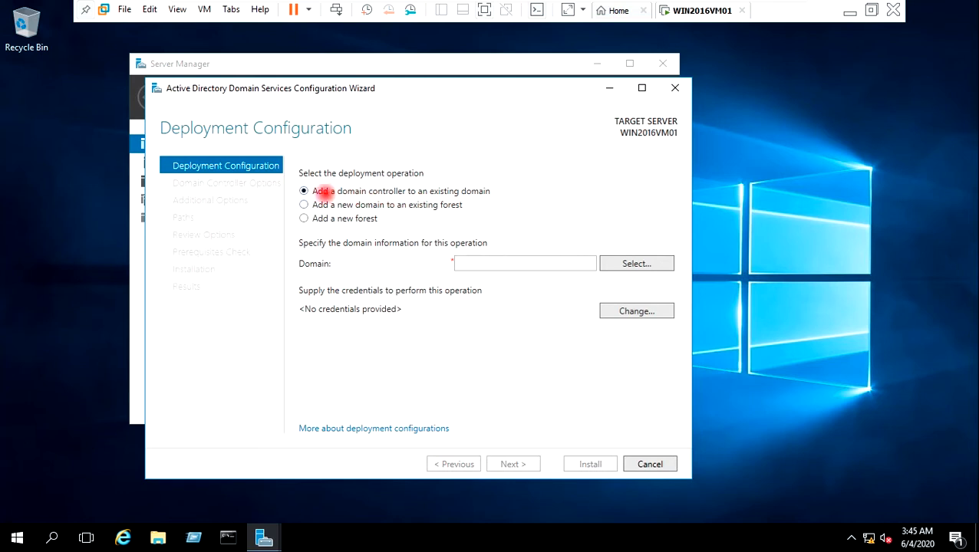
pyautogui.click(303, 218)
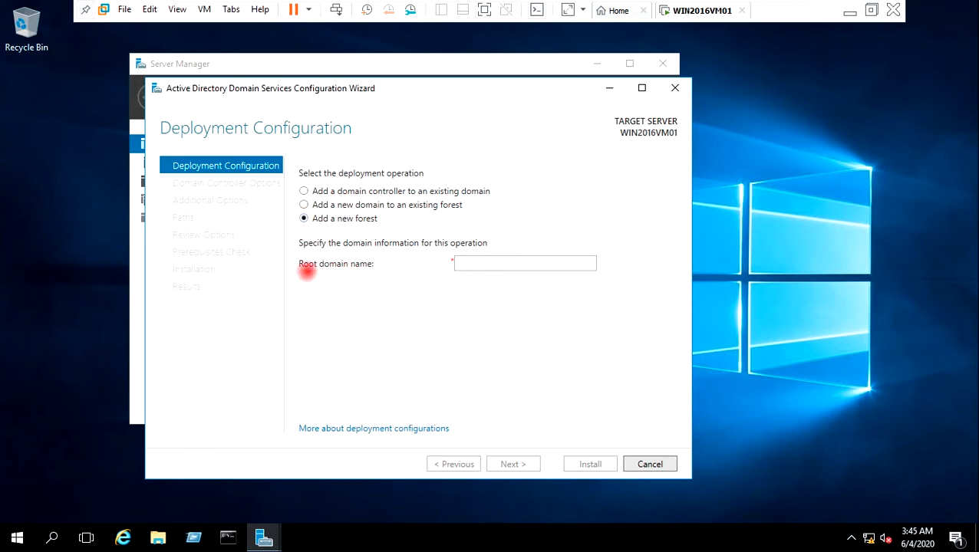
pyautogui.click(474, 265)
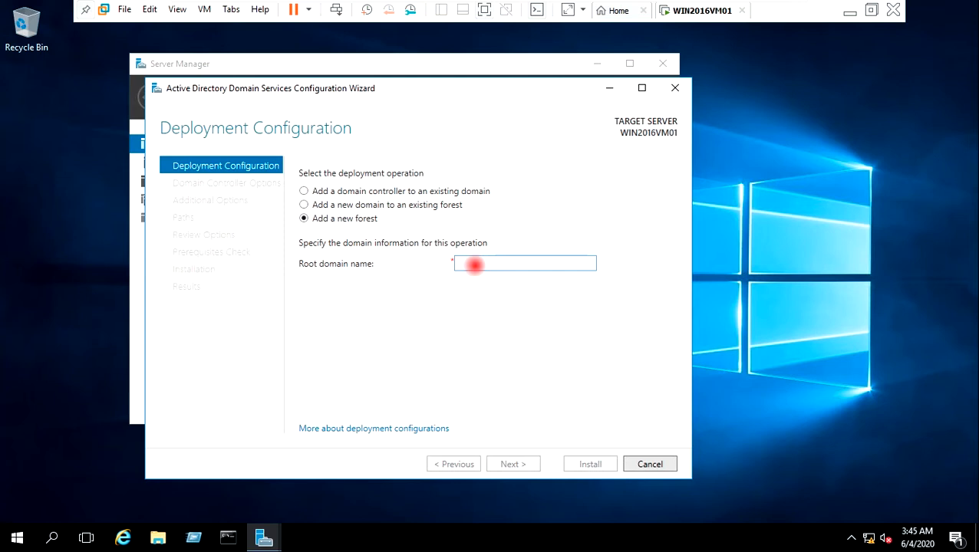
pyautogui.write('VIRTUALTECHBOX.COM')
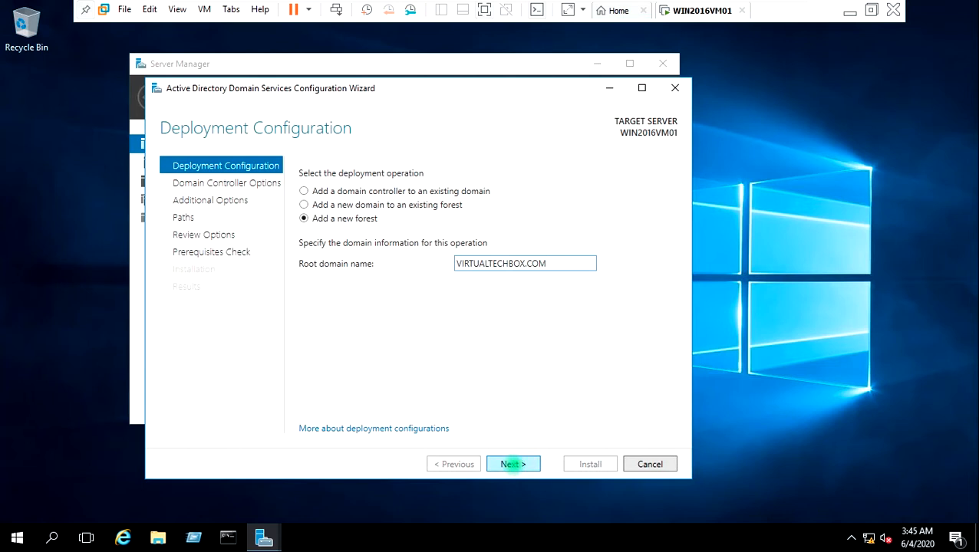
pyautogui.click(513, 464)
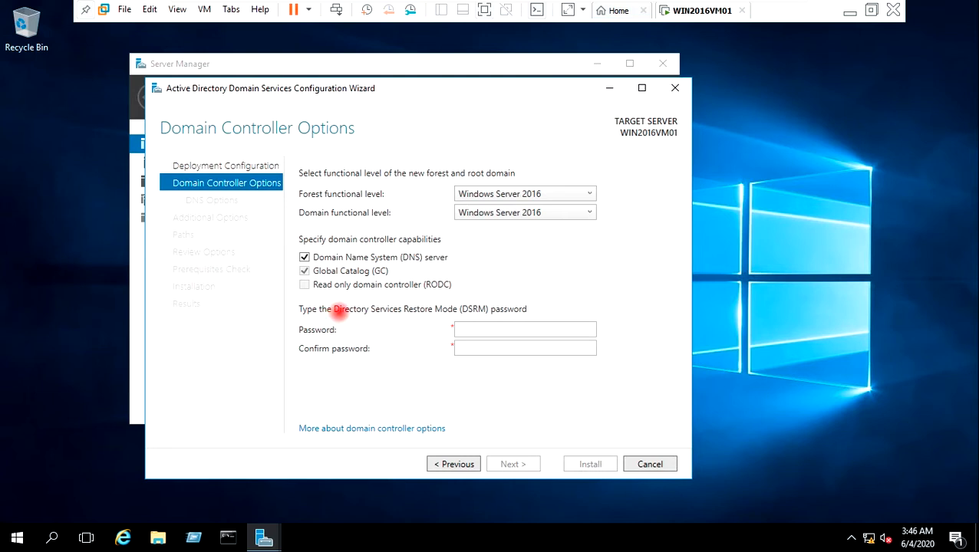
# Step: Enter and confirm the DSRM password, then continue to DNS Options
pyautogui.click(474, 328)
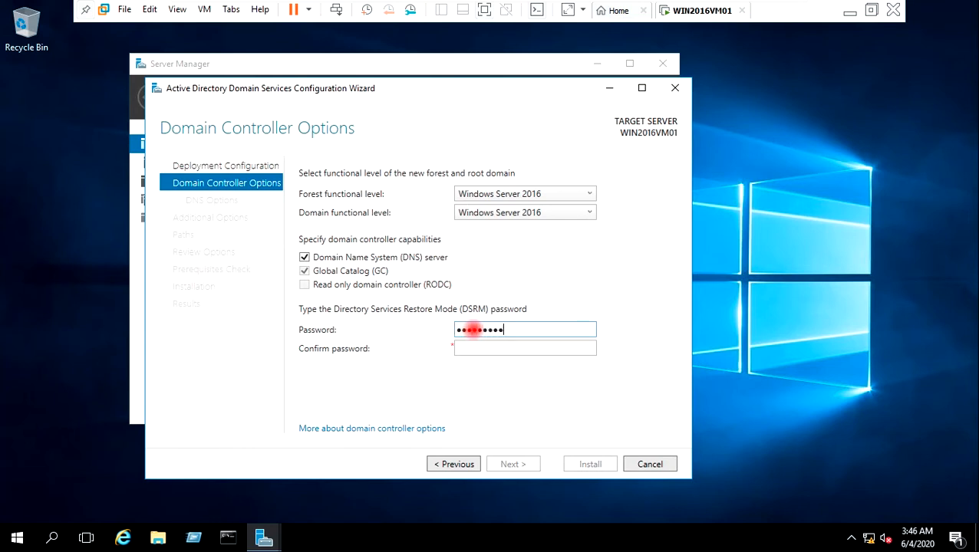
pyautogui.press('Tab')
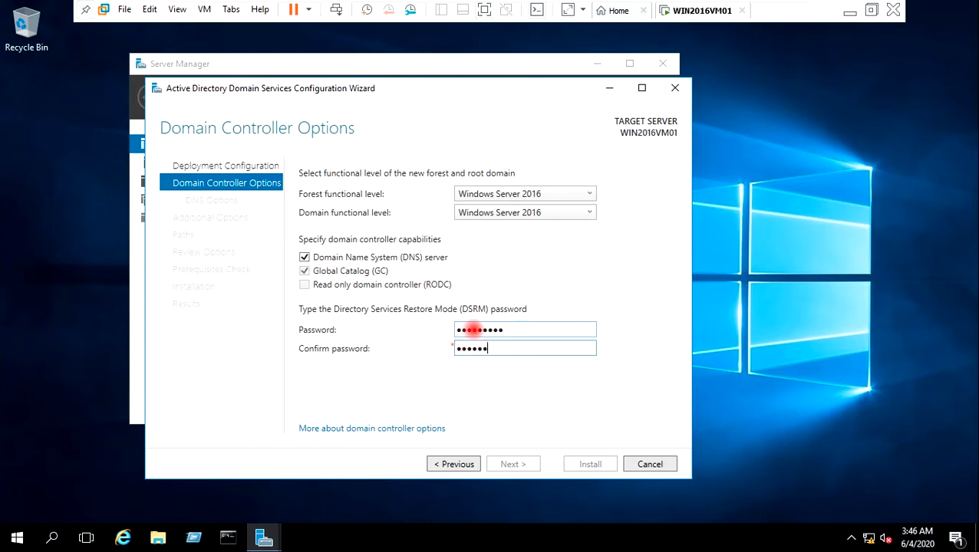
pyautogui.write('1')
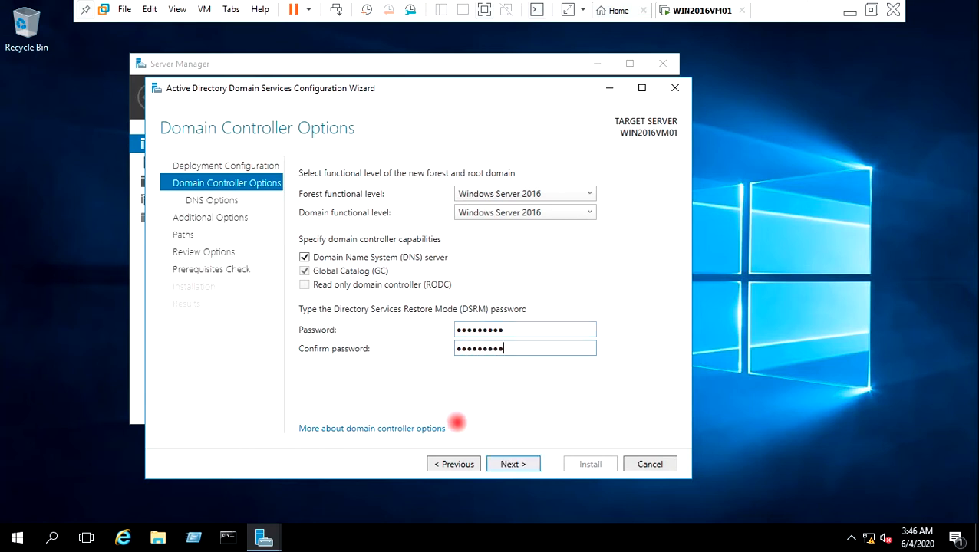
pyautogui.click(506, 466)
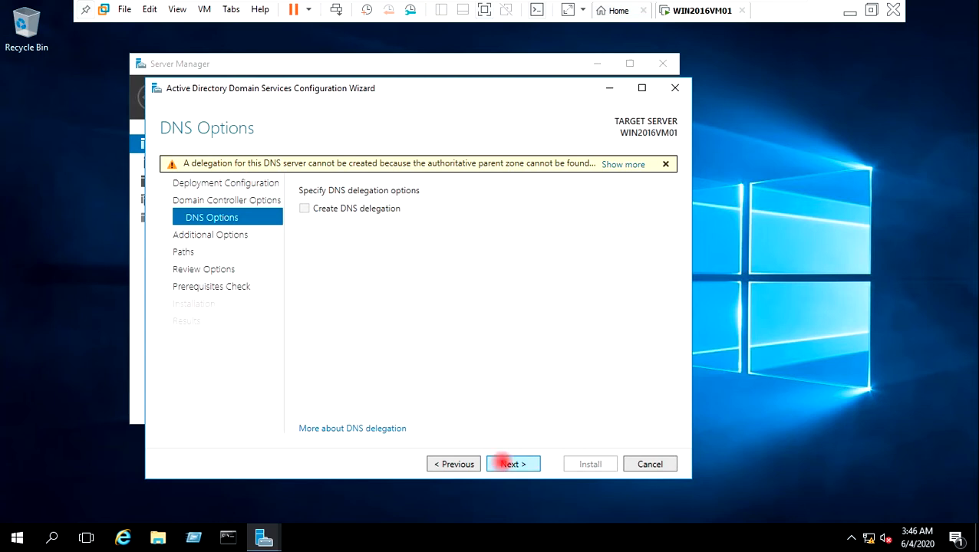
# Step: Accept NetBIOS name VIRTUALTECHBOX and default C:\Windows paths, then scroll through the Review Options summary
pyautogui.click(507, 464)
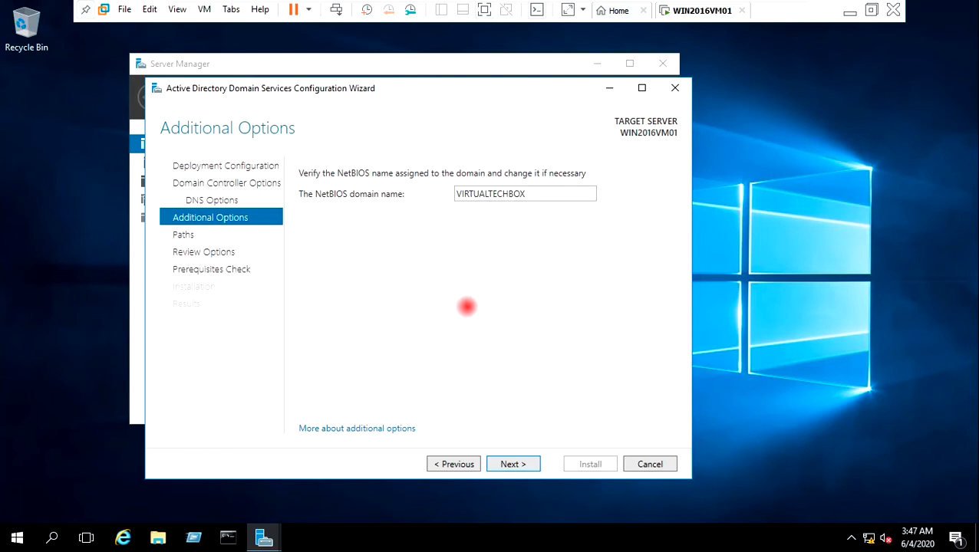
pyautogui.click(506, 464)
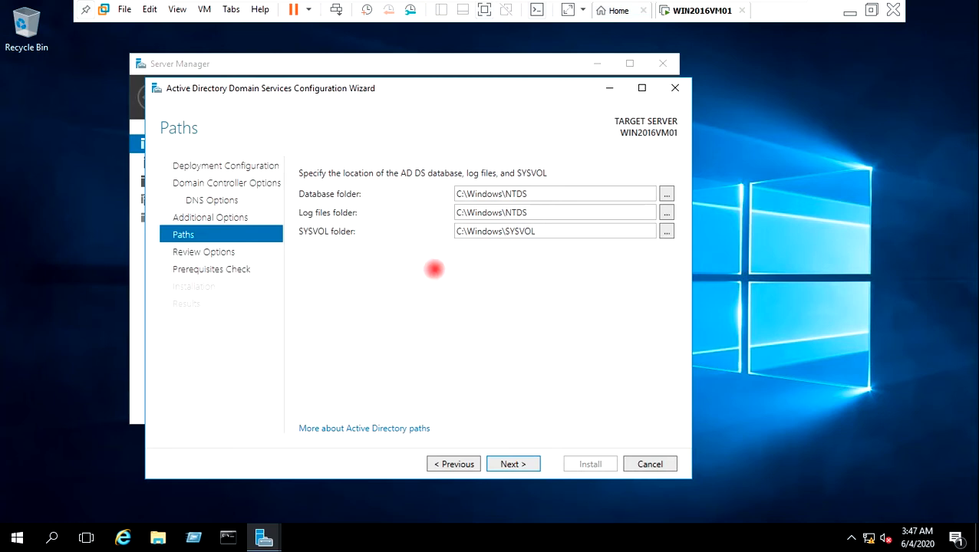
pyautogui.click(510, 463)
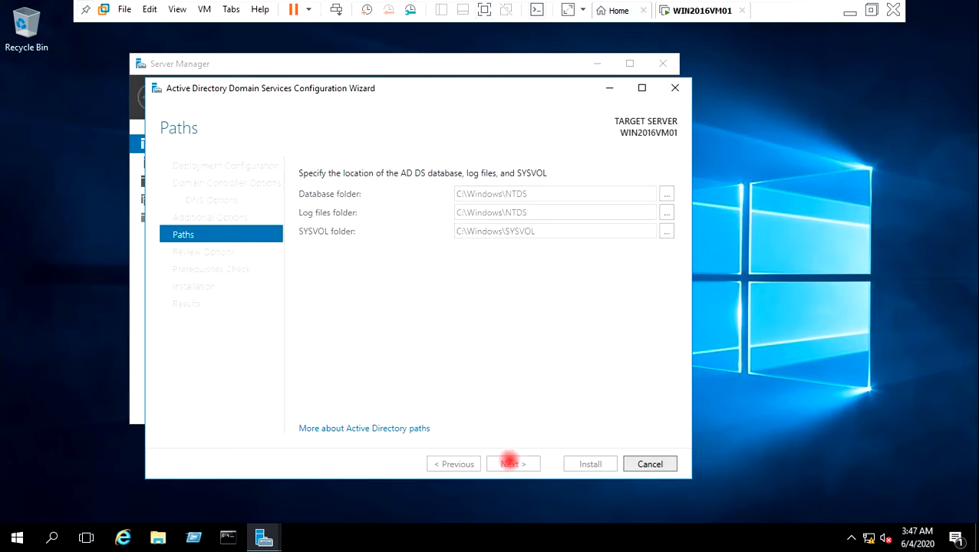
pyautogui.moveTo(667, 254); pyautogui.dragTo(651, 356)
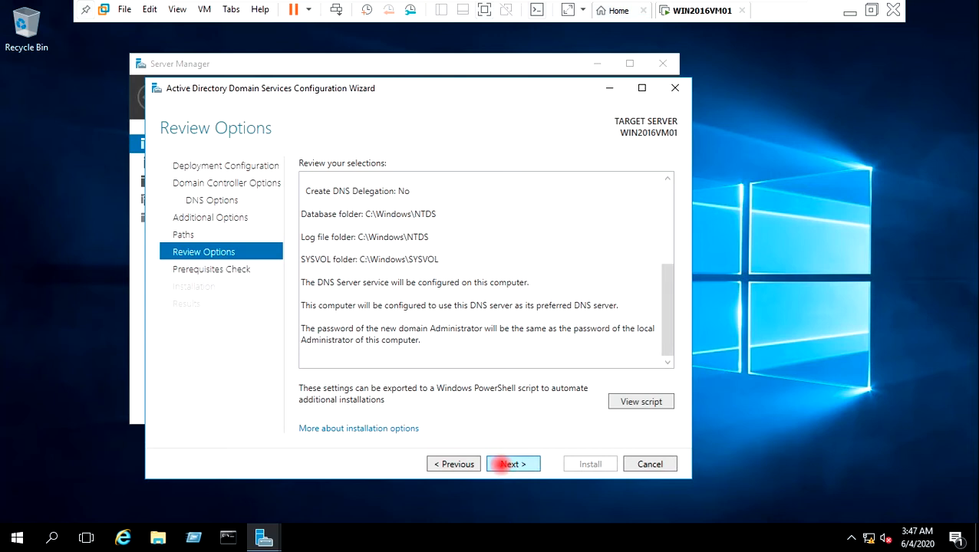
# Step: Pass the prerequisites check and start installing AD DS for VIRTUALTECHBOX.COM
pyautogui.click(506, 464)
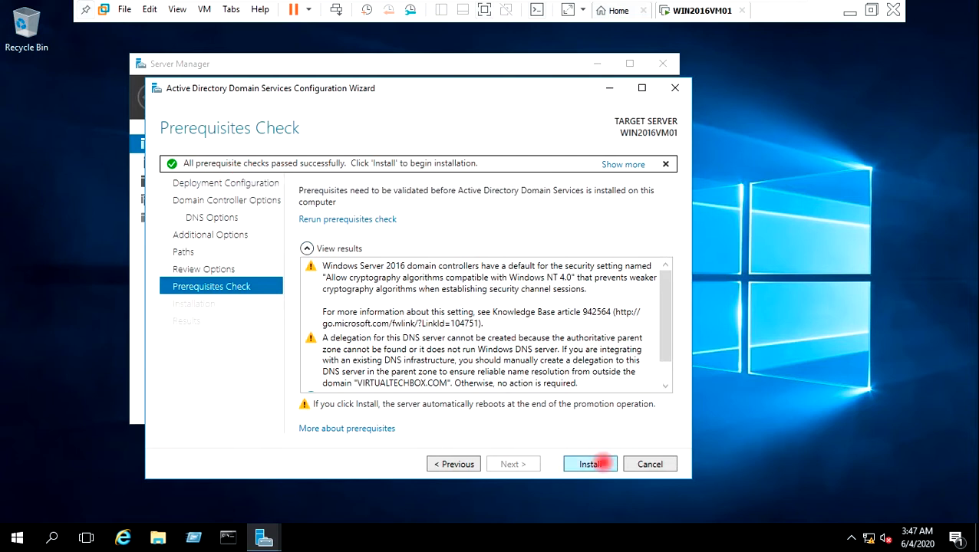
pyautogui.click(598, 463)
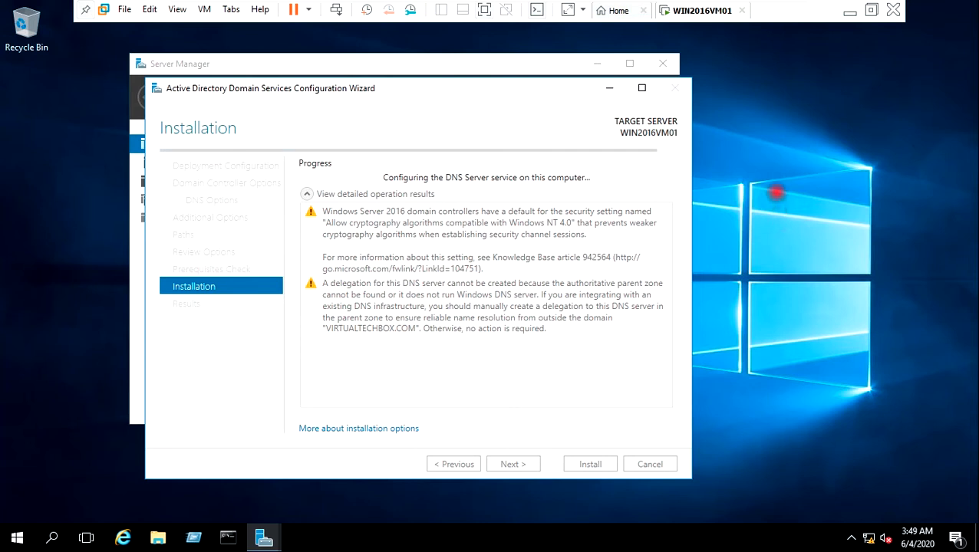
# Step: Minimize Server Manager, let WIN2016VM01 reboot, and leave full-screen for the windowed view
pyautogui.click(597, 64)
pyautogui.moveTo(489, 95); pyautogui.dragTo(519, 102)
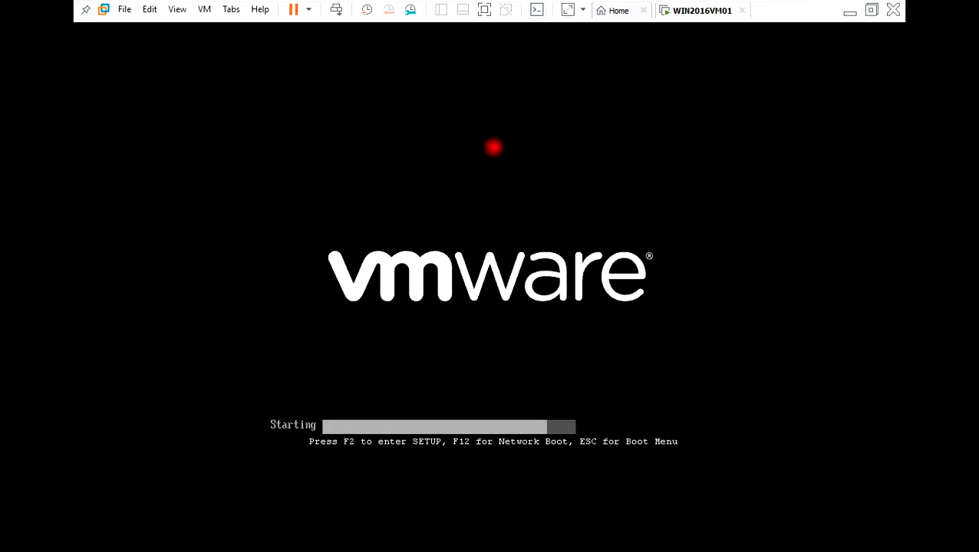
pyautogui.hotkey('ctrl', 'alt', 'Return')
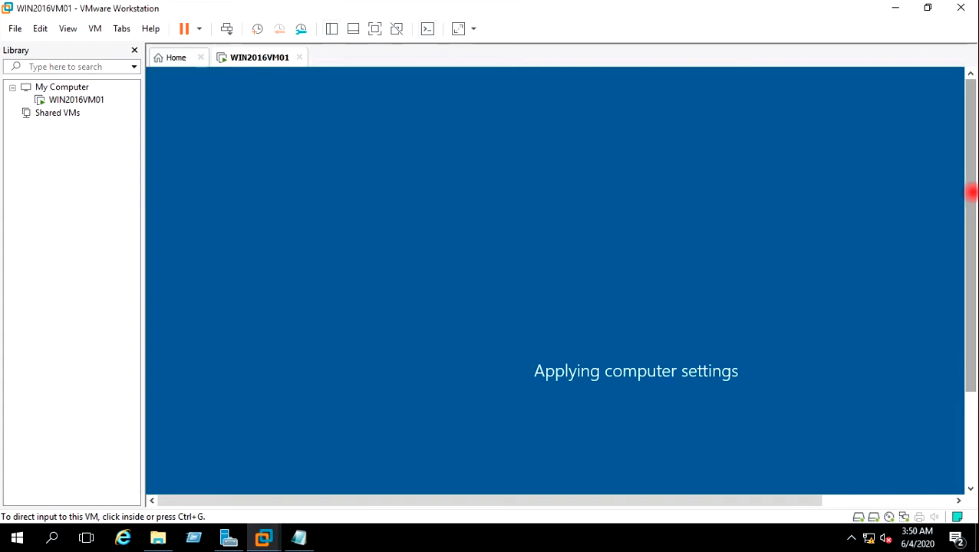
pyautogui.moveTo(972, 192); pyautogui.dragTo(973, 260)
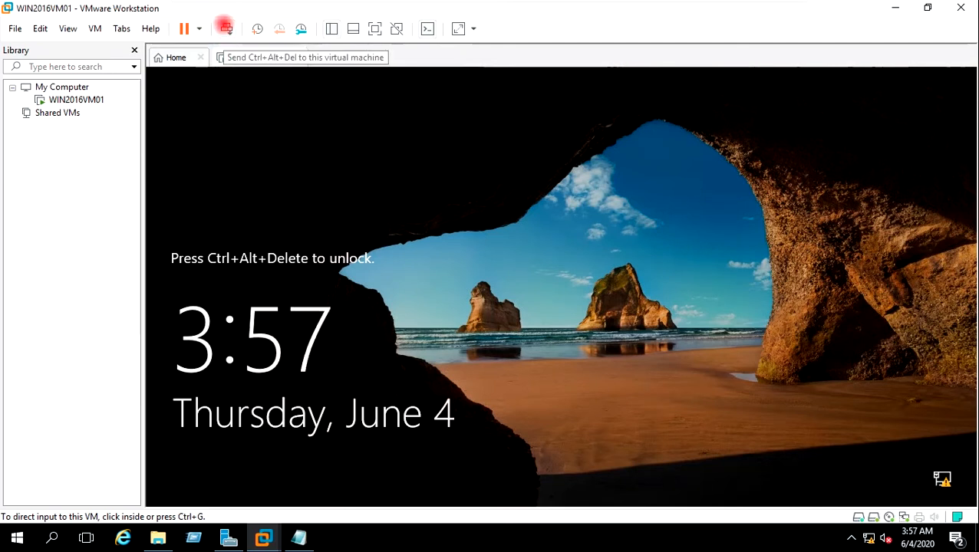
# Step: Sign in to WIN2016VM01 as Administrator and decline network discoverability
pyautogui.click(225, 27)
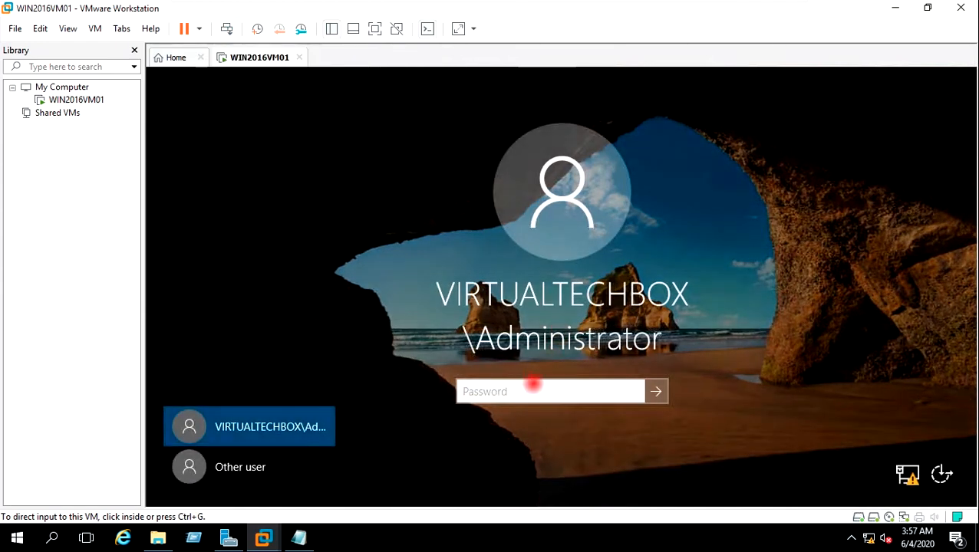
pyautogui.click(507, 391)
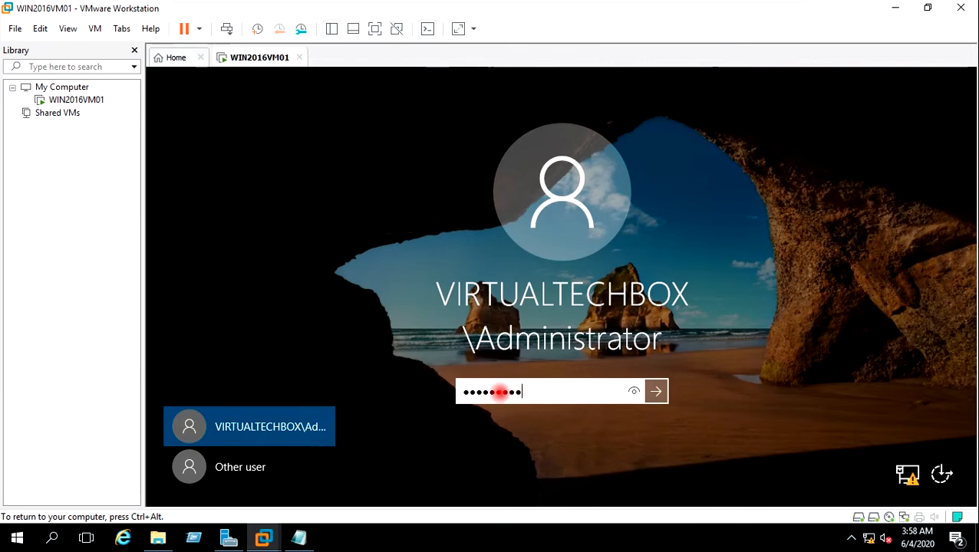
pyautogui.press('Return')
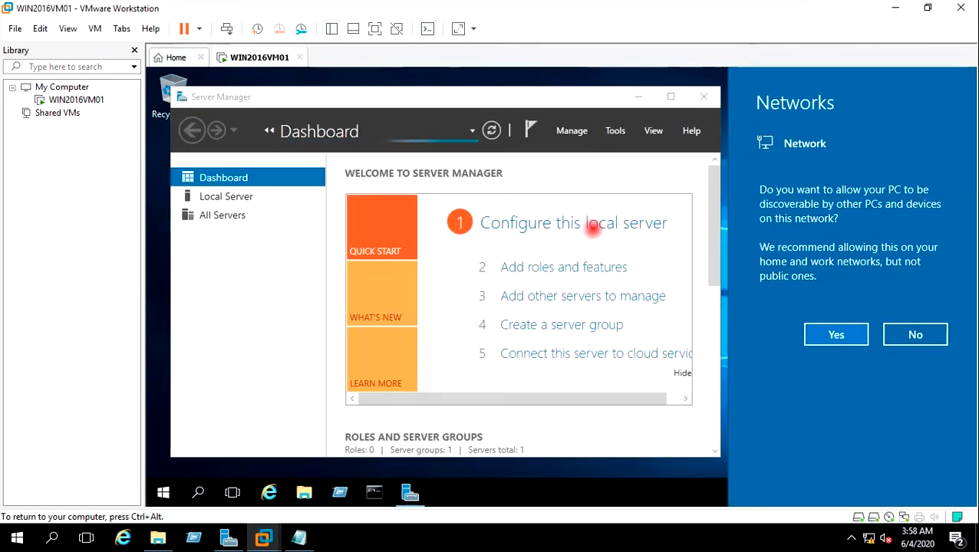
pyautogui.click(917, 335)
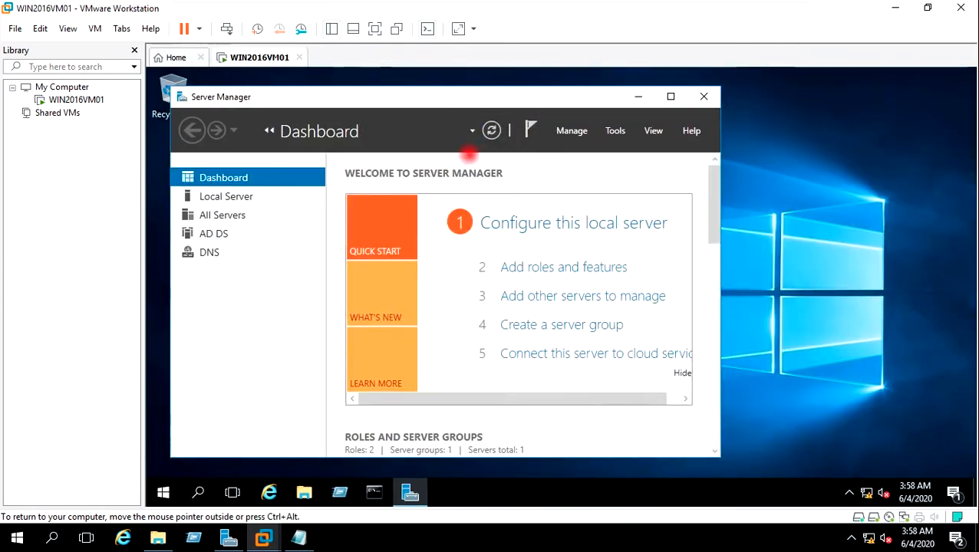
# Step: Switch the VM to full screen, refresh the desktop, and re-centre Server Manager
pyautogui.click(375, 28)
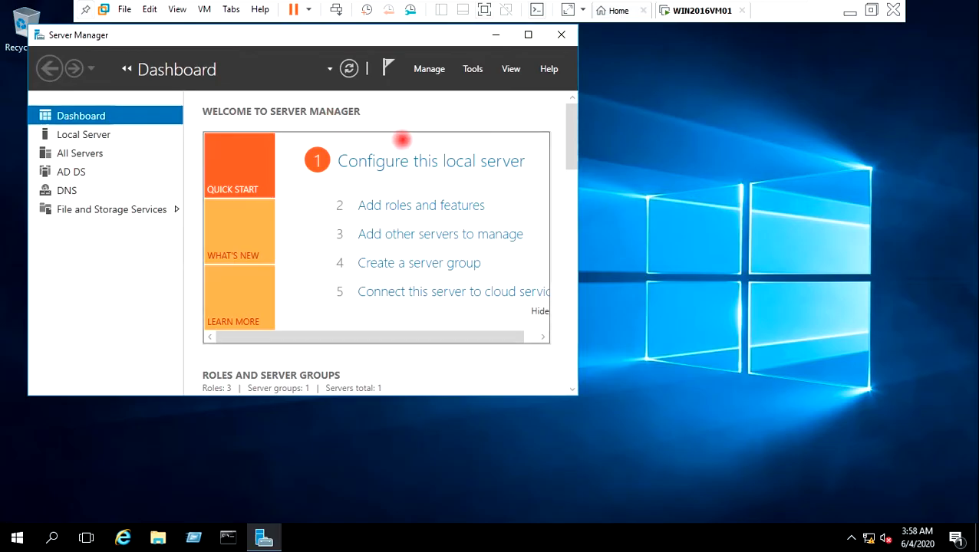
pyautogui.click(496, 34)
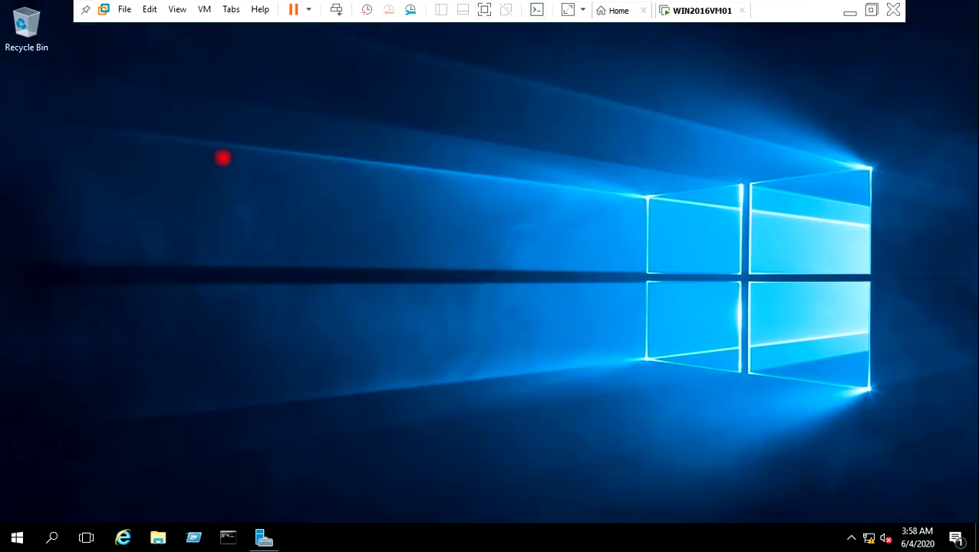
pyautogui.rightClick(221, 157)
pyautogui.click(250, 201)
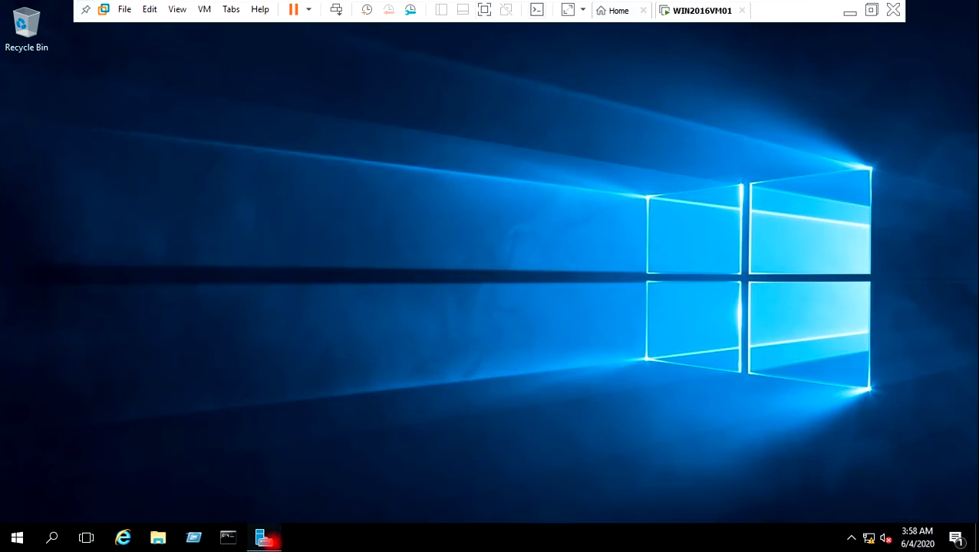
pyautogui.moveTo(268, 542)
pyautogui.click(267, 495)
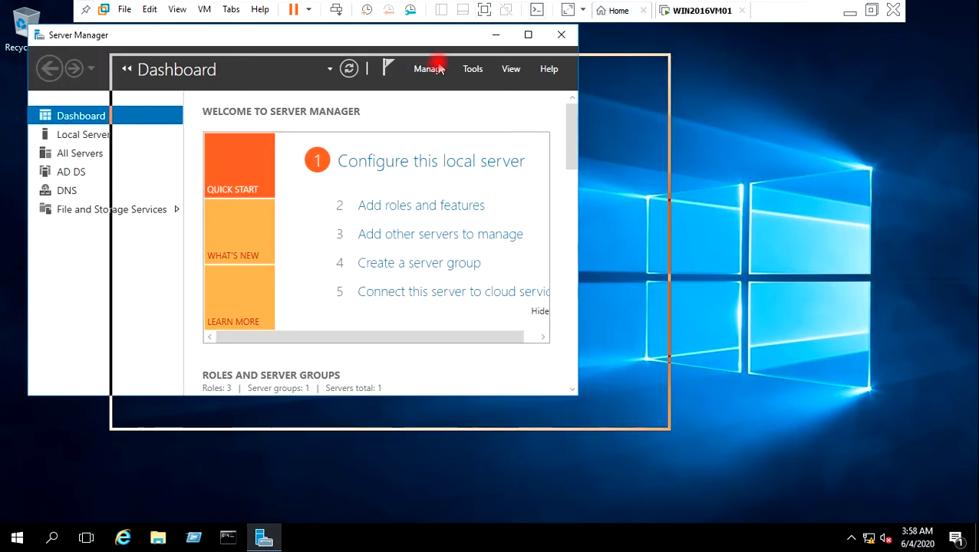
pyautogui.moveTo(448, 68); pyautogui.dragTo(506, 82)
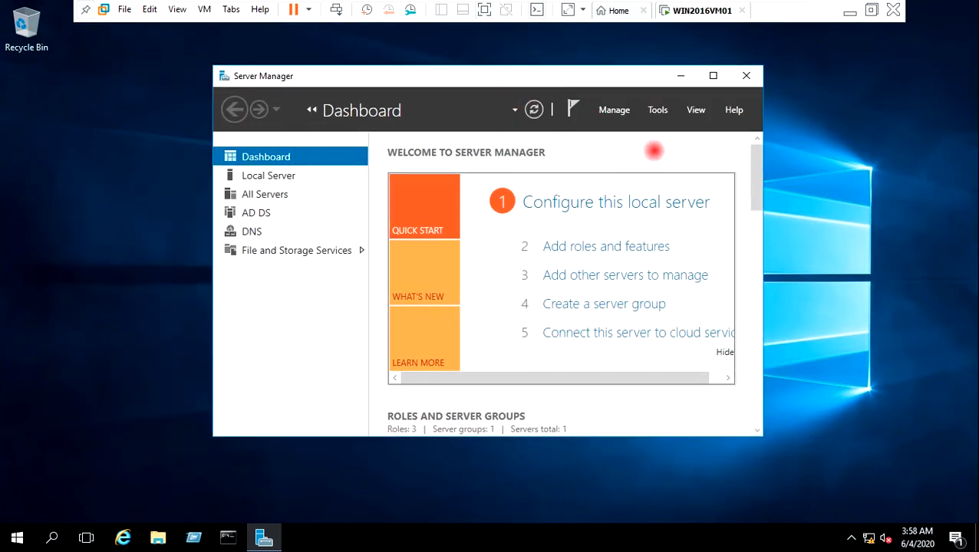
# Step: Launch DNS Manager from Tools and expand WIN2016VM01's Forward Lookup Zones
pyautogui.click(654, 108)
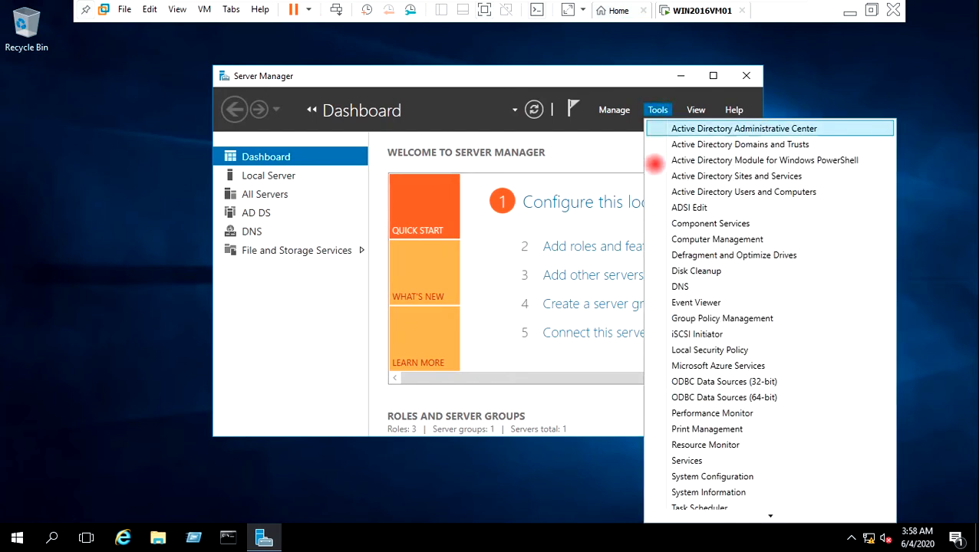
pyautogui.click(682, 286)
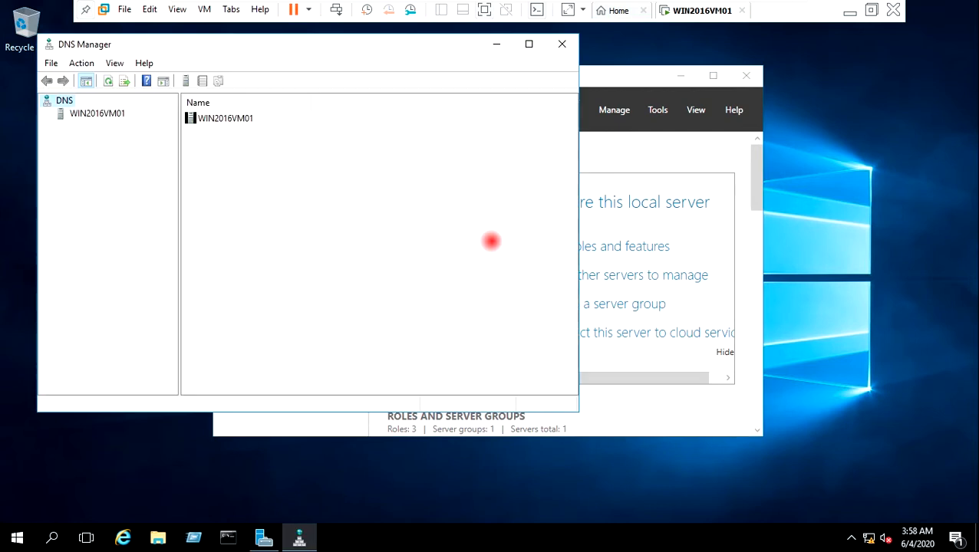
pyautogui.click(80, 113)
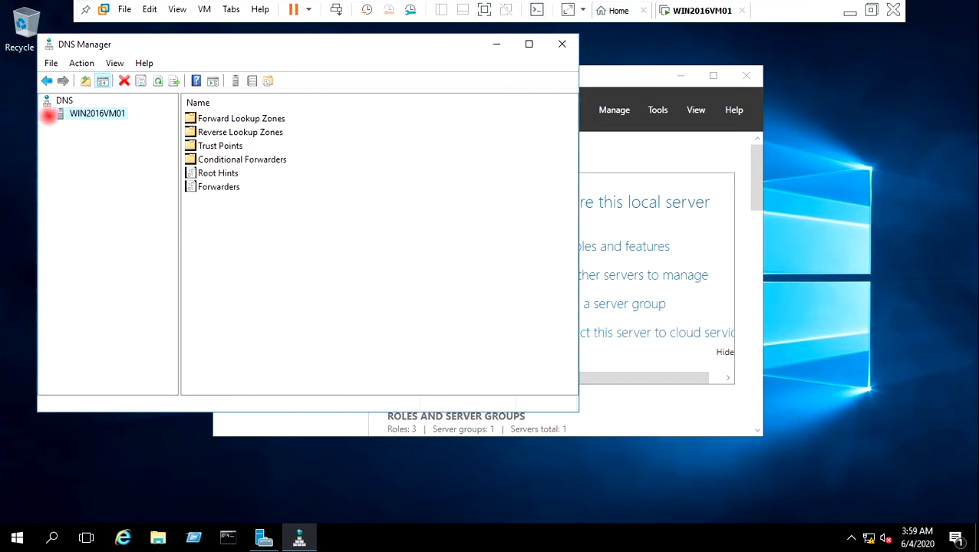
pyautogui.click(50, 114)
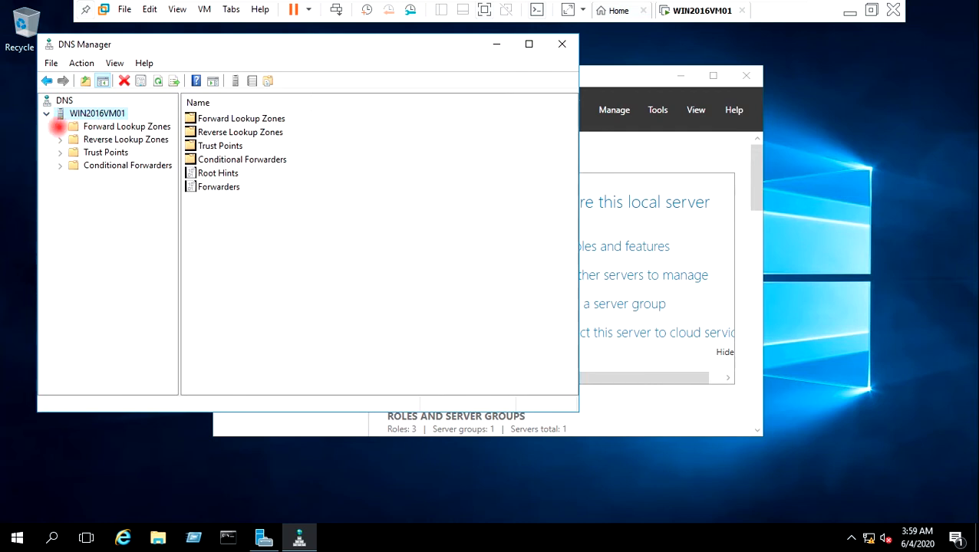
pyautogui.click(59, 127)
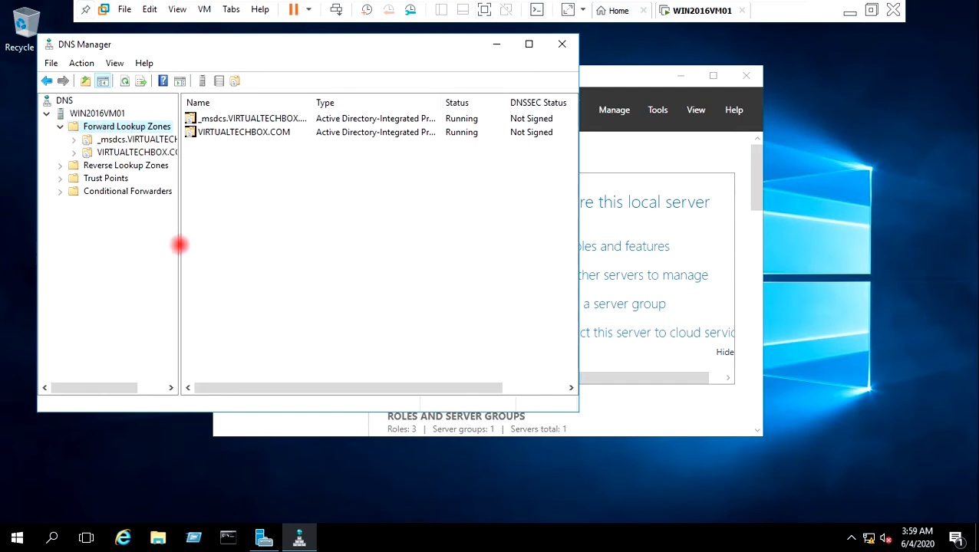
# Step: Widen the tree pane, view the VIRTUALTECHBOX.COM zone, then select Reverse Lookup Zones
pyautogui.moveTo(178, 244); pyautogui.dragTo(196, 245)
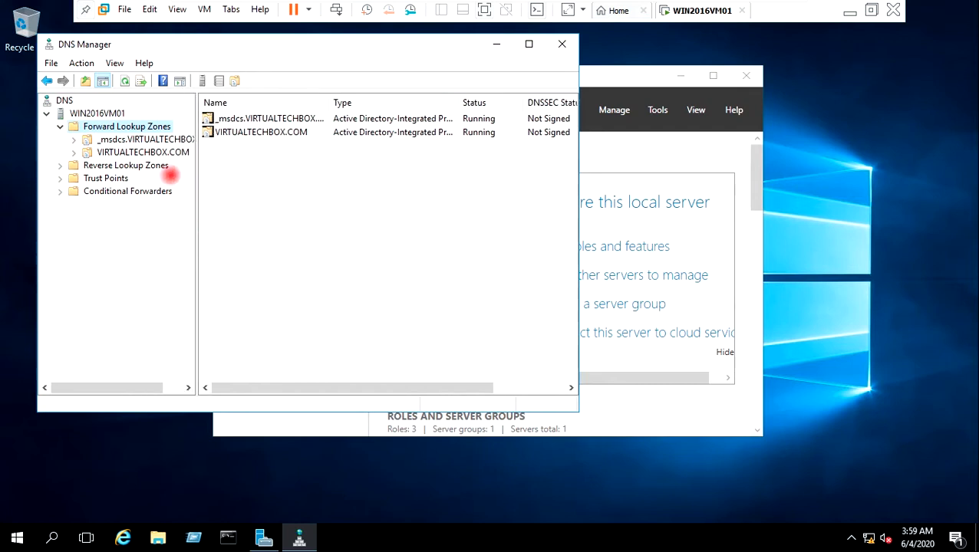
pyautogui.click(160, 151)
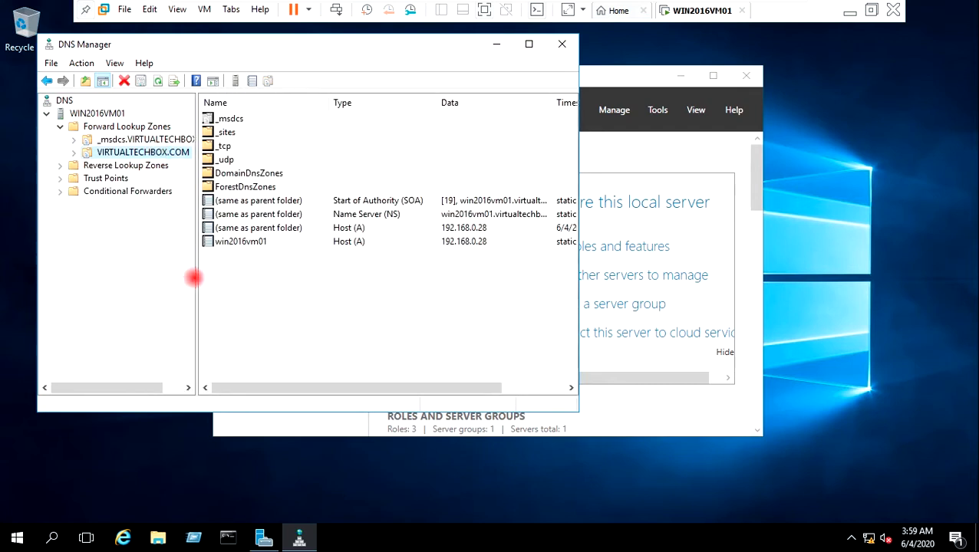
pyautogui.moveTo(196, 278); pyautogui.dragTo(233, 277)
pyautogui.click(58, 166)
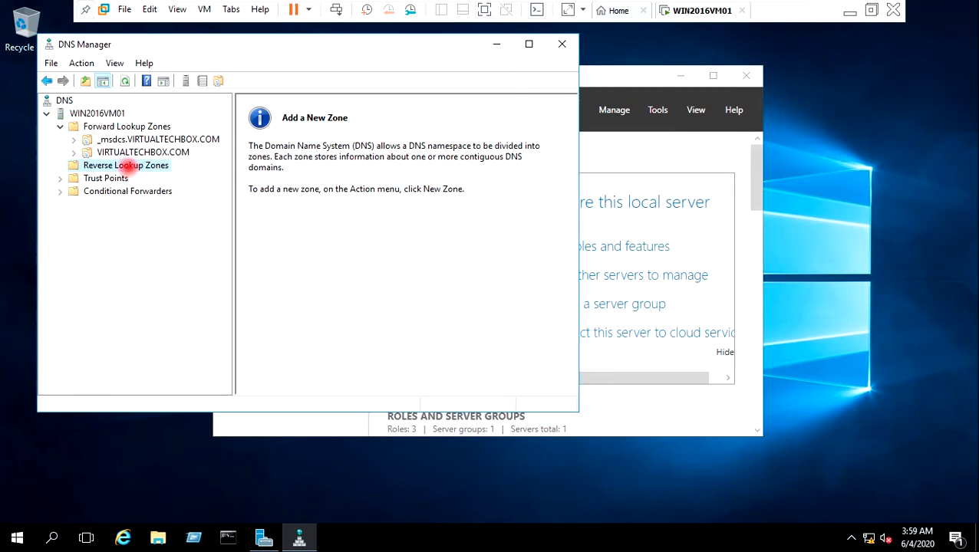
# Step: Create an AD-integrated primary IPv4 reverse zone for network ID 192.168.0 with secure updates only
pyautogui.rightClick(127, 165)
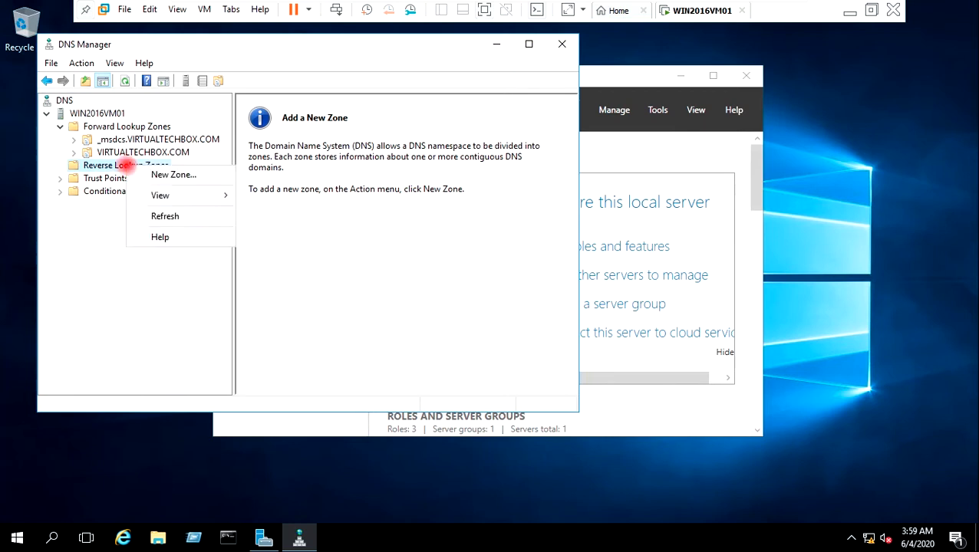
pyautogui.click(159, 176)
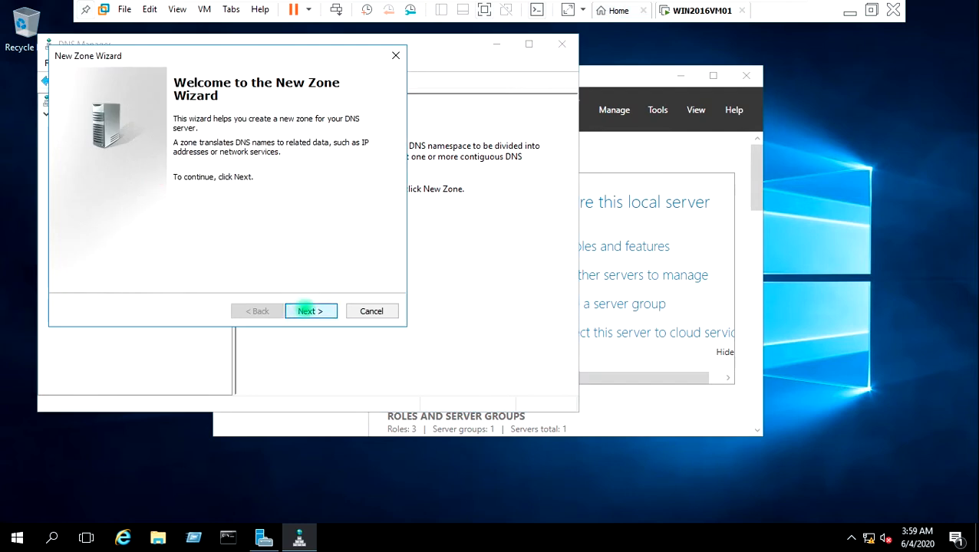
pyautogui.click(306, 309)
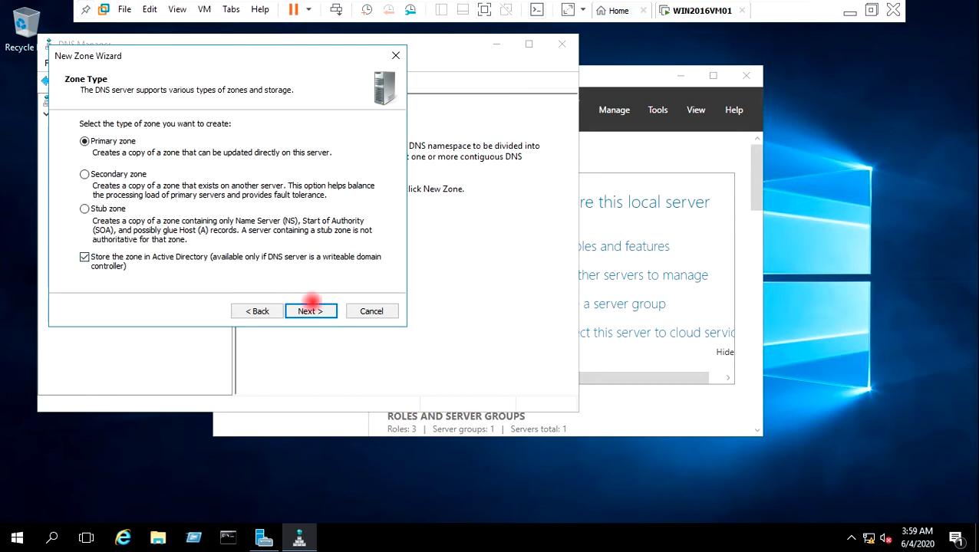
pyautogui.click(309, 309)
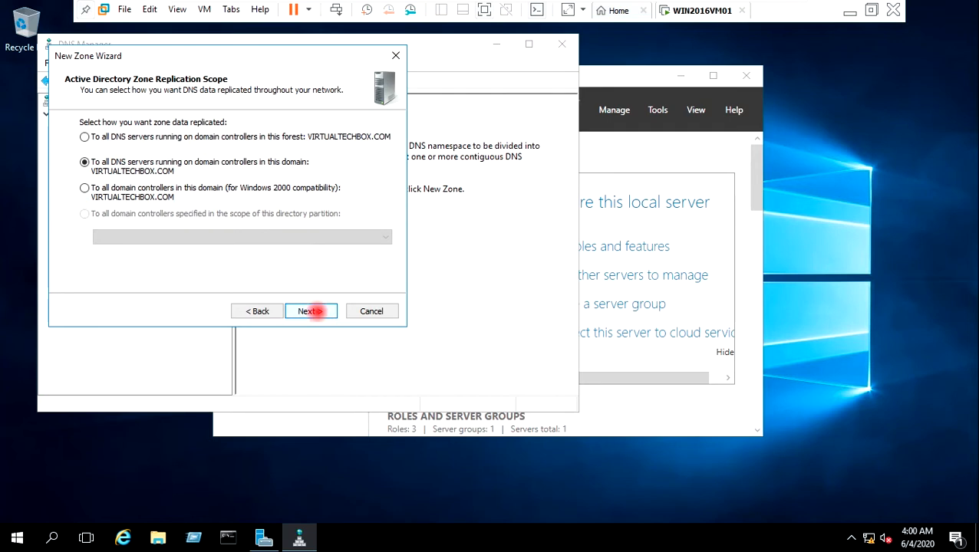
pyautogui.click(311, 311)
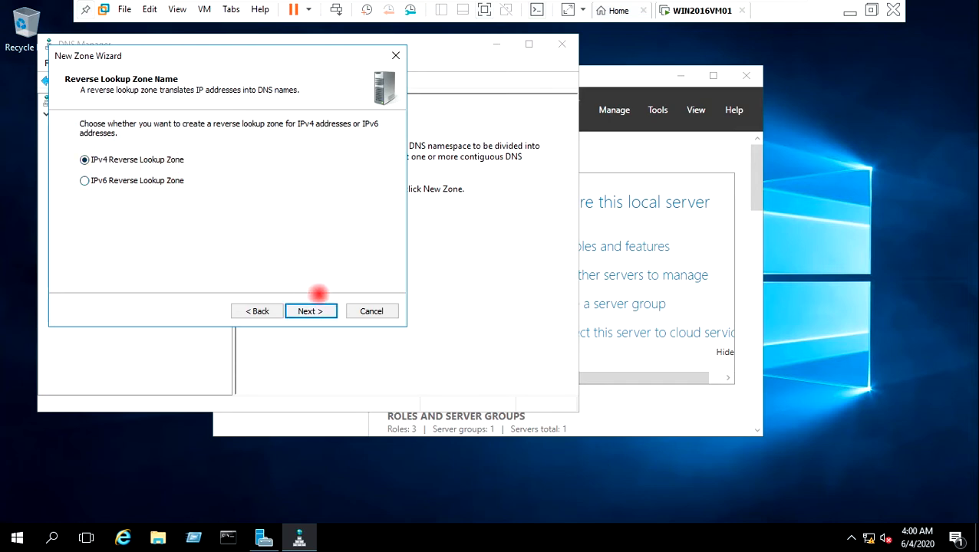
pyautogui.click(322, 310)
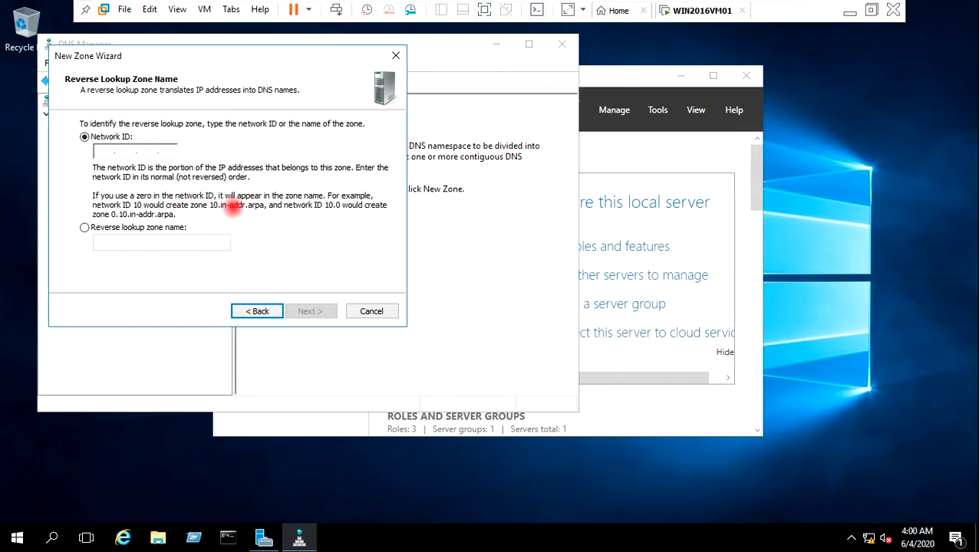
pyautogui.click(104, 151)
pyautogui.write('19')
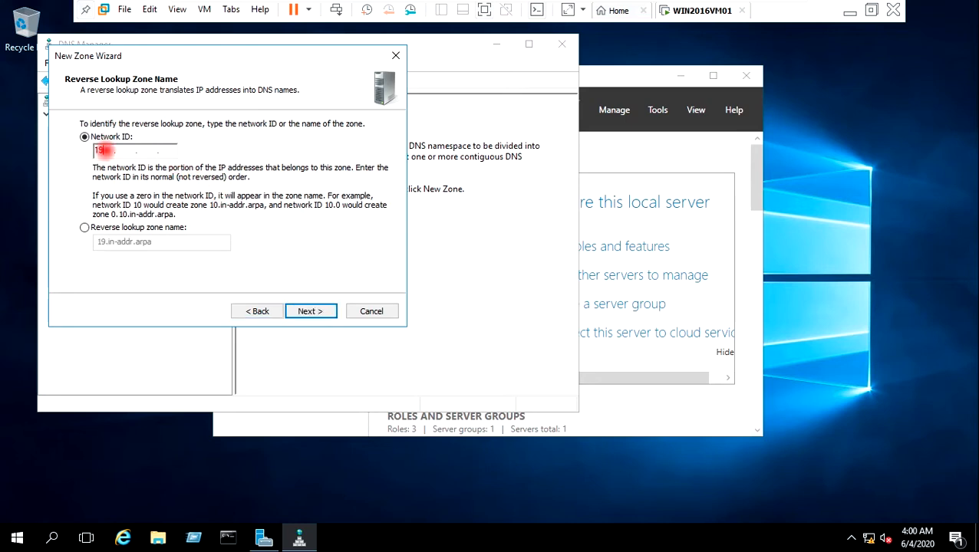
pyautogui.write('2.168.0')
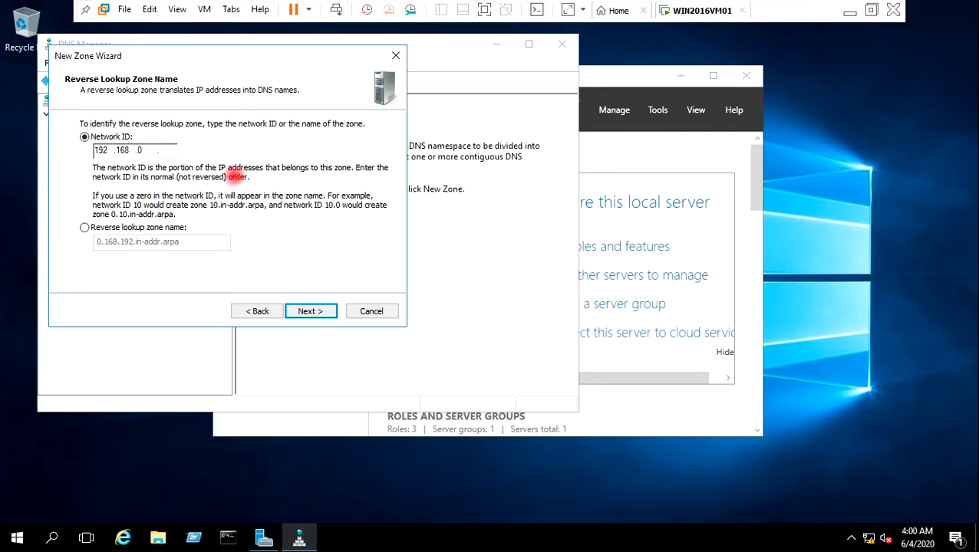
pyautogui.click(310, 309)
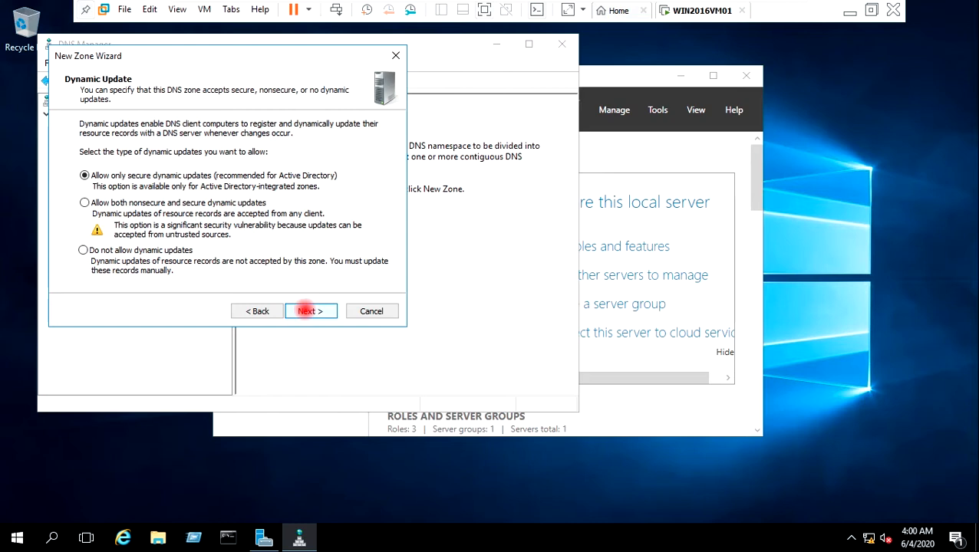
pyautogui.click(307, 310)
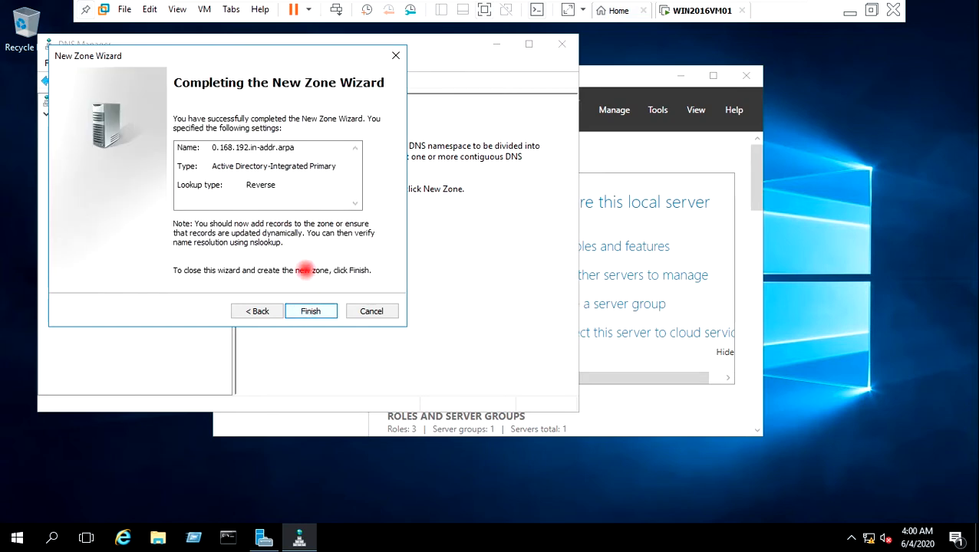
pyautogui.click(311, 311)
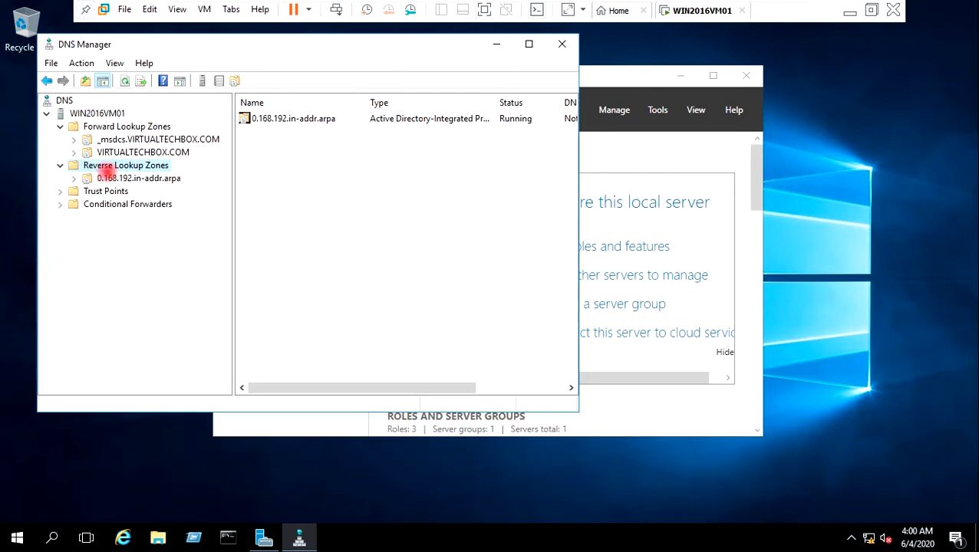
# Step: View the new reverse zone, then minimize DNS Manager and Server Manager and refresh the guest desktop
pyautogui.click(99, 180)
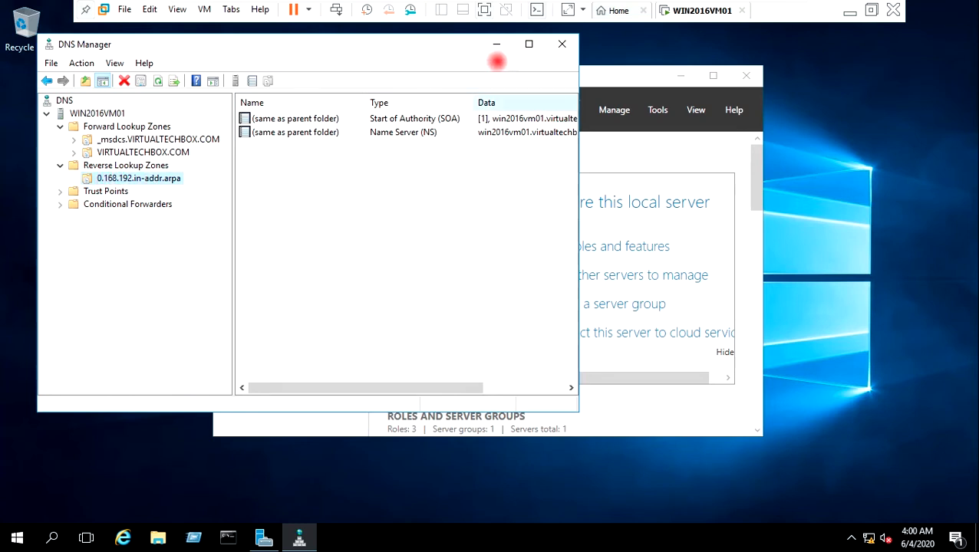
pyautogui.click(495, 48)
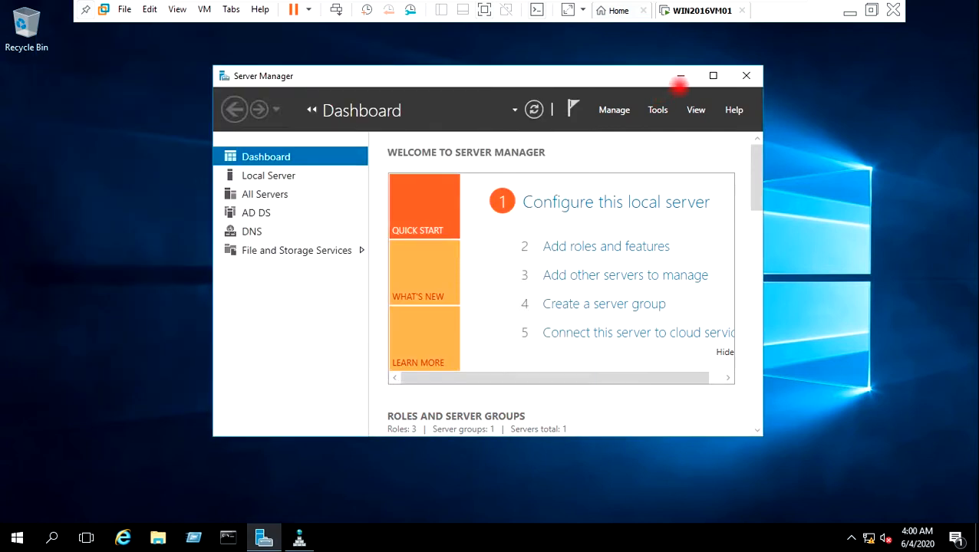
pyautogui.click(680, 75)
pyautogui.rightClick(430, 98)
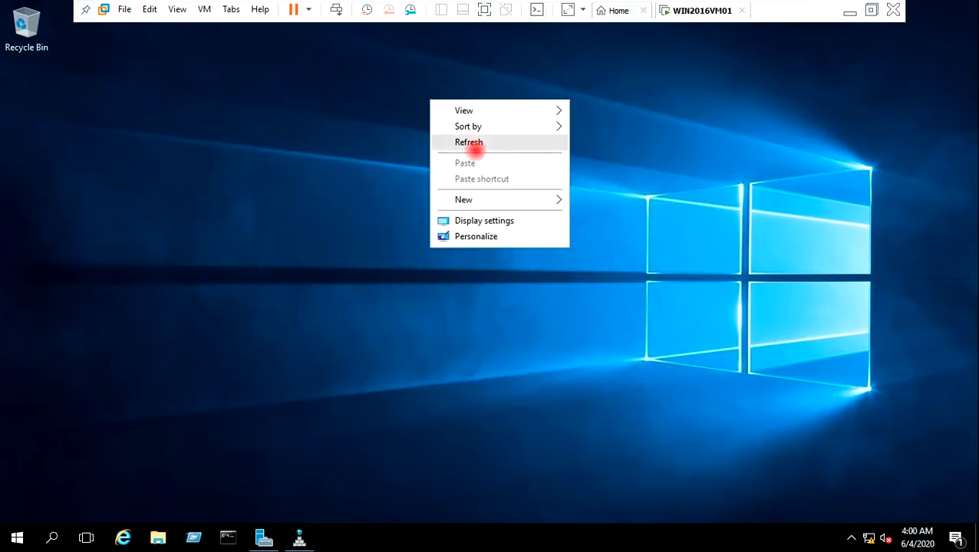
pyautogui.click(468, 143)
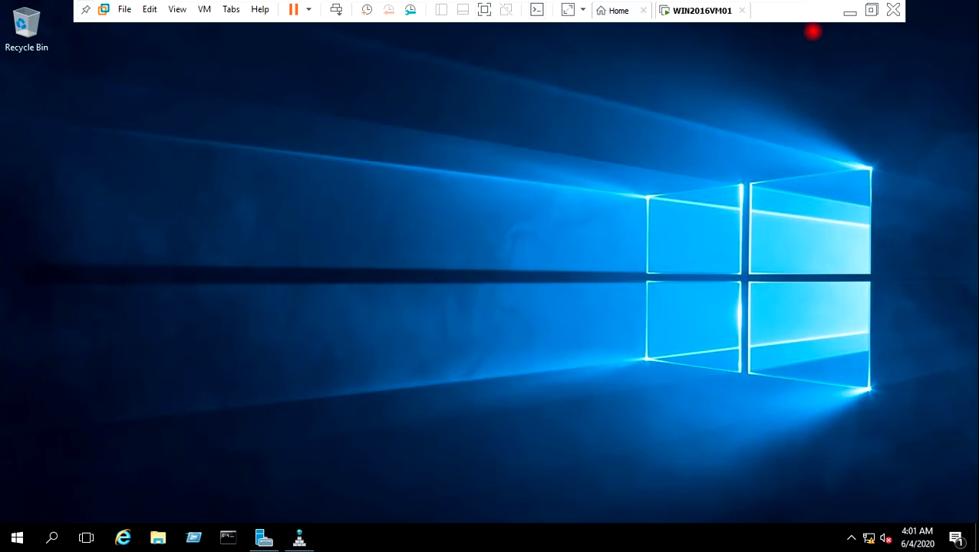
# Step: Minimize the VMware Workstation window and refresh the host desktop
pyautogui.click(848, 12)
pyautogui.rightClick(411, 190)
pyautogui.click(443, 231)
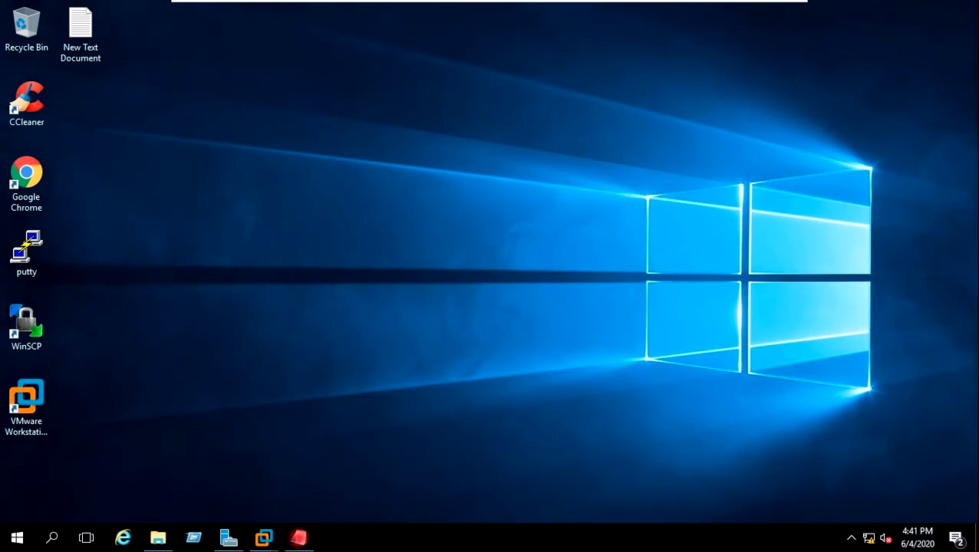
# Step: Add 'First ESXI 7 Host Installation' to the Step 2 line in Notepad, centre it, then minimize it
pyautogui.click(298, 537)
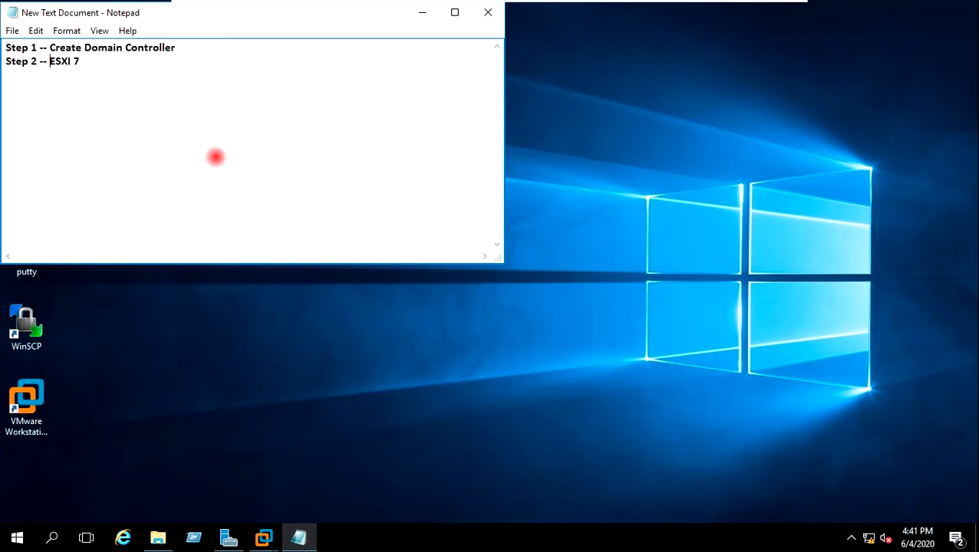
pyautogui.write('First')
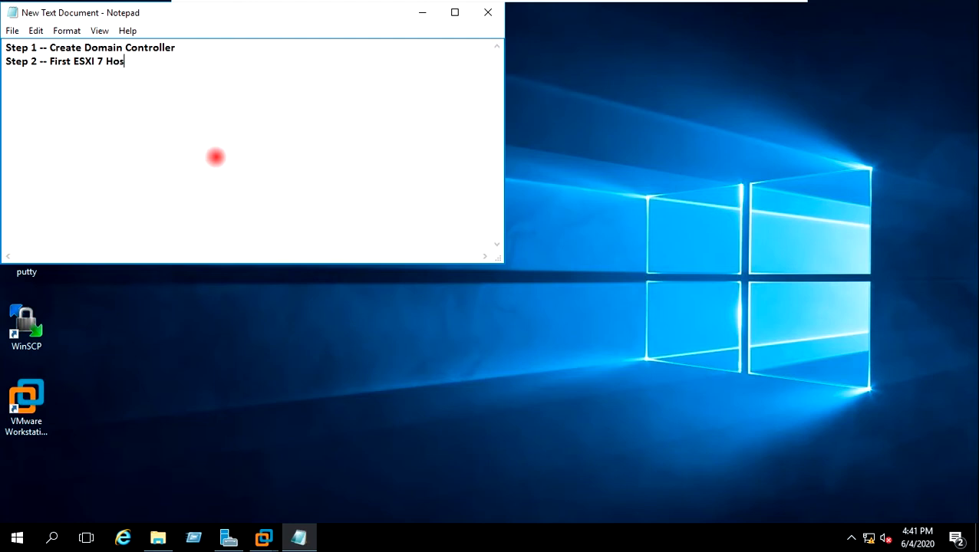
pyautogui.write('styall')
pyautogui.press('BackSpace')
pyautogui.press('BackSpace')
pyautogui.press('BackSpace')
pyautogui.write('ation')
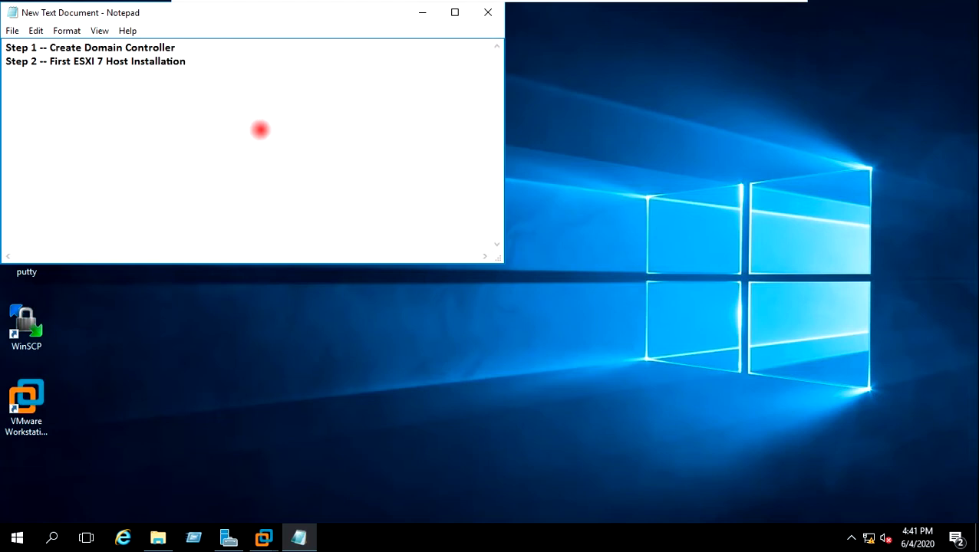
pyautogui.moveTo(330, 13); pyautogui.dragTo(562, 103)
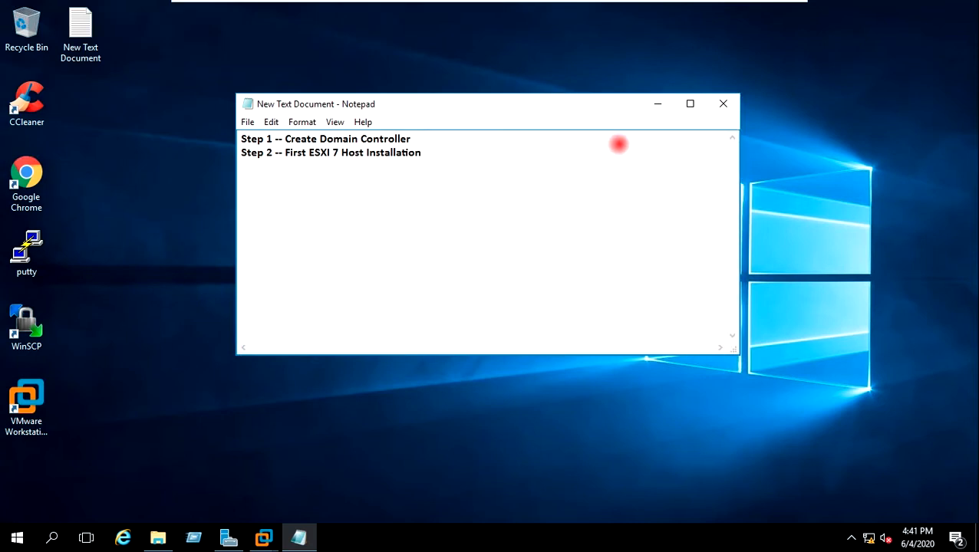
pyautogui.click(657, 104)
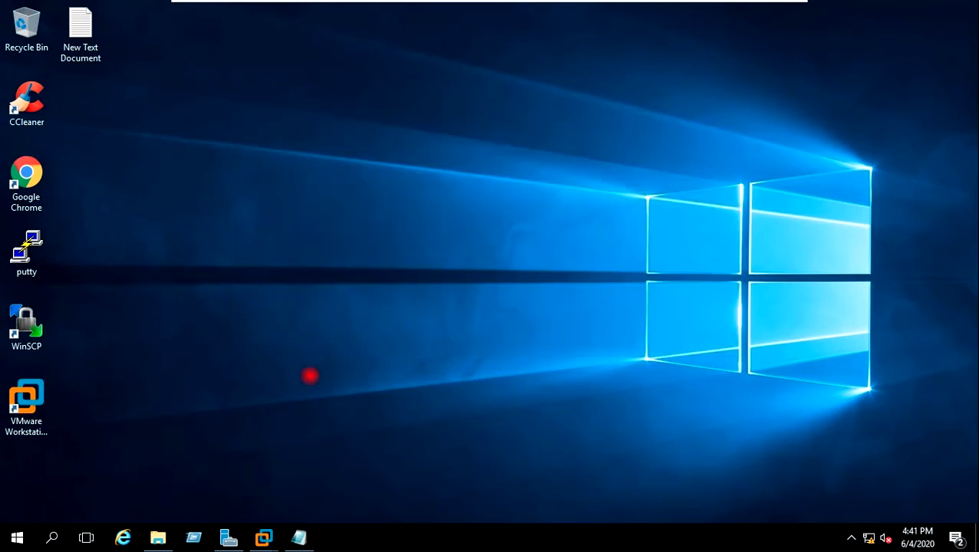
# Step: Open File Explorer and navigate to E:\Workstation VM
pyautogui.click(157, 537)
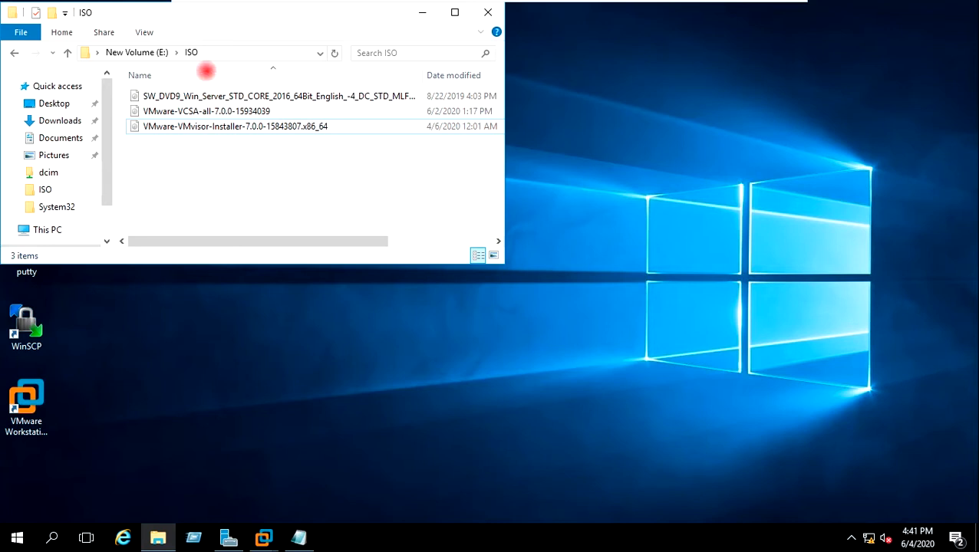
pyautogui.moveTo(204, 15); pyautogui.dragTo(454, 102)
pyautogui.click(365, 138)
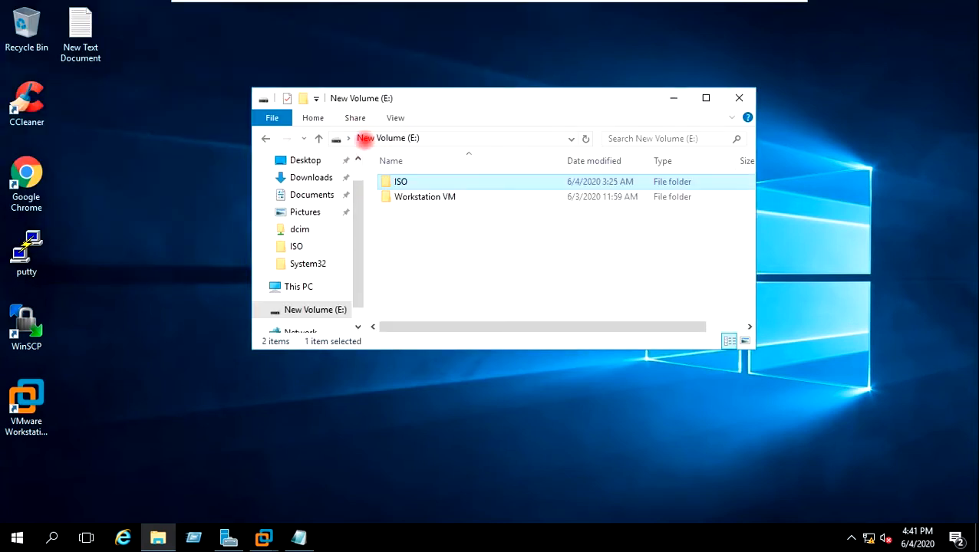
pyautogui.doubleClick(407, 198)
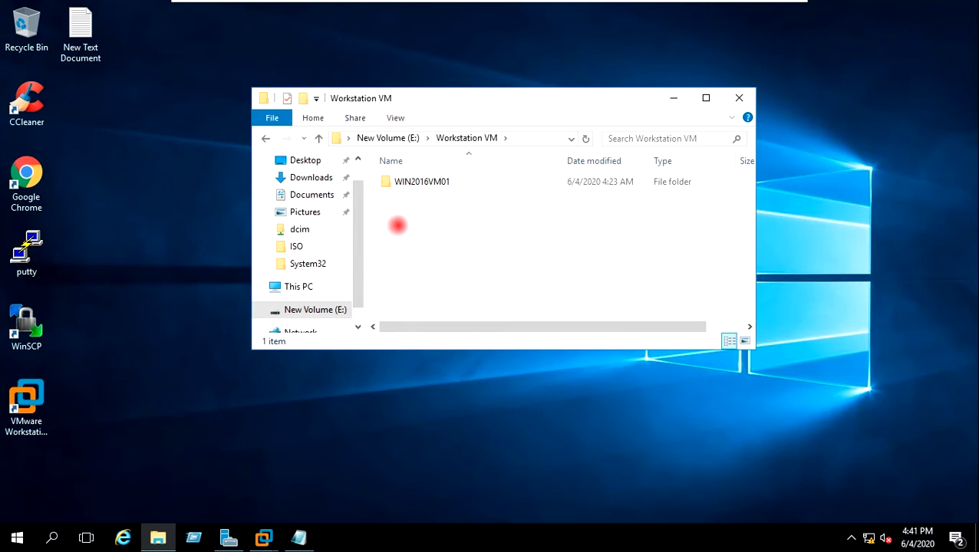
# Step: Create a new folder there named ESXI7VM02
pyautogui.rightClick(386, 206)
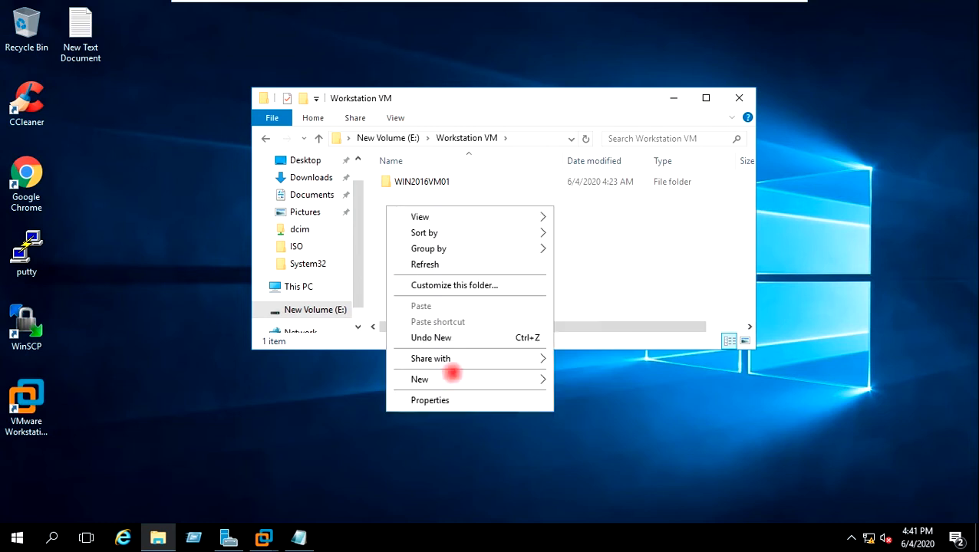
pyautogui.moveTo(510, 379)
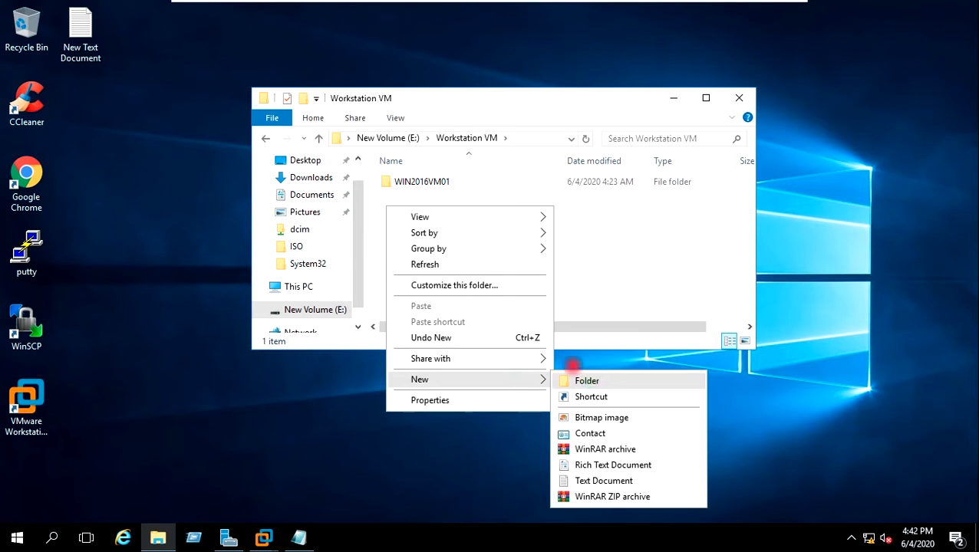
pyautogui.press('Return')
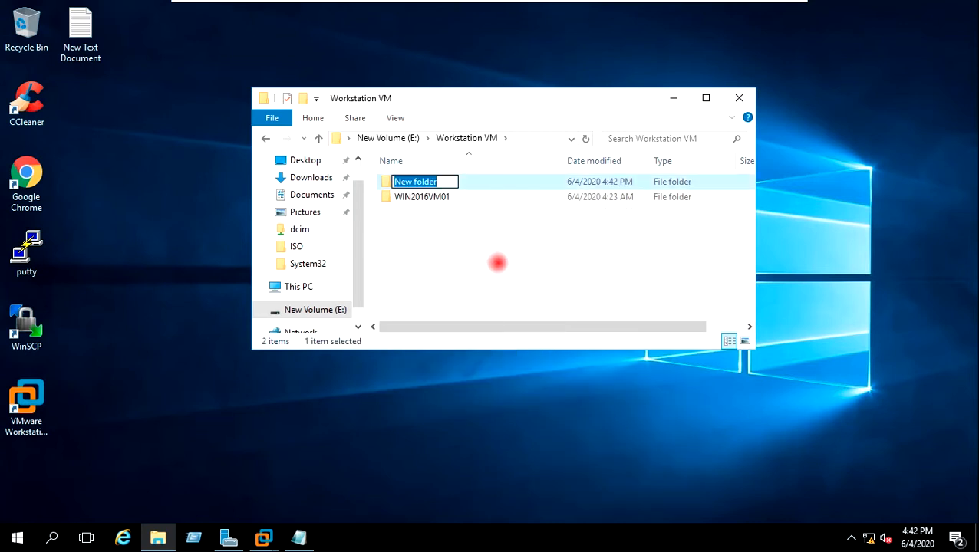
pyautogui.write('ESXI')
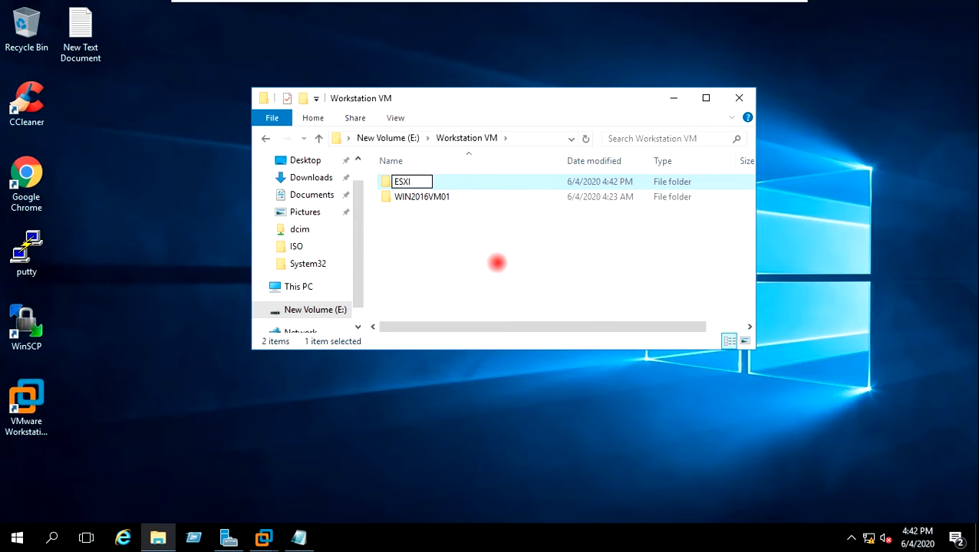
pyautogui.write('7VM02')
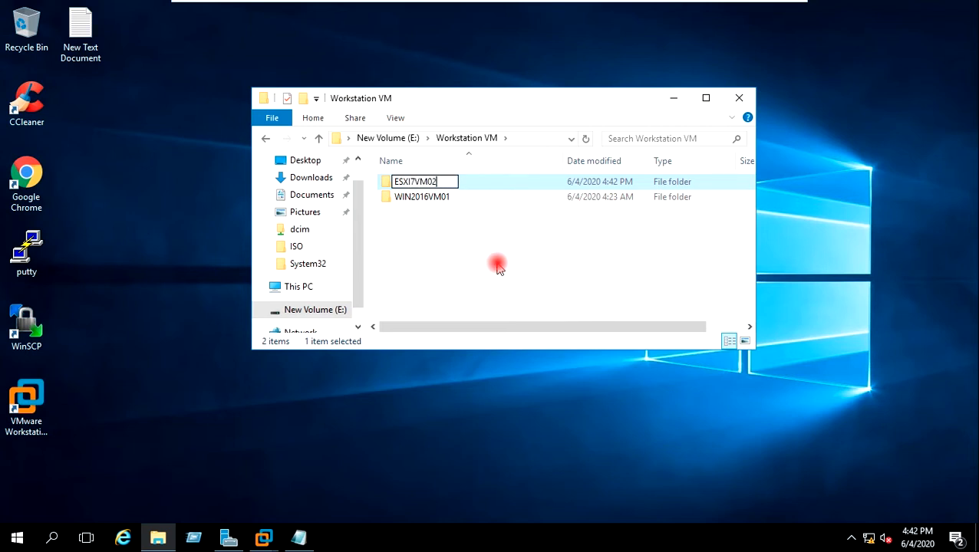
pyautogui.press('Return')
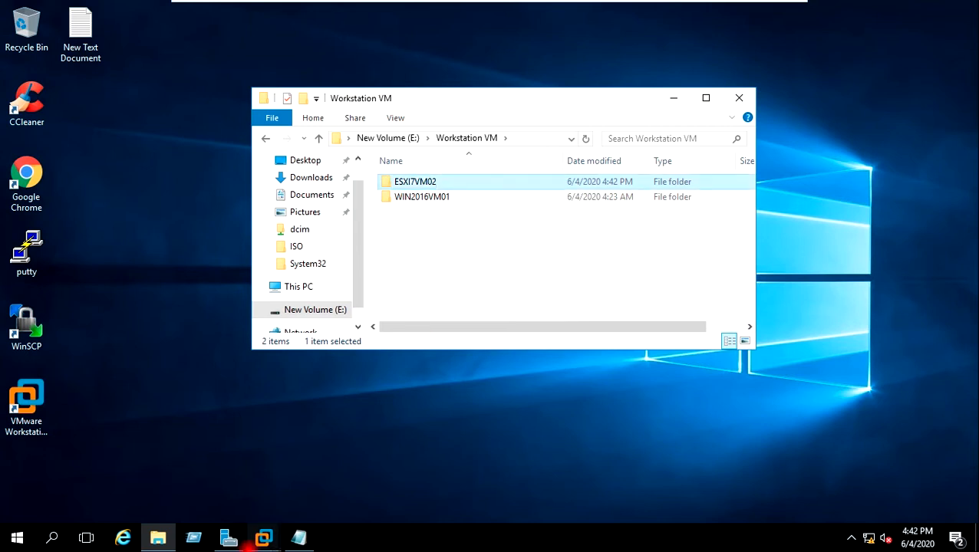
# Step: Start a Custom new virtual machine with default hardware compatibility, installing the OS later
pyautogui.moveTo(263, 538)
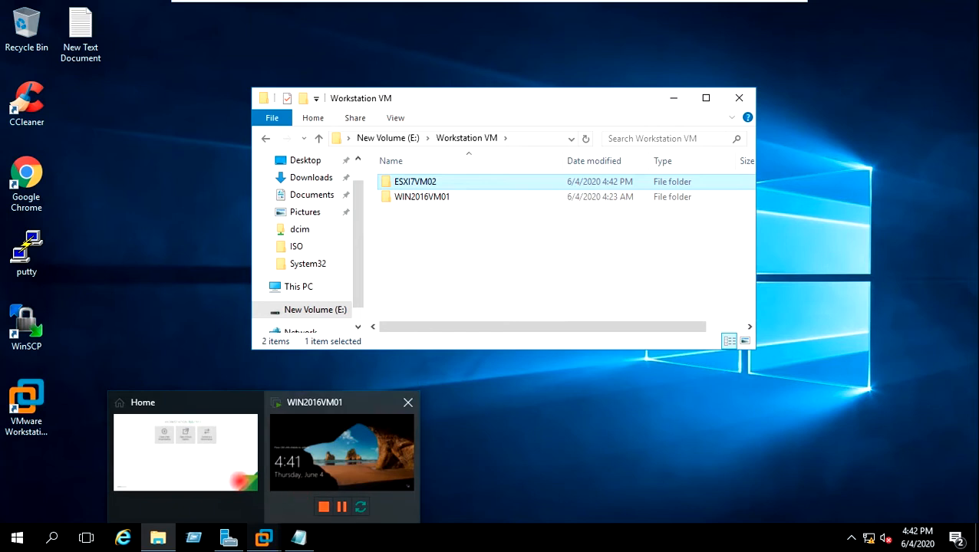
pyautogui.click(226, 462)
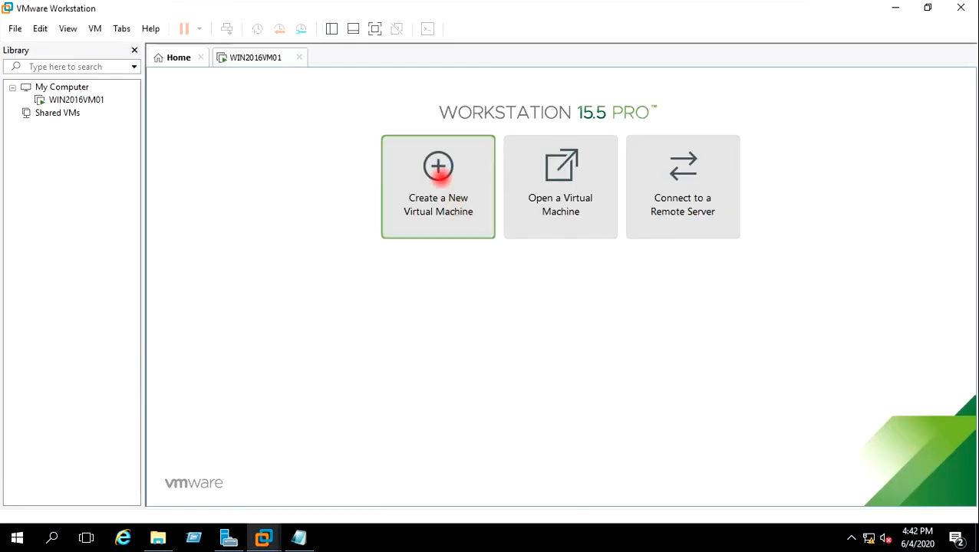
pyautogui.click(438, 169)
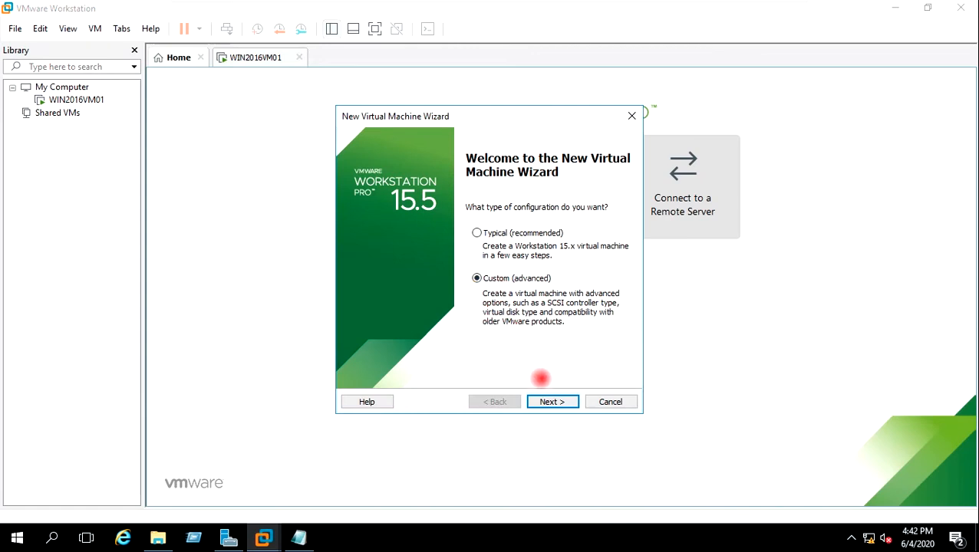
pyautogui.click(551, 402)
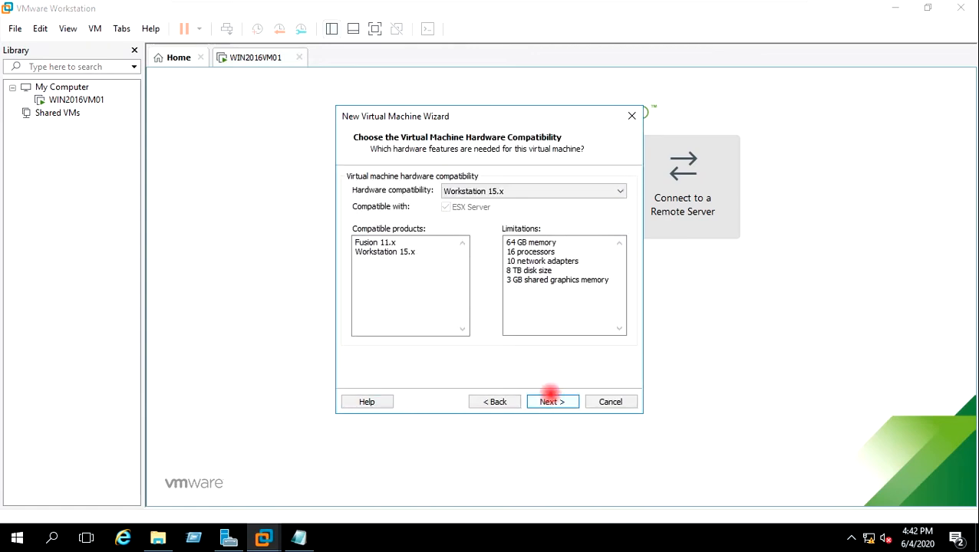
pyautogui.click(549, 401)
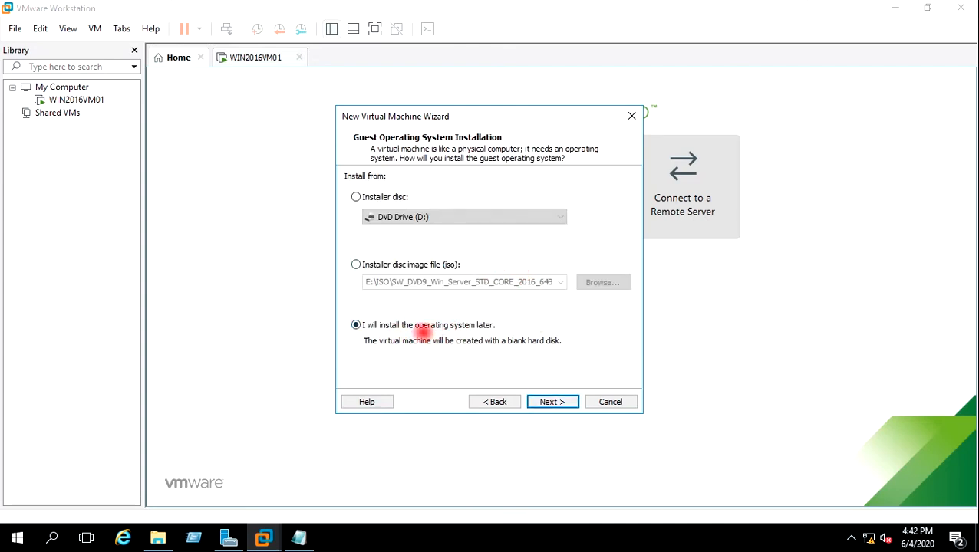
pyautogui.click(551, 403)
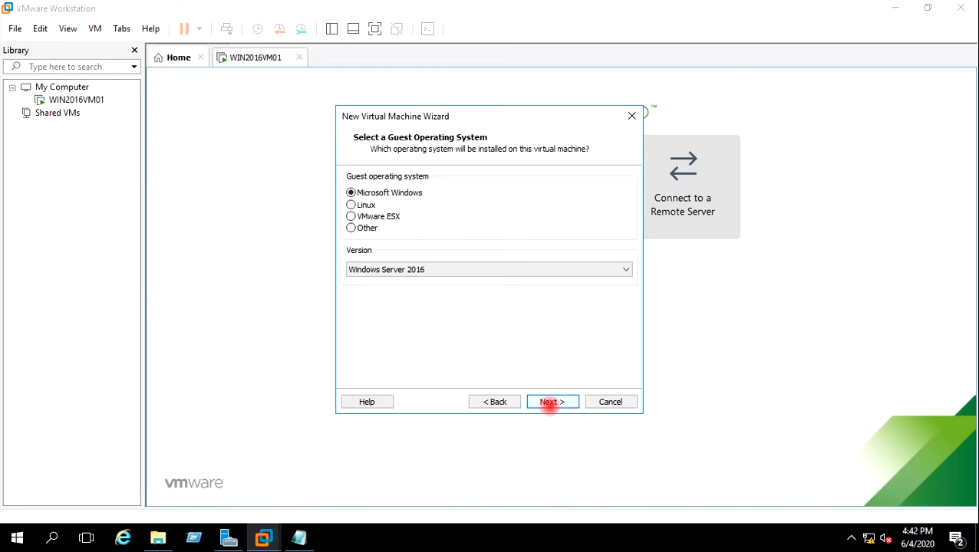
# Step: Choose VMware ESX as the guest OS and pick the ESXi 6.x version
pyautogui.click(389, 217)
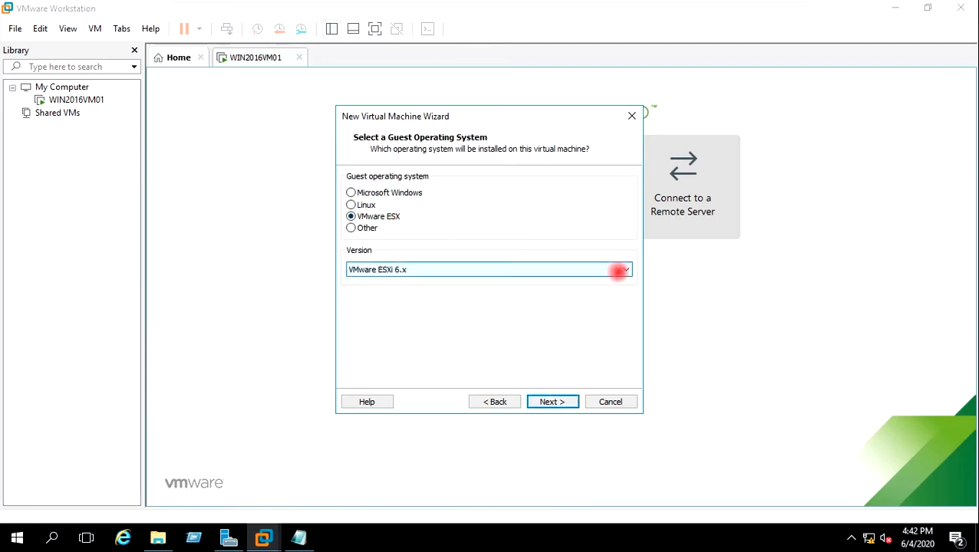
pyautogui.click(618, 271)
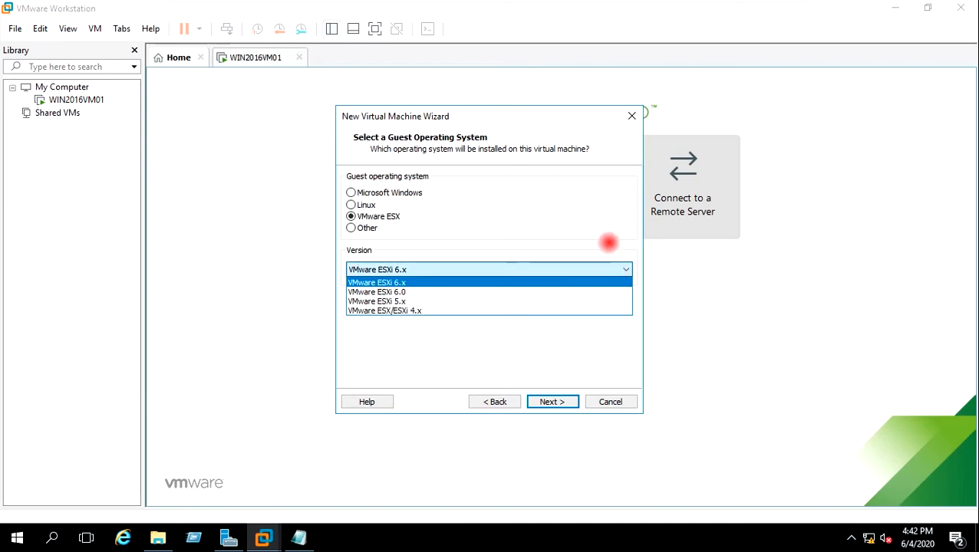
pyautogui.click(608, 242)
pyautogui.click(593, 269)
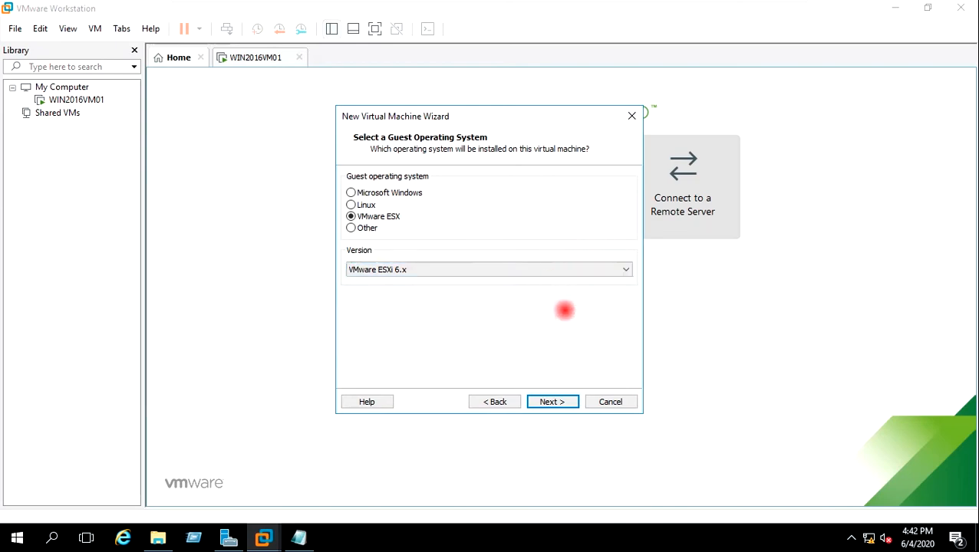
# Step: Name the VM ESXI7VM02 and set its location to E:\Workstation VM\ESXI7VM02
pyautogui.click(567, 402)
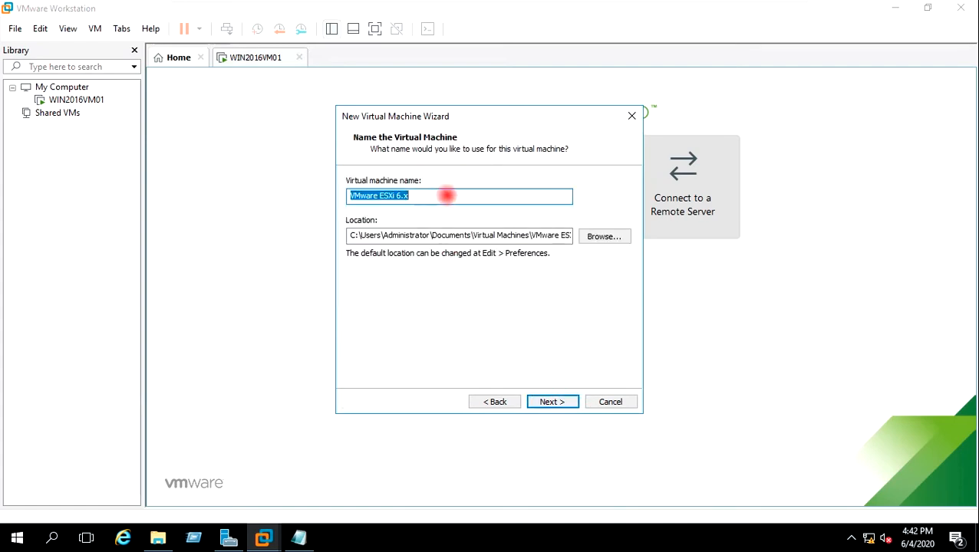
pyautogui.write('ESX')
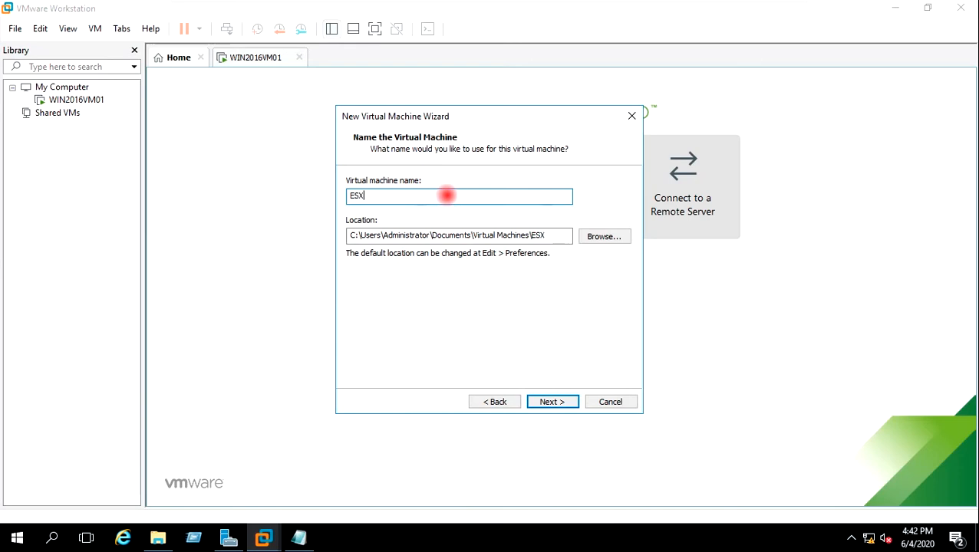
pyautogui.write('I7VM02')
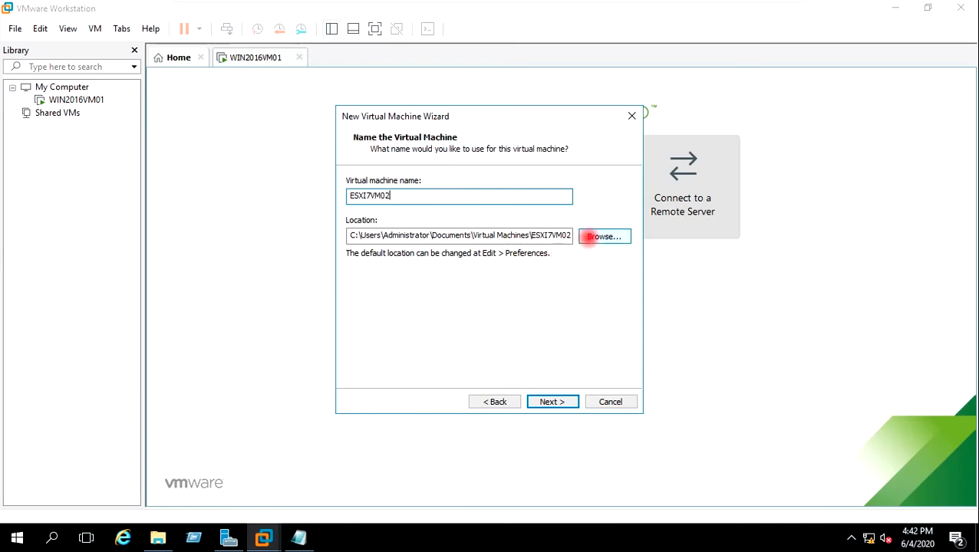
pyautogui.click(598, 236)
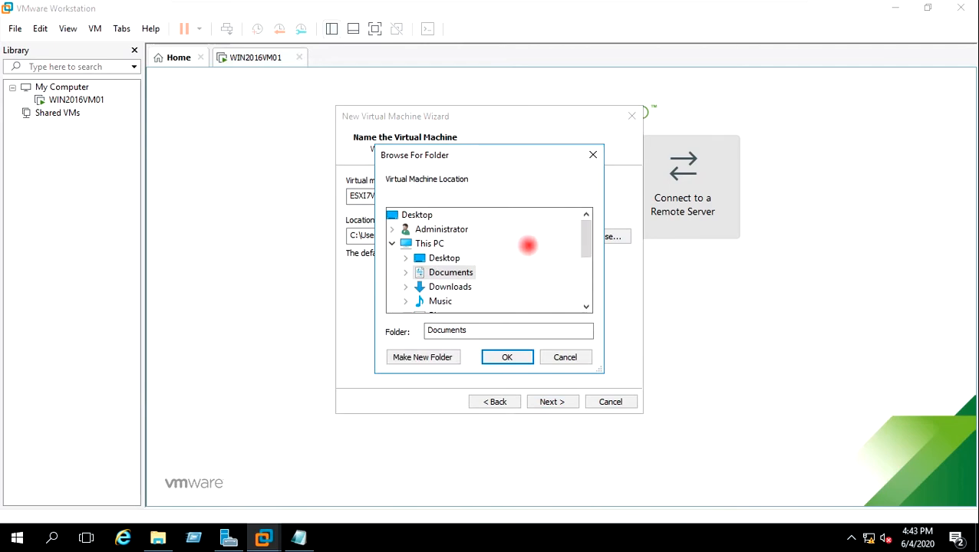
pyautogui.scroll(-3, 528, 246)
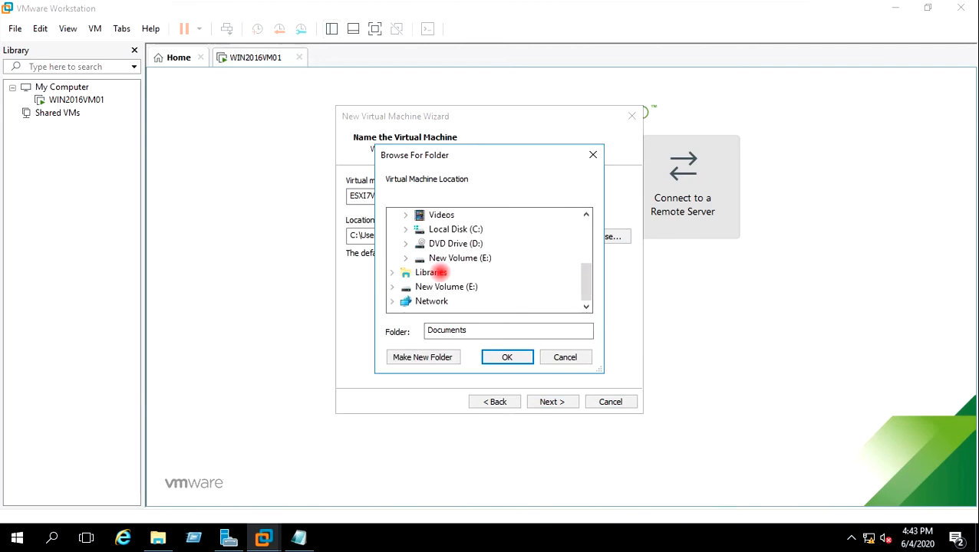
pyautogui.click(406, 259)
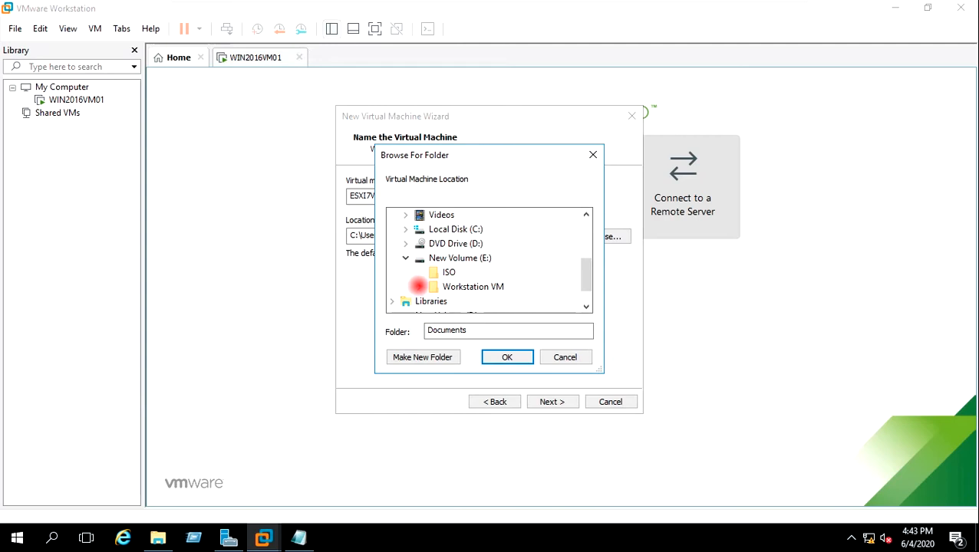
pyautogui.click(418, 286)
pyautogui.click(454, 286)
pyautogui.click(506, 355)
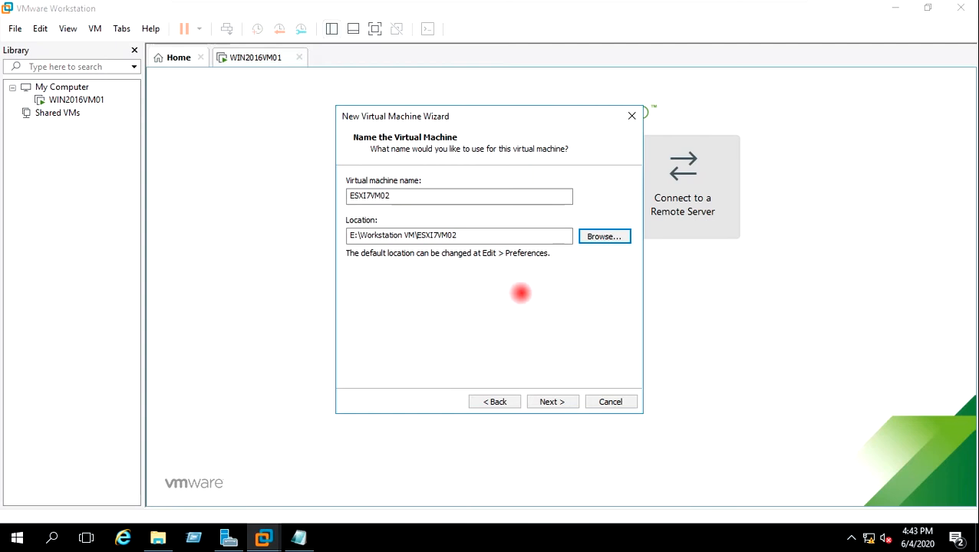
pyautogui.click(551, 402)
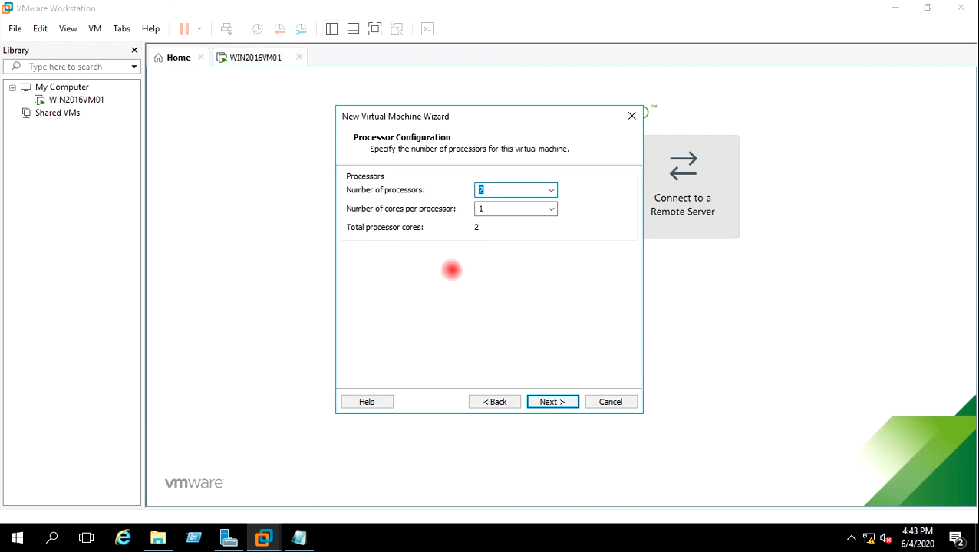
# Step: Give the VM 2 cores per processor, 4096 MB memory, and bridged networking
pyautogui.click(495, 209)
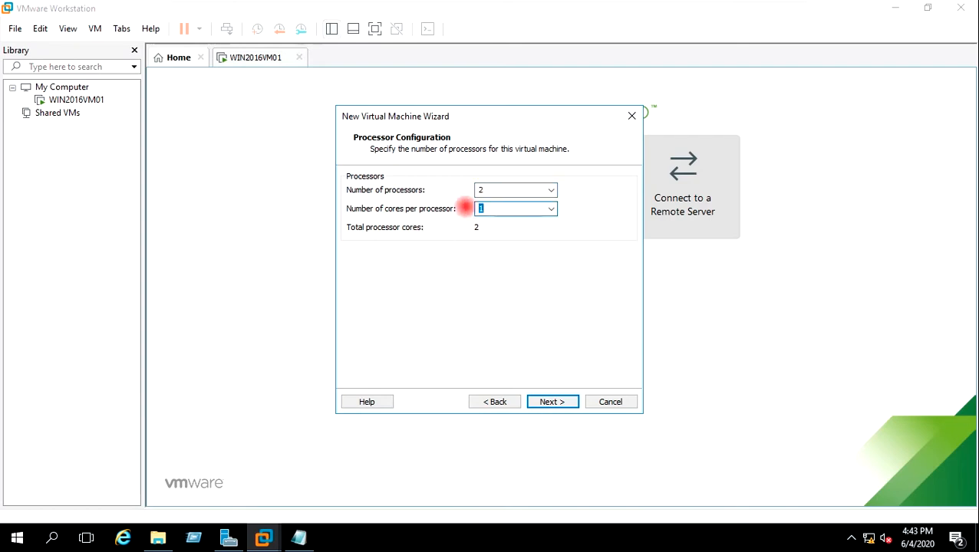
pyautogui.write('2')
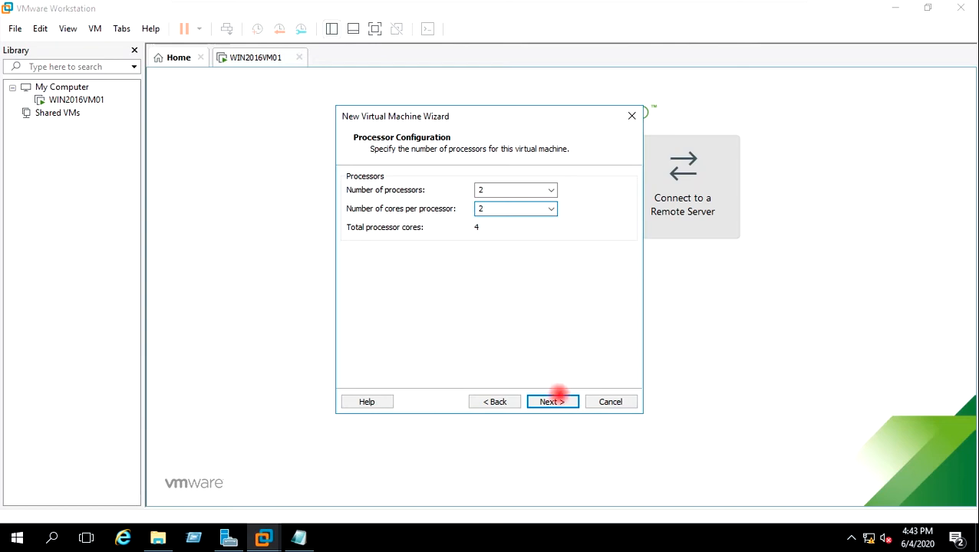
pyautogui.click(553, 401)
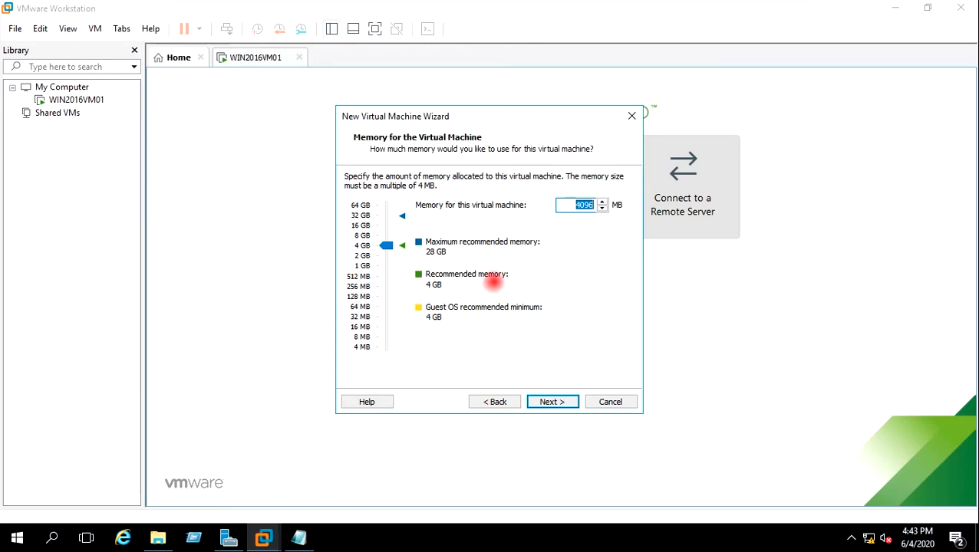
pyautogui.click(553, 402)
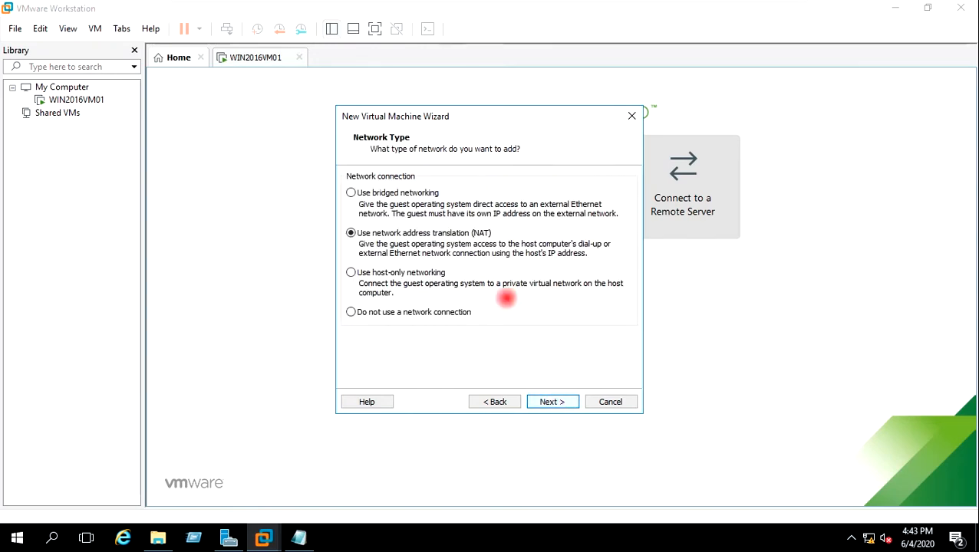
pyautogui.click(403, 192)
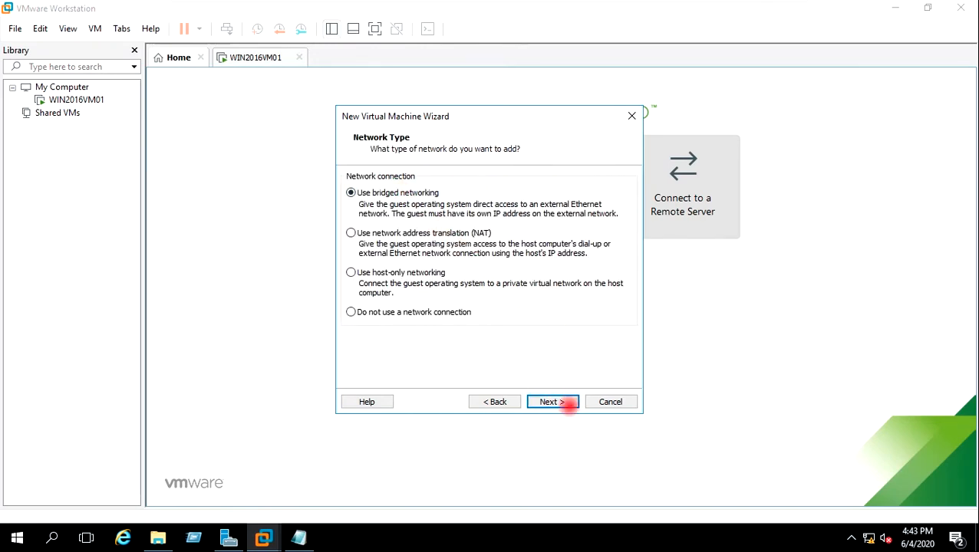
pyautogui.click(561, 401)
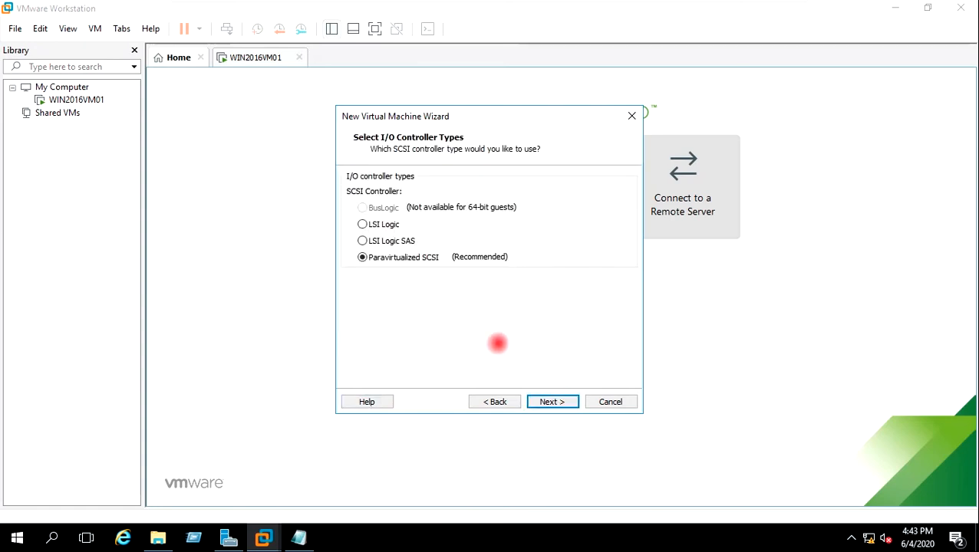
# Step: Keep Paravirtualized SCSI and create a new 20 GB virtual disk stored as a single file
pyautogui.click(543, 402)
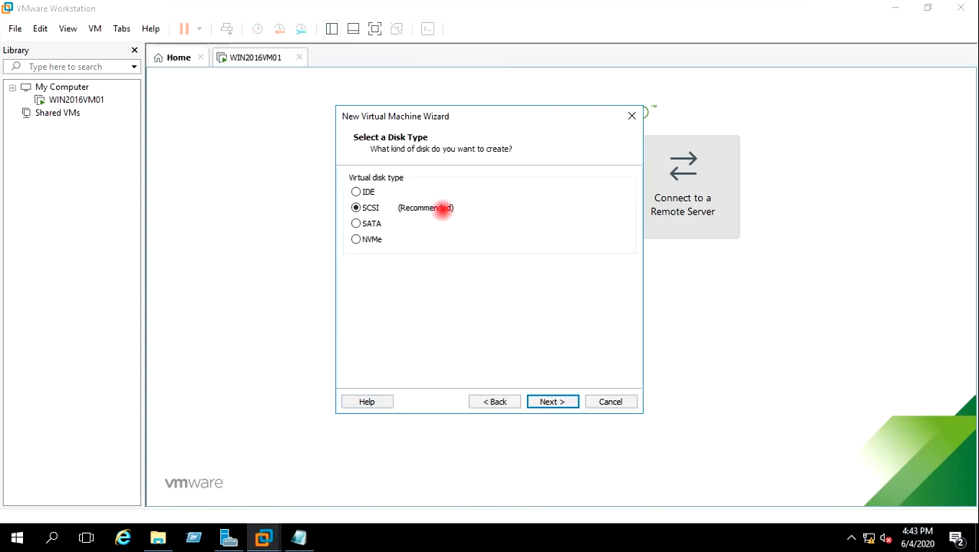
pyautogui.click(571, 402)
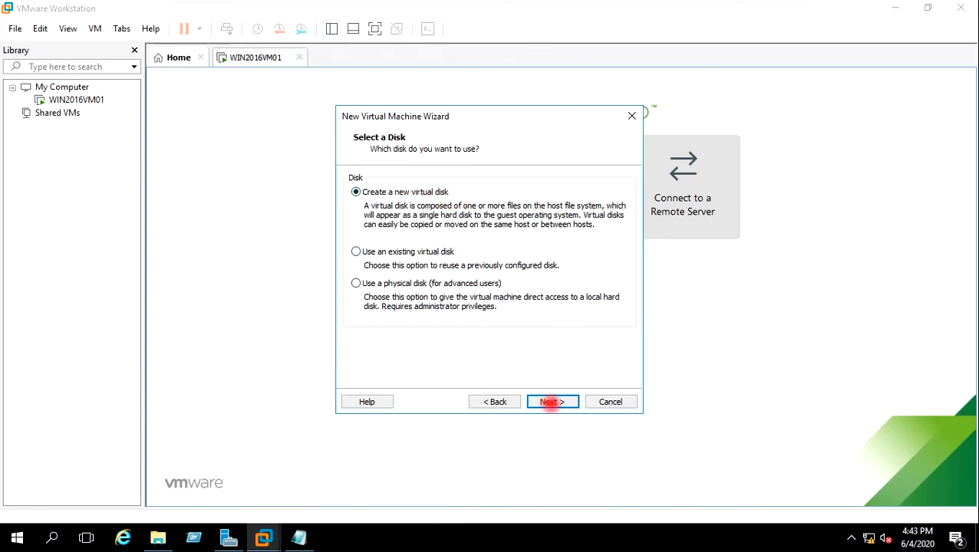
pyautogui.click(552, 402)
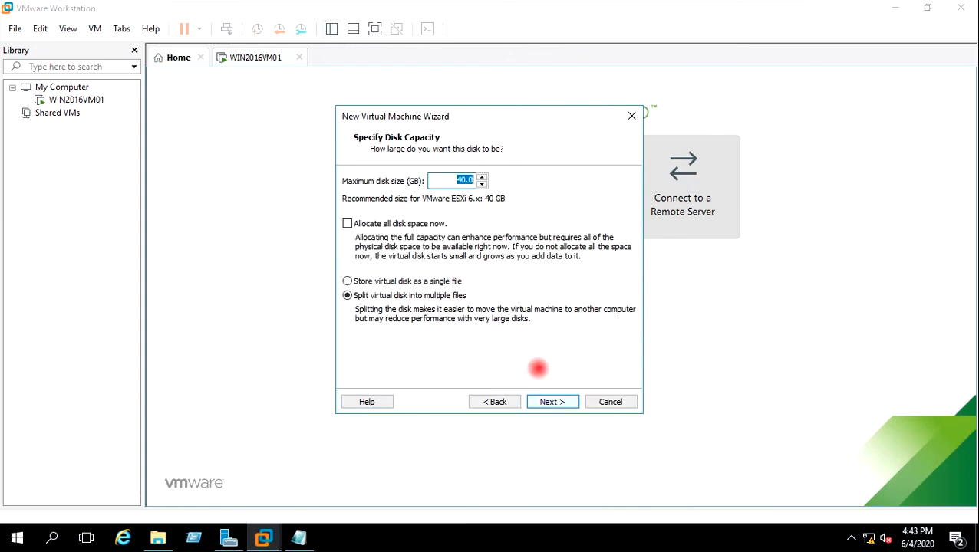
pyautogui.moveTo(464, 179); pyautogui.dragTo(440, 181)
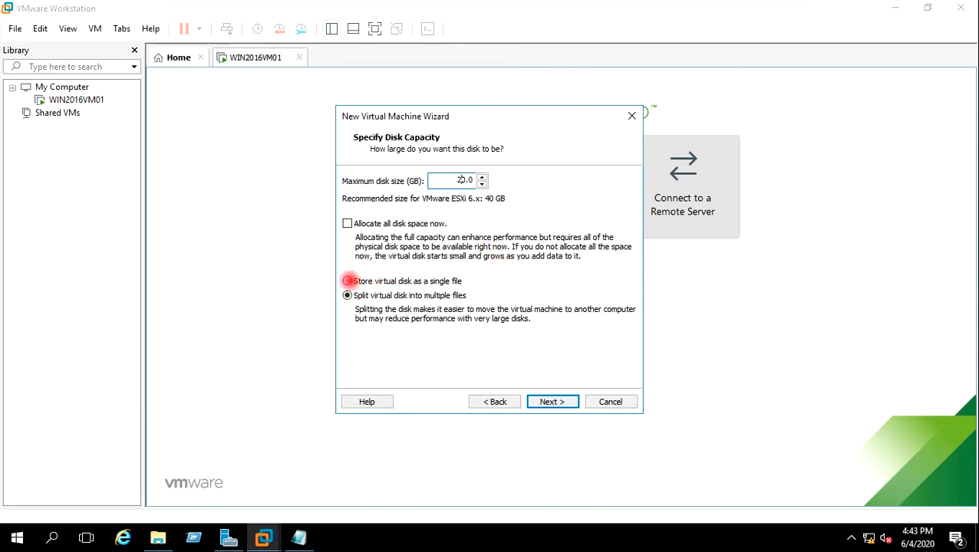
pyautogui.click(348, 281)
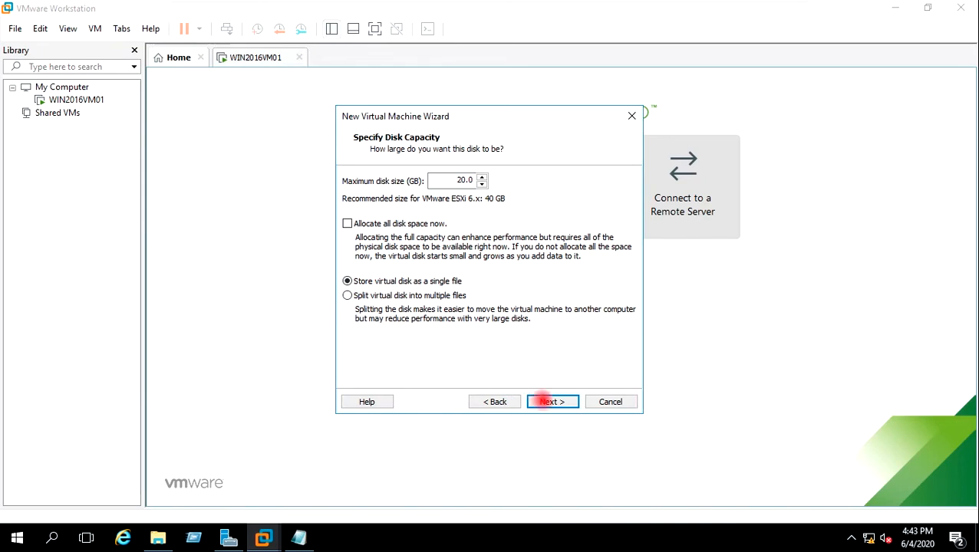
pyautogui.click(550, 402)
# Step: Finish creating ESXI7VM02 with the default disk file name and open its hardware settings
pyautogui.click(559, 402)
pyautogui.click(553, 402)
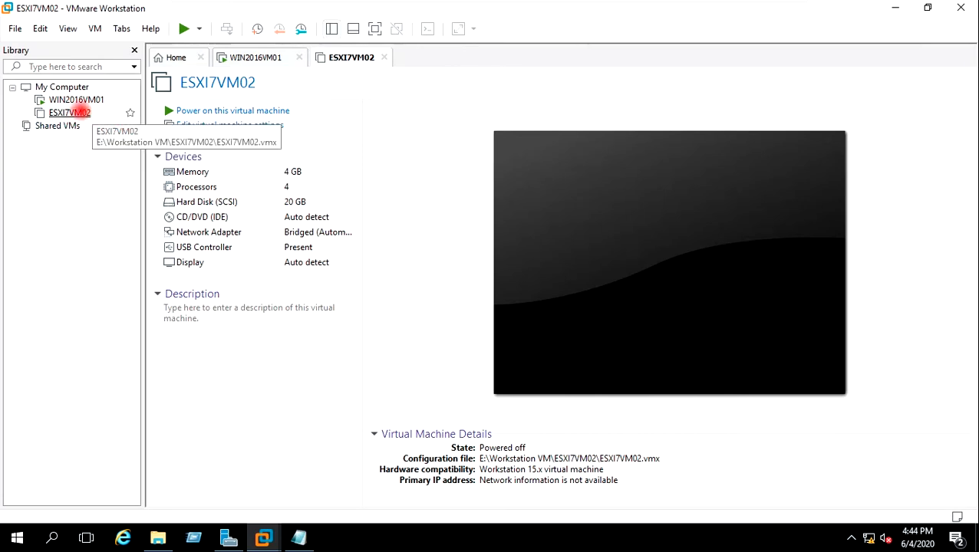
pyautogui.click(251, 125)
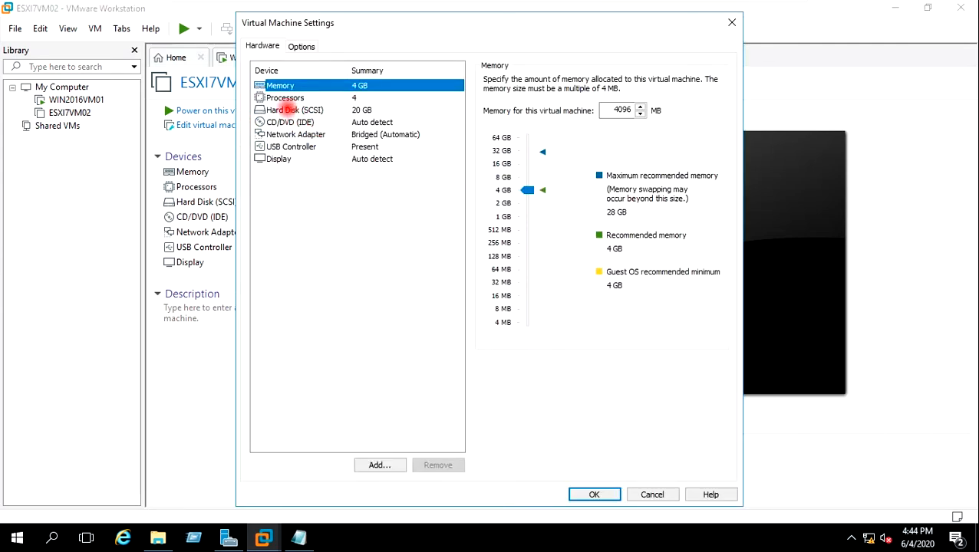
# Step: Point the CD/DVD drive at the ISO E:\ISO\VMware-VMvisor-Installer-7.0.0-15843807.x86_64
pyautogui.click(282, 122)
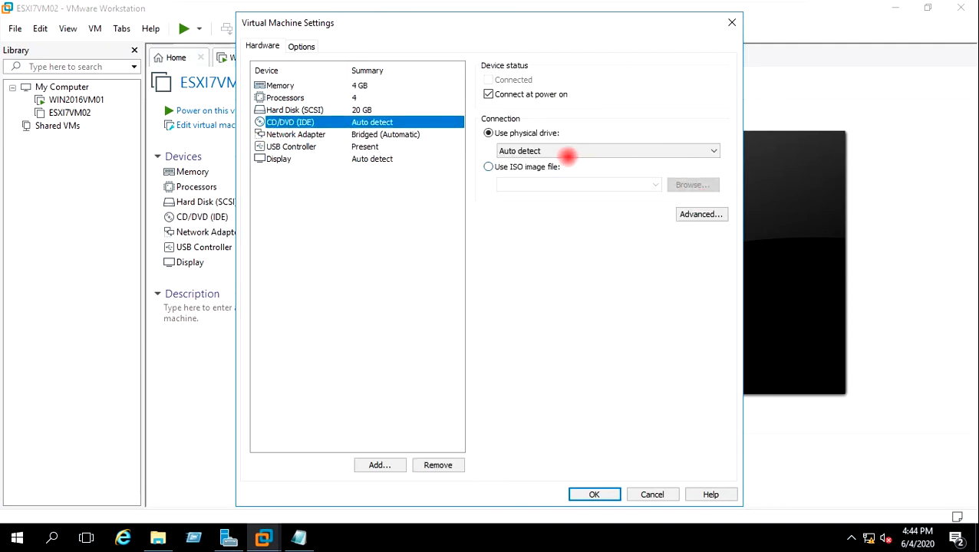
pyautogui.click(537, 167)
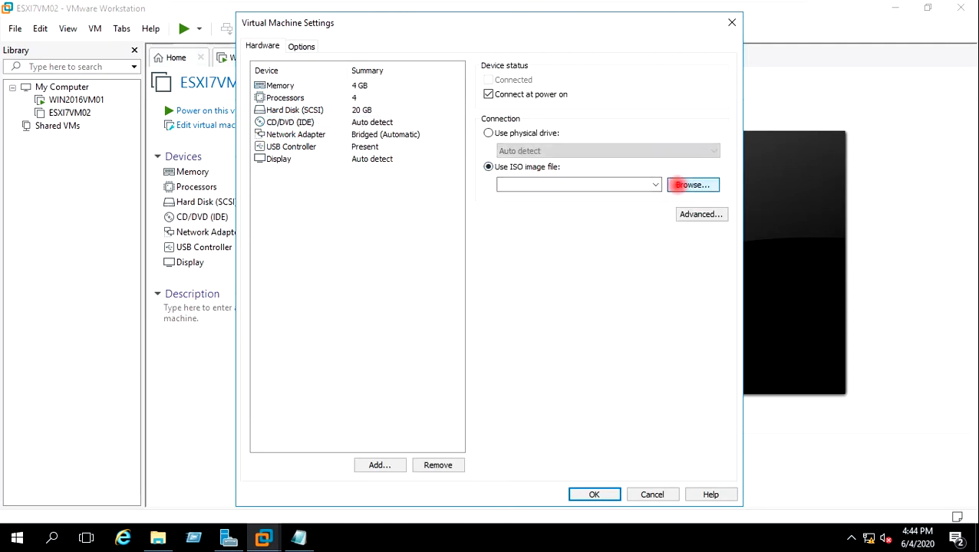
pyautogui.click(680, 185)
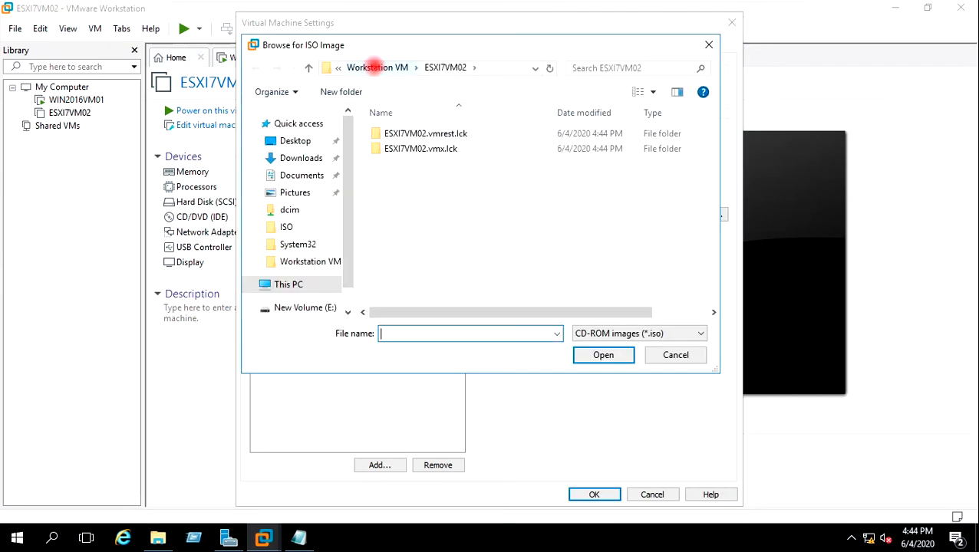
pyautogui.click(369, 68)
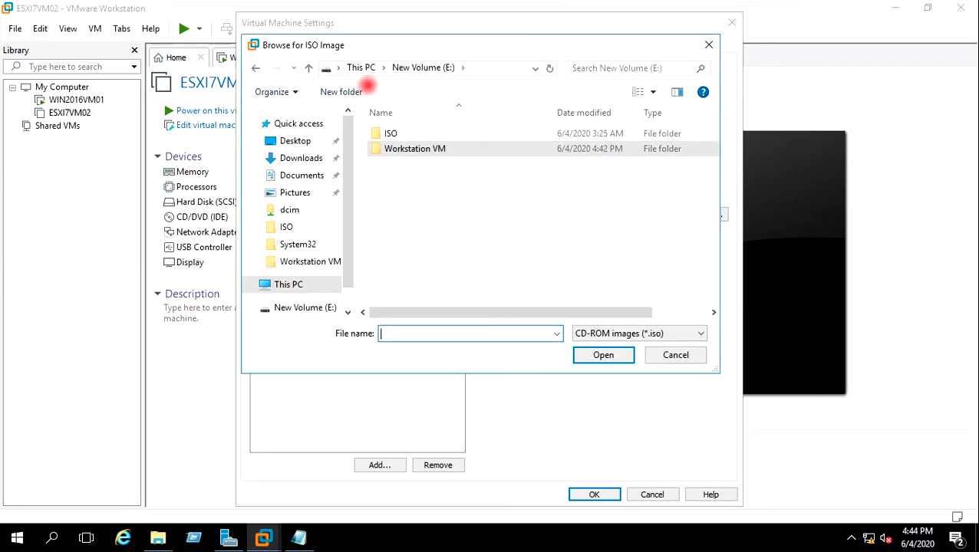
pyautogui.doubleClick(405, 132)
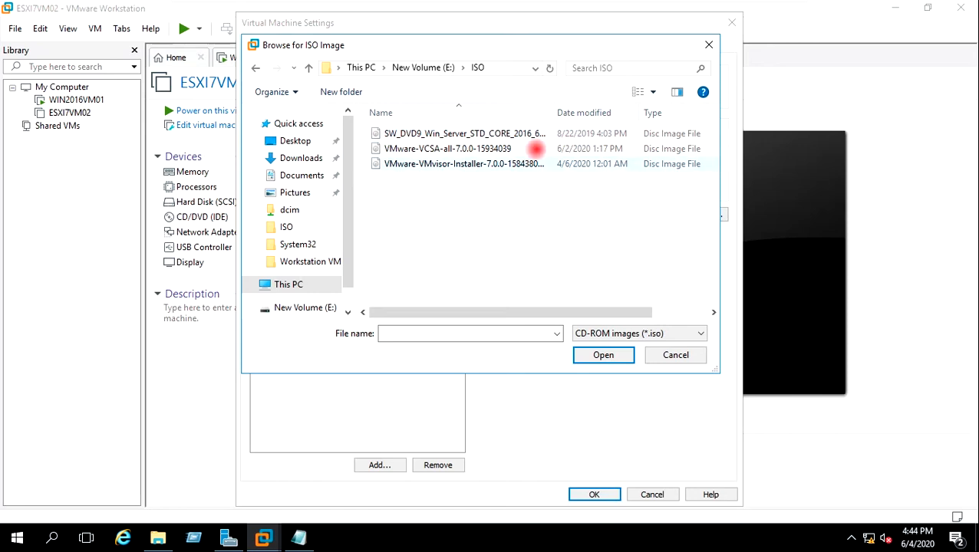
pyautogui.moveTo(550, 115); pyautogui.dragTo(643, 113)
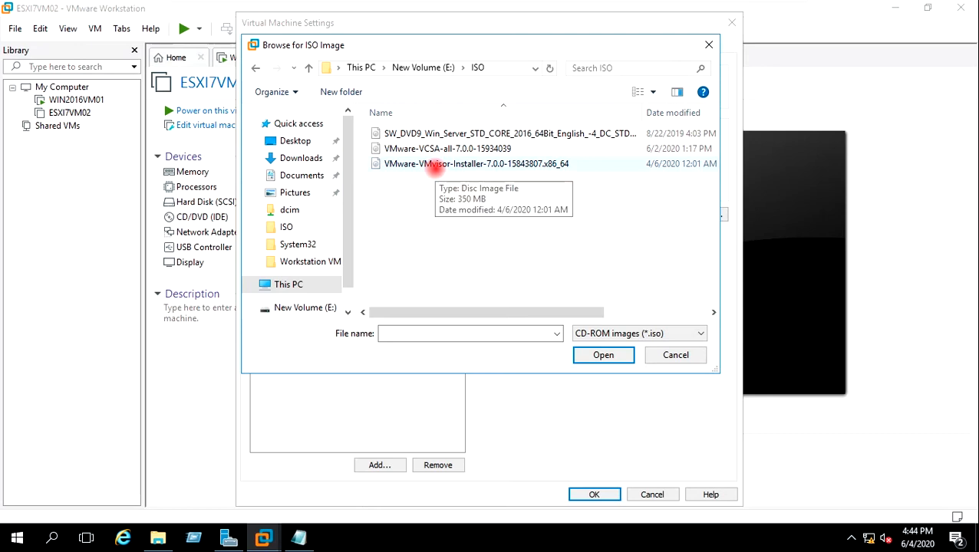
pyautogui.click(432, 165)
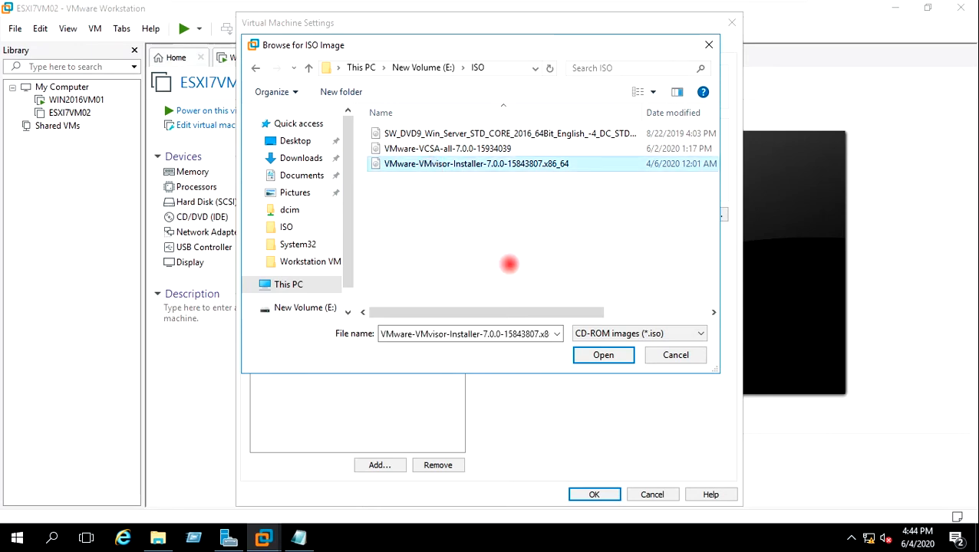
# Step: Save the ISO setting and power on ESXI7VM02, dismissing the warning and hint messages
pyautogui.click(601, 354)
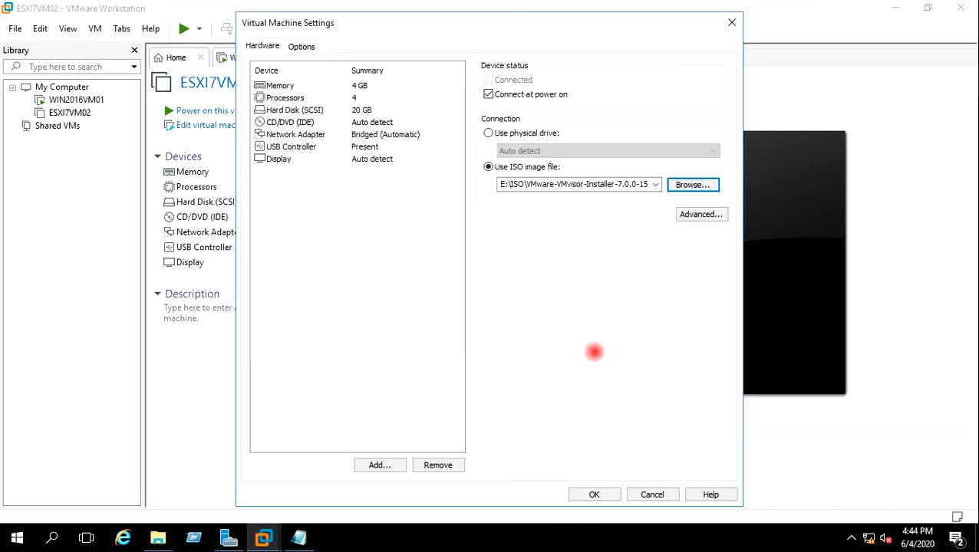
pyautogui.click(593, 495)
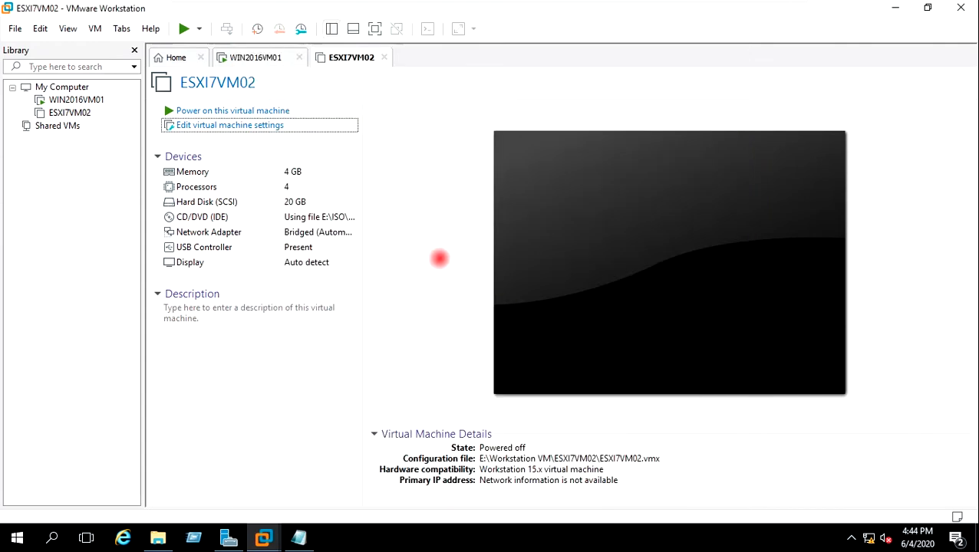
pyautogui.click(264, 111)
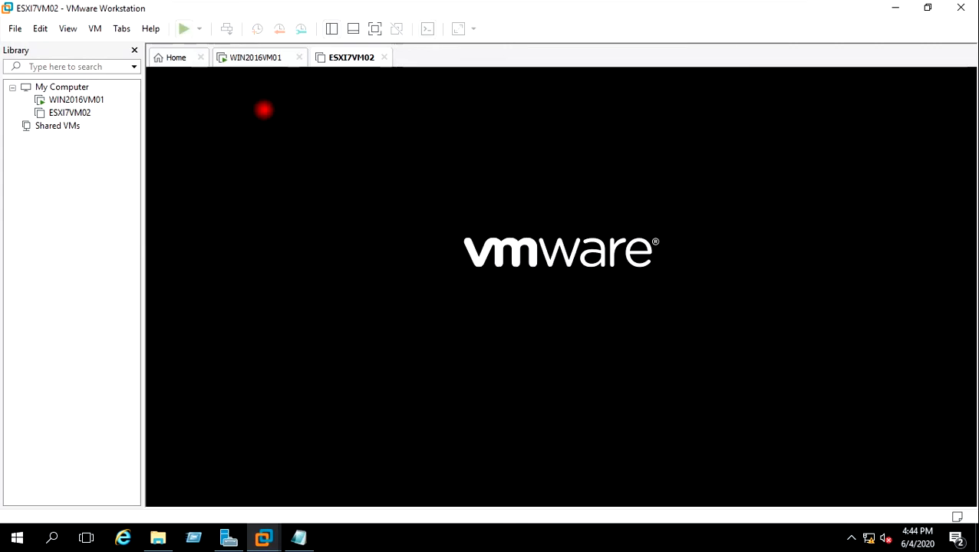
pyautogui.click(517, 296)
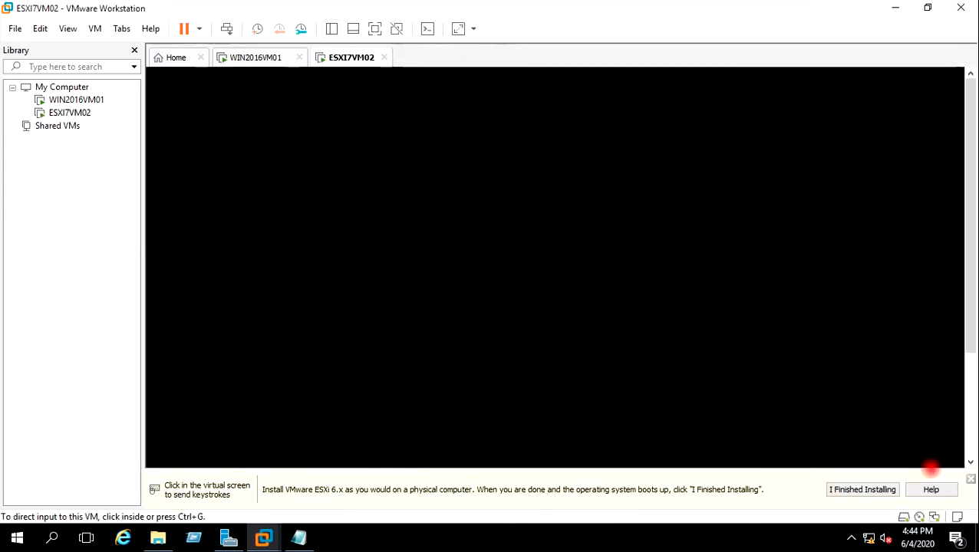
pyautogui.click(885, 485)
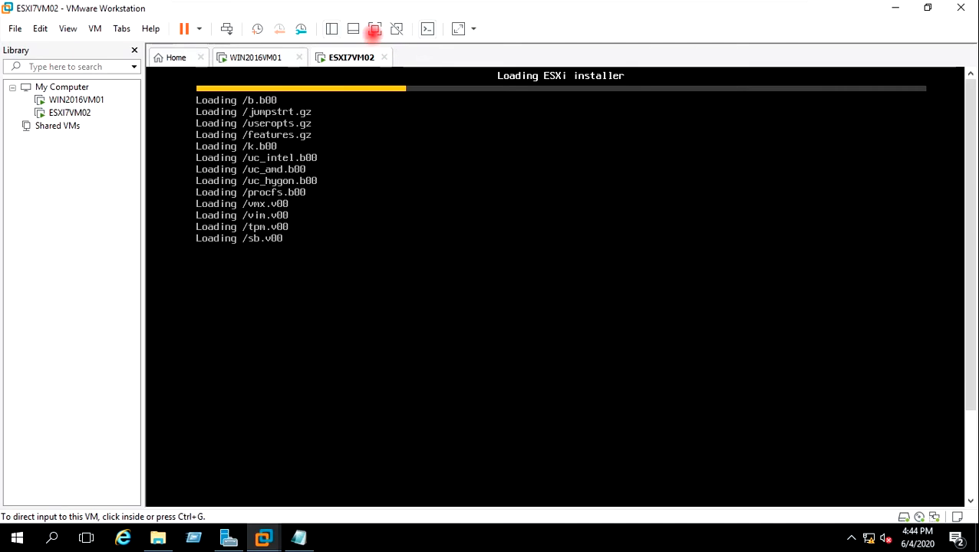
# Step: Show the VM full screen with the command bar hidden and input captured
pyautogui.hotkey('ctrl', 'alt', 'Return')
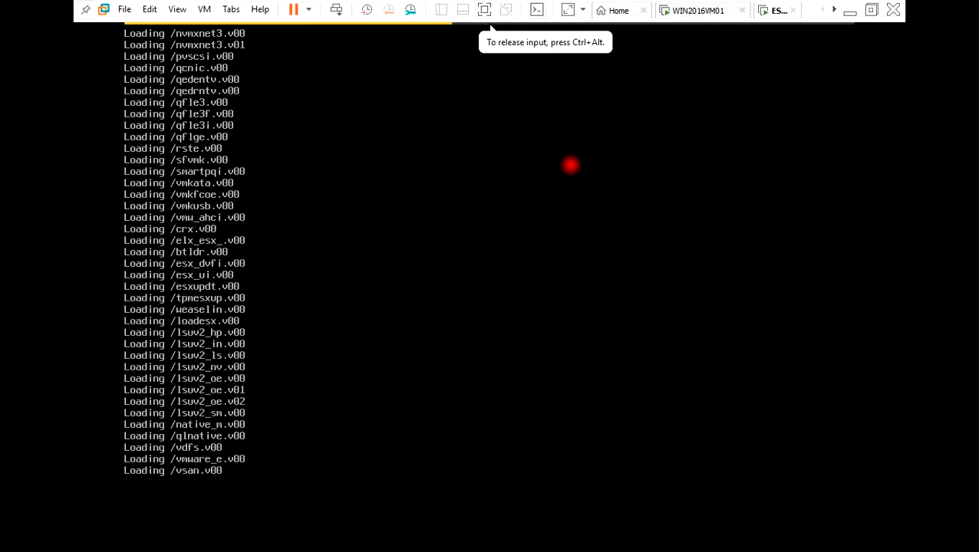
pyautogui.hotkey('ctrl', 'alt')
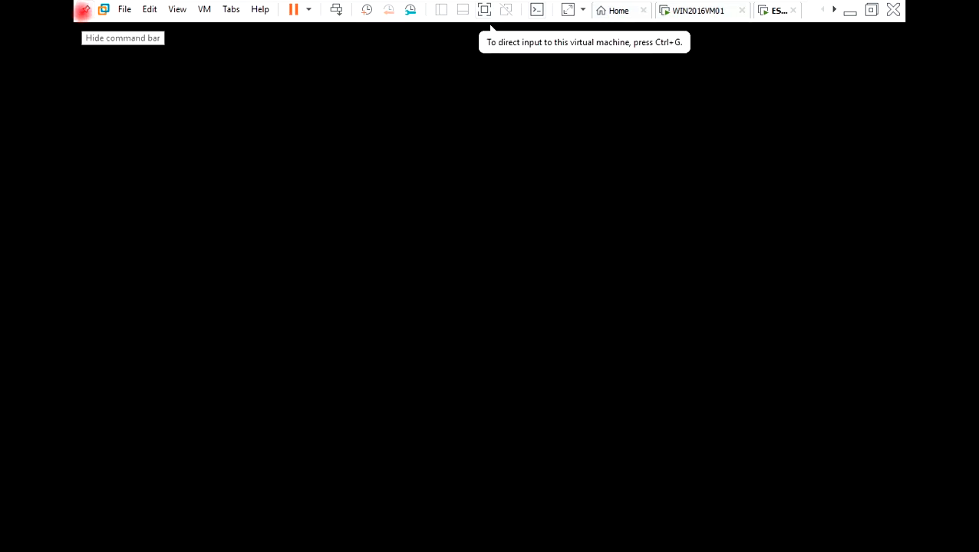
pyautogui.click(85, 9)
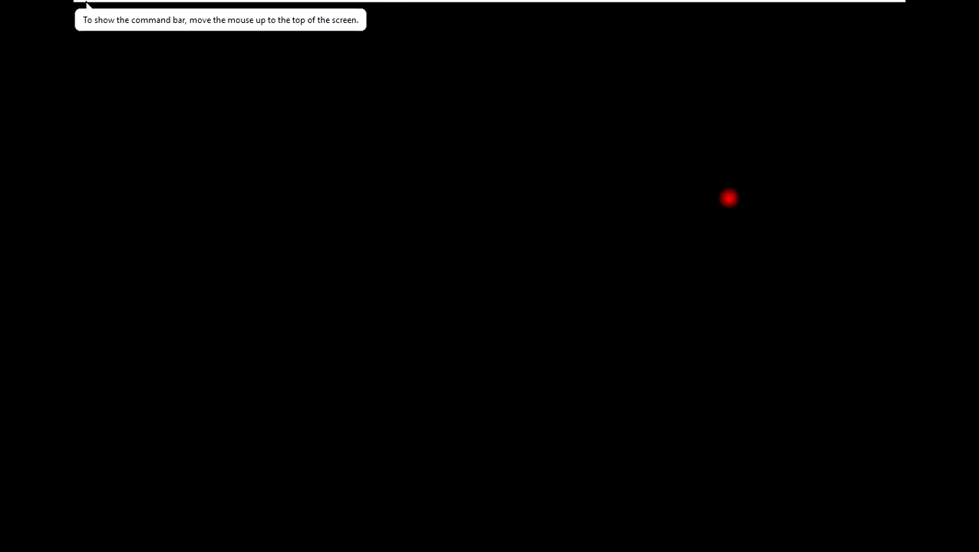
pyautogui.click(729, 198)
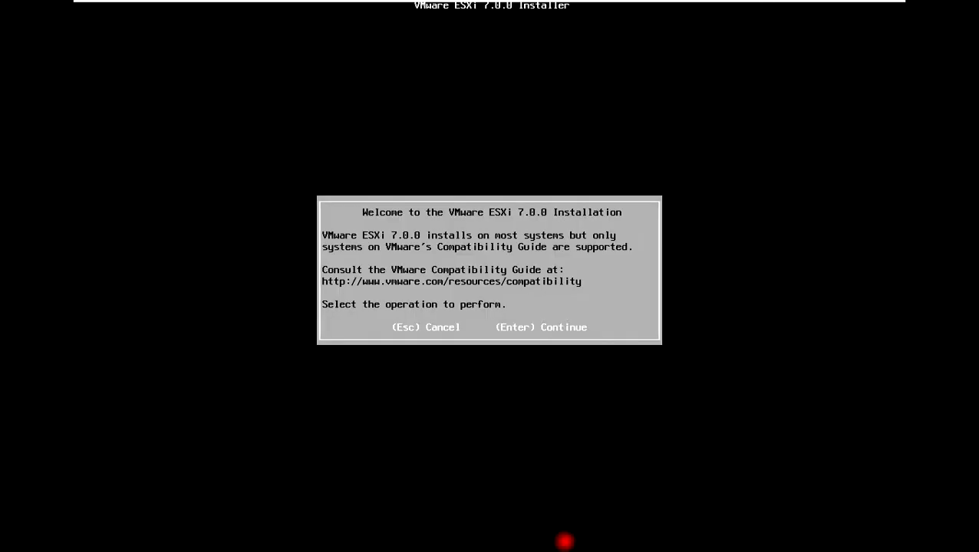
# Step: Accept the ESXi license agreement and choose the 20 GiB local virtual disk
pyautogui.press('Return')
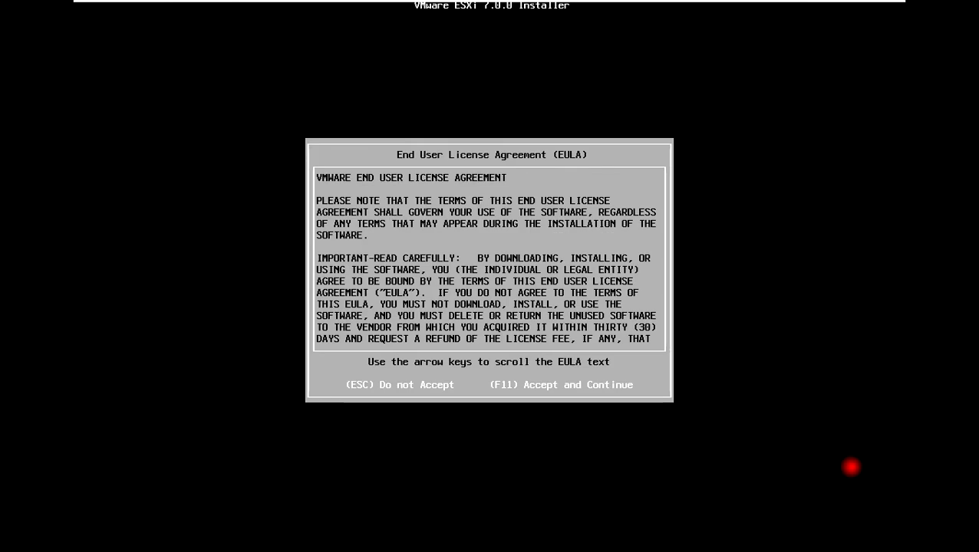
pyautogui.press('F11')
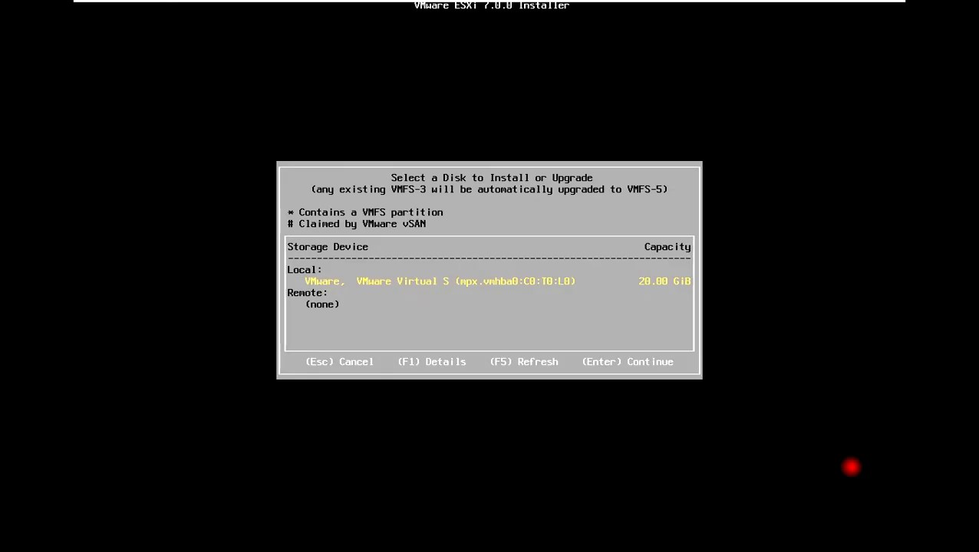
pyautogui.press('Return')
pyautogui.press('Return')
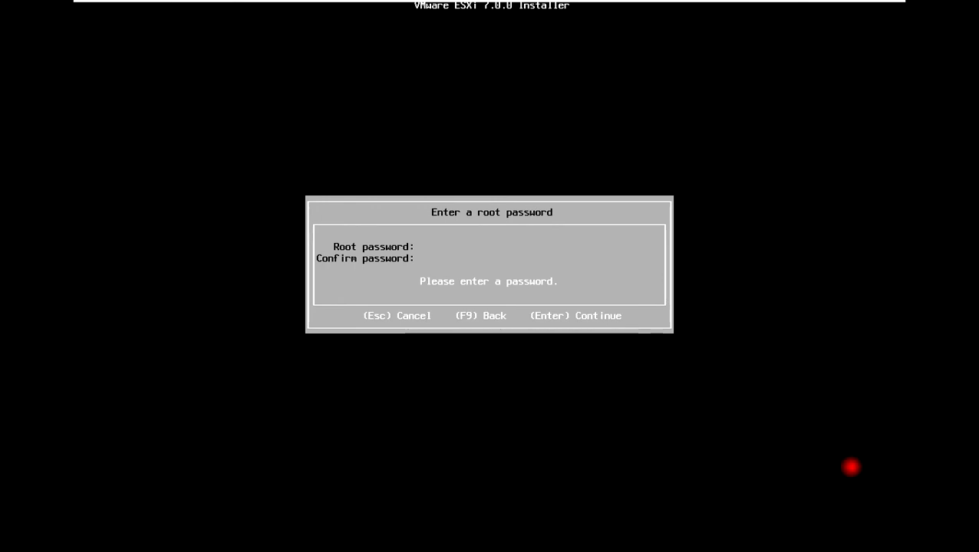
# Step: Set and confirm the root password, install ESXi, and reboot the server
pyautogui.write('*****')
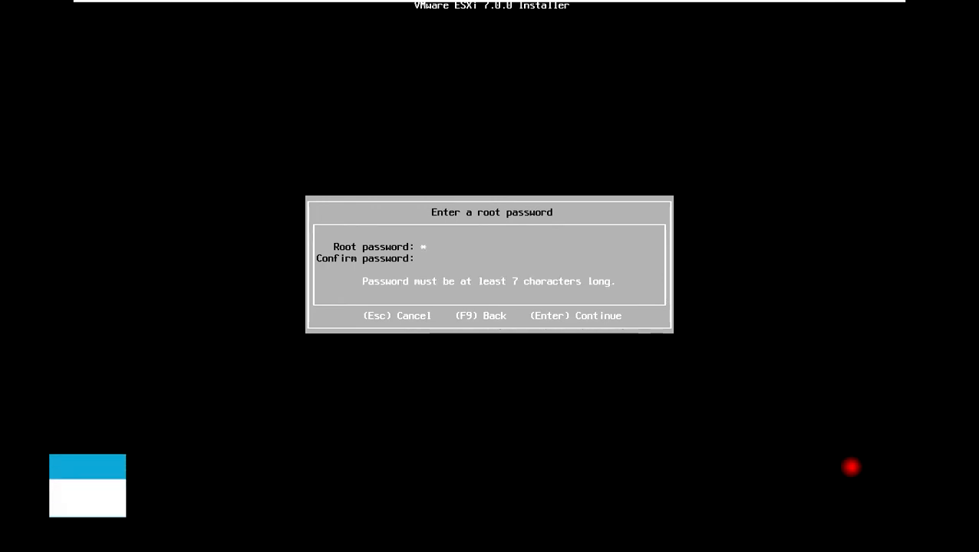
pyautogui.write('*****')
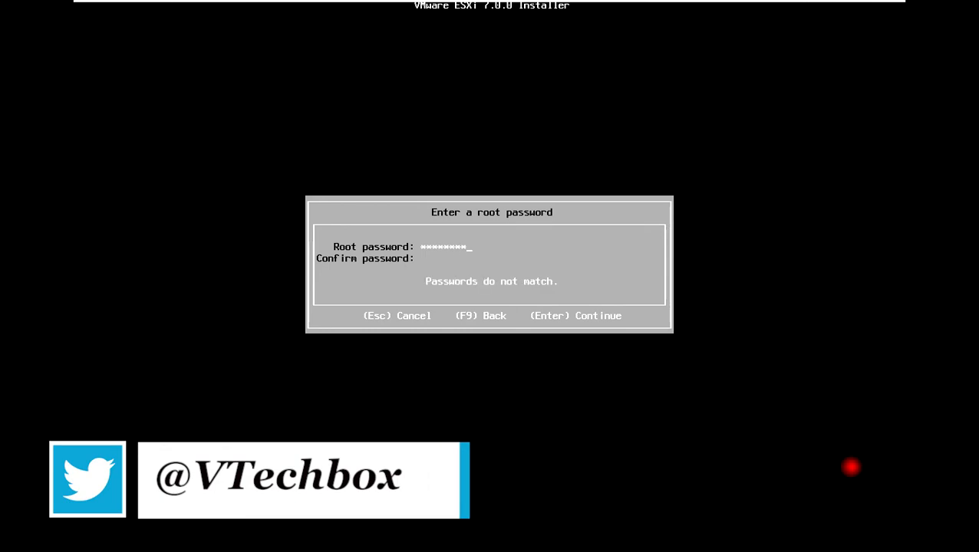
pyautogui.press('Tab')
pyautogui.write('**********')
pyautogui.press('Return')
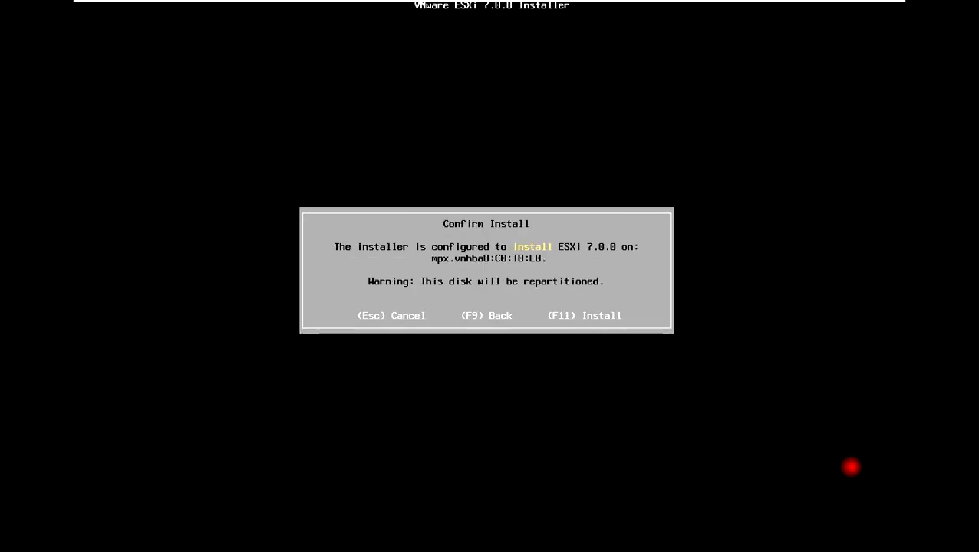
pyautogui.press('F11')
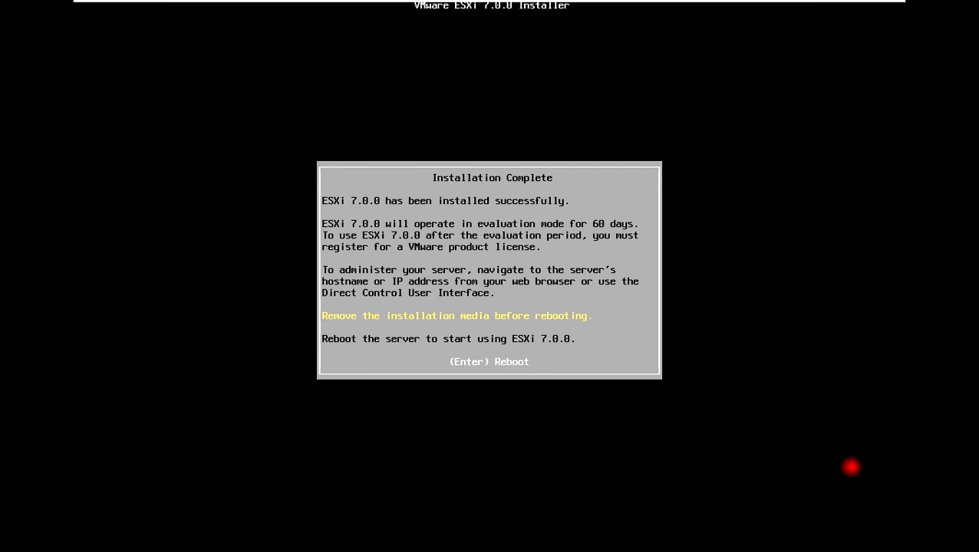
pyautogui.press('Return')
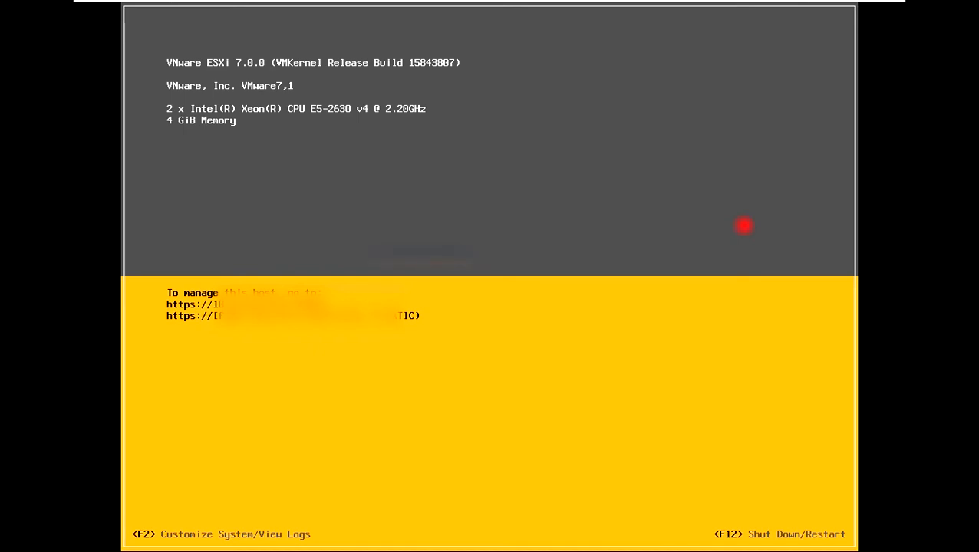
# Step: Log in to the ESXi system customization as root
pyautogui.press('F2')
pyautogui.press('Tab')
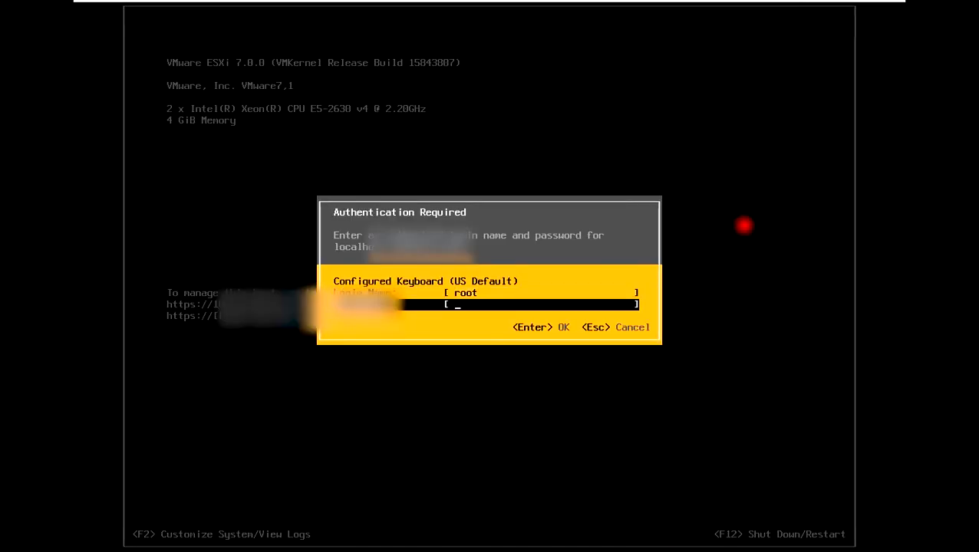
pyautogui.write('**********')
pyautogui.press('Return')
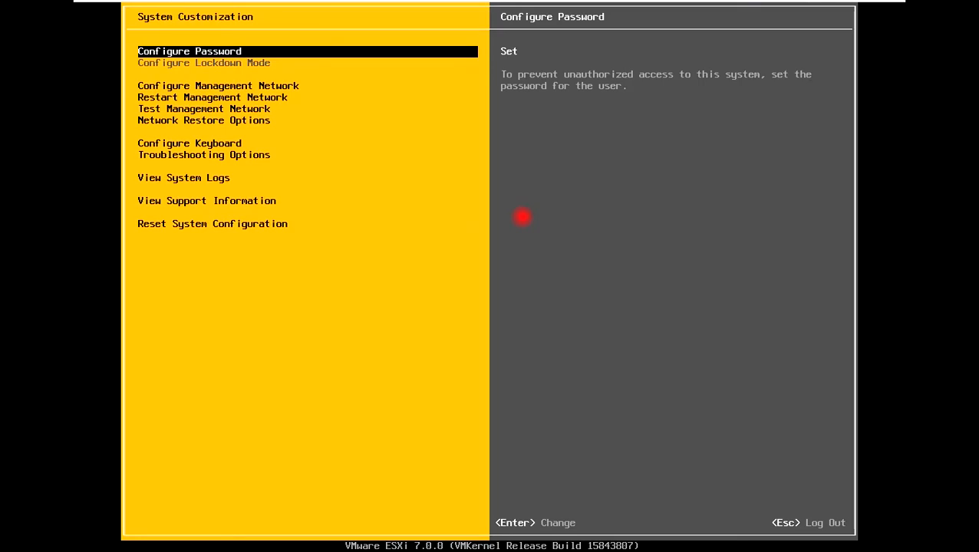
# Step: Open IPv4 Configuration under Configure Management Network
pyautogui.press('Down')
pyautogui.press('Down')
pyautogui.press('Down')
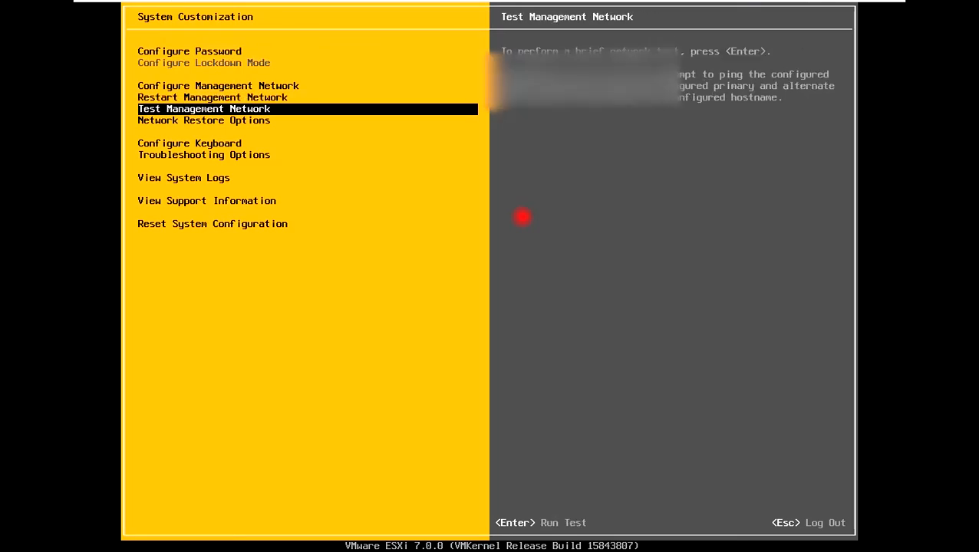
pyautogui.press('Up')
pyautogui.press('Up')
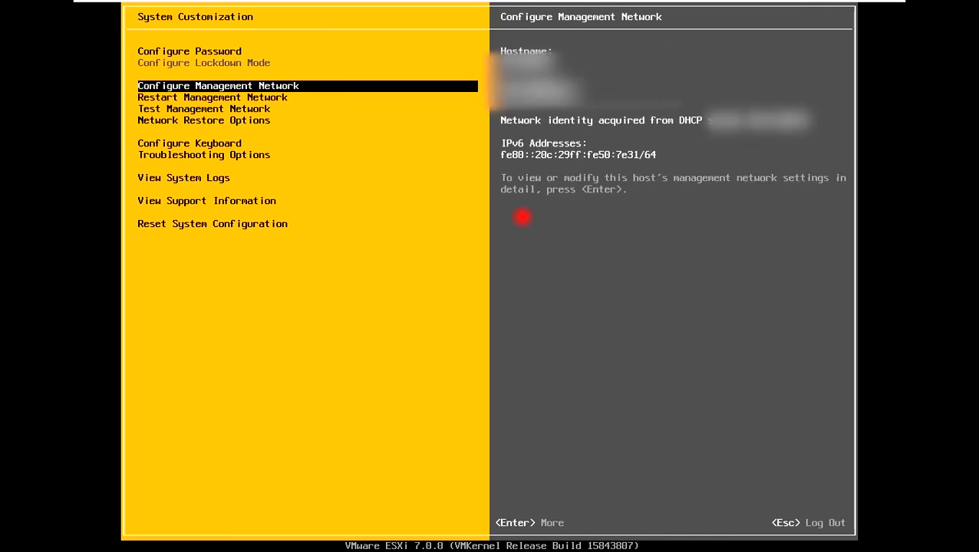
pyautogui.press('Return')
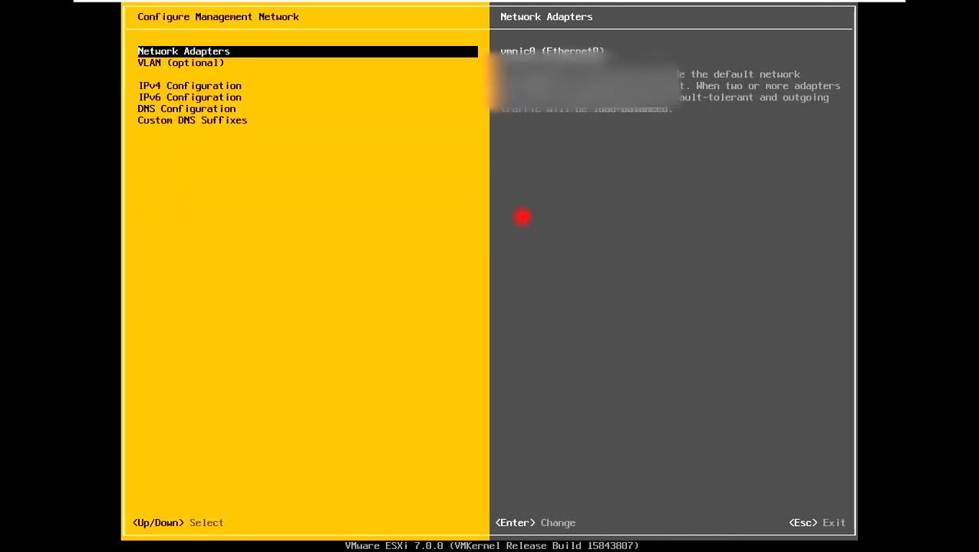
pyautogui.press('Down')
pyautogui.press('Down')
pyautogui.press('Return')
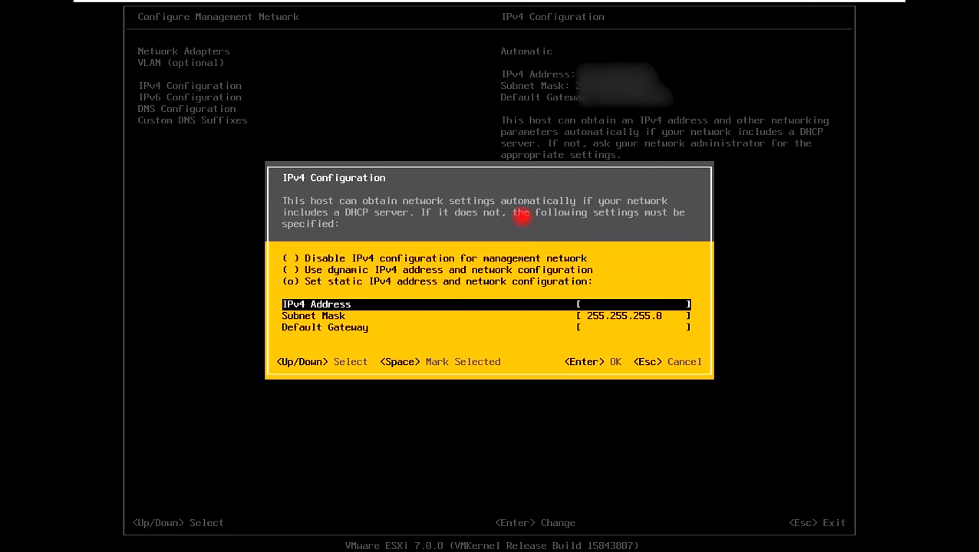
# Step: Set static IP 192.168.0.160, mask 255.255.255.0, gateway 192.168.0.38, and apply the changes
pyautogui.write('192.168.0.160')
pyautogui.press('Down')
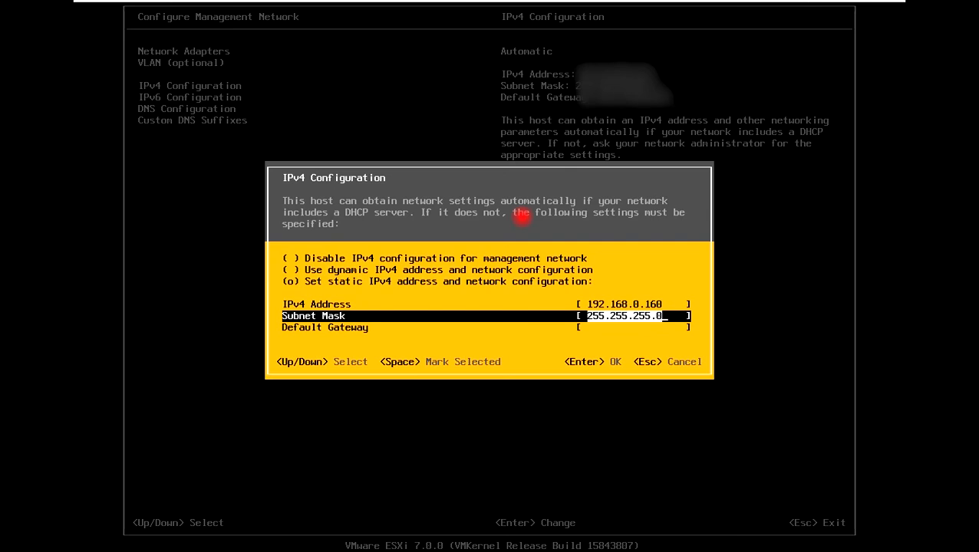
pyautogui.press('Down')
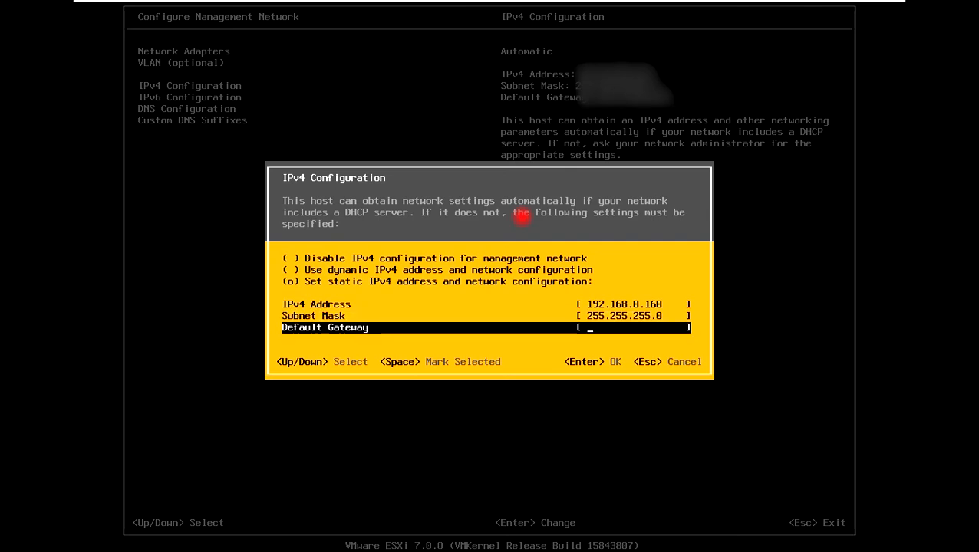
pyautogui.write('192.168.0.')
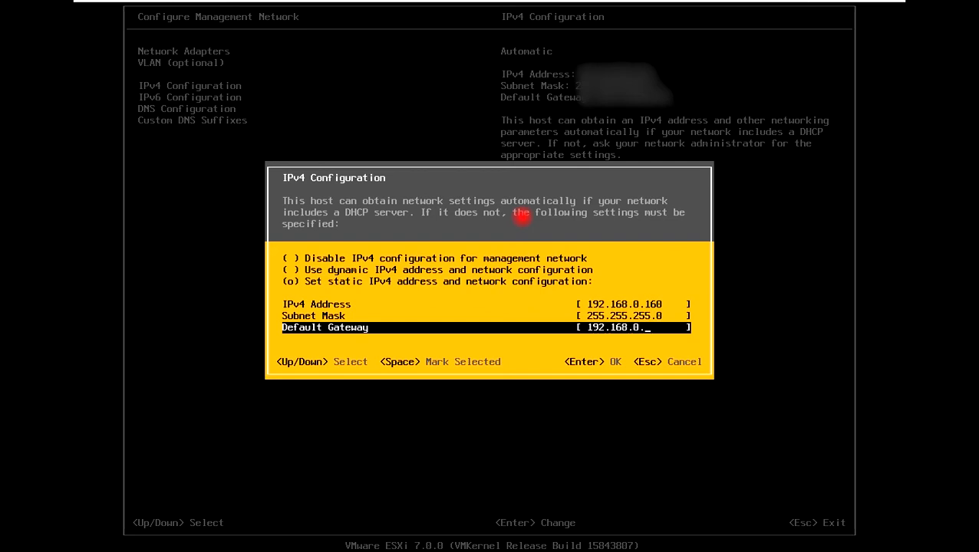
pyautogui.write('28')
pyautogui.press('BackSpace')
pyautogui.press('BackSpace')
pyautogui.write('38')
pyautogui.press('Return')
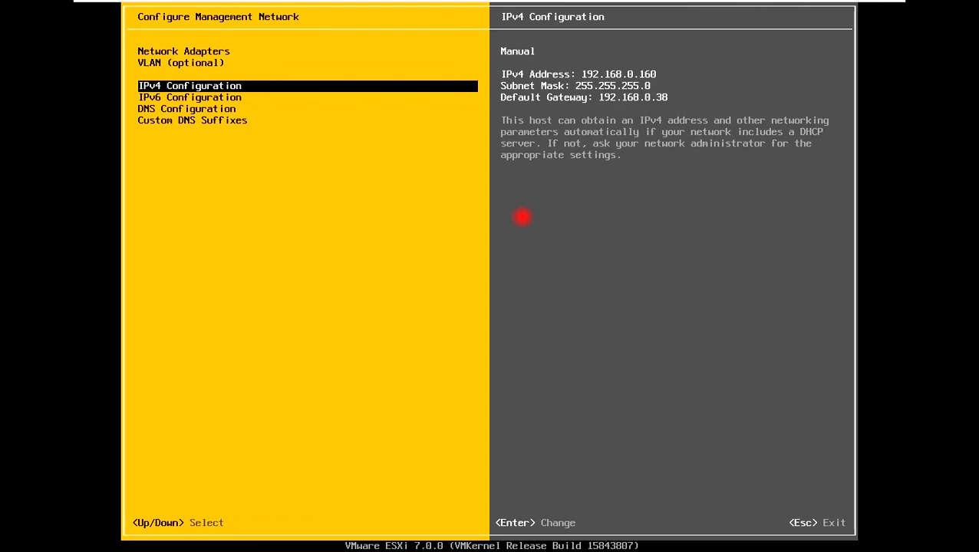
pyautogui.press('Escape')
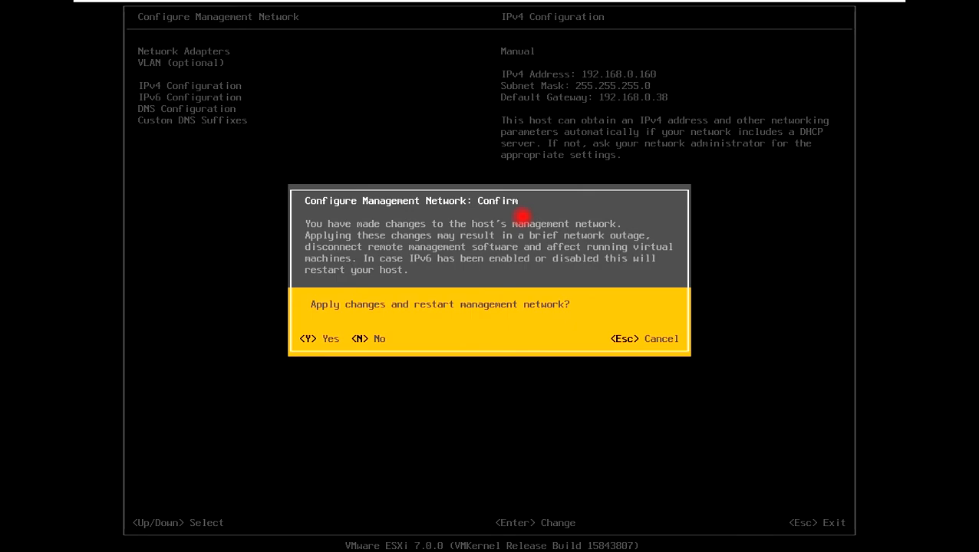
pyautogui.press('Escape')
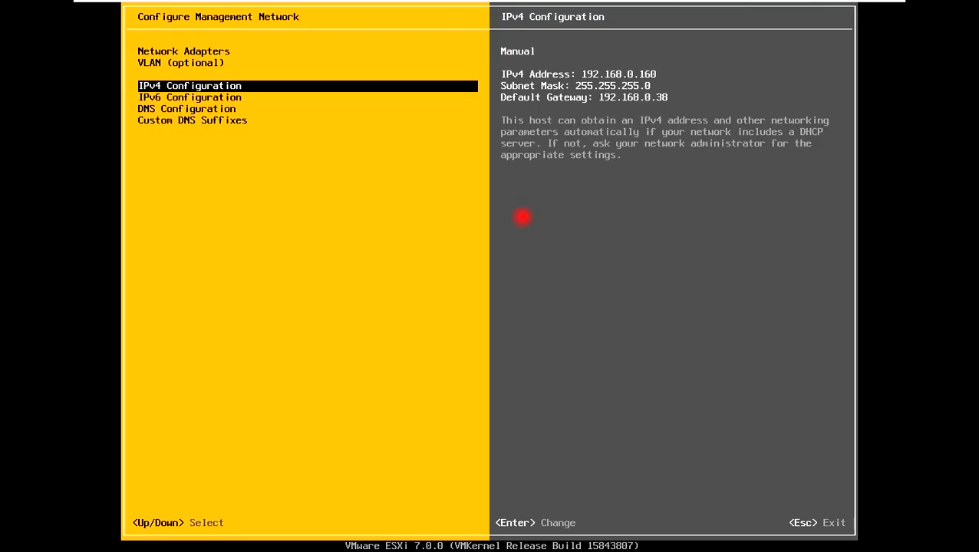
# Step: Restart the ESXi management network
pyautogui.press('Escape')
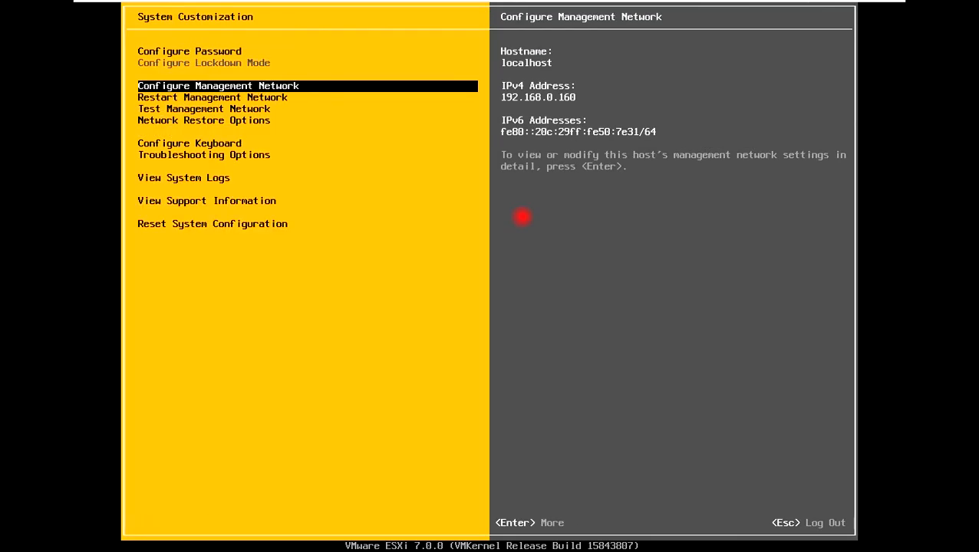
pyautogui.press('Down')
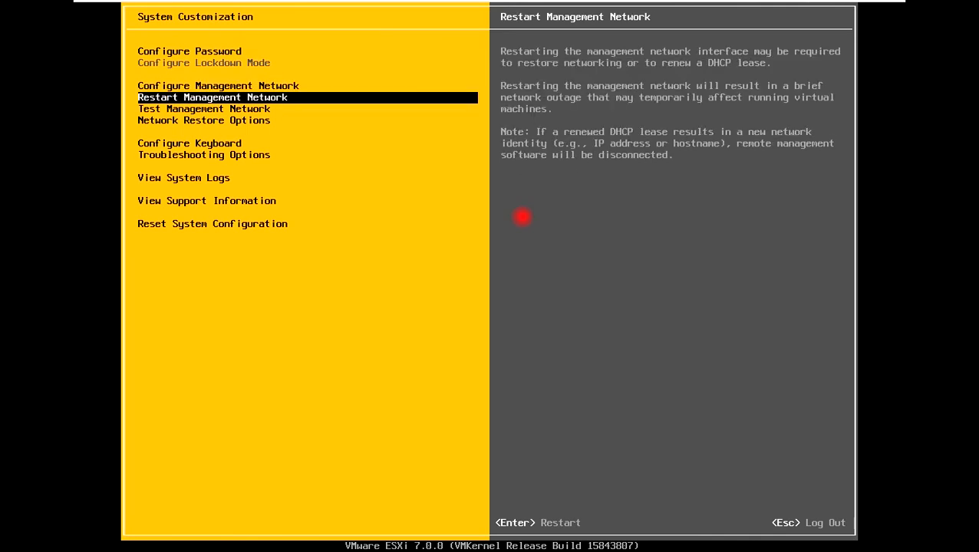
pyautogui.press('Return')
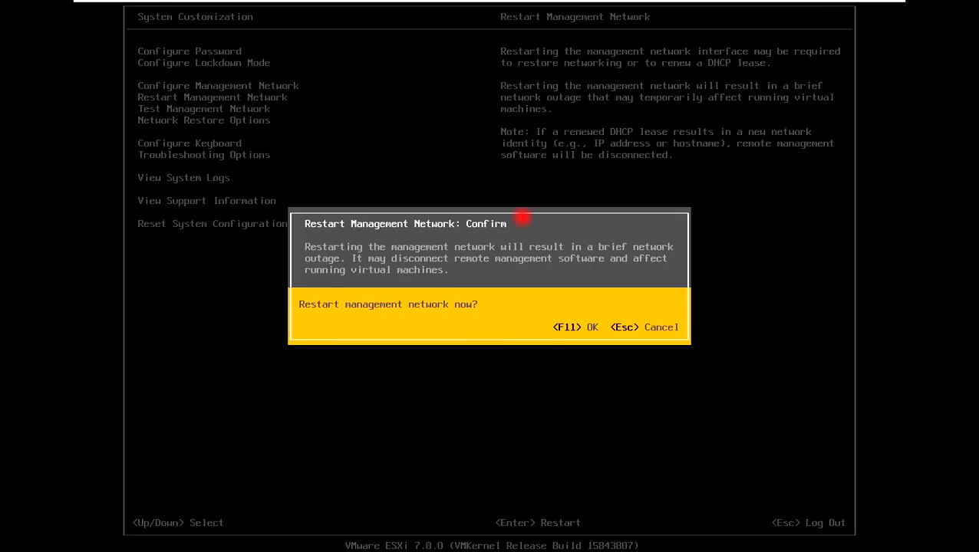
pyautogui.press('F11')
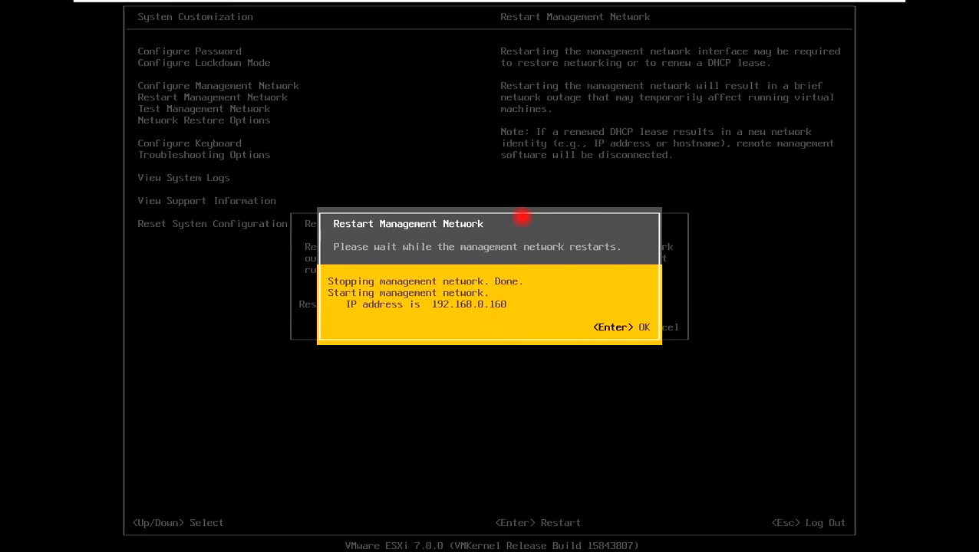
pyautogui.press('Return')
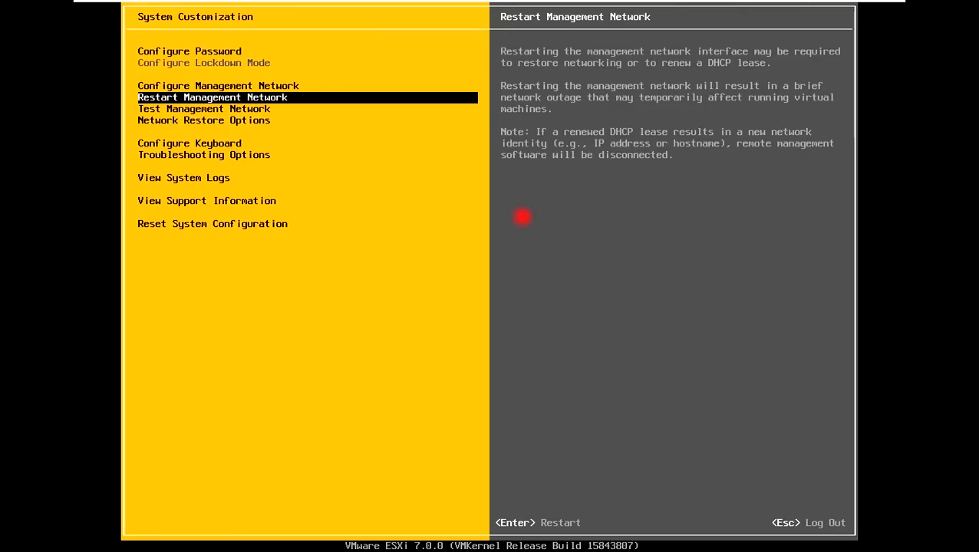
# Step: Test the management network, adding 192.168.0.28 as a ping address, then exit
pyautogui.press('Down')
pyautogui.press('Return')
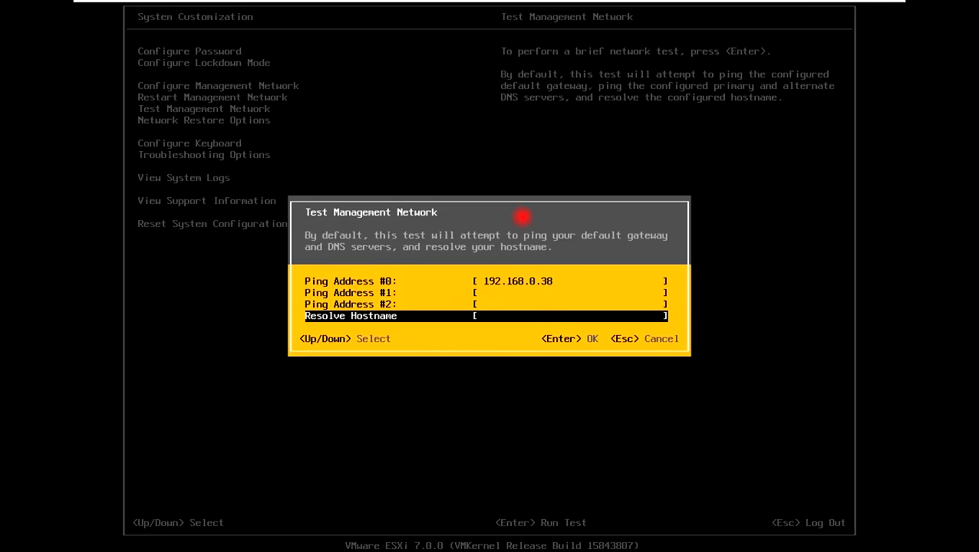
pyautogui.press('Up')
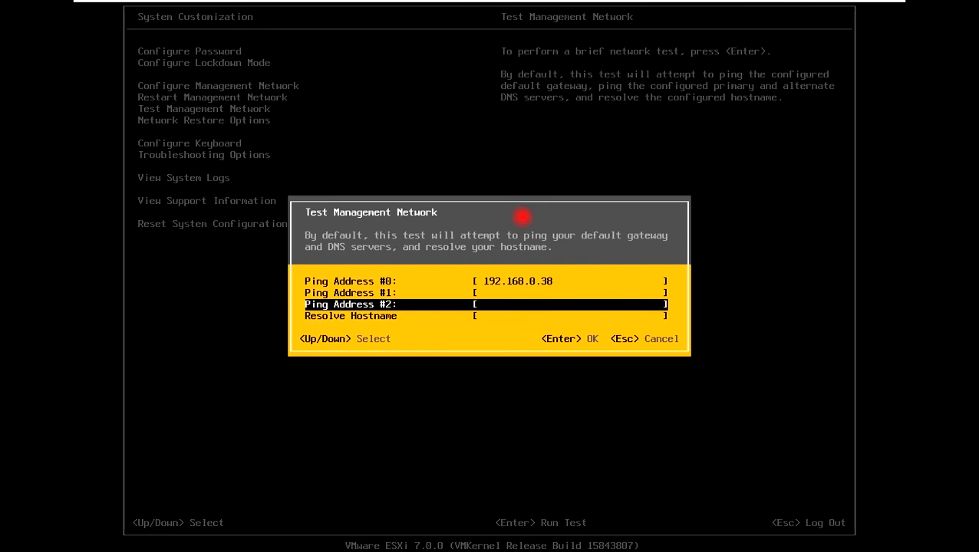
pyautogui.press('Up')
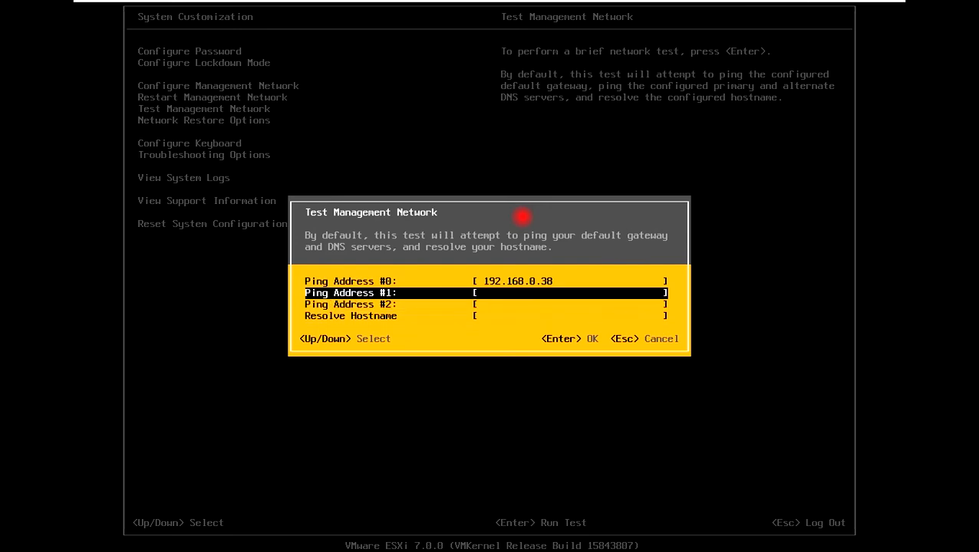
pyautogui.write('192.168.0.28')
pyautogui.press('Down')
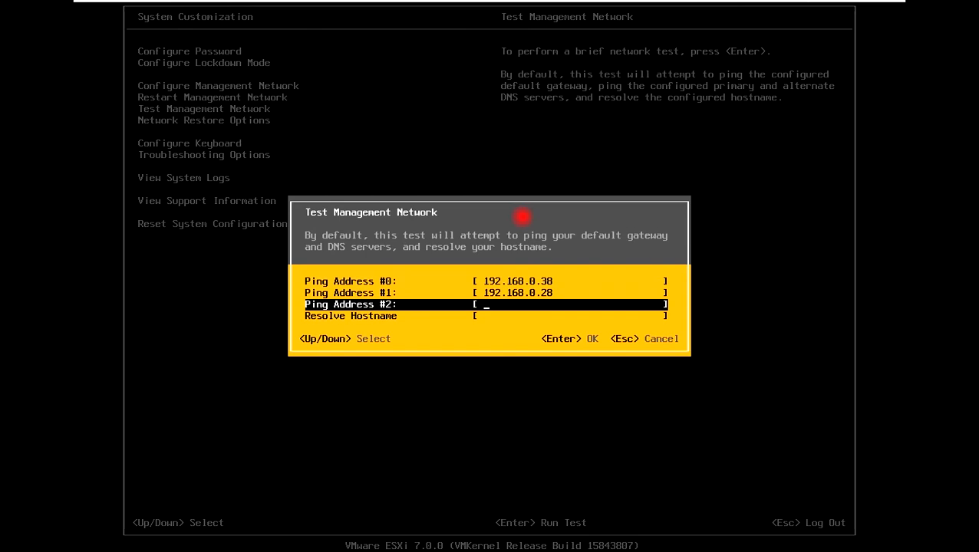
pyautogui.press('Return')
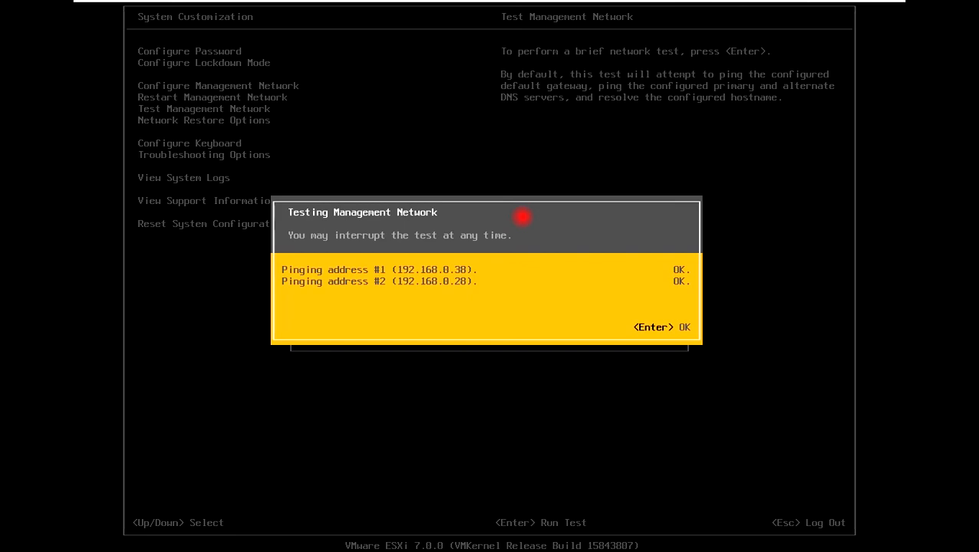
pyautogui.press('Return')
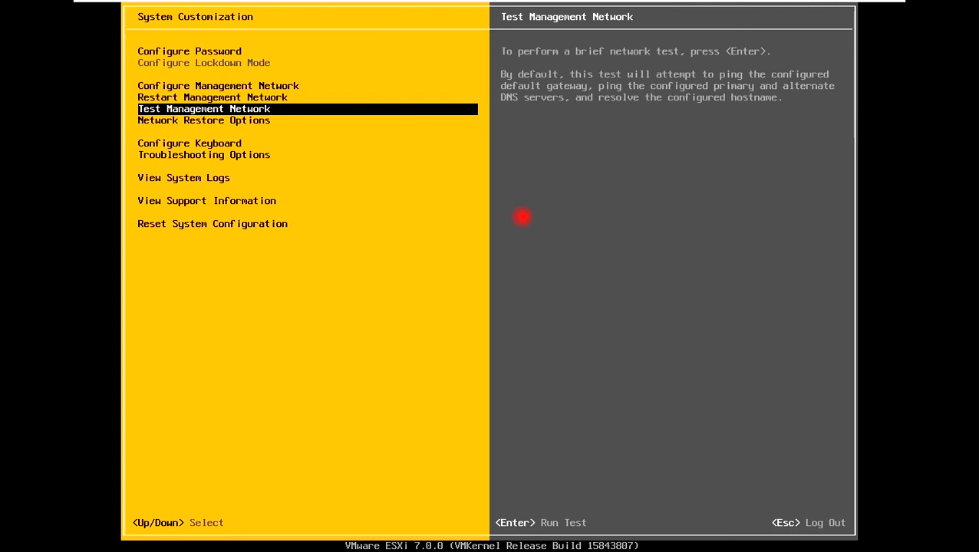
pyautogui.press('Escape')
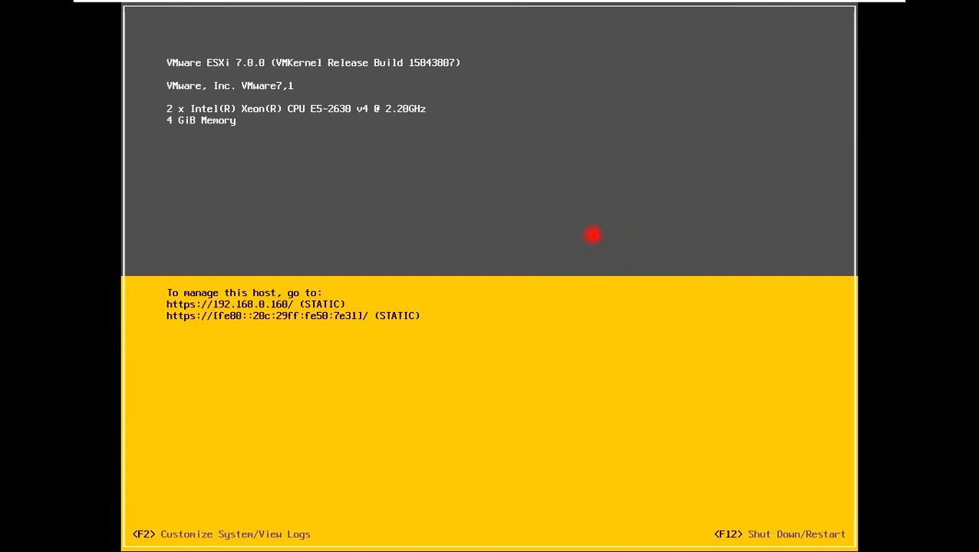
# Step: Add 'Step3 -- Second ESXI 7 Host Installation' to the Notepad step list, then minimize it
pyautogui.click(846, 9)
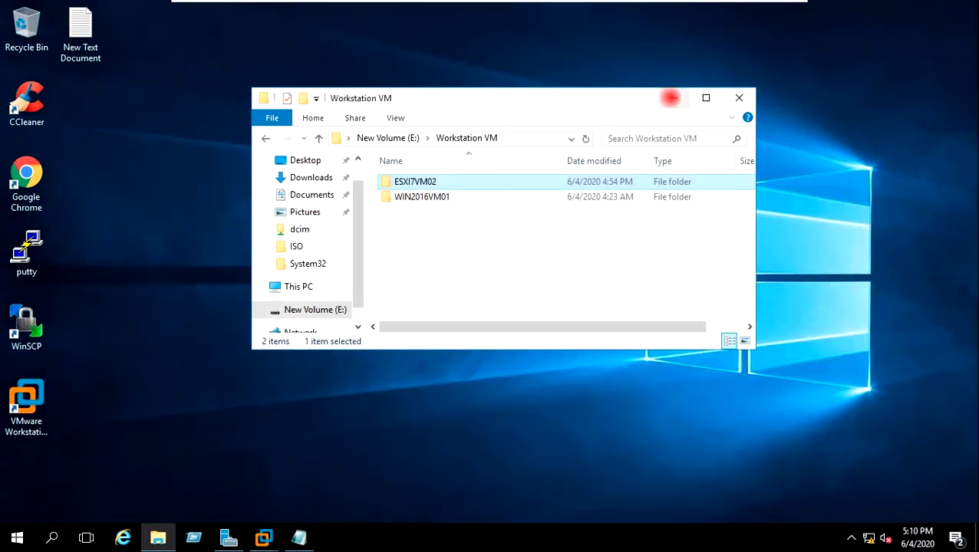
pyautogui.click(670, 97)
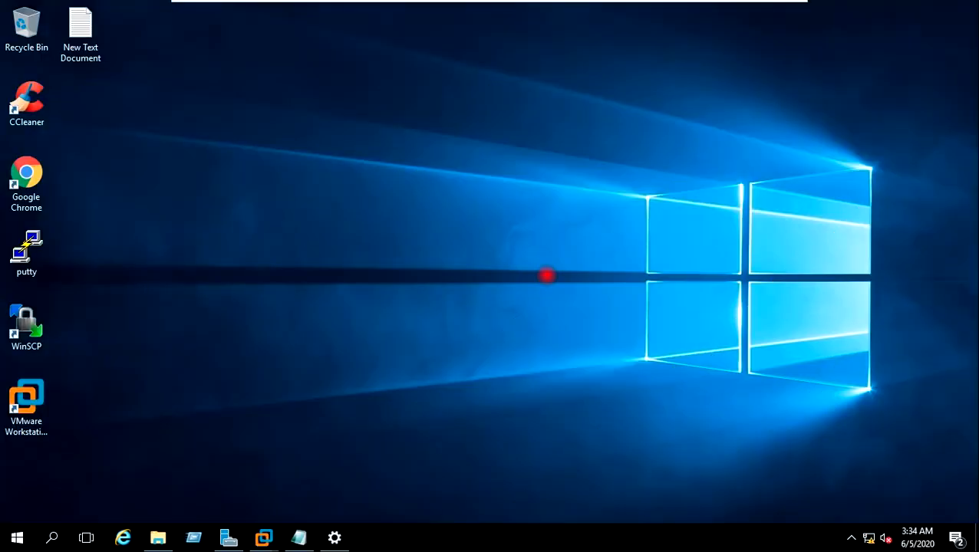
pyautogui.click(300, 537)
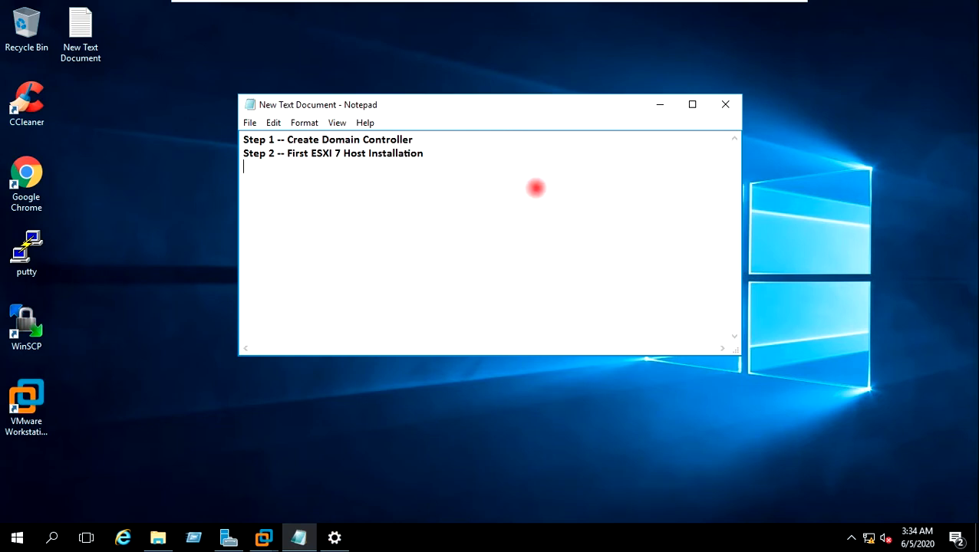
pyautogui.write('Step3 -- Second ESXI 7 Host Installation')
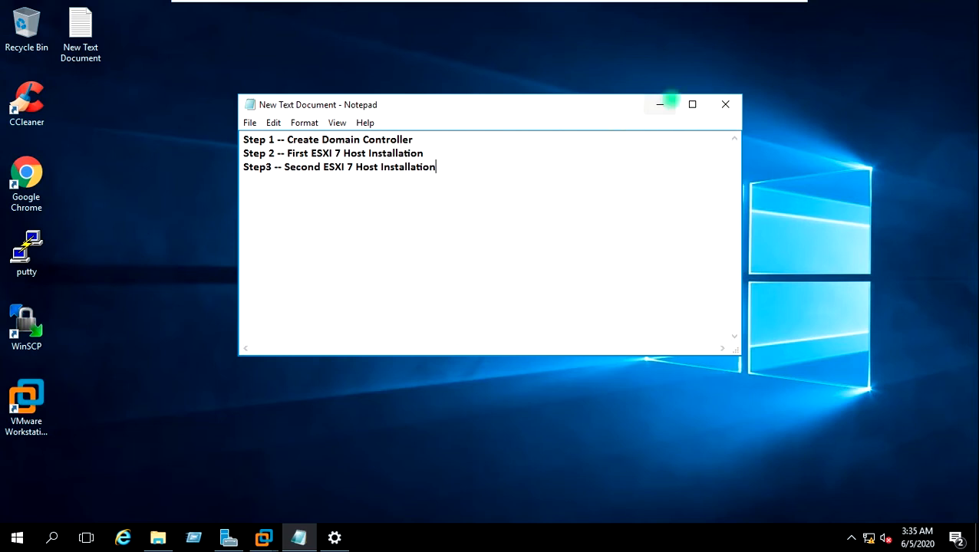
pyautogui.click(667, 103)
# Step: Start a Typical new VM with OS installation deferred and VMware ESX as guest
pyautogui.moveTo(263, 539)
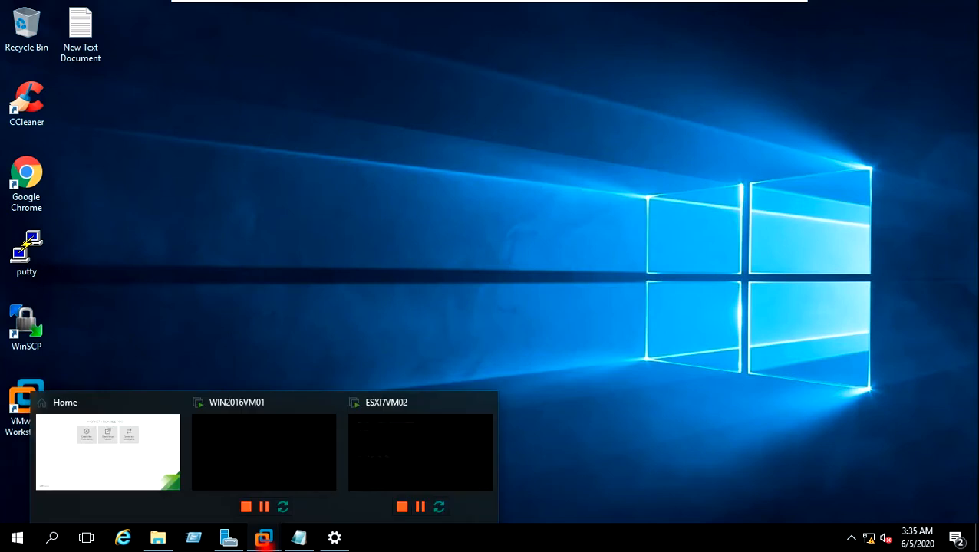
pyautogui.click(135, 465)
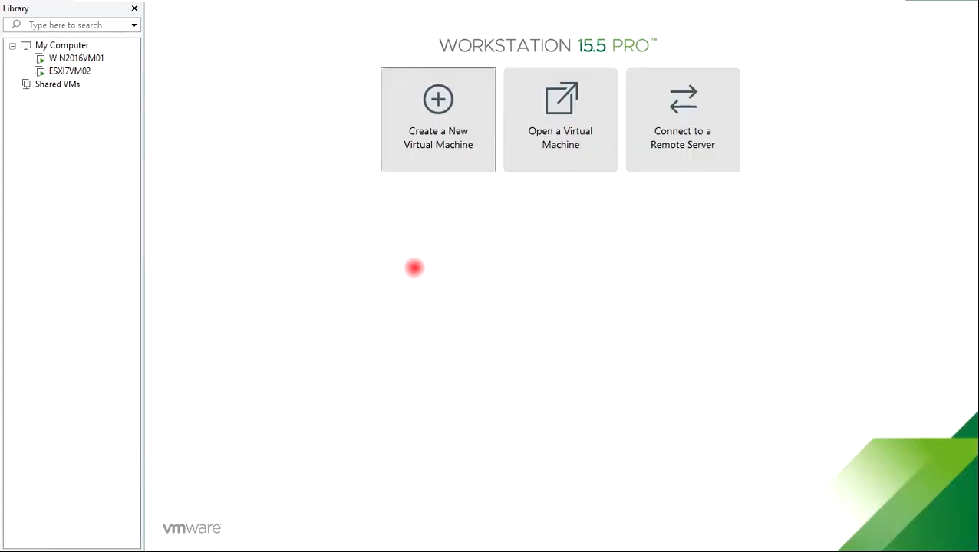
pyautogui.click(438, 105)
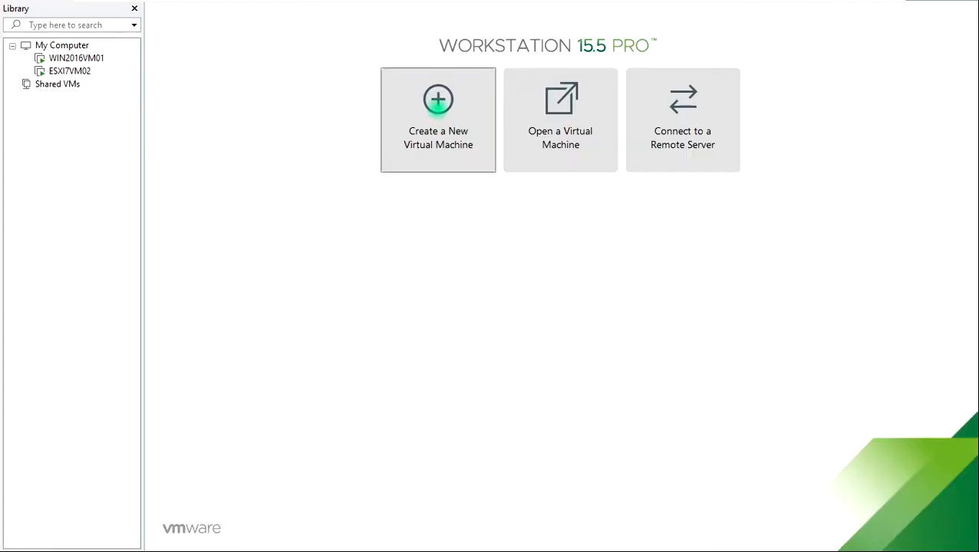
pyautogui.click(549, 417)
pyautogui.click(548, 414)
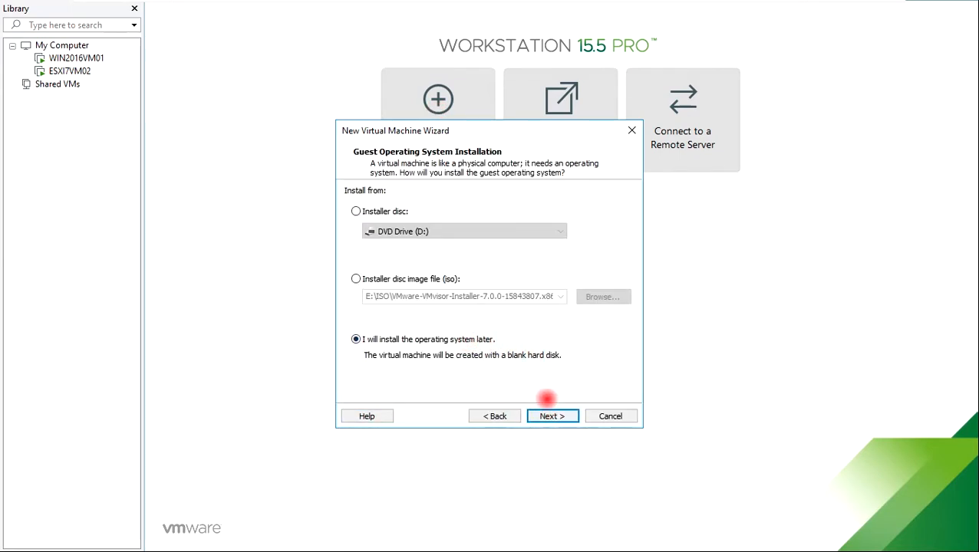
pyautogui.click(553, 414)
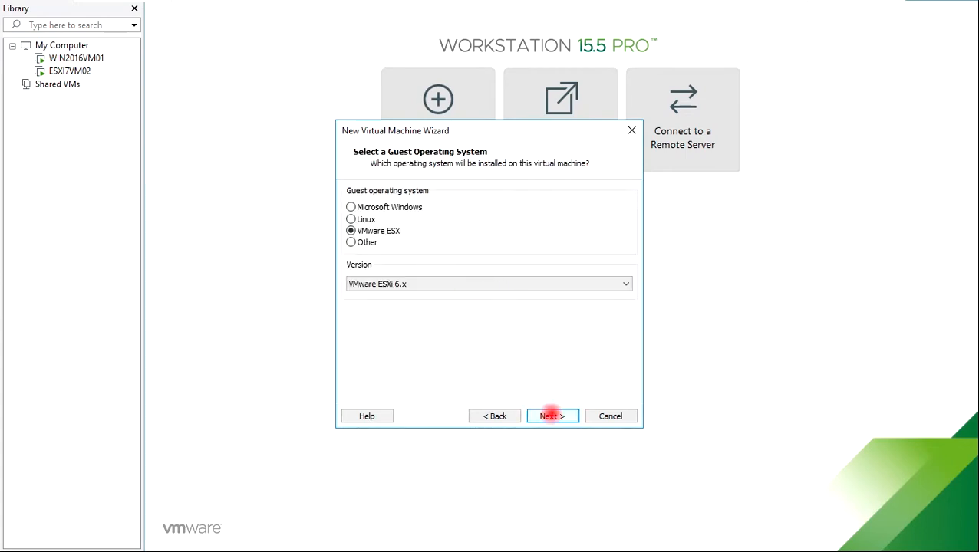
pyautogui.click(543, 414)
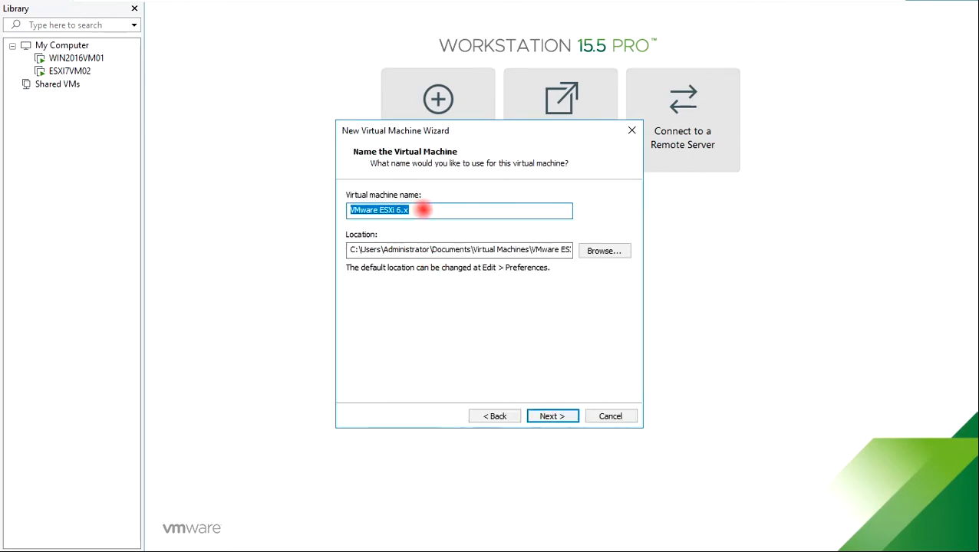
# Step: Replace the default machine name with ESXI7VM03
pyautogui.moveTo(427, 209); pyautogui.dragTo(343, 210)
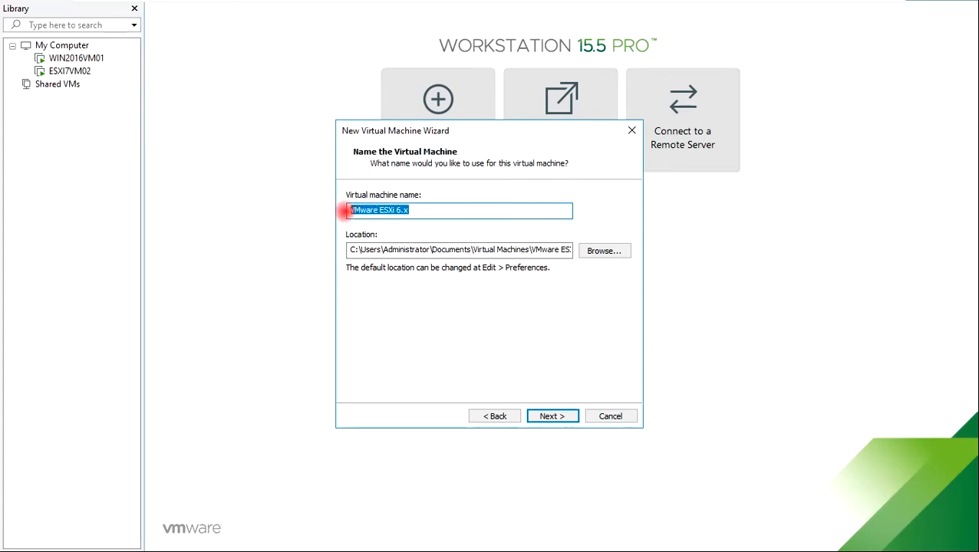
pyautogui.write('ESXI7VM03')
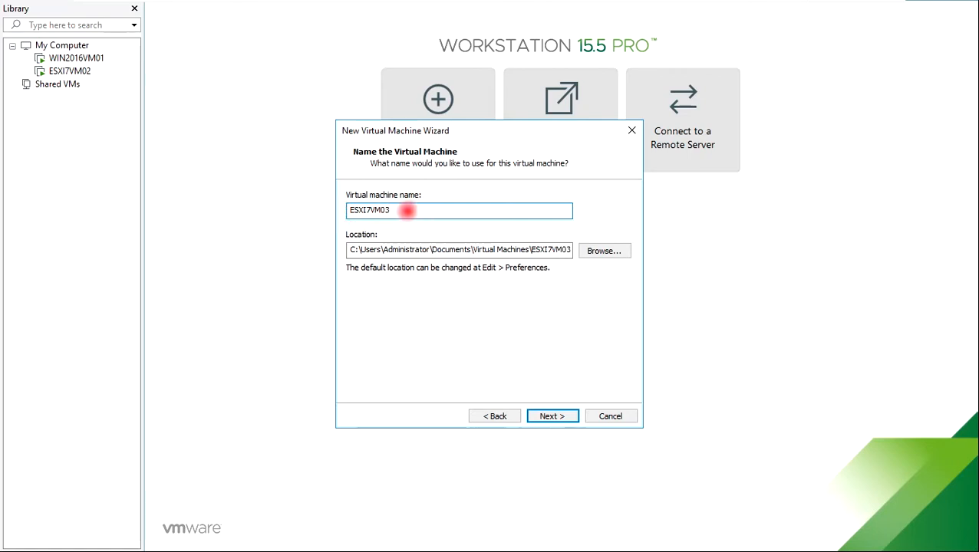
pyautogui.press('super+e')
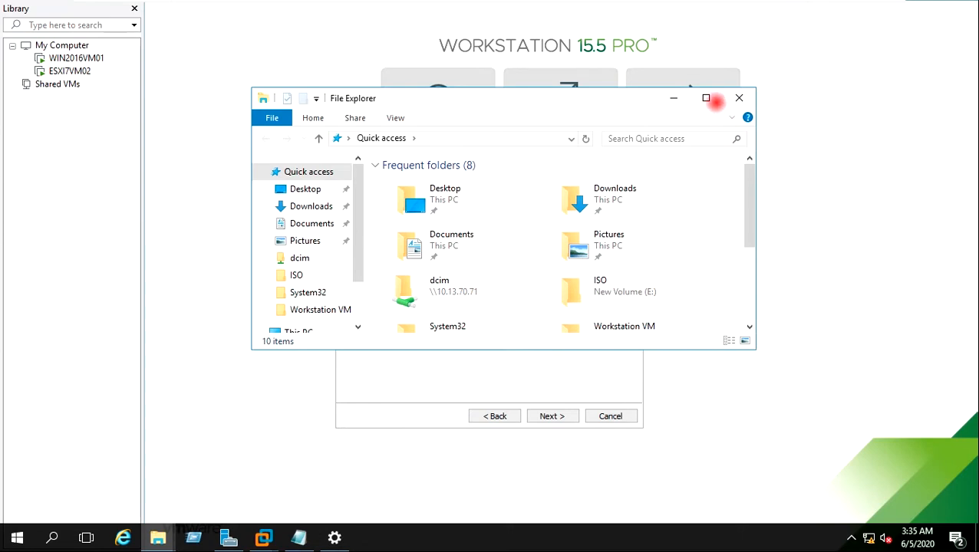
# Step: Browse File Explorer to the Workstation VM folder on New Volume (E:)
pyautogui.click(707, 98)
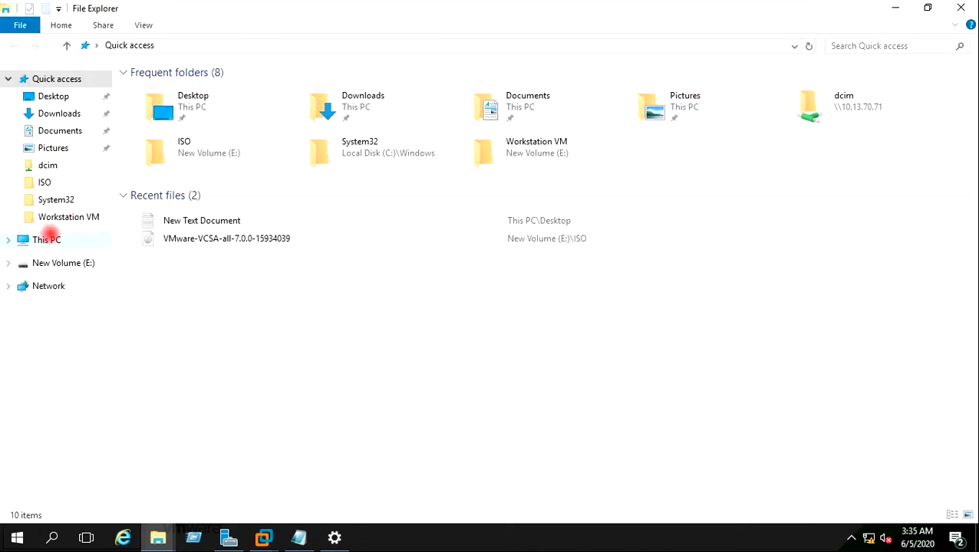
pyautogui.click(48, 239)
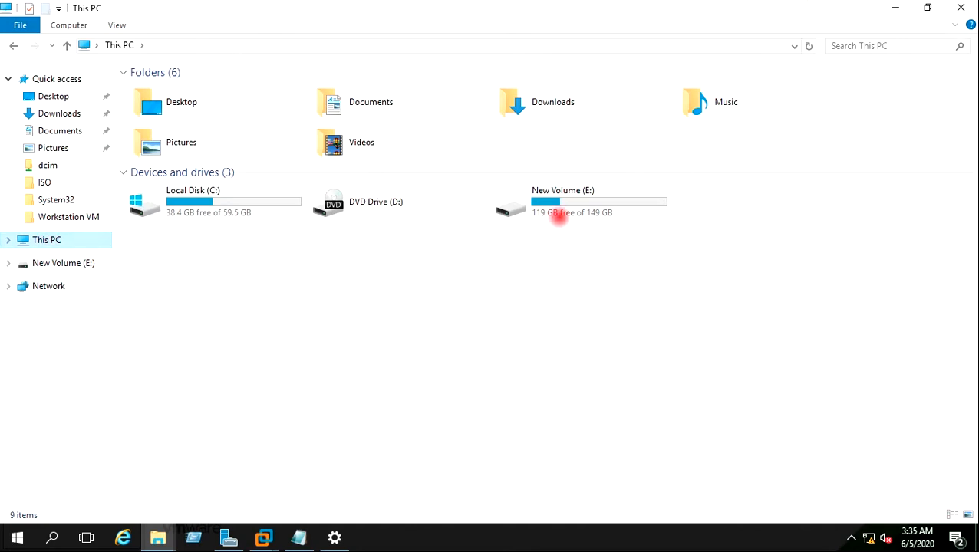
pyautogui.doubleClick(551, 202)
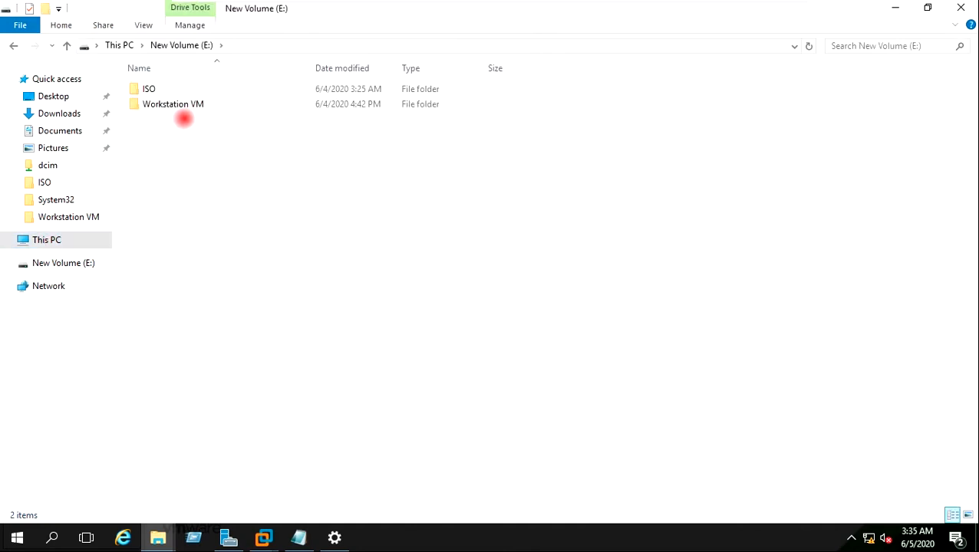
pyautogui.click(182, 106)
pyautogui.doubleClick(182, 105)
# Step: Create a folder named ESXI7VM03 there and return to the VMware wizard
pyautogui.rightClick(163, 129)
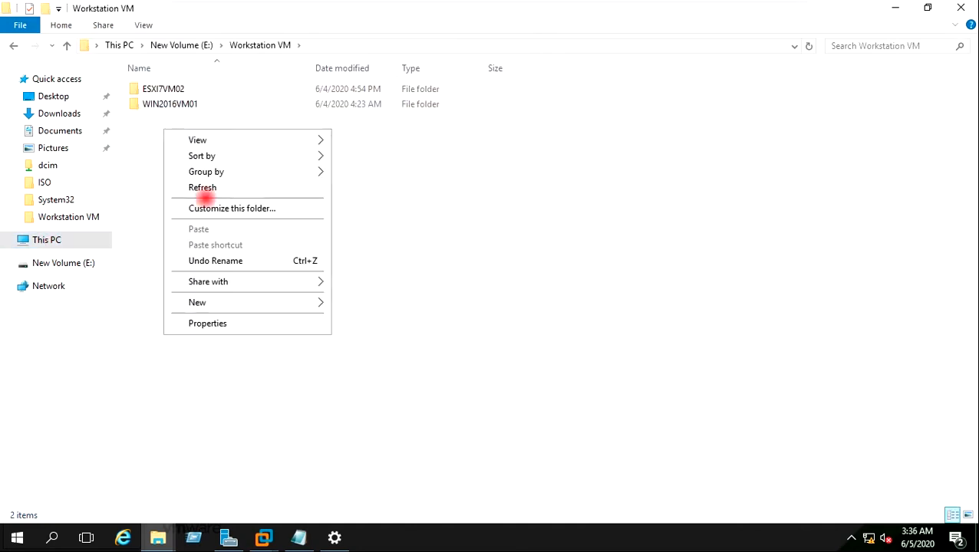
pyautogui.moveTo(272, 304)
pyautogui.click(364, 304)
pyautogui.write('ESXI7VM0')
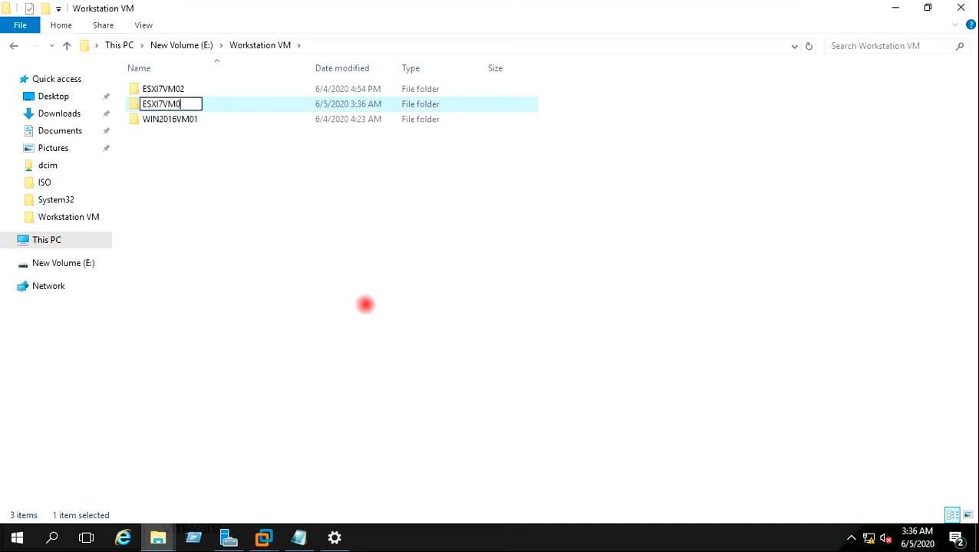
pyautogui.press('Return')
pyautogui.click(366, 304)
pyautogui.click(263, 537)
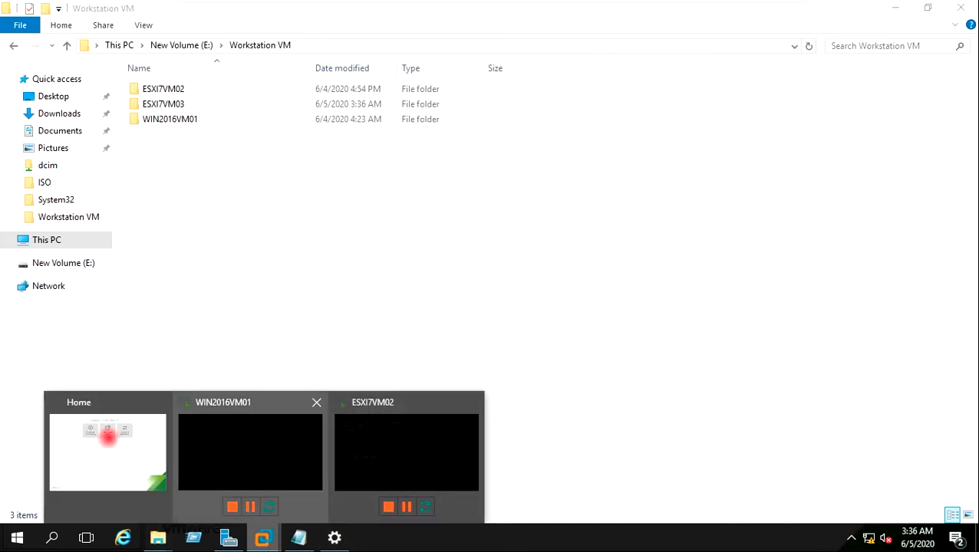
pyautogui.click(107, 436)
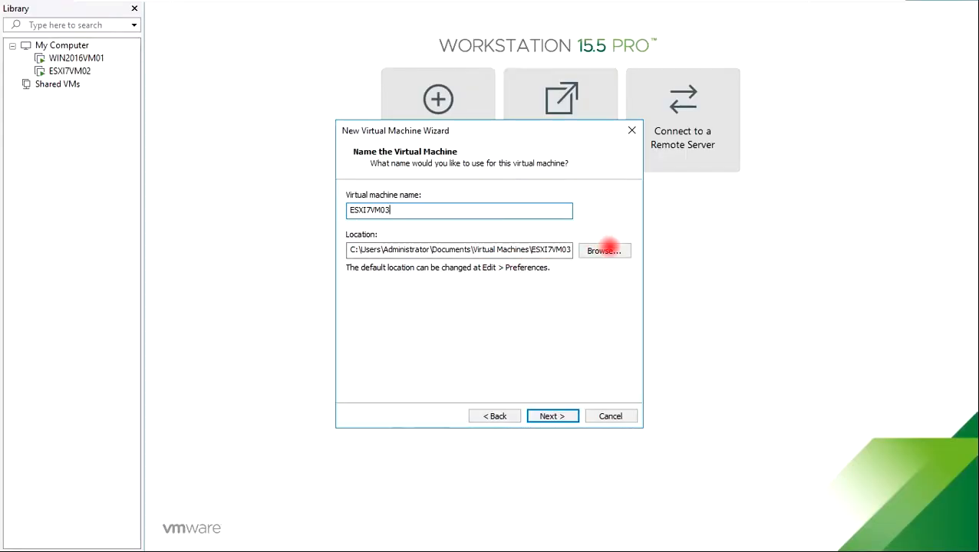
# Step: Set the virtual machine location to E:\Workstation VM\ESXI7VM03
pyautogui.click(612, 250)
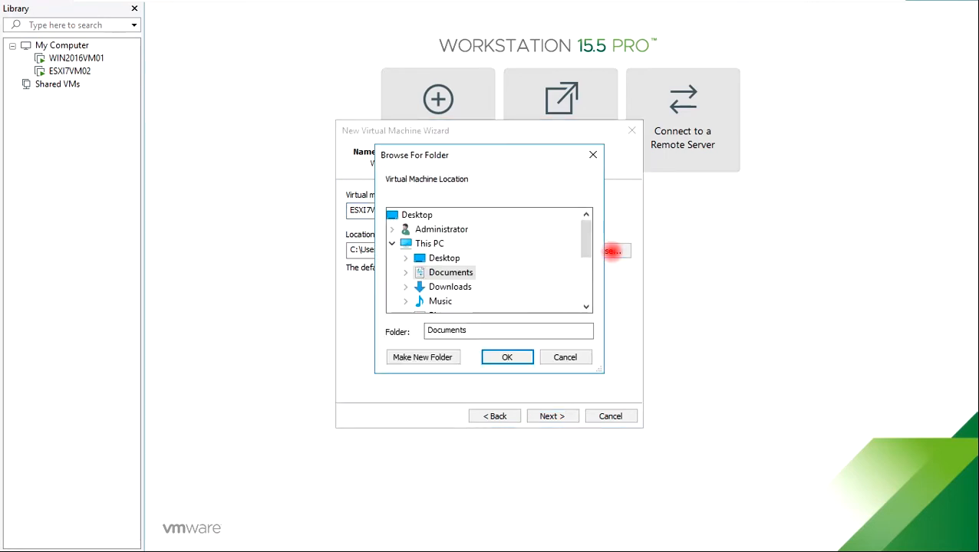
pyautogui.scroll(-3, 485, 245)
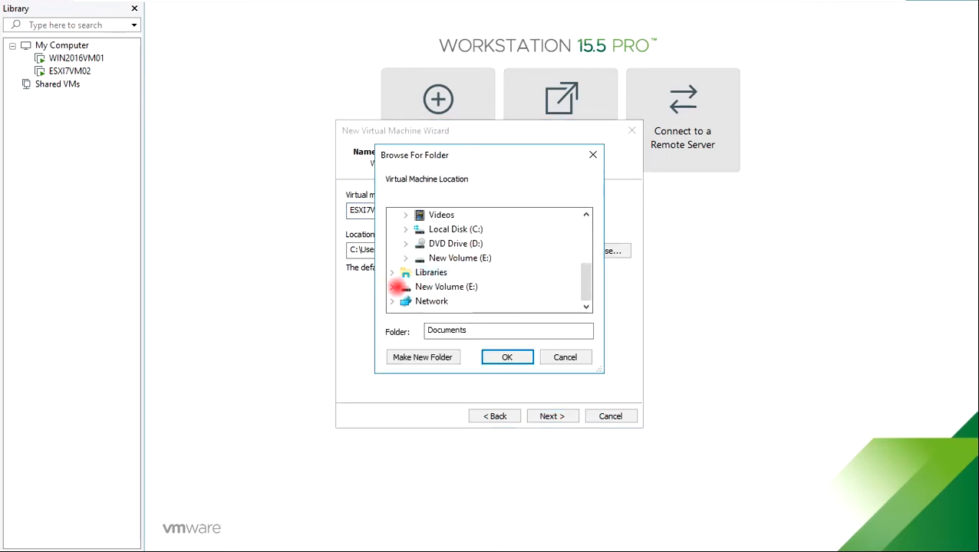
pyautogui.click(395, 286)
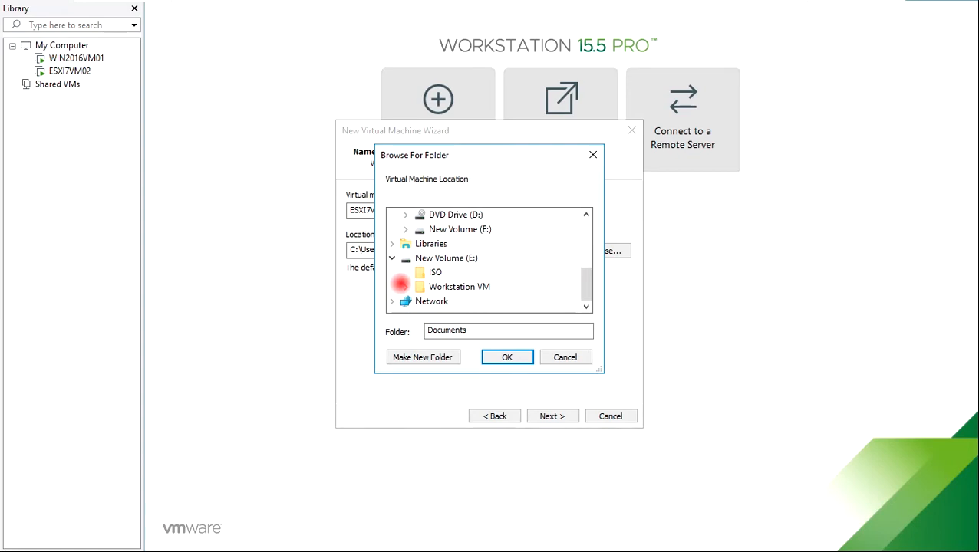
pyautogui.click(406, 286)
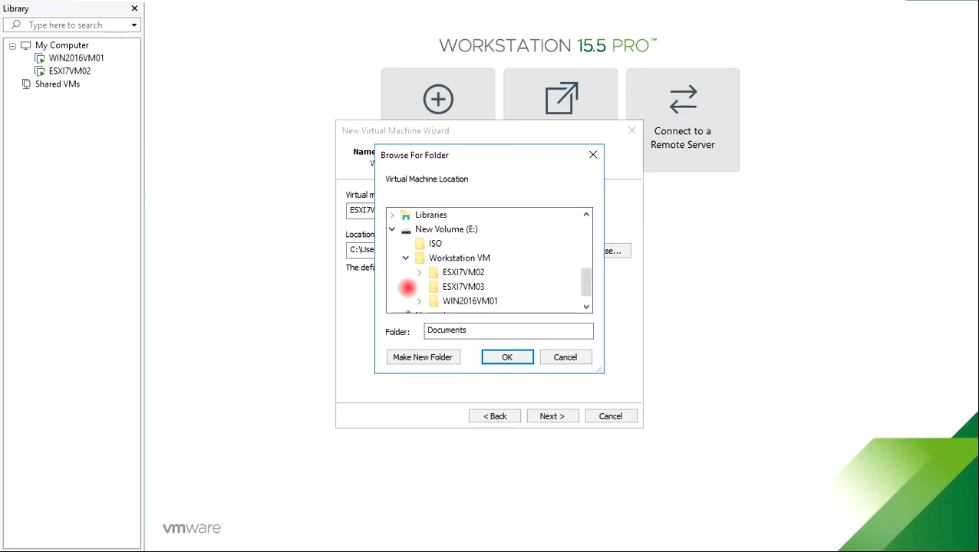
pyautogui.click(449, 272)
pyautogui.click(506, 354)
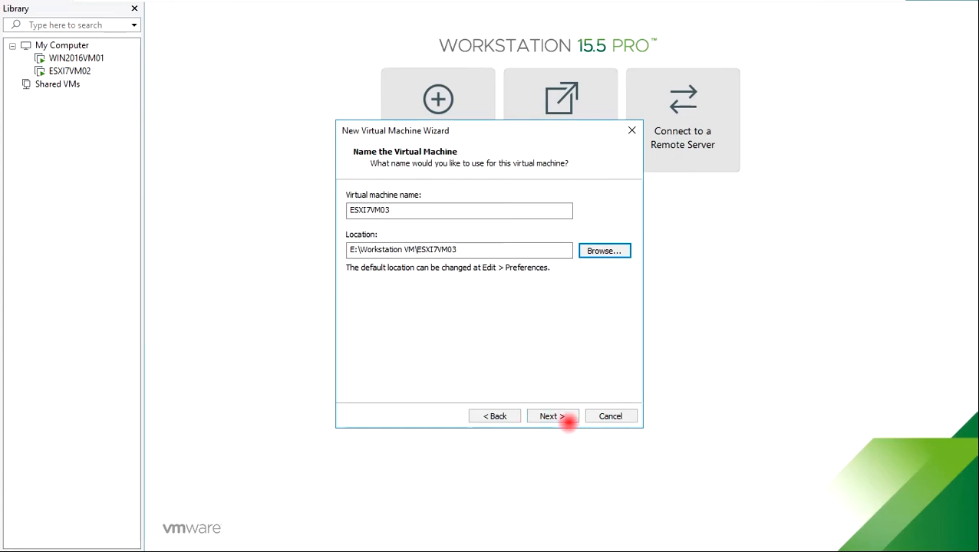
# Step: Adjust cores per processor, keep 4096 MB memory, and choose bridged networking
pyautogui.click(563, 418)
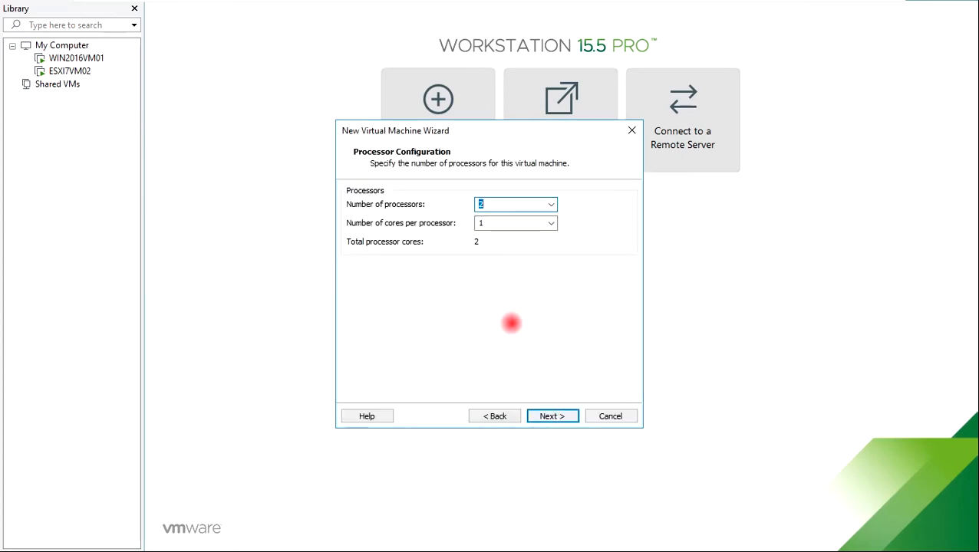
pyautogui.click(479, 223)
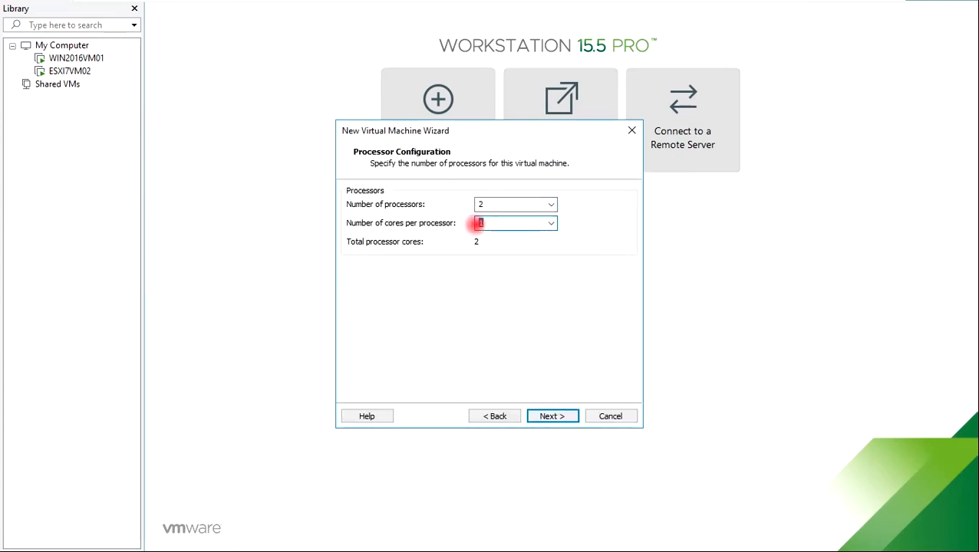
pyautogui.click(554, 416)
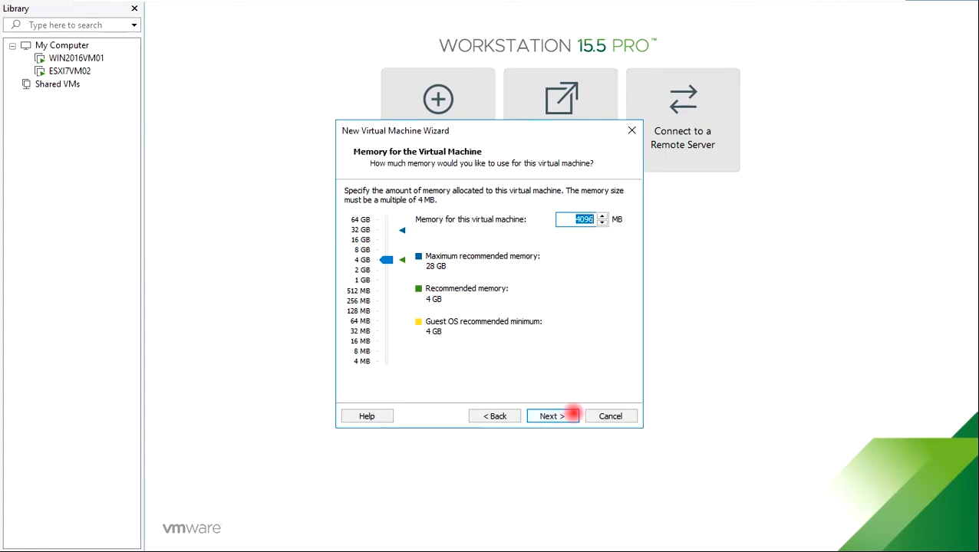
pyautogui.click(567, 415)
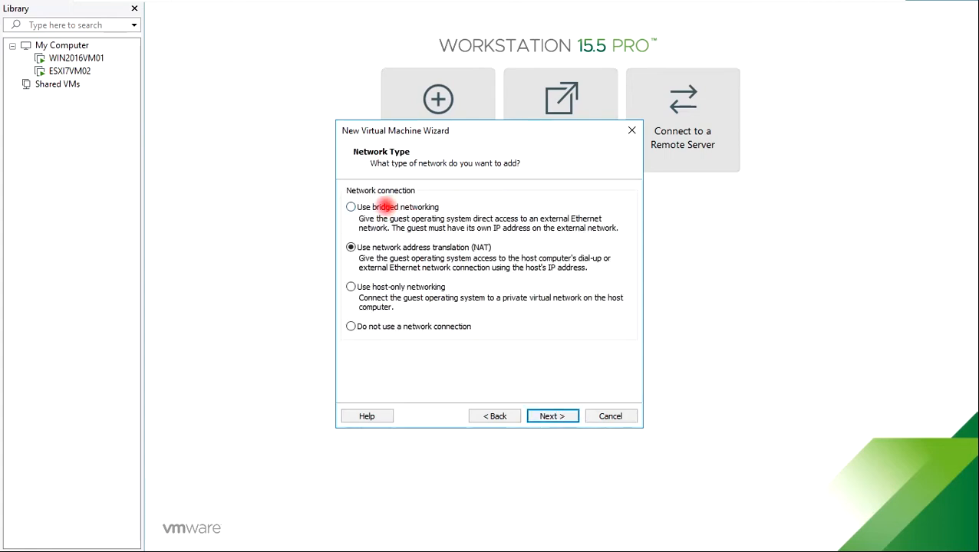
pyautogui.click(384, 205)
pyautogui.click(564, 415)
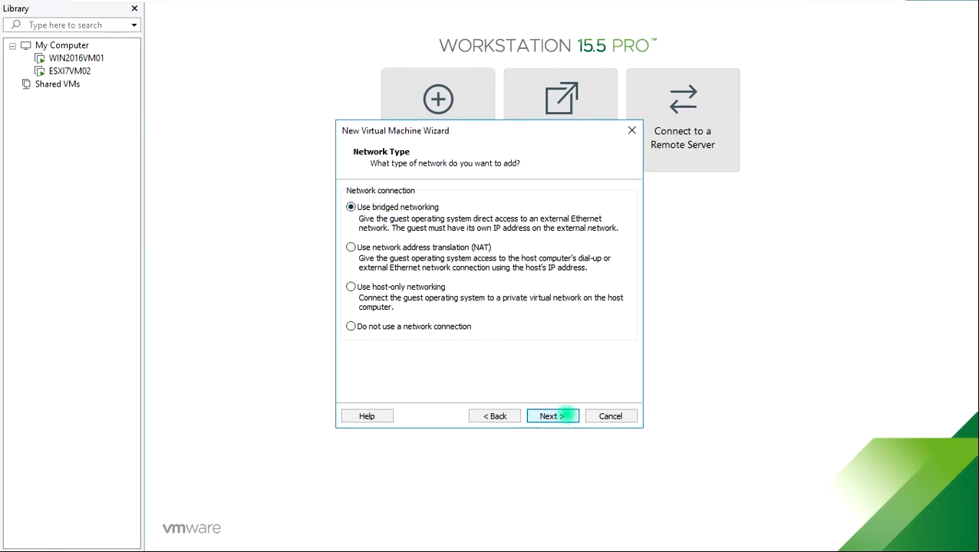
# Step: Keep default controller and disk type, create a 20 GB single-file disk ESXI7VM03.vmdk, and finish
pyautogui.click(550, 414)
pyautogui.click(552, 416)
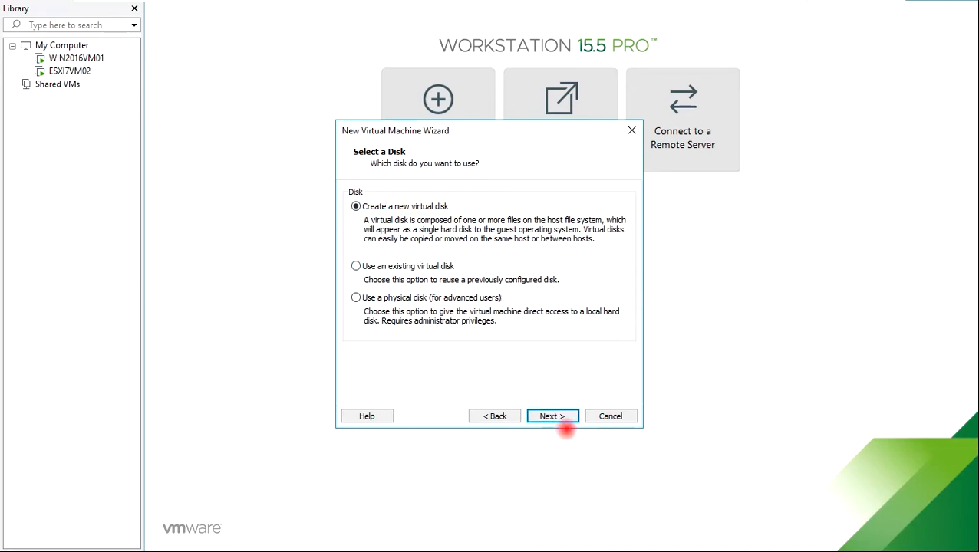
pyautogui.click(565, 416)
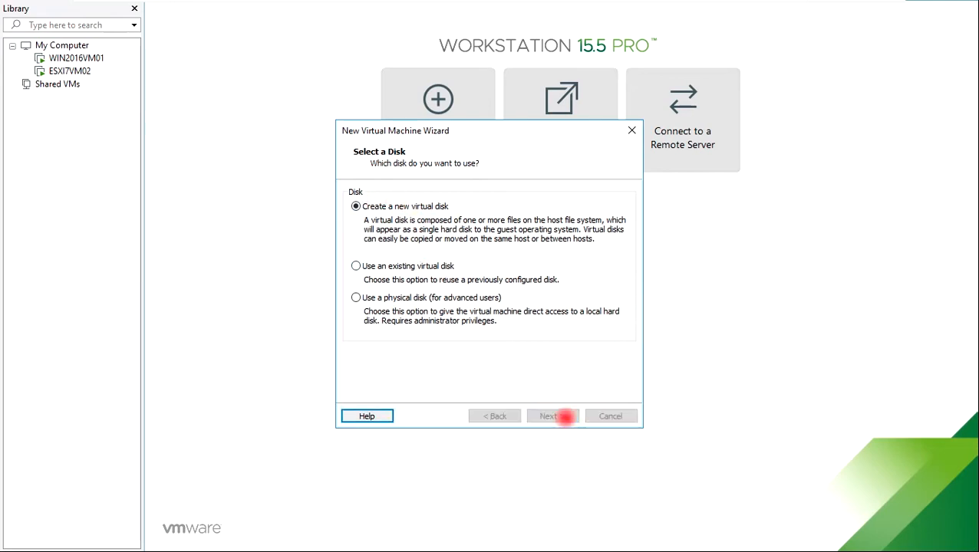
pyautogui.click(465, 195)
pyautogui.moveTo(463, 194); pyautogui.dragTo(449, 196)
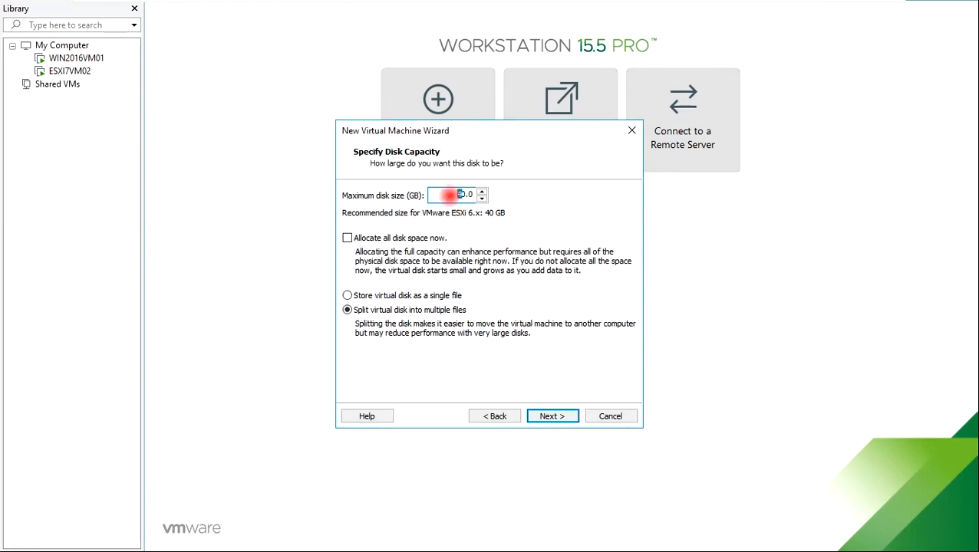
pyautogui.write('2')
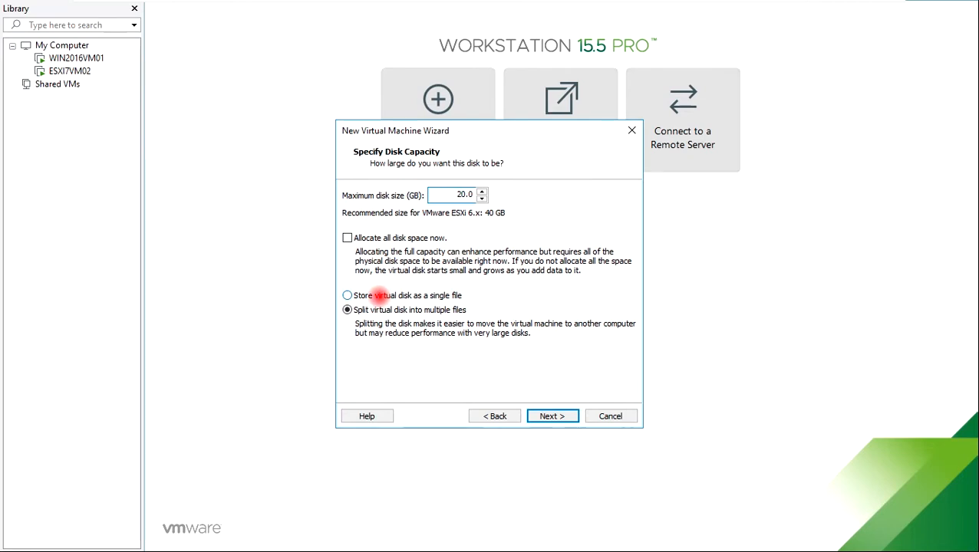
pyautogui.click(377, 295)
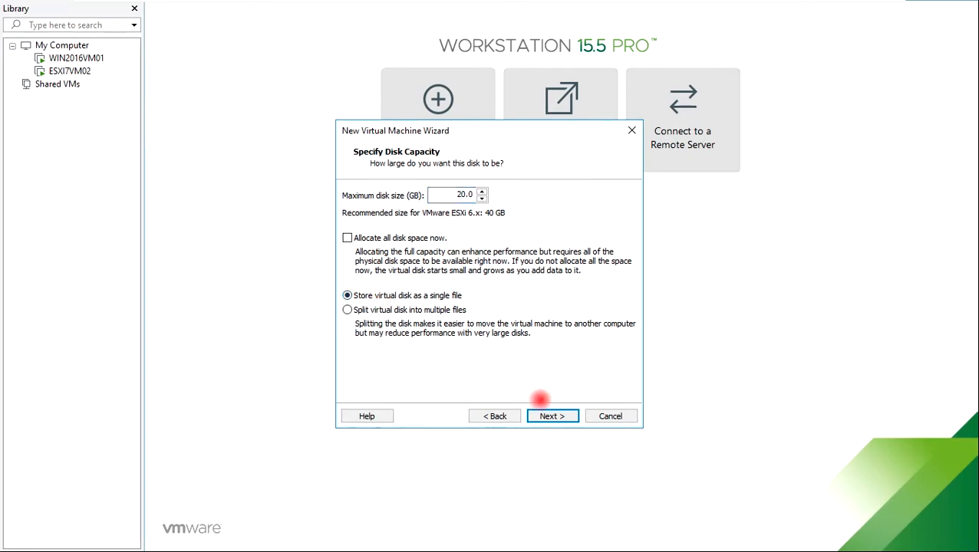
pyautogui.click(549, 413)
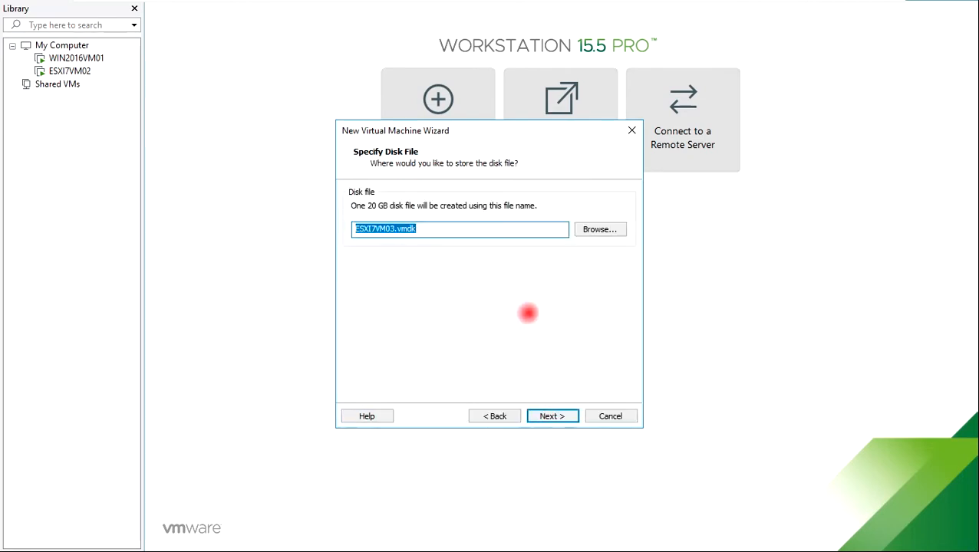
pyautogui.click(554, 413)
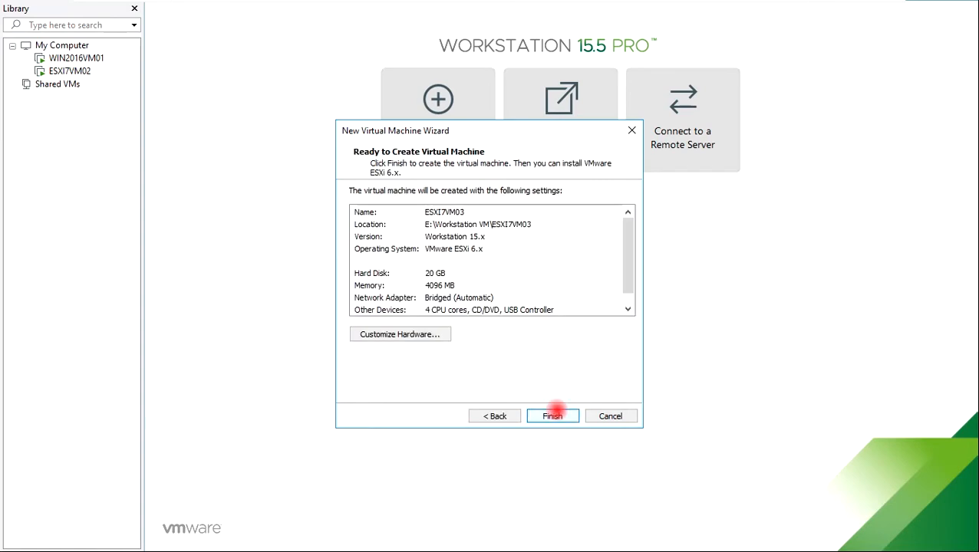
pyautogui.click(553, 415)
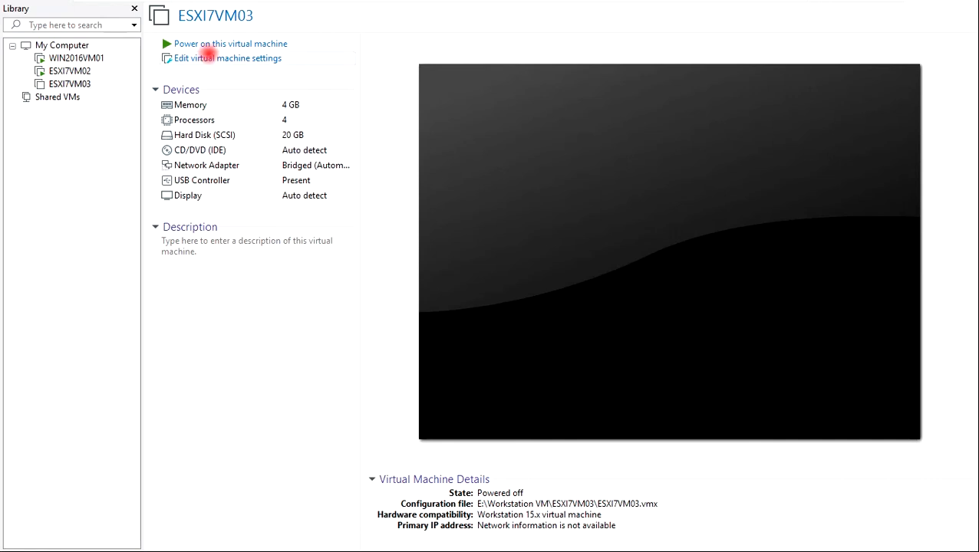
# Step: Point the CD/DVD drive at E:\ISO\VMware-VMvisor-Installer-7.0.0-15843807.x86_64 ISO and save the settings
pyautogui.click(209, 57)
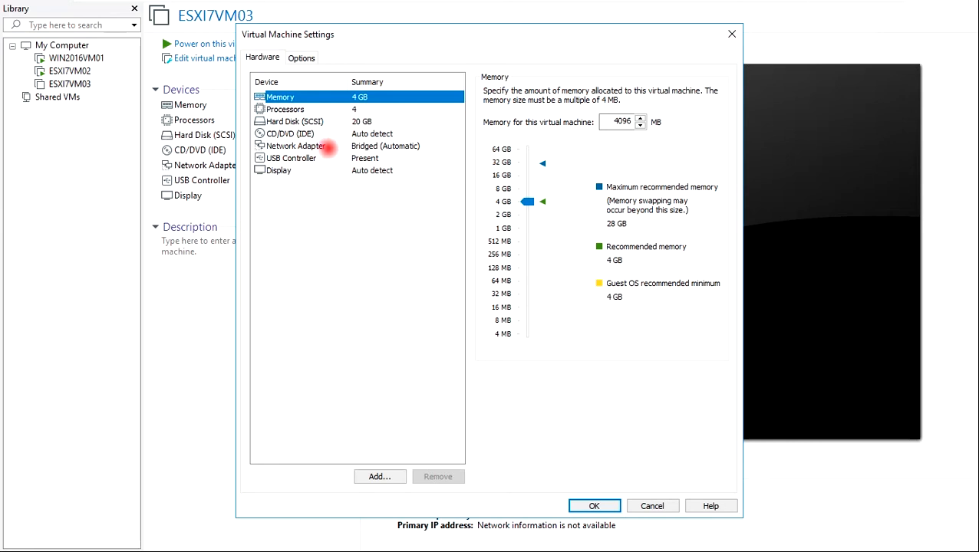
pyautogui.click(287, 134)
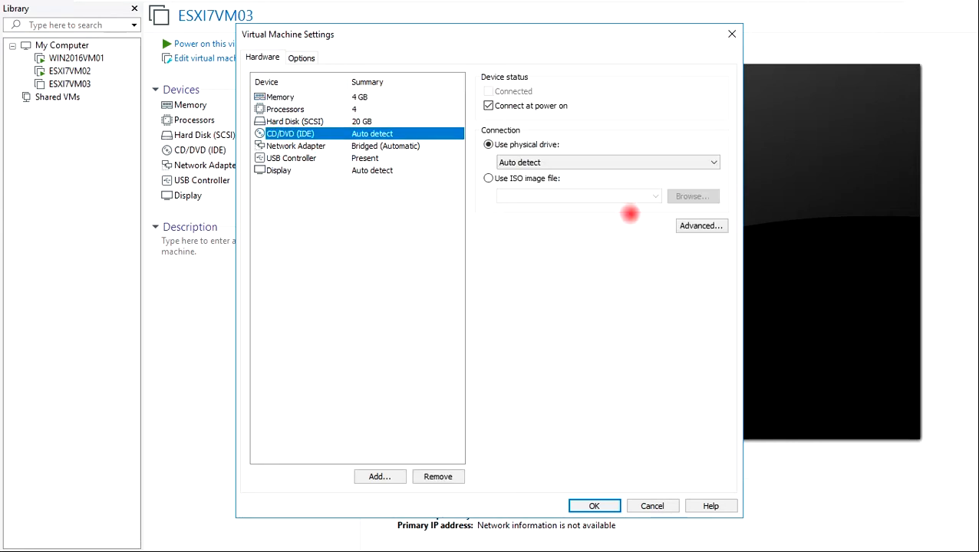
pyautogui.click(541, 181)
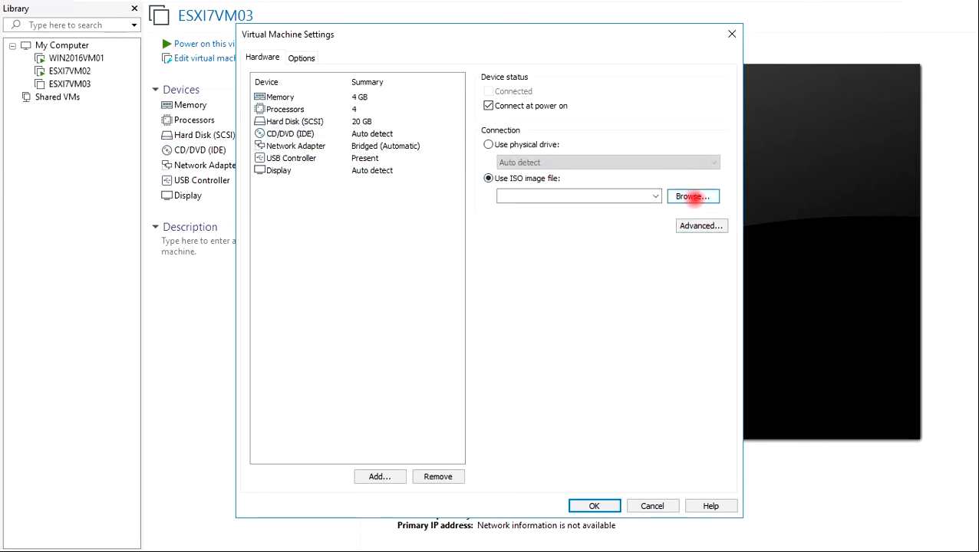
pyautogui.click(692, 196)
pyautogui.click(391, 80)
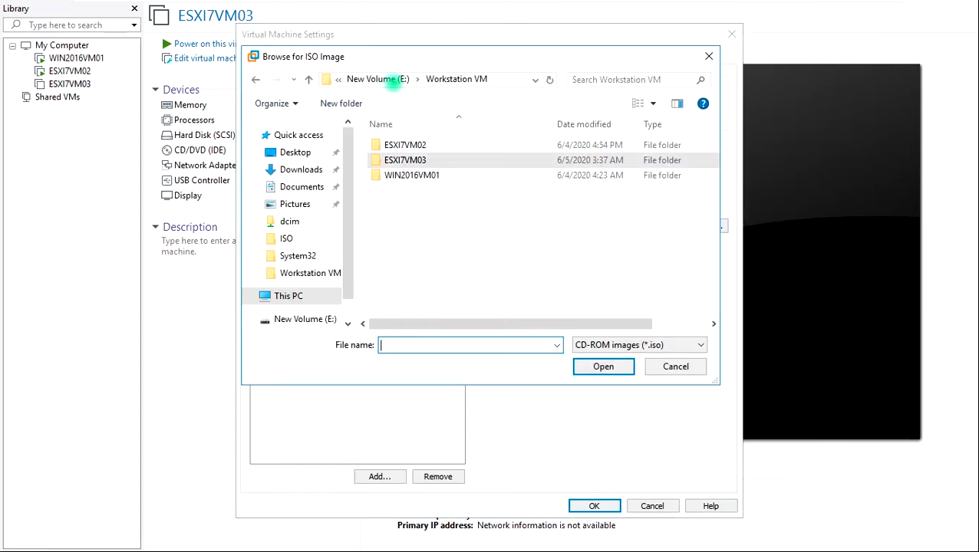
pyautogui.click(393, 81)
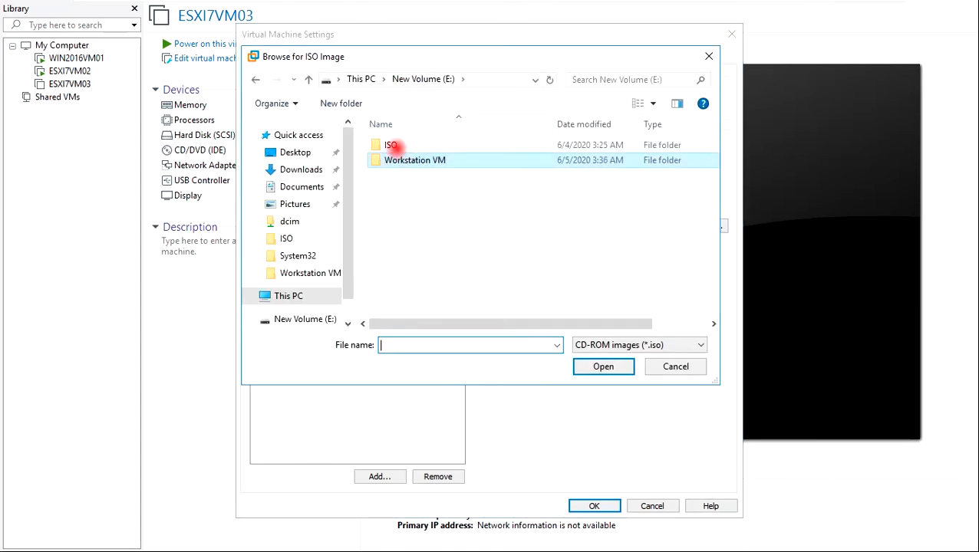
pyautogui.doubleClick(392, 145)
pyautogui.click(441, 176)
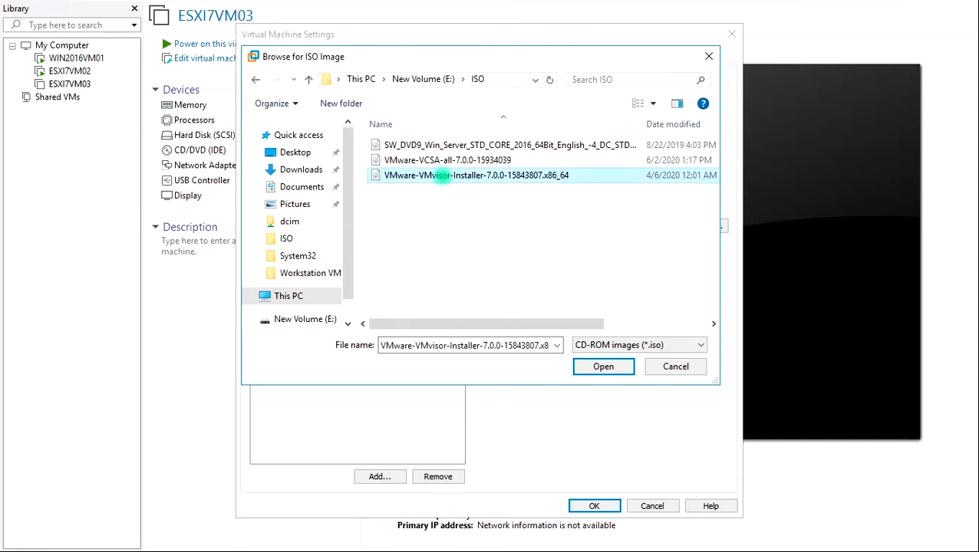
pyautogui.click(597, 366)
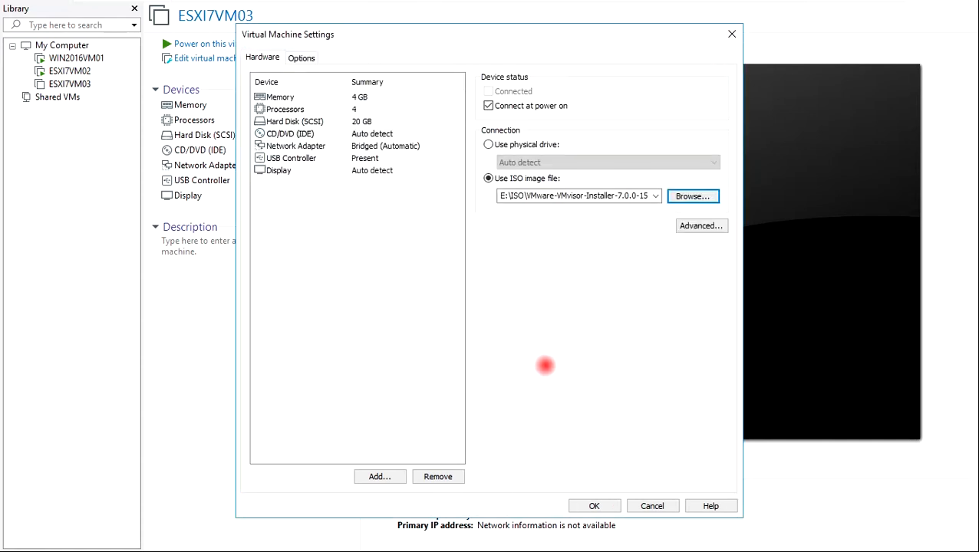
pyautogui.click(595, 506)
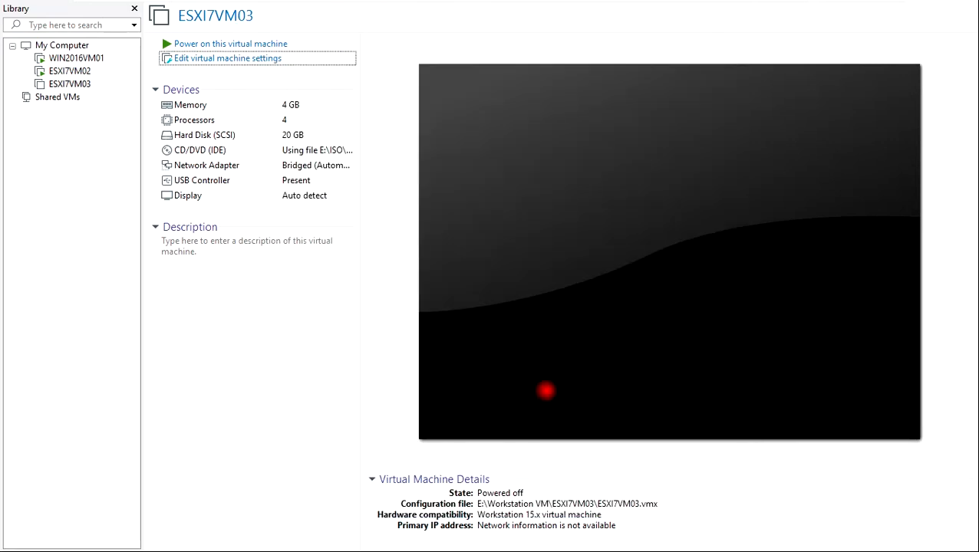
# Step: Power on ESXI7VM03 and accept the degraded-performance warning to continue booting
pyautogui.click(204, 43)
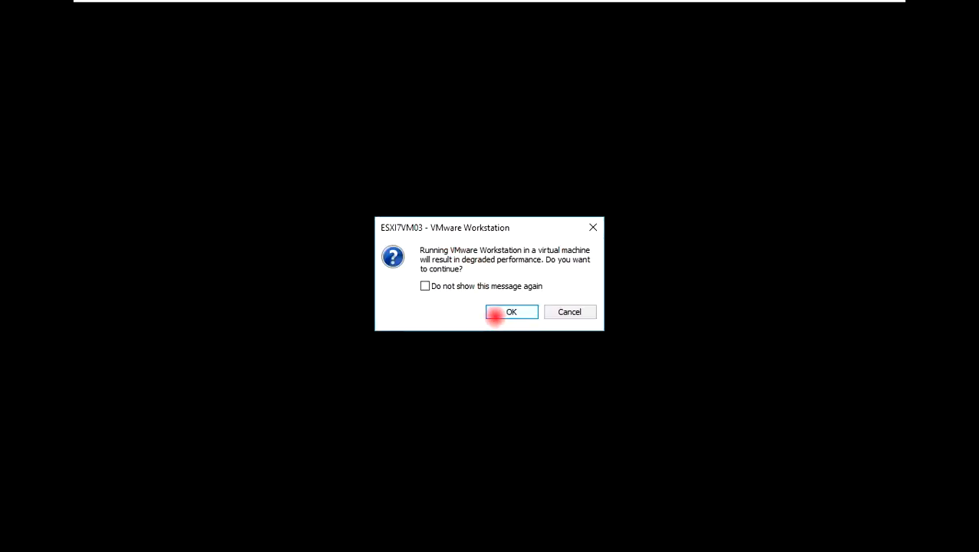
pyautogui.click(495, 313)
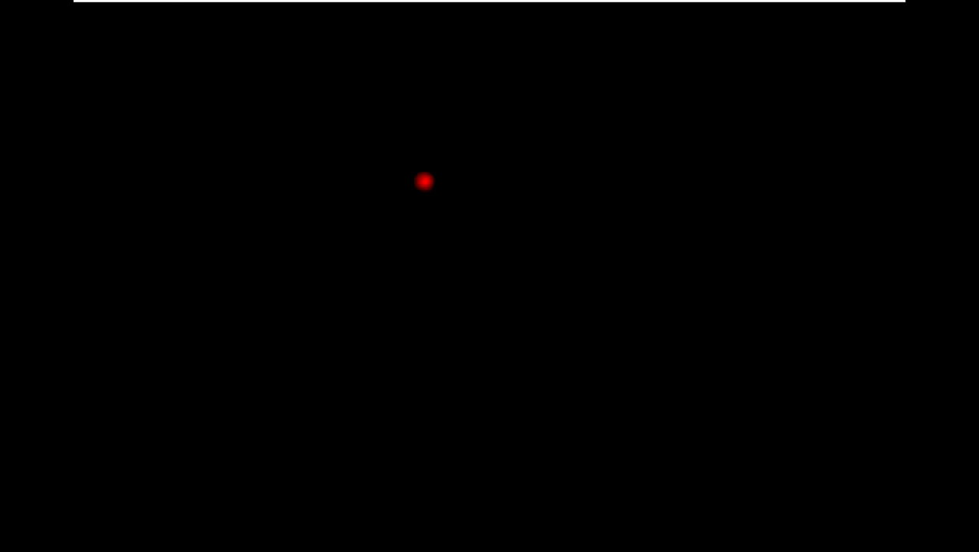
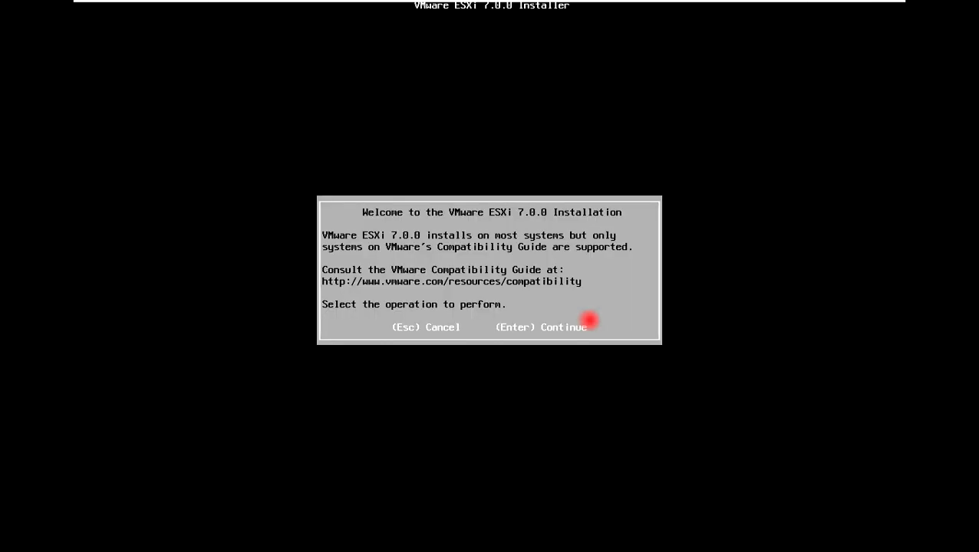
# Step: Accept the ESXi EULA and install onto the 20 GiB disk with US Default keyboard
pyautogui.press('Return')
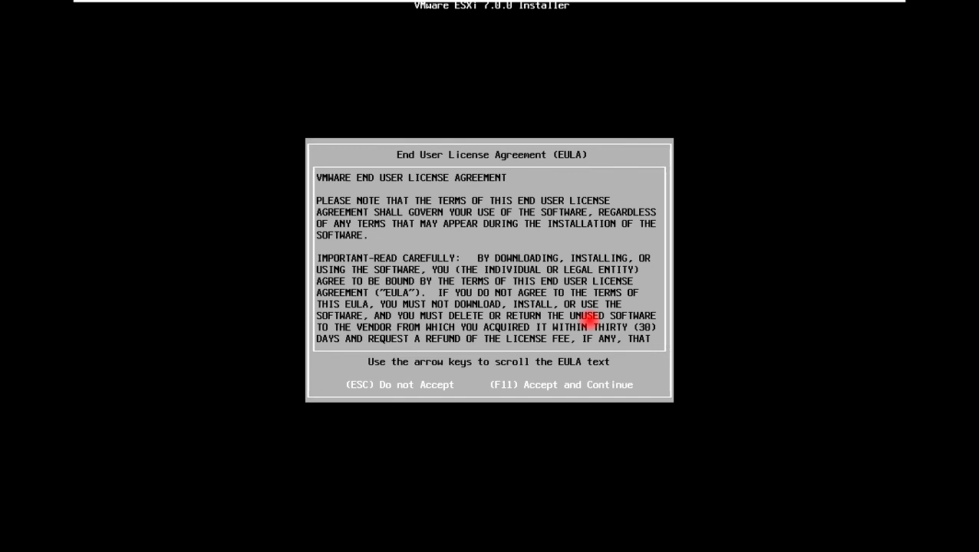
pyautogui.press('F11')
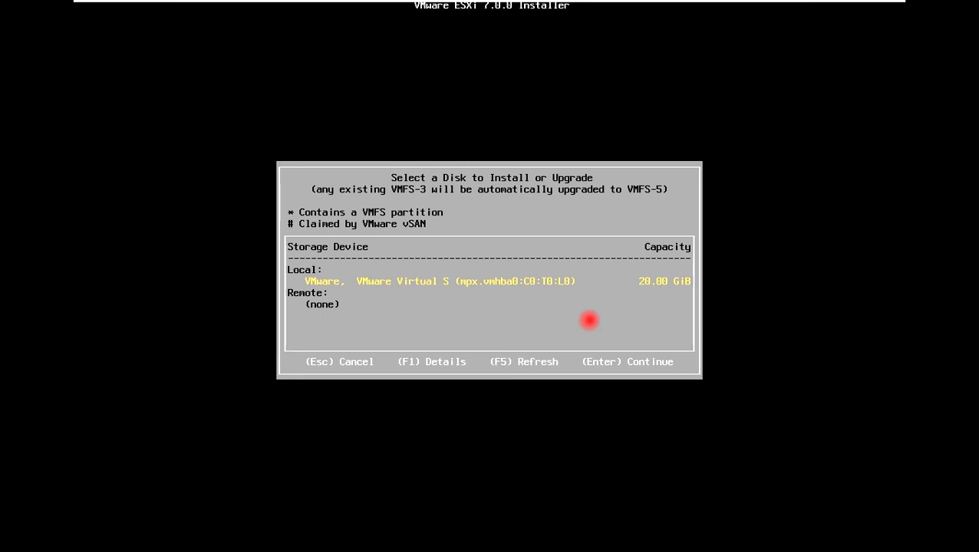
pyautogui.press('Return')
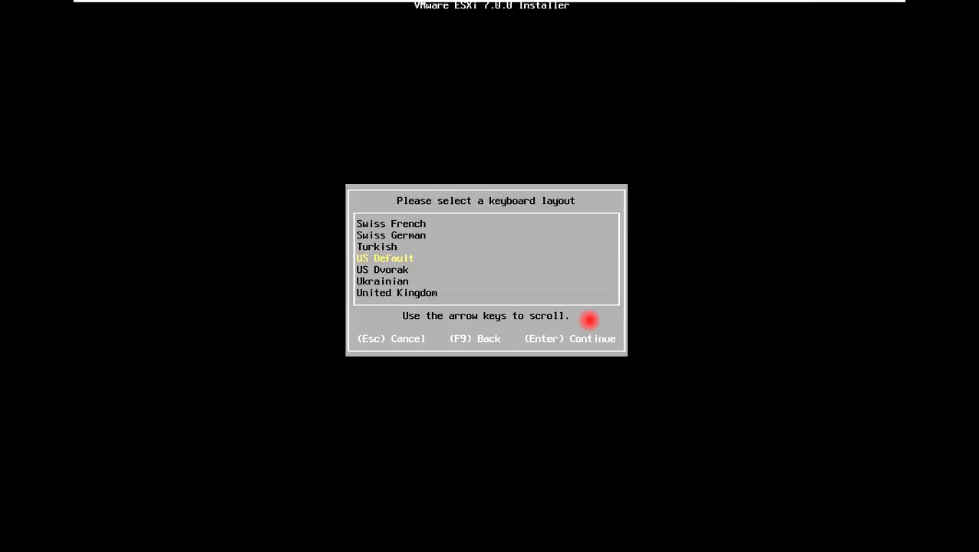
pyautogui.press('Return')
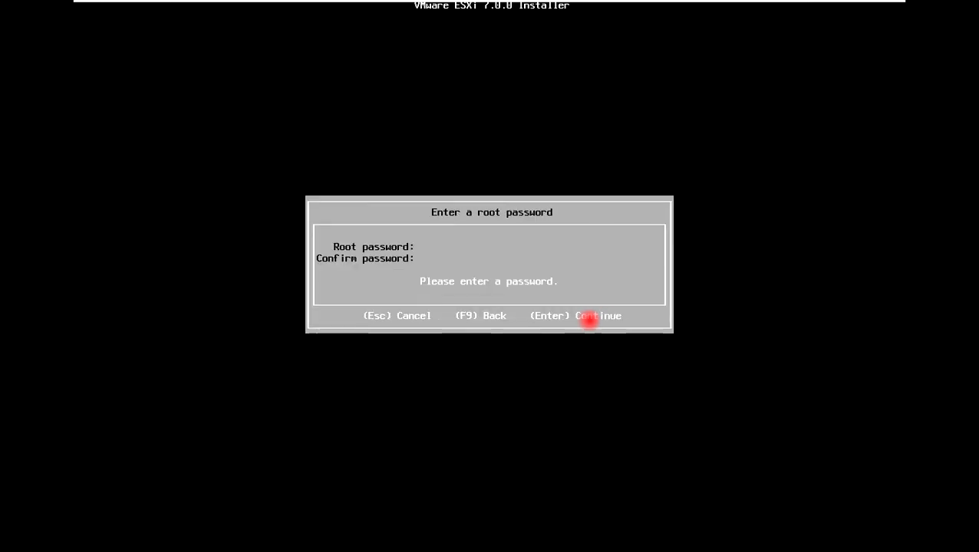
# Step: Enter and confirm the root password, then start the ESXi installation
pyautogui.write('******')
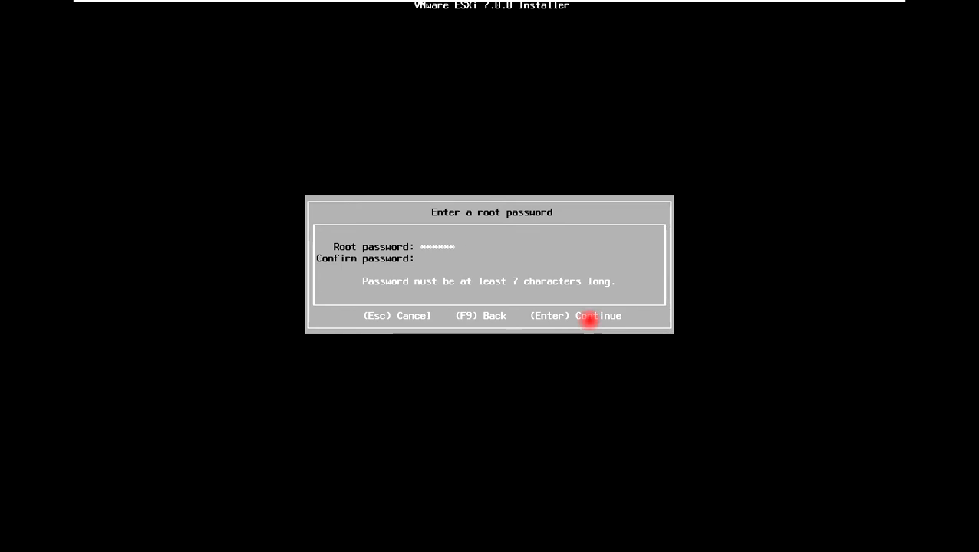
pyautogui.write('****')
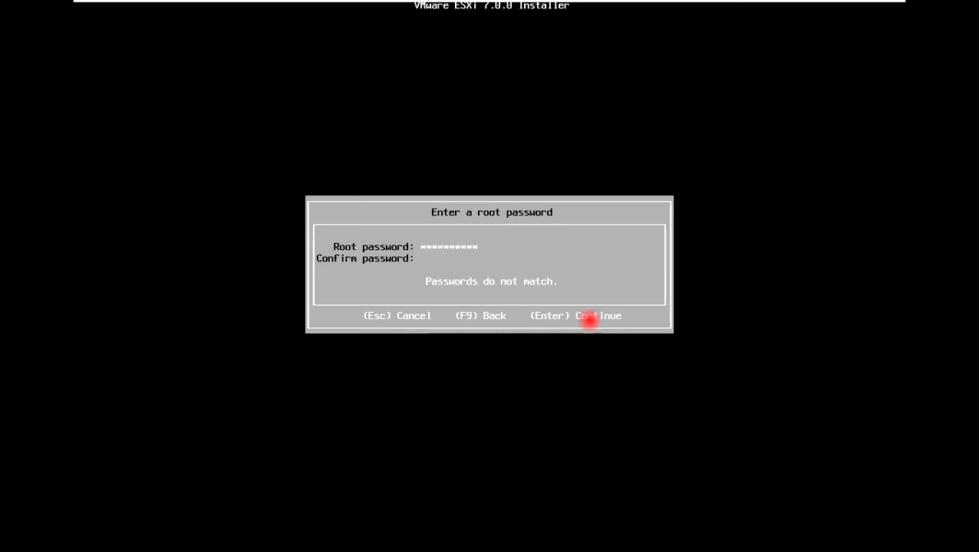
pyautogui.press('Tab')
pyautogui.write('**********')
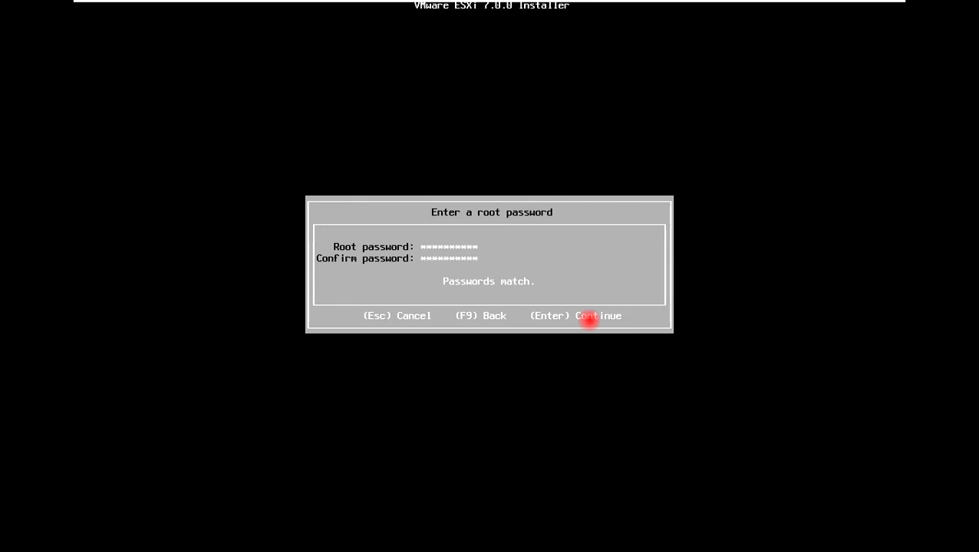
pyautogui.press('Return')
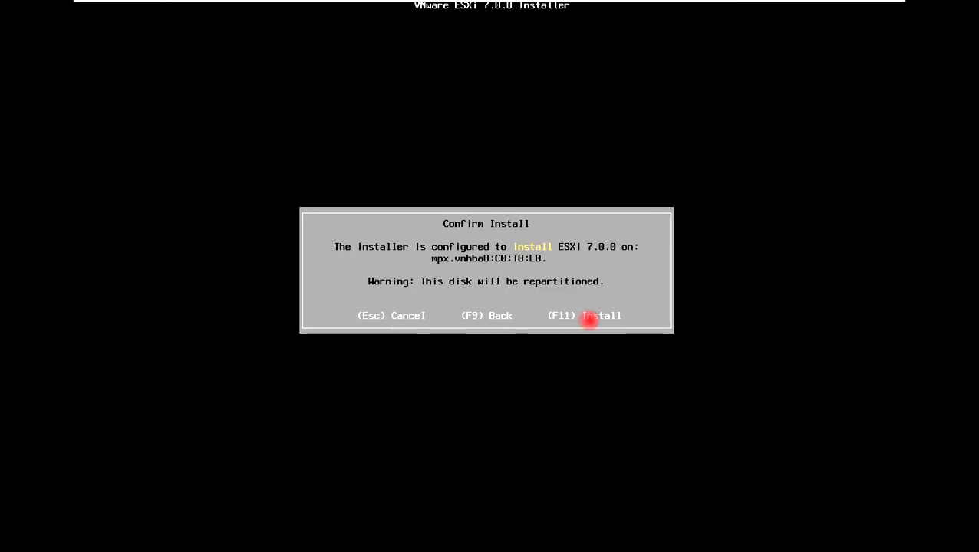
pyautogui.press('F11')
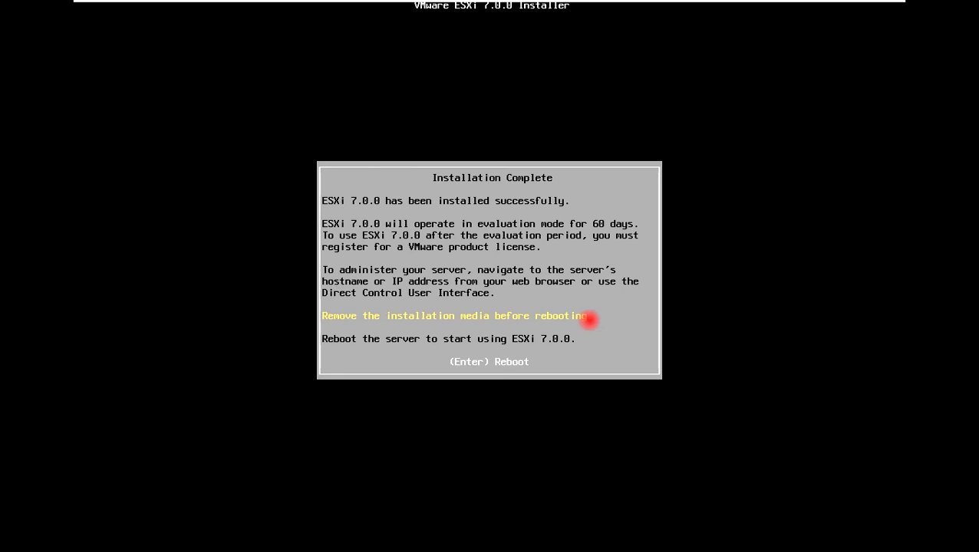
# Step: Reboot the server from the Installation Complete screen
pyautogui.press('Return')
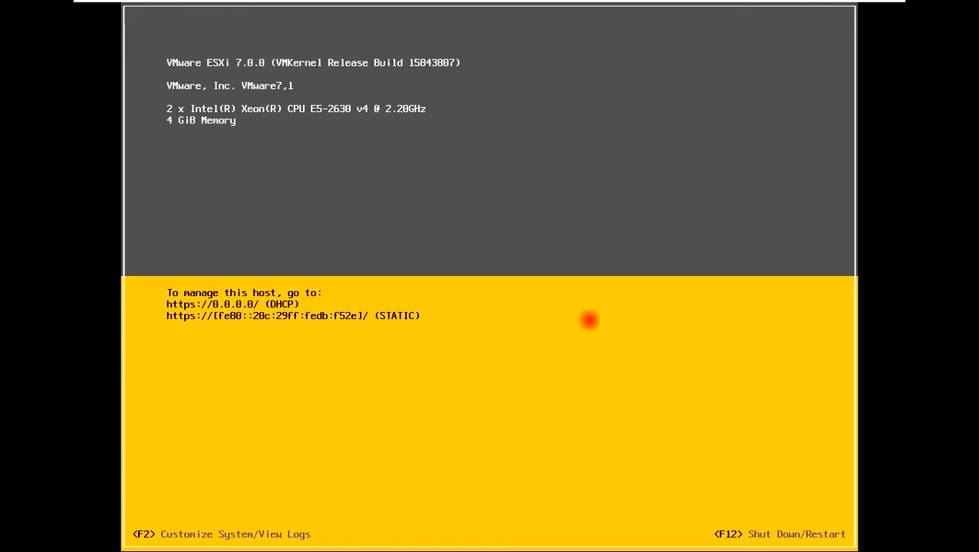
# Step: Log in to System Customization and open the management network's IPv4 Configuration
pyautogui.press('F2')
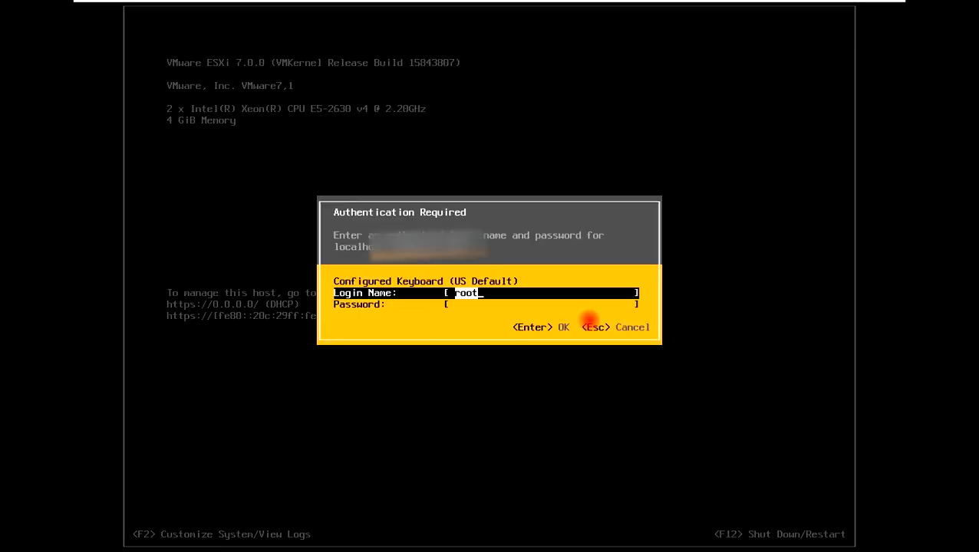
pyautogui.press('Tab')
pyautogui.write('******')
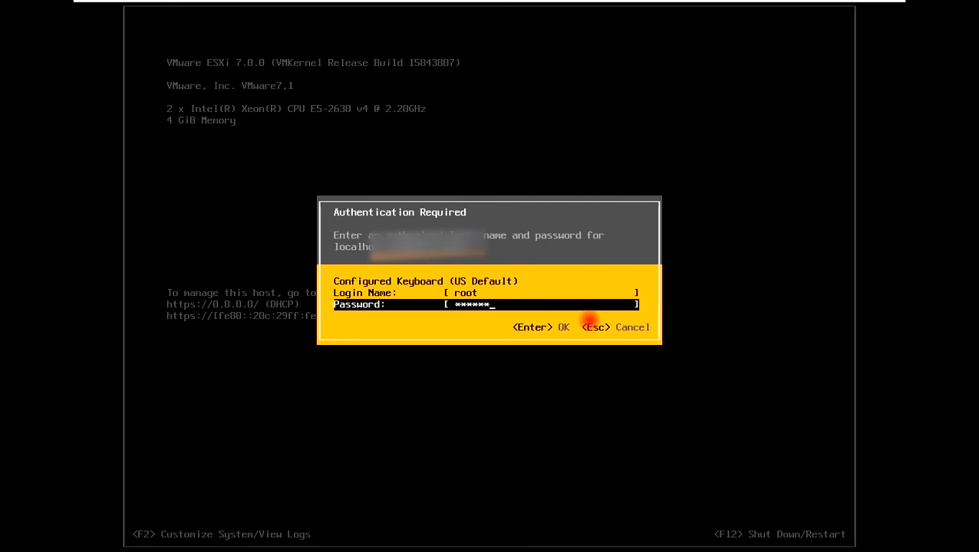
pyautogui.write('****')
pyautogui.press('Return')
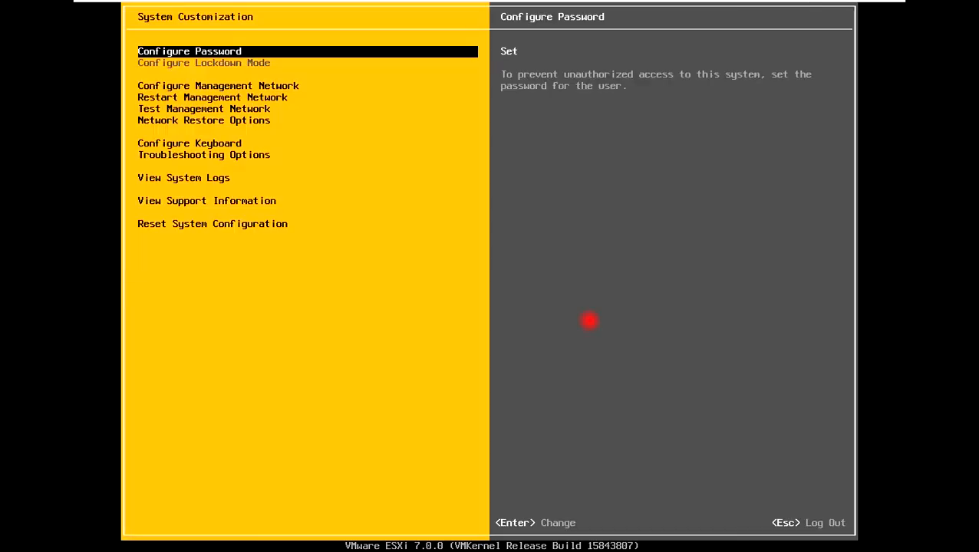
pyautogui.press('Down')
pyautogui.press('Down')
pyautogui.press('Up')
pyautogui.press('Return')
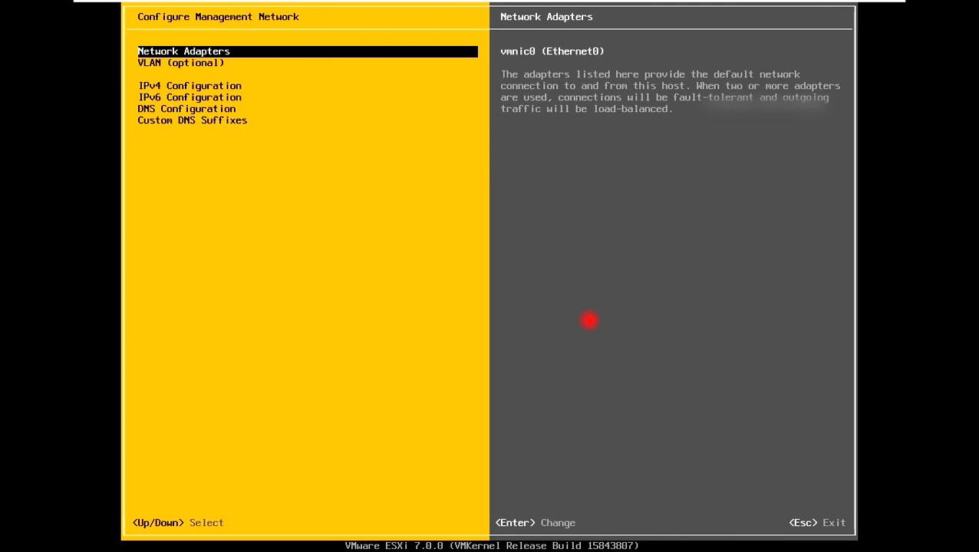
pyautogui.press('Down')
pyautogui.press('Down')
pyautogui.press('Down')
pyautogui.press('Up')
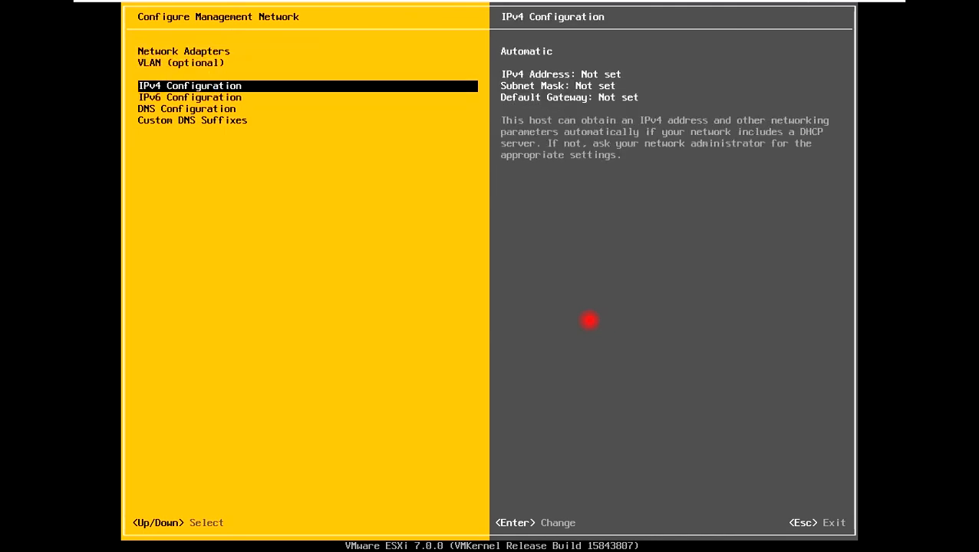
pyautogui.press('Return')
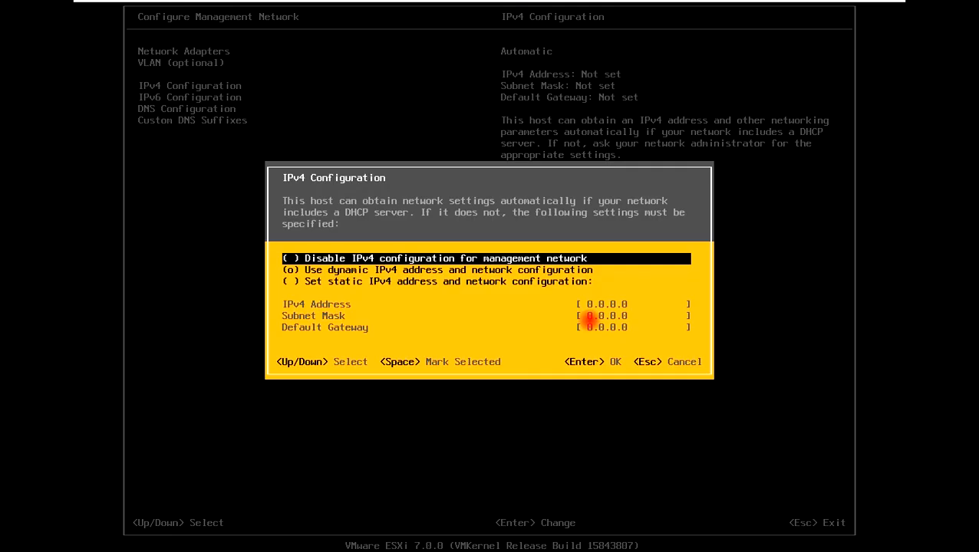
# Step: Set static IPv4 192.168.0.170, mask 255.255.255.0, gateway 192.168.0.38 and save
pyautogui.press('Down')
pyautogui.press('Down')
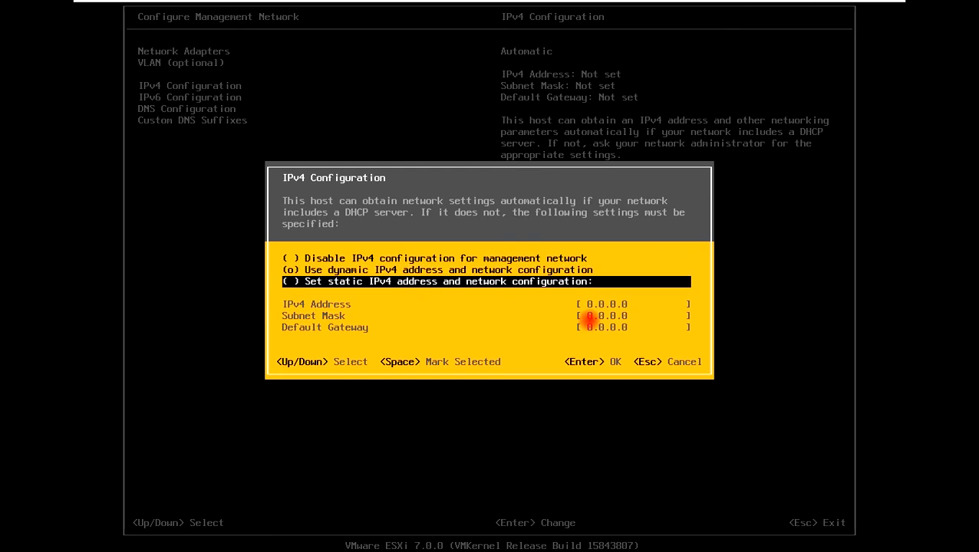
pyautogui.press('space')
pyautogui.press('Down')
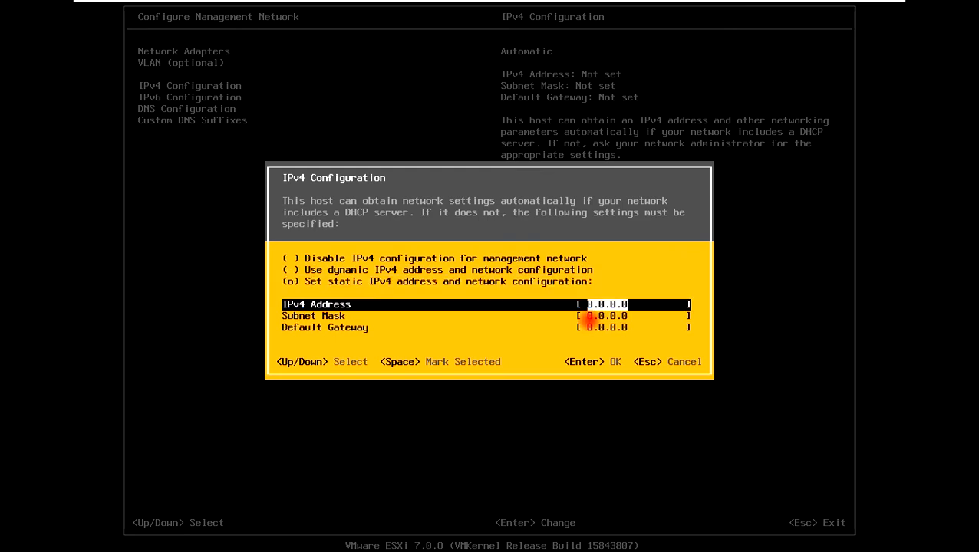
pyautogui.write('192.168')
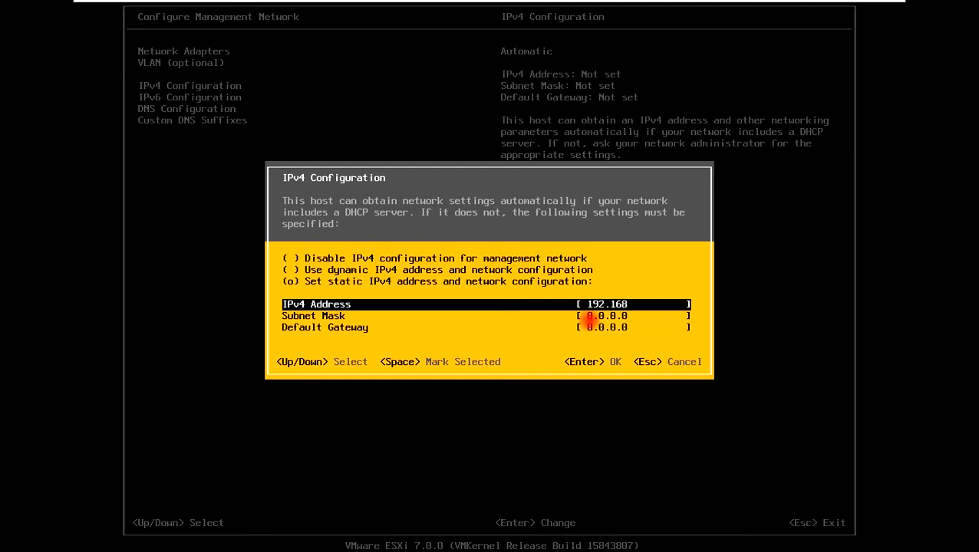
pyautogui.write('.0.170')
pyautogui.press('Down')
pyautogui.write('2')
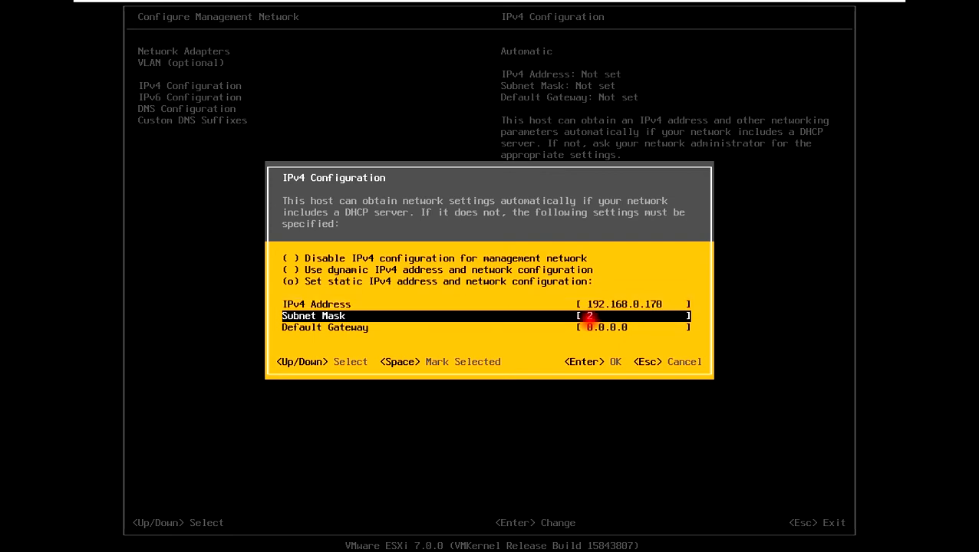
pyautogui.write('55.255.255.0')
pyautogui.press('Down')
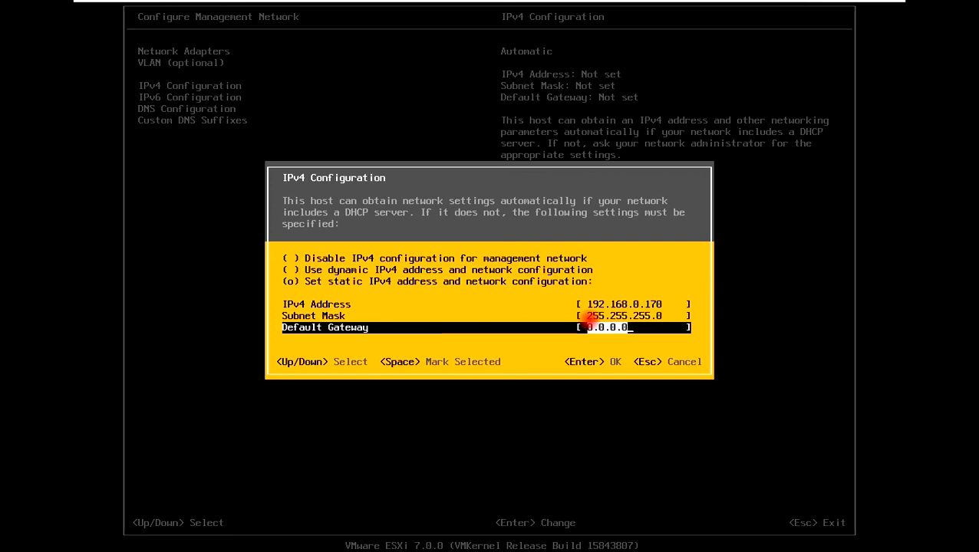
pyautogui.write('192.168.0')
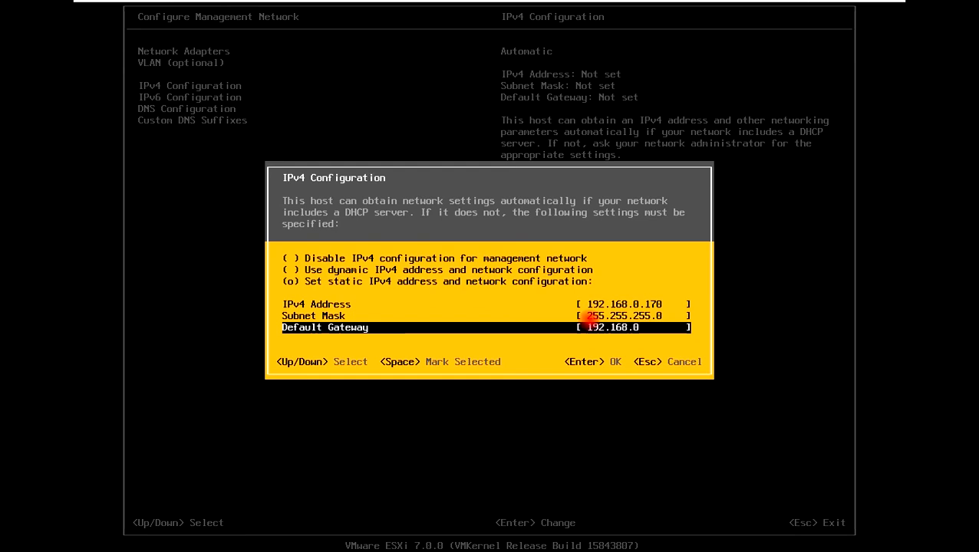
pyautogui.write('.1')
pyautogui.press('BackSpace')
pyautogui.write('38')
pyautogui.press('Return')
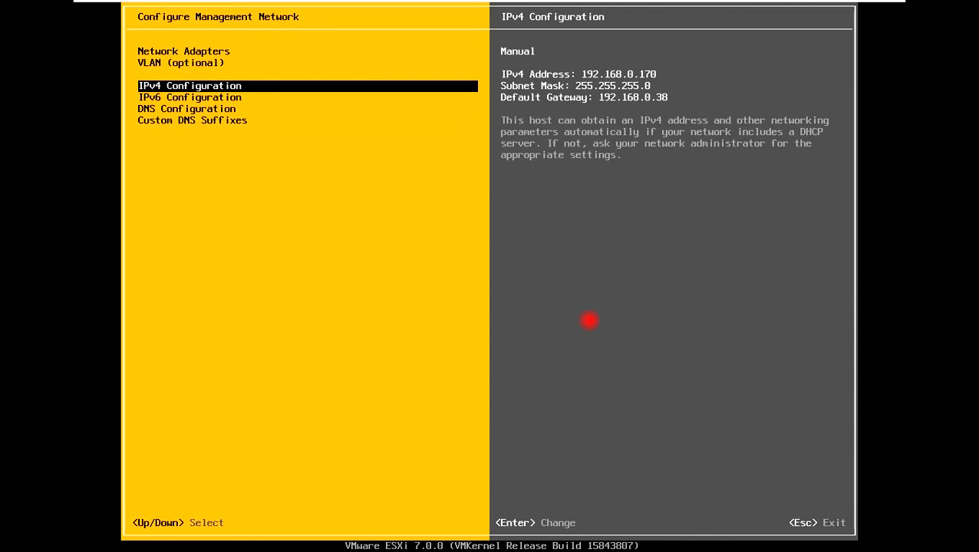
# Step: Save the DNS server settings and apply the management network changes
pyautogui.press('Down')
pyautogui.press('Down')
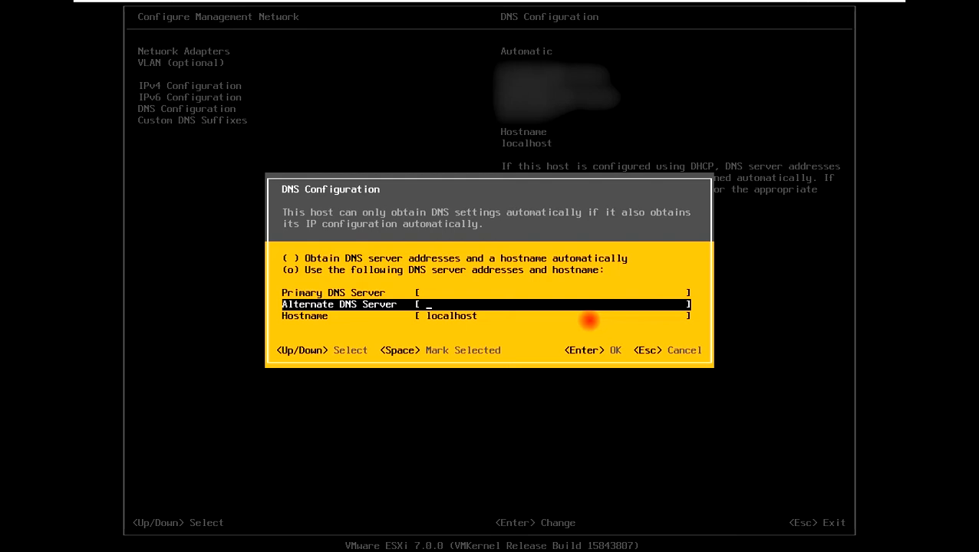
pyautogui.press('Up')
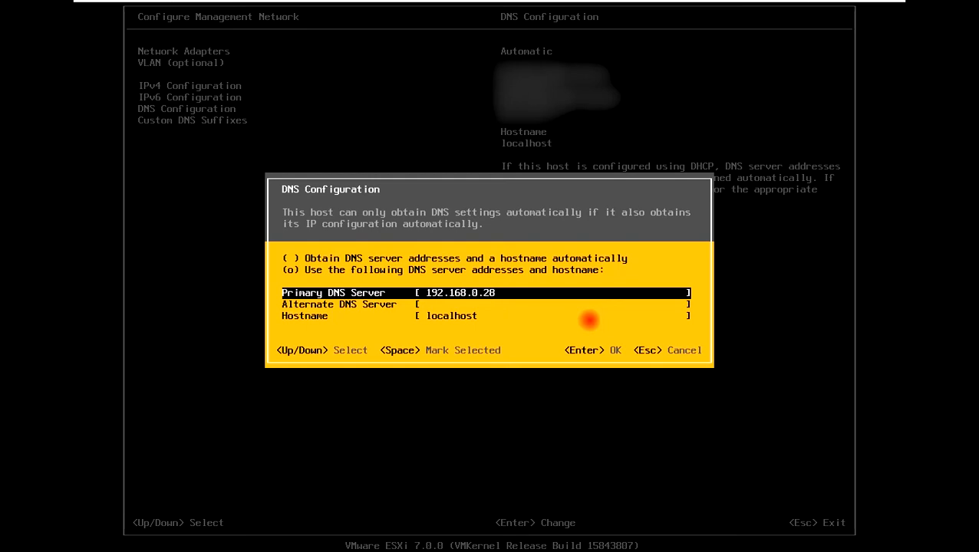
pyautogui.press('Return')
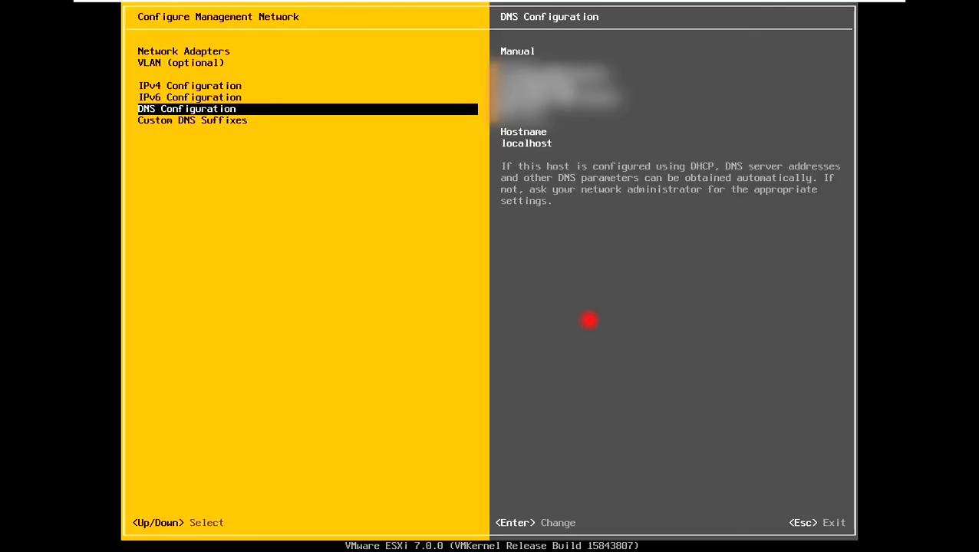
pyautogui.press('Up')
pyautogui.press('Up')
pyautogui.press('Up')
pyautogui.press('Up')
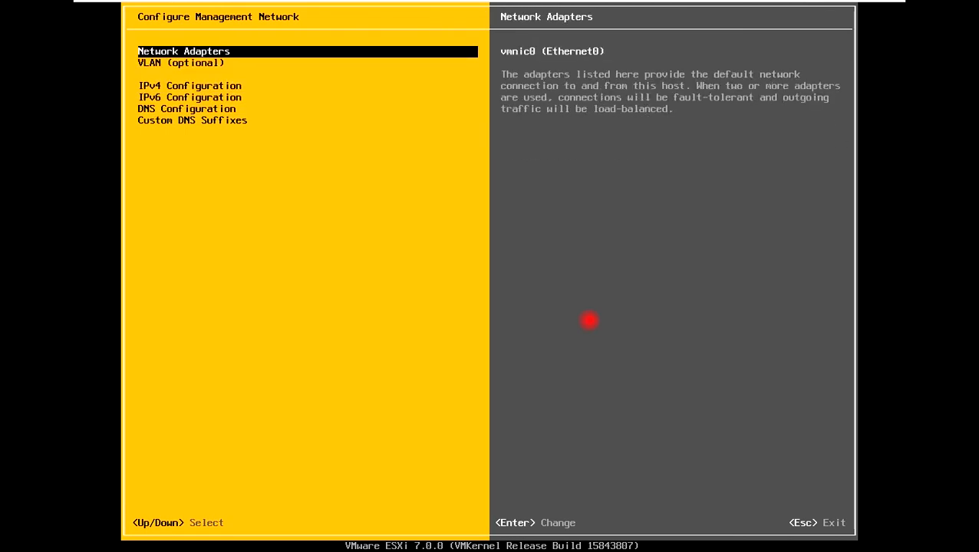
pyautogui.press('Escape')
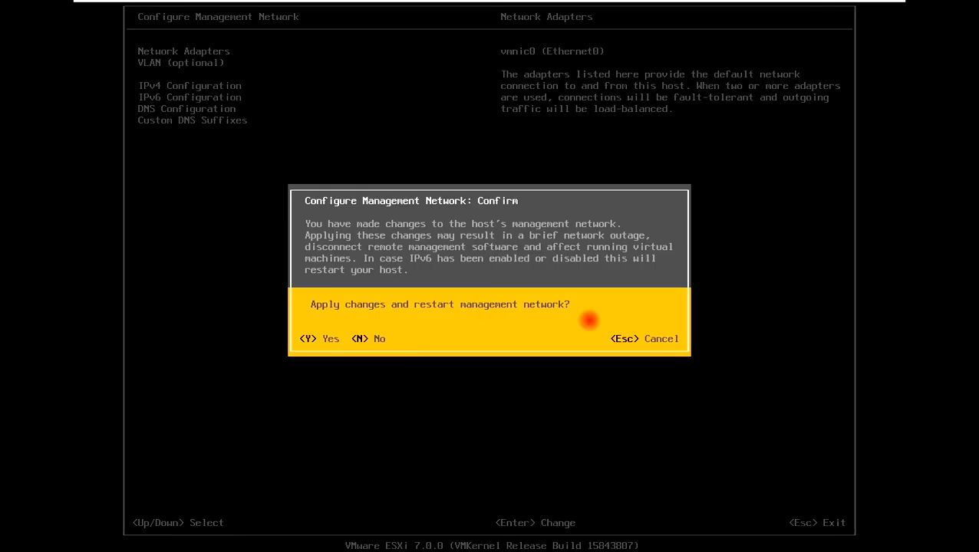
pyautogui.press('Escape')
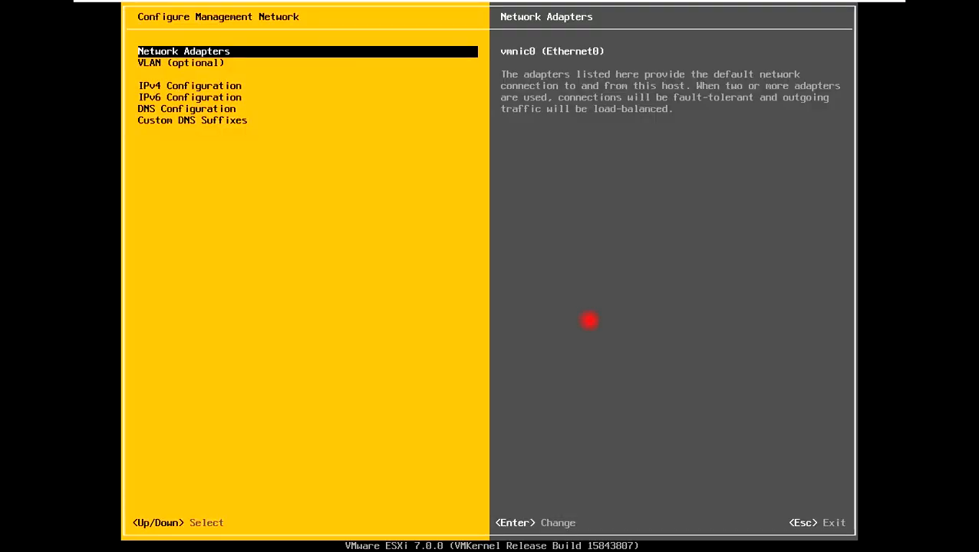
pyautogui.press('Escape')
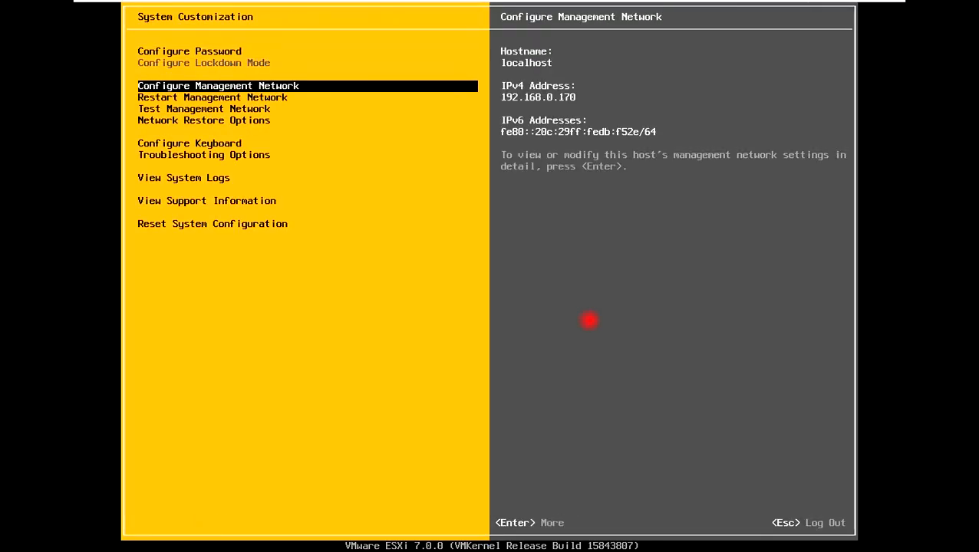
# Step: Restart the management network, dismiss the result, and exit System Customization
pyautogui.press('Down')
pyautogui.press('Return')
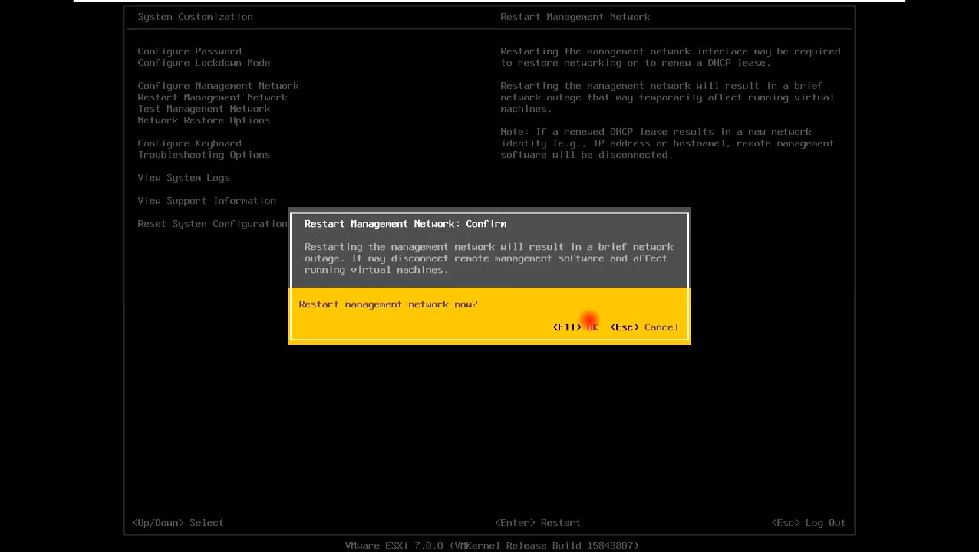
pyautogui.press('F11')
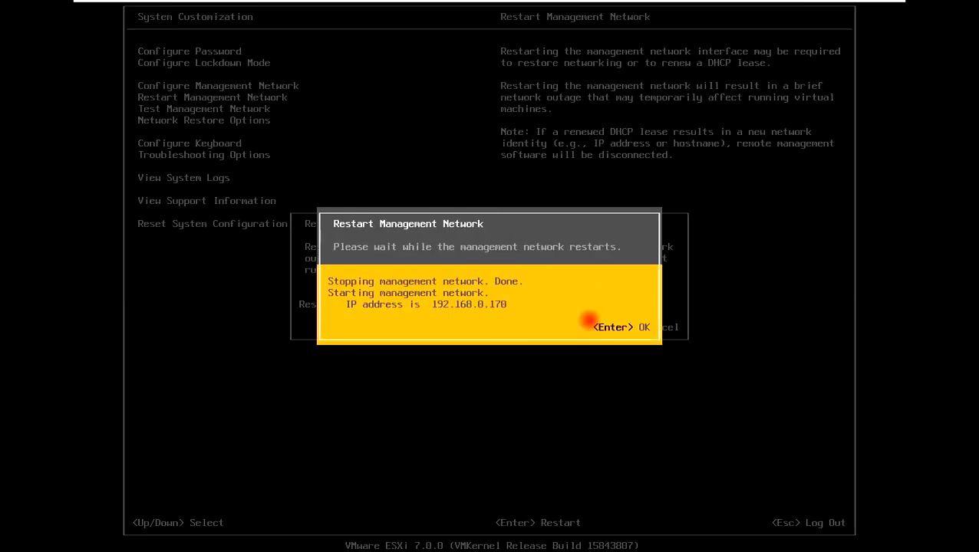
pyautogui.press('Return')
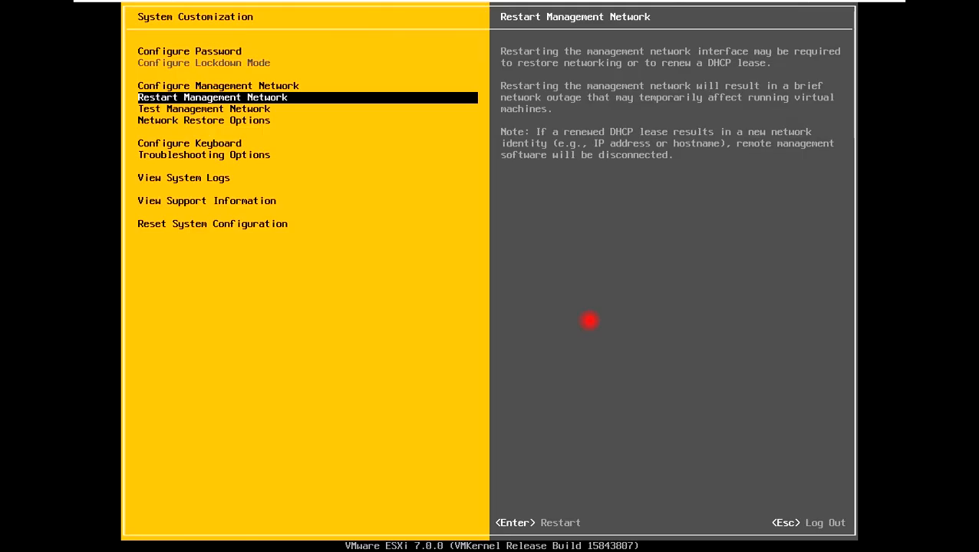
pyautogui.press('Down')
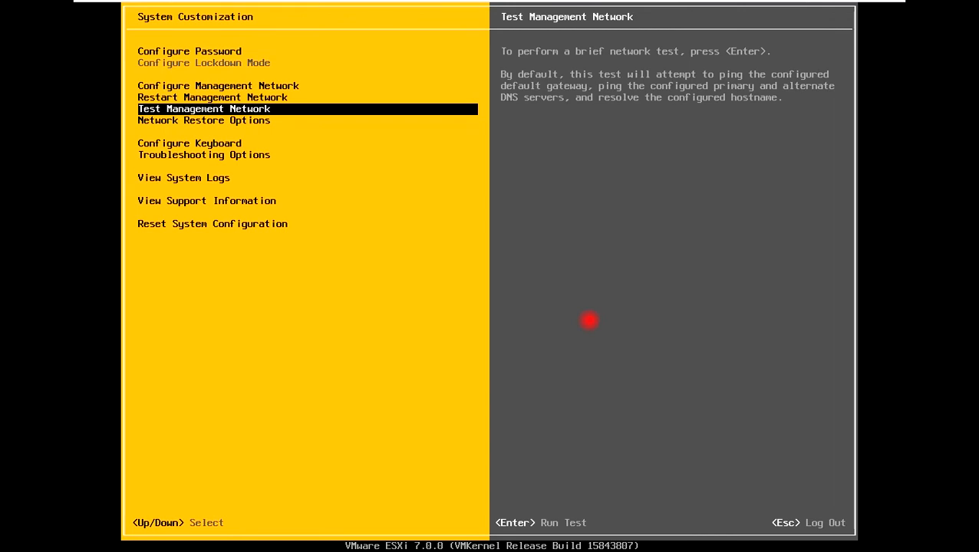
pyautogui.press('Escape')
# Step: Minimize VMware Workstation and clear the Explorer window to reveal the desktop
pyautogui.click(848, 12)
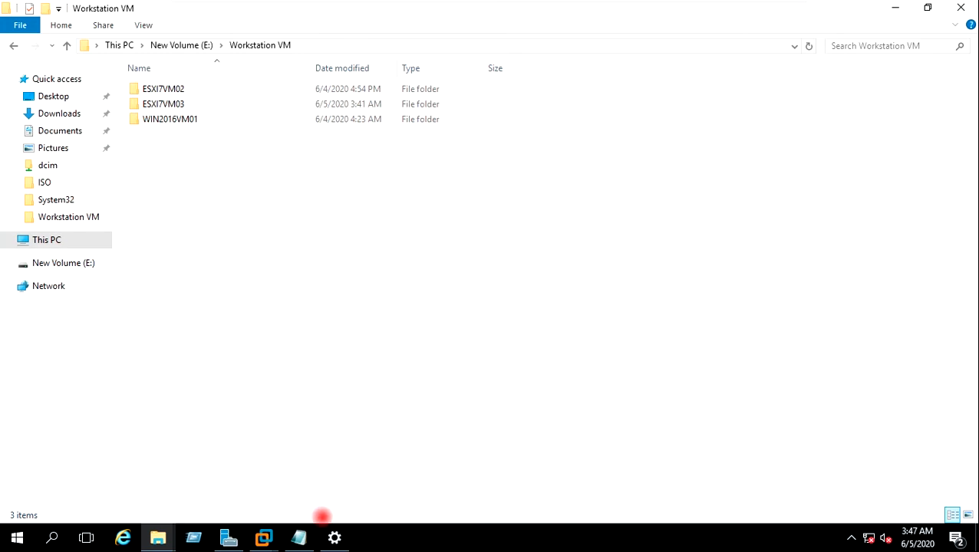
pyautogui.click(301, 536)
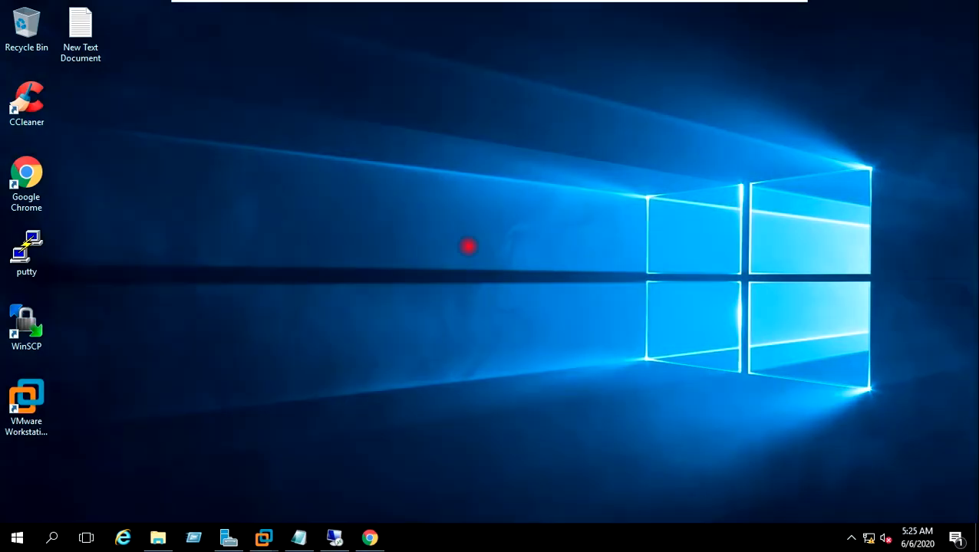
pyautogui.click(461, 222)
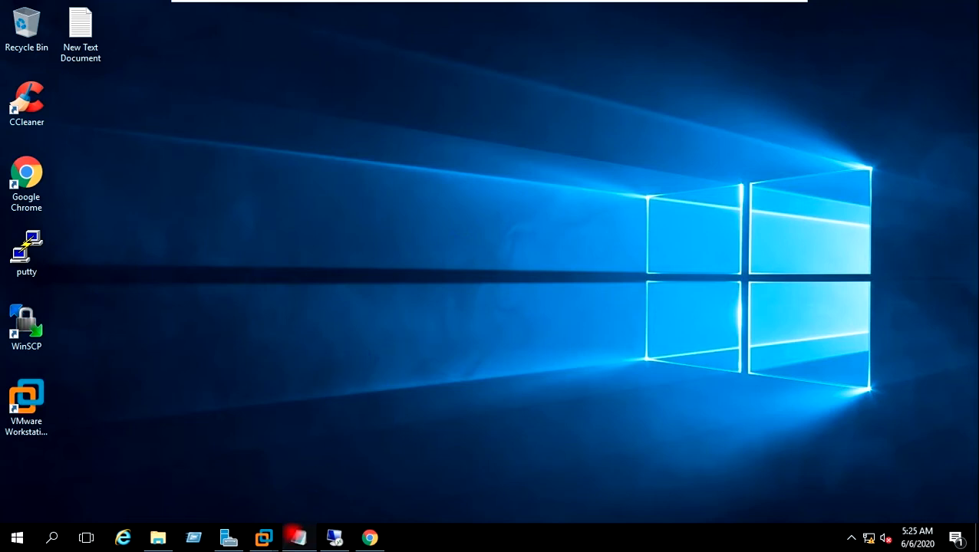
# Step: Add 'Step 4 -- VCenter 7 Installation on VMwareworkstation' to Notepad, then bring up the VCSA ISO's actions in E:\ISO
pyautogui.click(296, 535)
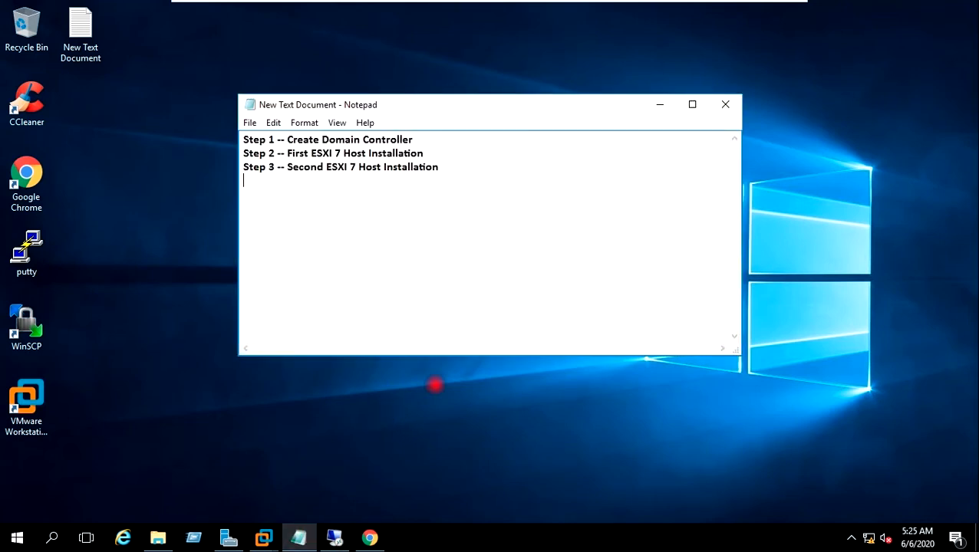
pyautogui.press('Return')
pyautogui.write('Step 4 -- VCenter 7 Installation on VMwareworkstation')
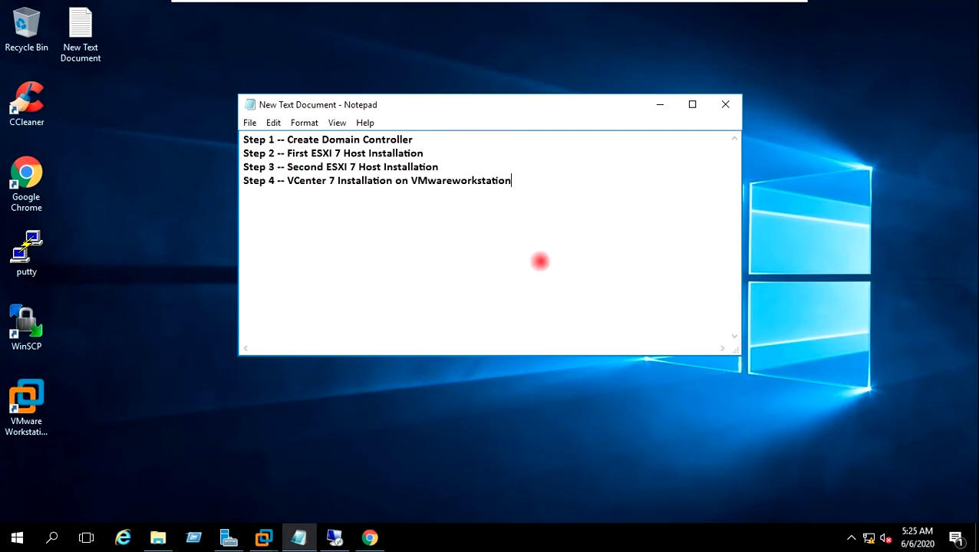
pyautogui.click(658, 105)
pyautogui.click(158, 537)
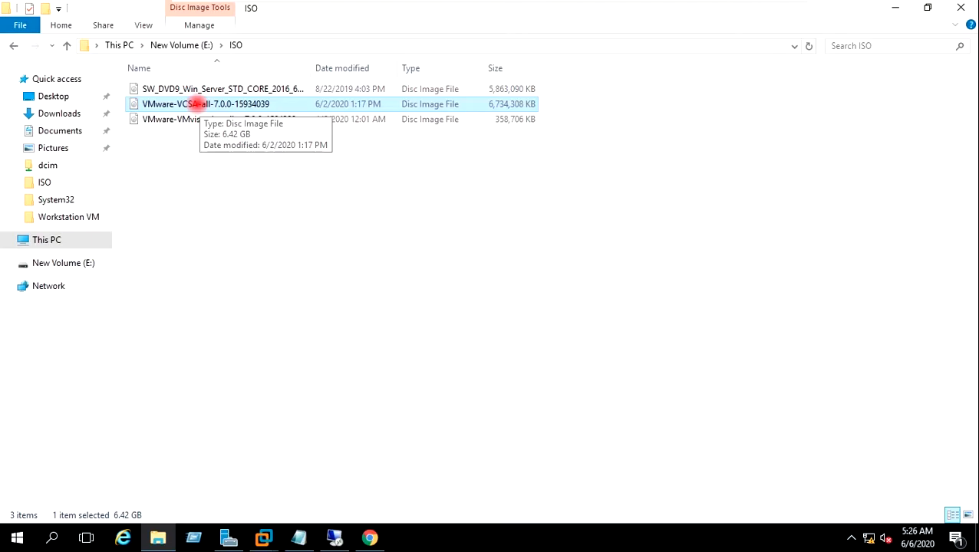
pyautogui.rightClick(197, 104)
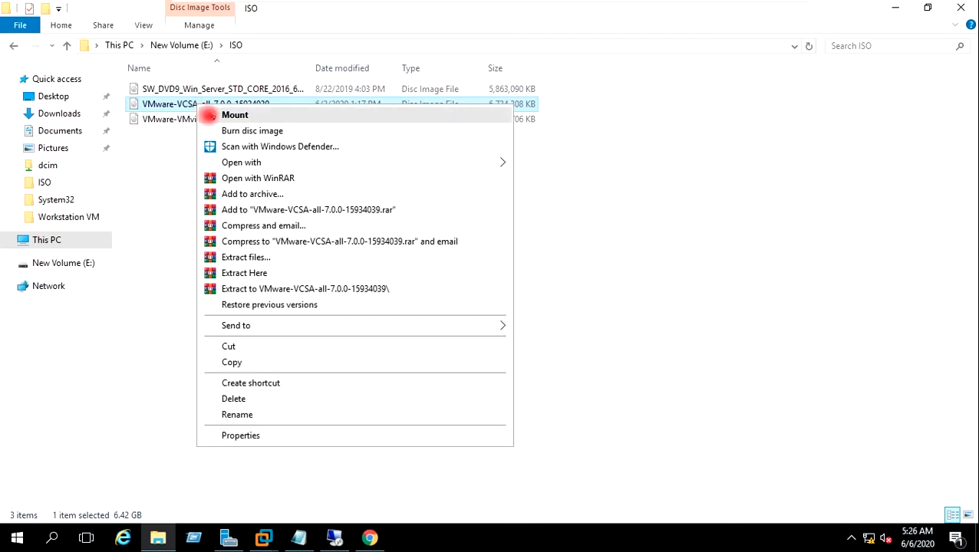
# Step: Mount the VCSA 7.0.0 ISO as drive F:, open its vcsa folder, and return to Workstation
pyautogui.click(209, 115)
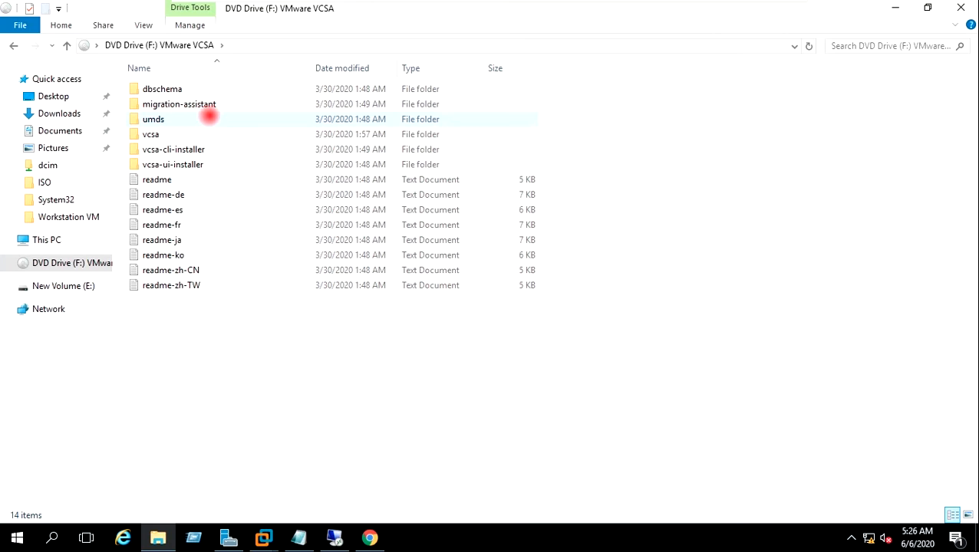
pyautogui.doubleClick(179, 135)
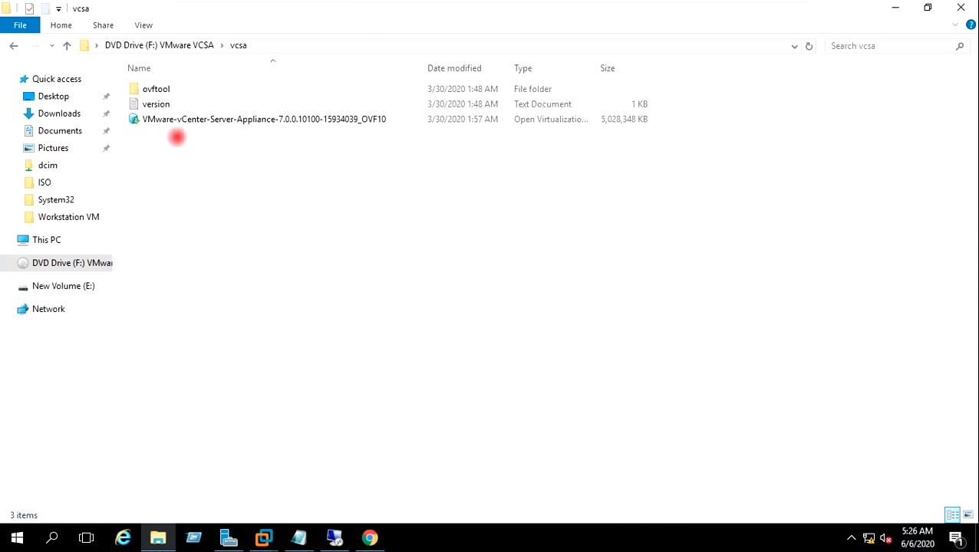
pyautogui.click(197, 118)
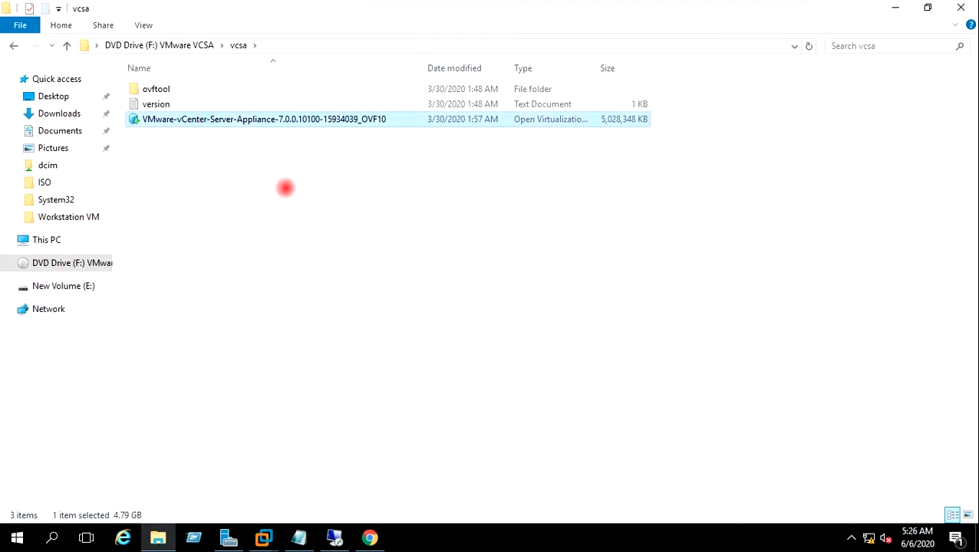
pyautogui.click(286, 188)
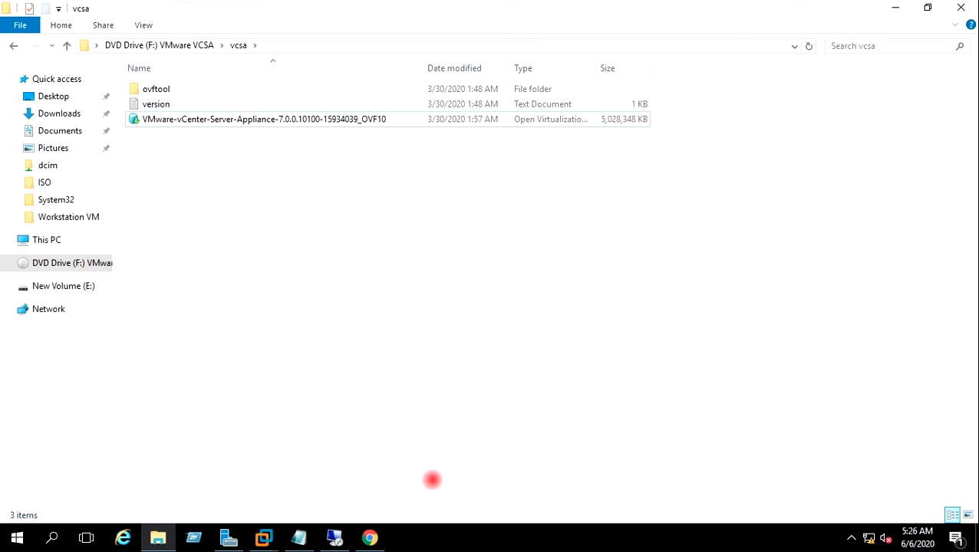
pyautogui.moveTo(263, 537)
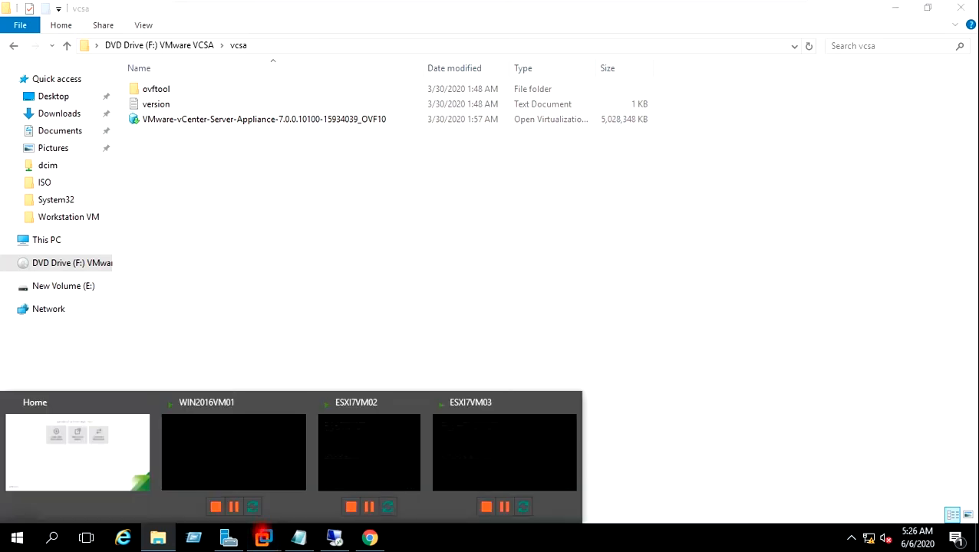
pyautogui.click(92, 452)
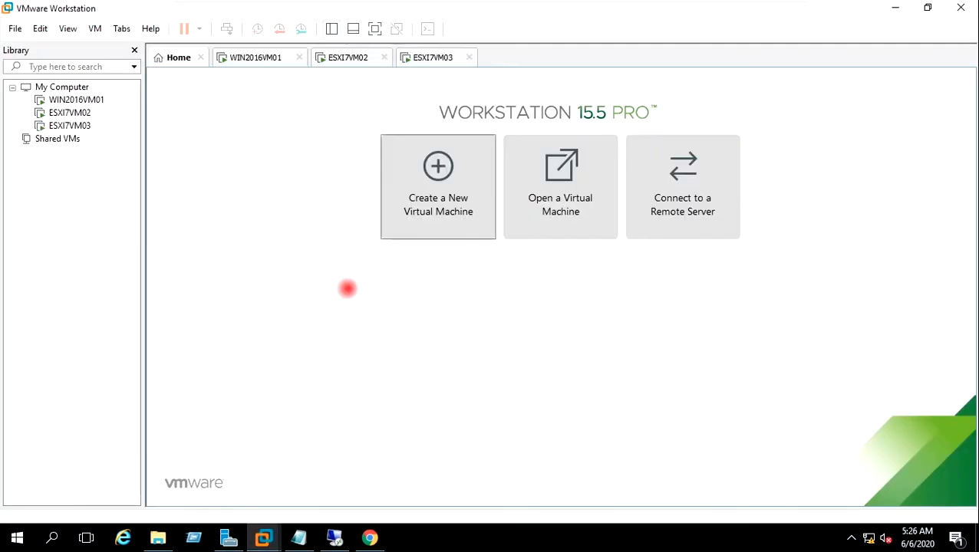
# Step: Import the vCenter Server Appliance OVF, accept its licence, and name the VM VCSAVM04
pyautogui.click(14, 29)
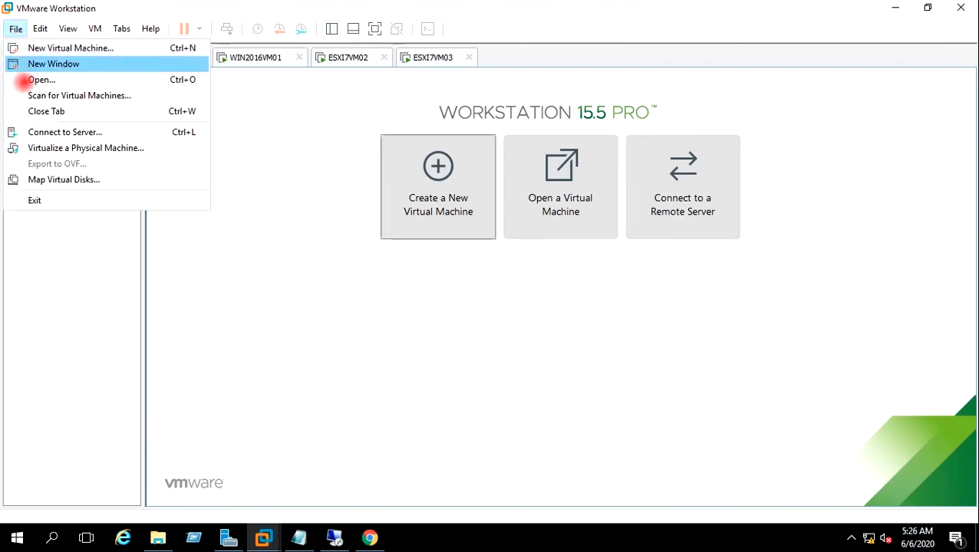
pyautogui.click(31, 80)
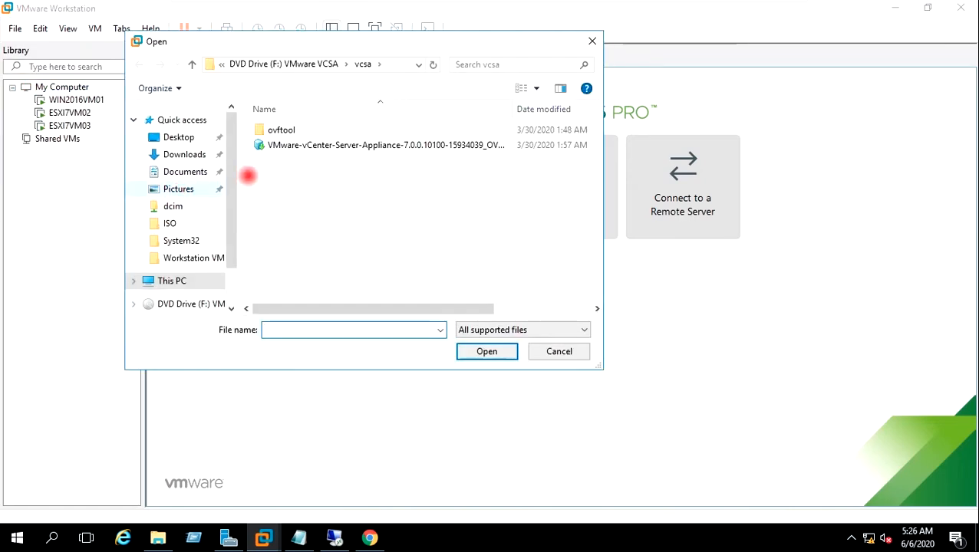
pyautogui.click(280, 145)
pyautogui.click(469, 352)
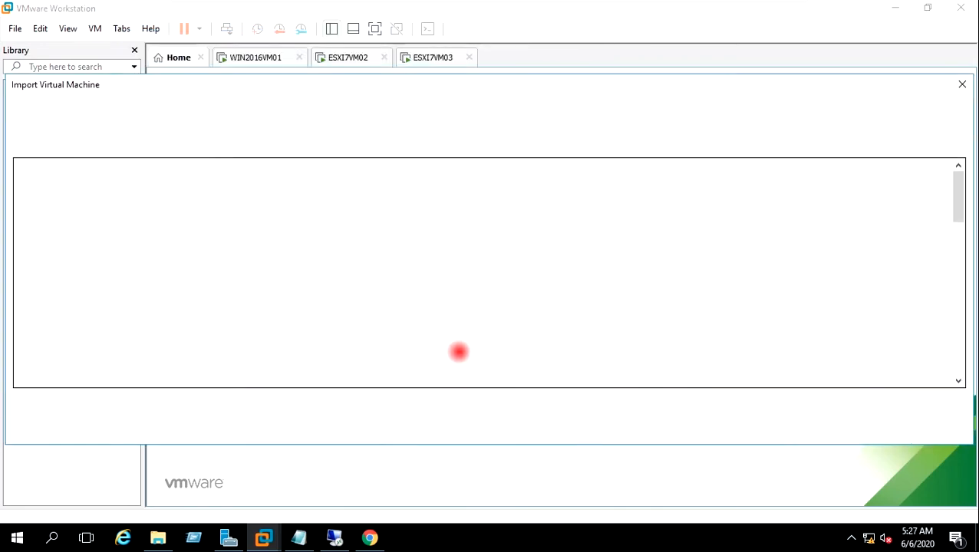
pyautogui.click(19, 400)
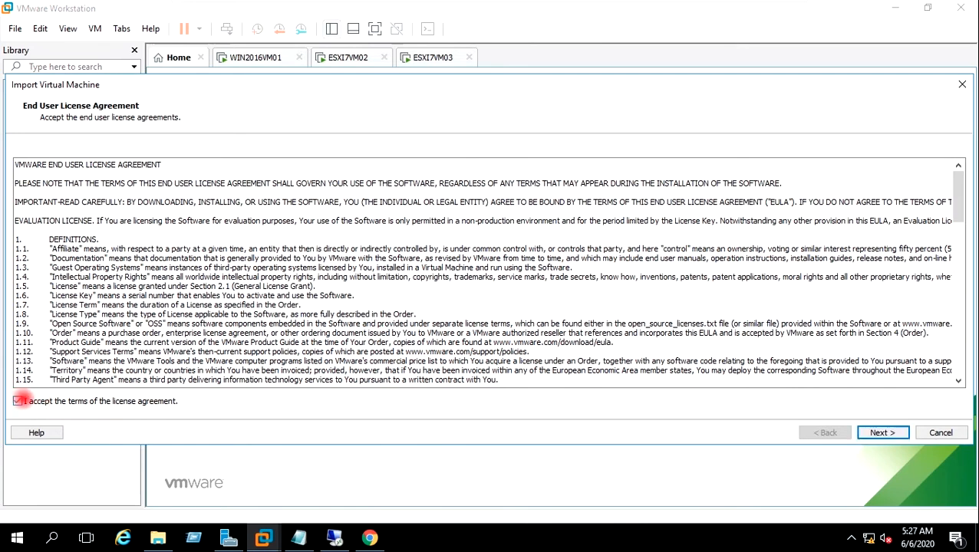
pyautogui.click(882, 433)
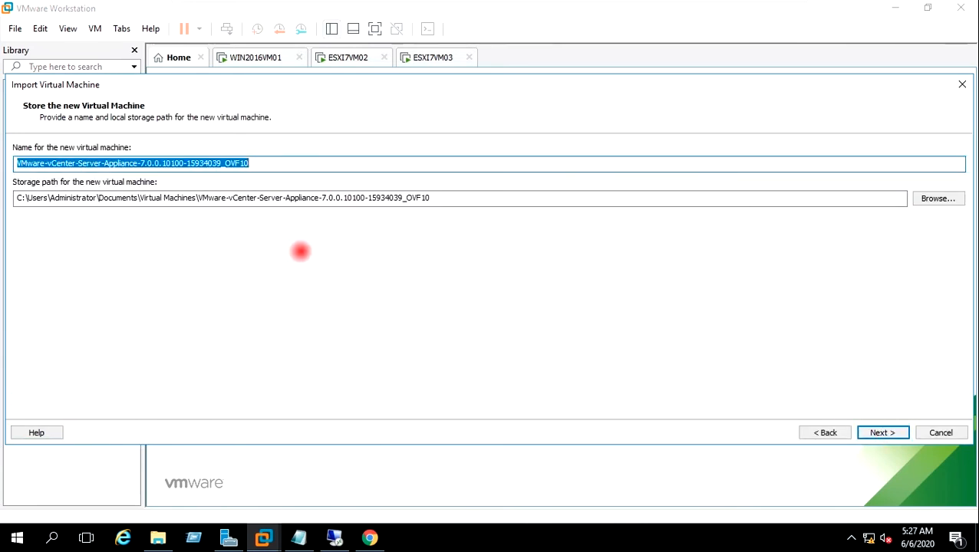
pyautogui.write('V')
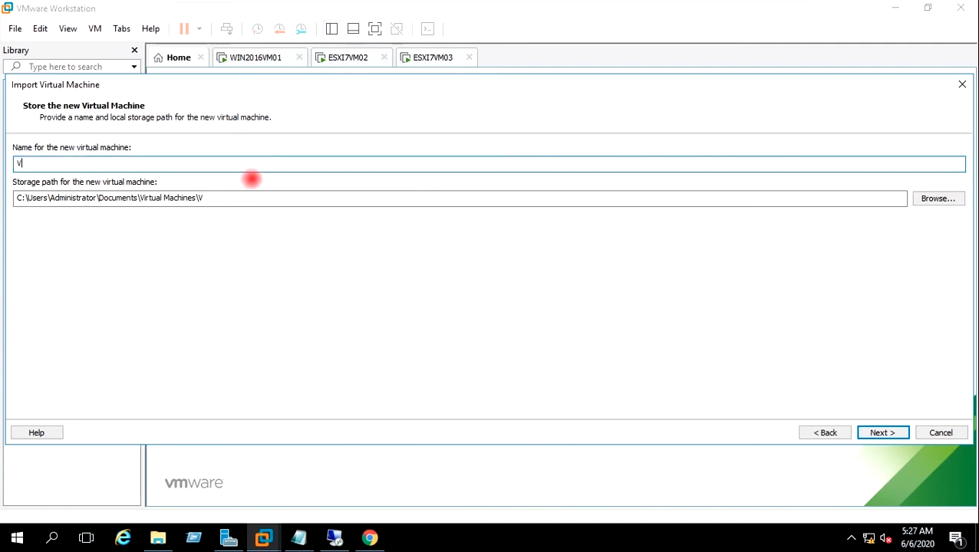
pyautogui.write('CSAVM04')
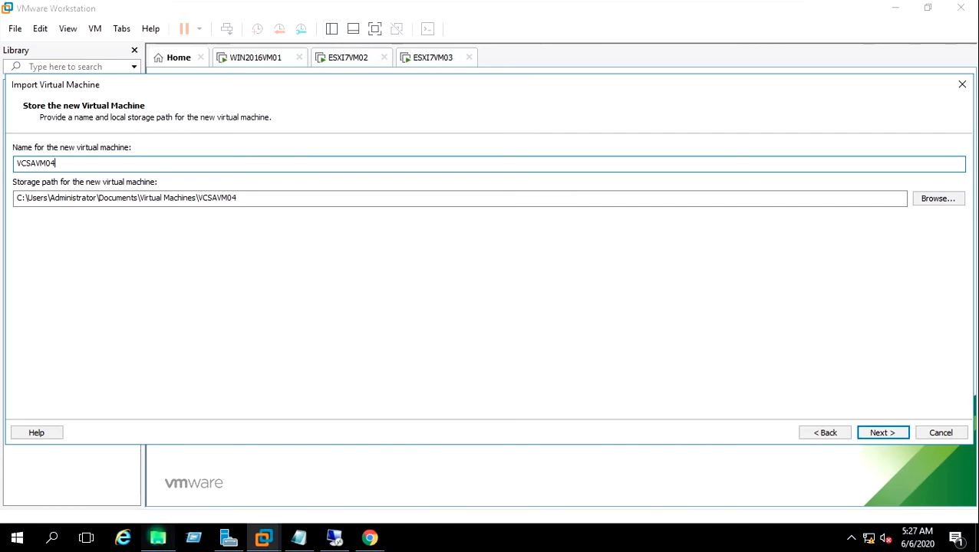
pyautogui.click(158, 537)
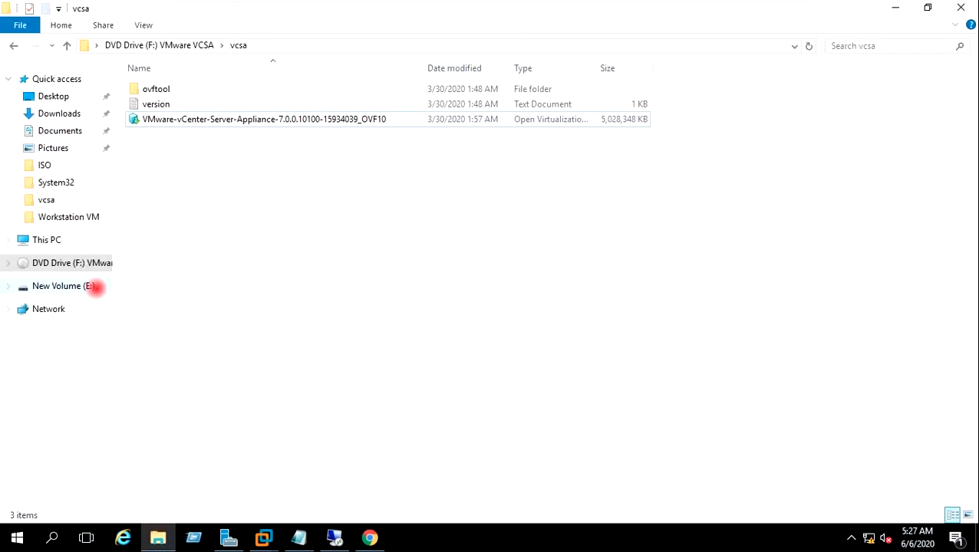
# Step: Open E:\Workstation VM in File Explorer, copy its path, and return to the import wizard
pyautogui.click(77, 286)
pyautogui.doubleClick(191, 107)
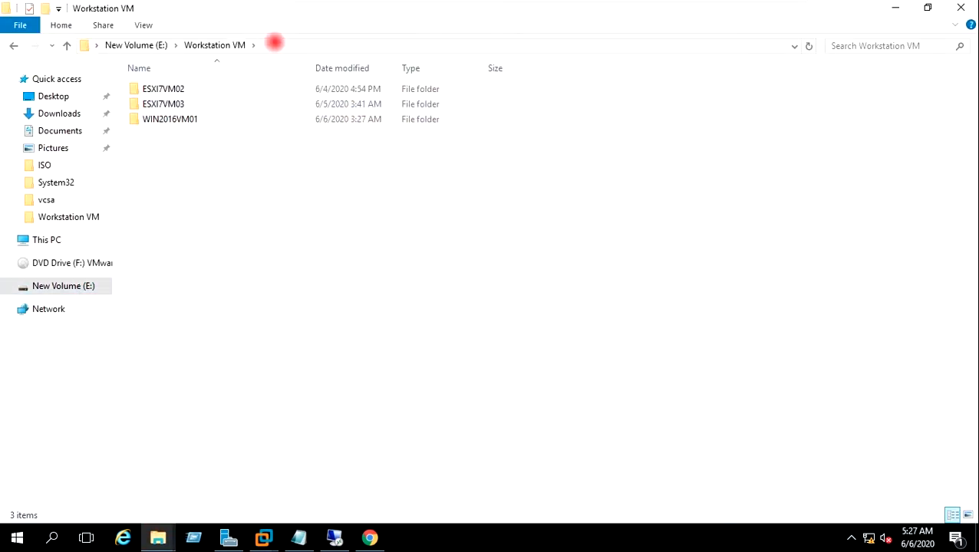
pyautogui.click(274, 42)
pyautogui.hotkey('ctrl', 'c')
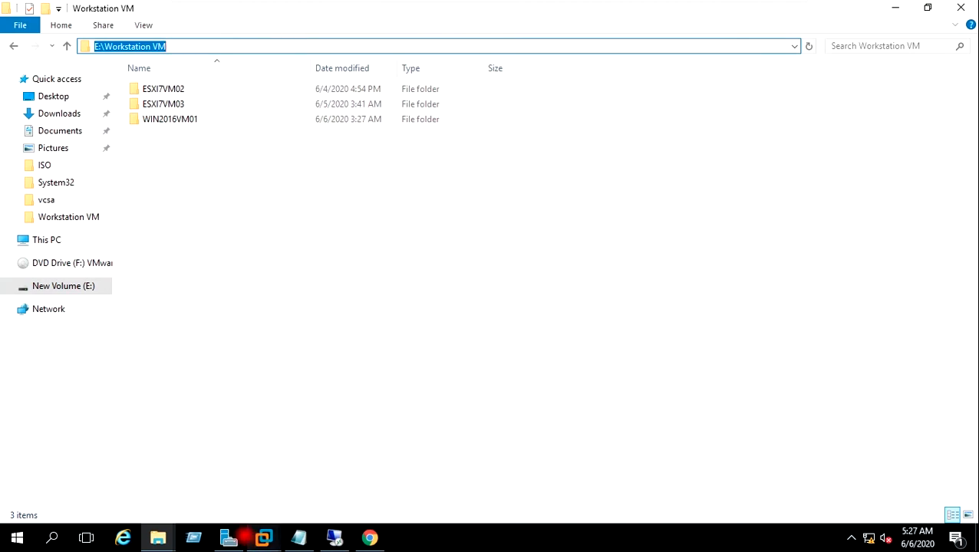
pyautogui.click(263, 537)
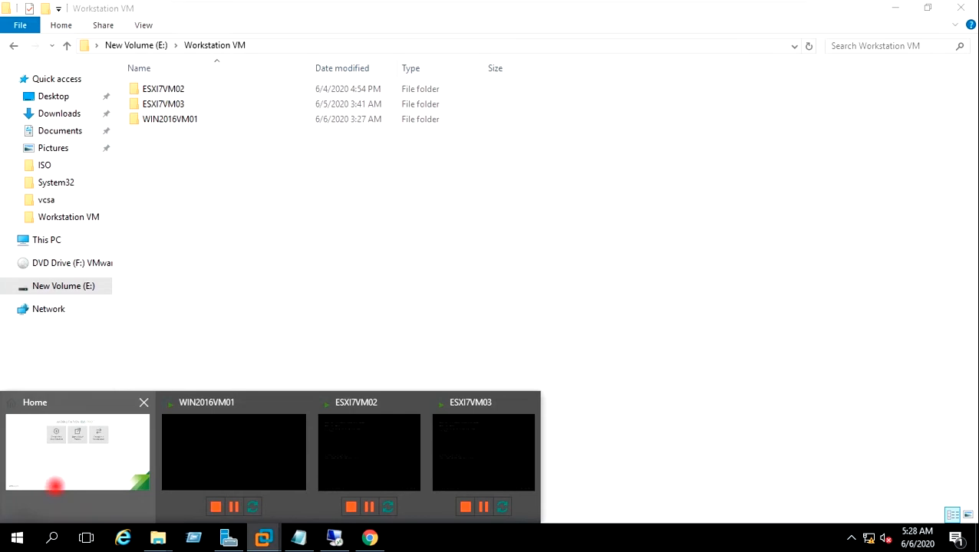
pyautogui.click(56, 488)
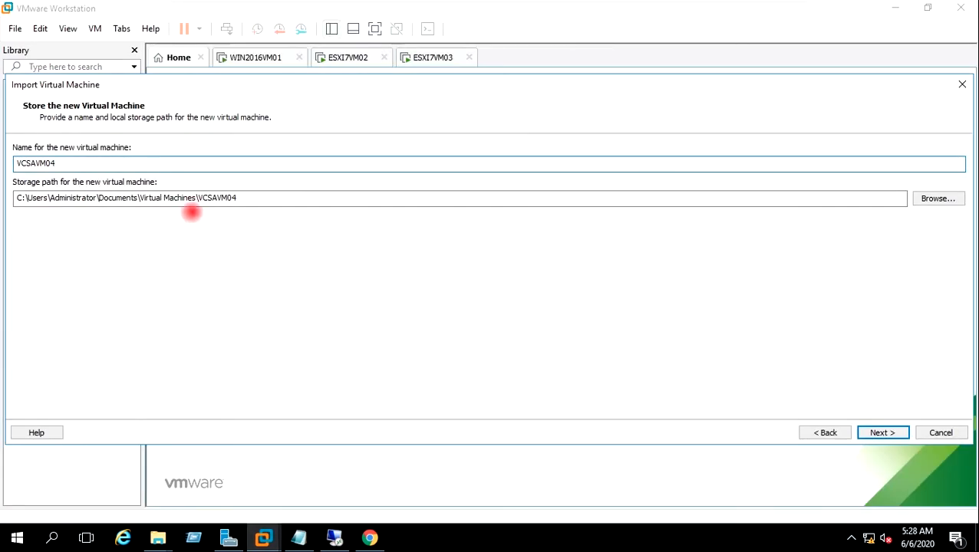
# Step: Replace the default storage folder with the pasted E:\Workstation VM path
pyautogui.moveTo(198, 200); pyautogui.dragTo(19, 201)
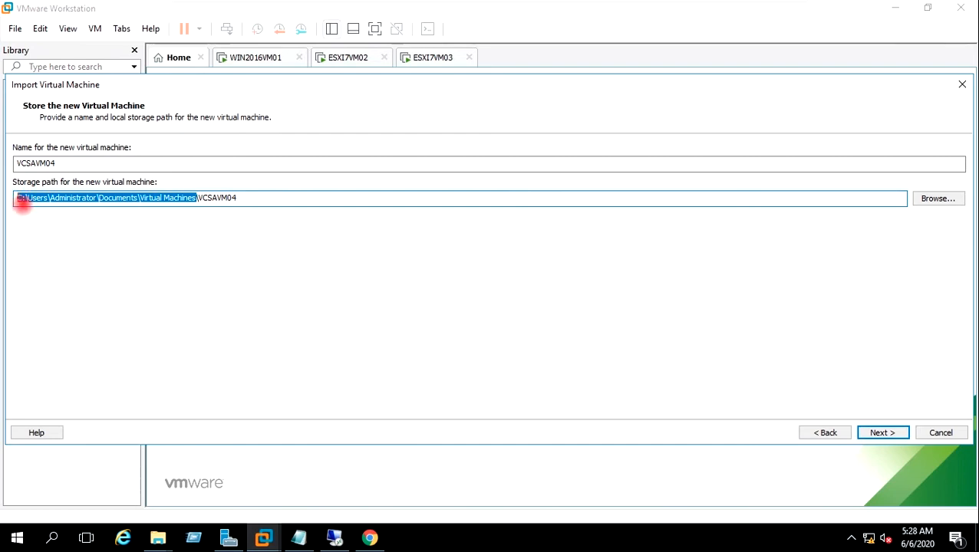
pyautogui.hotkey('ctrl', 'v')
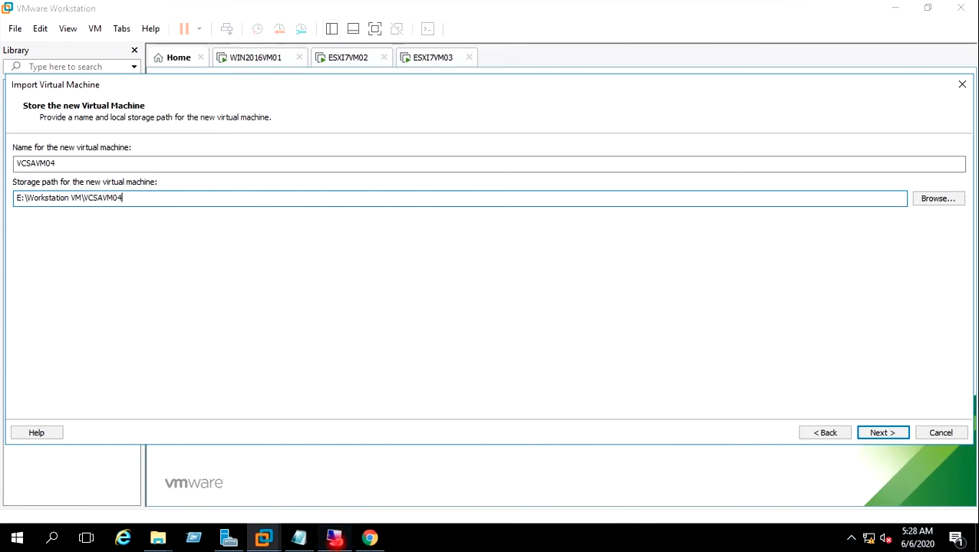
# Step: On the remote DNS server, start a new host record in the VIRTUALTECHBOX.COM zone
pyautogui.moveTo(334, 537)
pyautogui.click(321, 498)
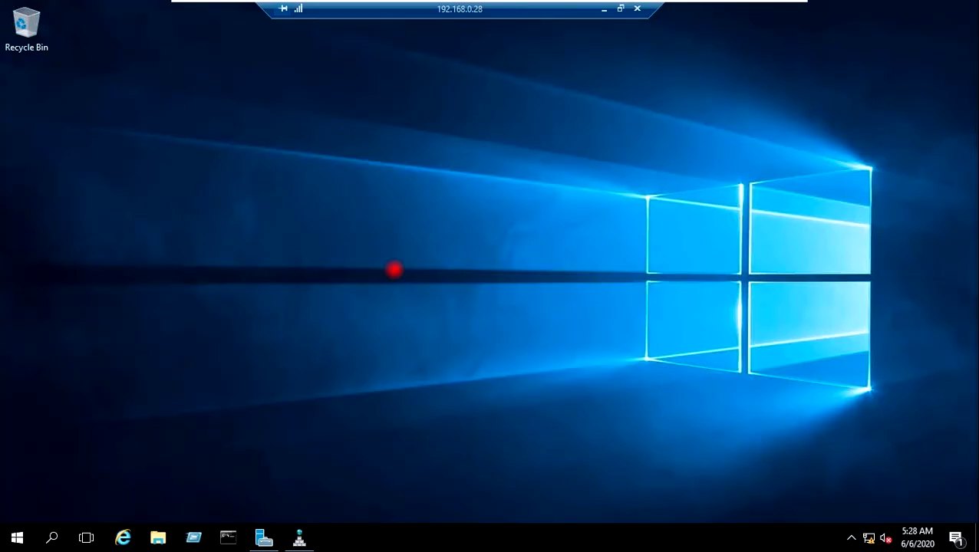
pyautogui.moveTo(299, 539)
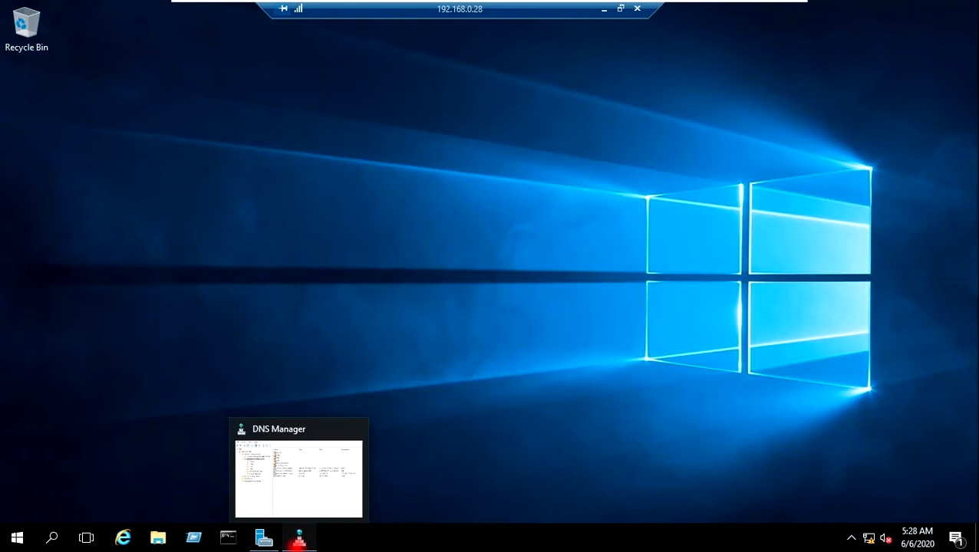
pyautogui.click(299, 539)
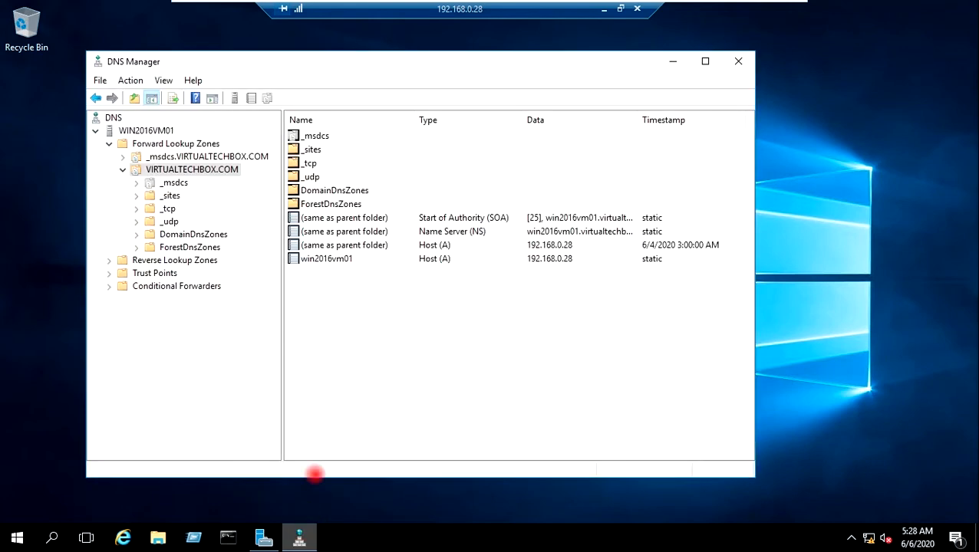
pyautogui.rightClick(202, 171)
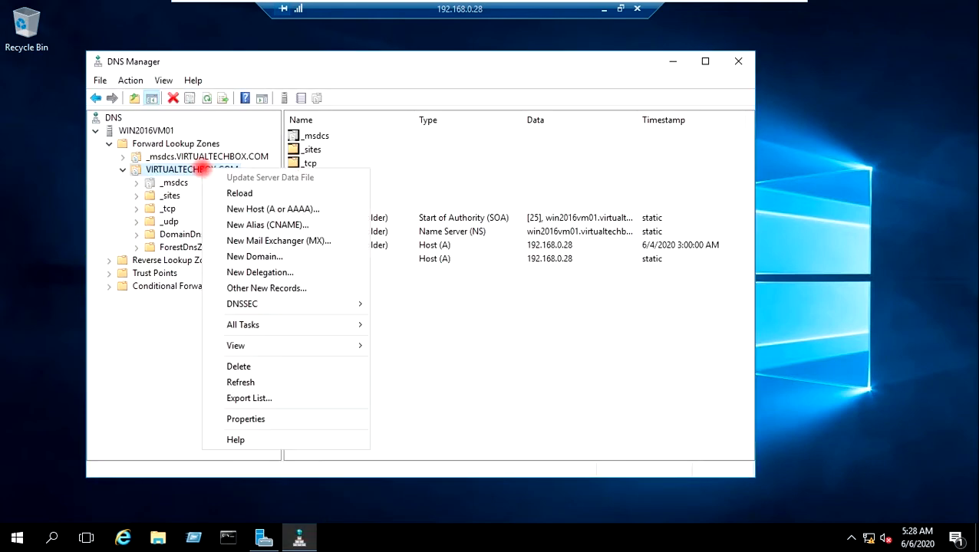
pyautogui.click(227, 207)
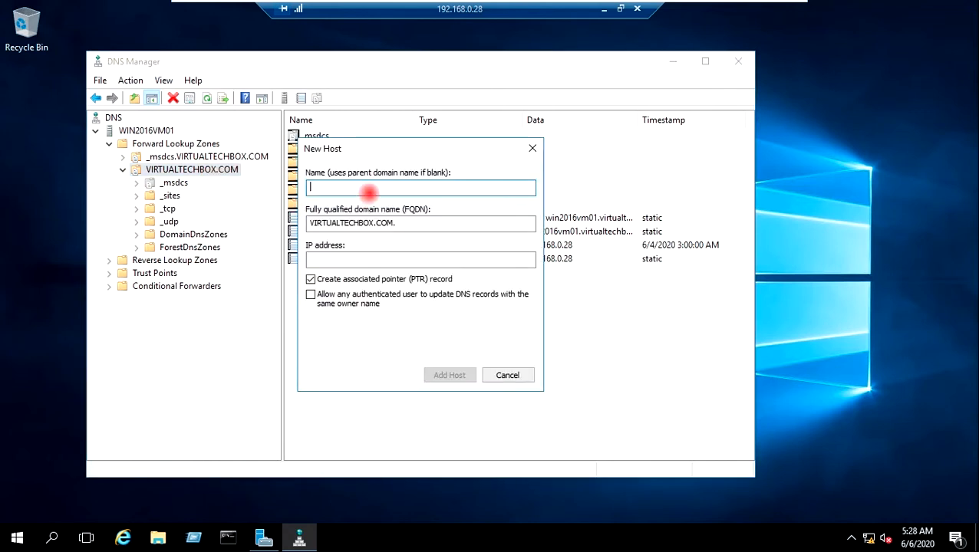
# Step: Add host VCSAVM04 at 192.168.0.111, then minimize the remote desktop
pyautogui.write('VCSA')
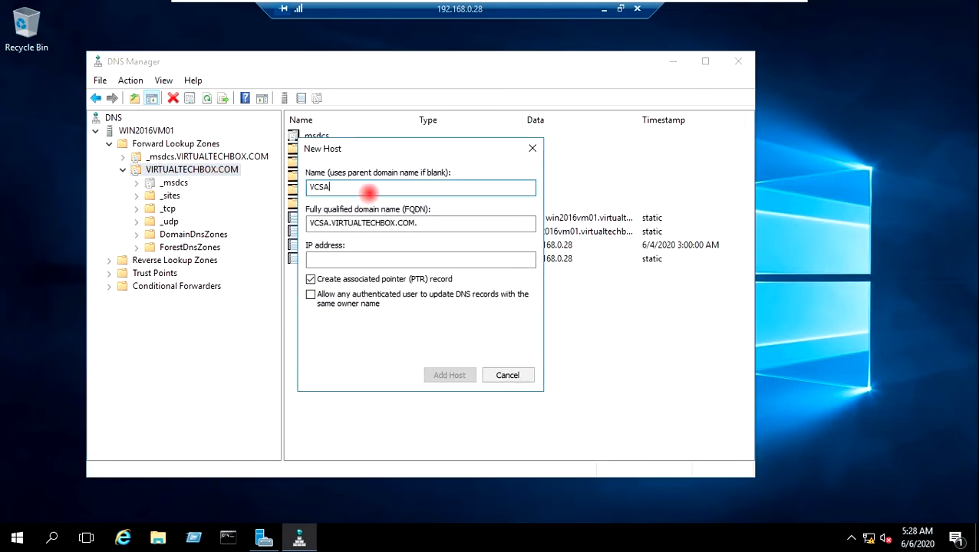
pyautogui.write('VM')
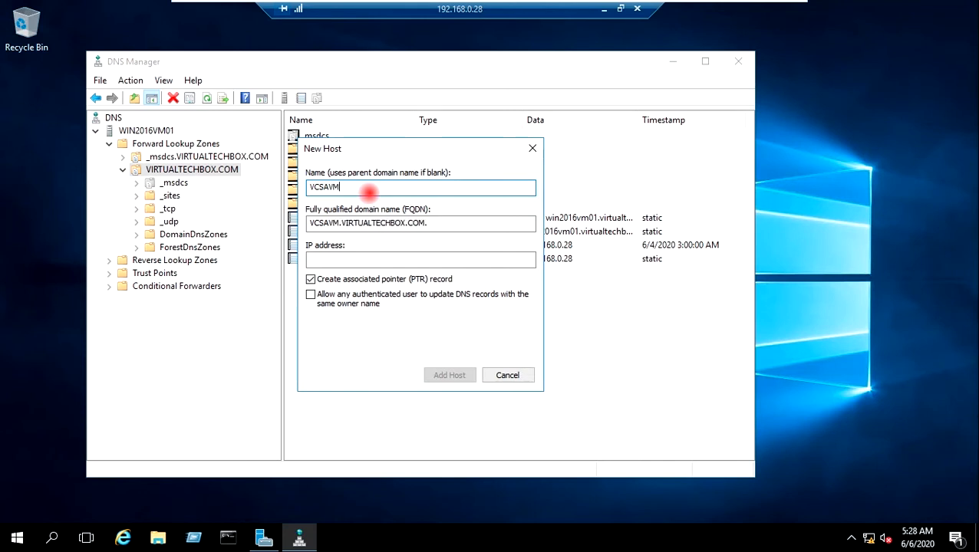
pyautogui.write('04')
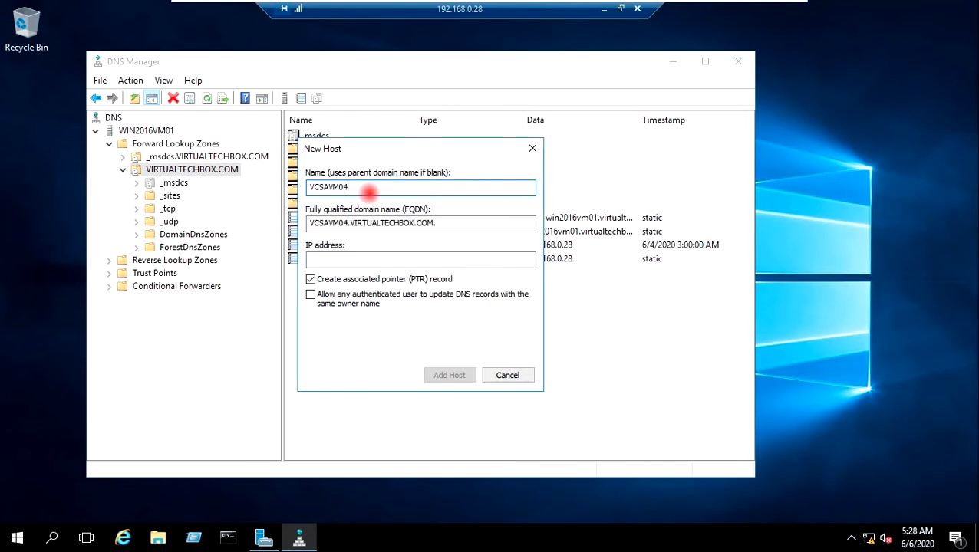
pyautogui.click(371, 260)
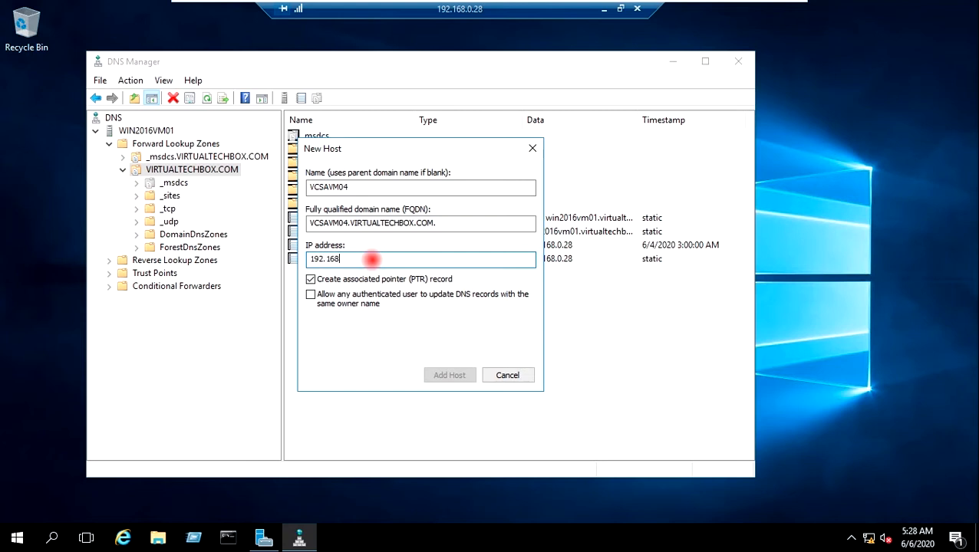
pyautogui.write('192.168.0.111')
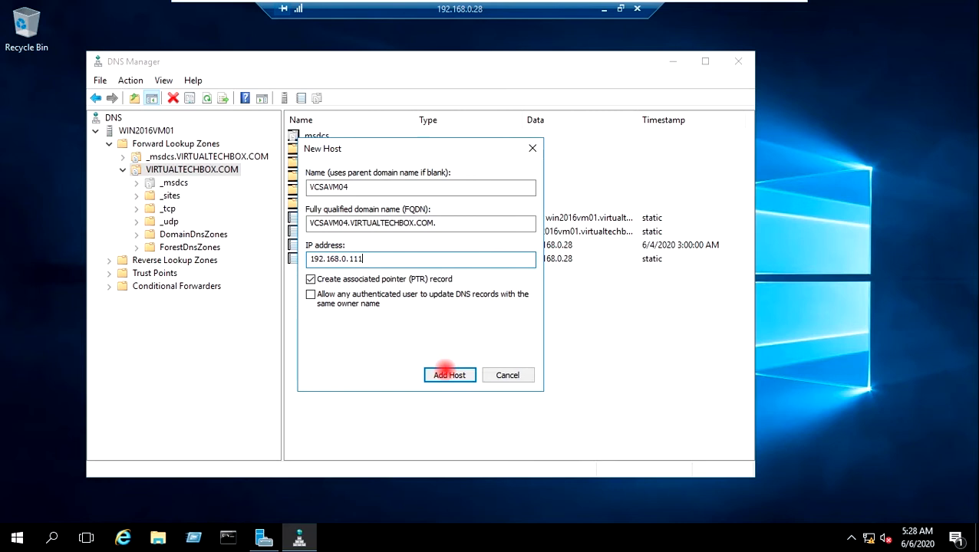
pyautogui.click(445, 372)
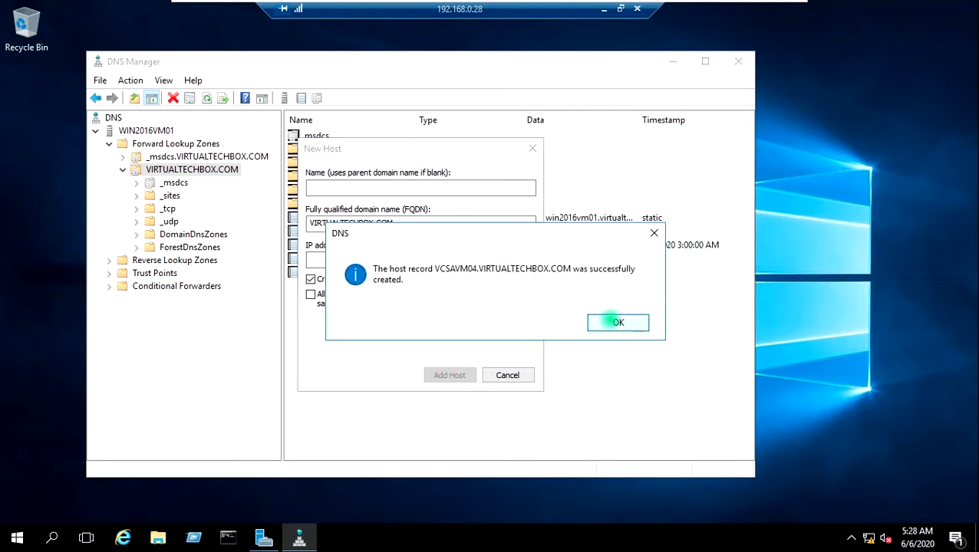
pyautogui.click(618, 323)
pyautogui.click(507, 375)
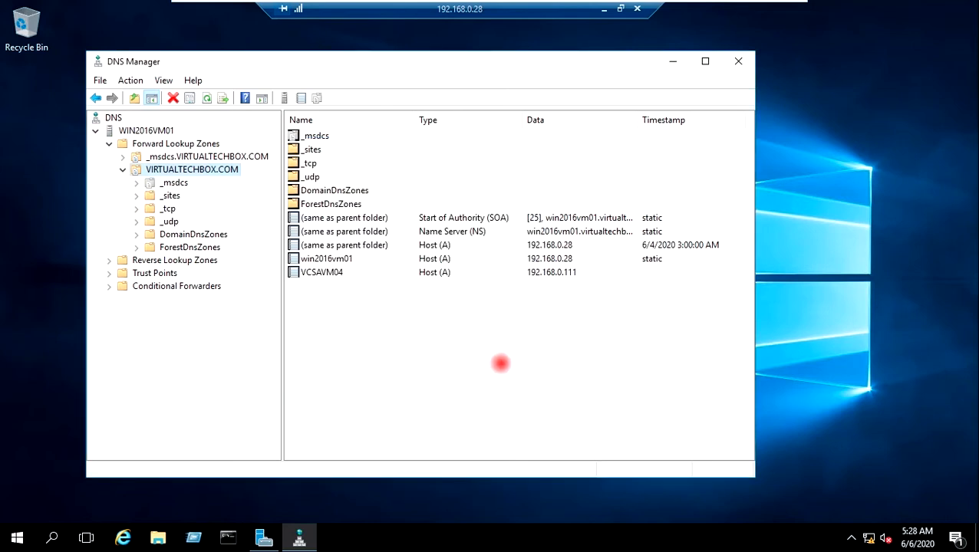
pyautogui.click(604, 9)
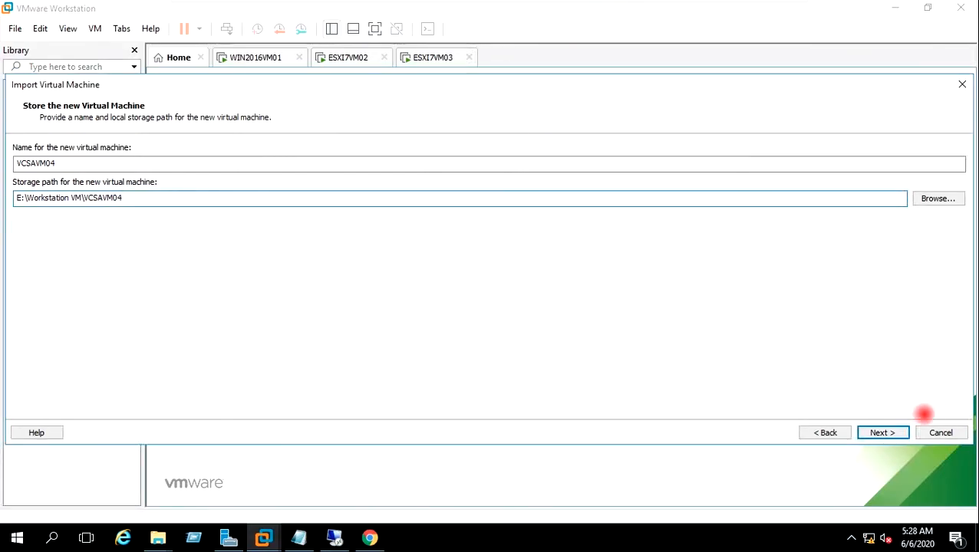
# Step: Keep the Tiny deployment size and set IPv4, static mode, IP 192.168.0.111, prefix 255.255.255.0
pyautogui.click(890, 432)
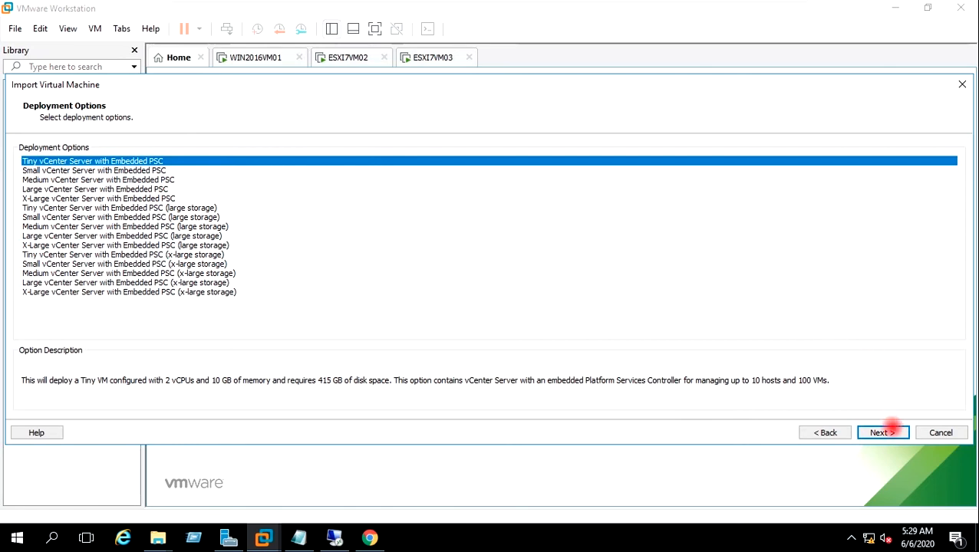
pyautogui.click(886, 431)
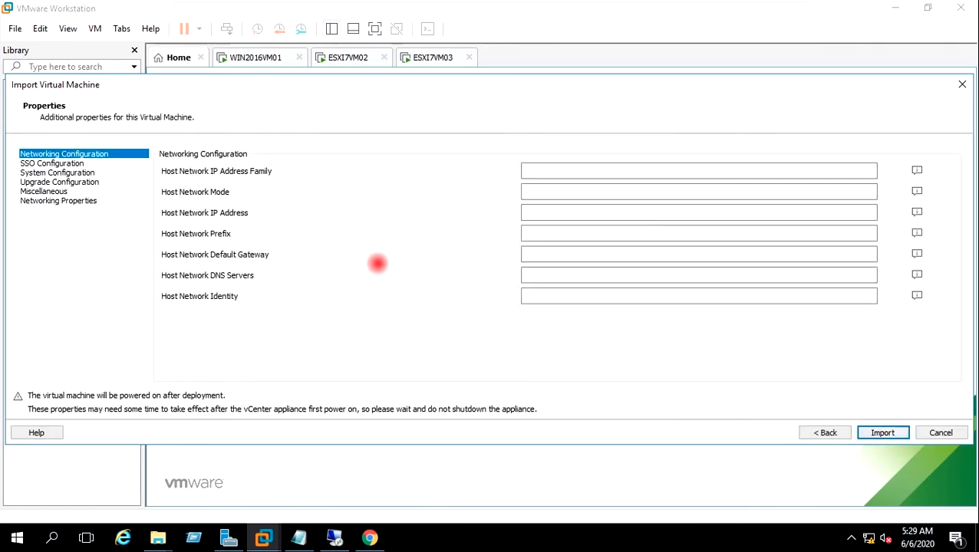
pyautogui.click(567, 168)
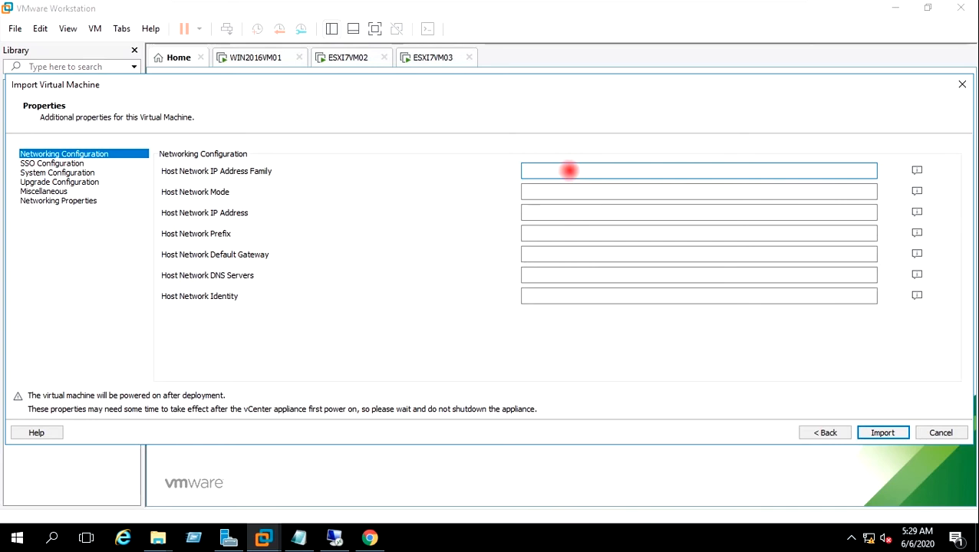
pyautogui.write('pv4')
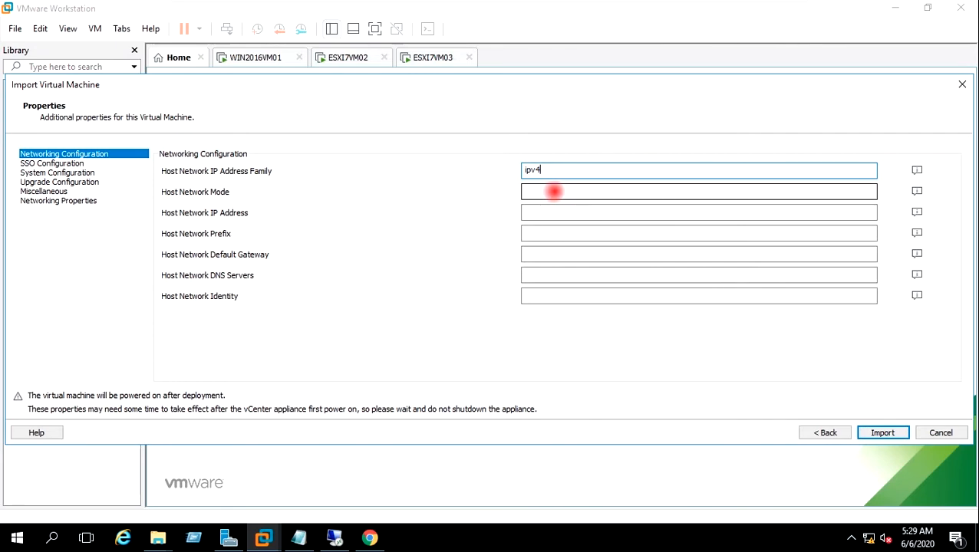
pyautogui.click(554, 192)
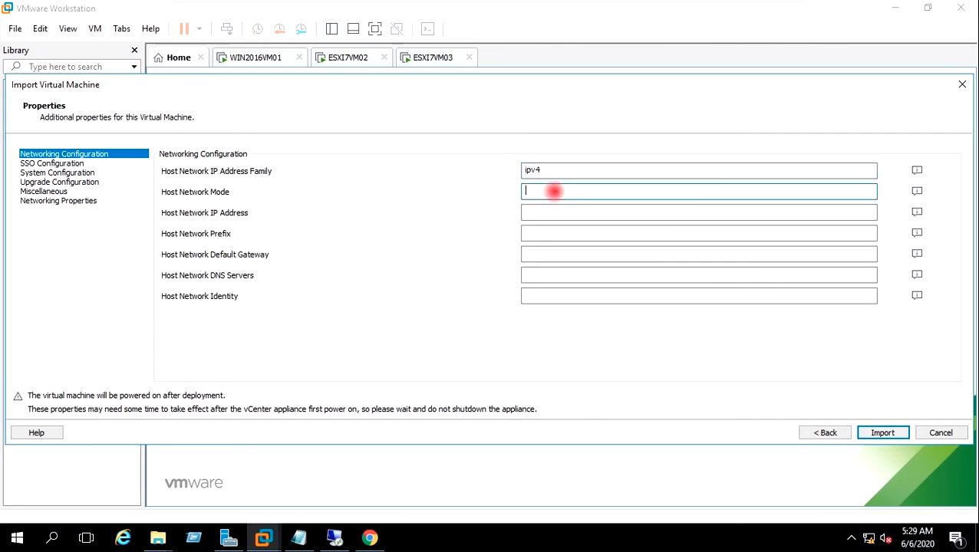
pyautogui.write('static')
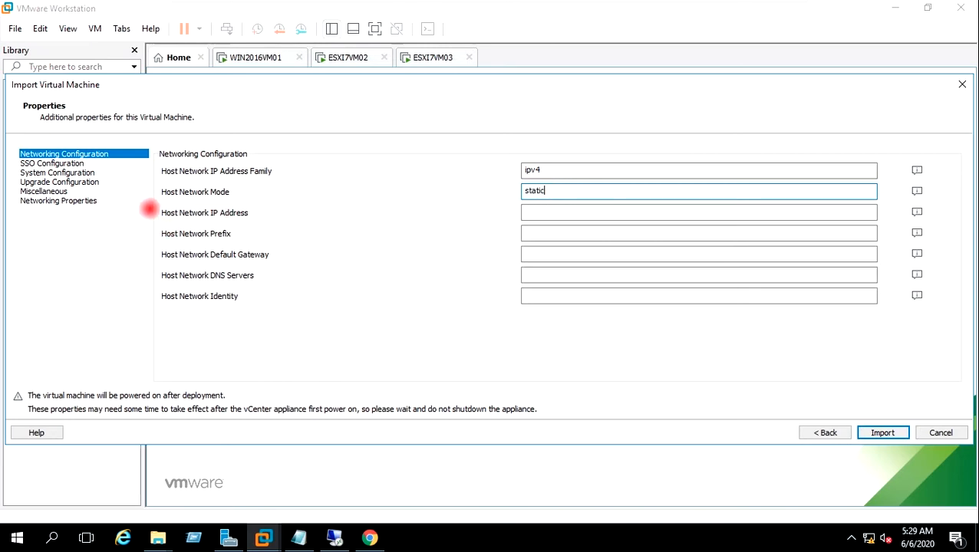
pyautogui.click(547, 214)
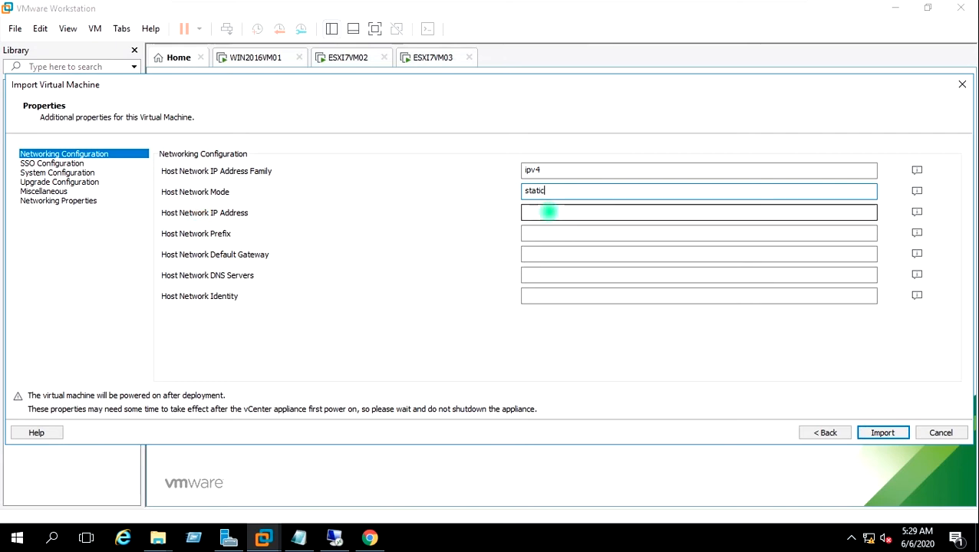
pyautogui.write('192')
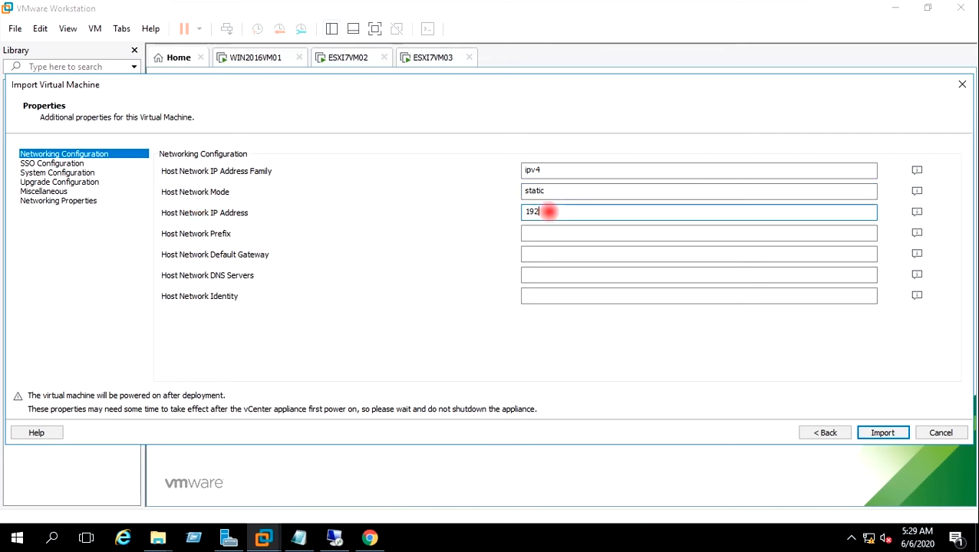
pyautogui.write('.168.0.111')
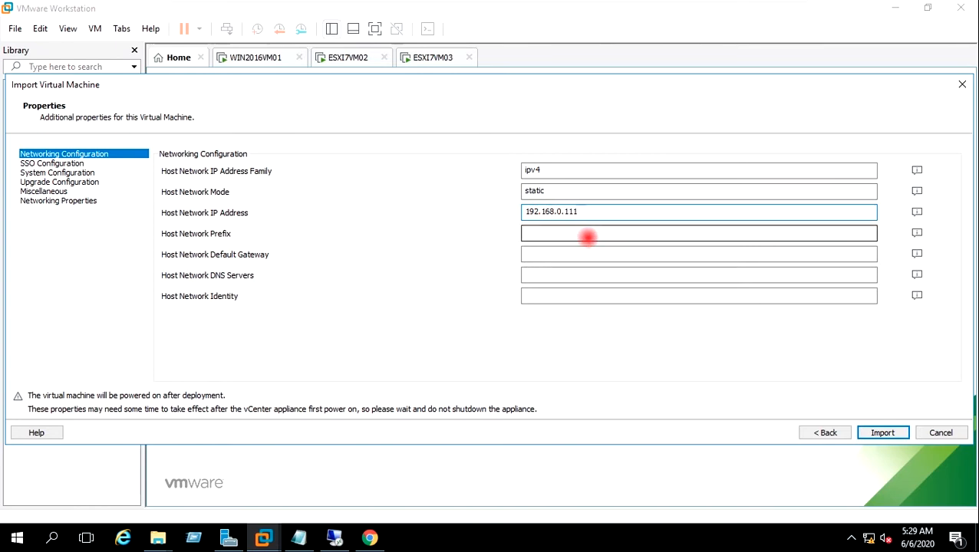
pyautogui.click(587, 238)
pyautogui.write('255.')
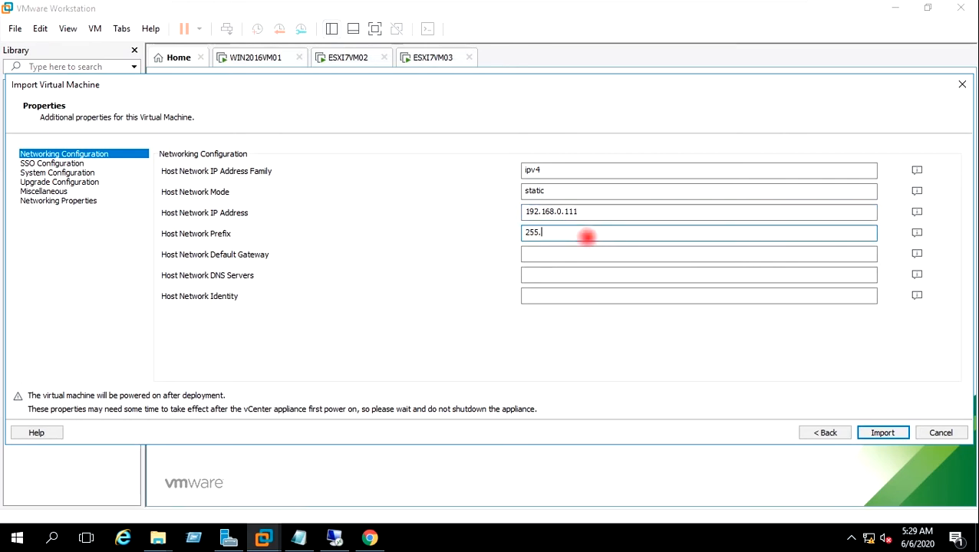
pyautogui.write('255.255.0')
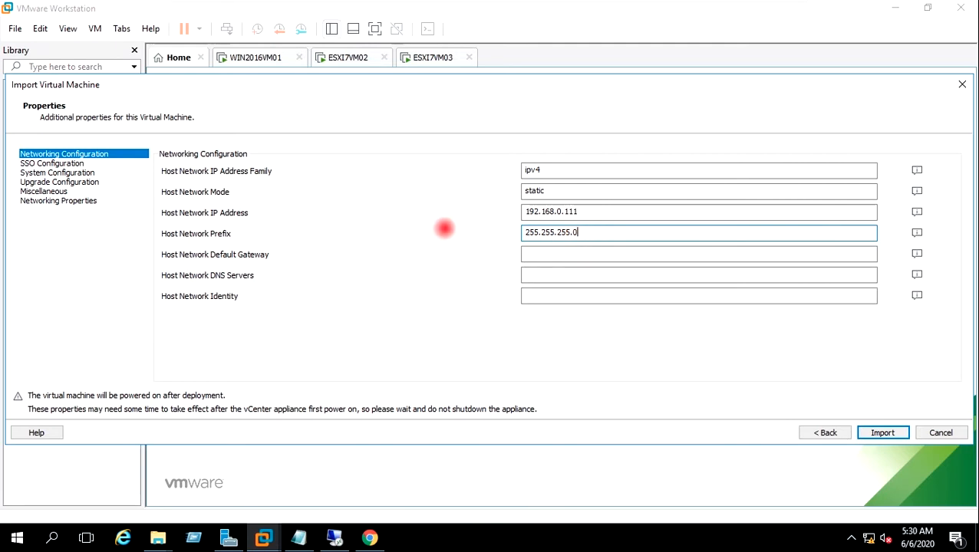
# Step: Enter gateway 192.168.0.38, DNS 192.168.0.28 and identity VCSAVM04.VIRTUALTECHBOX.COM
pyautogui.click(625, 257)
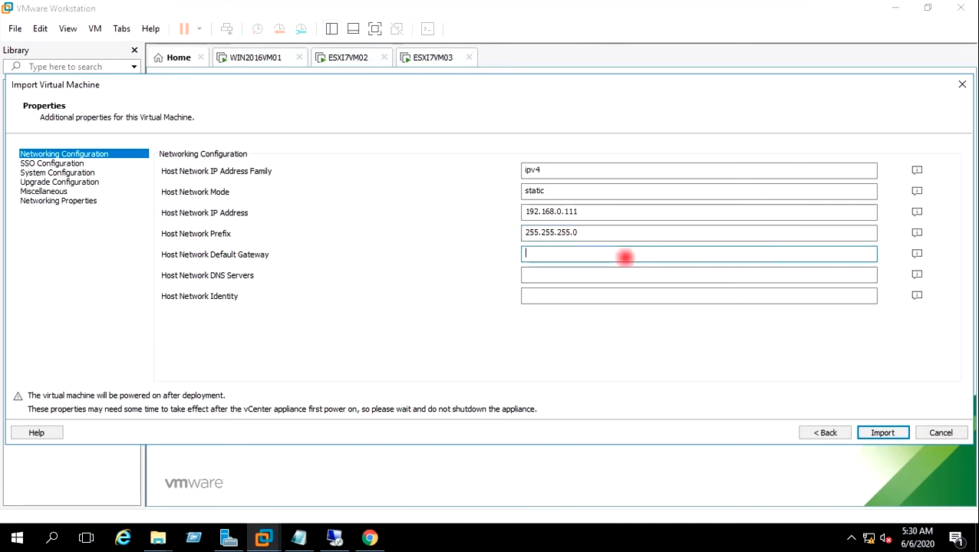
pyautogui.write('192.,')
pyautogui.click(604, 251)
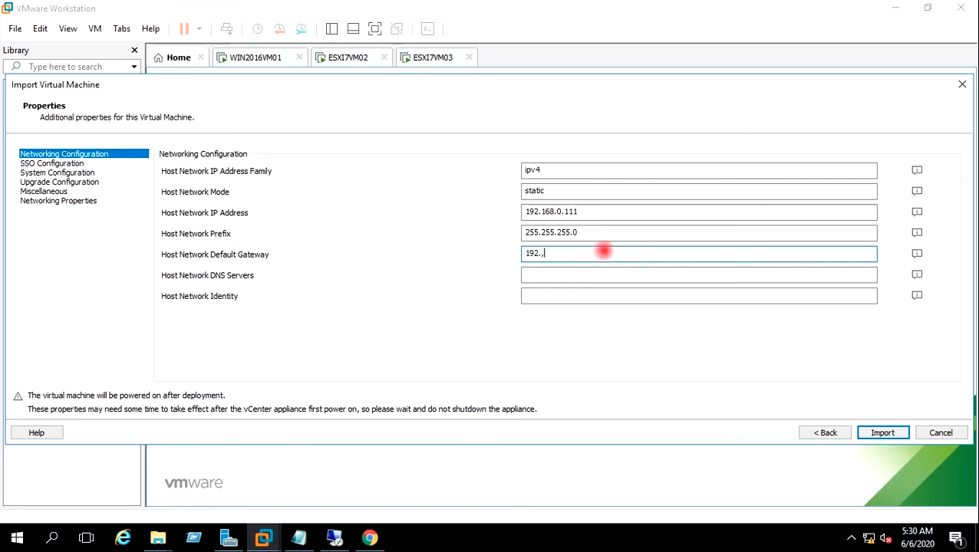
pyautogui.write('1')
pyautogui.press('BackSpace')
pyautogui.press('BackSpace')
pyautogui.write('168.0')
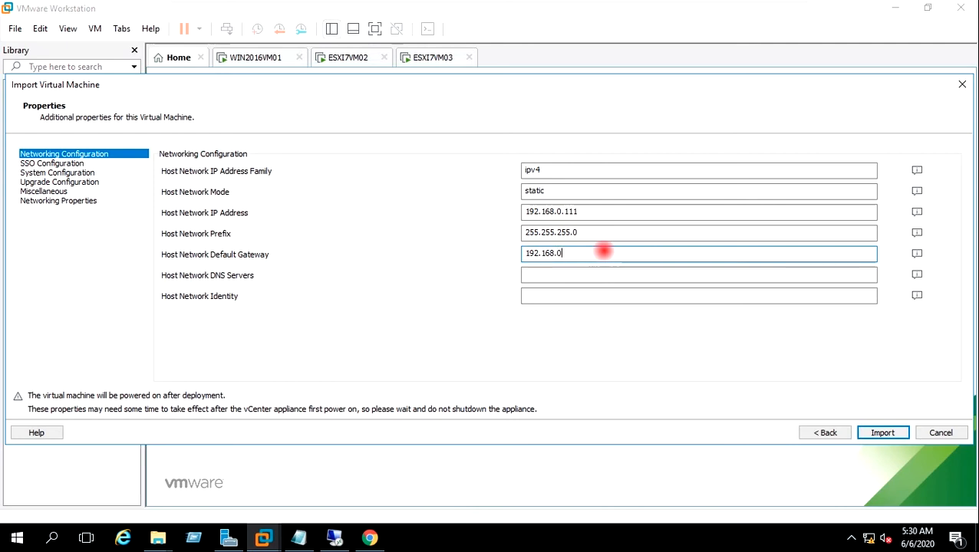
pyautogui.write('.2')
pyautogui.write('8')
pyautogui.click(565, 274)
pyautogui.click(591, 253)
pyautogui.press('BackSpace')
pyautogui.press('BackSpace')
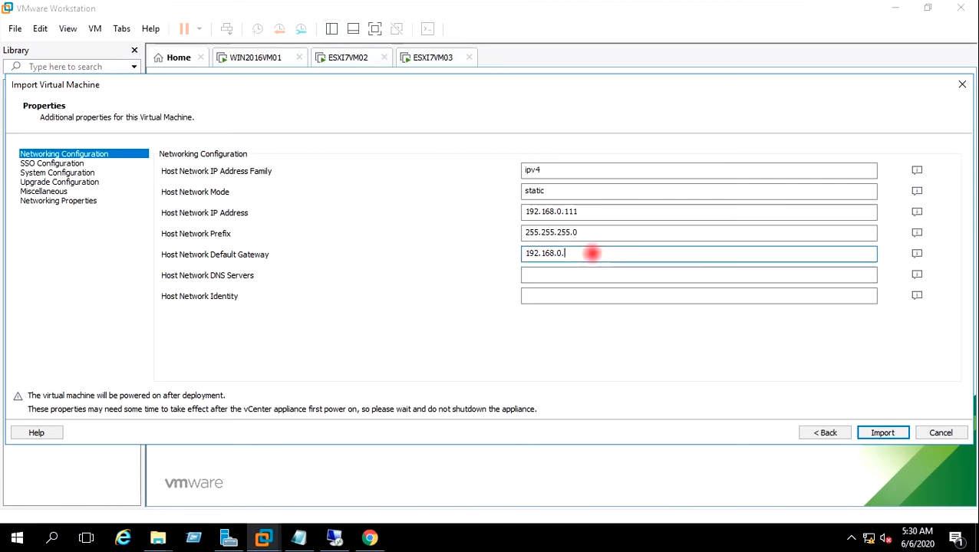
pyautogui.write('38')
pyautogui.click(605, 274)
pyautogui.write('192.168.0.28')
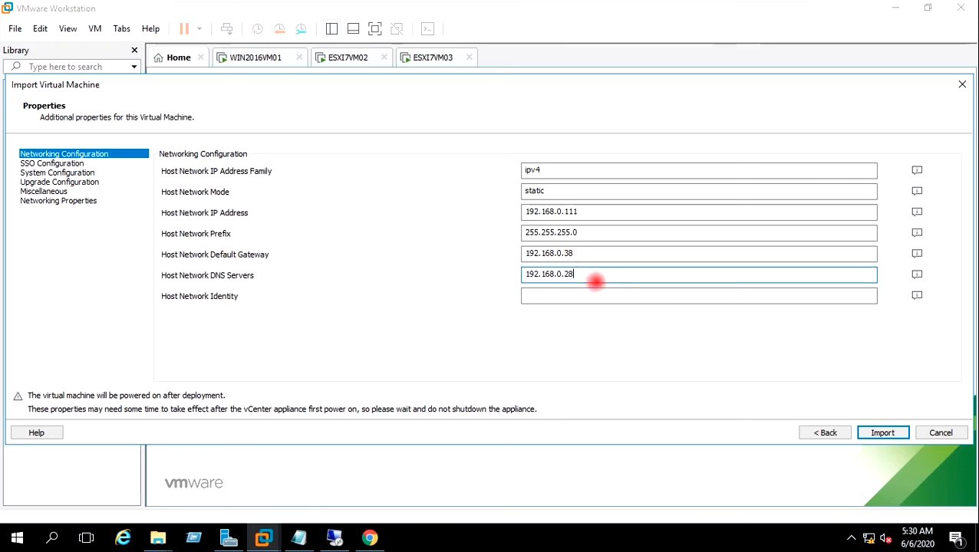
pyautogui.click(554, 292)
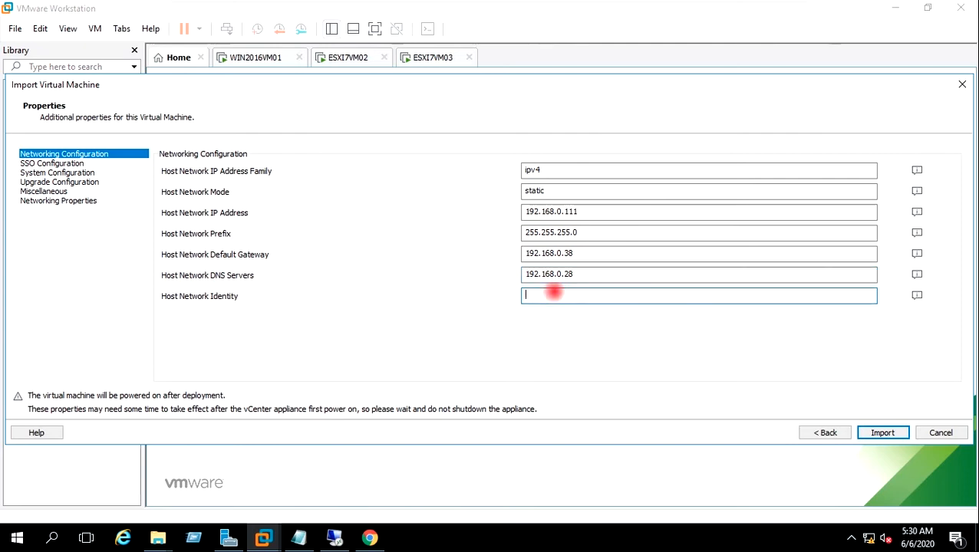
pyautogui.write('VCSAVM04')
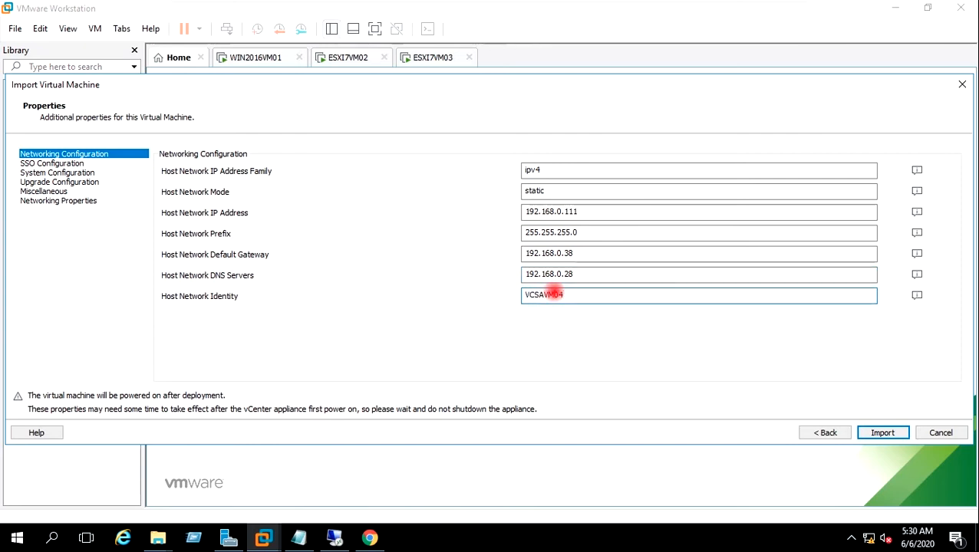
pyautogui.write('.VIRTUALTECHBOX.COM')
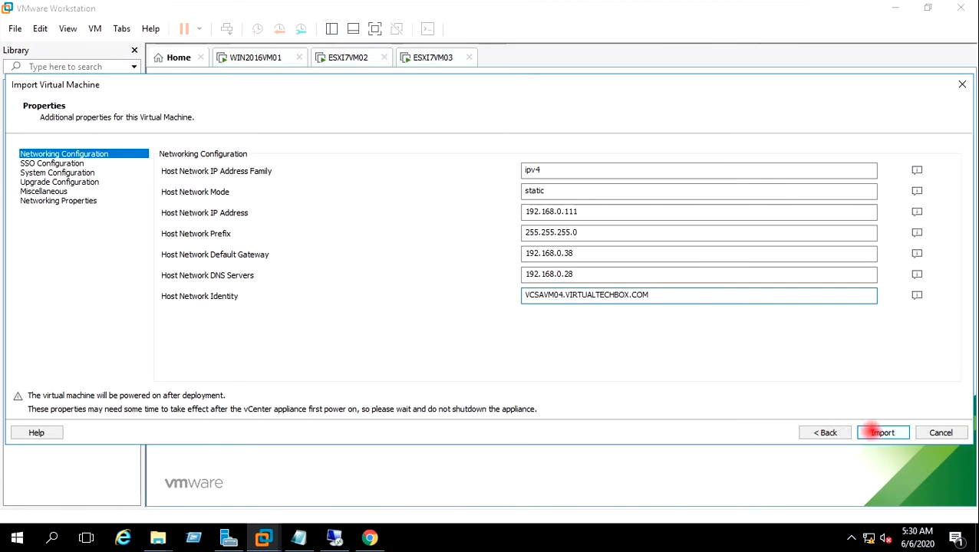
# Step: Import the VCSAVM04 appliance and power it on despite the degraded-performance warning
pyautogui.click(879, 432)
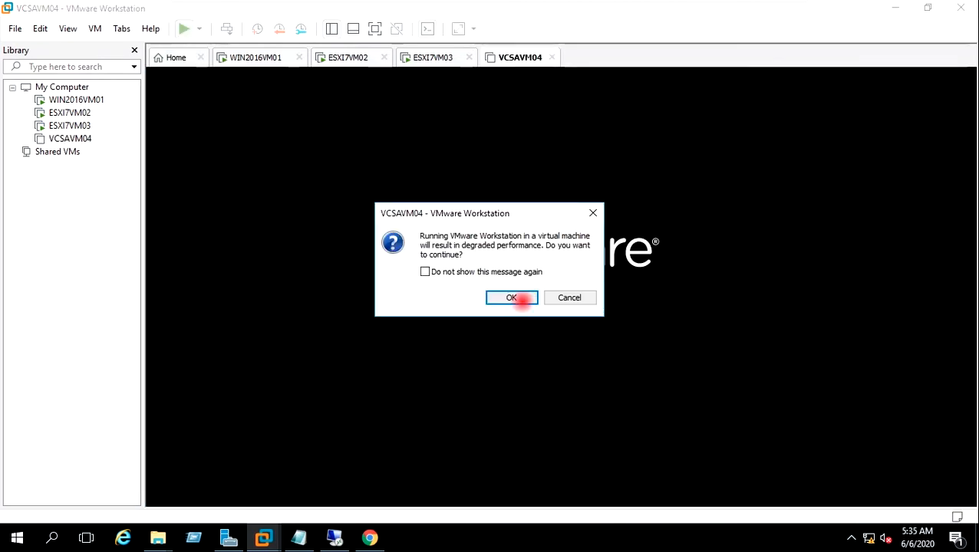
pyautogui.click(521, 300)
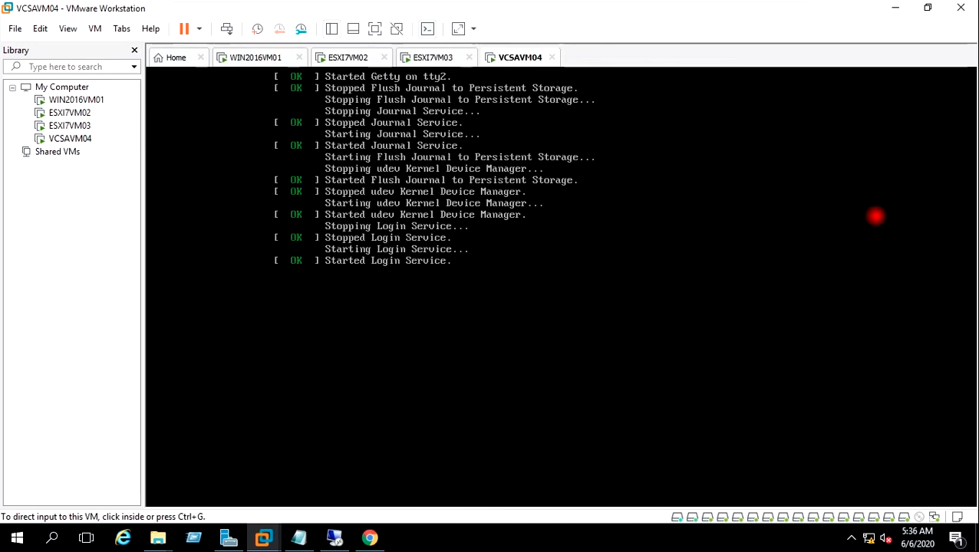
# Step: Log in as root at the VCSAVM04 console's localhost prompt
pyautogui.click(647, 184)
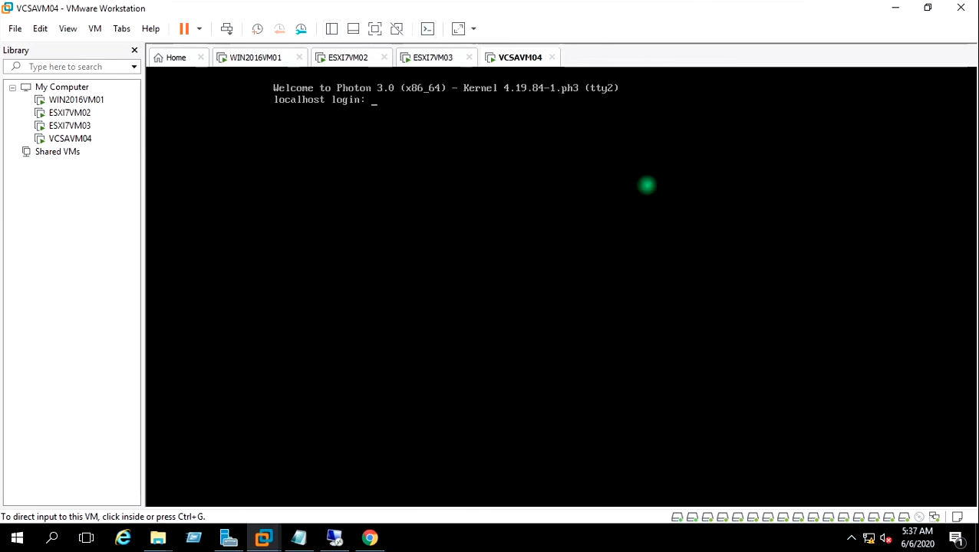
pyautogui.write('root')
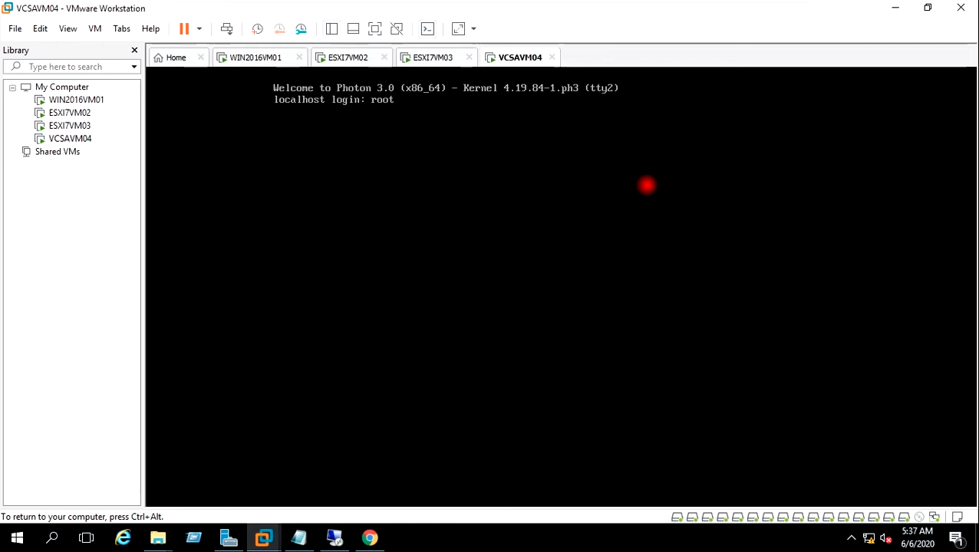
pyautogui.press('Return')
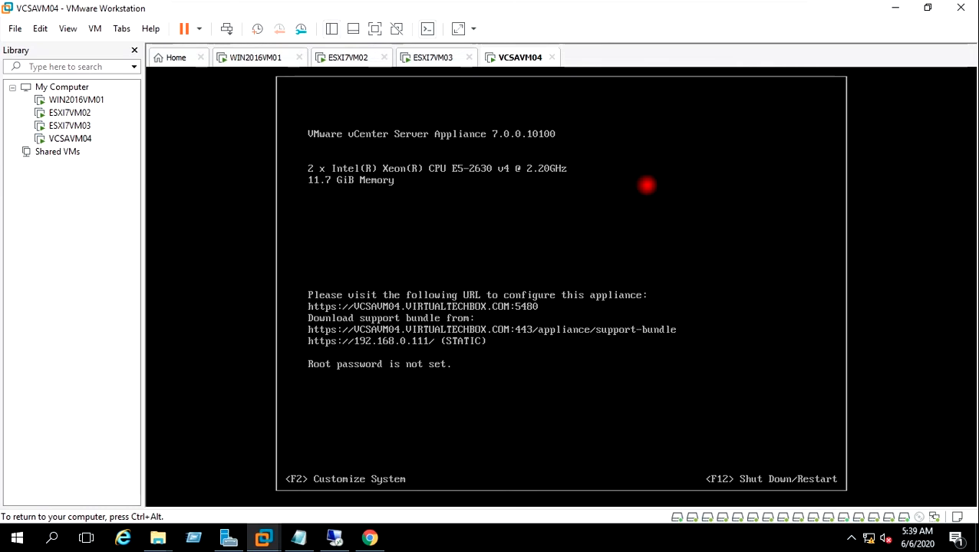
# Step: Set and confirm a new VCSAVM04 root password in System Customization, then exit it
pyautogui.click(546, 188)
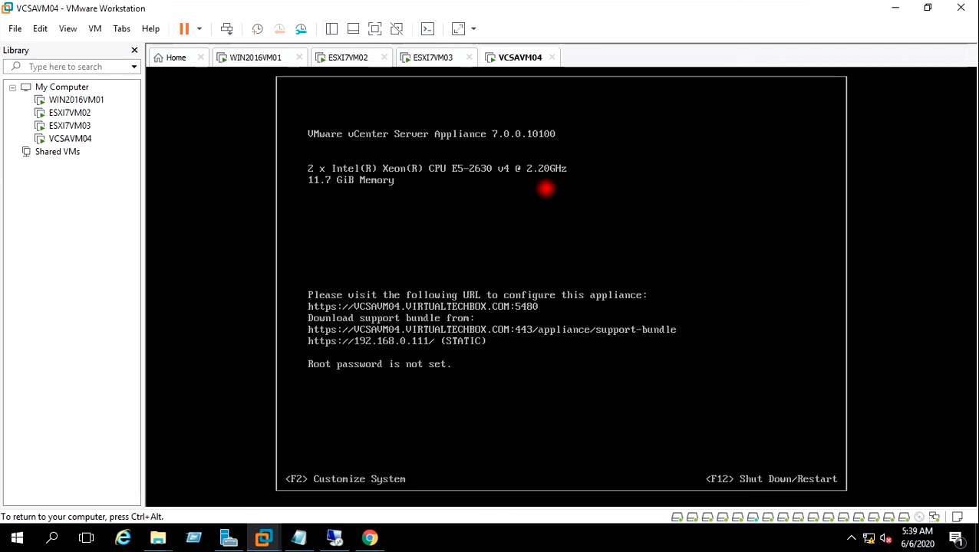
pyautogui.press('F2')
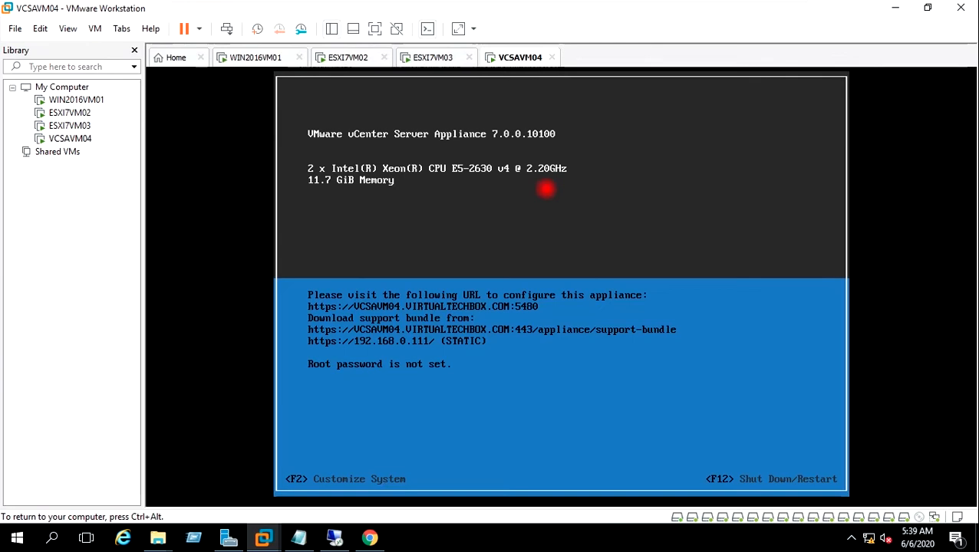
pyautogui.press('F2')
pyautogui.write('*******')
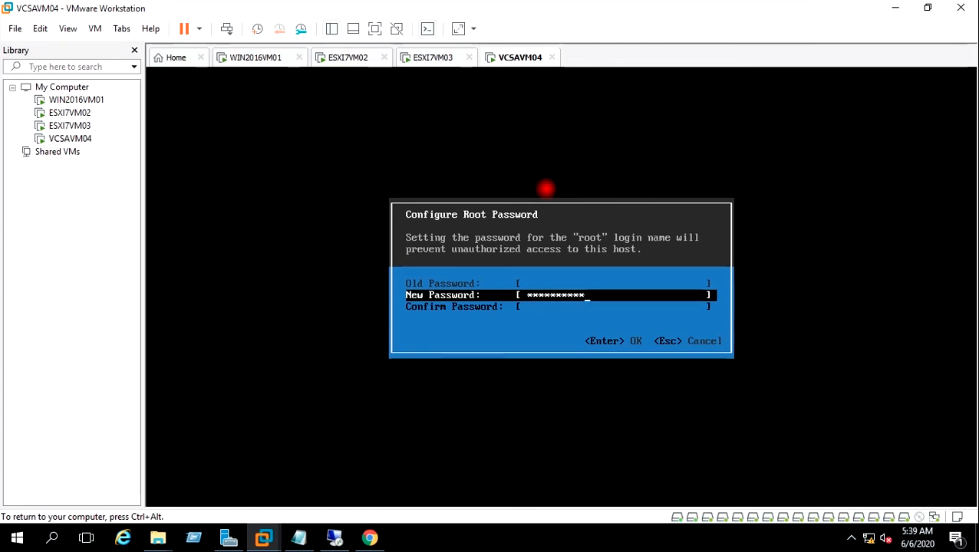
pyautogui.press('Down')
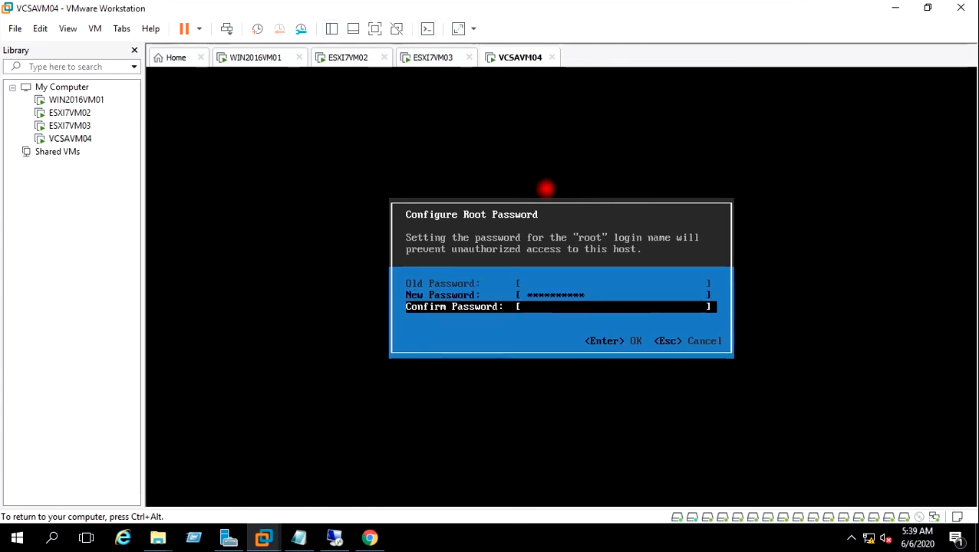
pyautogui.write('**********')
pyautogui.press('Return')
pyautogui.press('Escape')
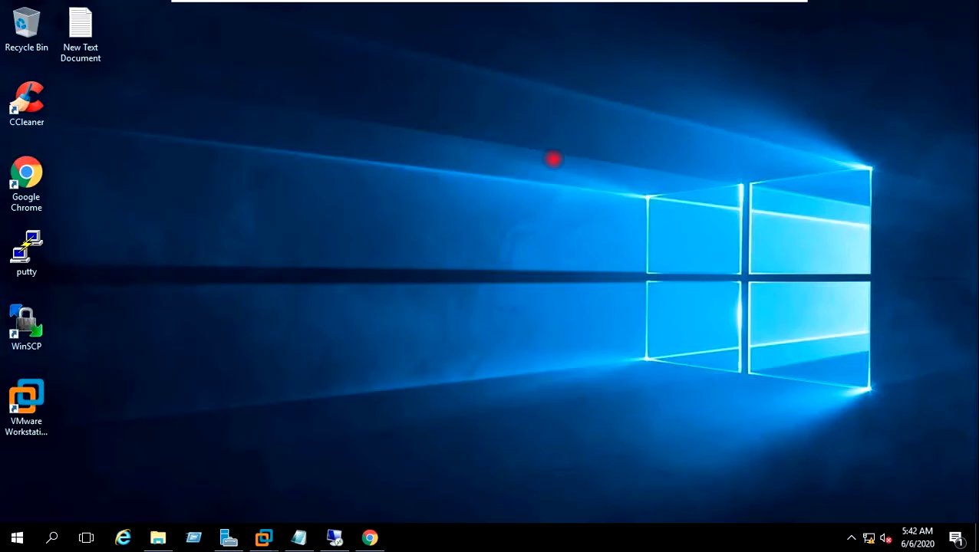
# Step: Open Command Prompt and run ipconfig to confirm the host's IPv4 address 192.168.0.38
pyautogui.press('super+r')
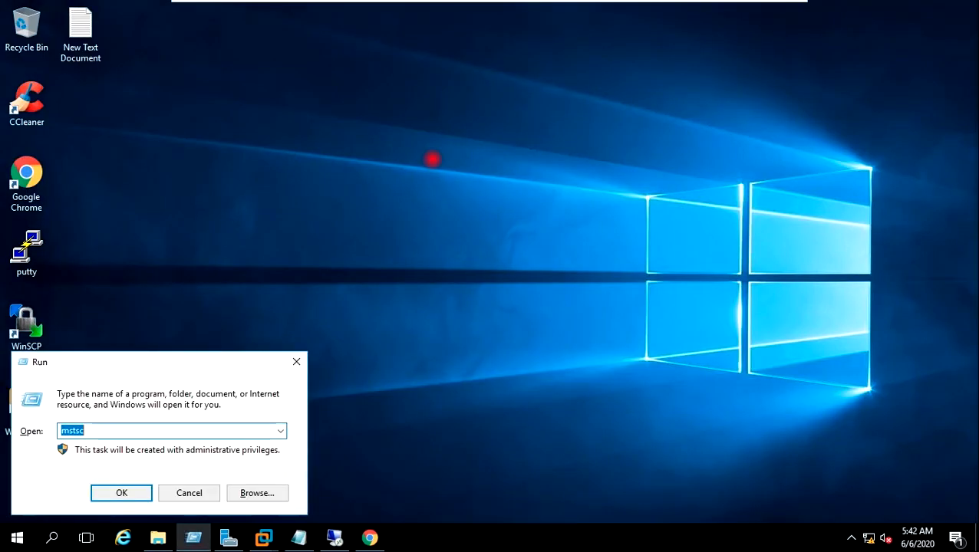
pyautogui.write('c')
pyautogui.press('Return')
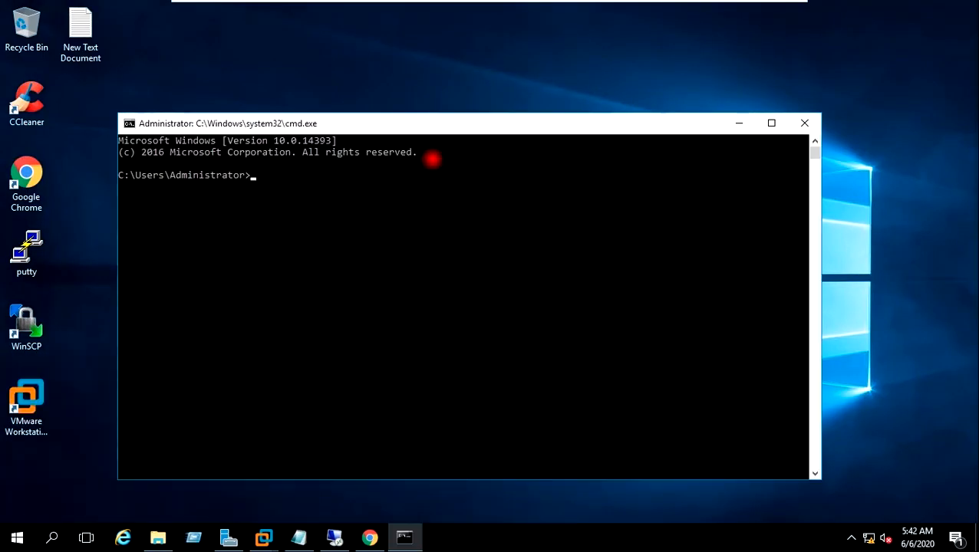
pyautogui.write('ipconfig')
pyautogui.press('Return')
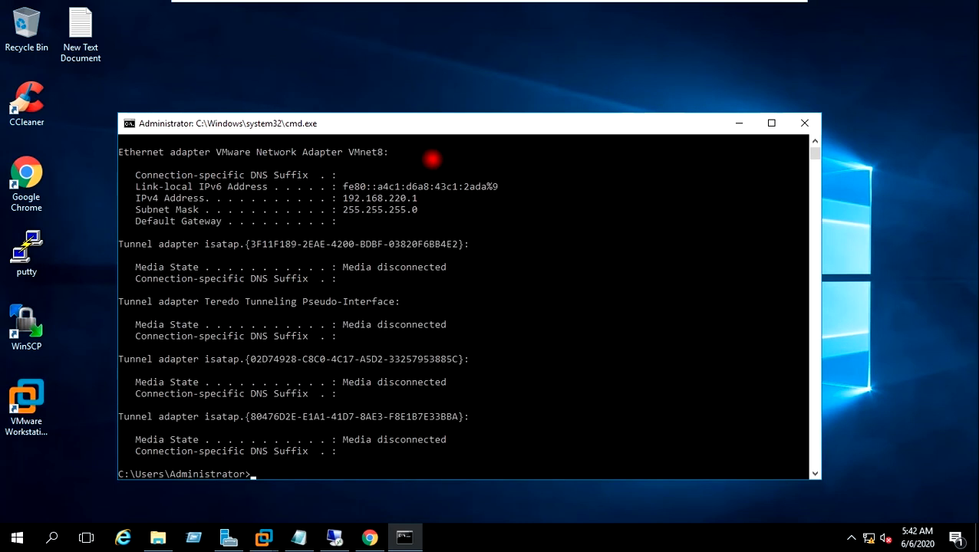
pyautogui.scroll(1, 446, 269)
pyautogui.scroll(-1, 446, 268)
# Step: Run hostname, copy WinServer2016, and close Command Prompt
pyautogui.write('ostname')
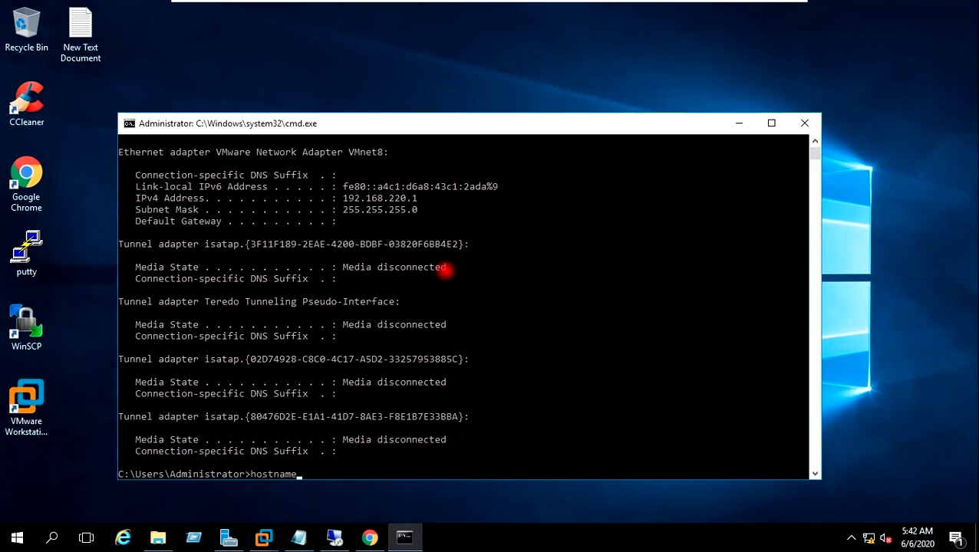
pyautogui.press('Return')
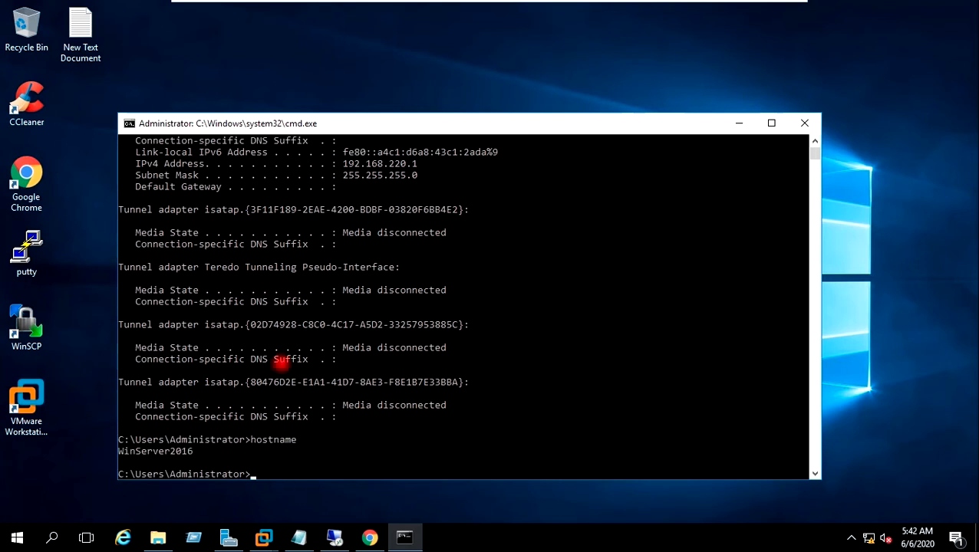
pyautogui.moveTo(119, 453); pyautogui.dragTo(198, 453)
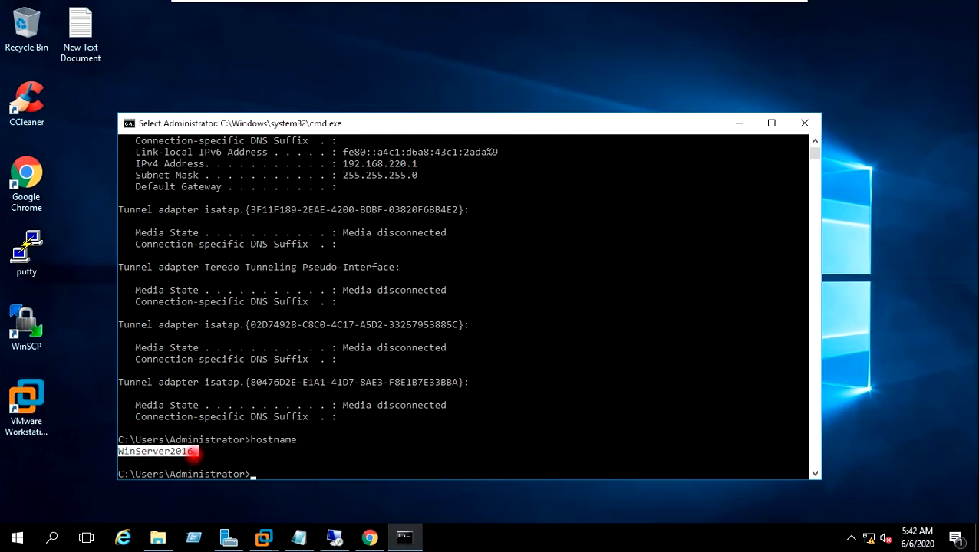
pyautogui.rightClick(189, 454)
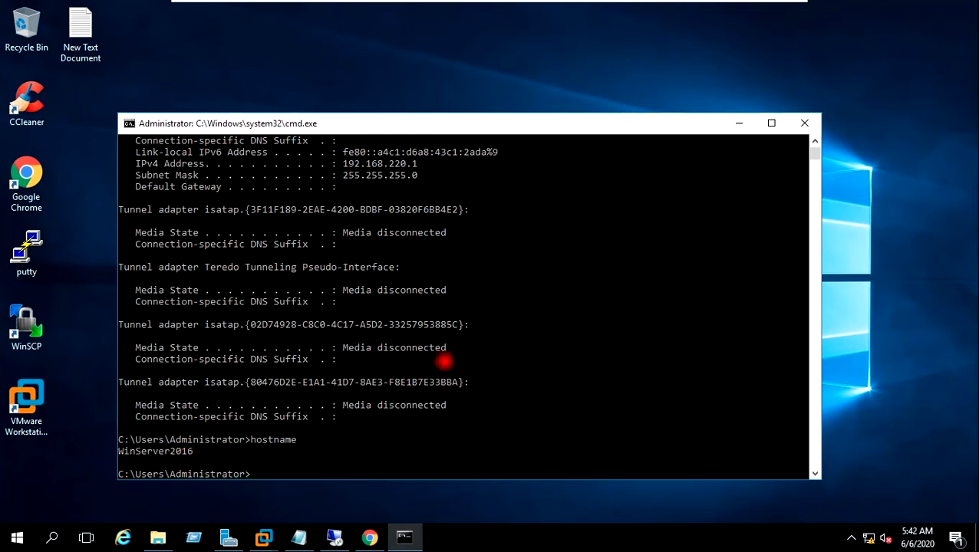
pyautogui.scroll(2, 443, 355)
pyautogui.scroll(4, 443, 355)
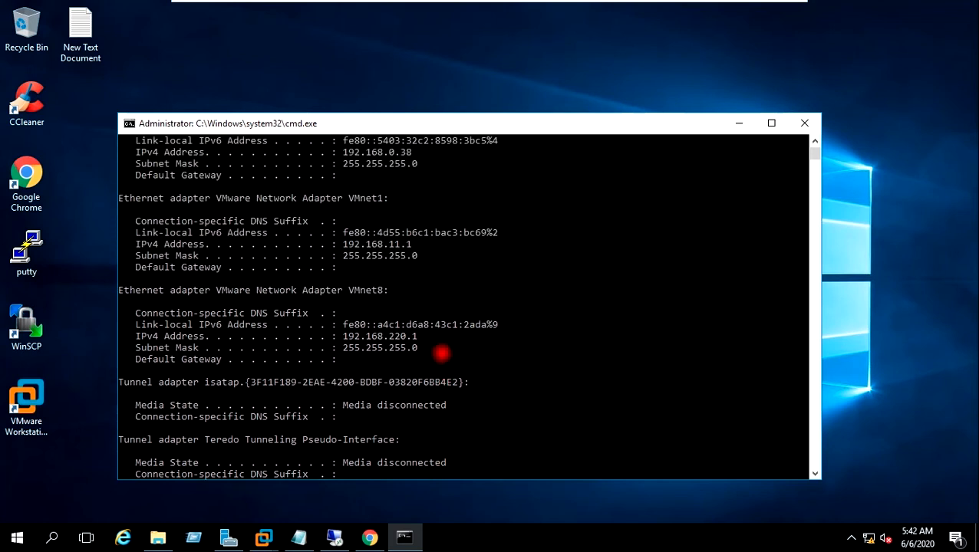
pyautogui.scroll(2, 442, 355)
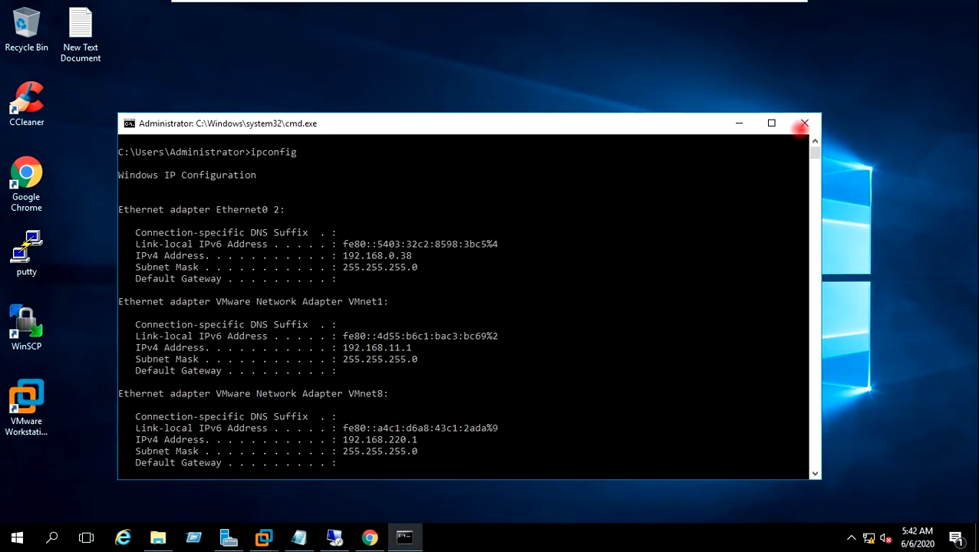
pyautogui.click(803, 124)
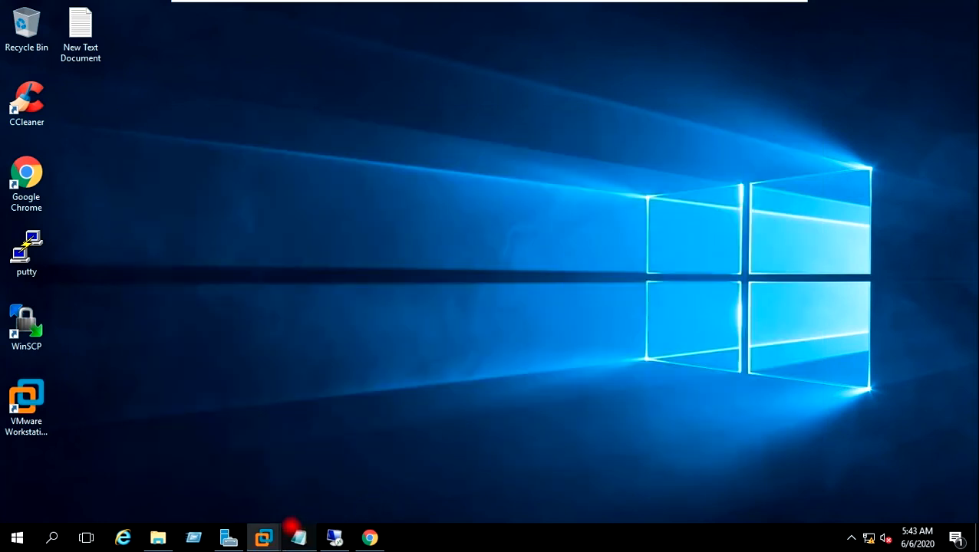
# Step: Add host record WinServer2016 at 192.168.0.38 to the VIRTUALTECHBOX.COM zone
pyautogui.click(332, 535)
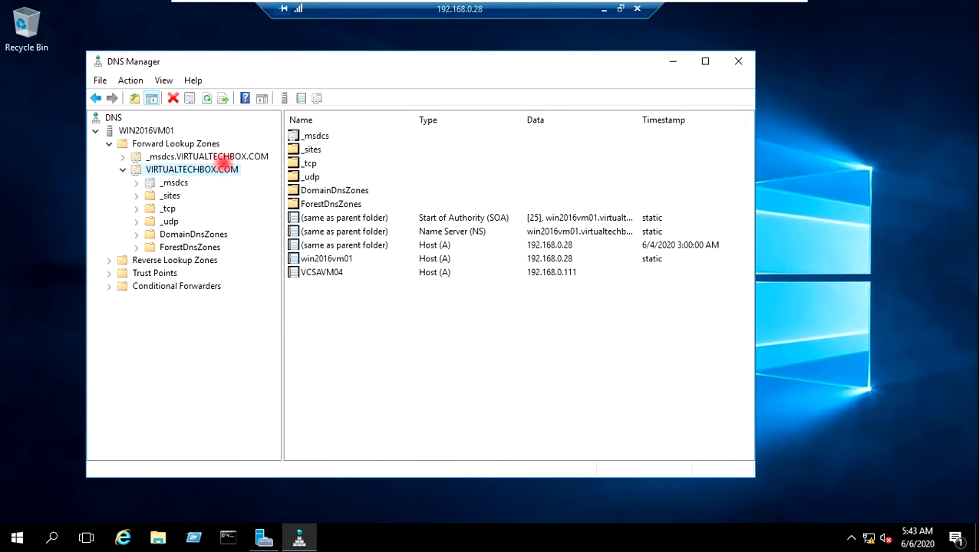
pyautogui.rightClick(208, 167)
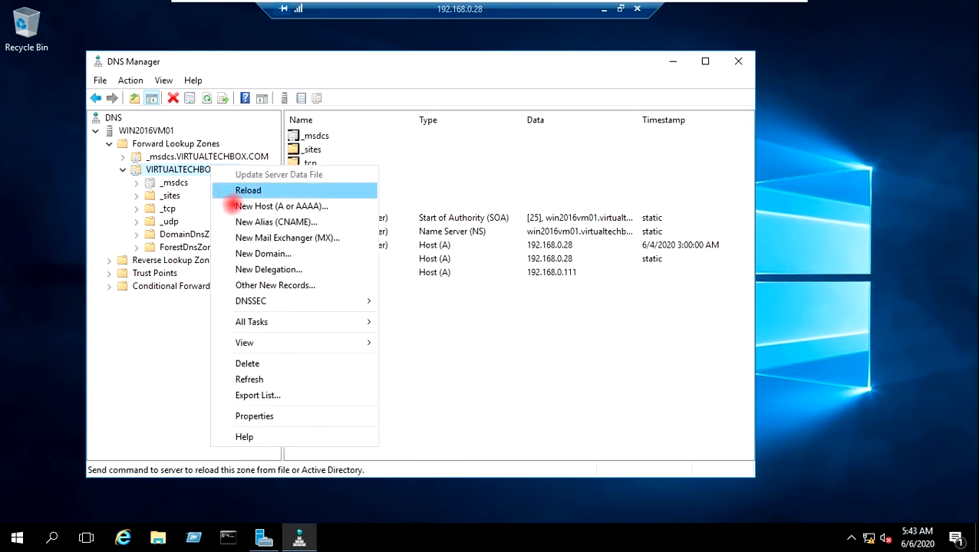
pyautogui.click(234, 206)
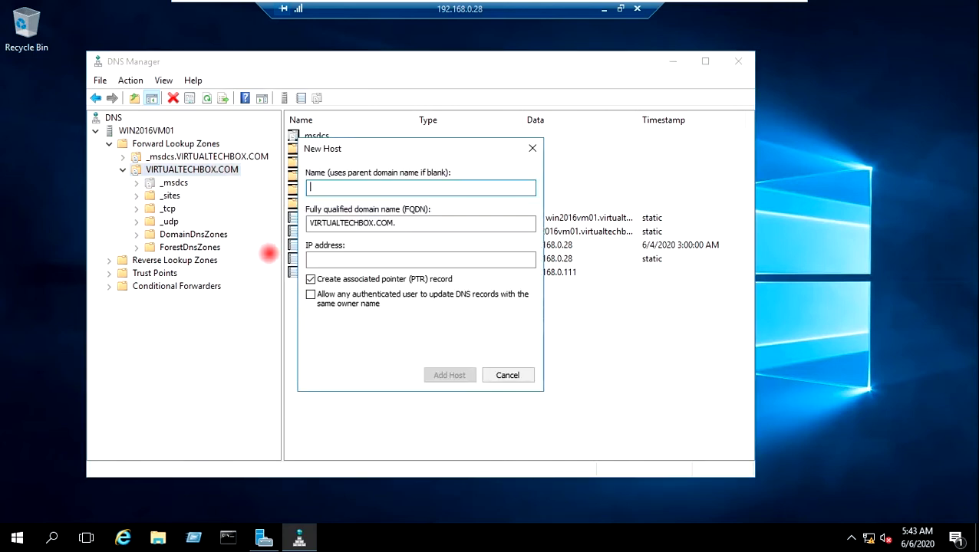
pyautogui.write('WinServer2016')
pyautogui.click(326, 259)
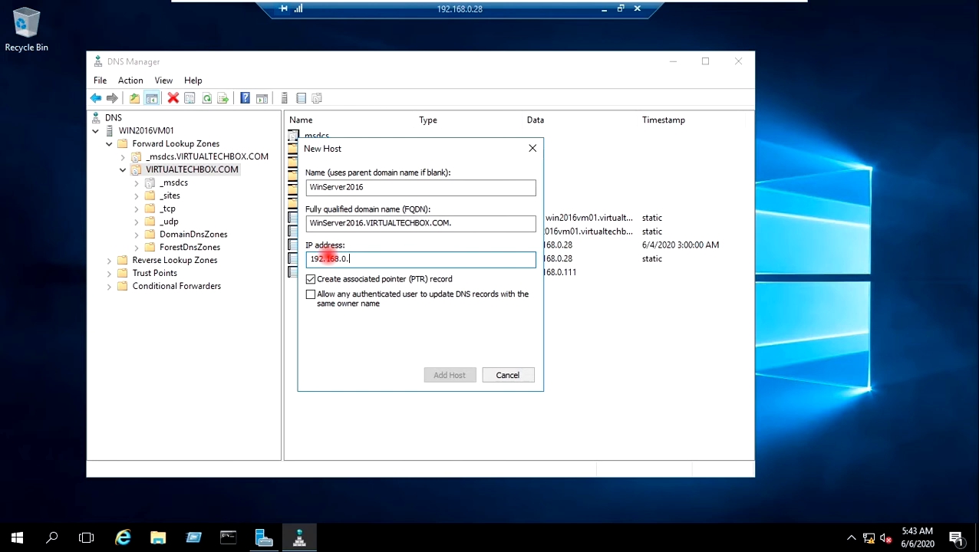
pyautogui.write('192.168.0.38')
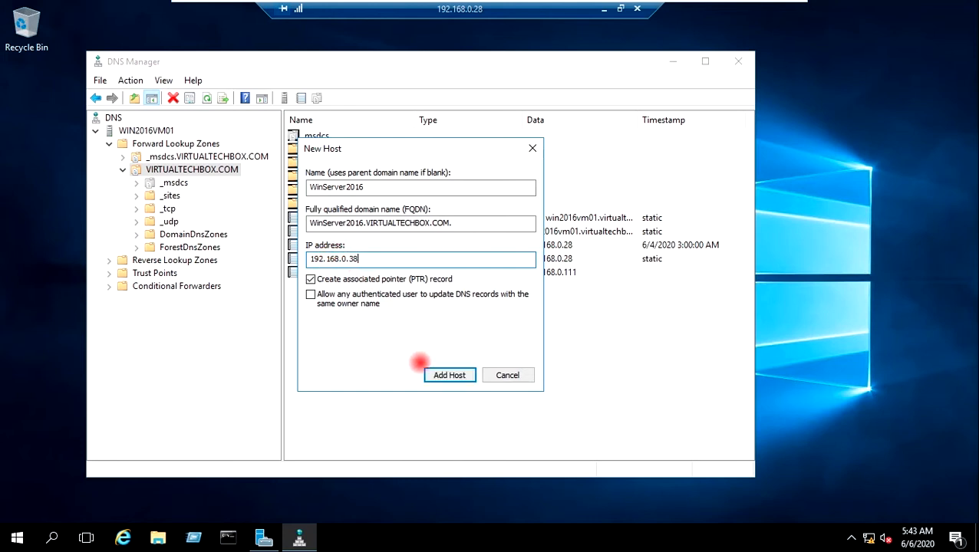
pyautogui.click(432, 375)
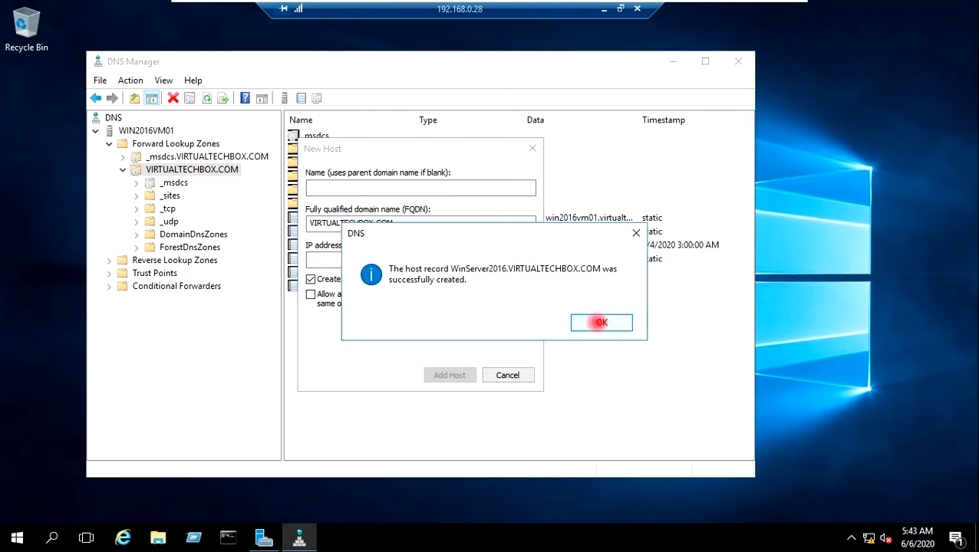
pyautogui.click(596, 323)
pyautogui.click(507, 374)
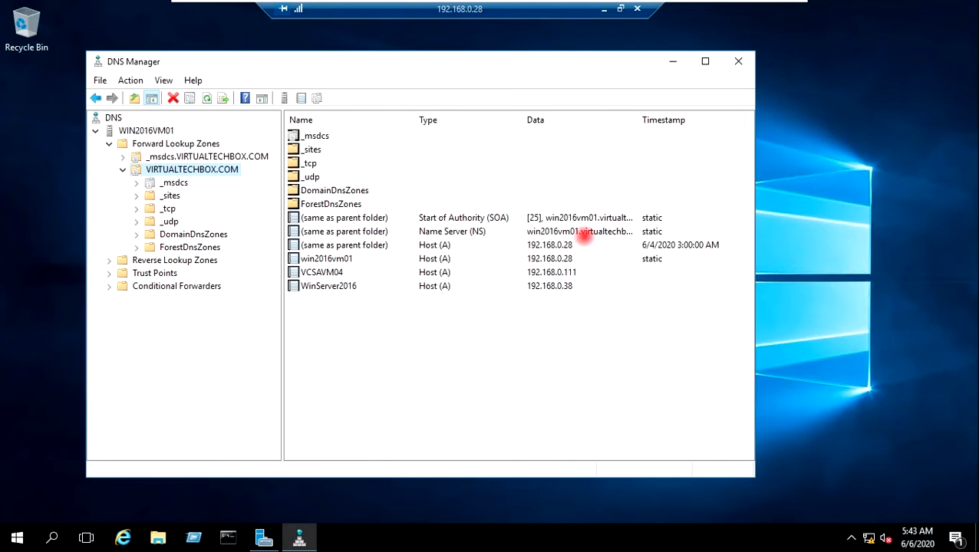
# Step: Minimize DNS Manager and the remote desktop, then open Google Chrome
pyautogui.click(672, 61)
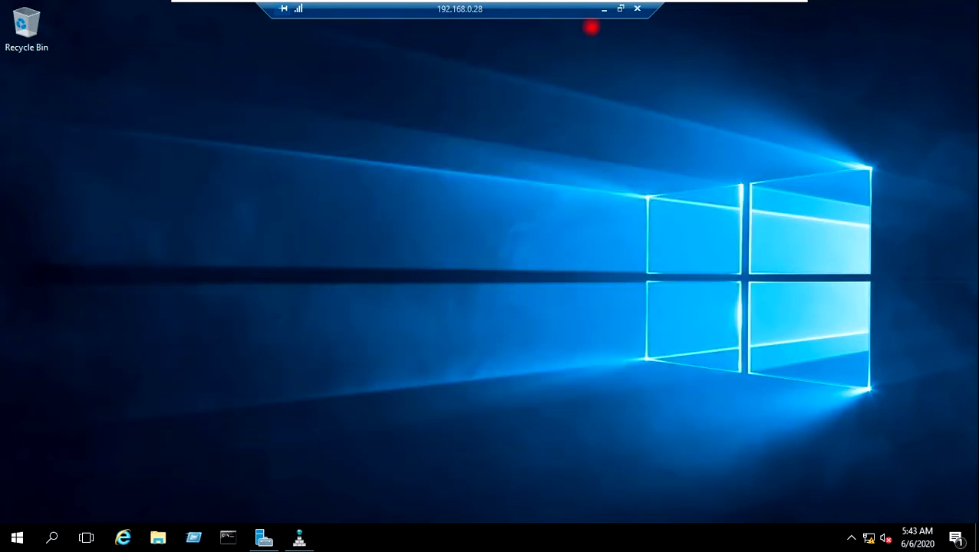
pyautogui.click(603, 11)
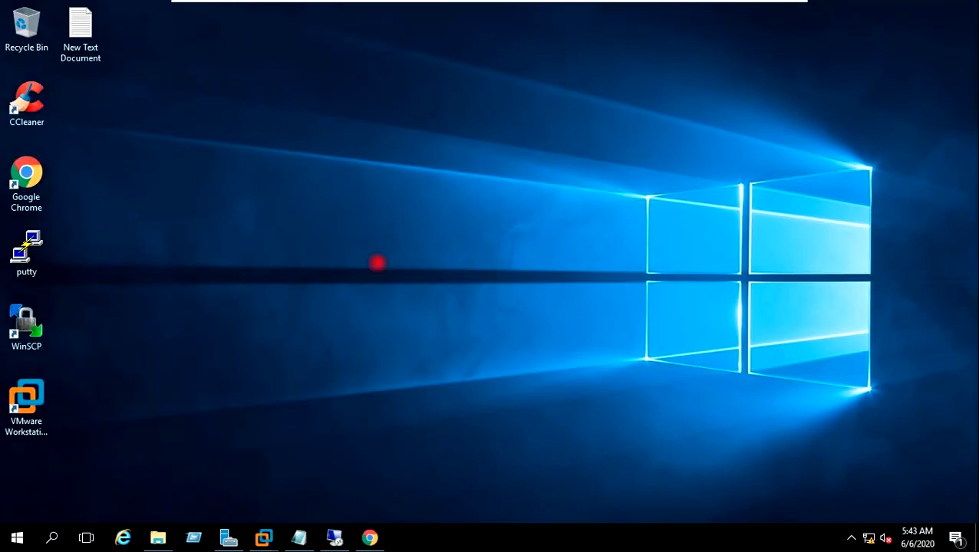
pyautogui.click(371, 537)
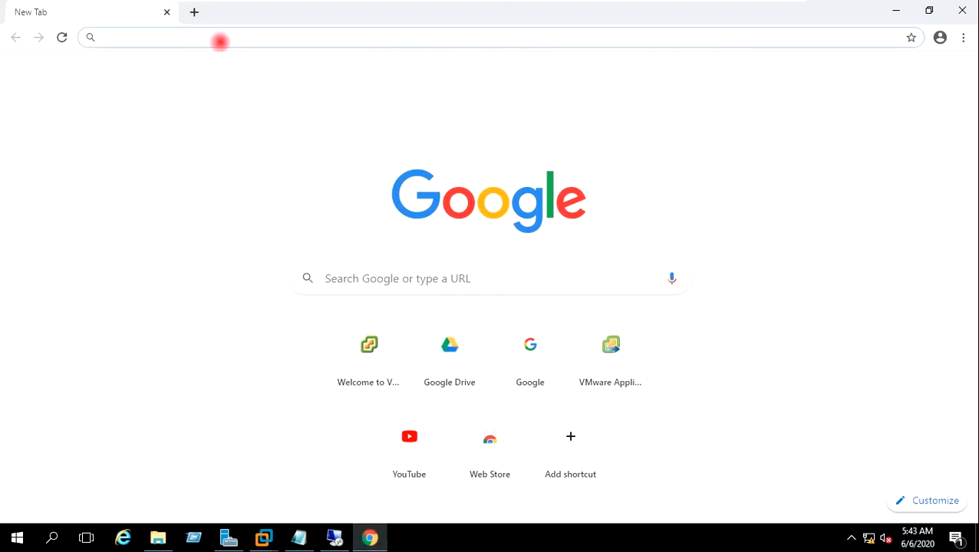
pyautogui.write('https://')
pyautogui.press('Right')
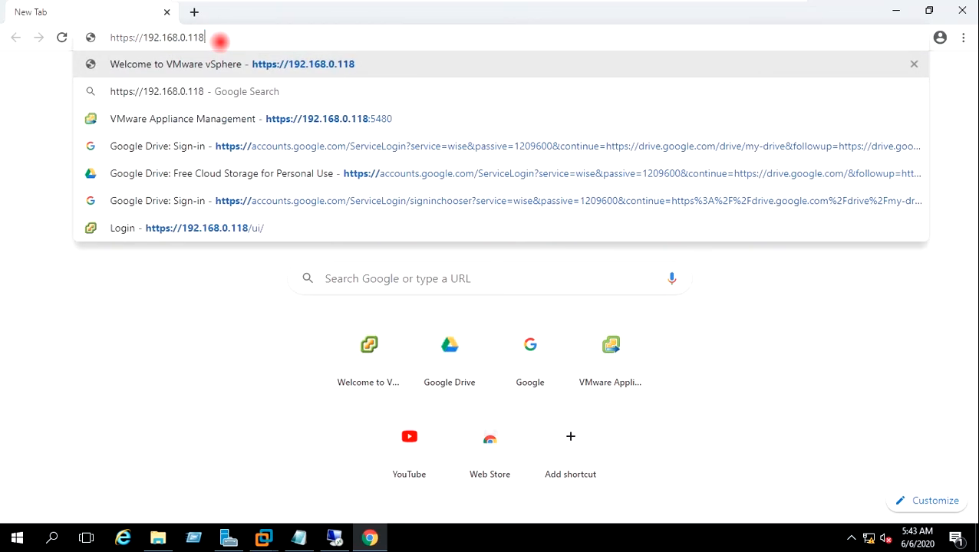
pyautogui.press('BackSpace')
pyautogui.write('1:5480')
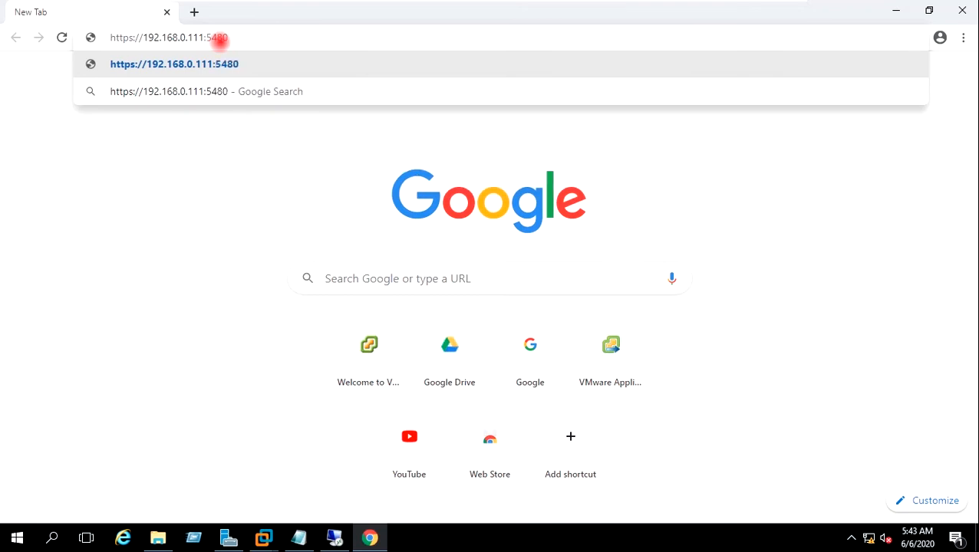
pyautogui.press('Return')
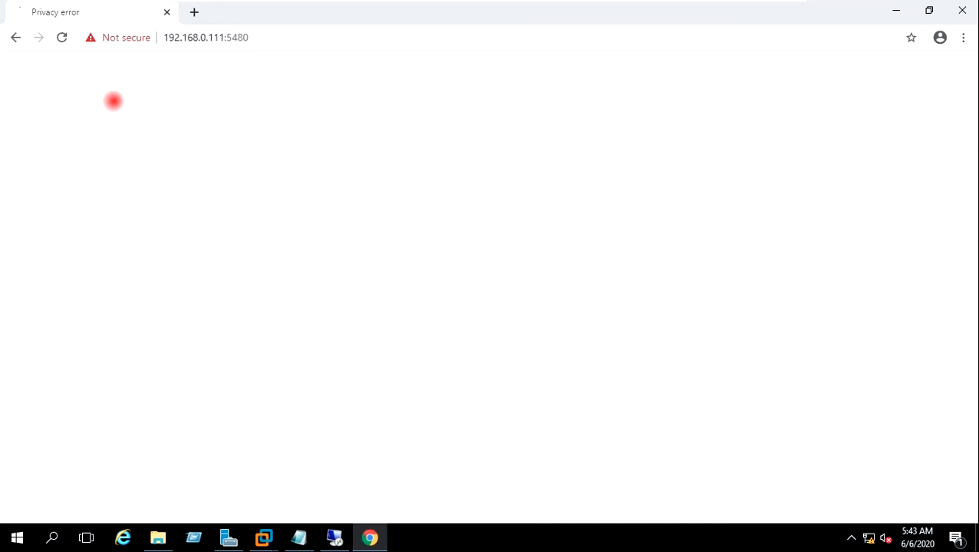
pyautogui.click(280, 396)
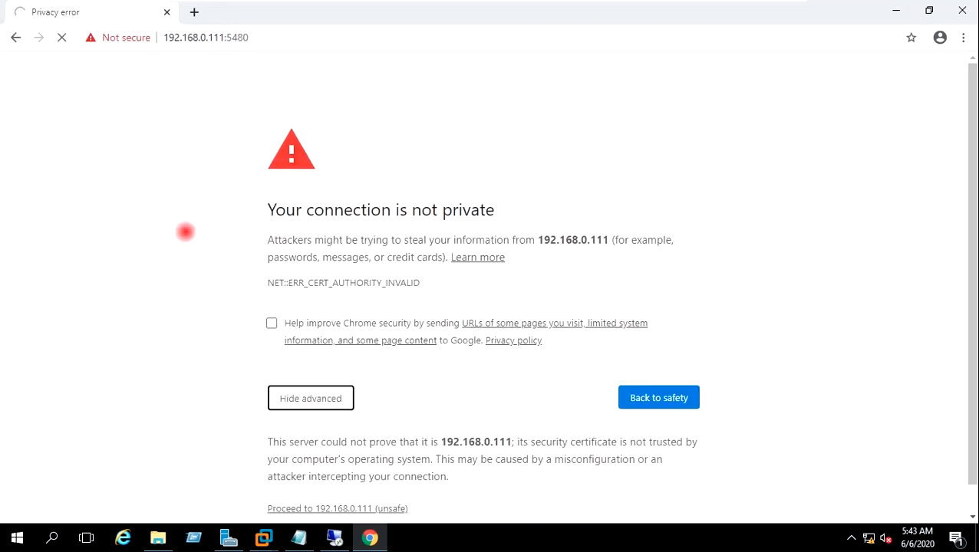
pyautogui.scroll(-1, 194, 244)
pyautogui.click(301, 479)
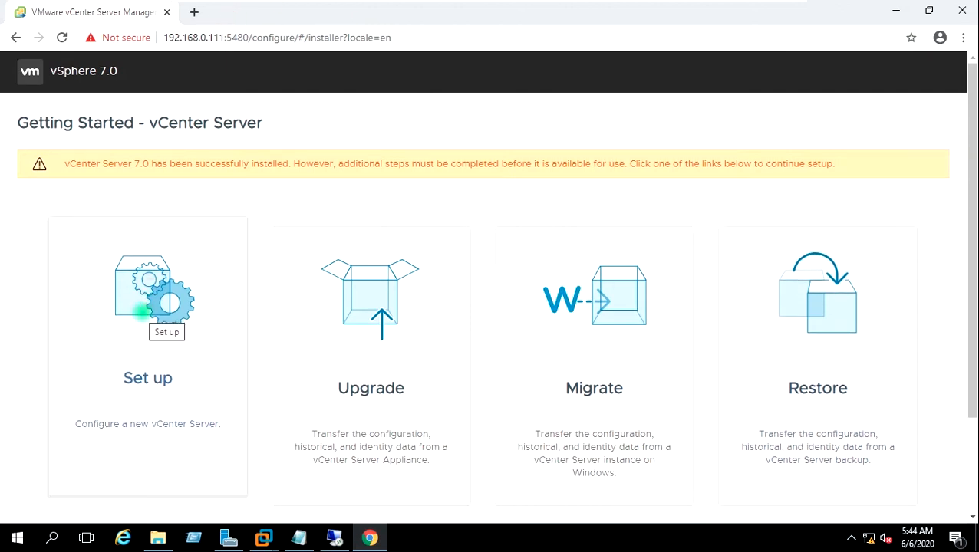
# Step: Choose Set up for a new vCenter Server and log in as root
pyautogui.click(142, 310)
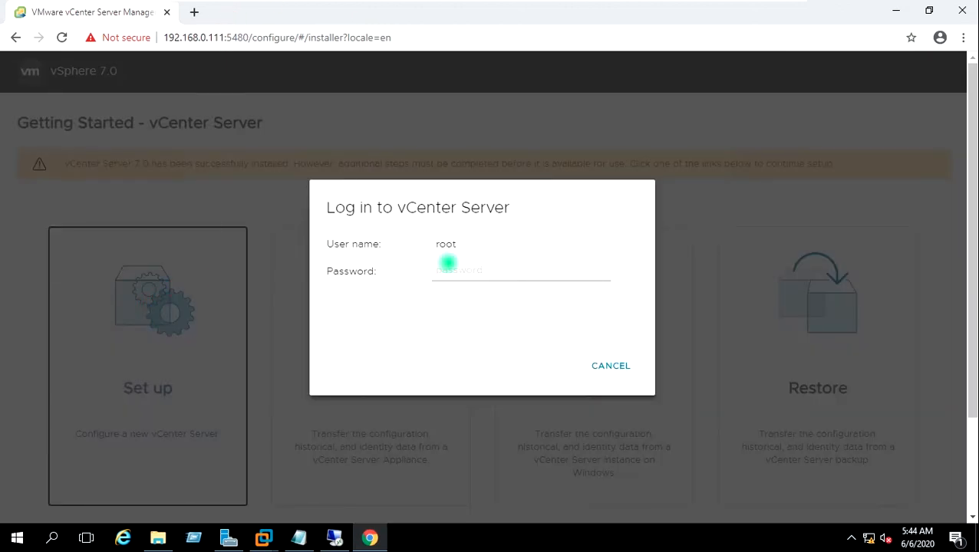
pyautogui.click(451, 267)
pyautogui.write('*****')
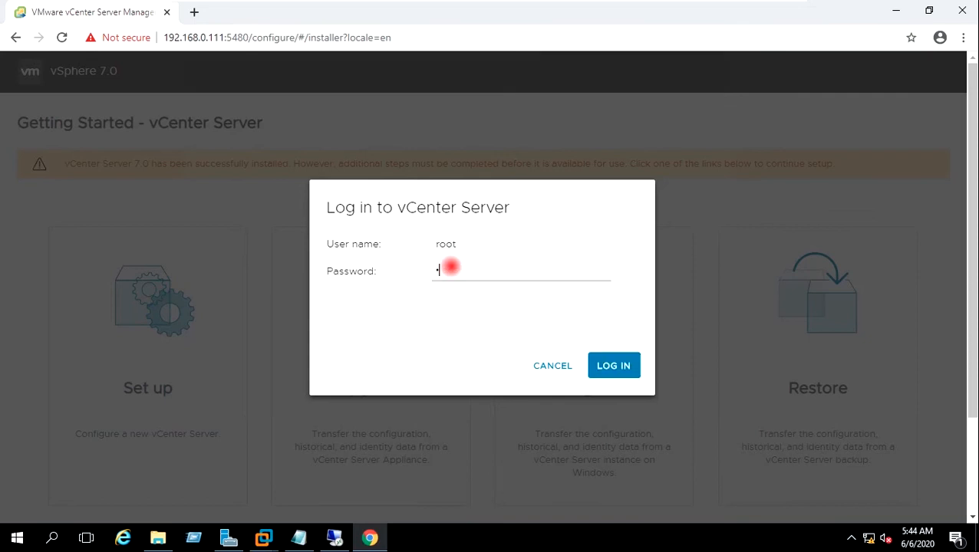
pyautogui.write('**')
pyautogui.click(613, 366)
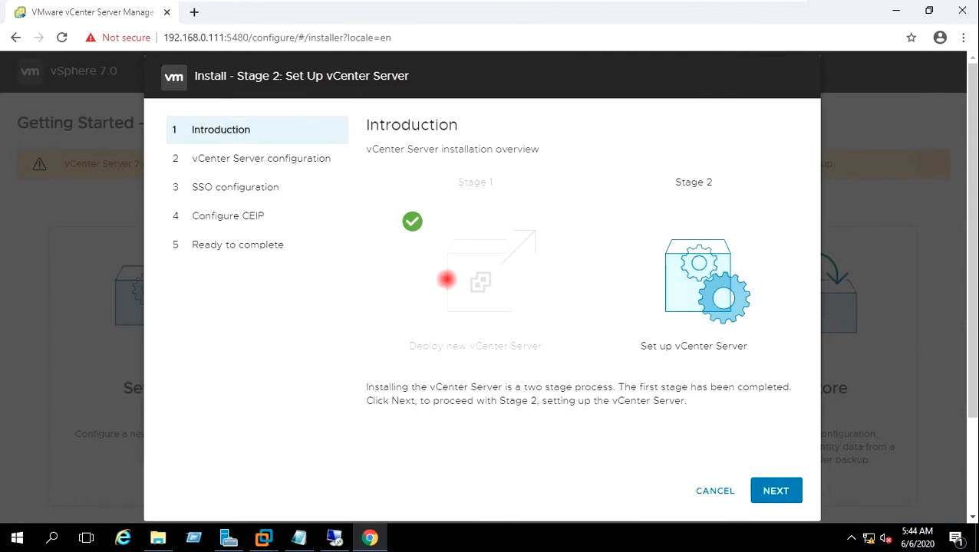
pyautogui.click(768, 491)
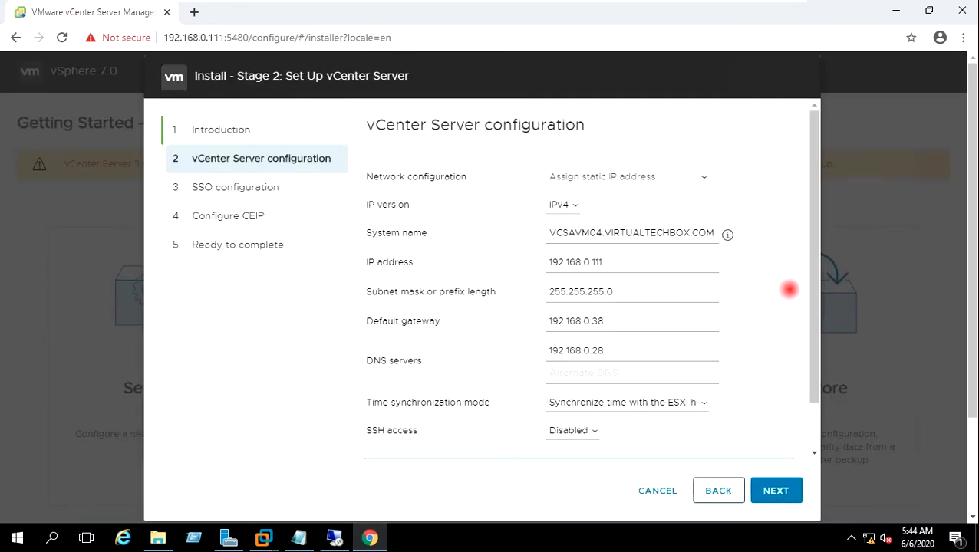
# Step: Enable SSH access, log in again as root, and continue to SSO configuration
pyautogui.moveTo(813, 284); pyautogui.dragTo(817, 315)
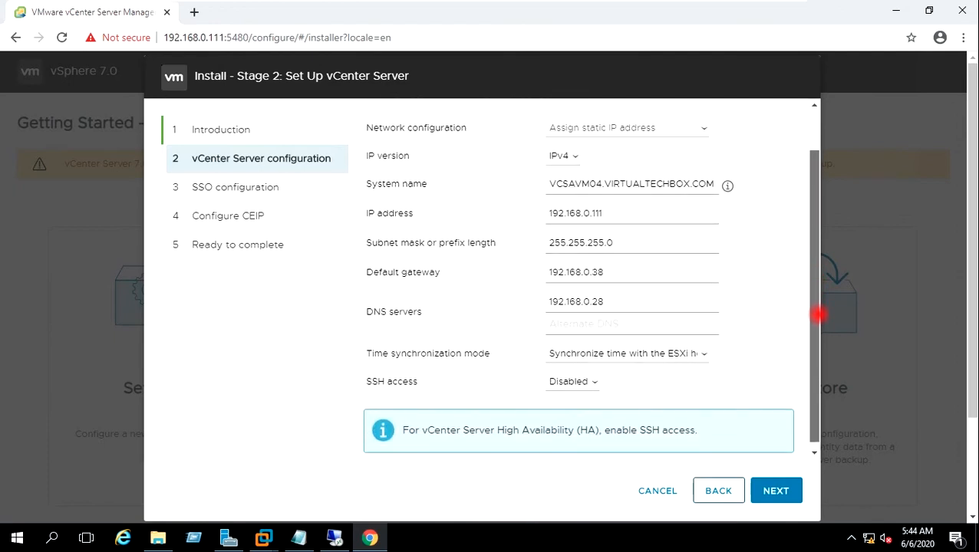
pyautogui.moveTo(818, 314); pyautogui.dragTo(808, 248)
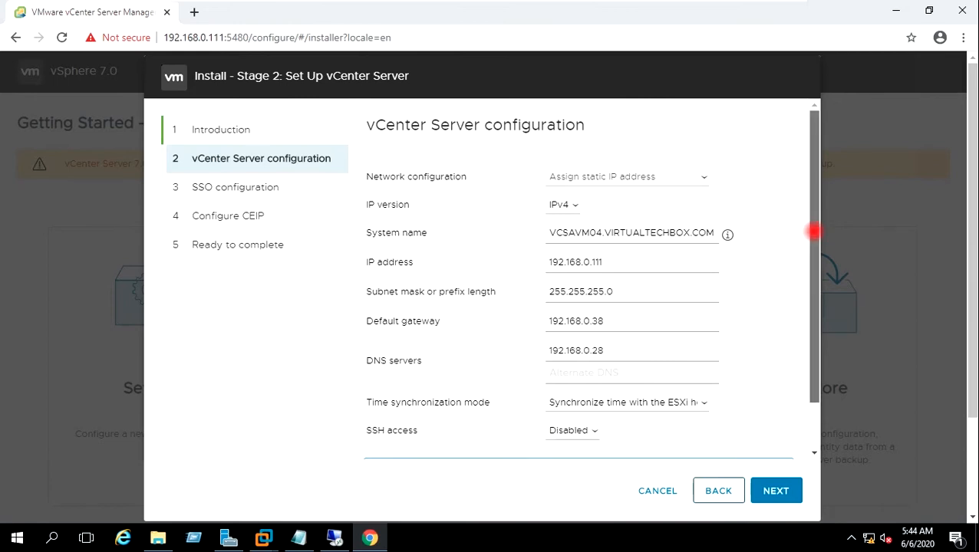
pyautogui.moveTo(813, 232); pyautogui.dragTo(796, 295)
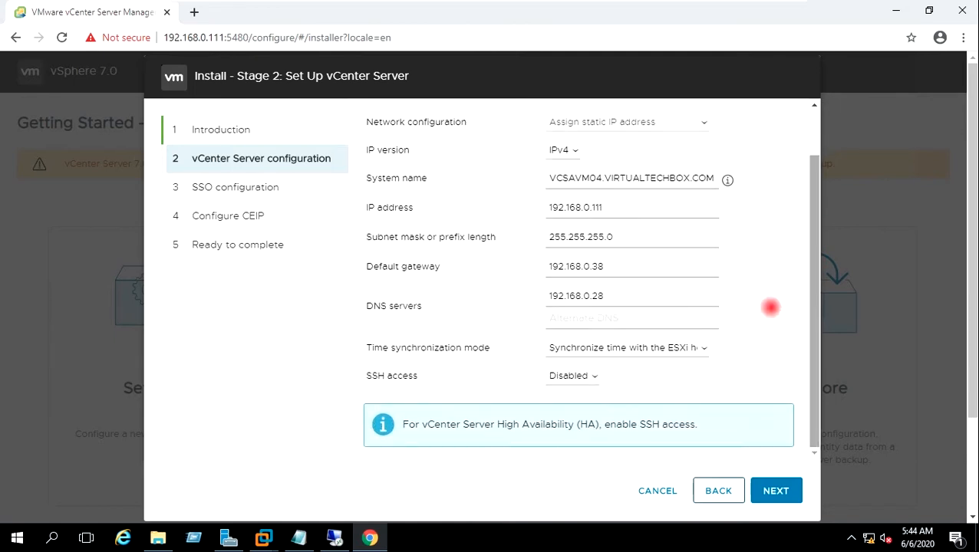
pyautogui.click(594, 376)
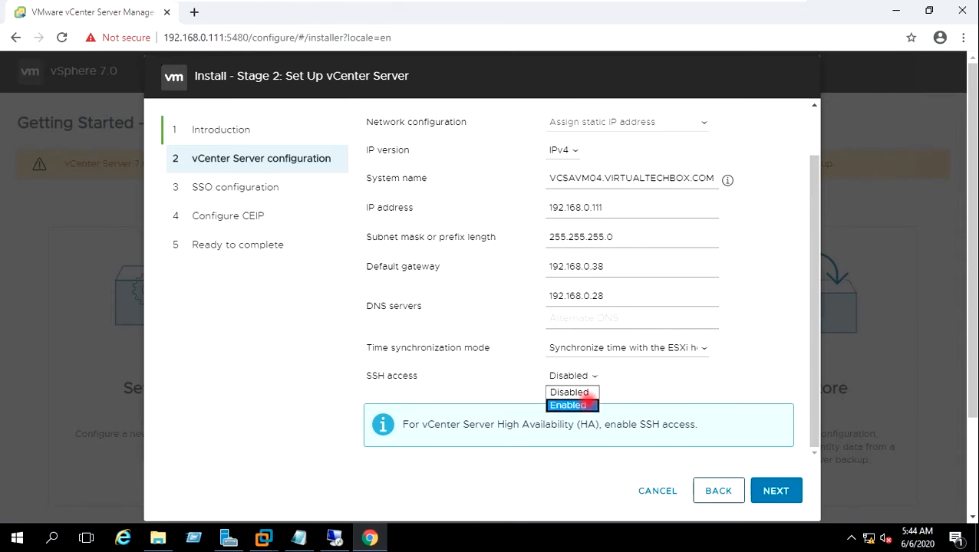
pyautogui.click(590, 404)
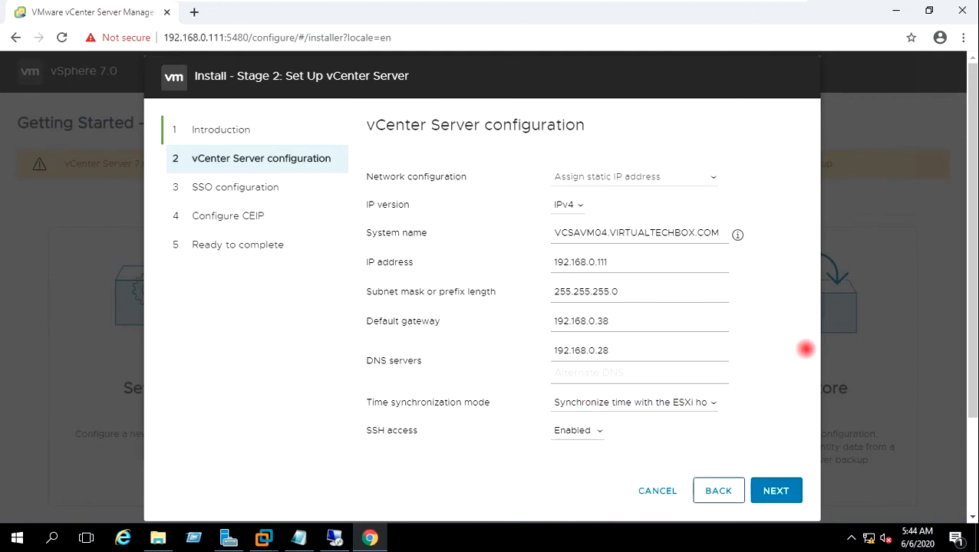
pyautogui.click(775, 490)
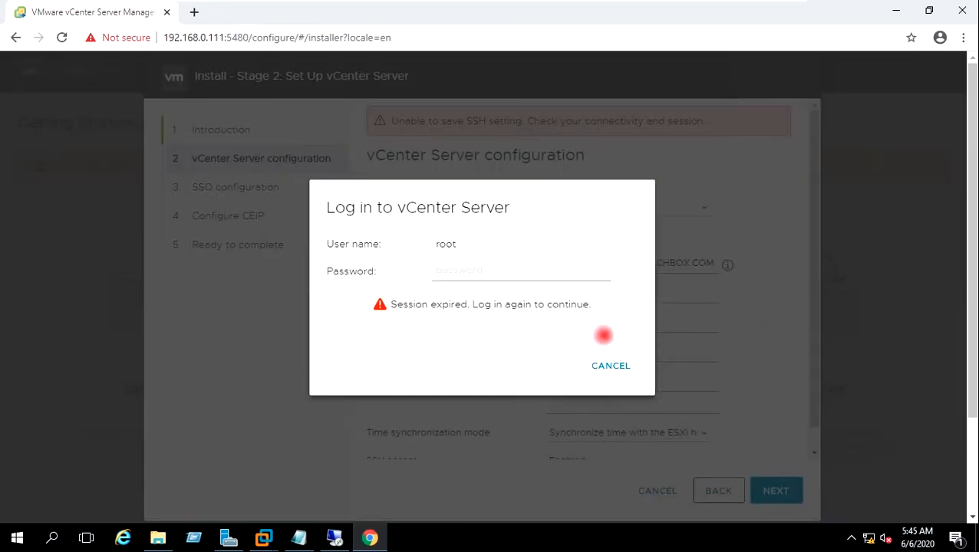
pyautogui.click(497, 279)
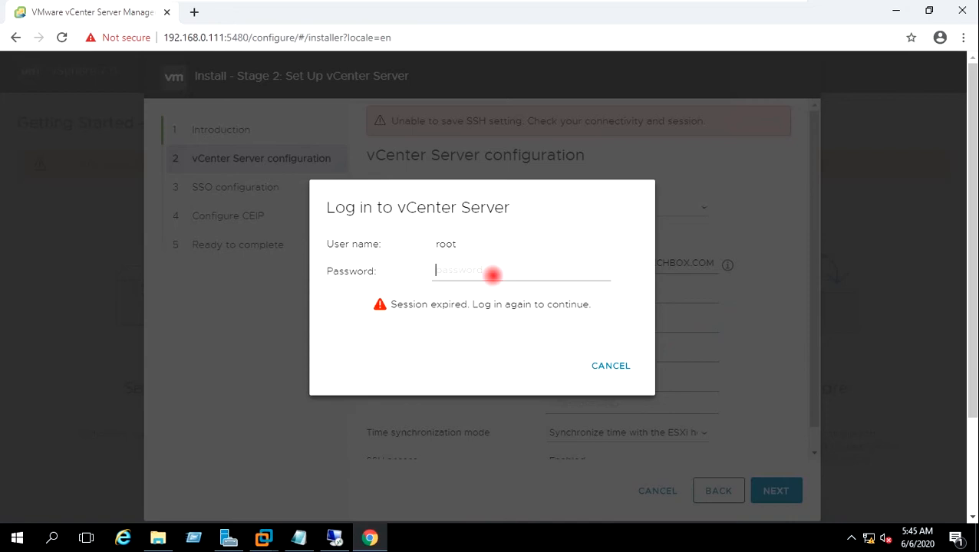
pyautogui.write('•••••••')
pyautogui.click(607, 366)
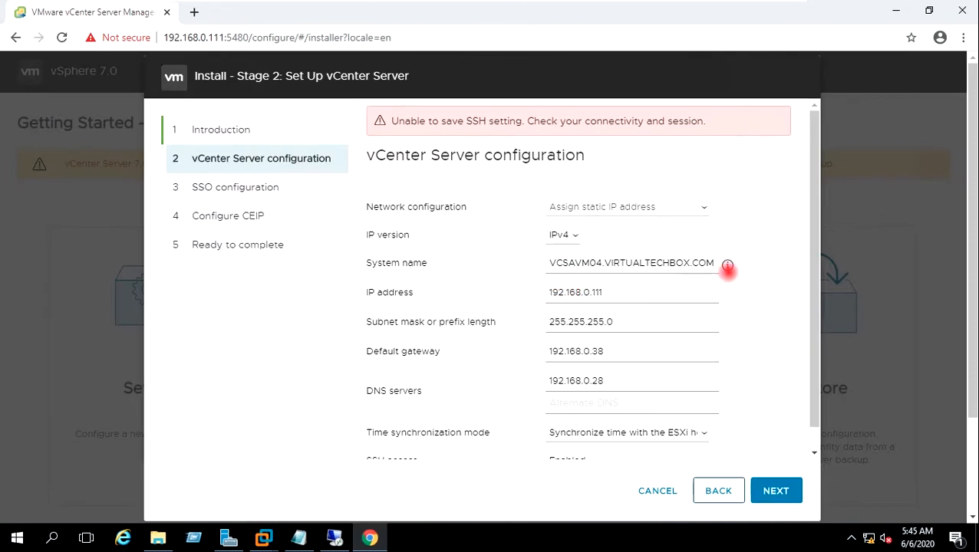
pyautogui.moveTo(814, 278); pyautogui.dragTo(811, 320)
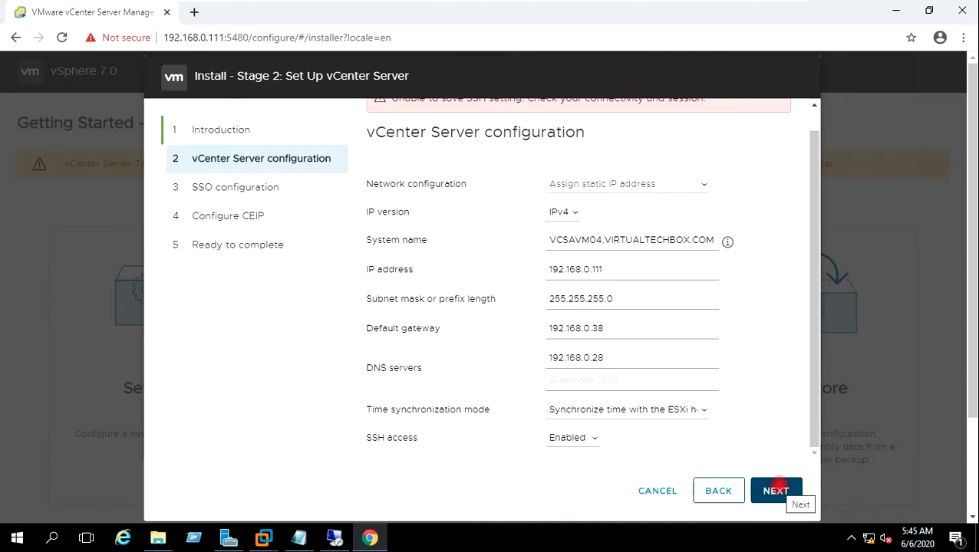
pyautogui.click(775, 491)
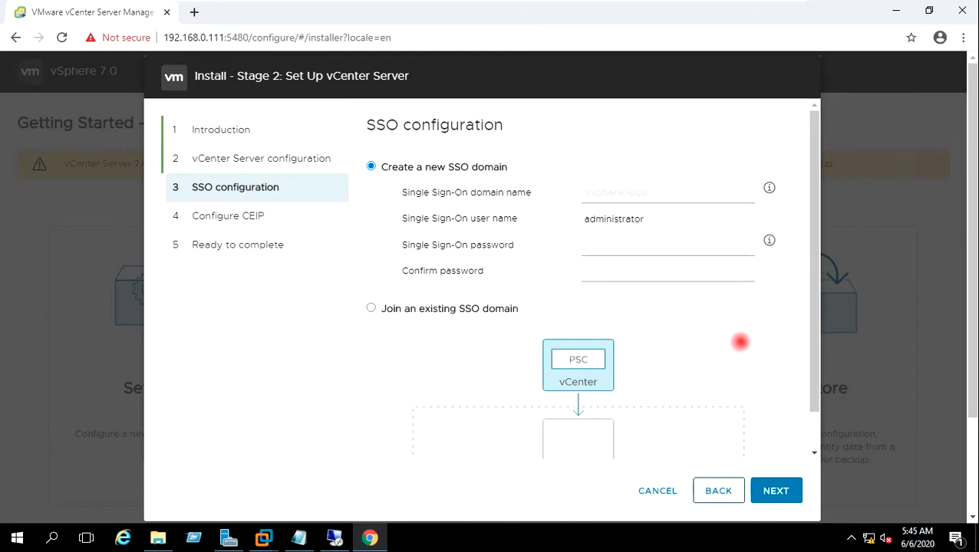
# Step: Create SSO domain vsphere.local with an administrator password
pyautogui.click(624, 197)
pyautogui.click(623, 230)
pyautogui.click(623, 244)
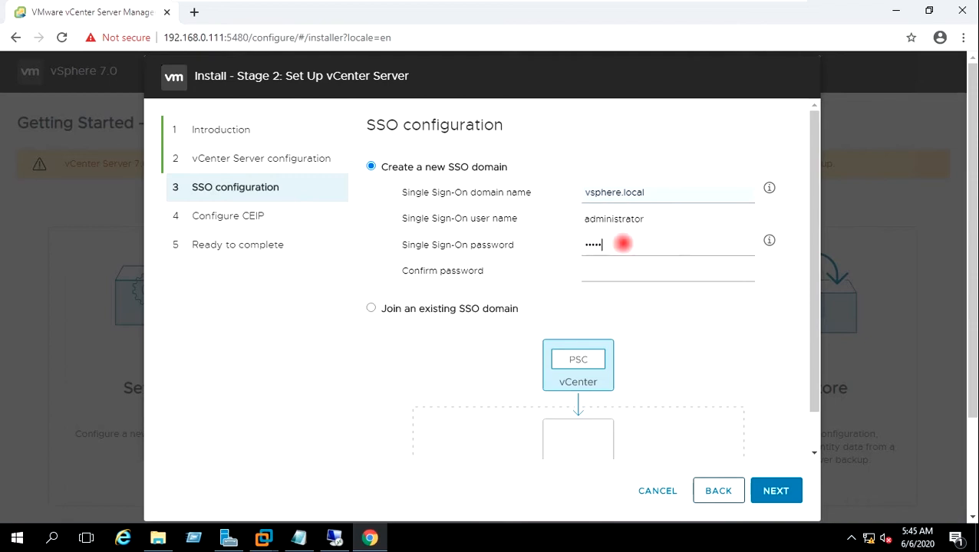
pyautogui.write('••••••••••')
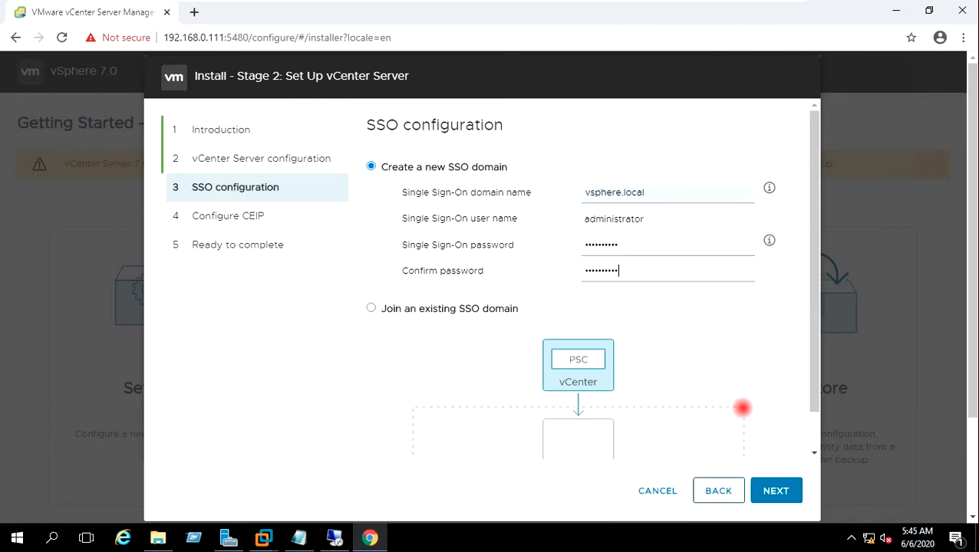
pyautogui.click(776, 488)
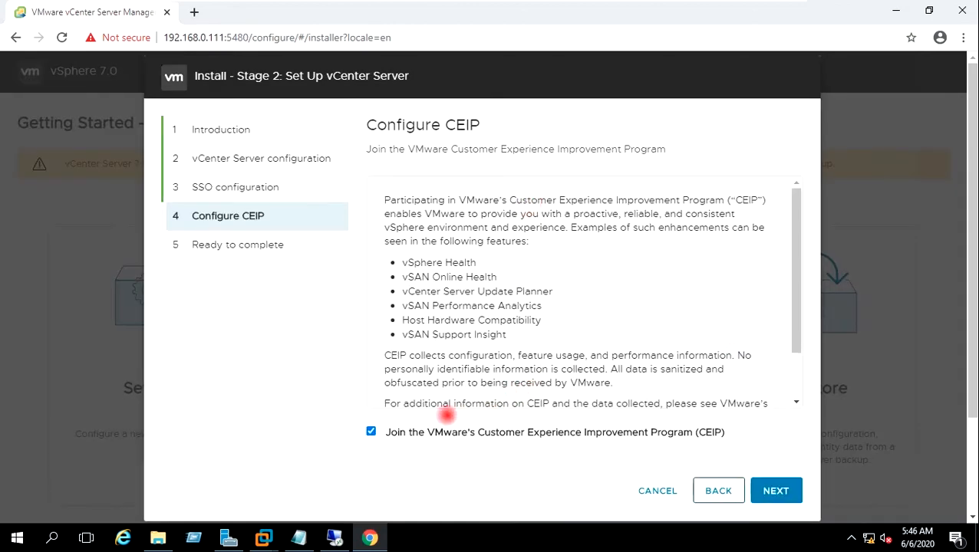
# Step: Opt out of CEIP, review the Ready to complete summary, and finish
pyautogui.click(372, 432)
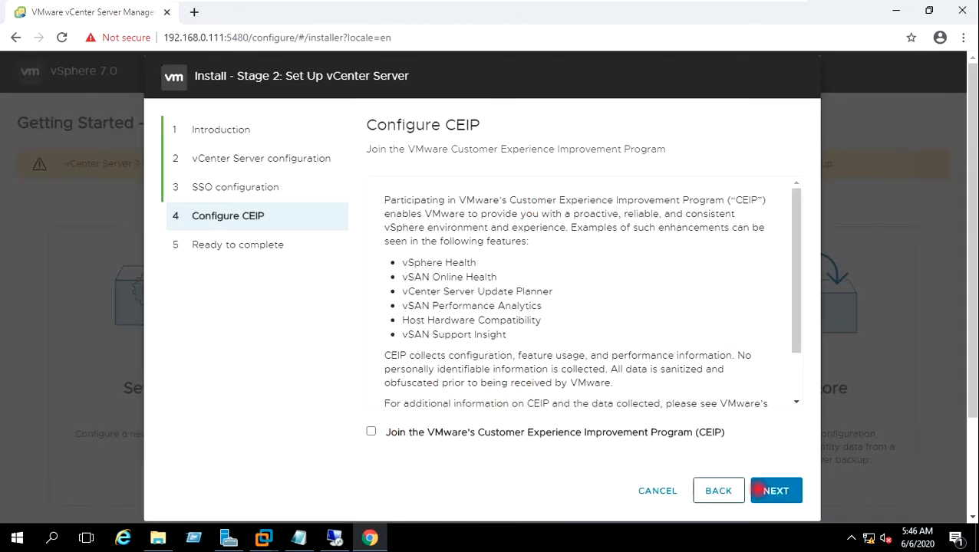
pyautogui.click(769, 493)
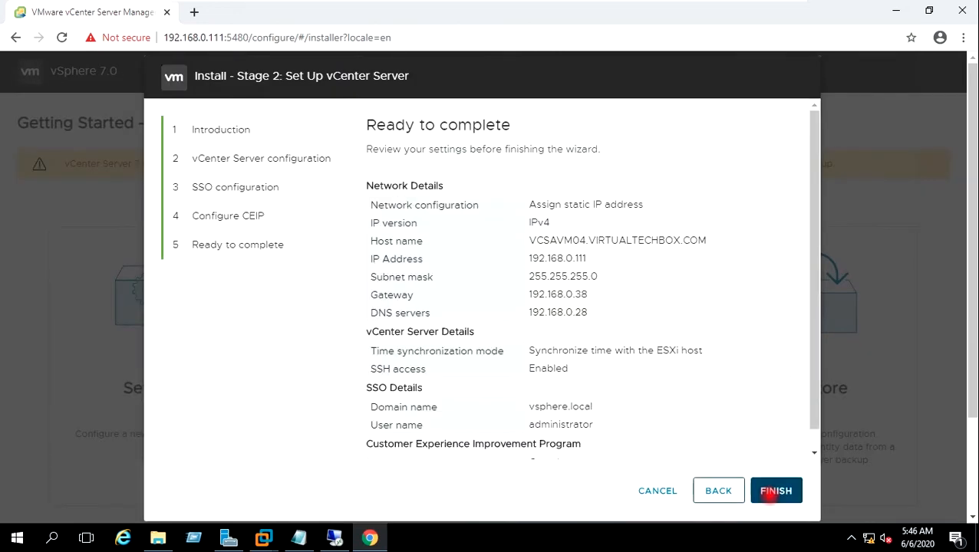
pyautogui.scroll(-2, 812, 307)
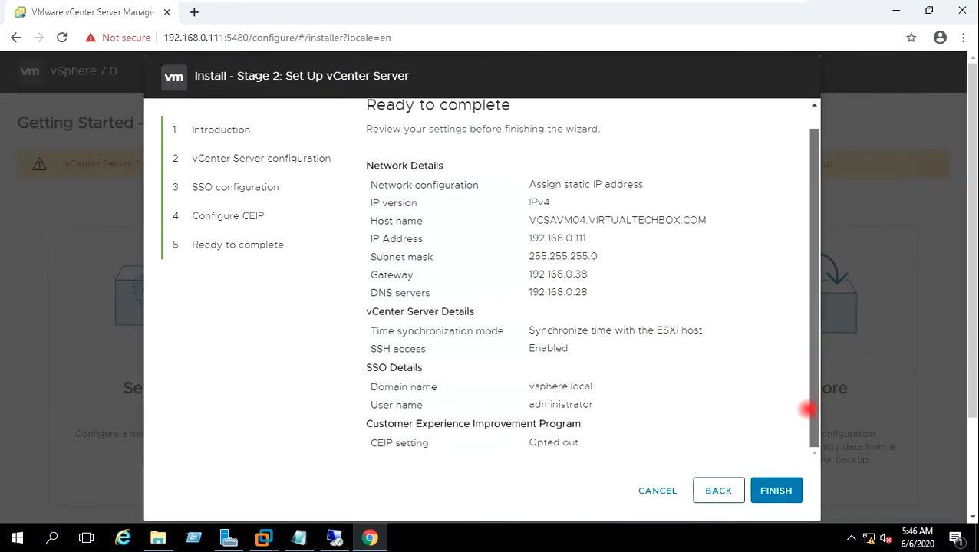
pyautogui.scroll(2, 809, 251)
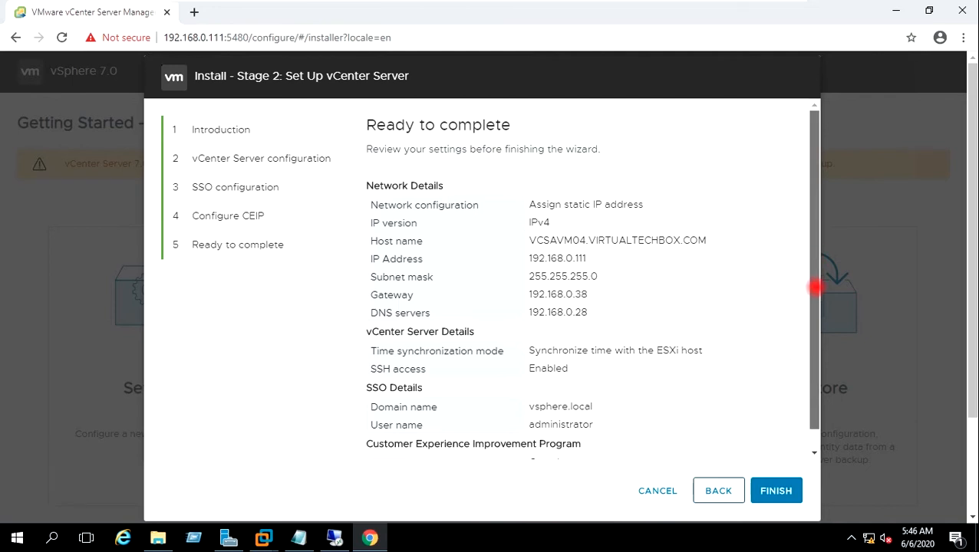
pyautogui.scroll(-2, 815, 286)
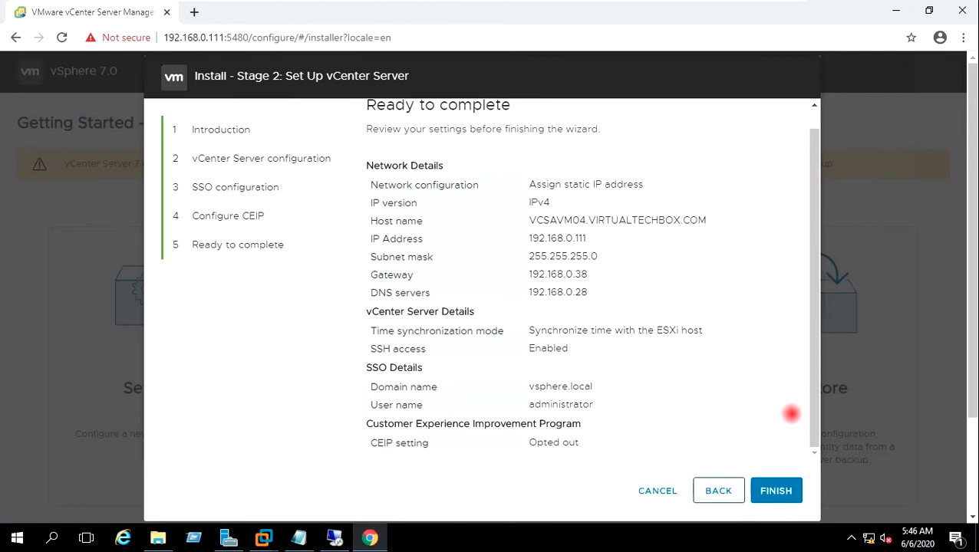
pyautogui.click(779, 491)
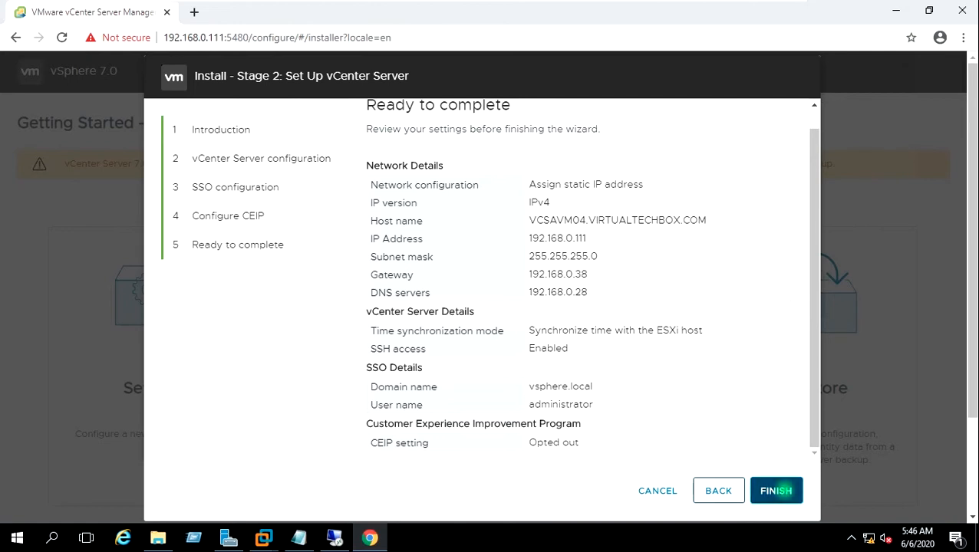
# Step: Acknowledge the warning so Stage 2 setup runs, reaching 63% as services start
pyautogui.click(519, 344)
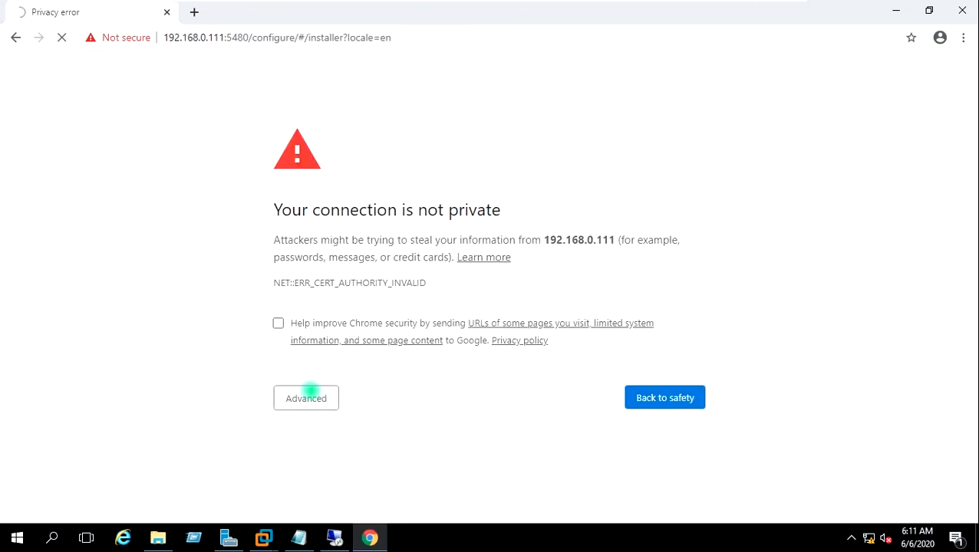
# Step: Bypass the certificate warning and log in to the appliance management page as root
pyautogui.click(310, 394)
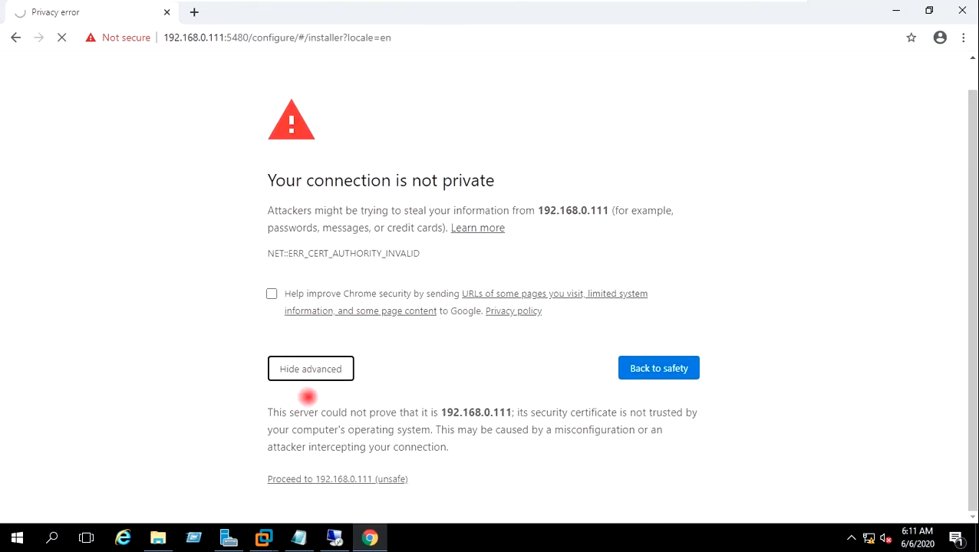
pyautogui.click(323, 479)
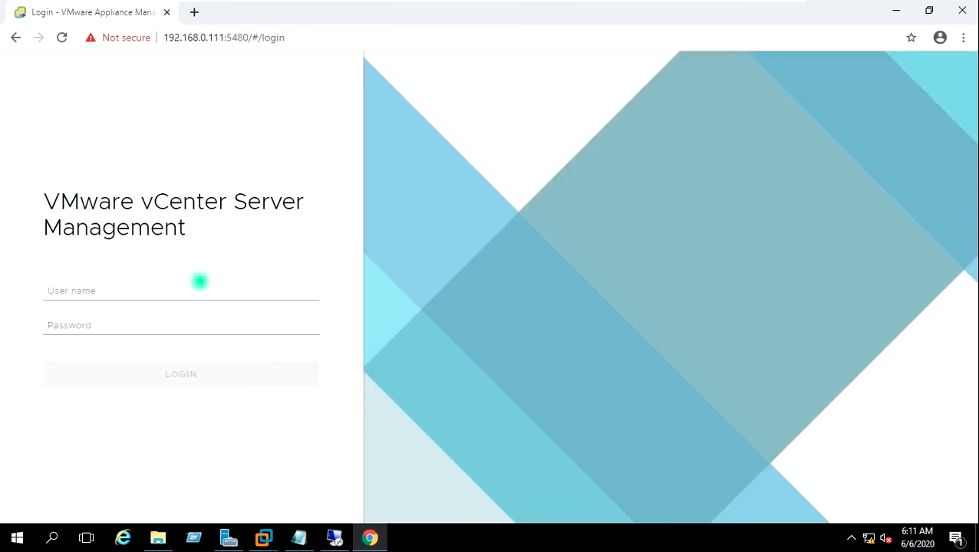
pyautogui.click(194, 289)
pyautogui.write('root')
pyautogui.press('Tab')
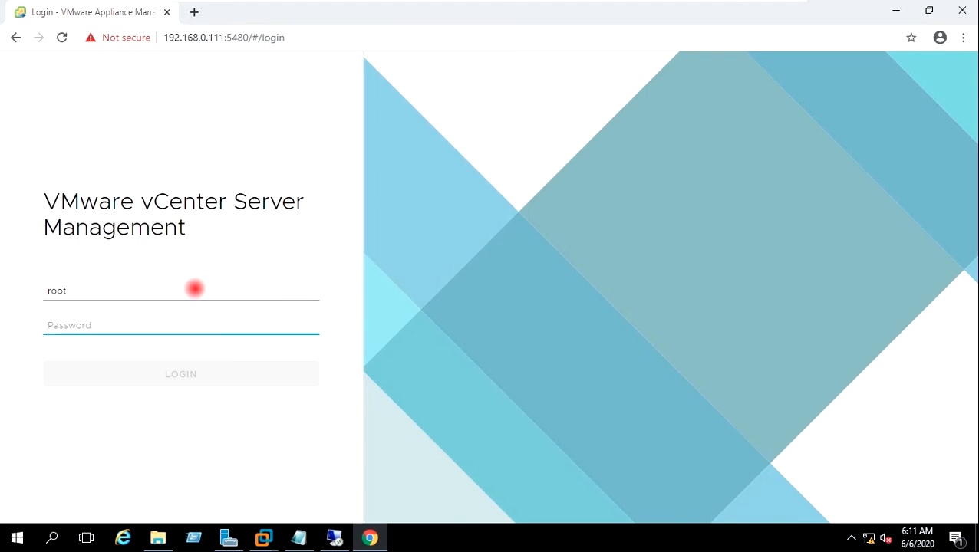
pyautogui.write('V')
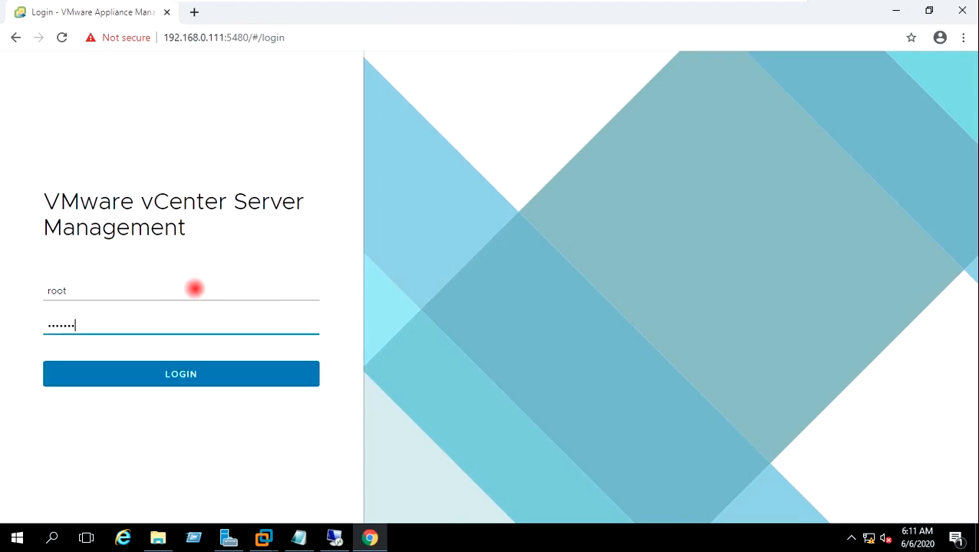
pyautogui.press('Return')
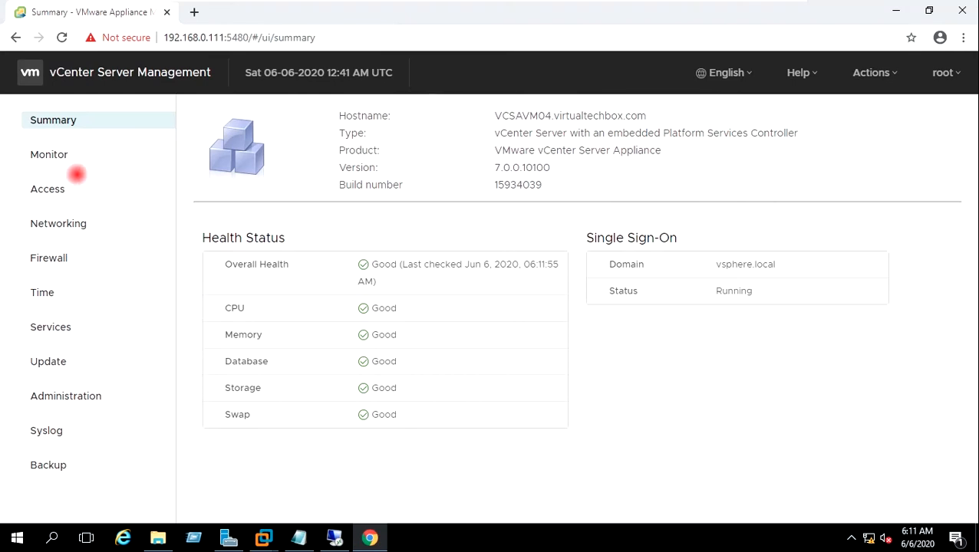
# Step: Browse the appliance's Monitor, Access, Networking and Administration pages
pyautogui.click(65, 155)
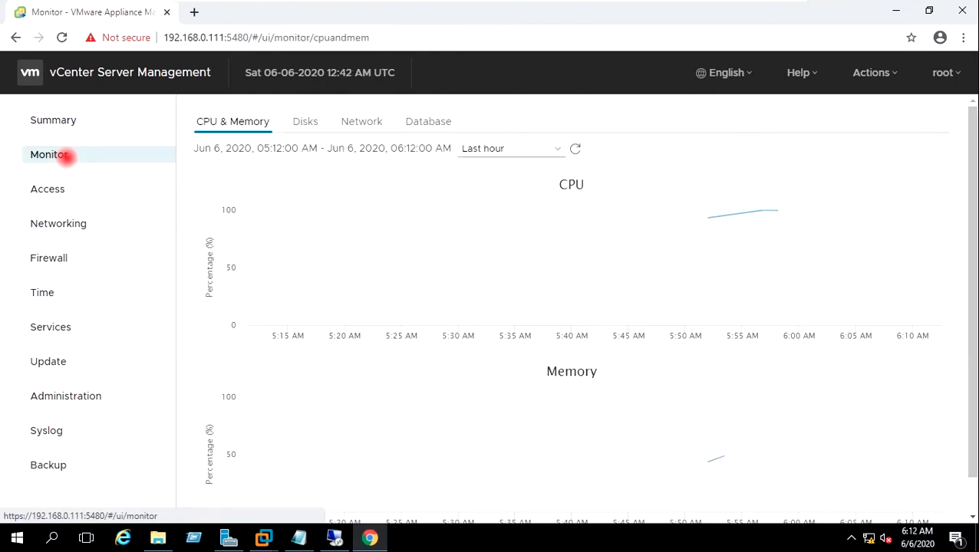
pyautogui.click(66, 184)
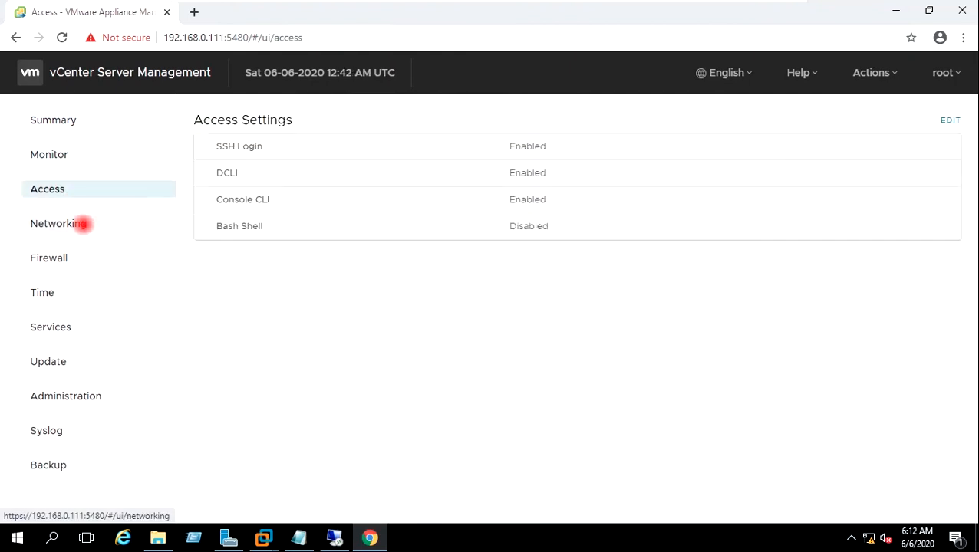
pyautogui.click(80, 223)
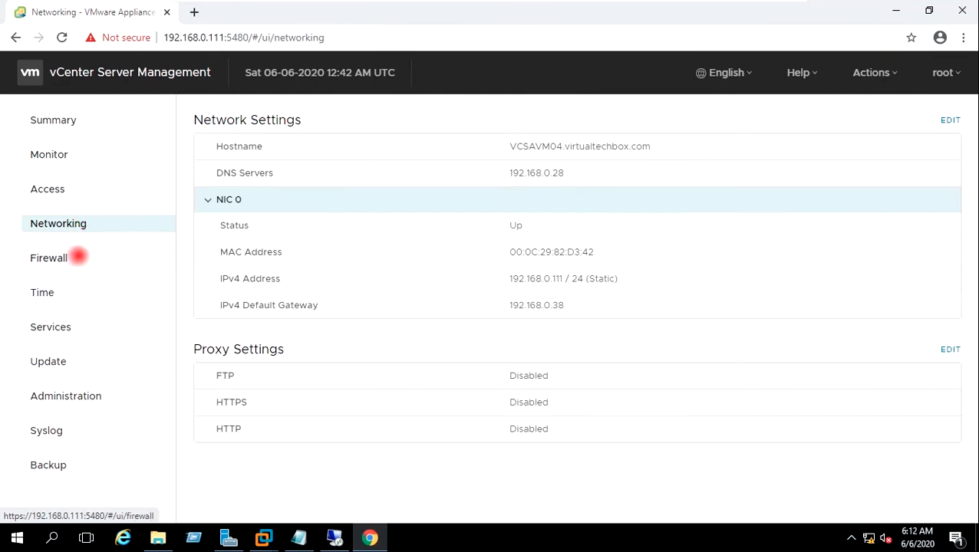
pyautogui.click(67, 396)
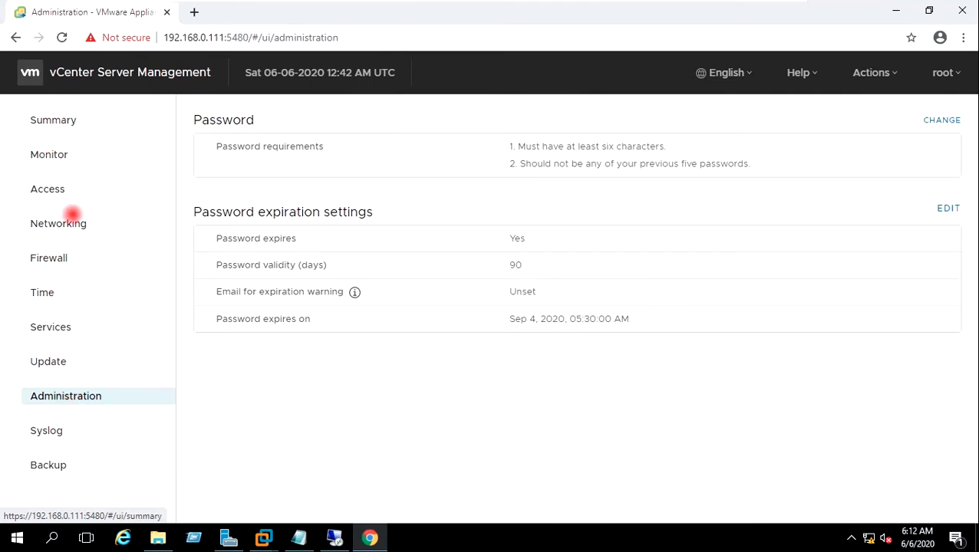
# Step: Change the appliance time zone from Etc/UTC to Asia/Calcutta and save it
pyautogui.click(59, 289)
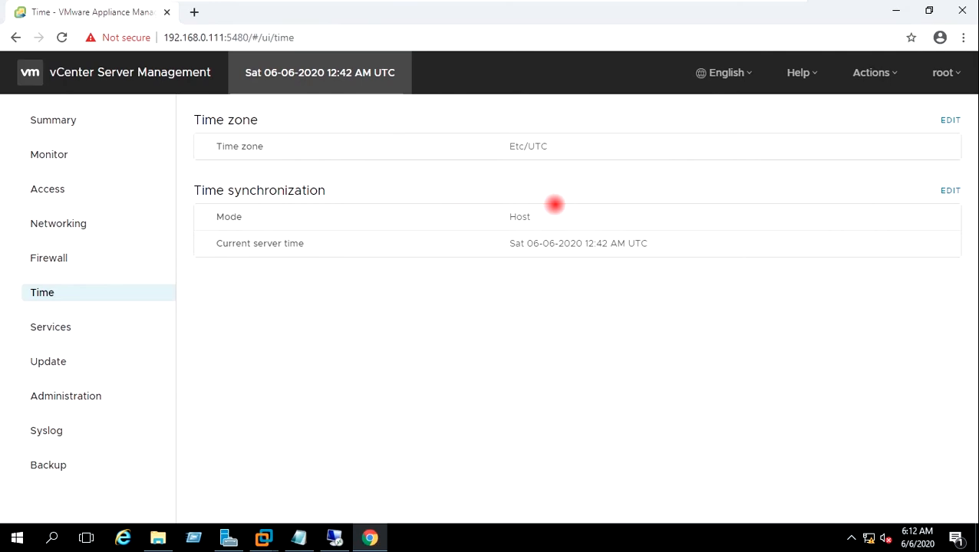
pyautogui.click(950, 119)
pyautogui.click(656, 281)
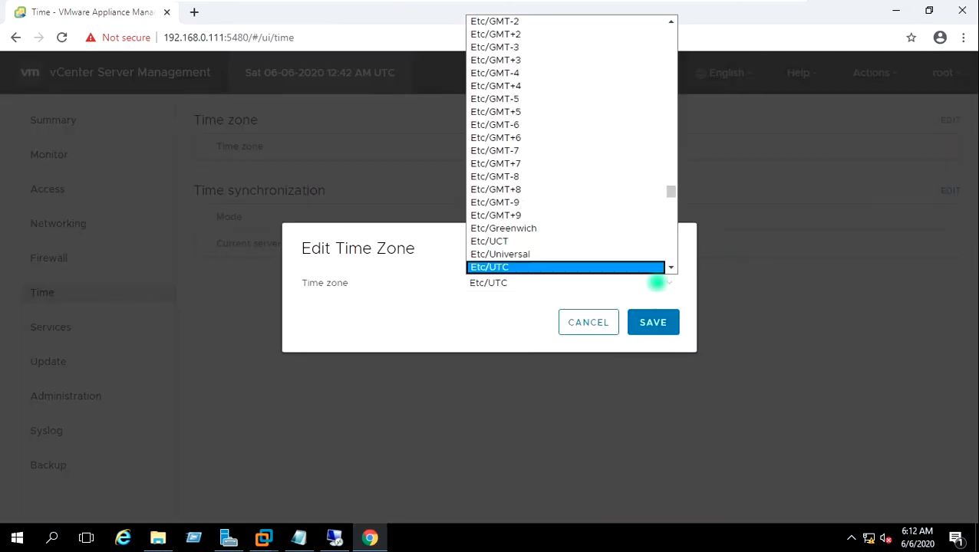
pyautogui.scroll(-20, 633, 196)
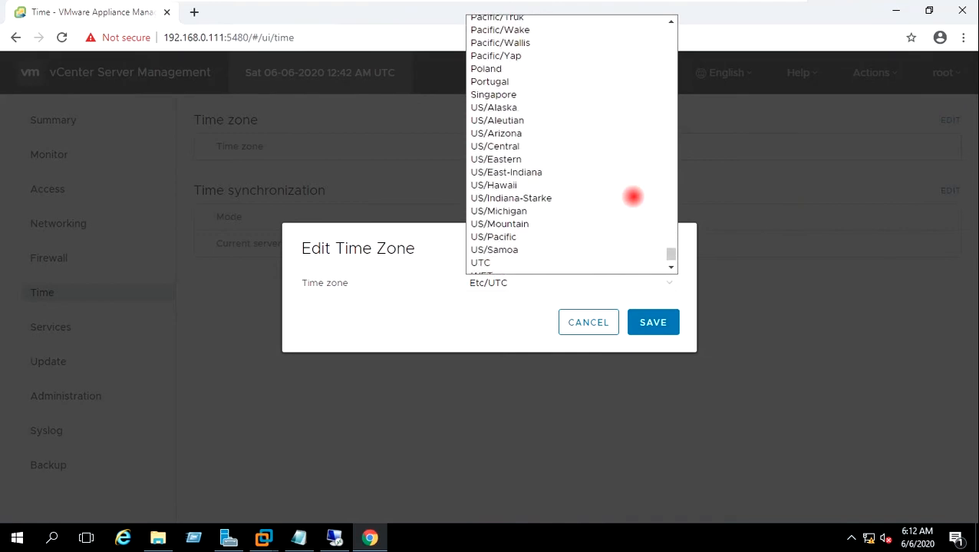
pyautogui.scroll(6, 632, 196)
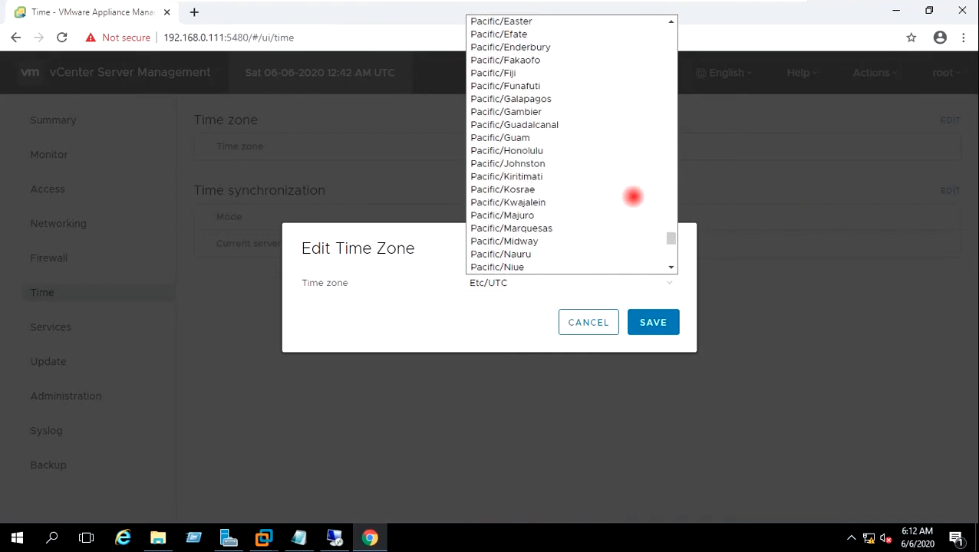
pyautogui.scroll(20, 633, 196)
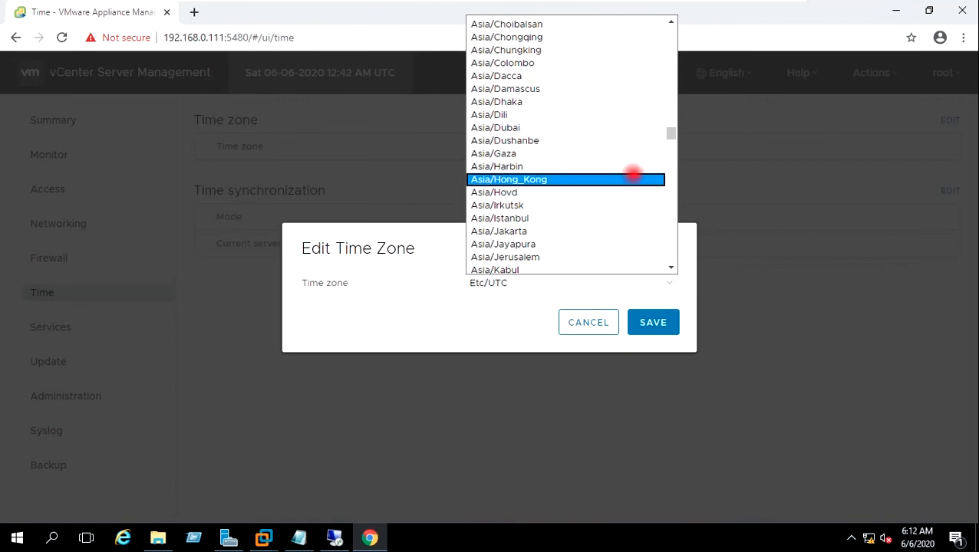
pyautogui.moveTo(673, 135); pyautogui.dragTo(671, 130)
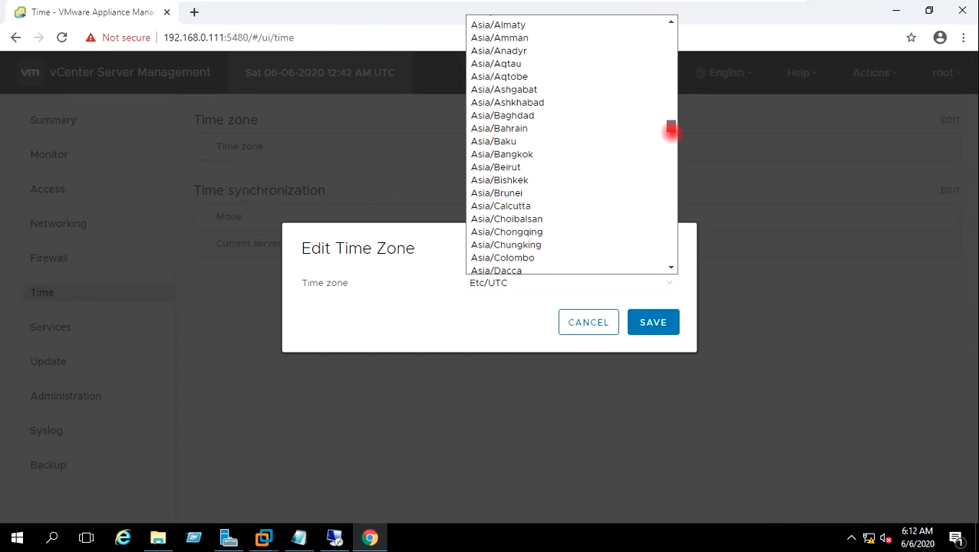
pyautogui.click(623, 206)
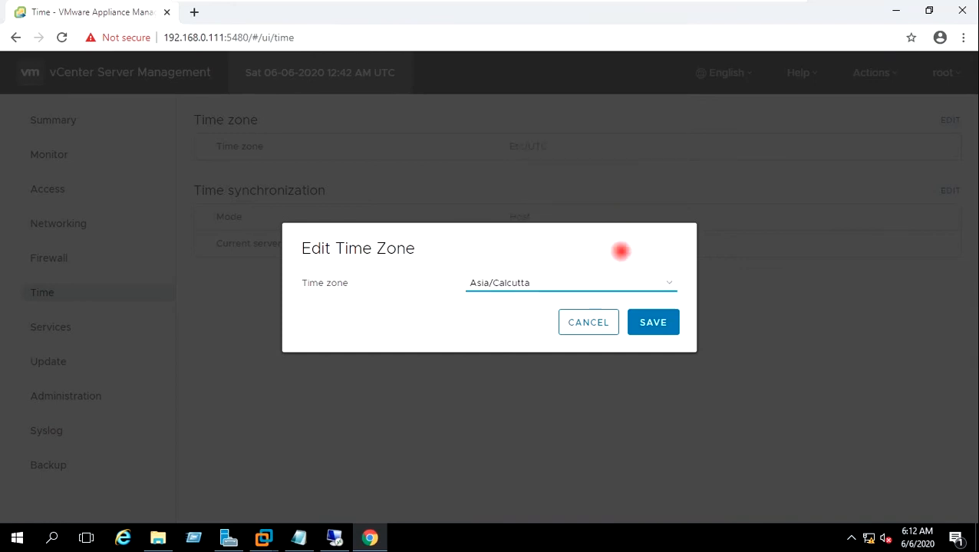
pyautogui.click(650, 321)
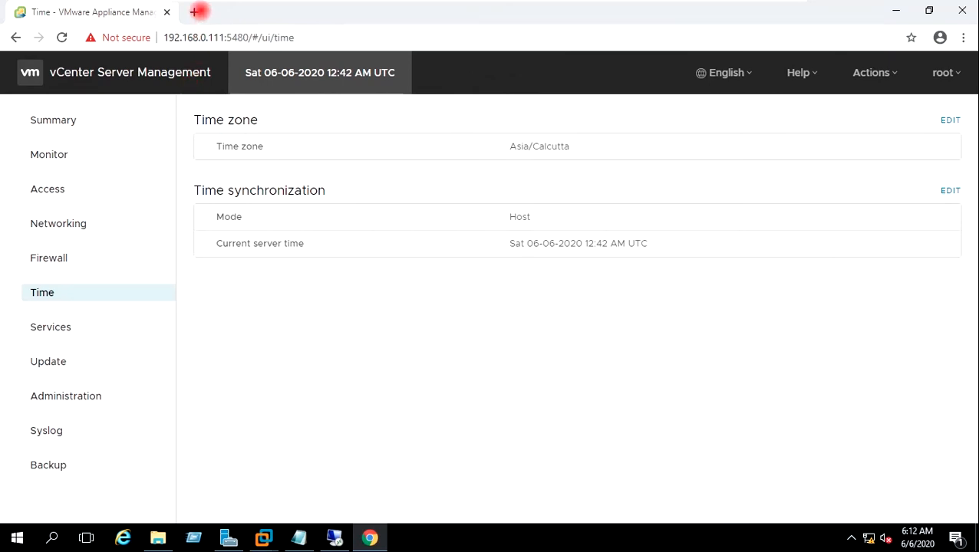
pyautogui.click(196, 13)
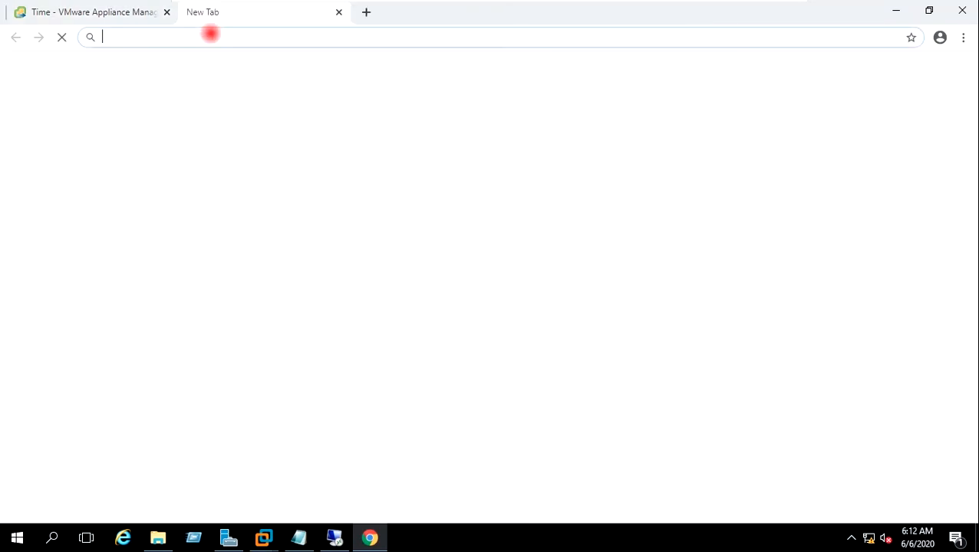
pyautogui.write('https')
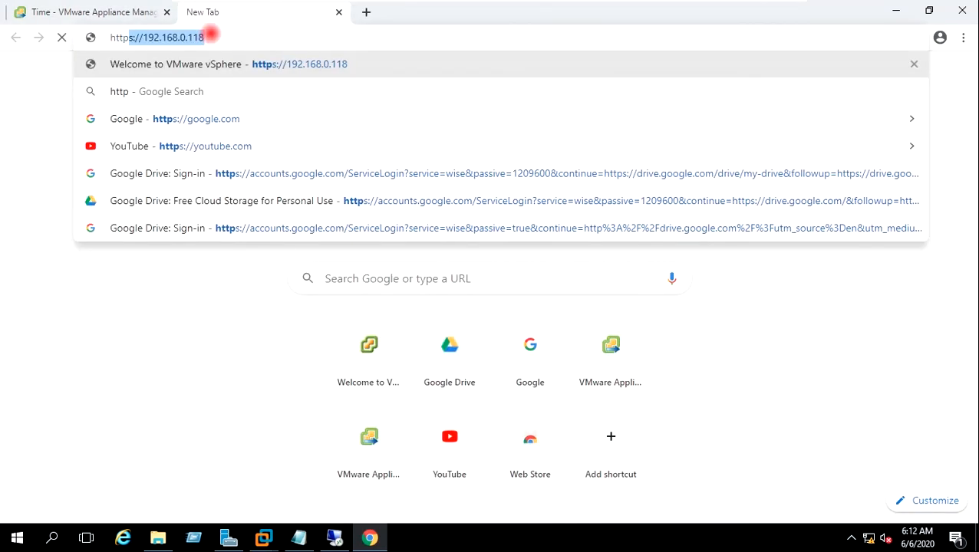
pyautogui.write(':/')
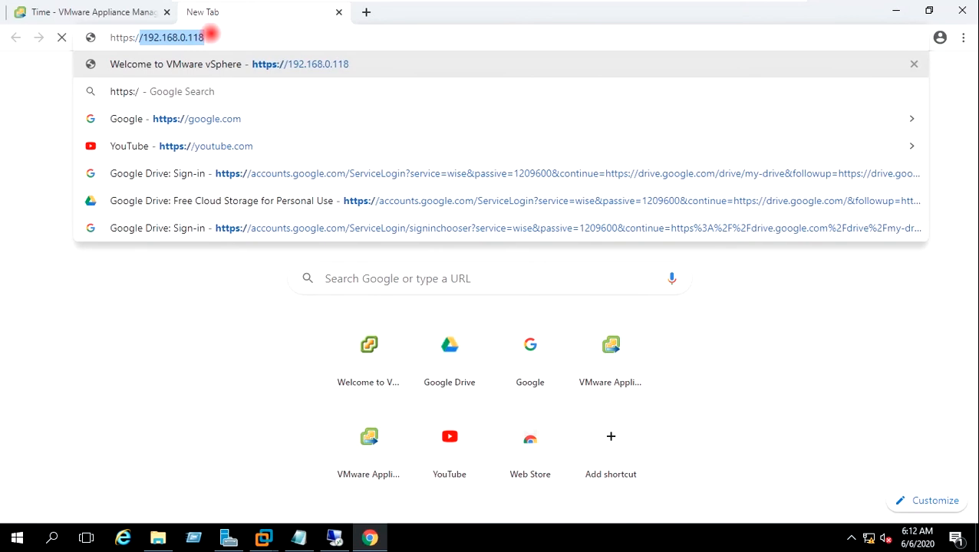
pyautogui.write('/vcsa')
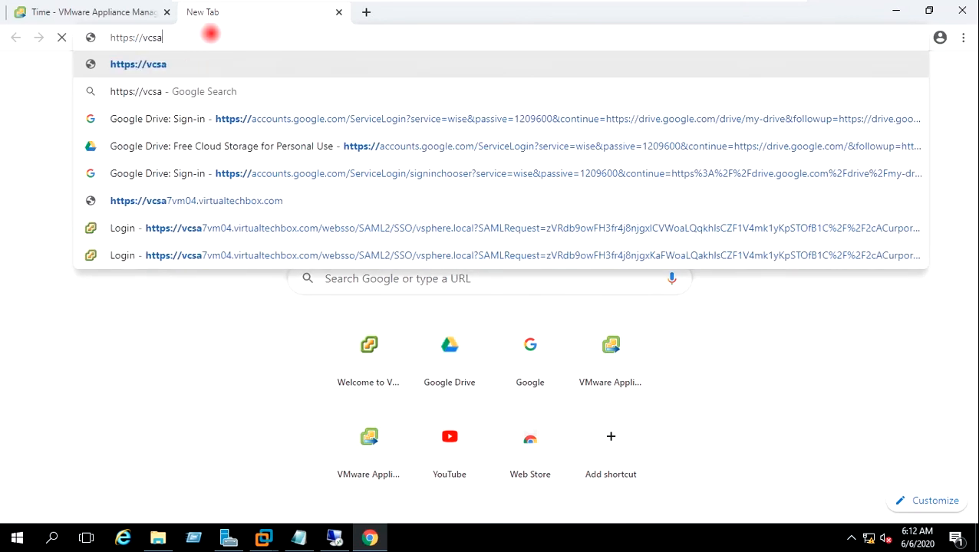
pyautogui.write('vm0')
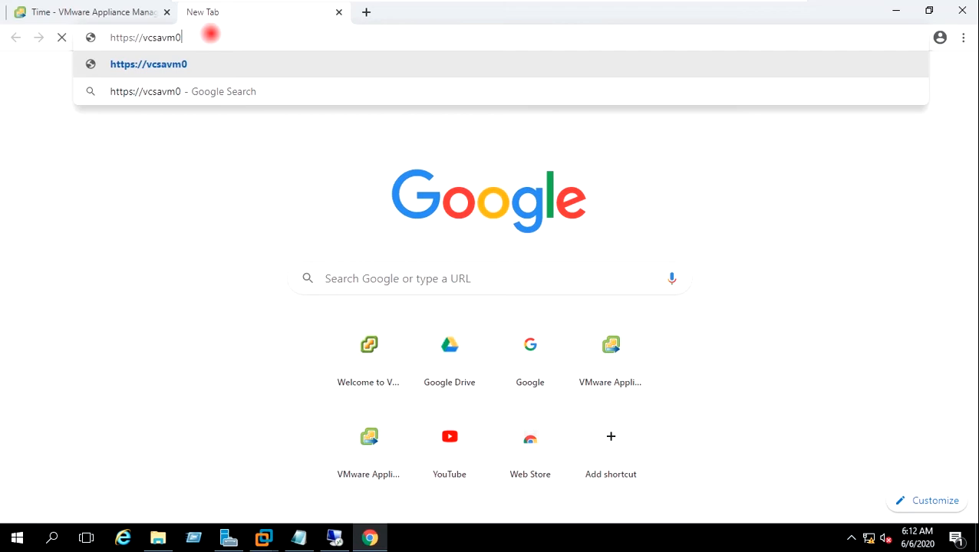
pyautogui.write('4.v')
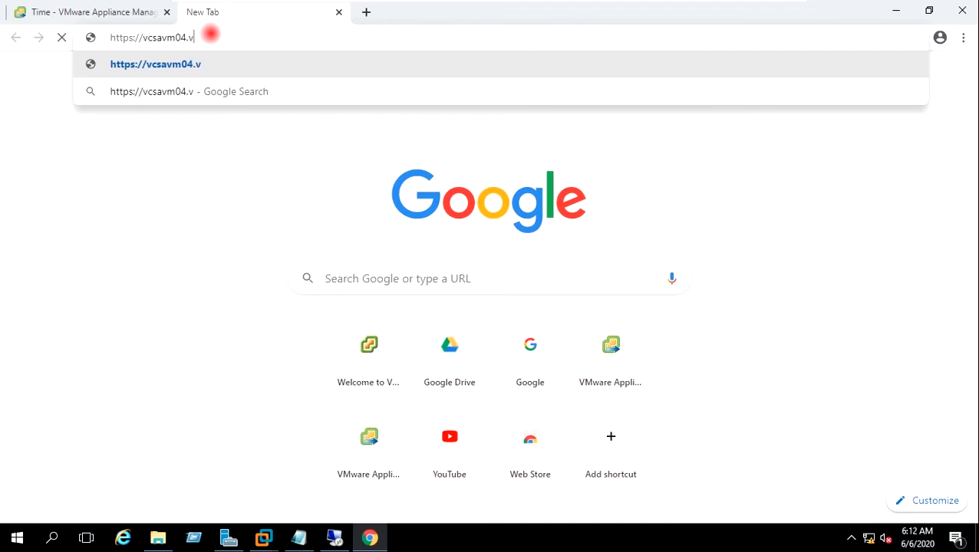
pyautogui.write('irtual')
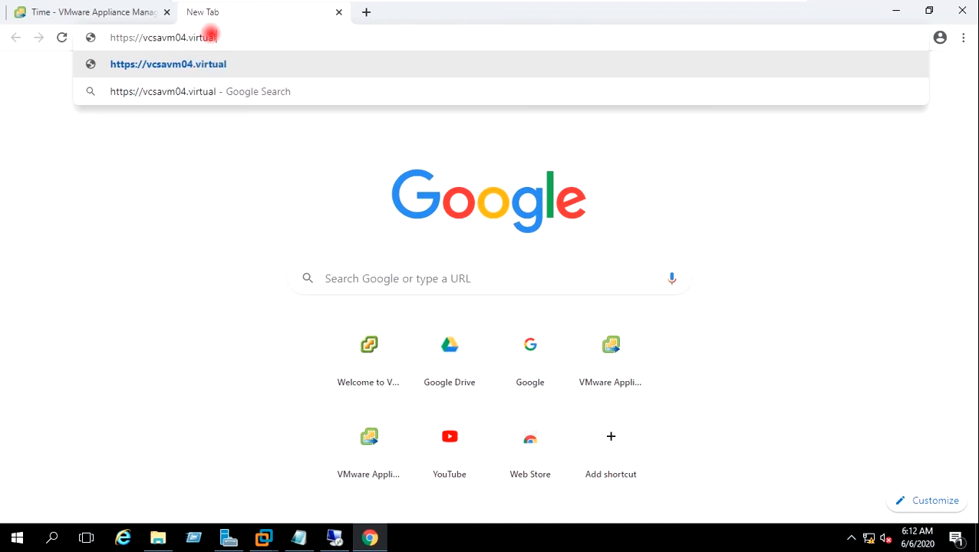
pyautogui.write('techbo')
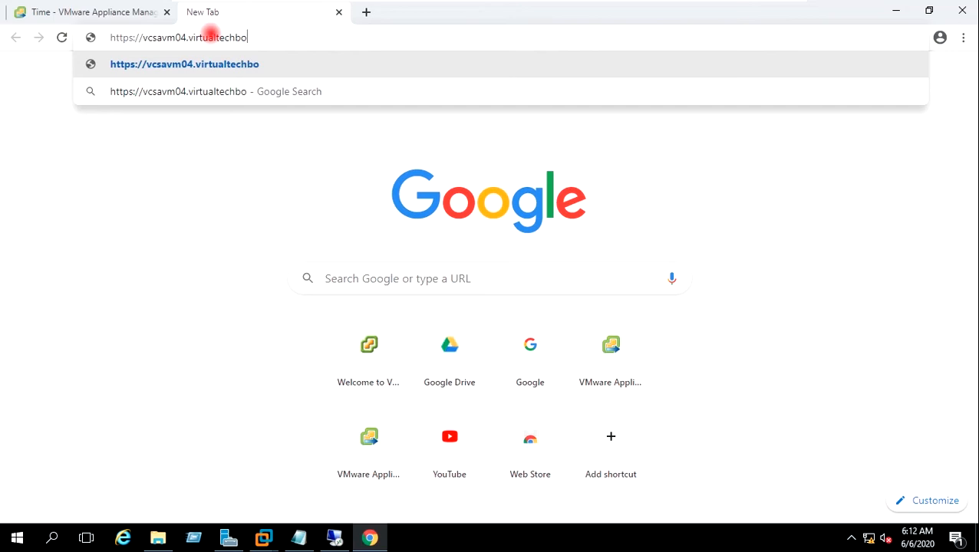
pyautogui.write('x.com')
pyautogui.press('Return')
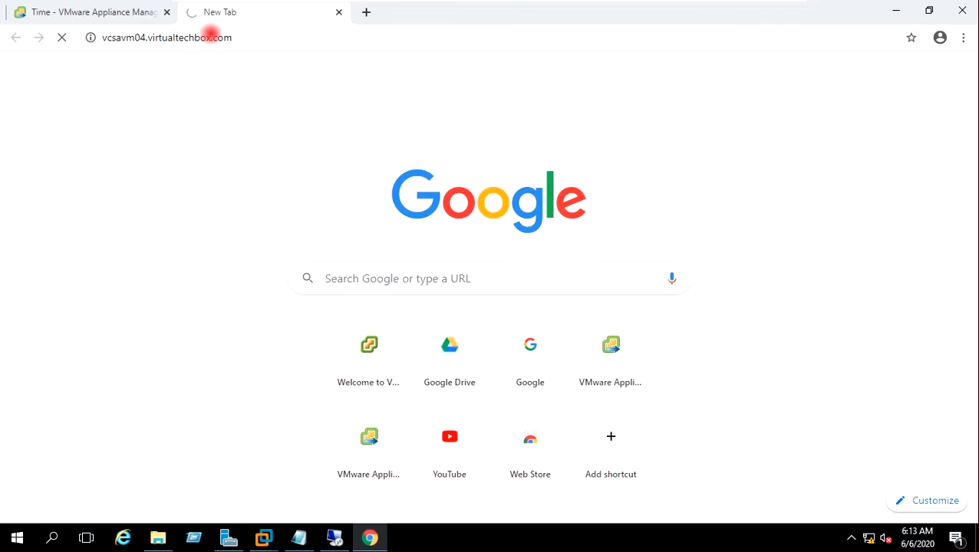
pyautogui.click(295, 398)
pyautogui.scroll(-1, 136, 209)
pyautogui.click(283, 476)
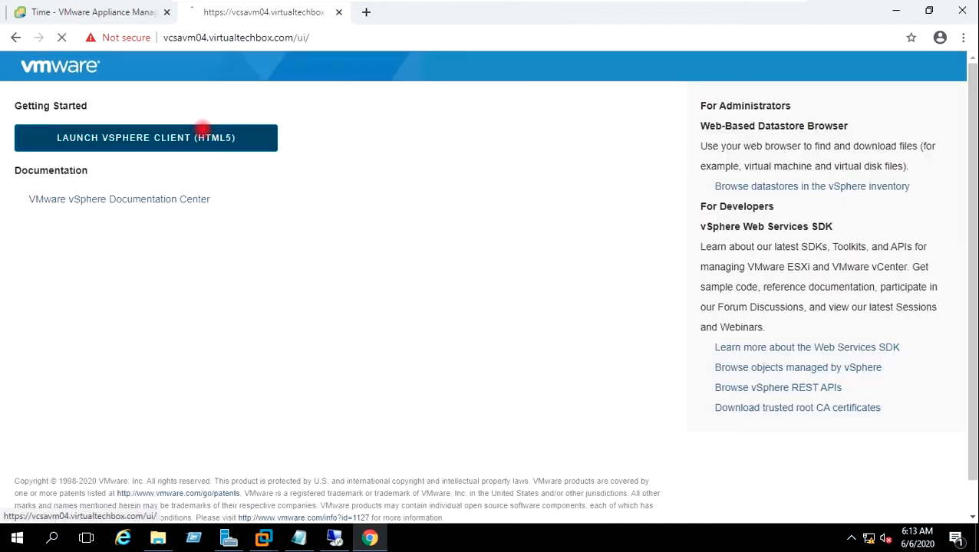
pyautogui.click(203, 132)
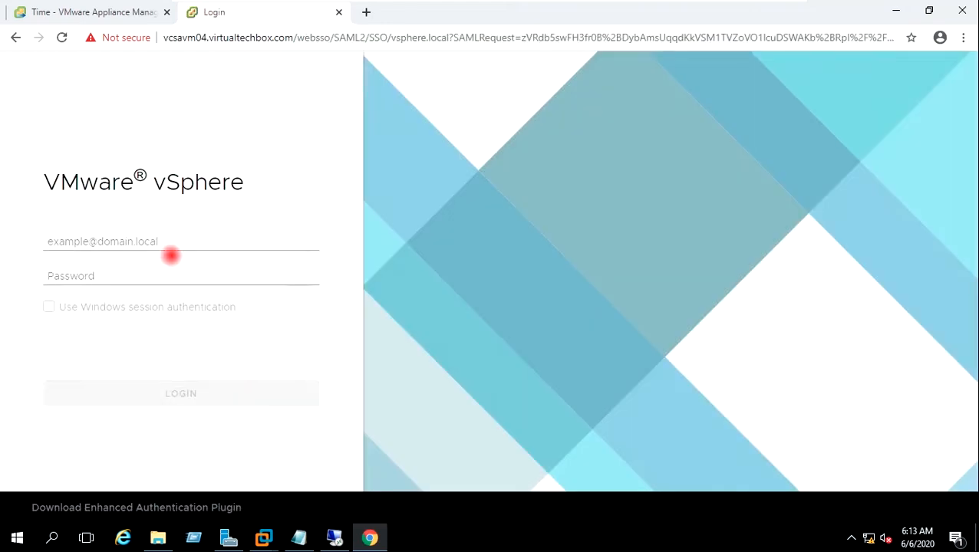
# Step: Sign in to the vSphere Client as the vsphere.local SSO administrator with its password
pyautogui.click(166, 241)
pyautogui.write('ad')
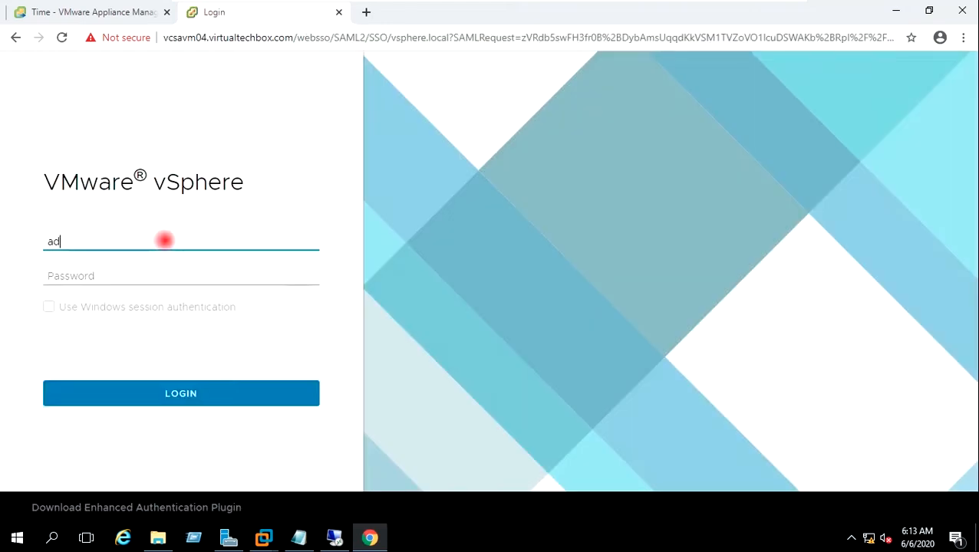
pyautogui.write('ministrtator')
pyautogui.write('@')
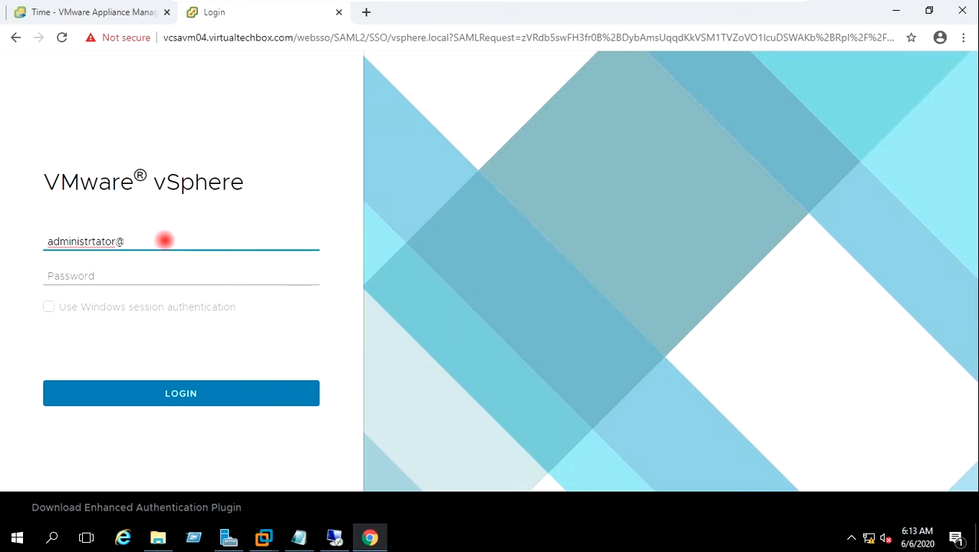
pyautogui.press('BackSpace')
pyautogui.press('BackSpace')
pyautogui.press('BackSpace')
pyautogui.press('BackSpace')
pyautogui.press('BackSpace')
pyautogui.write('ator@vsphere.local')
pyautogui.press('Tab')
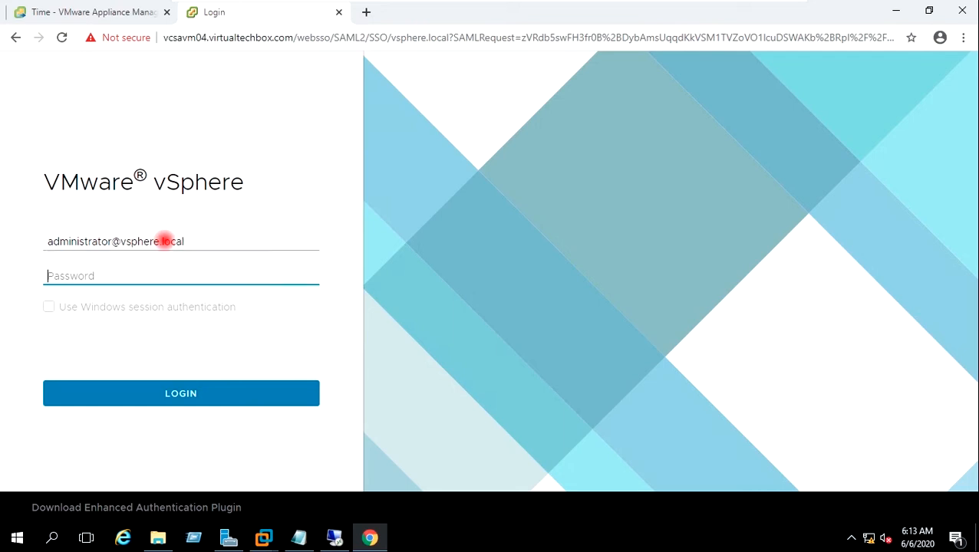
pyautogui.write('••••••••••')
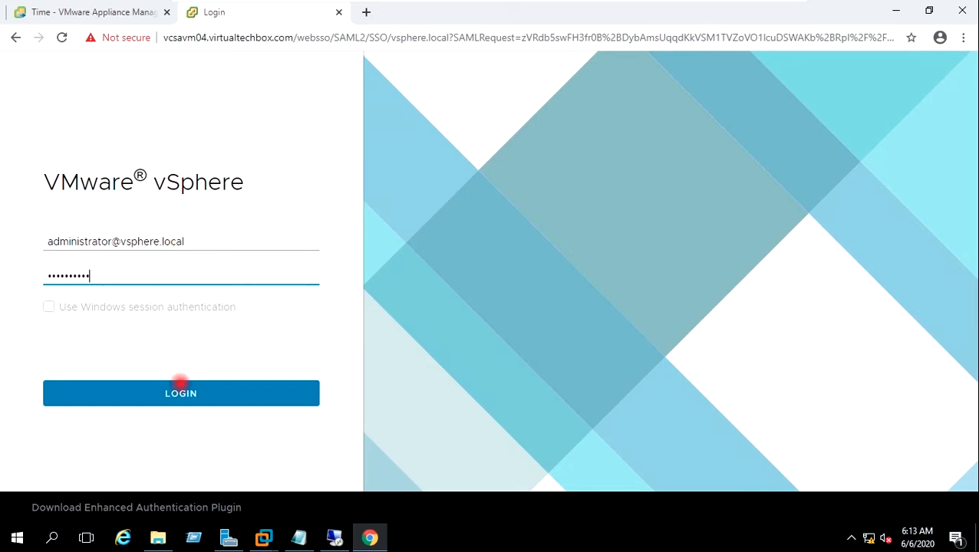
pyautogui.click(180, 388)
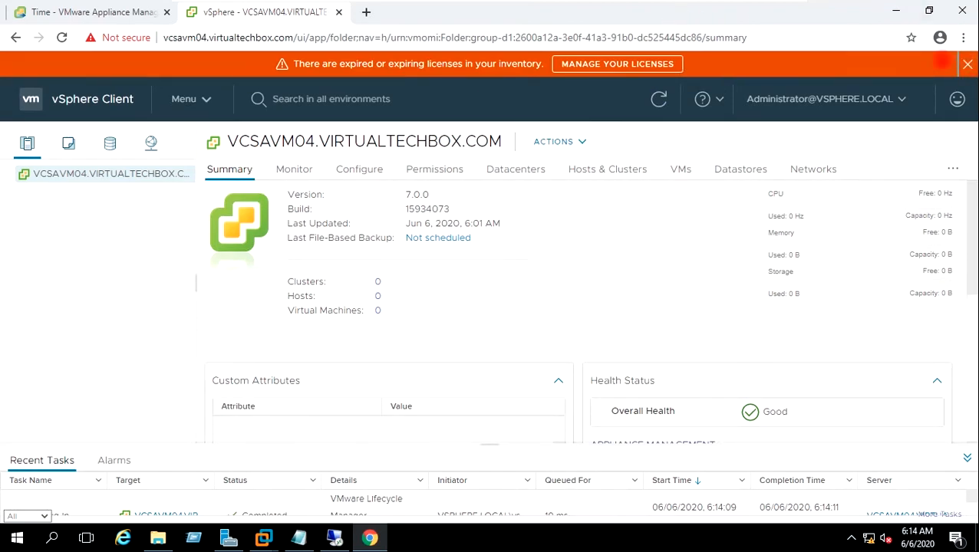
# Step: Dismiss the expired-licenses banner, review the VCSAVM04 summary, and show the Workstation VM previews
pyautogui.click(967, 64)
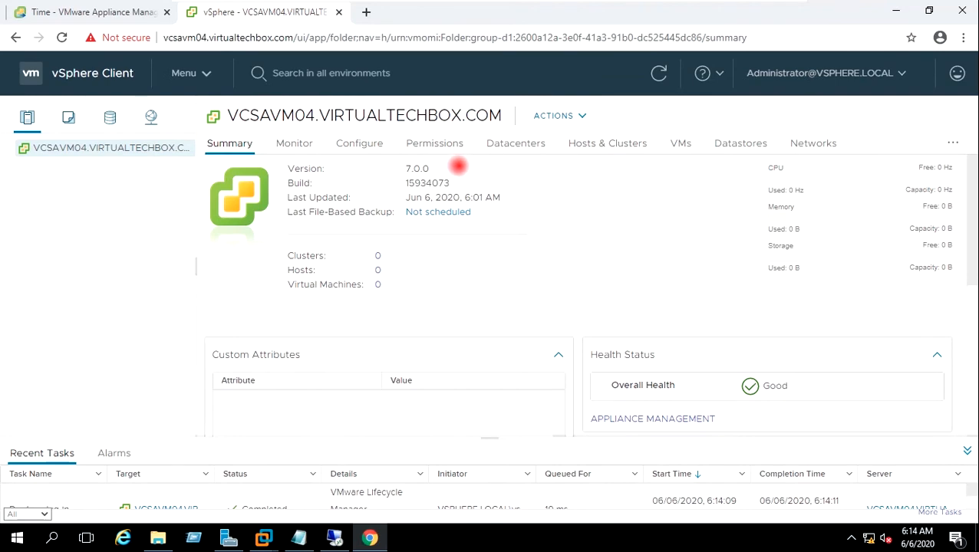
pyautogui.moveTo(405, 168); pyautogui.dragTo(492, 180)
pyautogui.click(491, 179)
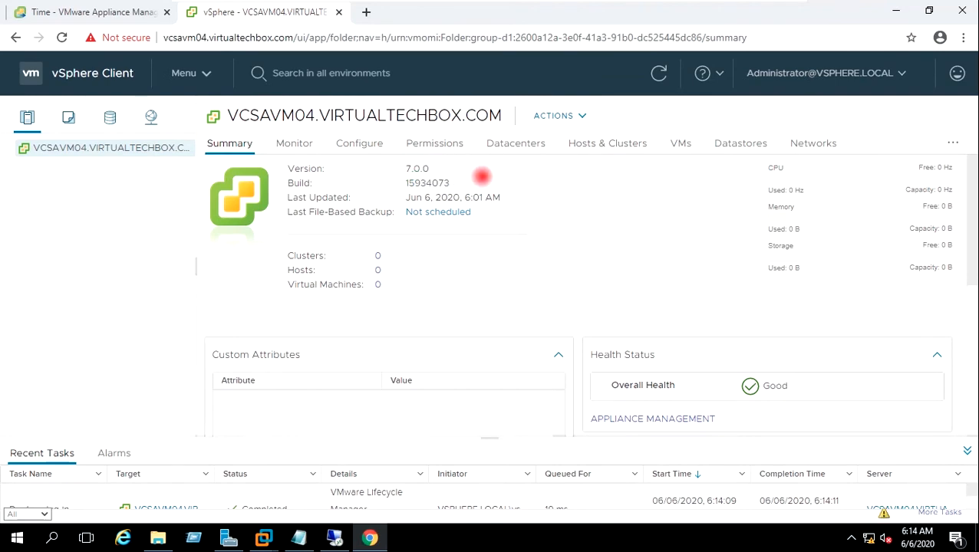
pyautogui.scroll(-3, 658, 242)
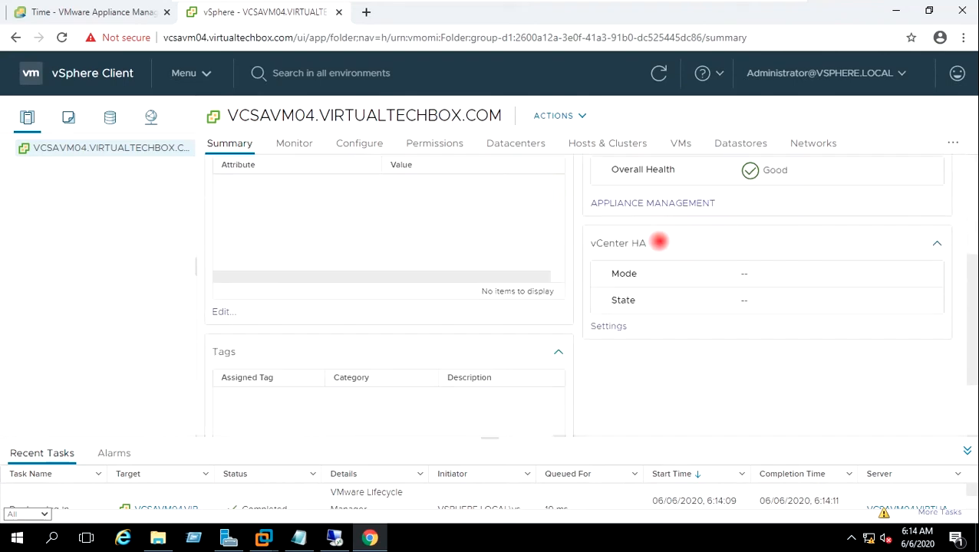
pyautogui.scroll(3, 601, 227)
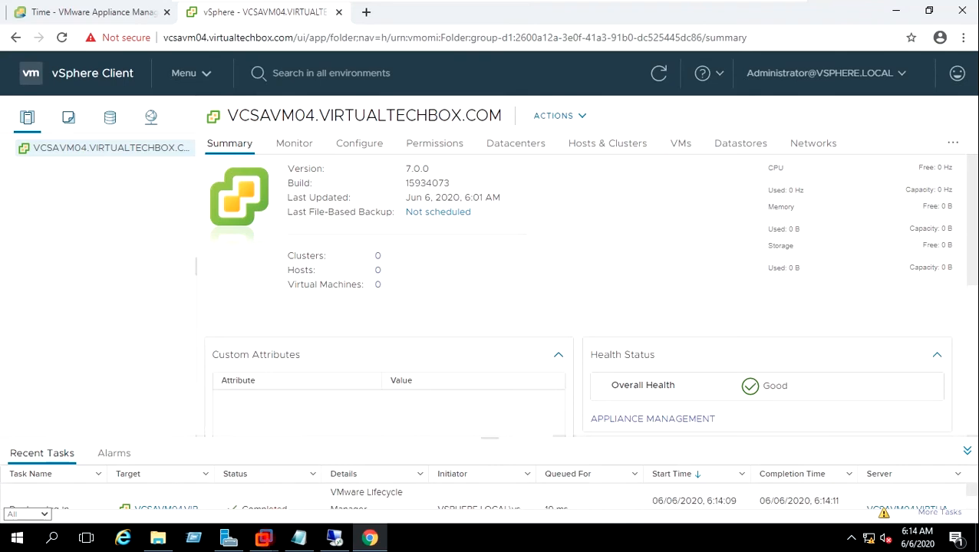
pyautogui.click(263, 538)
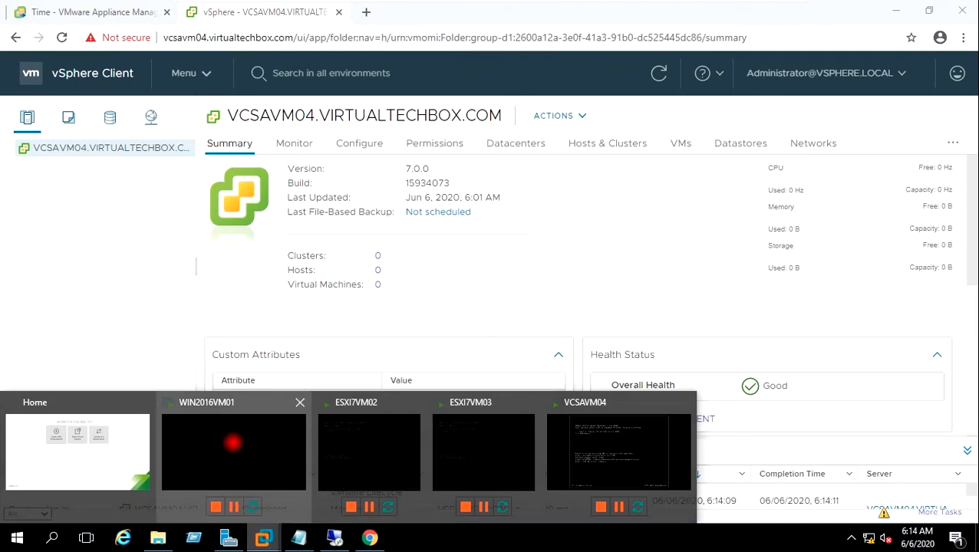
# Step: Switch to WIN2016VM01 and sign in as the domain administrator with its password
pyautogui.click(230, 441)
pyautogui.click(289, 217)
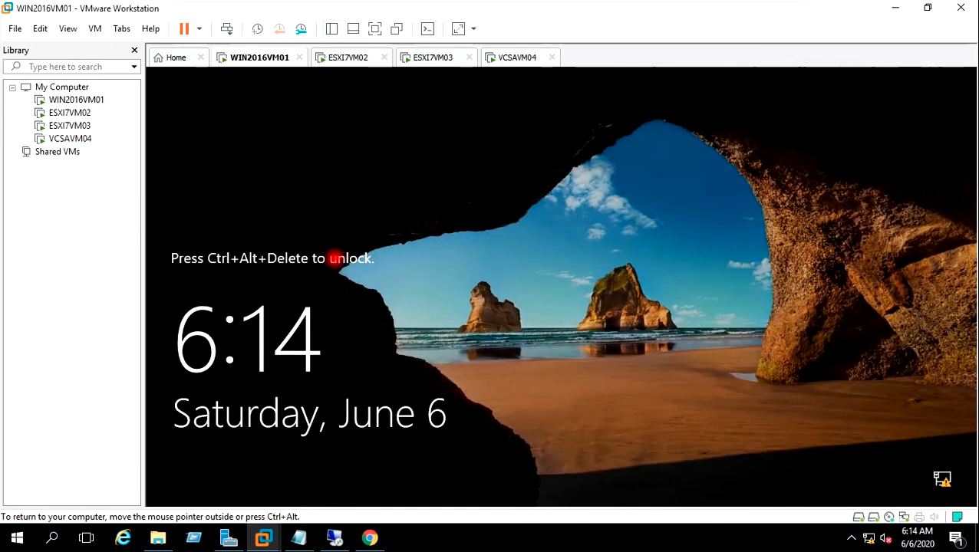
pyautogui.hotkey('ctrl', 'alt')
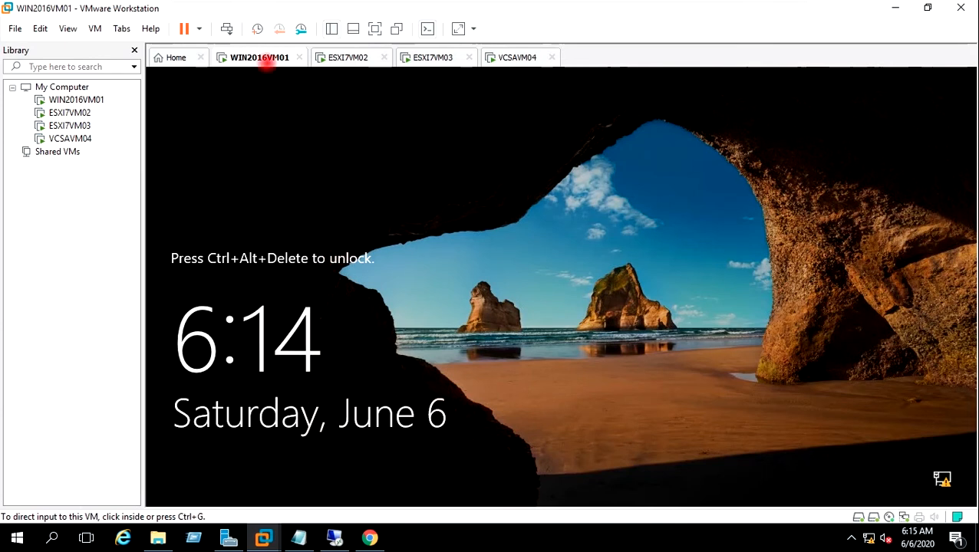
pyautogui.click(229, 29)
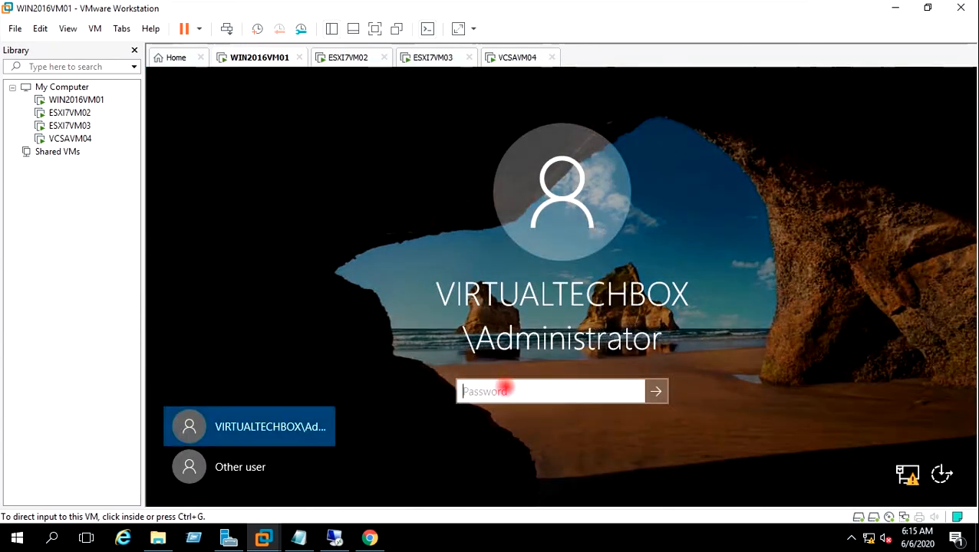
pyautogui.click(504, 389)
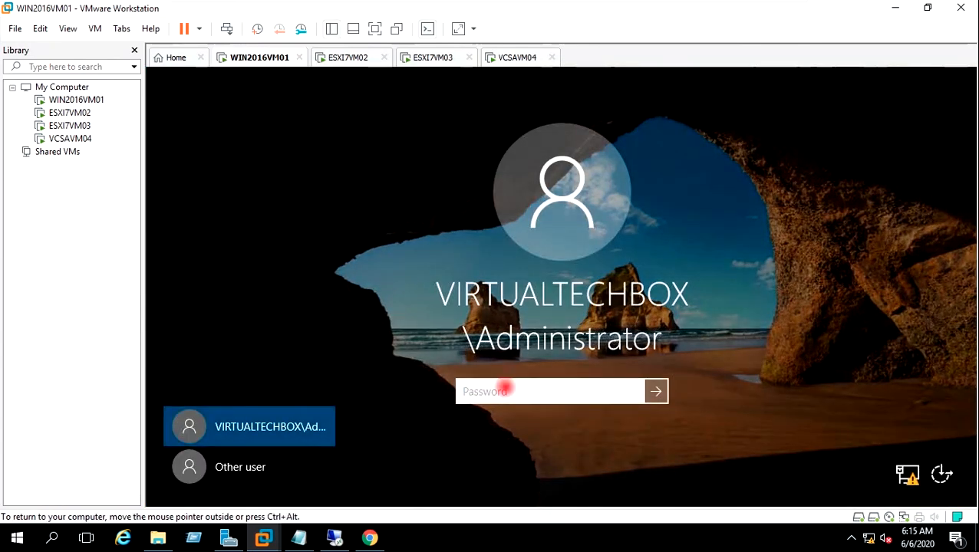
pyautogui.write('••••••••')
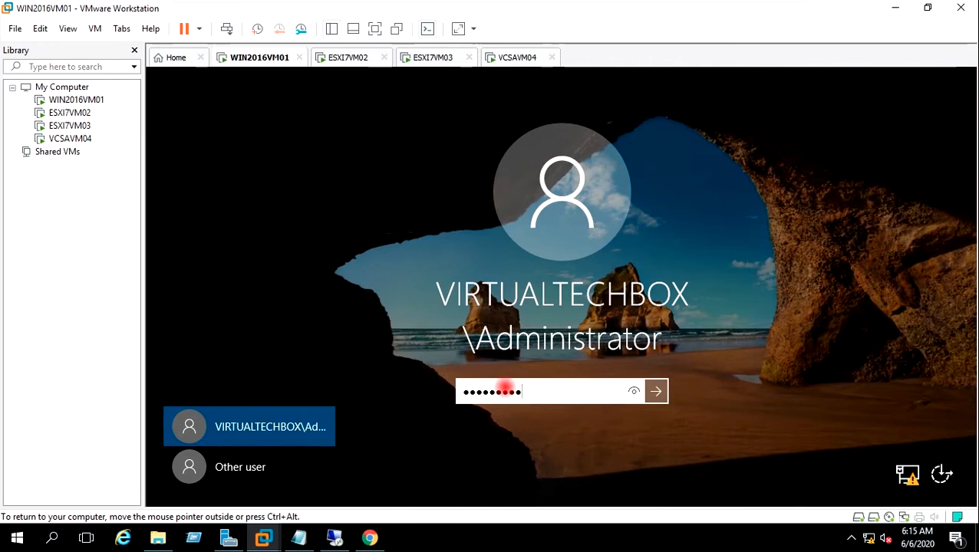
pyautogui.press('Return')
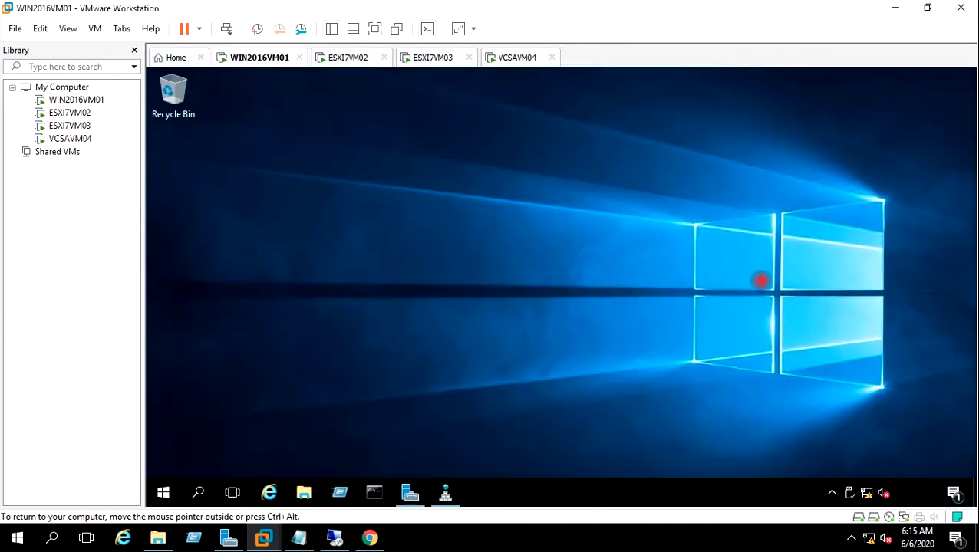
# Step: Open Network Connections (ncpa.cpl) and the Ethernet0 adapter properties
pyautogui.rightClick(605, 257)
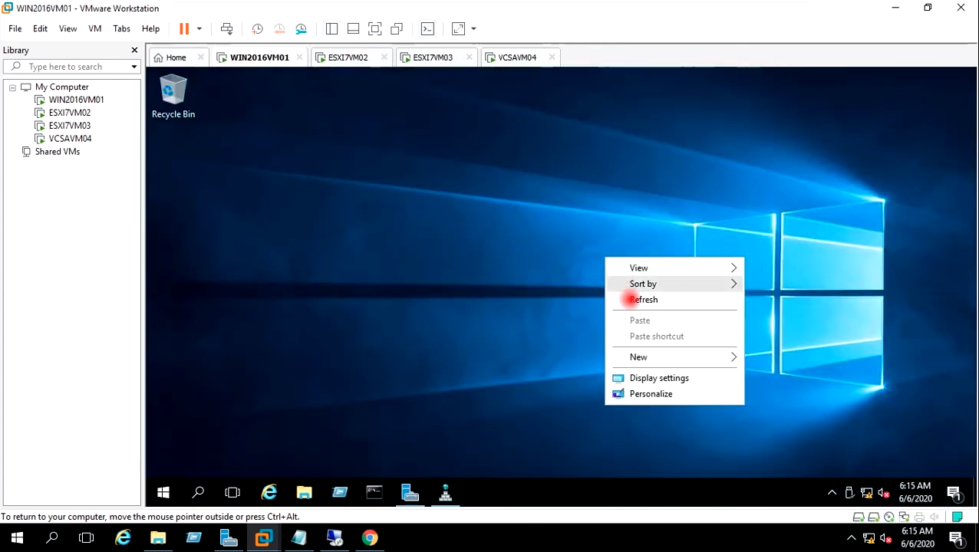
pyautogui.click(493, 379)
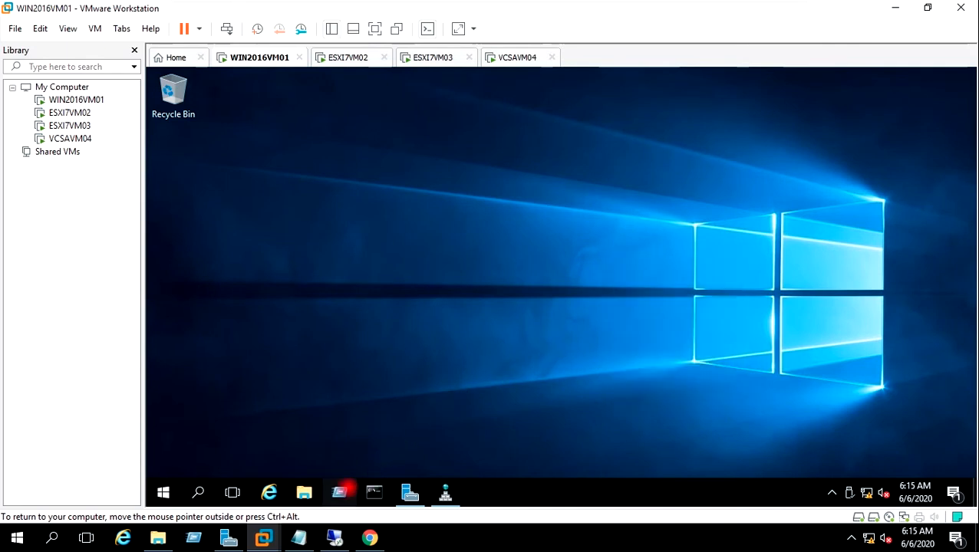
pyautogui.press('super+r')
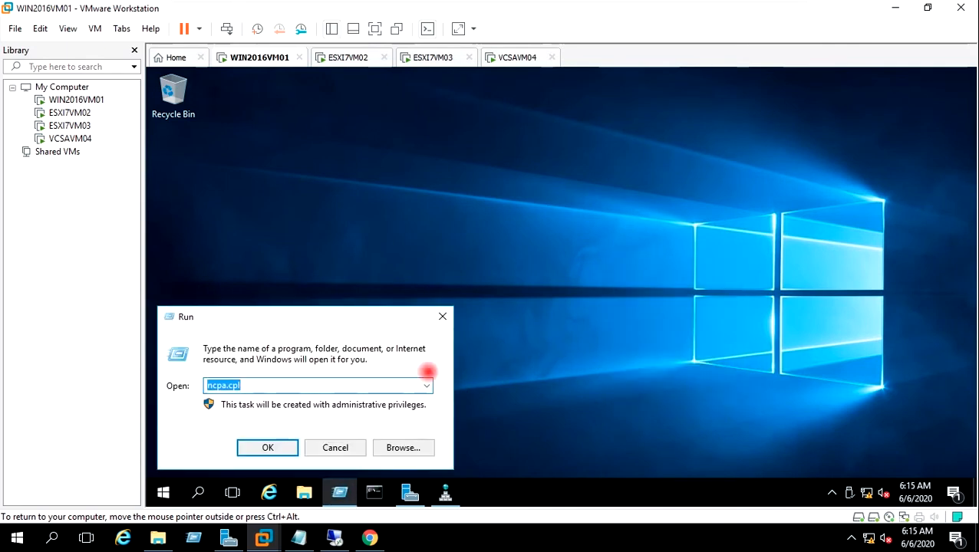
pyautogui.press('Return')
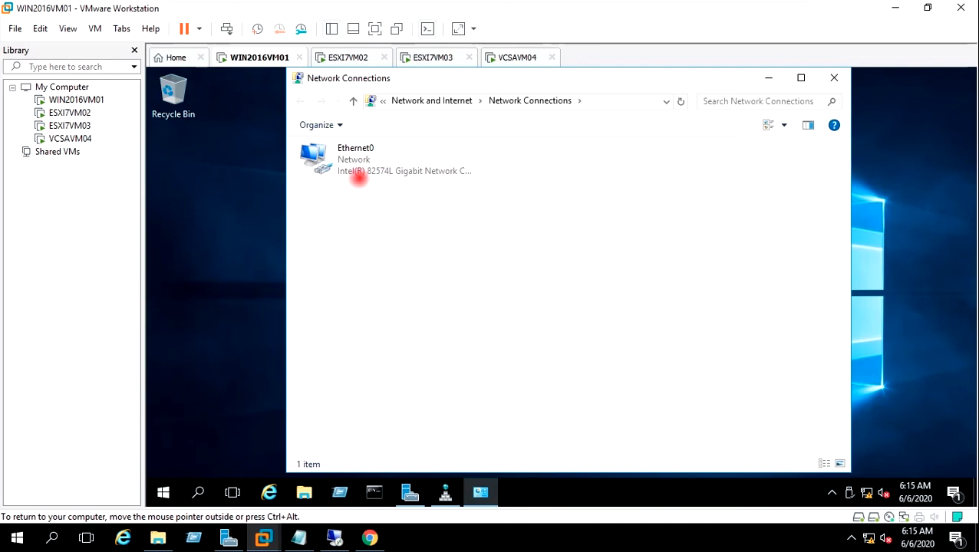
pyautogui.click(351, 165)
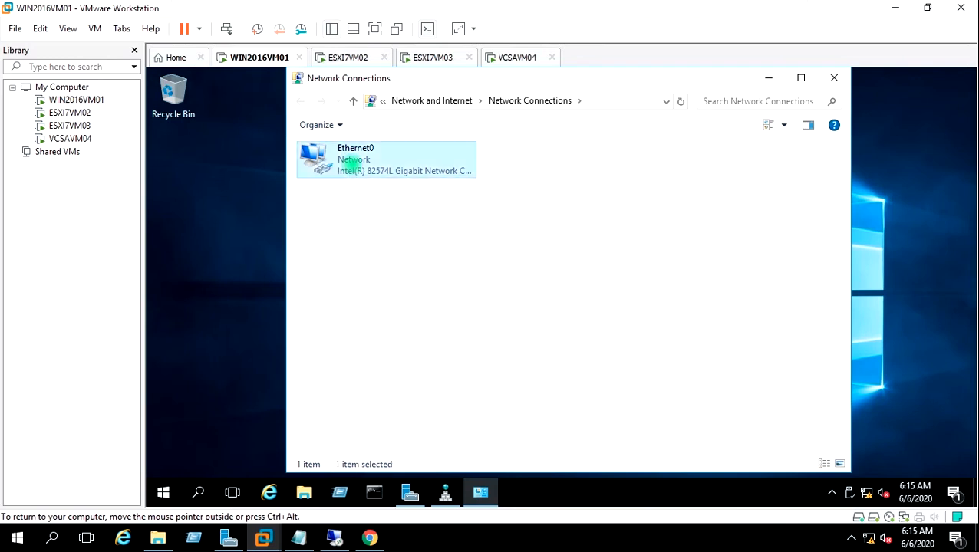
pyautogui.rightClick(350, 165)
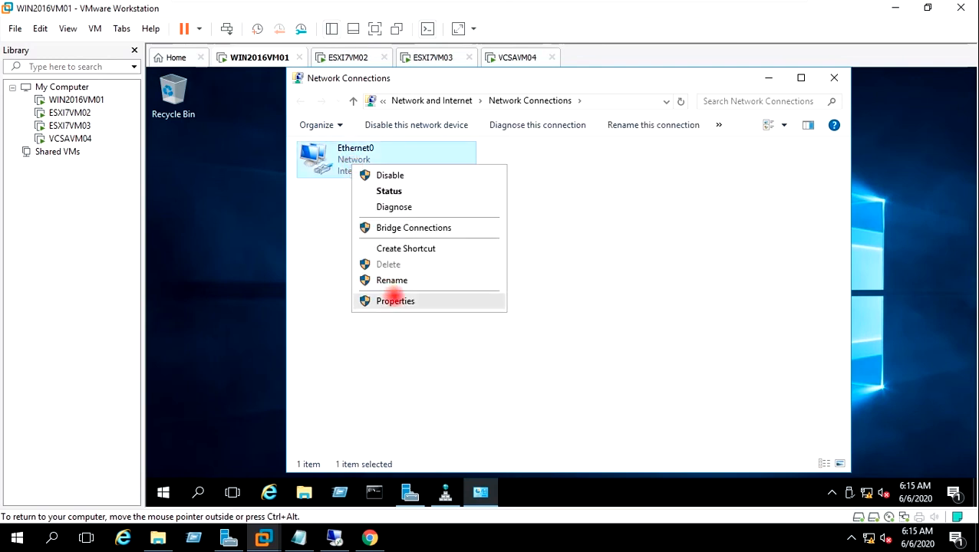
pyautogui.click(393, 298)
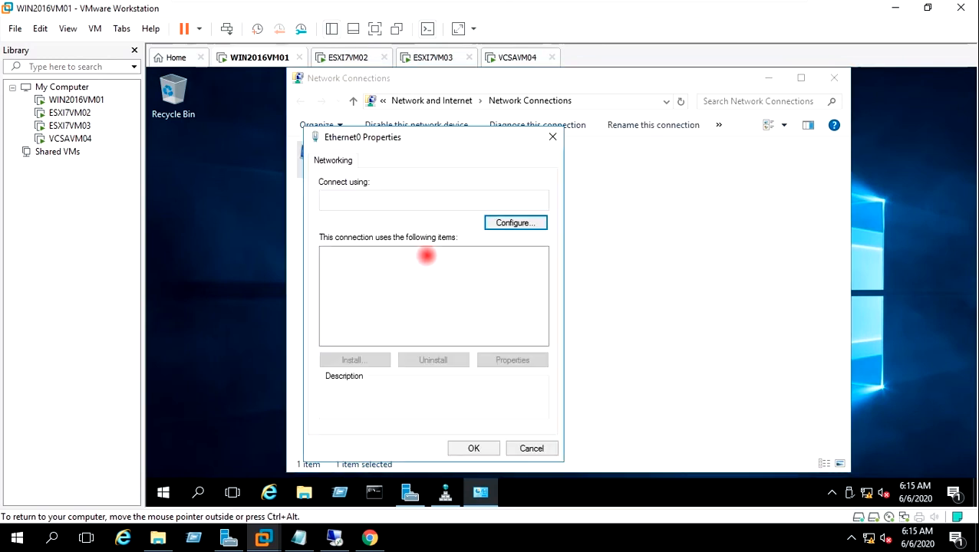
# Step: Set Ethernet0's IPv4 preferred DNS server to 192.168.0.28 and apply
pyautogui.click(453, 291)
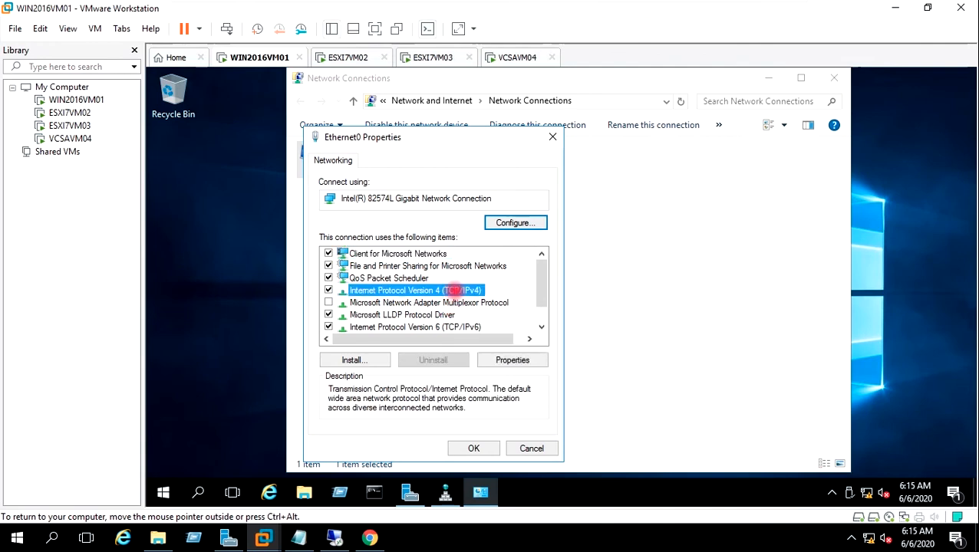
pyautogui.click(512, 360)
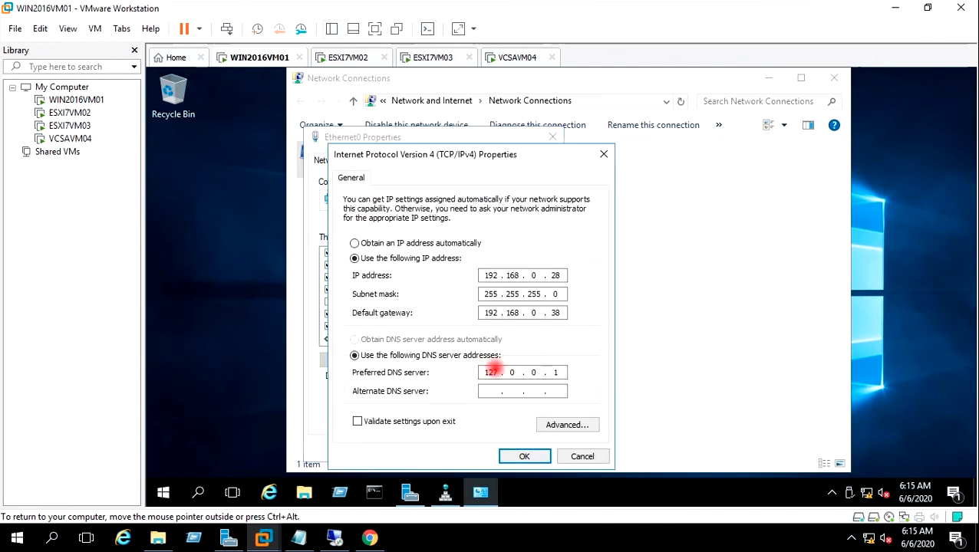
pyautogui.doubleClick(491, 372)
pyautogui.write('192 . 168 . ')
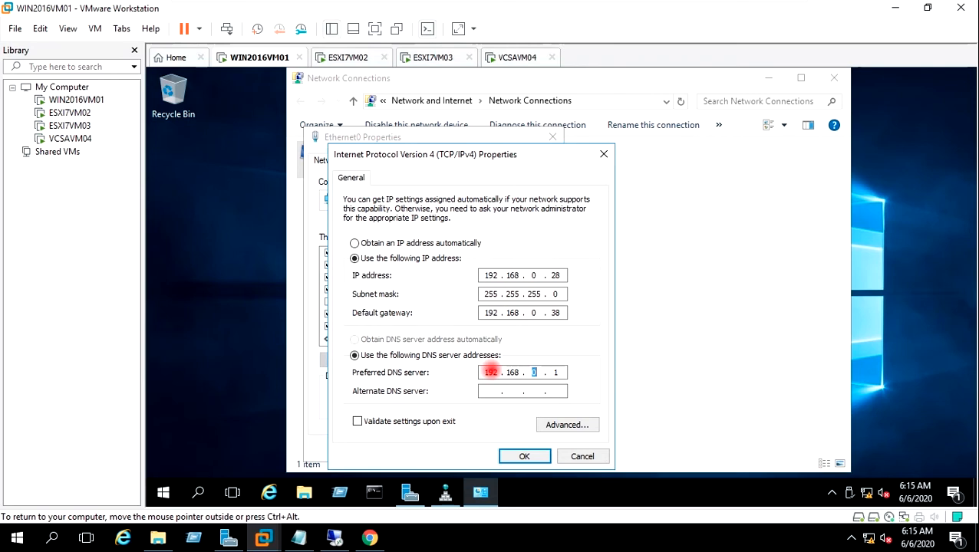
pyautogui.write('0 . 28')
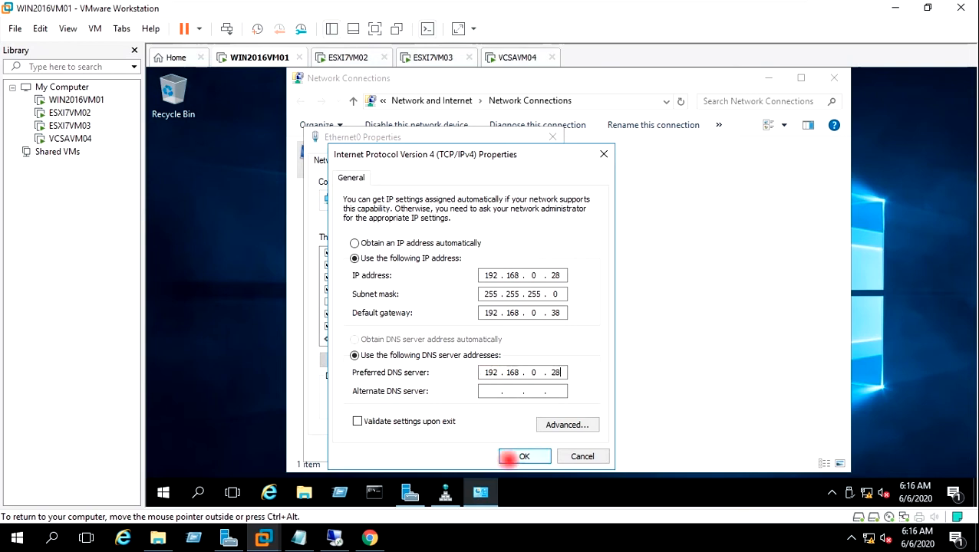
pyautogui.click(508, 457)
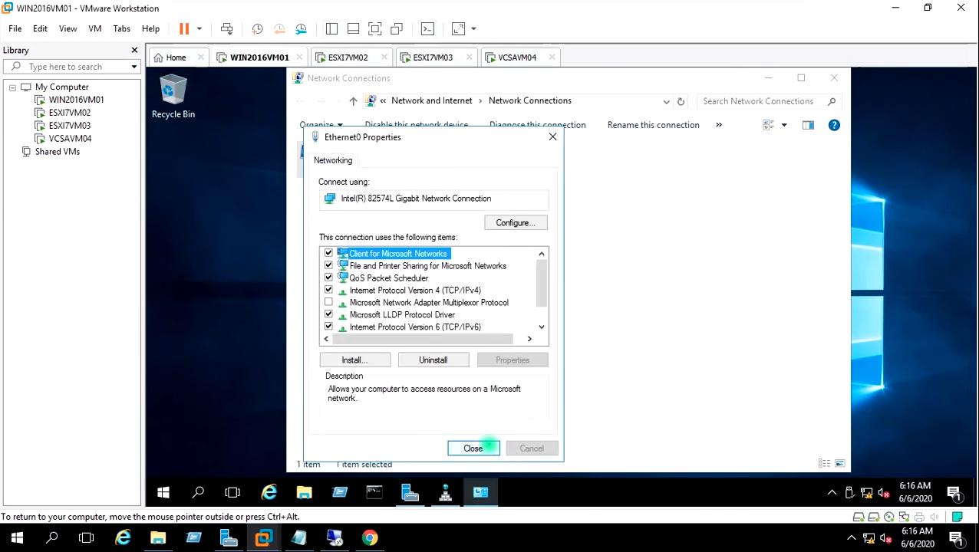
pyautogui.click(488, 446)
# Step: Disable and re-enable the Ethernet0 adapter, then minimize the Network Connections window
pyautogui.rightClick(376, 148)
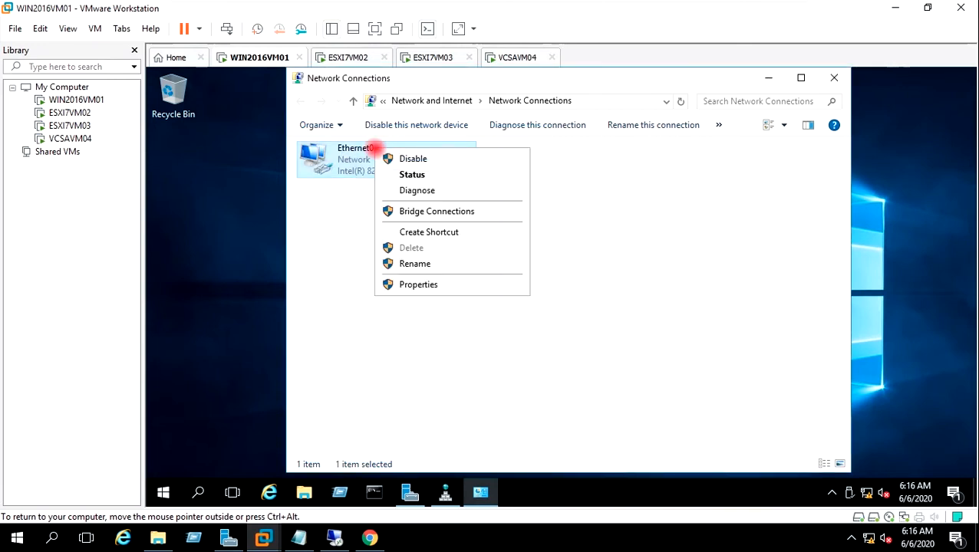
pyautogui.click(389, 159)
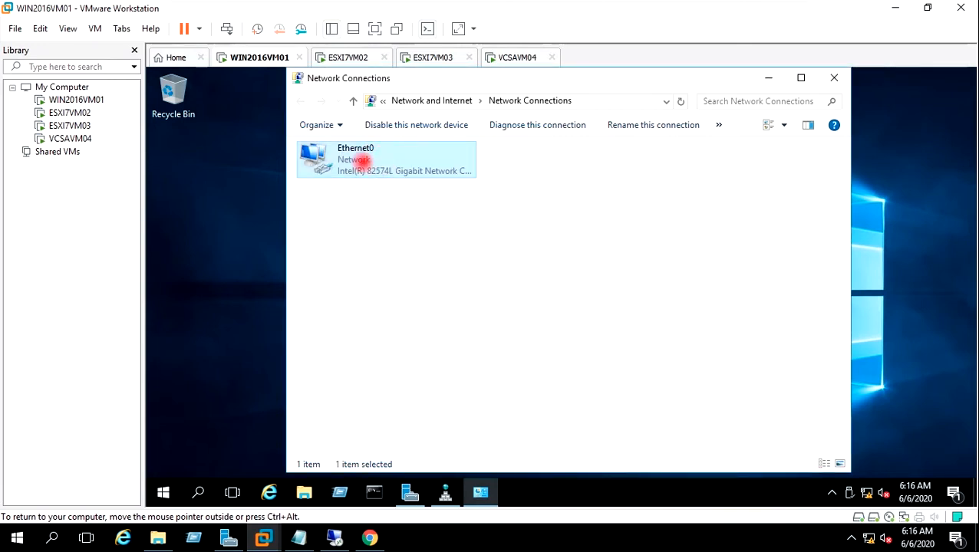
pyautogui.click(355, 234)
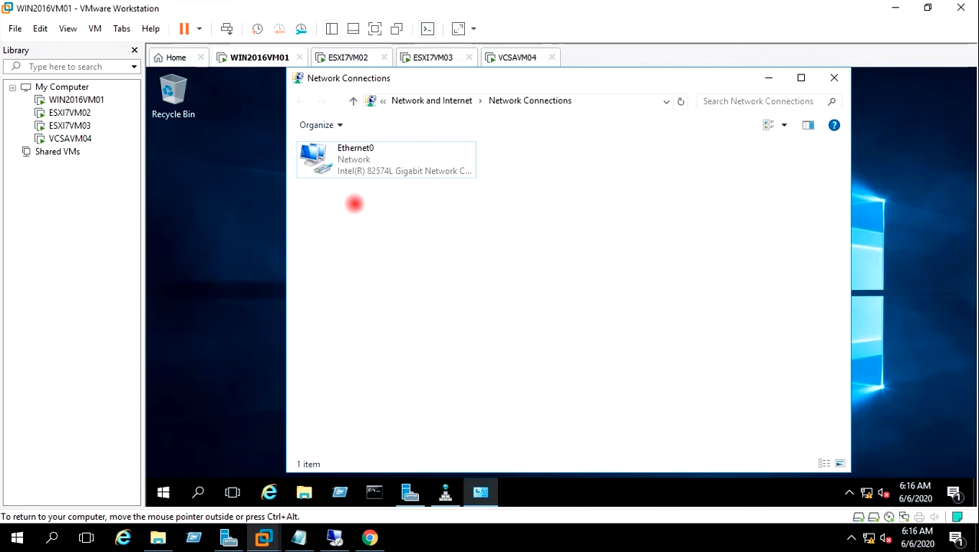
pyautogui.click(354, 148)
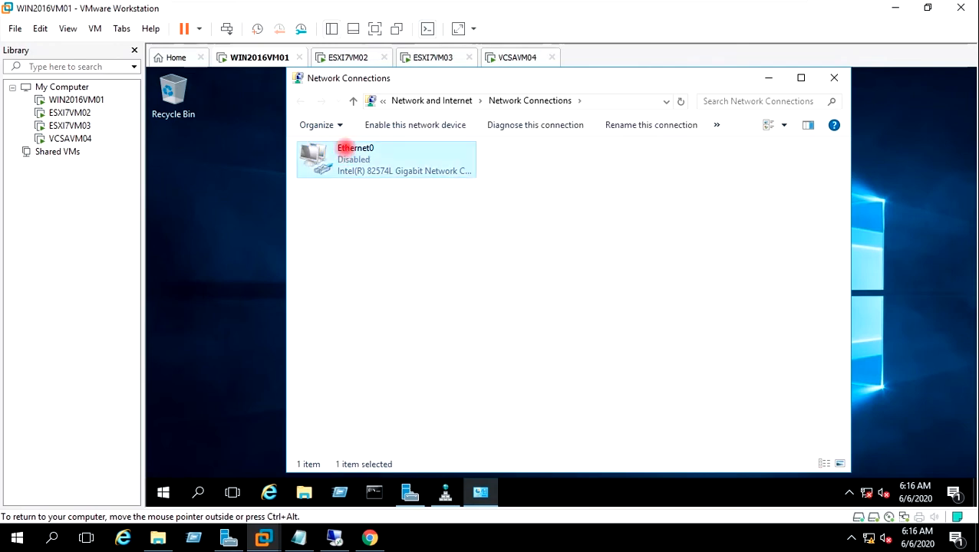
pyautogui.rightClick(355, 148)
pyautogui.click(360, 160)
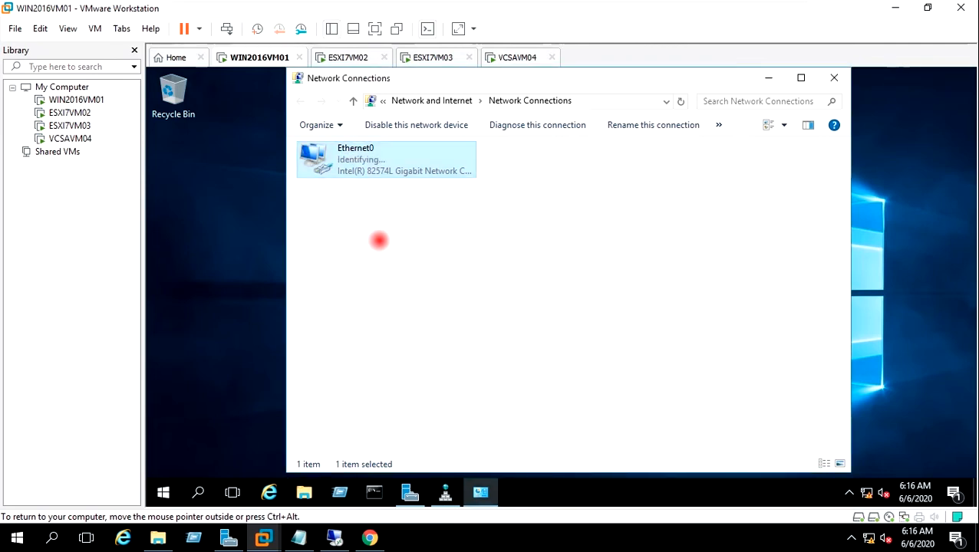
pyautogui.click(379, 241)
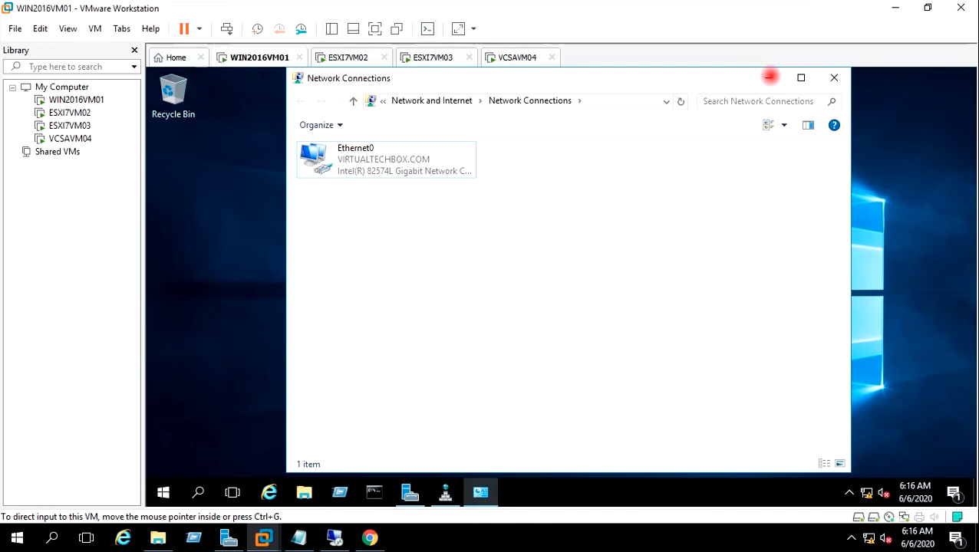
pyautogui.click(768, 77)
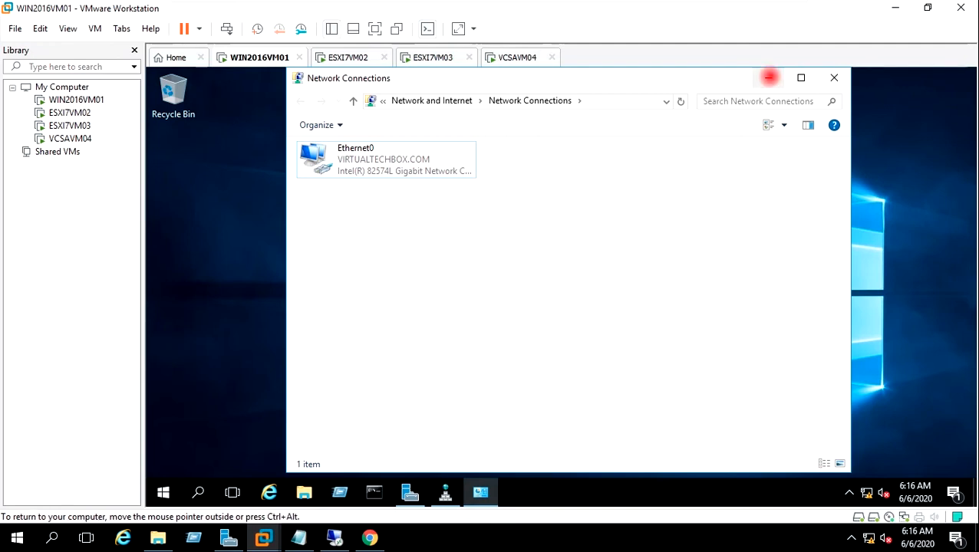
pyautogui.click(768, 77)
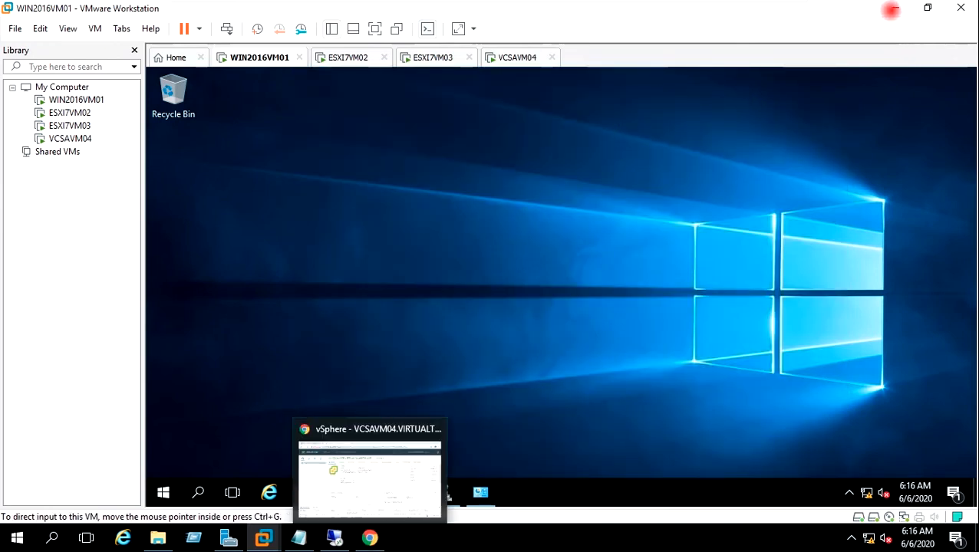
# Step: Go to Administration > Single Sign On > Configuration and view the Active Directory Domain settings
pyautogui.click(895, 8)
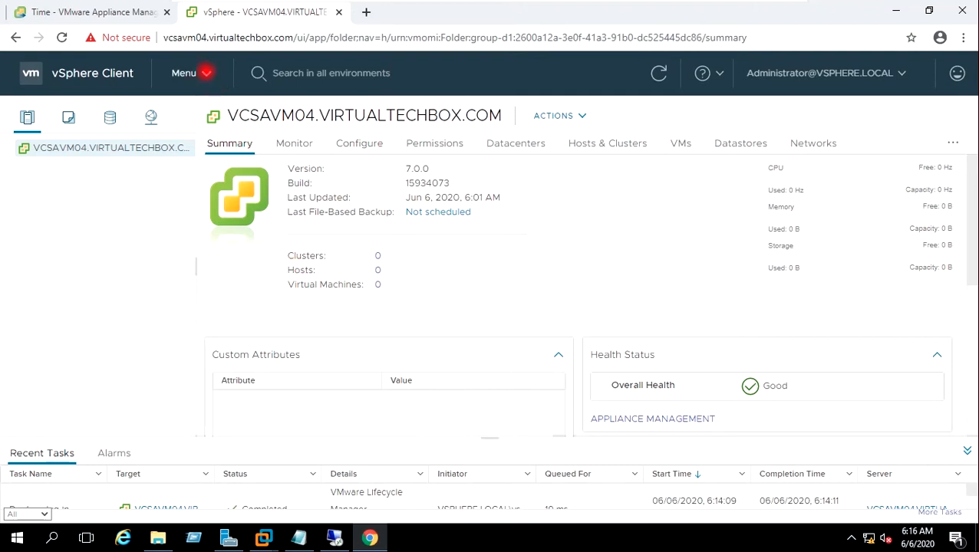
pyautogui.click(206, 72)
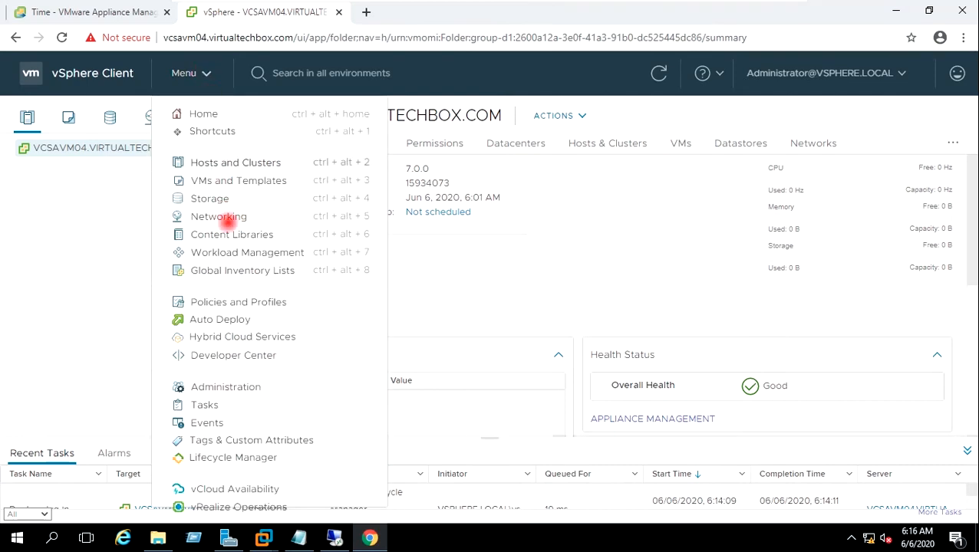
pyautogui.click(230, 383)
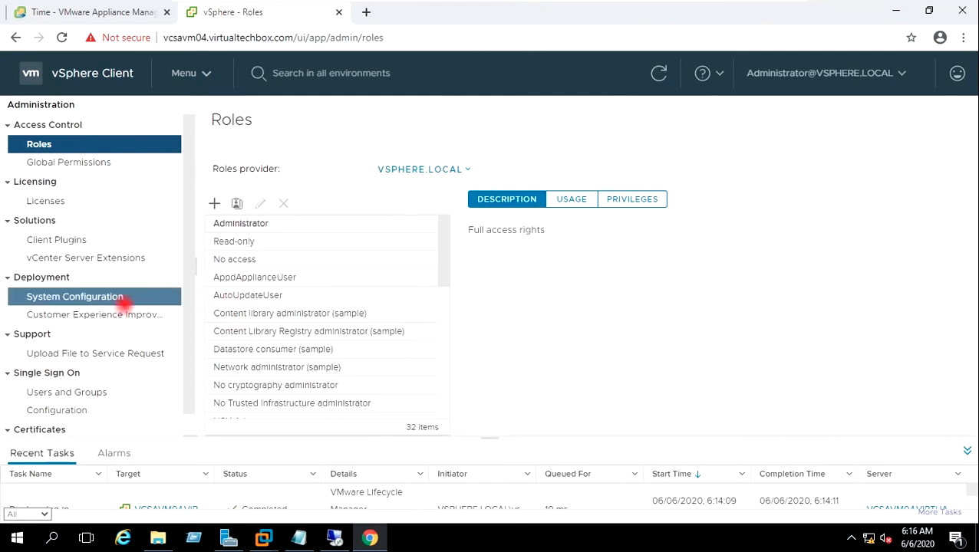
pyautogui.click(59, 409)
pyautogui.scroll(-1, 59, 409)
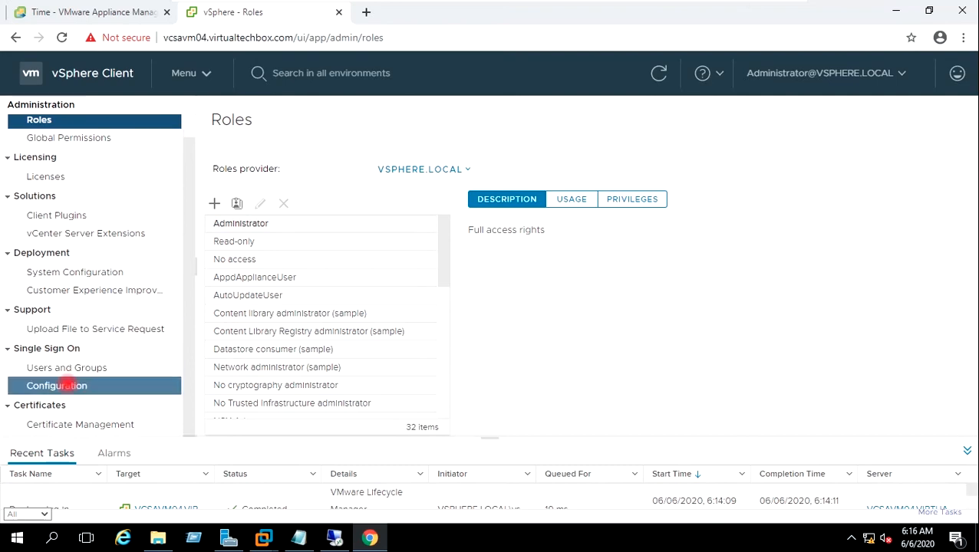
pyautogui.click(65, 386)
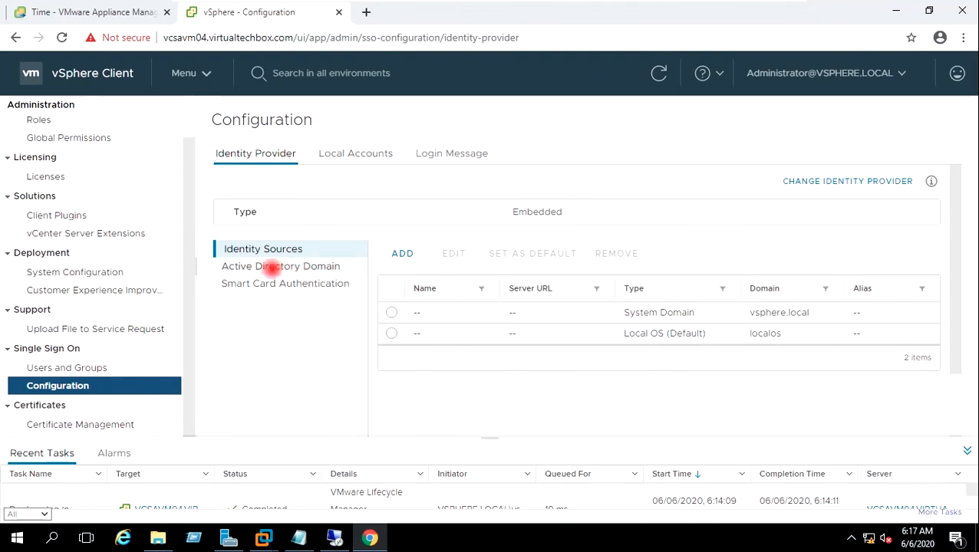
pyautogui.click(262, 266)
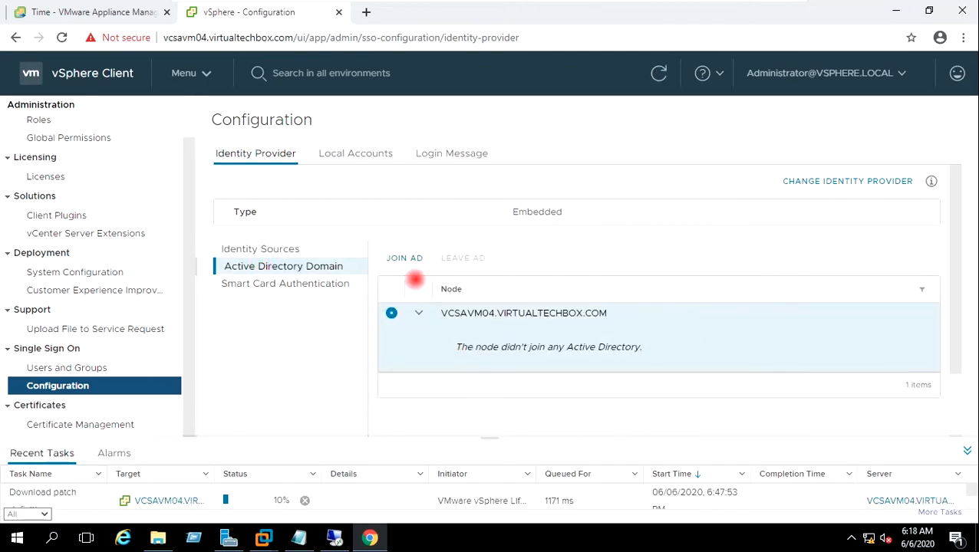
# Step: Join node VCSAVM04 to the VIRTUALTECHBOX.COM domain with administrator credentials and acknowledge the success notice
pyautogui.click(404, 258)
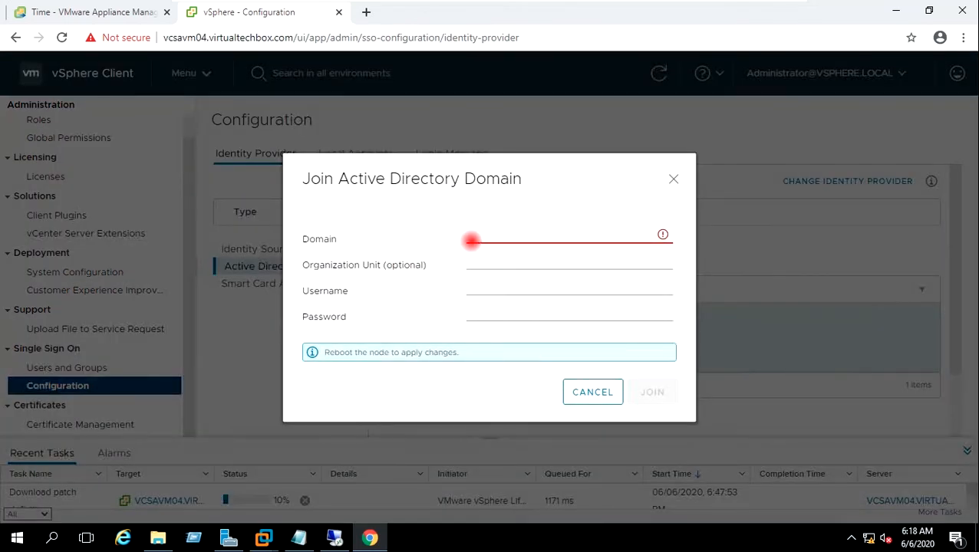
pyautogui.click(473, 238)
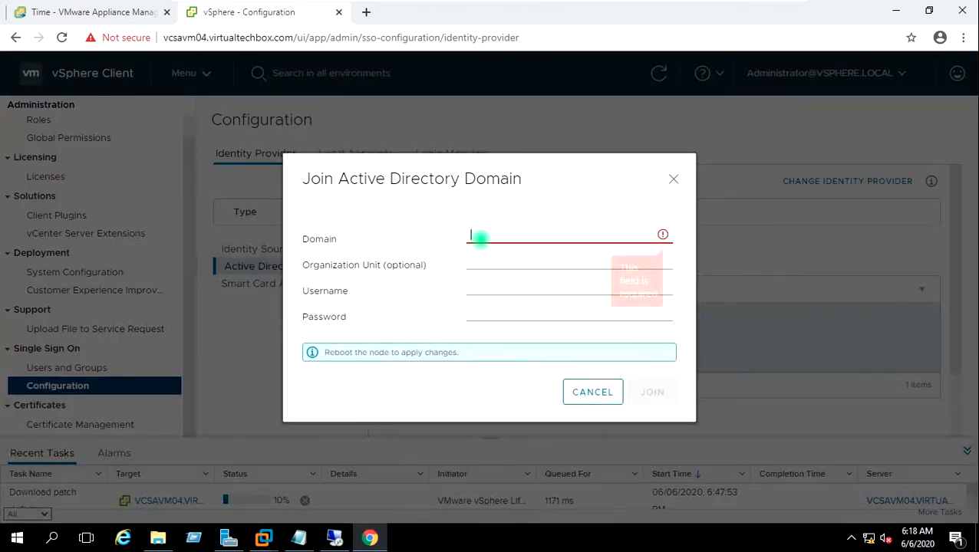
pyautogui.write('V')
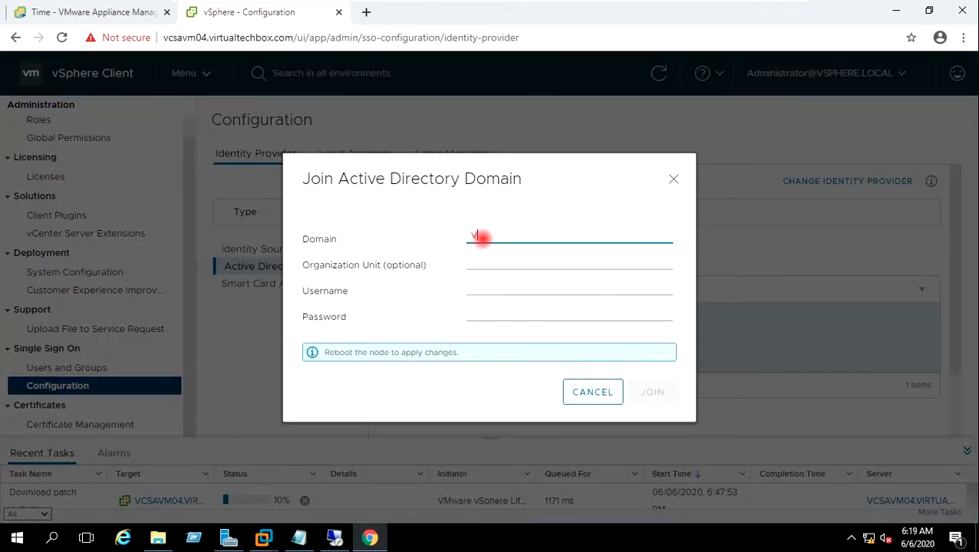
pyautogui.write('IRTUALTECHBOX.COM')
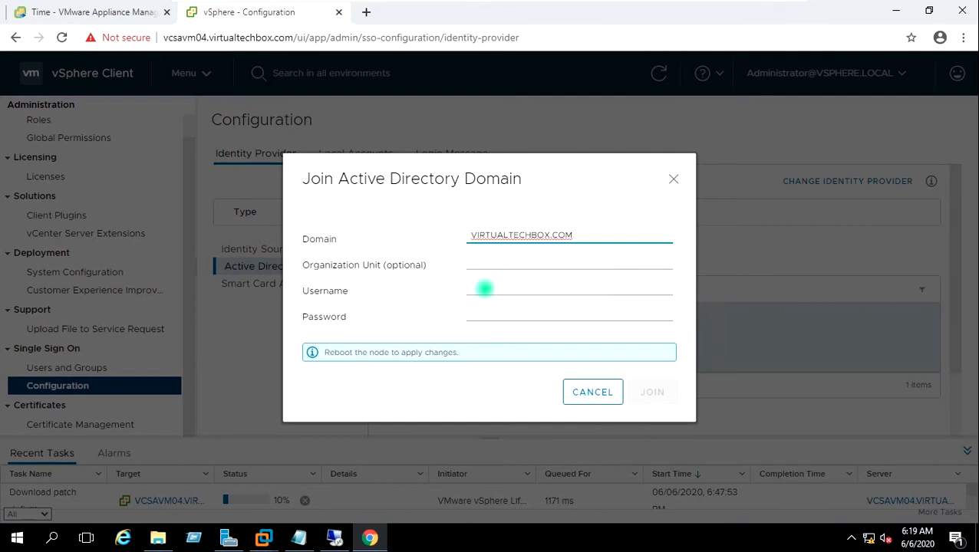
pyautogui.click(484, 289)
pyautogui.write('Adminis')
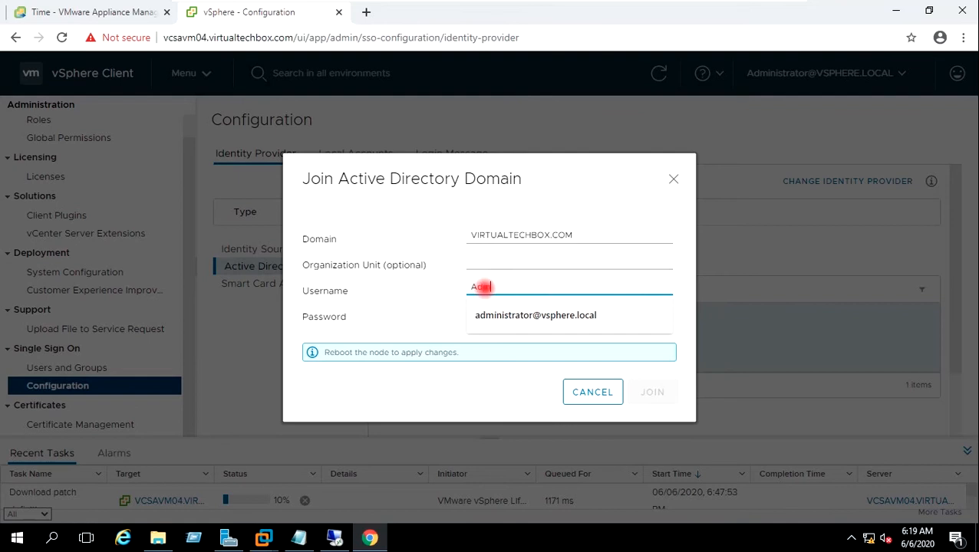
pyautogui.write('trator')
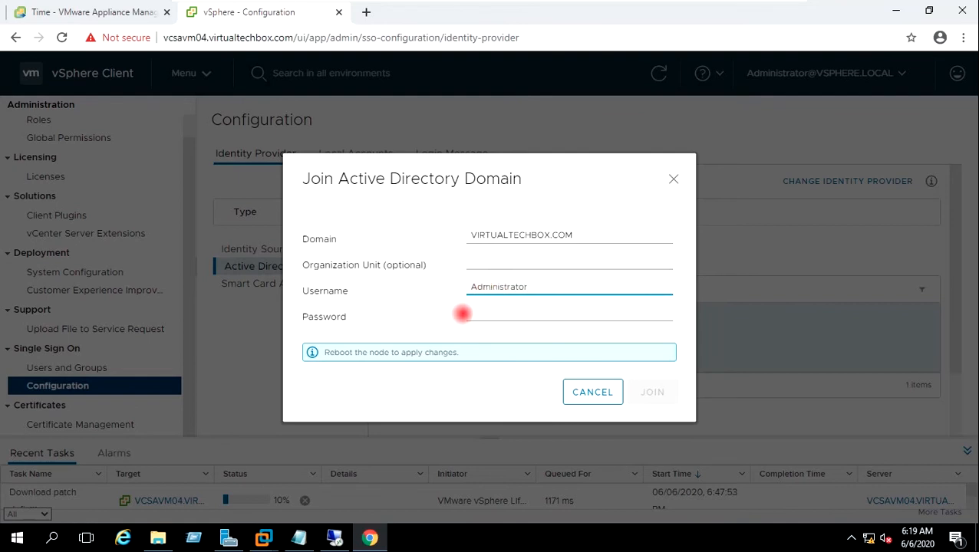
pyautogui.click(474, 309)
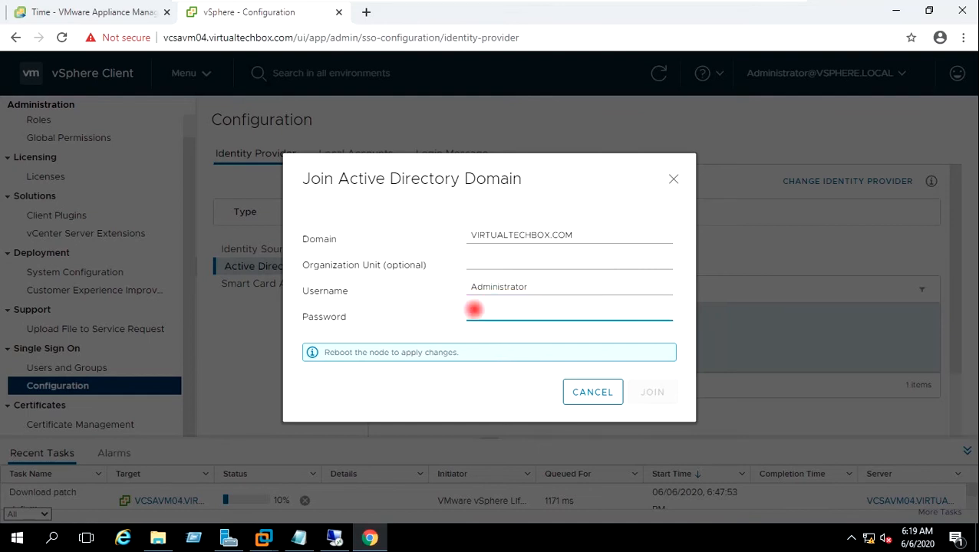
pyautogui.write('••••')
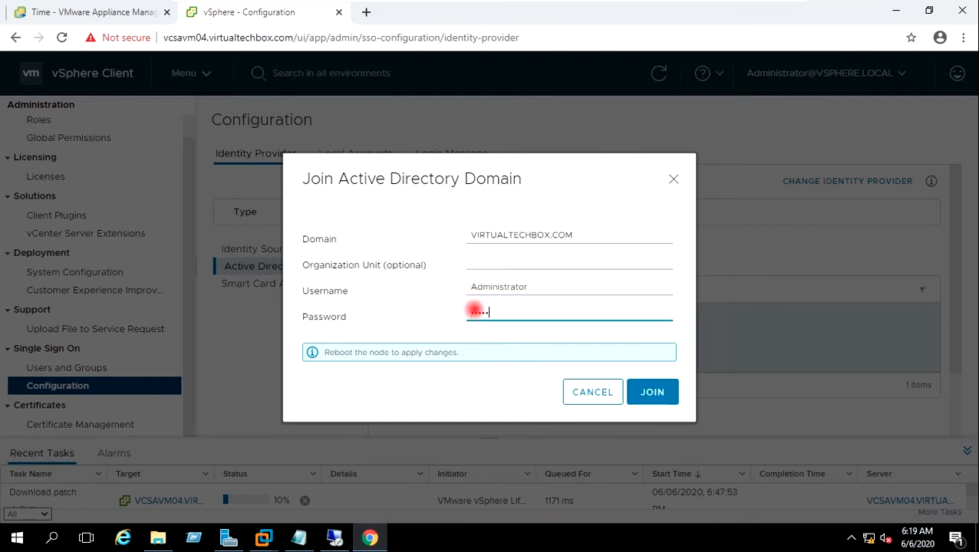
pyautogui.write('•••••')
pyautogui.click(652, 395)
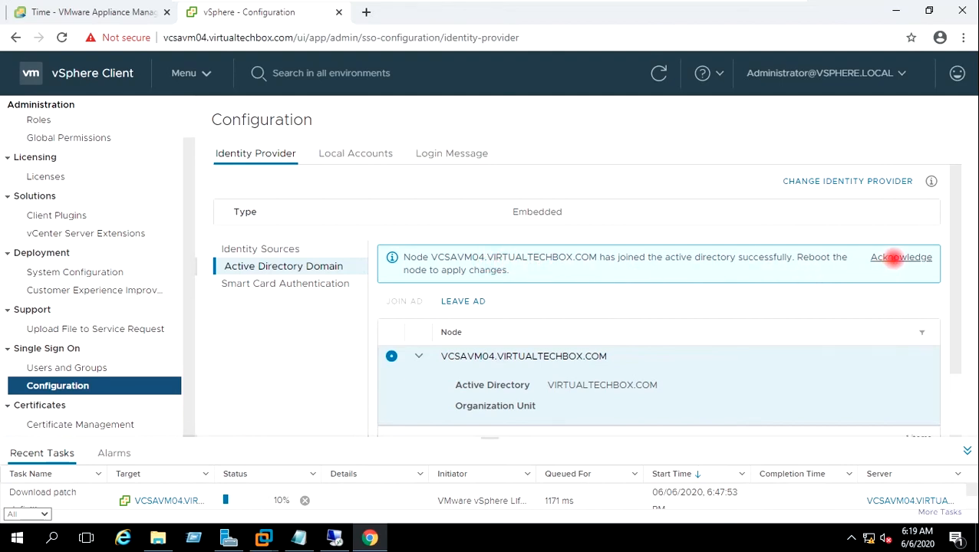
pyautogui.click(896, 257)
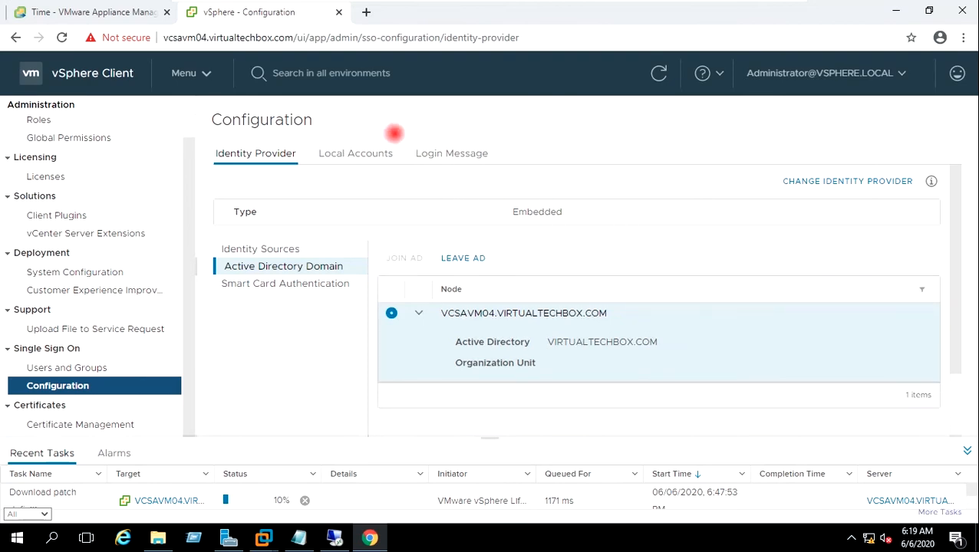
# Step: Log in to the vCenter Server Management console as root
pyautogui.click(95, 11)
pyautogui.click(151, 290)
pyautogui.write('root')
pyautogui.press('Tab')
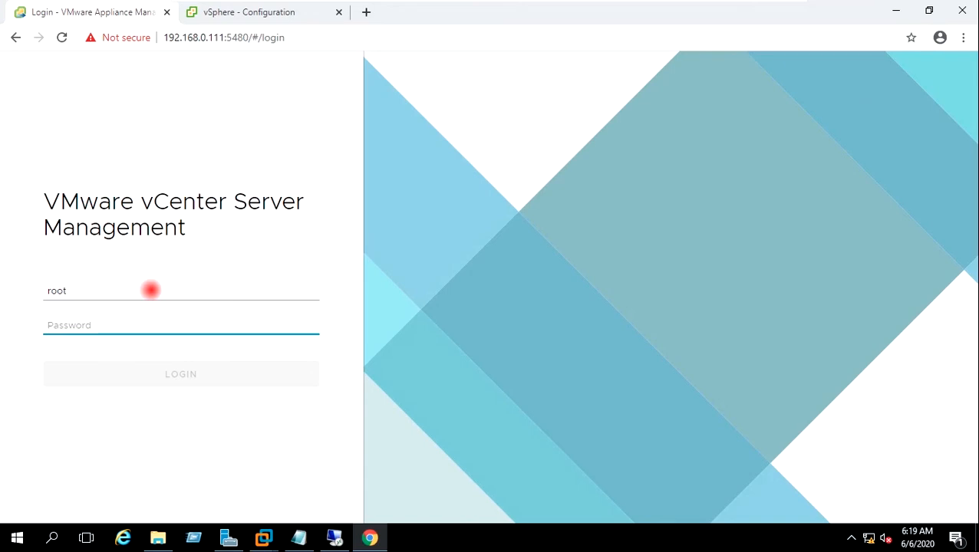
pyautogui.write('••••••')
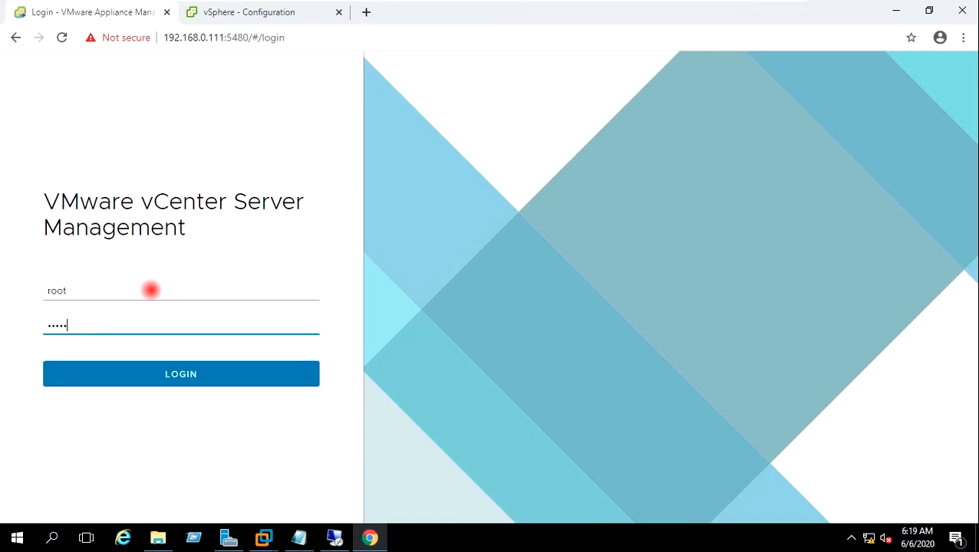
pyautogui.write('••••')
pyautogui.click(175, 365)
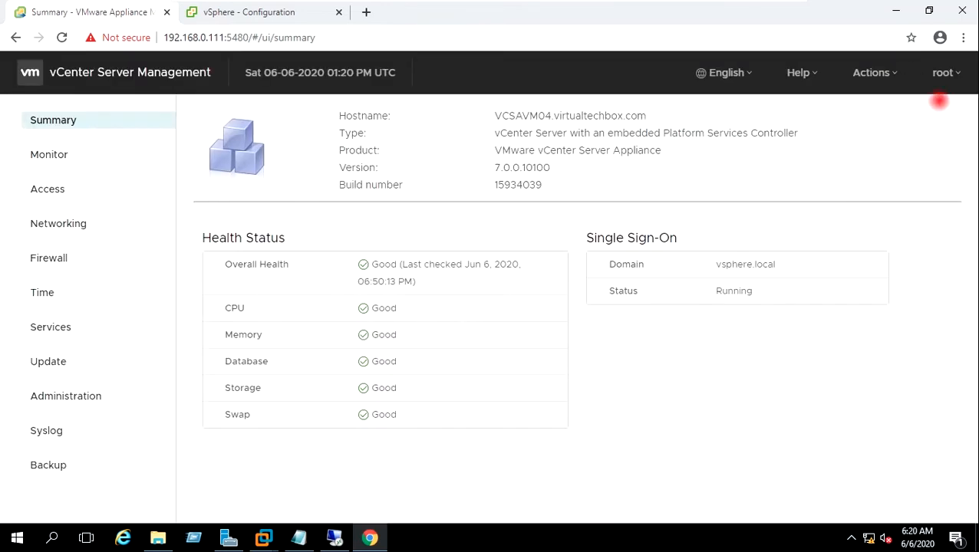
# Step: Reboot the appliance from the Actions menu, then bring up the VCSAVM04 console in VMware Workstation
pyautogui.click(883, 77)
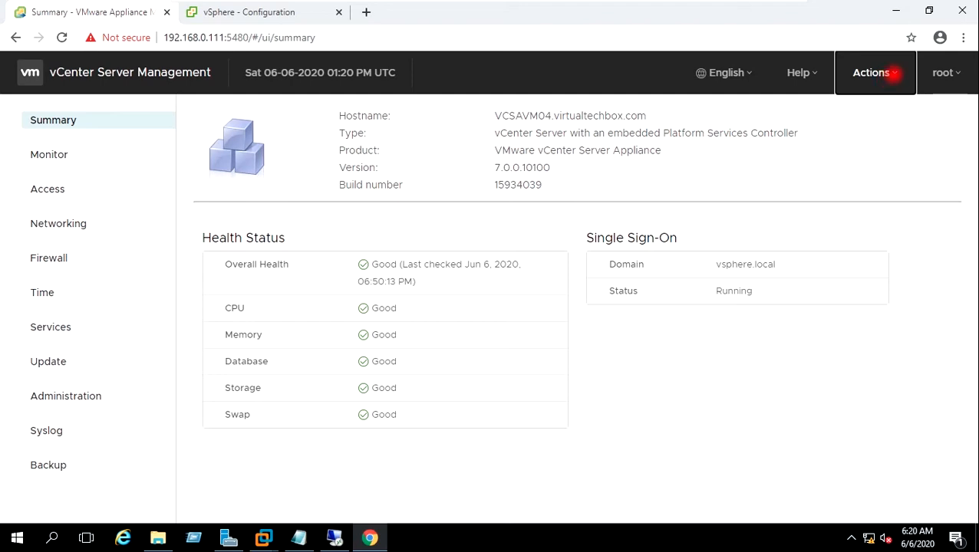
pyautogui.click(893, 73)
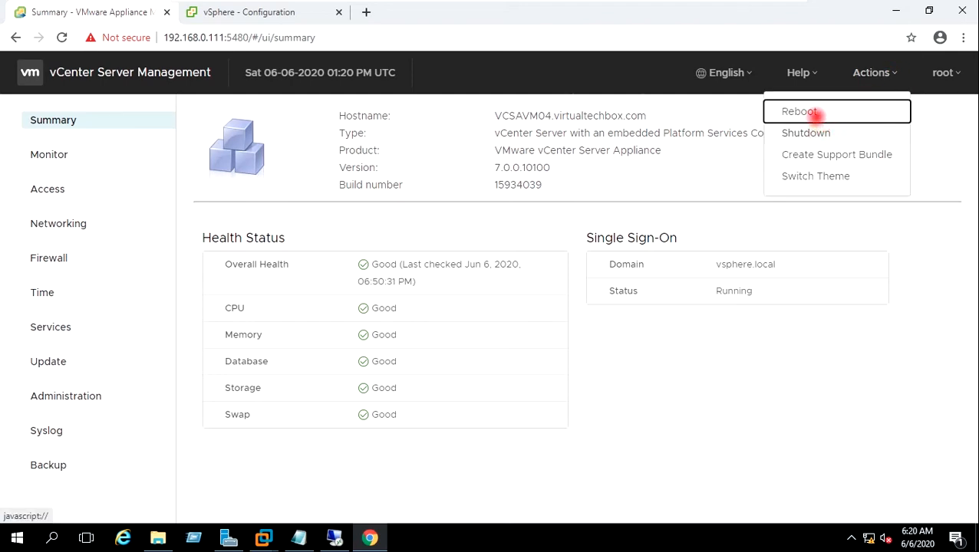
pyautogui.click(806, 107)
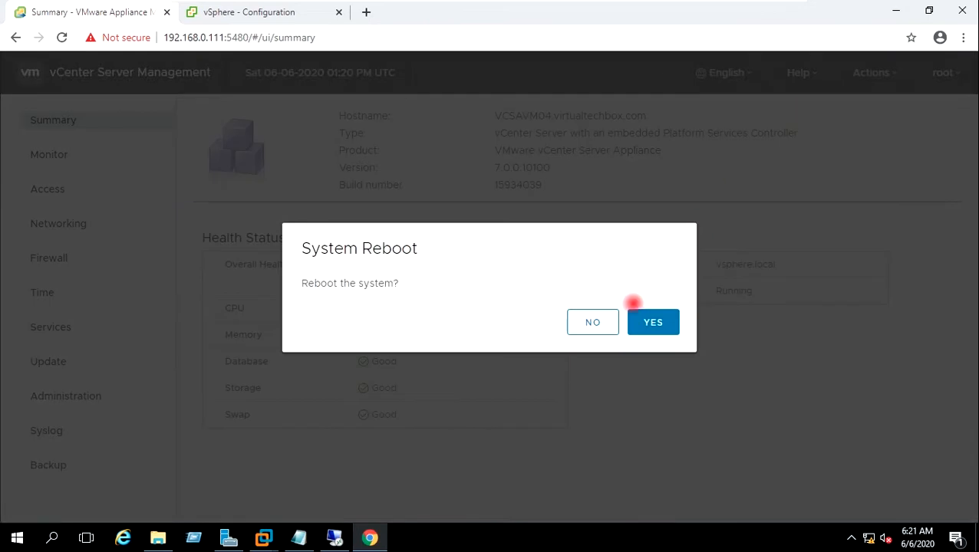
pyautogui.click(644, 318)
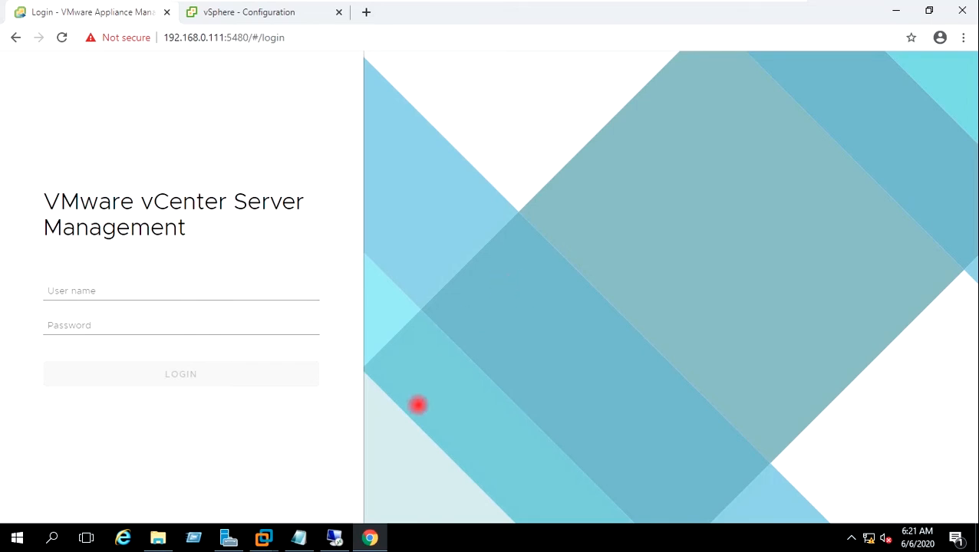
pyautogui.click(265, 539)
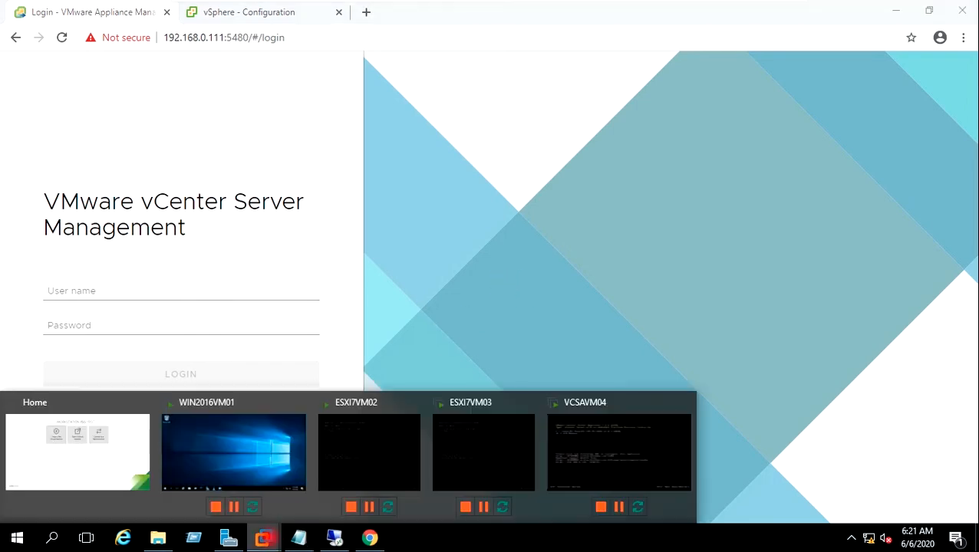
pyautogui.click(618, 443)
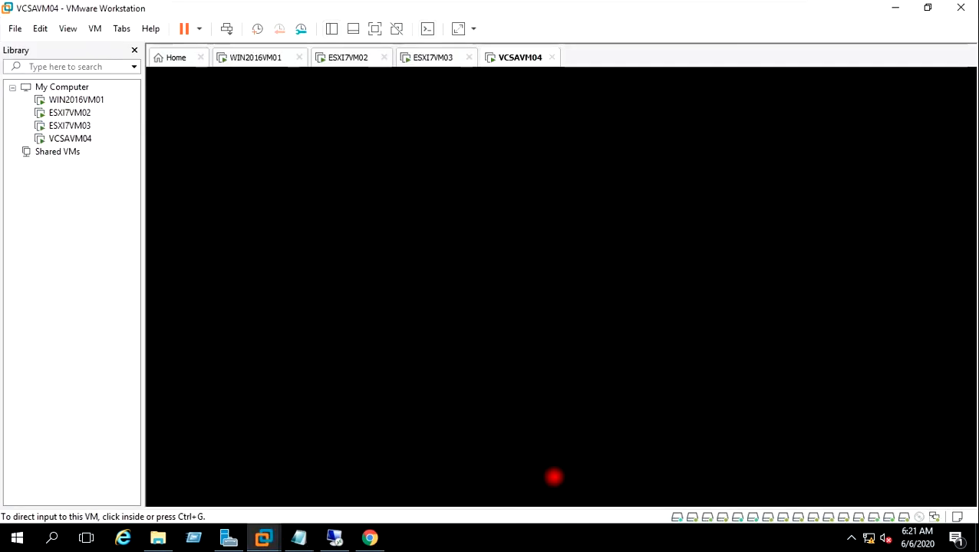
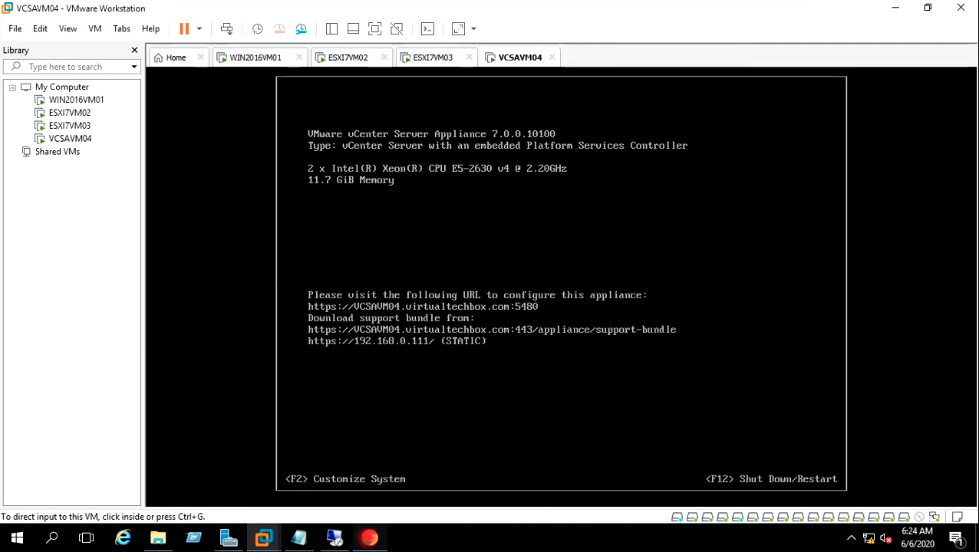
# Step: In Chrome, close the old vCenter tab and open 192.168.0.111 in a new tab
pyautogui.moveTo(370, 538)
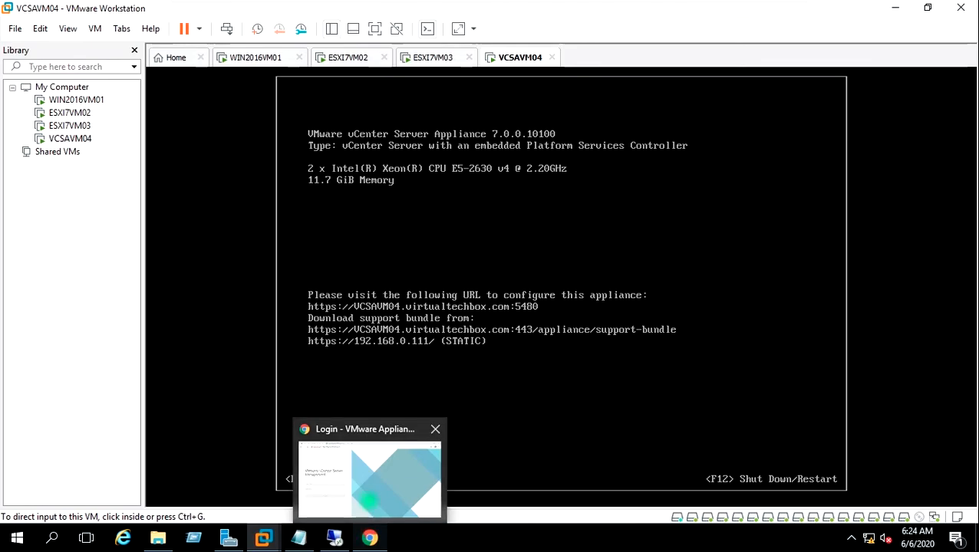
pyautogui.click(427, 489)
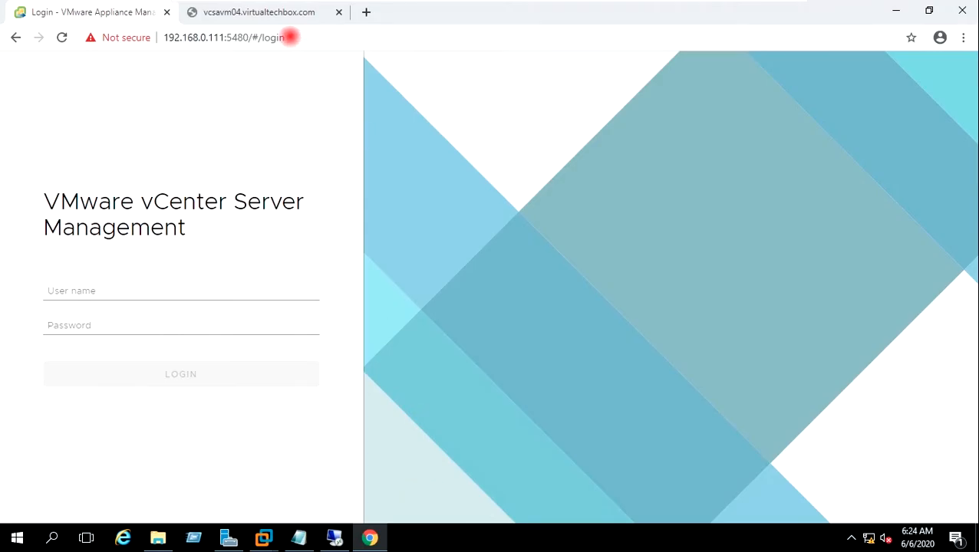
pyautogui.click(337, 13)
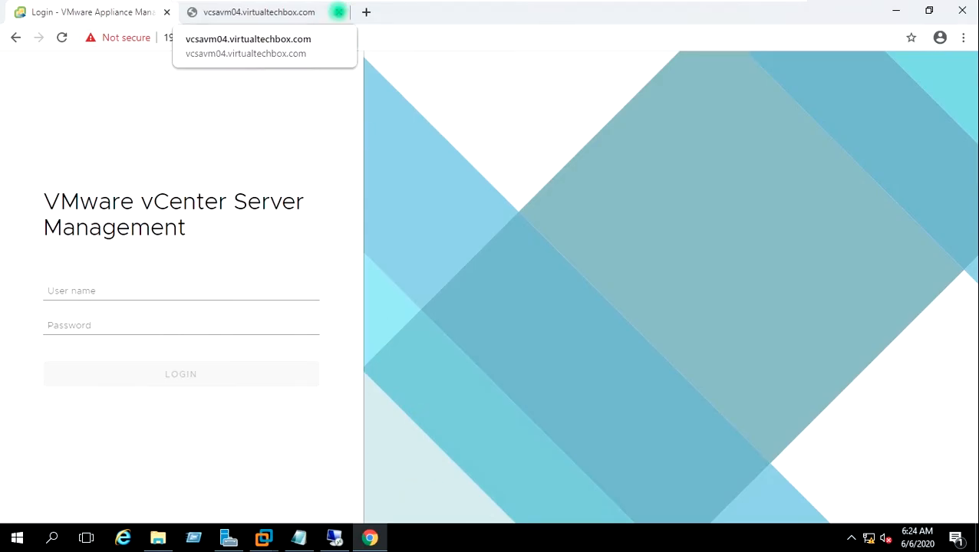
pyautogui.click(194, 12)
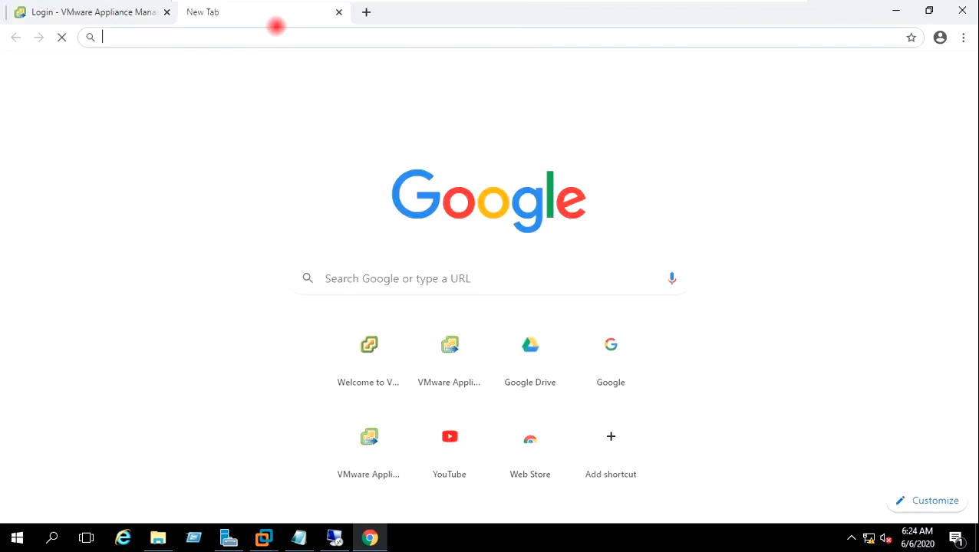
pyautogui.write('192')
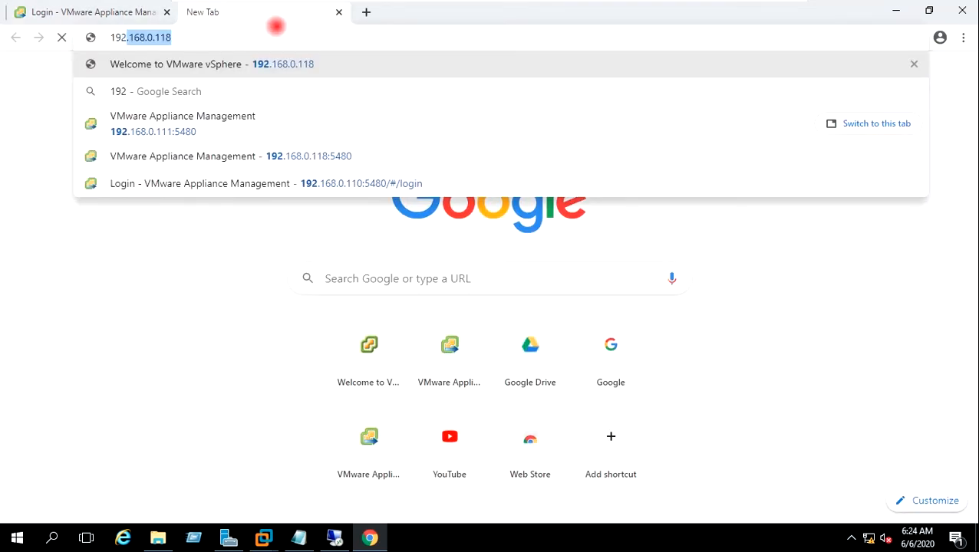
pyautogui.write('.168.0.111:548')
pyautogui.press('BackSpace')
pyautogui.write('1')
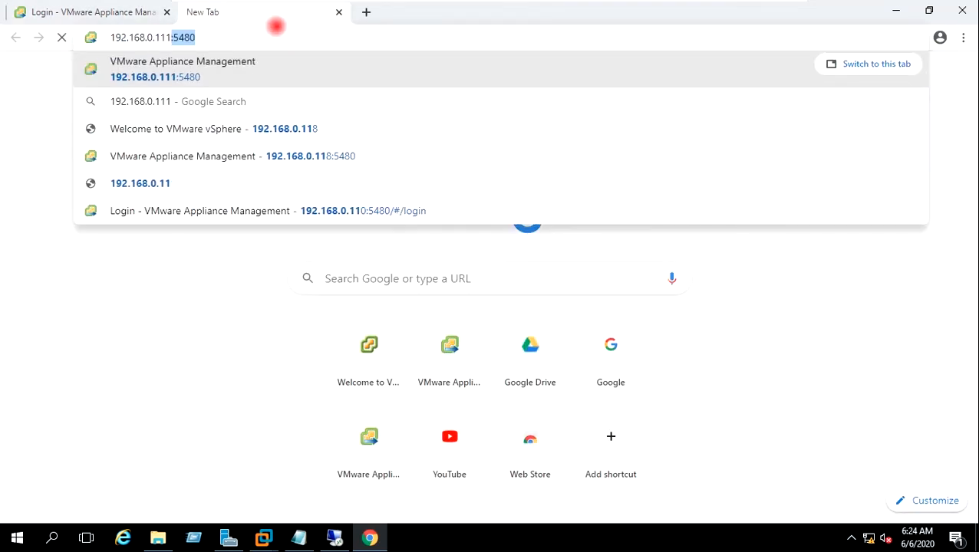
pyautogui.press('Delete')
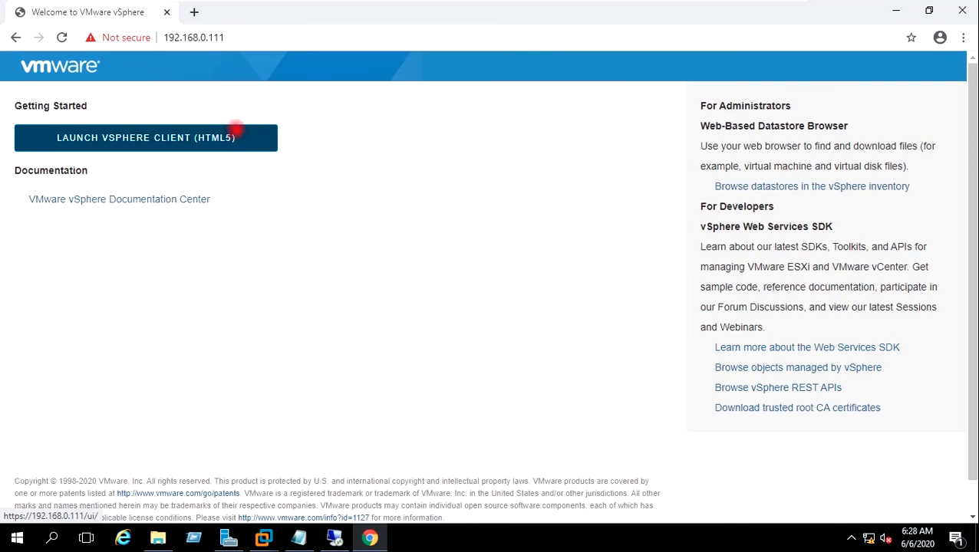
# Step: Launch the HTML5 vSphere Client and sign in with the saved administrator account
pyautogui.click(231, 131)
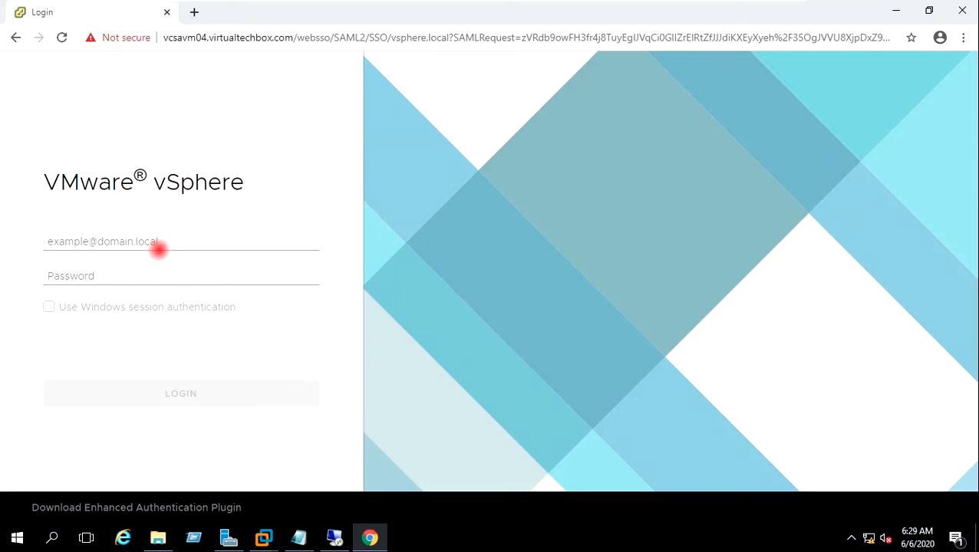
pyautogui.click(158, 244)
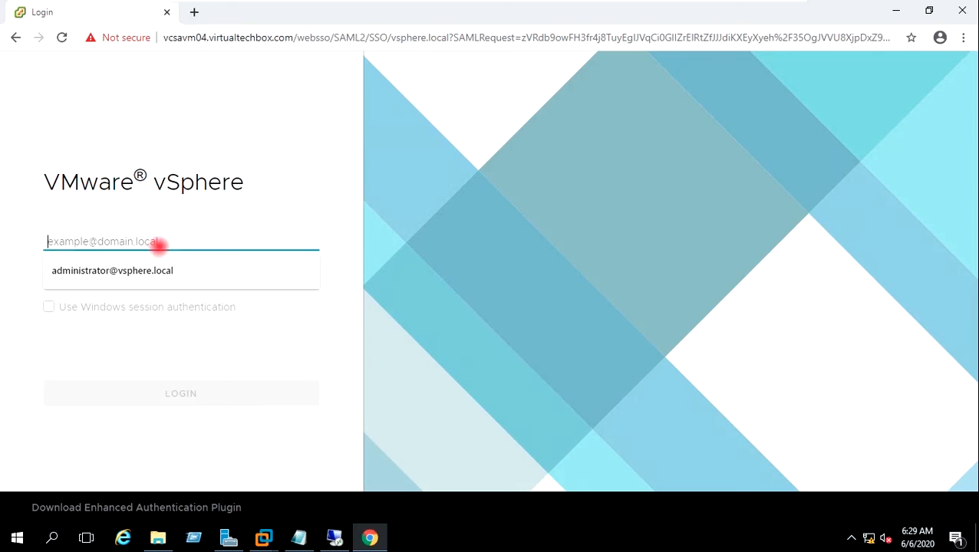
pyautogui.click(158, 267)
pyautogui.click(157, 277)
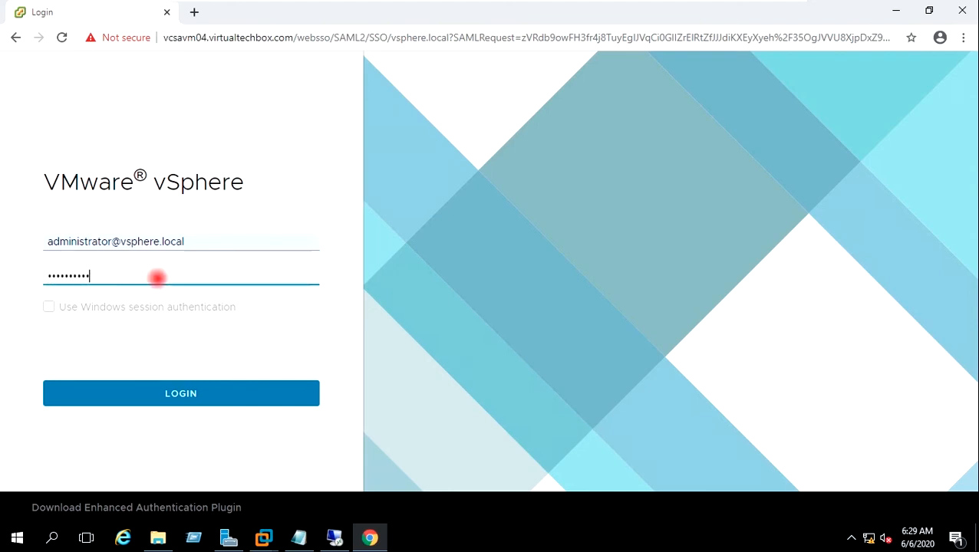
pyautogui.click(178, 390)
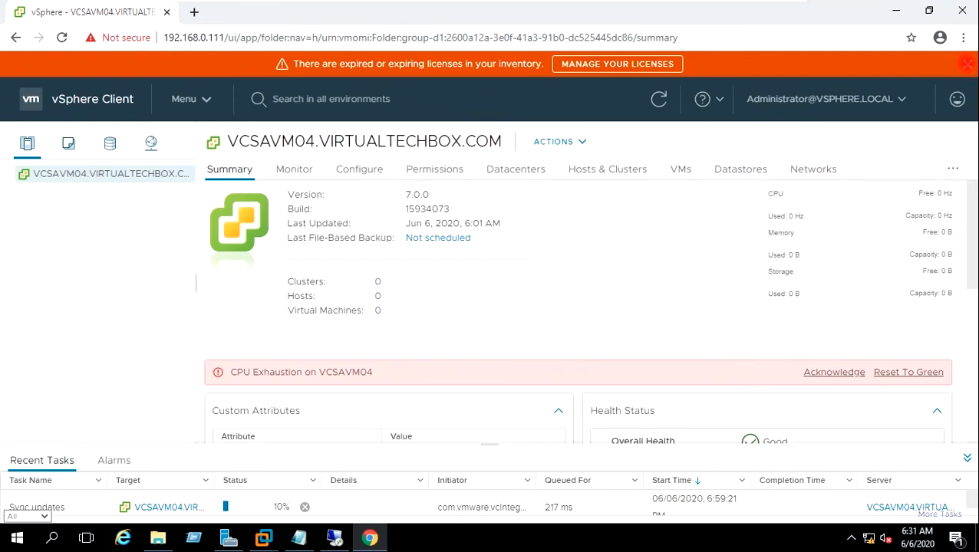
# Step: Dismiss the license warning, acknowledge the CPU Exhaustion alarm, and reload to load the new plugin
pyautogui.click(967, 65)
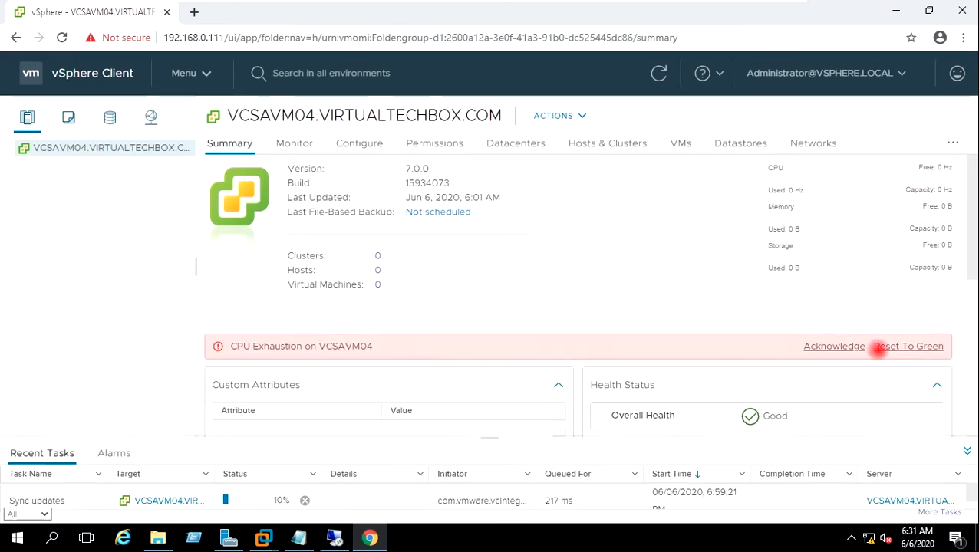
pyautogui.click(812, 345)
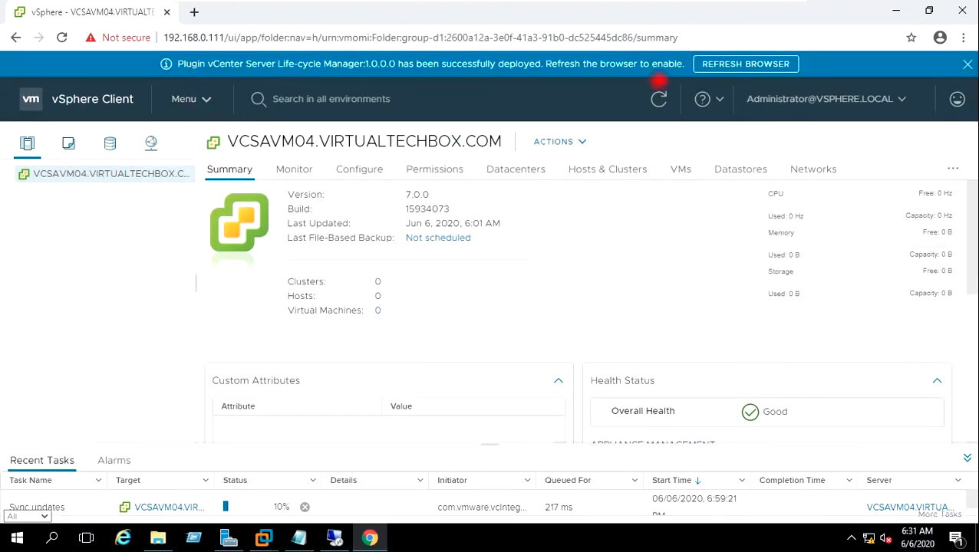
pyautogui.click(713, 63)
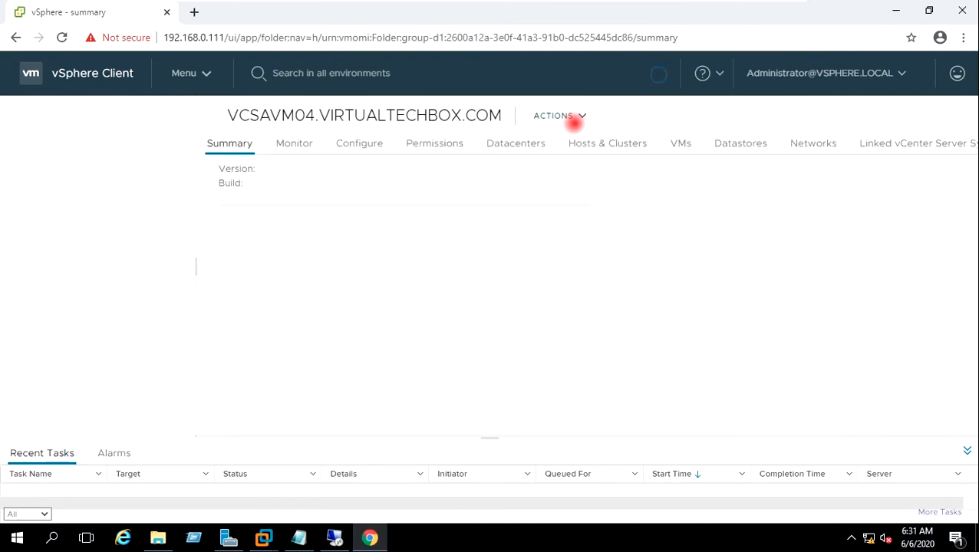
# Step: Dismiss the expired licenses warning again and bring up the main navigation menu
pyautogui.click(967, 64)
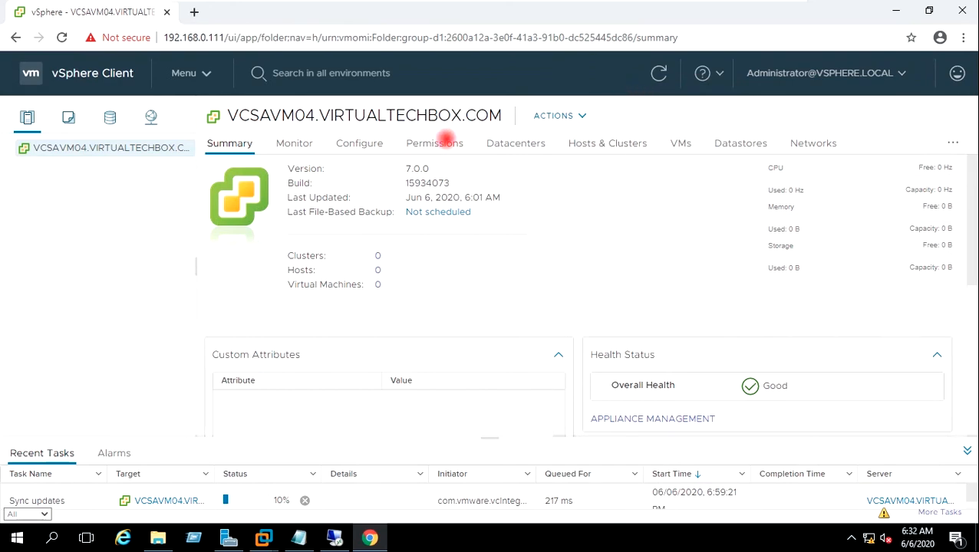
pyautogui.click(206, 75)
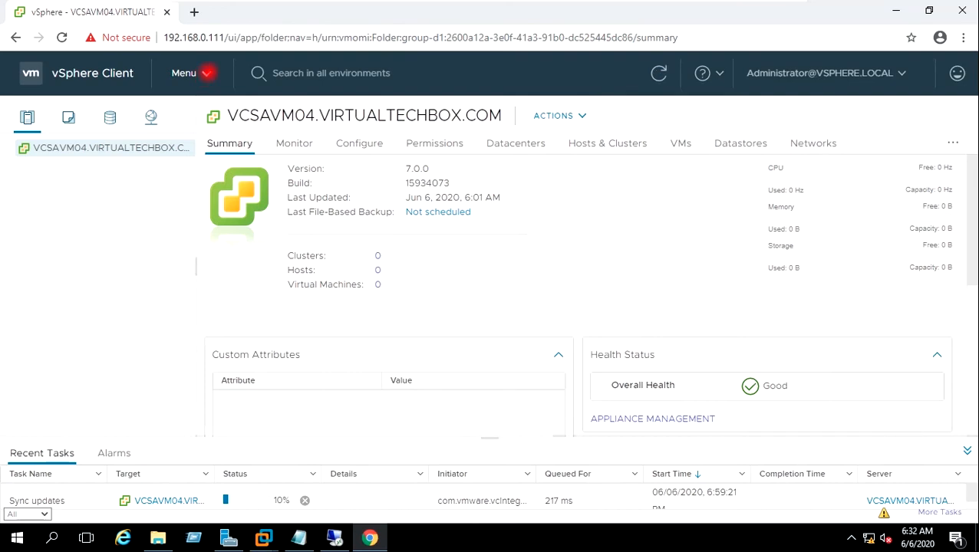
pyautogui.click(207, 72)
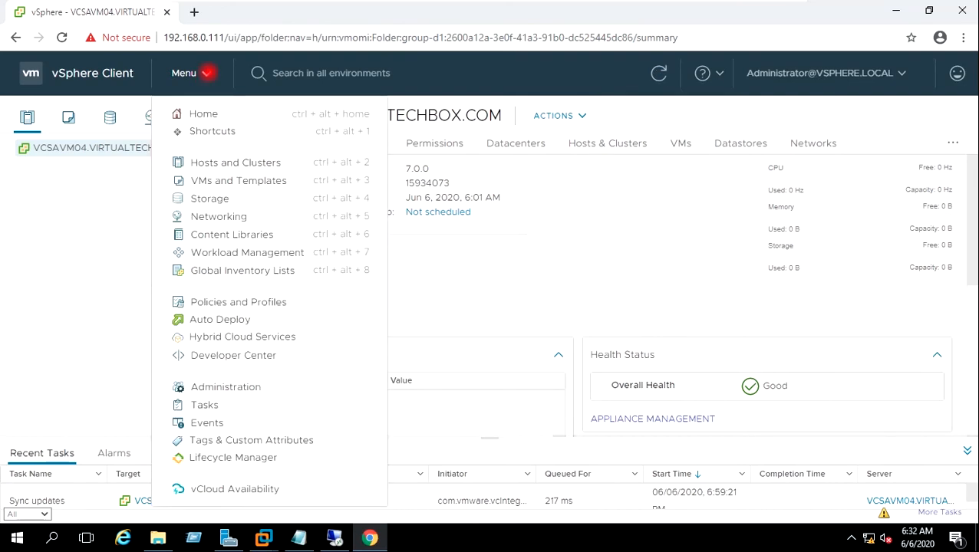
# Step: Go to Administration and open the Single Sign On Configuration page
pyautogui.click(202, 386)
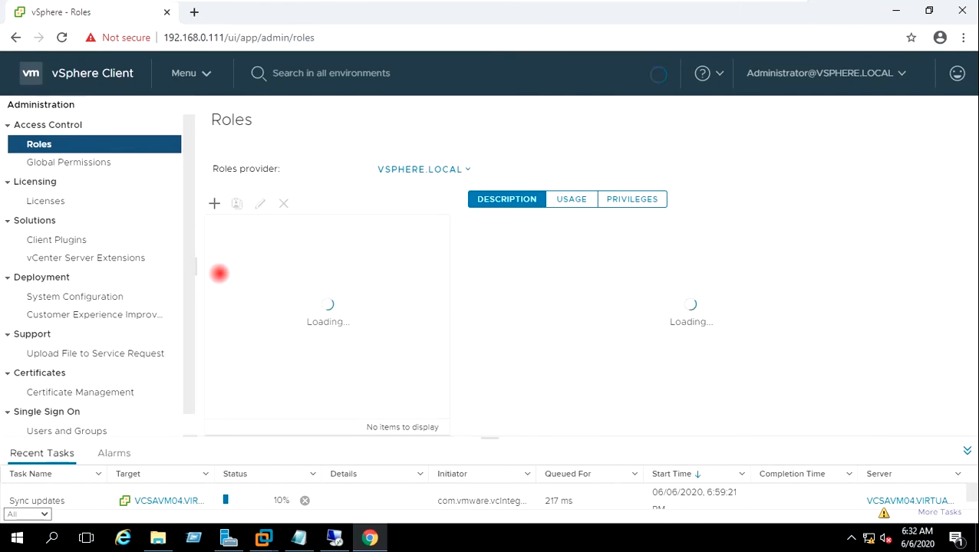
pyautogui.moveTo(186, 256); pyautogui.dragTo(188, 294)
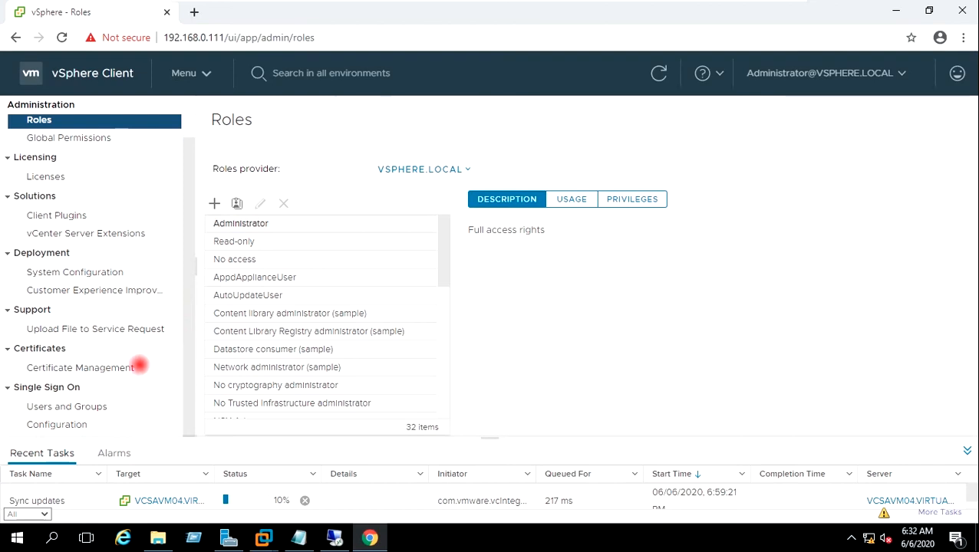
pyautogui.click(115, 406)
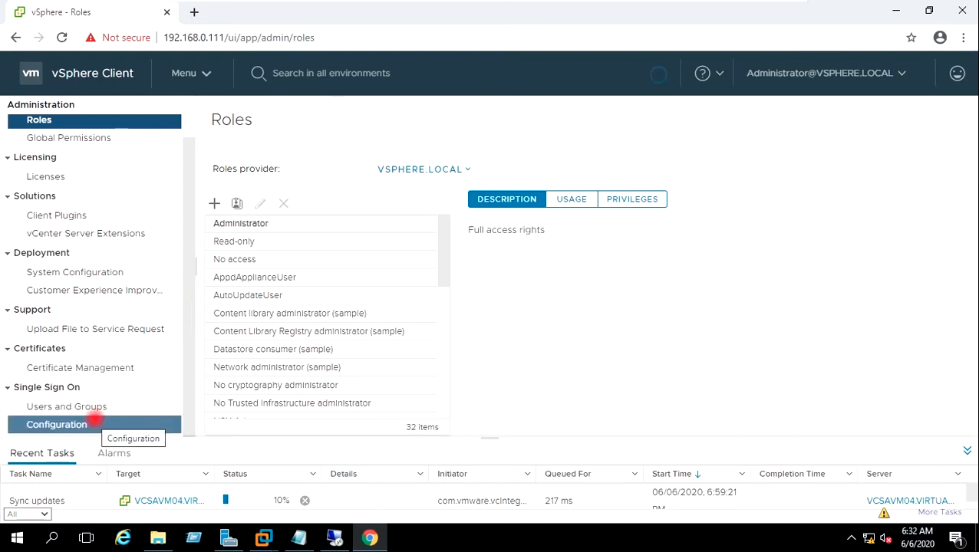
pyautogui.click(94, 424)
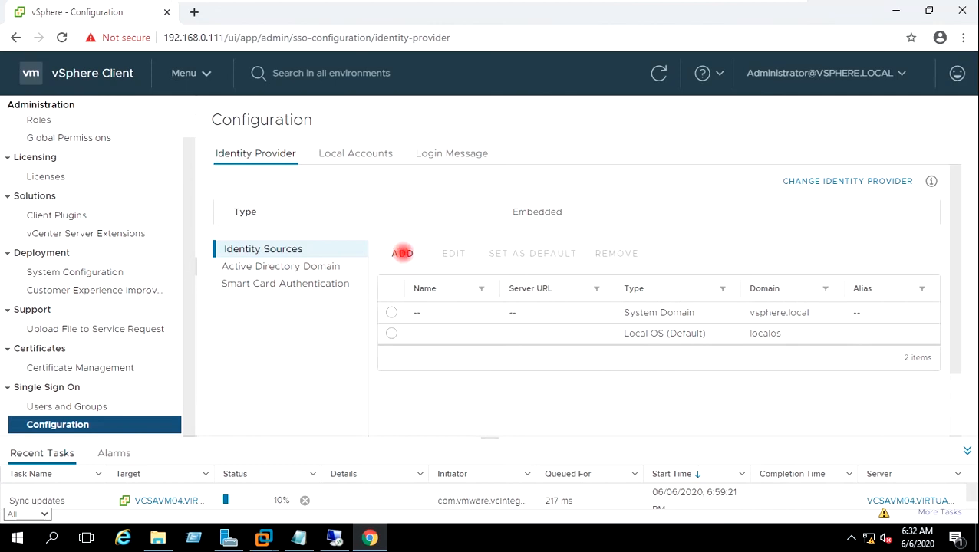
# Step: Add VIRTUALTECHBOX.COM as an Active Directory (Integrated Windows Authentication) identity source and reload the client
pyautogui.click(401, 253)
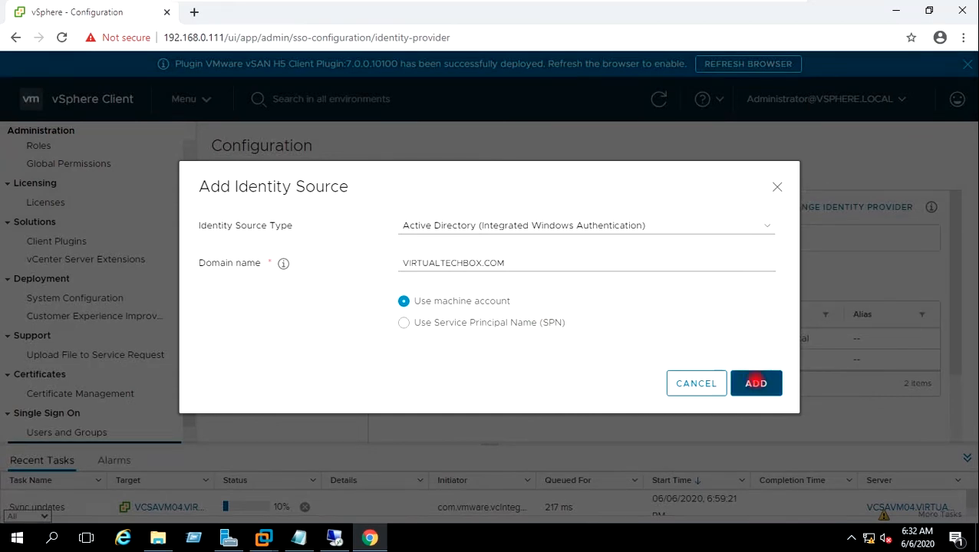
pyautogui.click(756, 382)
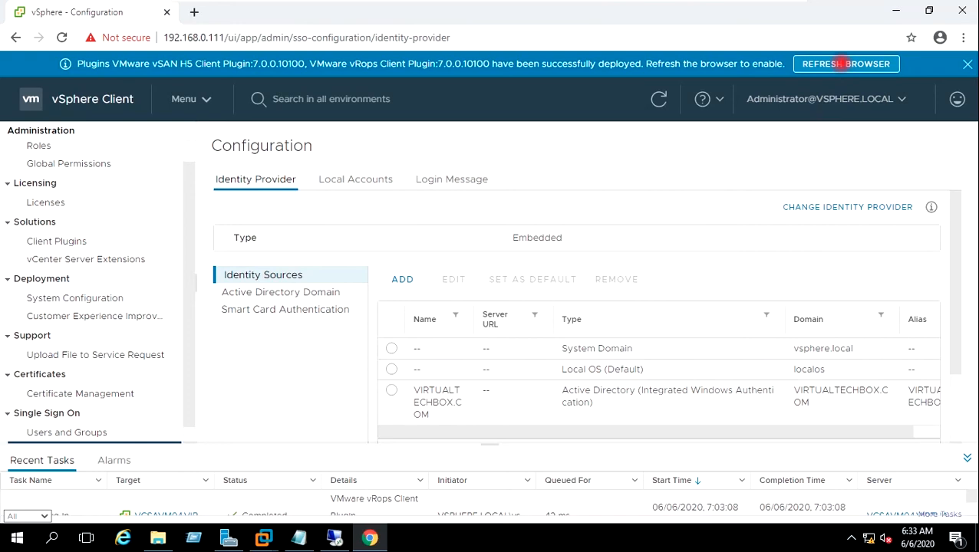
pyautogui.click(845, 64)
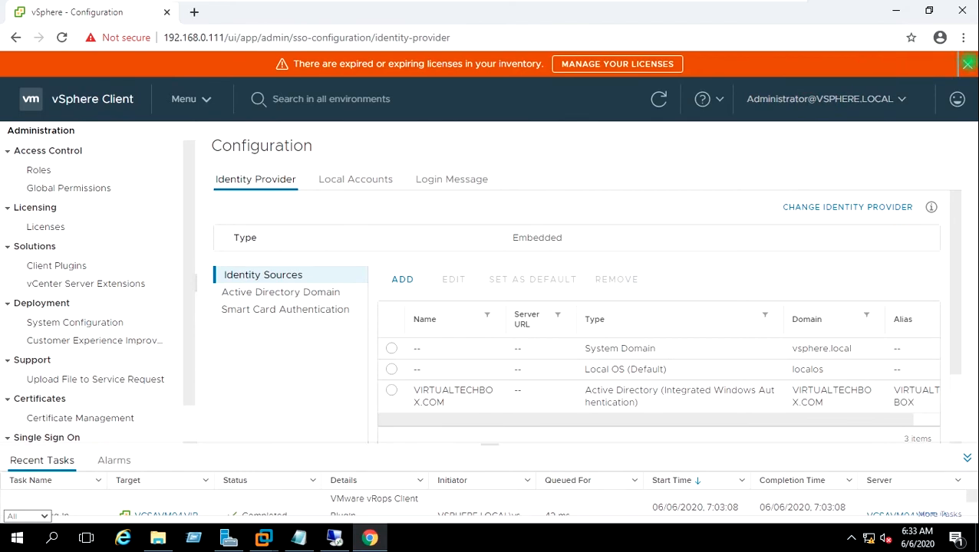
pyautogui.click(967, 65)
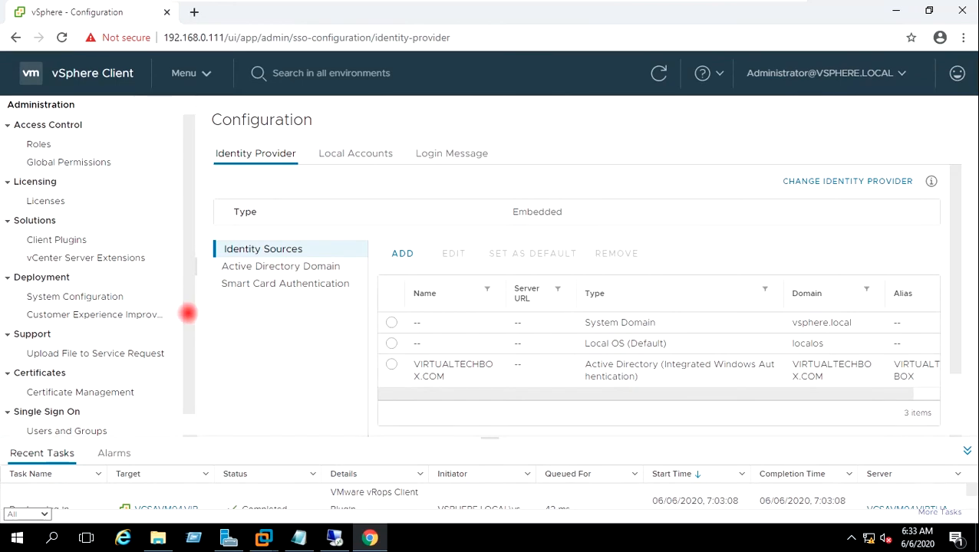
# Step: Open the Single Sign On Users and Groups list
pyautogui.scroll(-1, 188, 313)
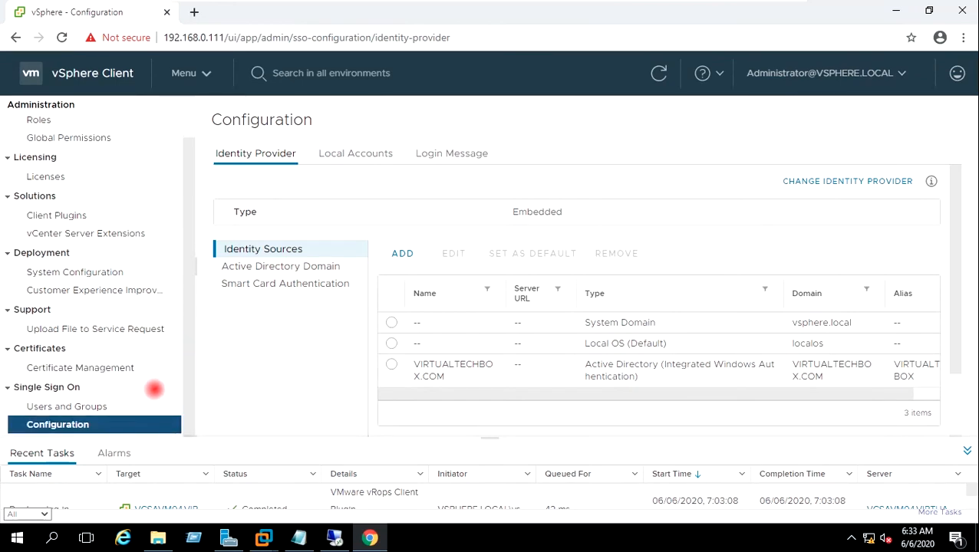
pyautogui.click(127, 407)
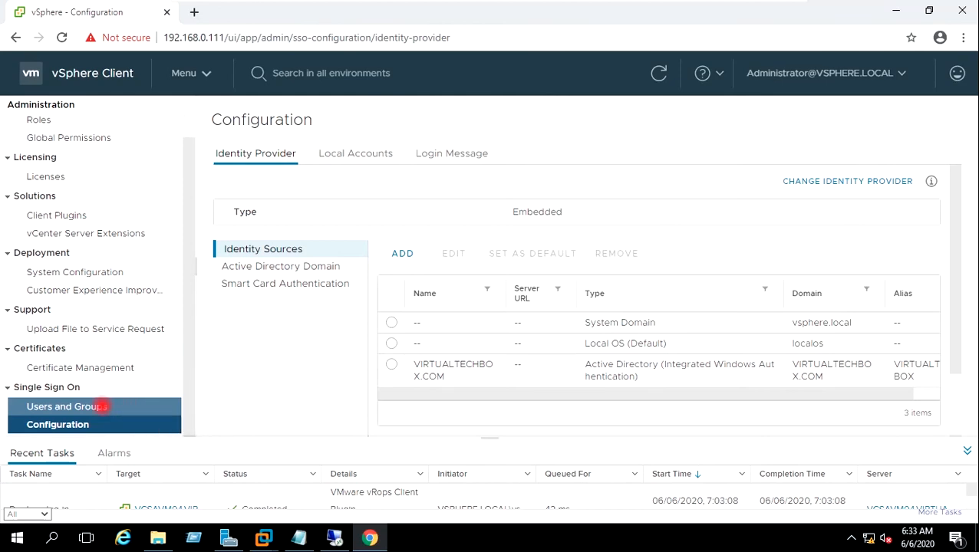
pyautogui.click(104, 406)
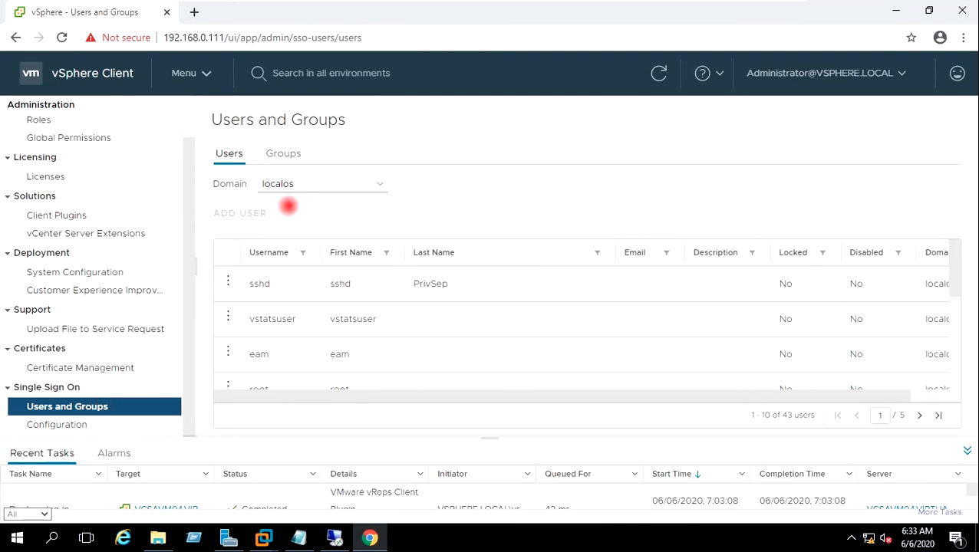
# Step: Show the SSO Groups list, go to page 2, and edit the Administrators group
pyautogui.click(283, 154)
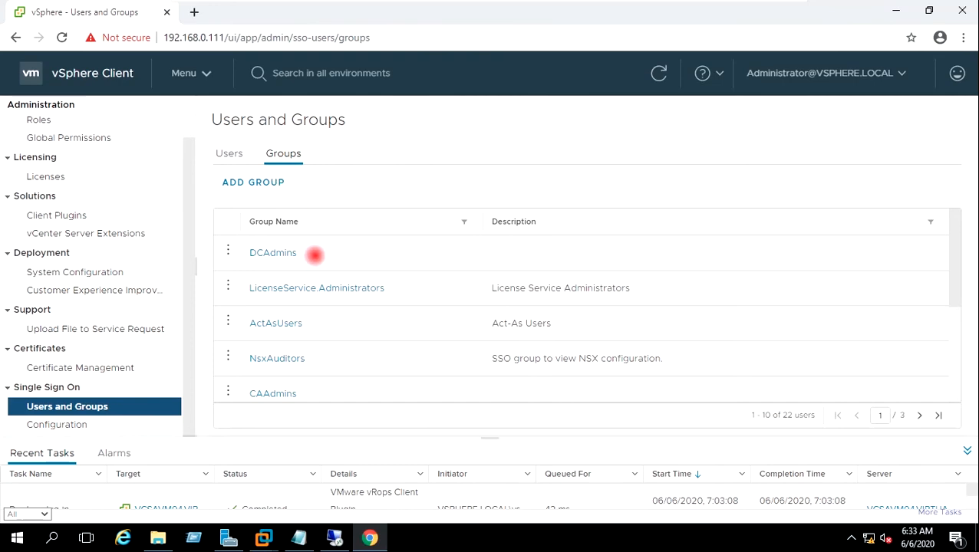
pyautogui.scroll(-1, 341, 307)
pyautogui.scroll(-3, 341, 307)
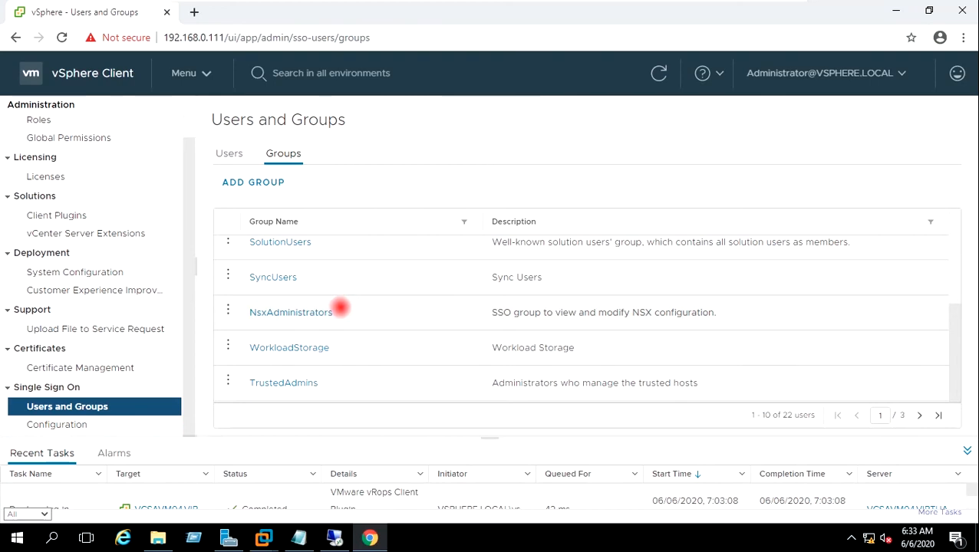
pyautogui.scroll(5, 339, 308)
pyautogui.scroll(-5, 340, 308)
pyautogui.scroll(5, 338, 307)
pyautogui.scroll(-5, 338, 307)
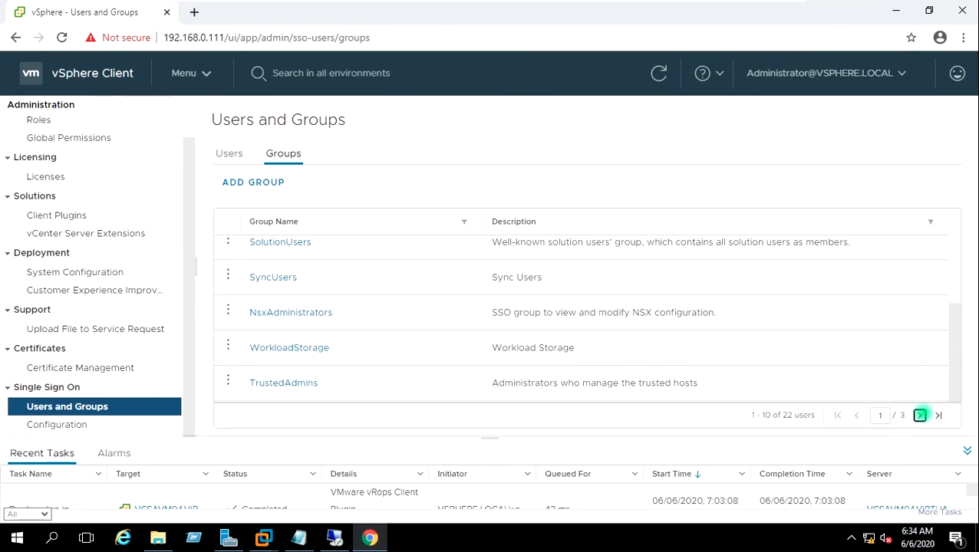
pyautogui.click(919, 415)
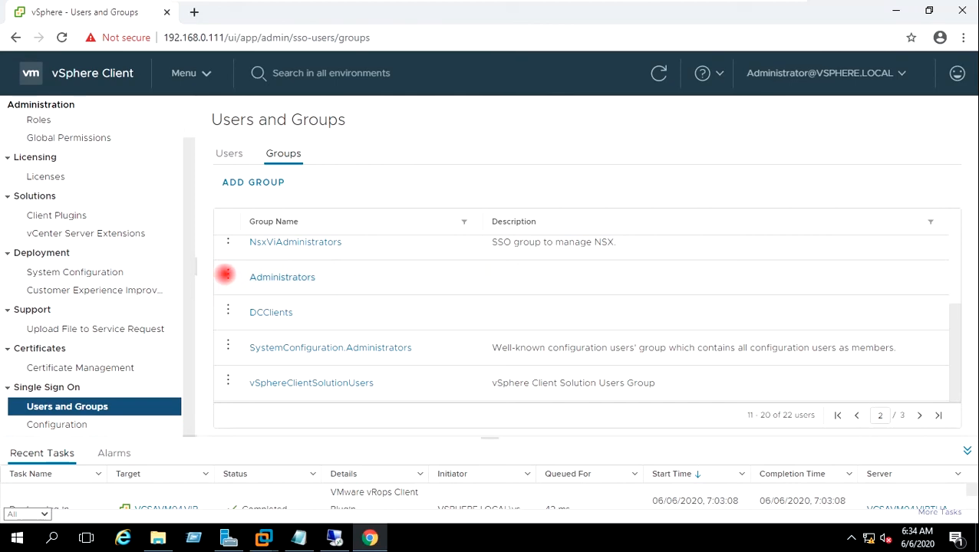
pyautogui.click(227, 273)
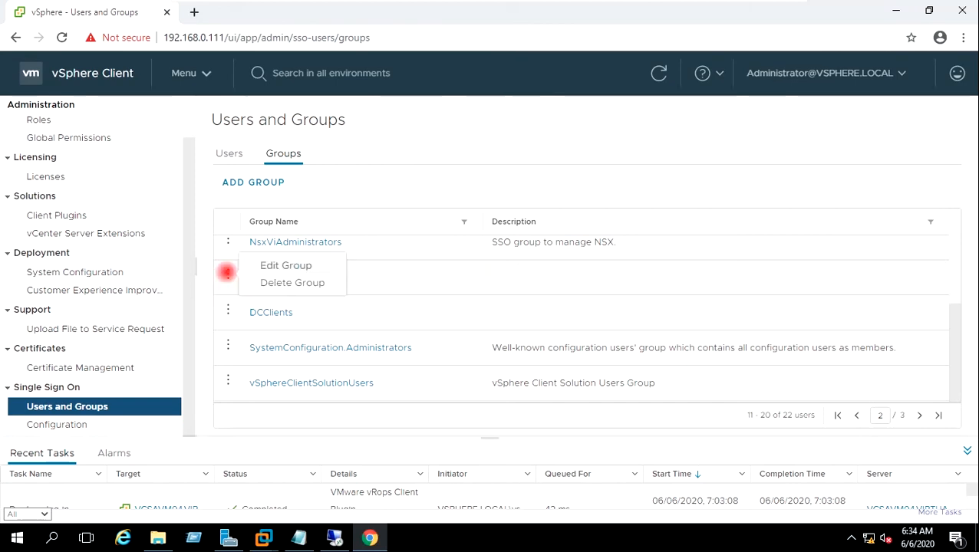
pyautogui.click(258, 264)
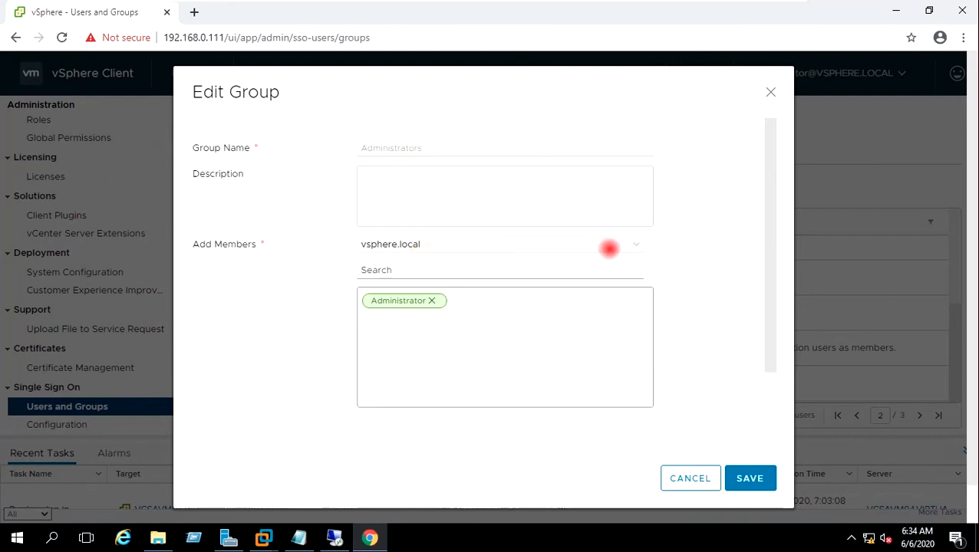
# Step: Add VIRTUALTECHBOX.COM Domain Admins as a member of Administrators and save
pyautogui.click(617, 248)
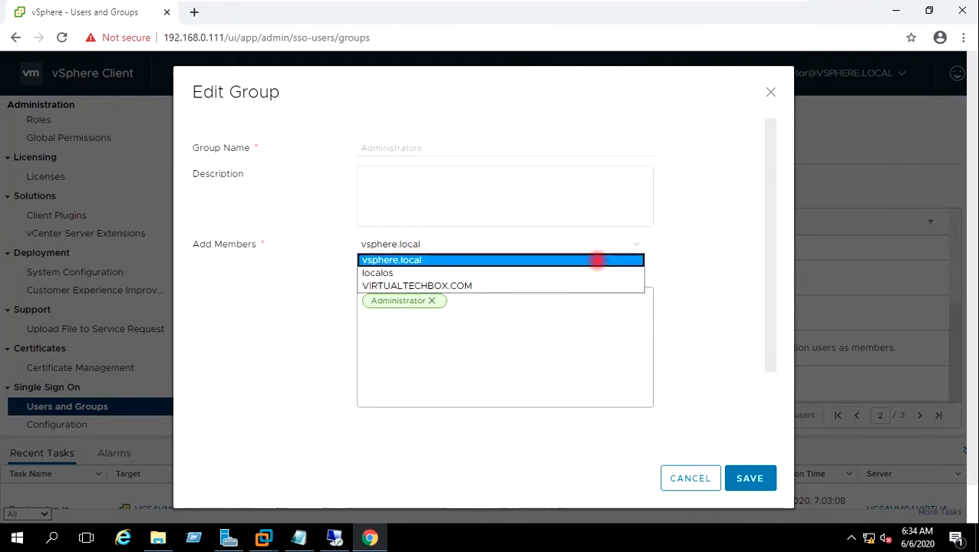
pyautogui.click(585, 284)
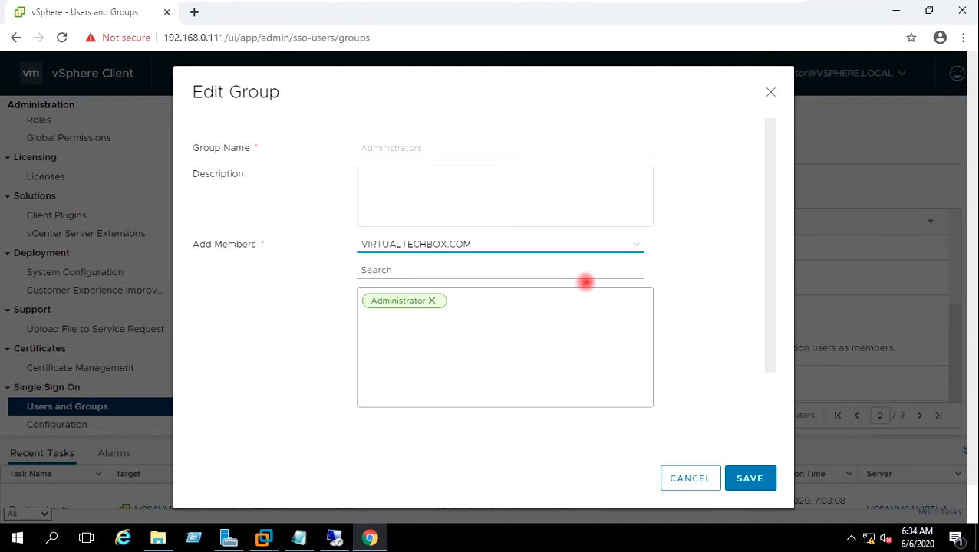
pyautogui.click(481, 272)
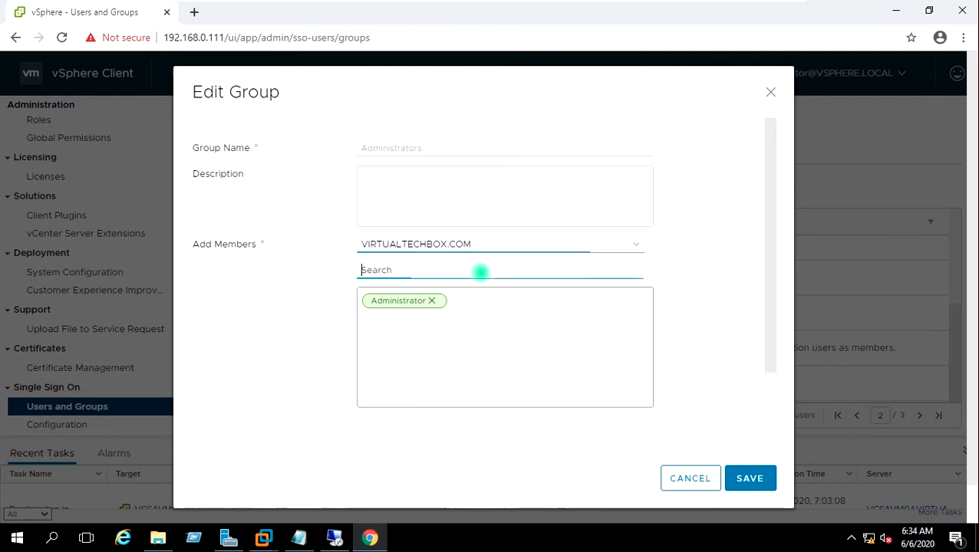
pyautogui.write('Domain')
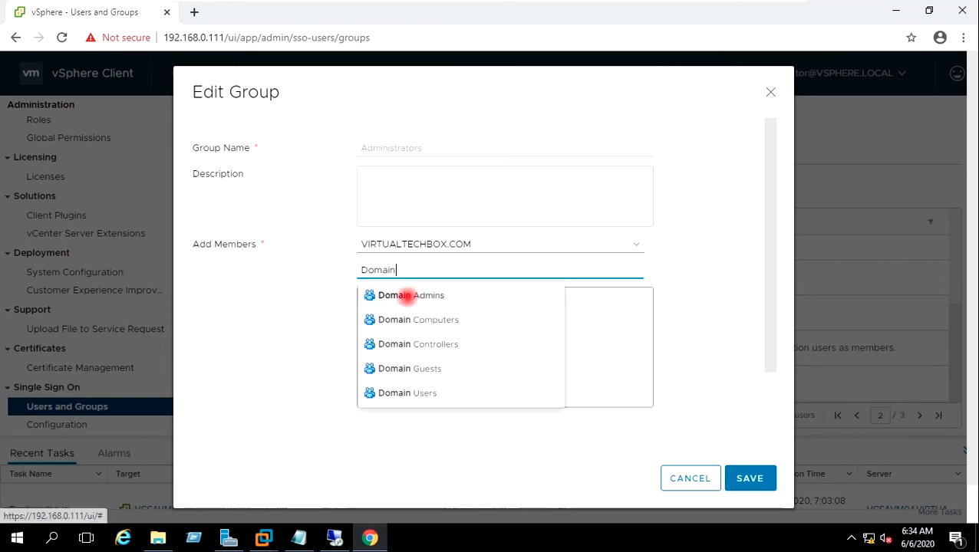
pyautogui.click(404, 296)
pyautogui.click(742, 477)
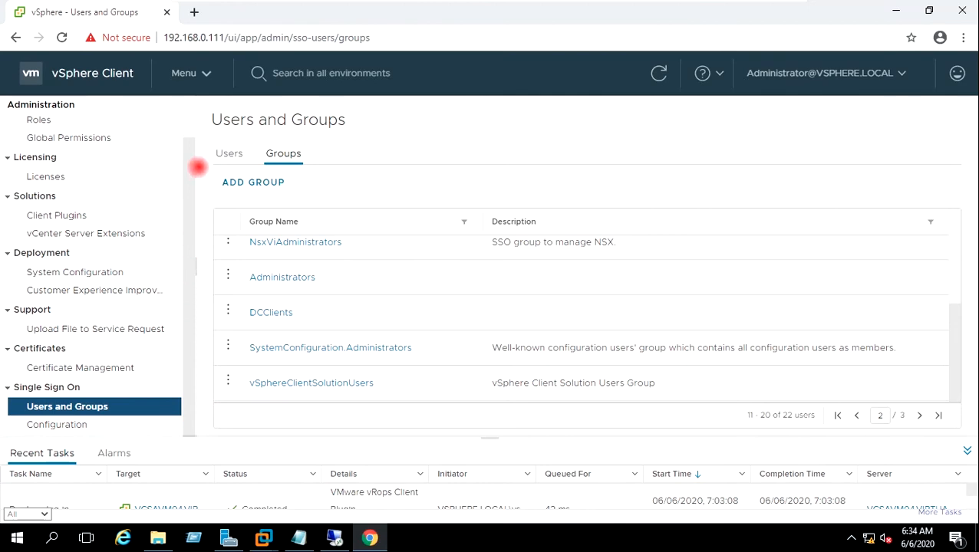
# Step: Switch to the Hosts and Clusters inventory for VCSAVM04.VIRTUALTECHBOX.COM
pyautogui.scroll(2, 188, 165)
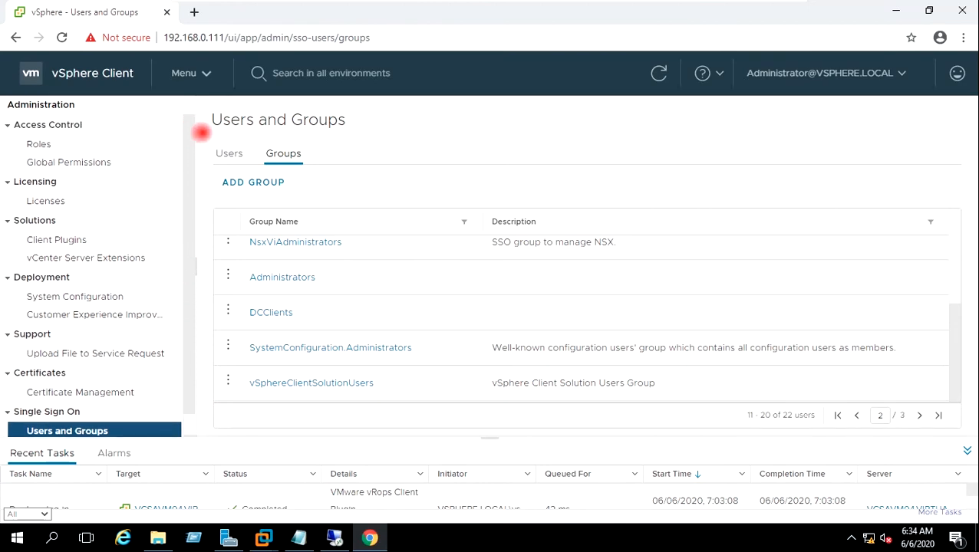
pyautogui.click(205, 80)
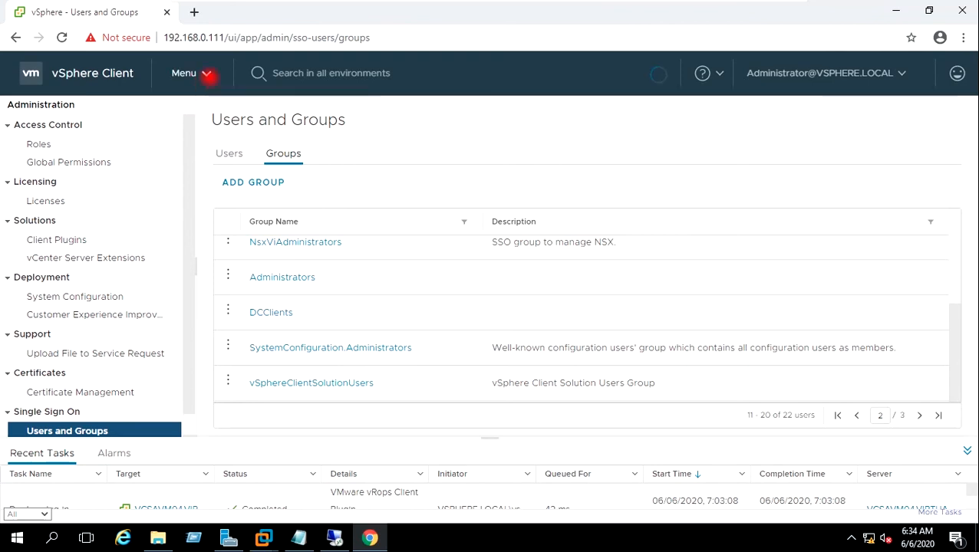
pyautogui.click(206, 73)
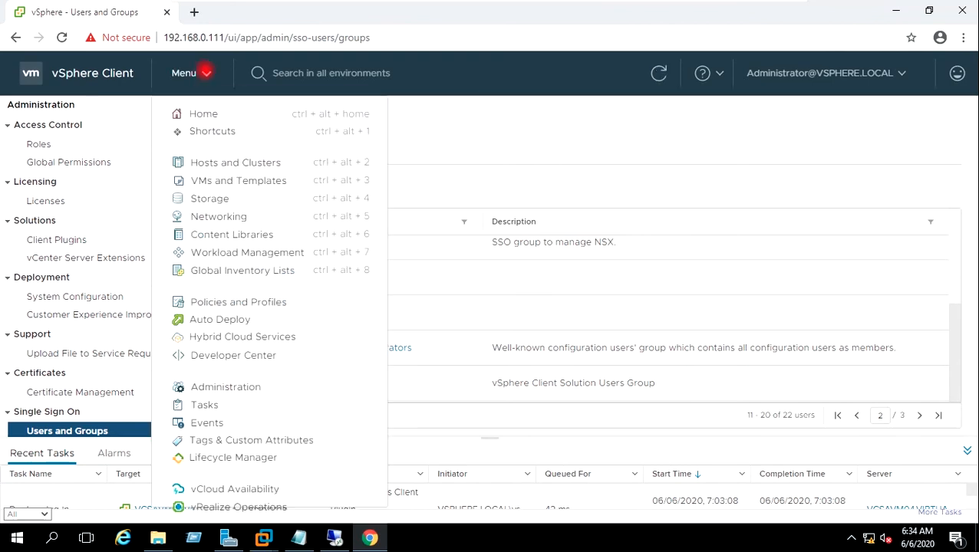
pyautogui.click(225, 161)
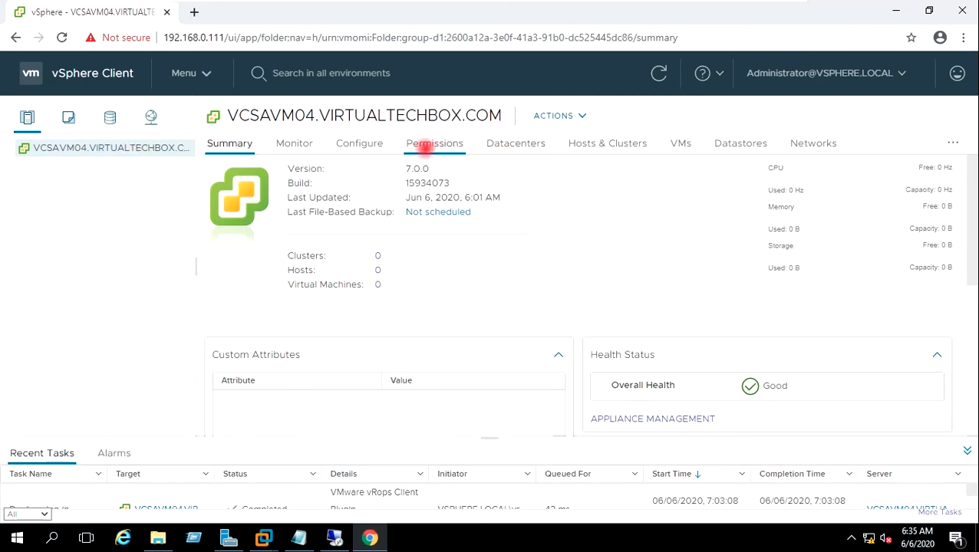
# Step: Grant VIRTUALTECHBOX.COM Domain Admins the Administrator role on the vCenter, propagated to children
pyautogui.click(414, 145)
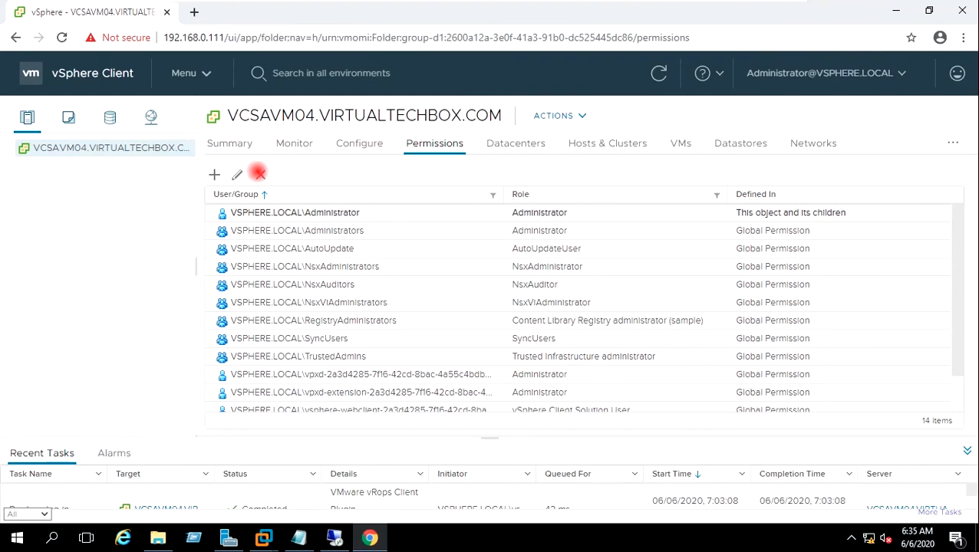
pyautogui.click(216, 174)
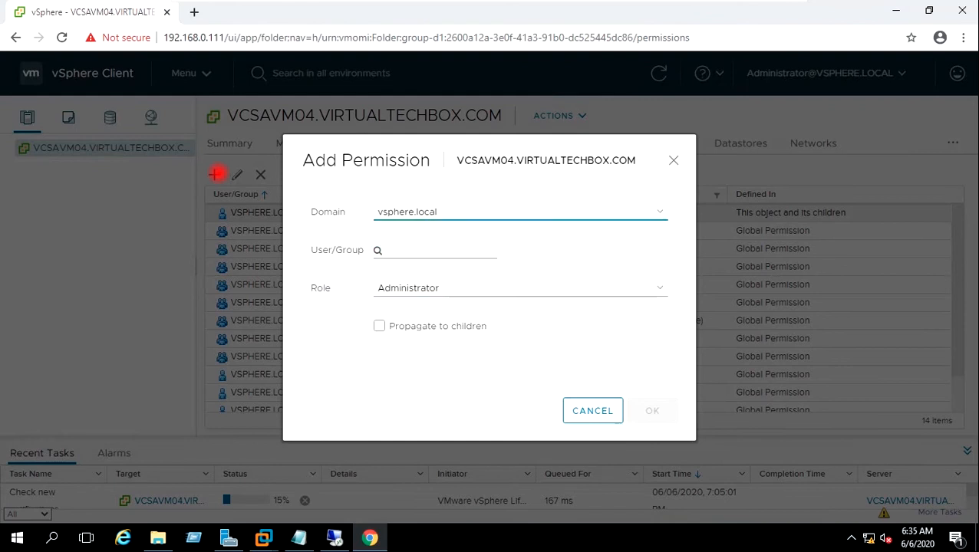
pyautogui.click(445, 216)
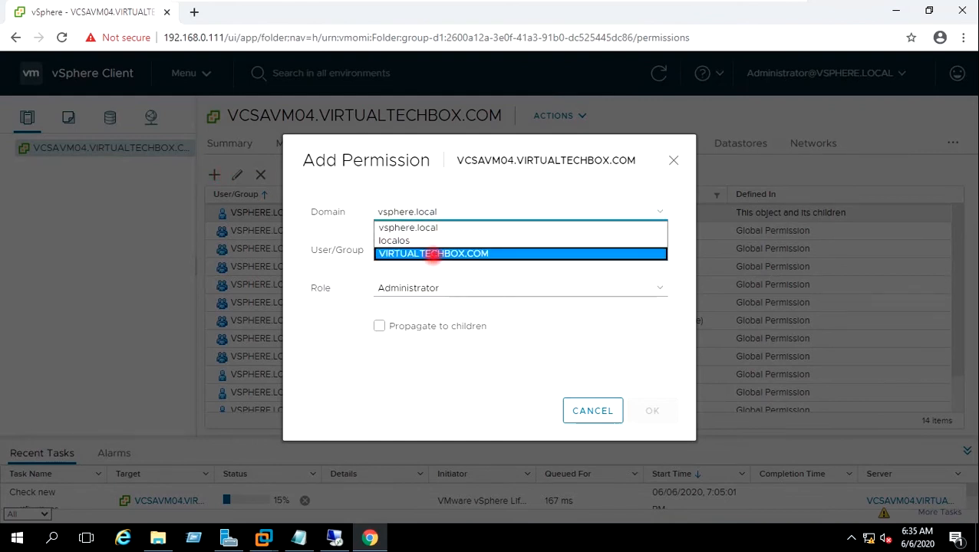
pyautogui.click(432, 254)
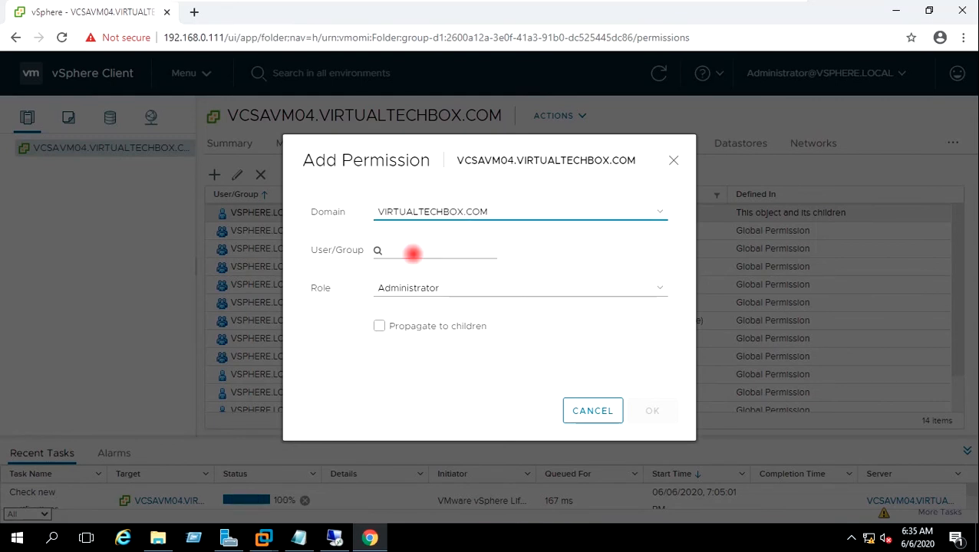
pyautogui.click(413, 253)
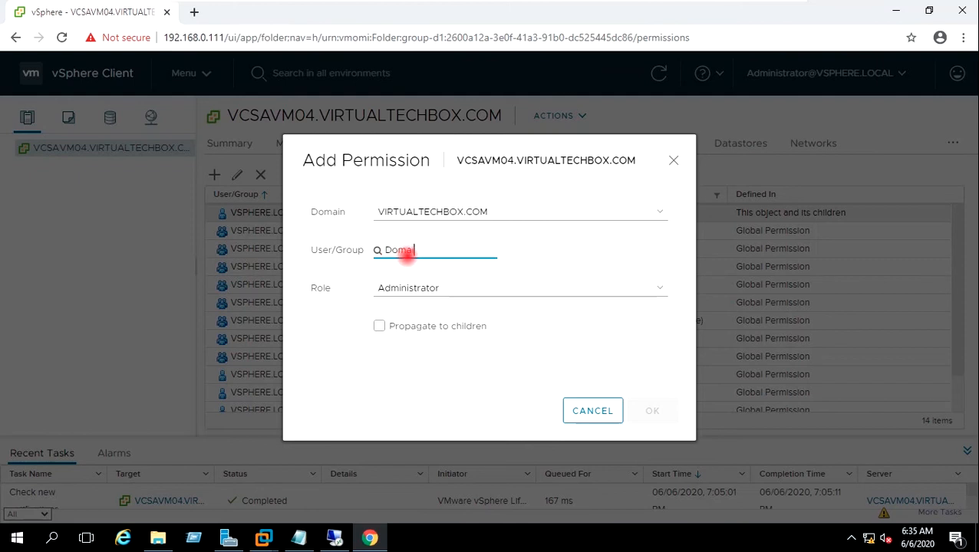
pyautogui.write('Domain A')
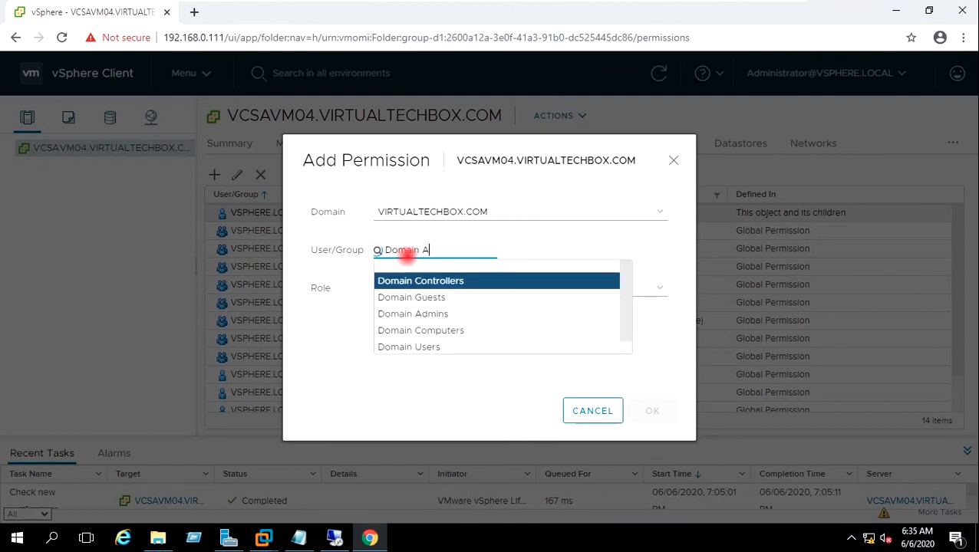
pyautogui.write('d')
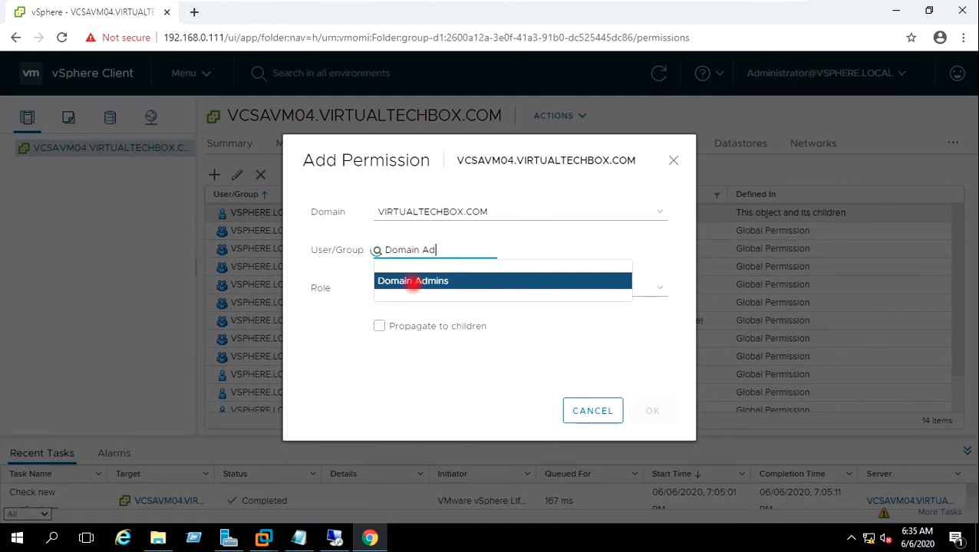
pyautogui.click(412, 280)
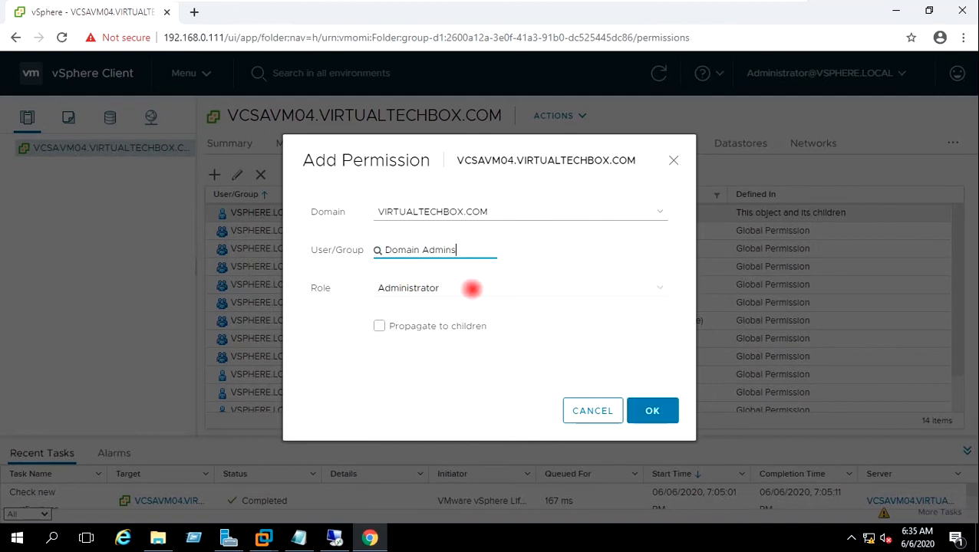
pyautogui.click(607, 284)
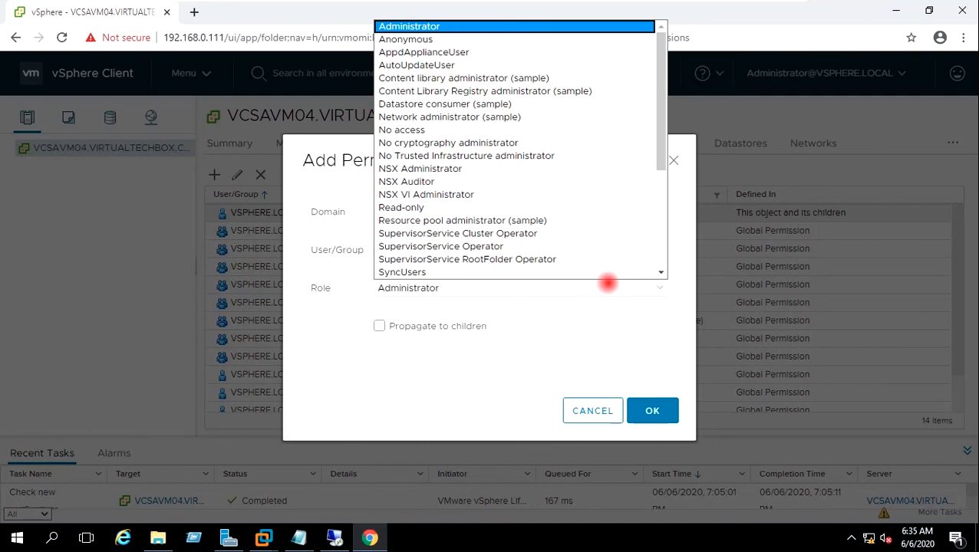
pyautogui.click(608, 285)
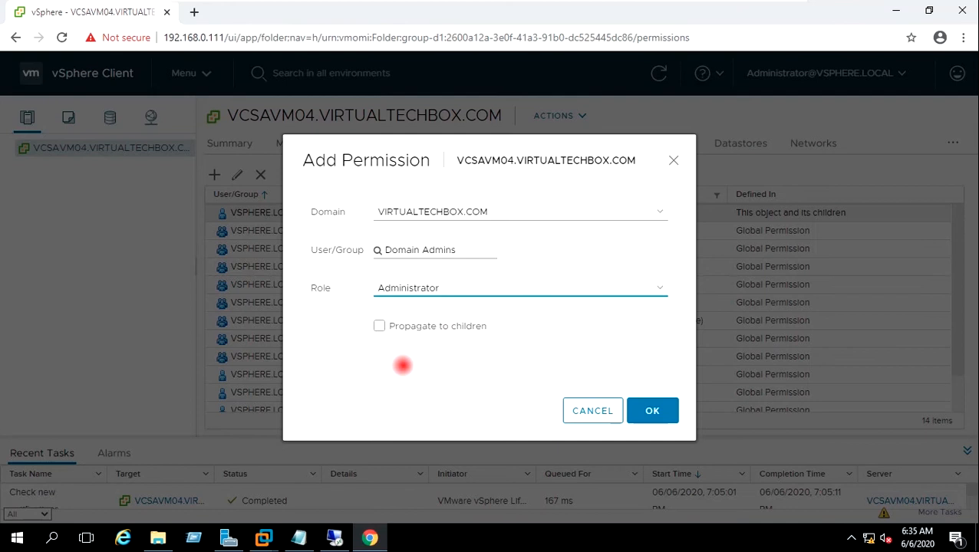
pyautogui.click(379, 326)
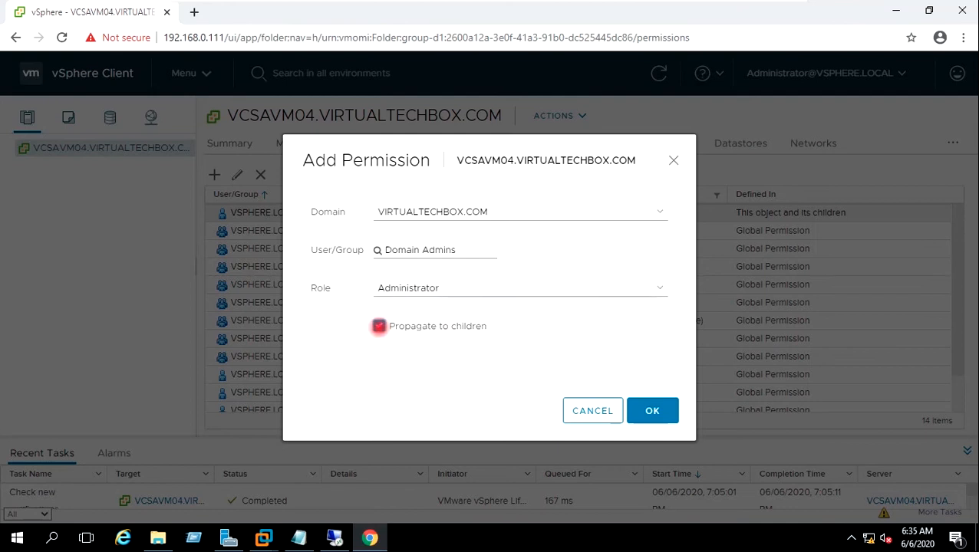
pyautogui.click(652, 410)
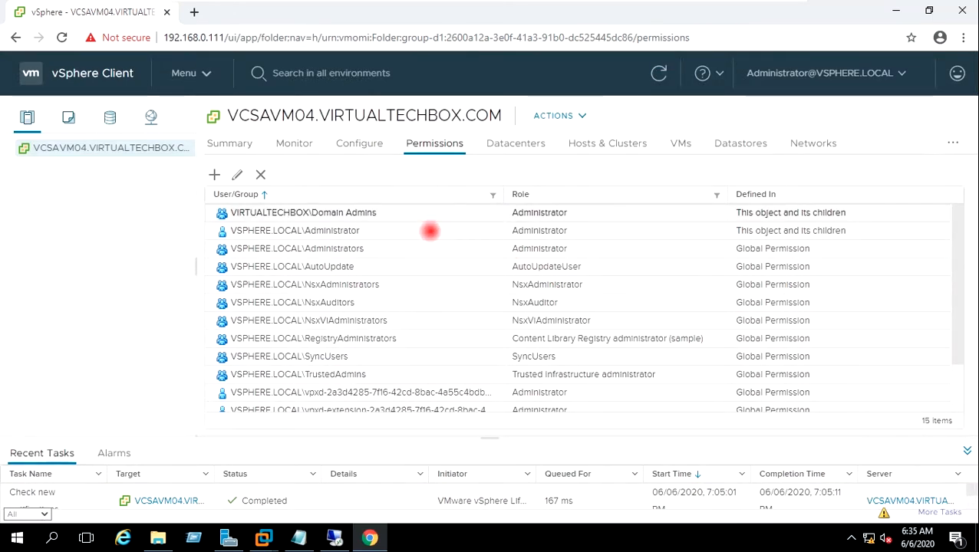
# Step: Check the new Domain Admins Administrator permission, then log out of vSphere Client
pyautogui.click(338, 215)
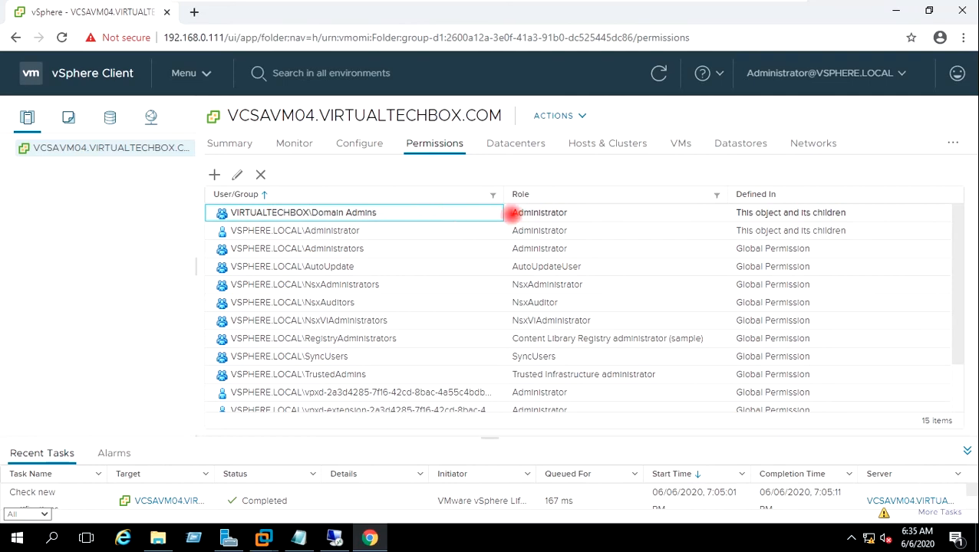
pyautogui.click(521, 213)
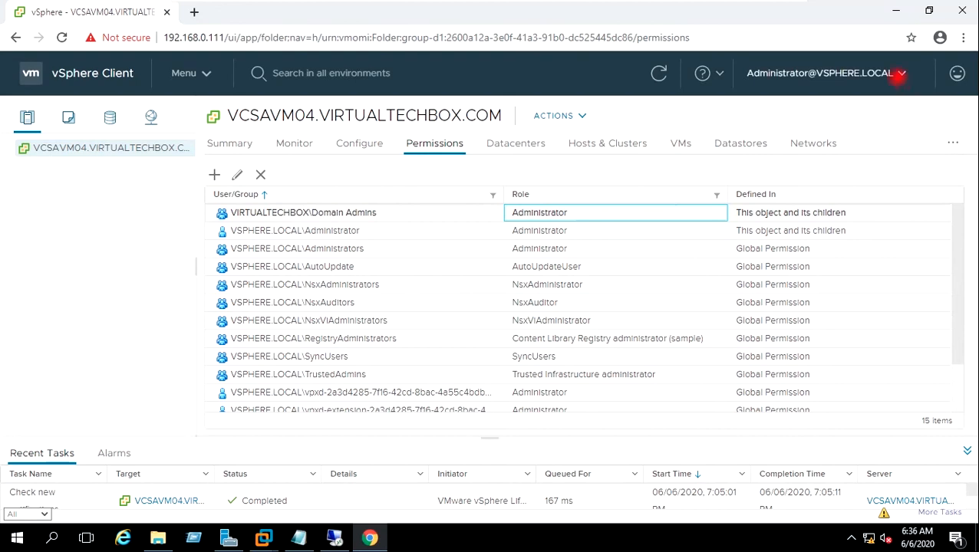
pyautogui.click(899, 74)
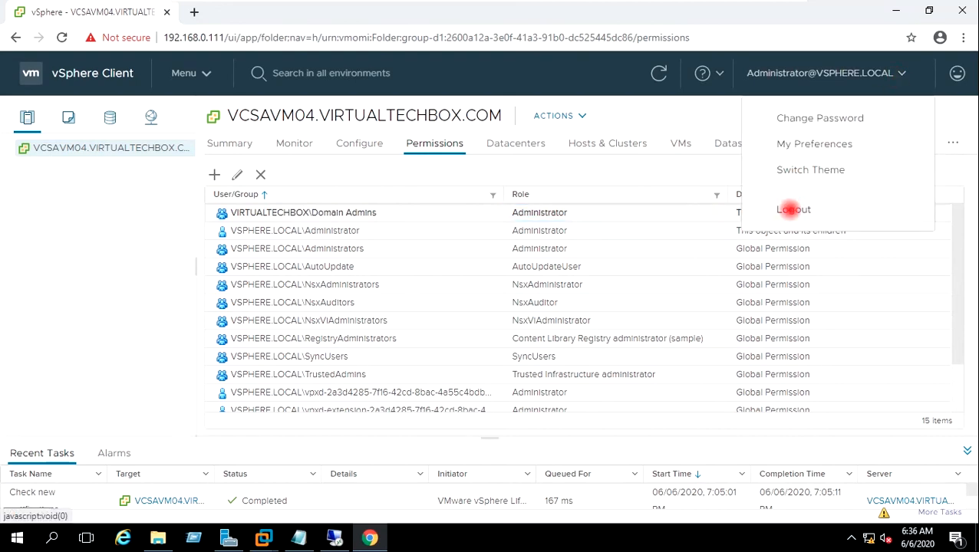
pyautogui.click(790, 209)
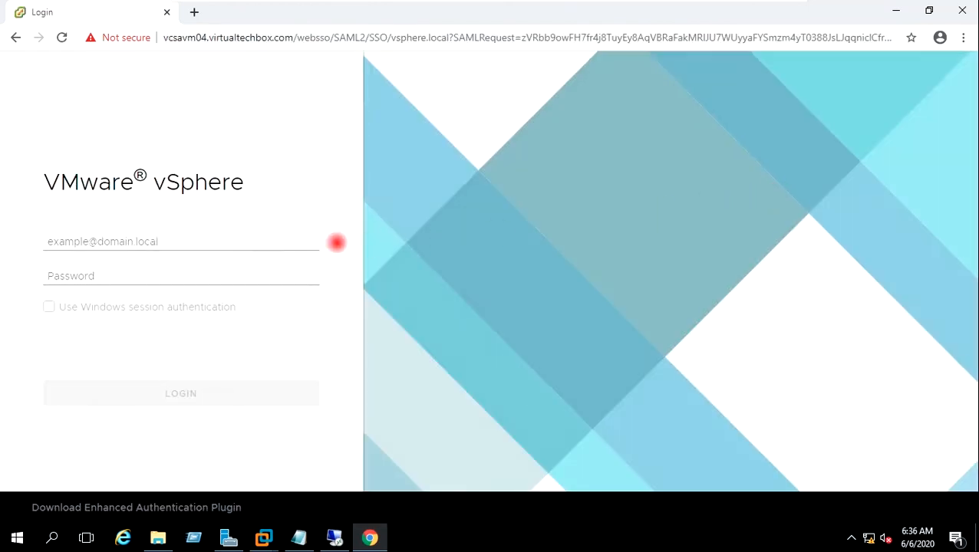
# Step: Log in to vSphere Client with the domain administrator account and its password
pyautogui.click(182, 242)
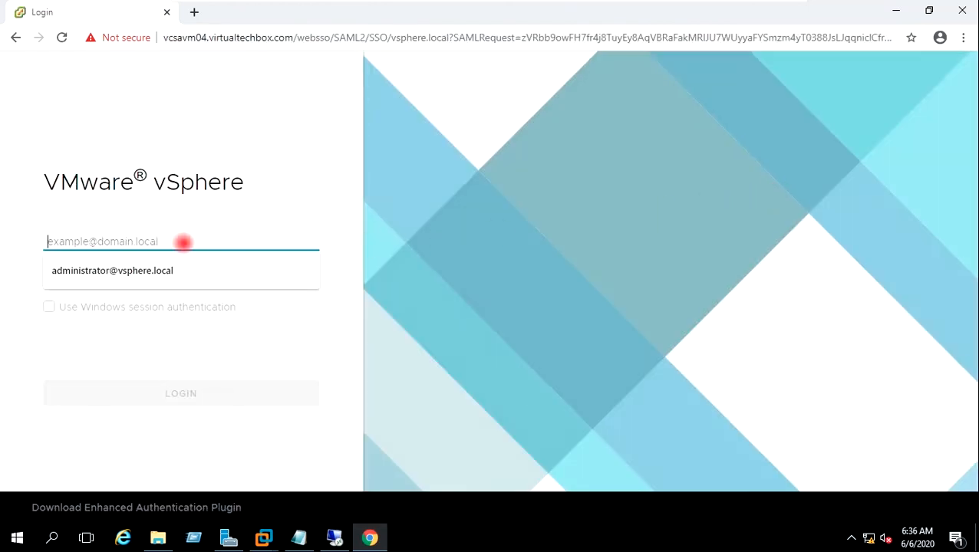
pyautogui.write('Adminis')
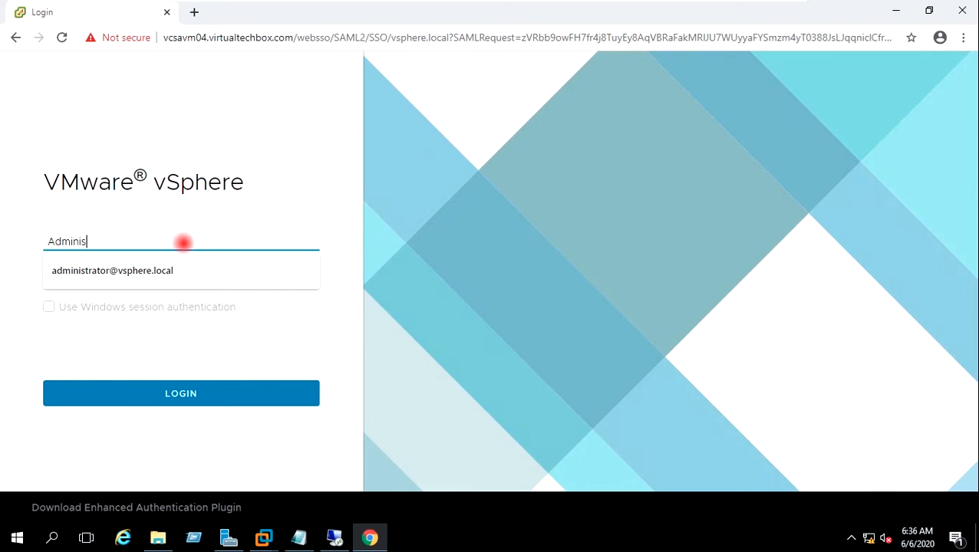
pyautogui.write('trator@VIRTUA')
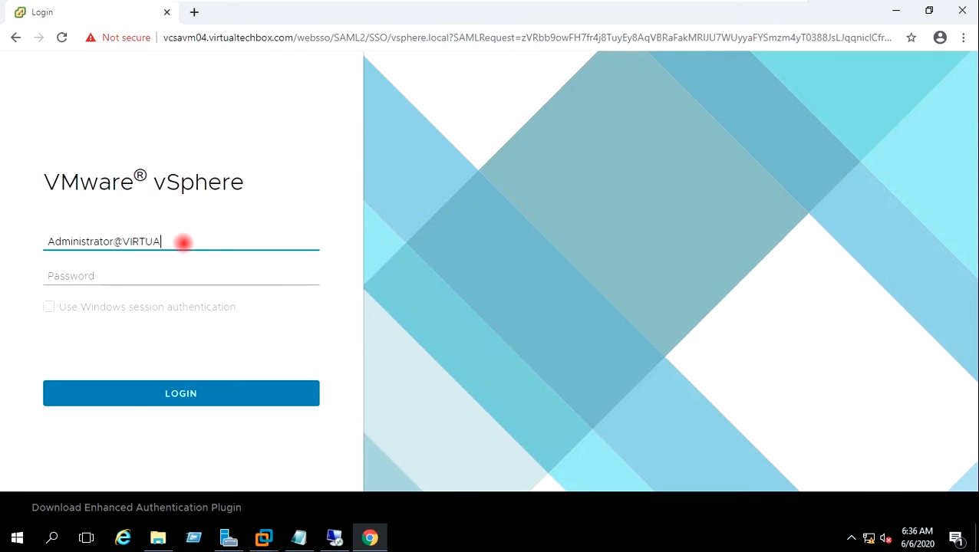
pyautogui.write('LTECHBOX.COM')
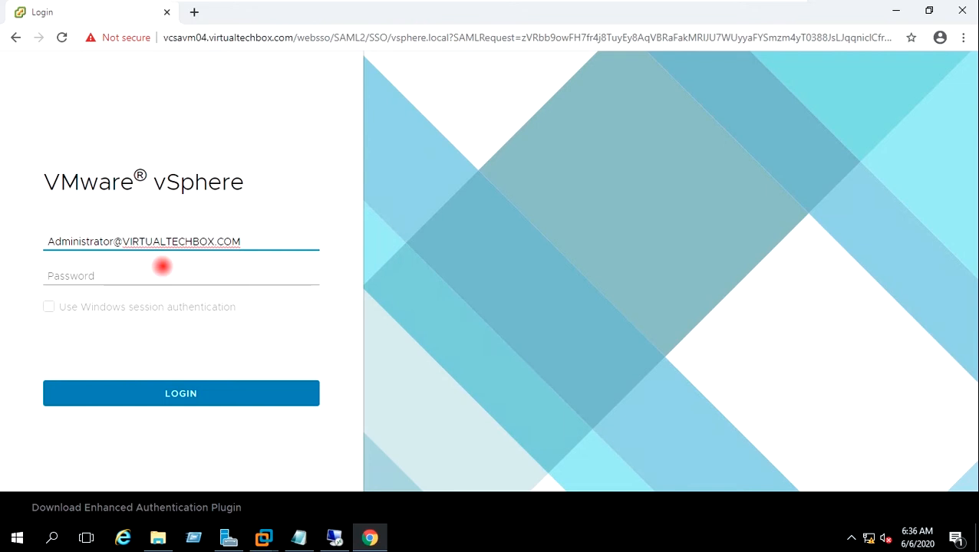
pyautogui.click(113, 276)
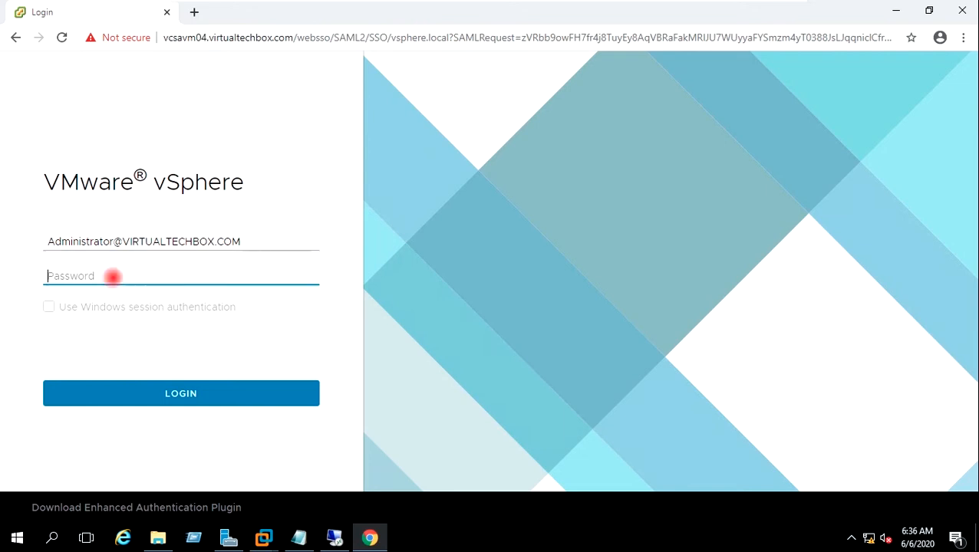
pyautogui.write('P@ssw0rd')
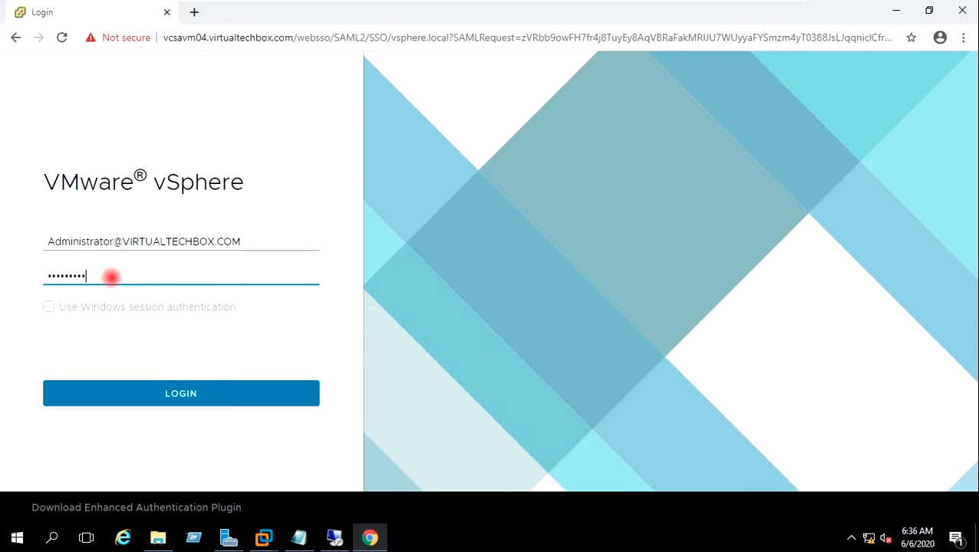
pyautogui.click(153, 393)
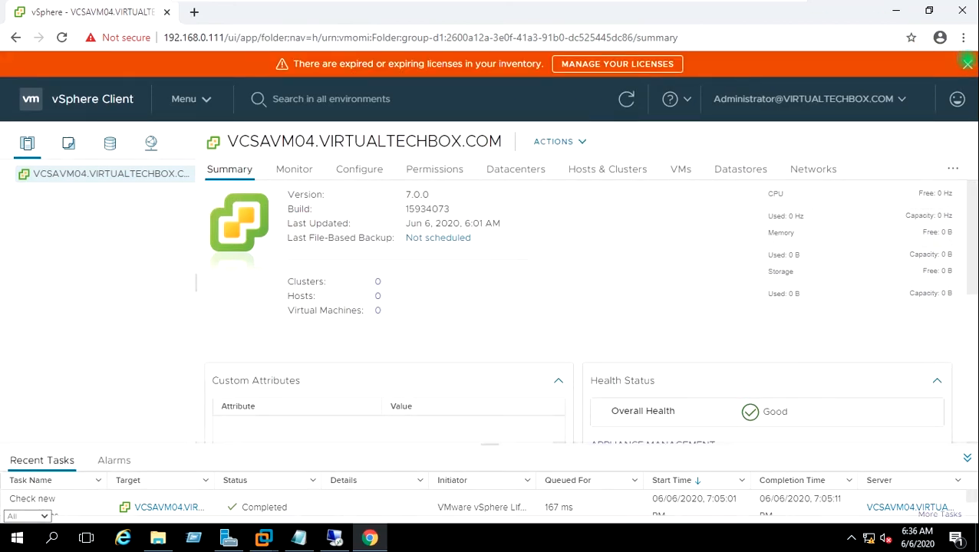
# Step: Dismiss the expired-license banner and minimize Chrome to reveal the VCSAVM04 console
pyautogui.click(967, 63)
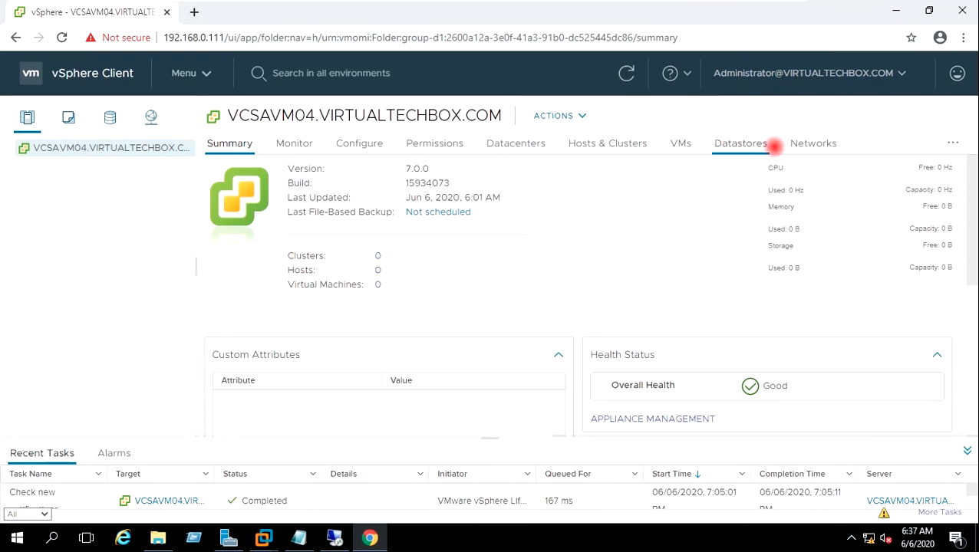
pyautogui.click(895, 11)
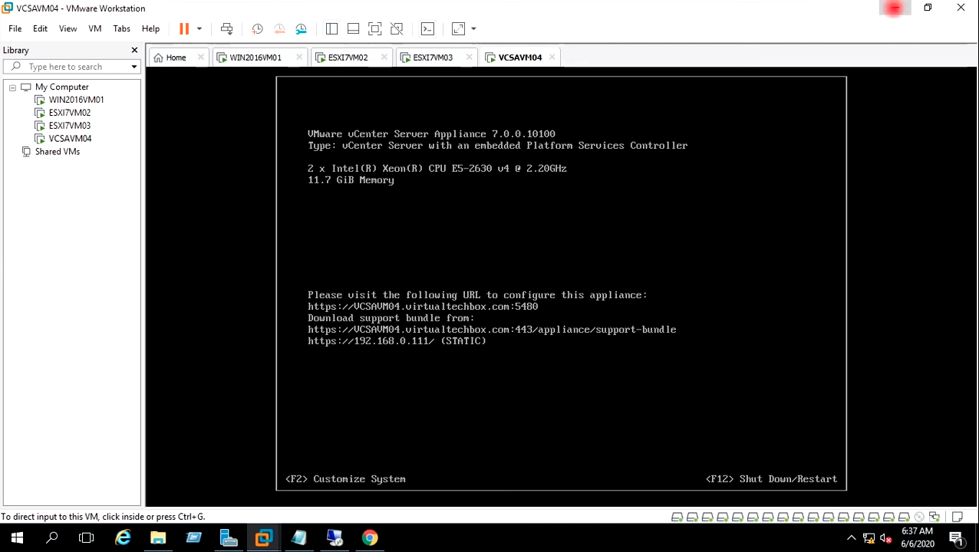
# Step: Clear the session-ended notice, close Remote Desktop Connection, and refresh the empty desktop
pyautogui.click(893, 9)
pyautogui.click(894, 9)
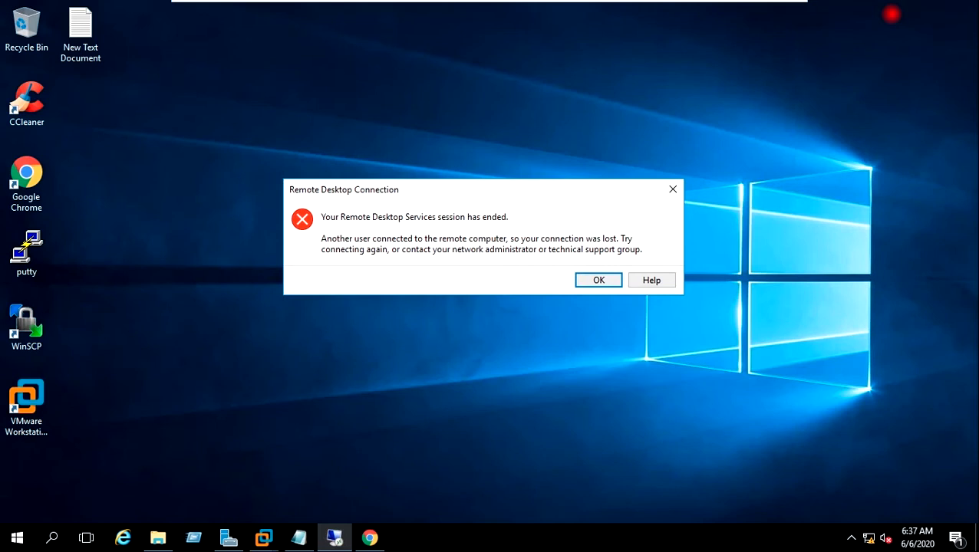
pyautogui.click(610, 281)
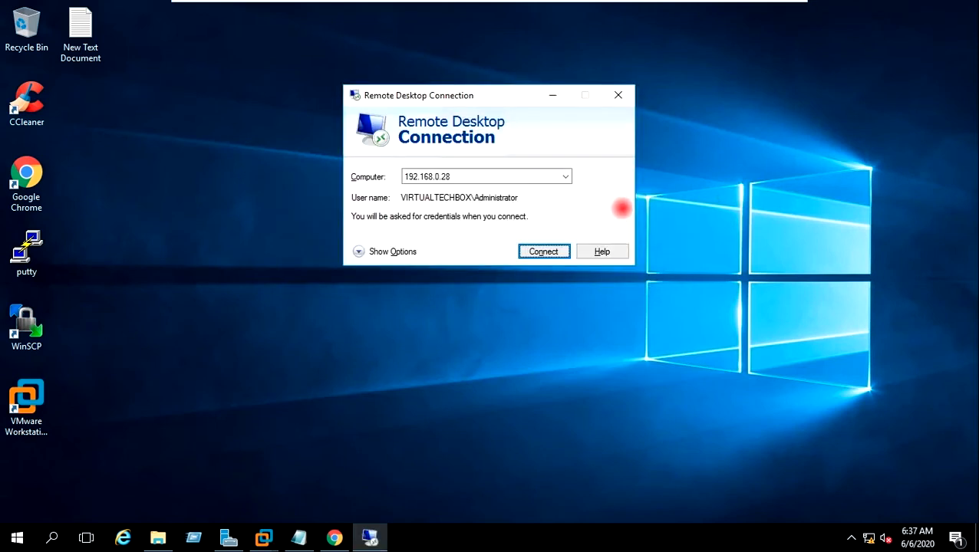
pyautogui.click(617, 95)
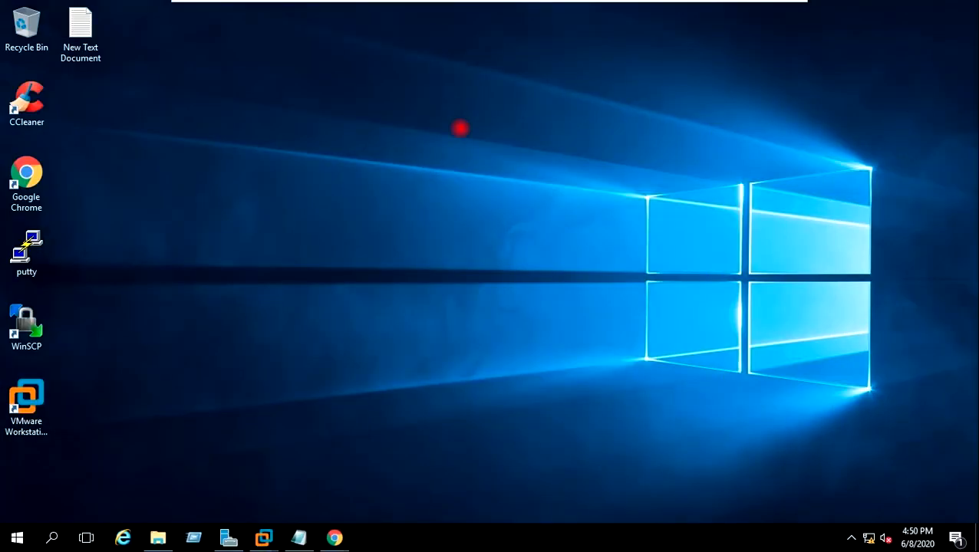
pyautogui.rightClick(446, 108)
pyautogui.click(478, 152)
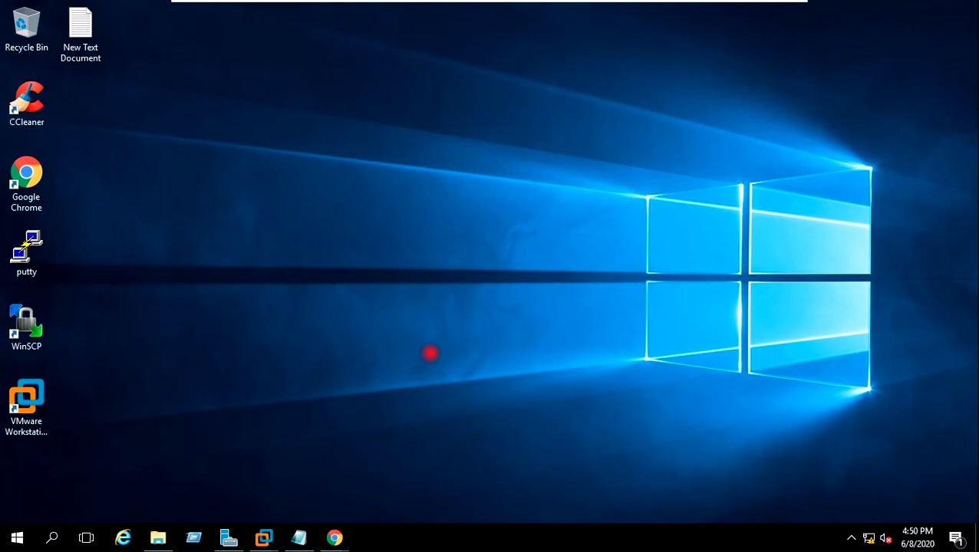
pyautogui.moveTo(265, 535)
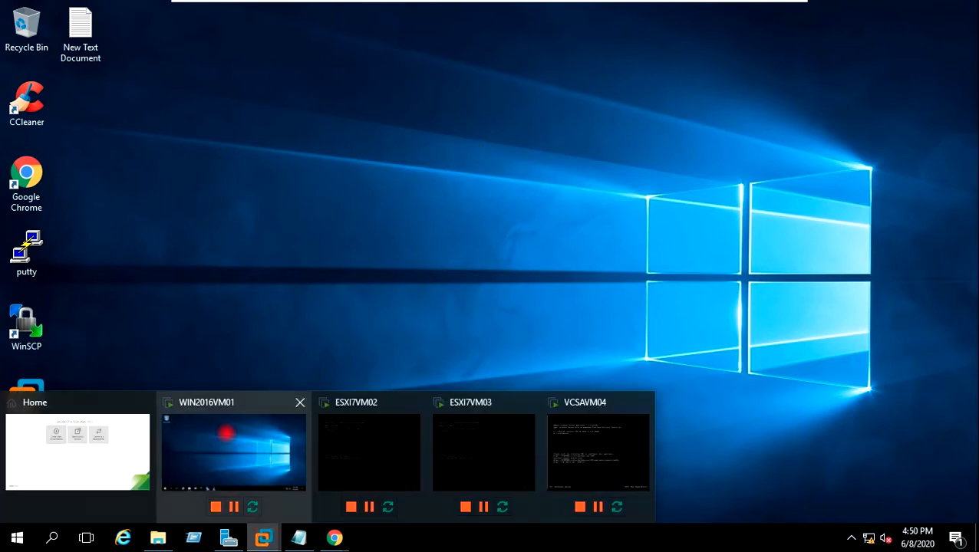
pyautogui.click(226, 433)
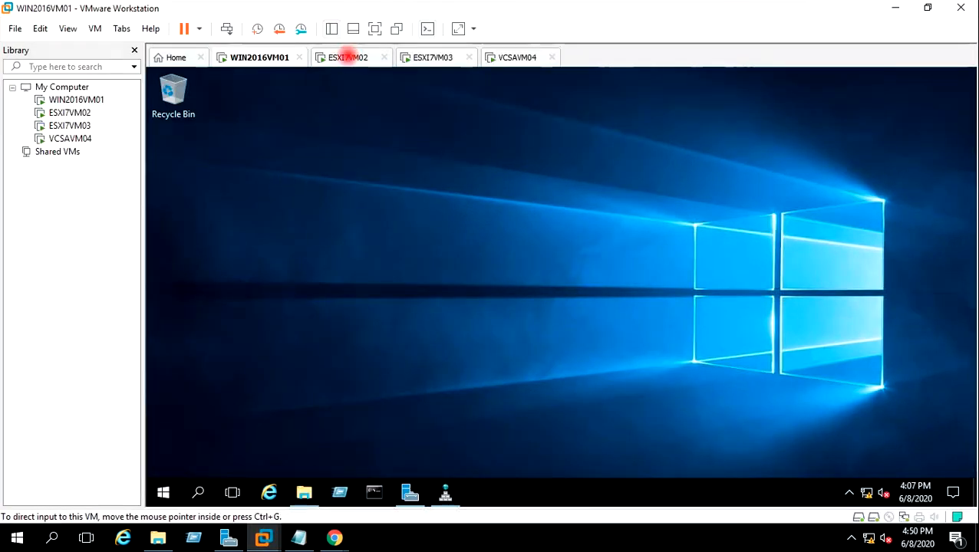
pyautogui.click(347, 57)
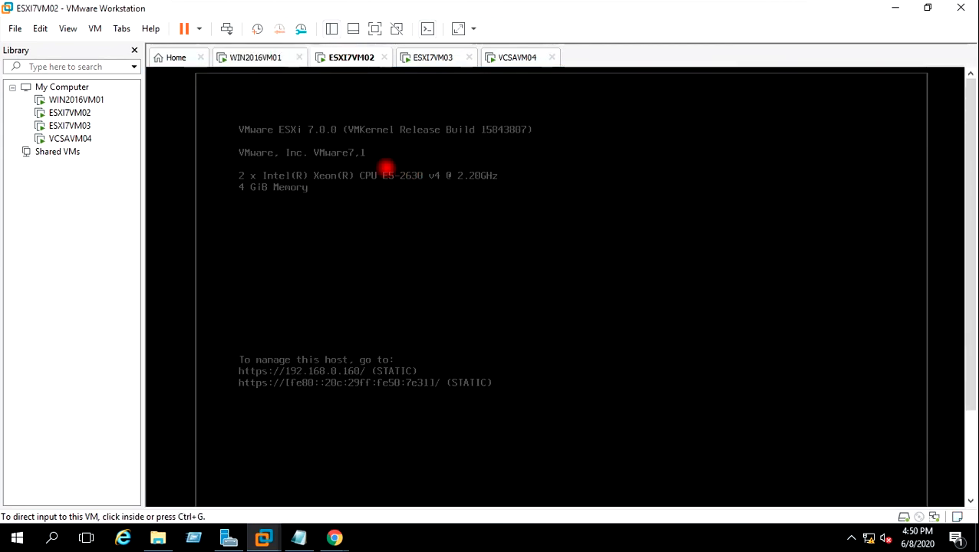
pyautogui.click(420, 58)
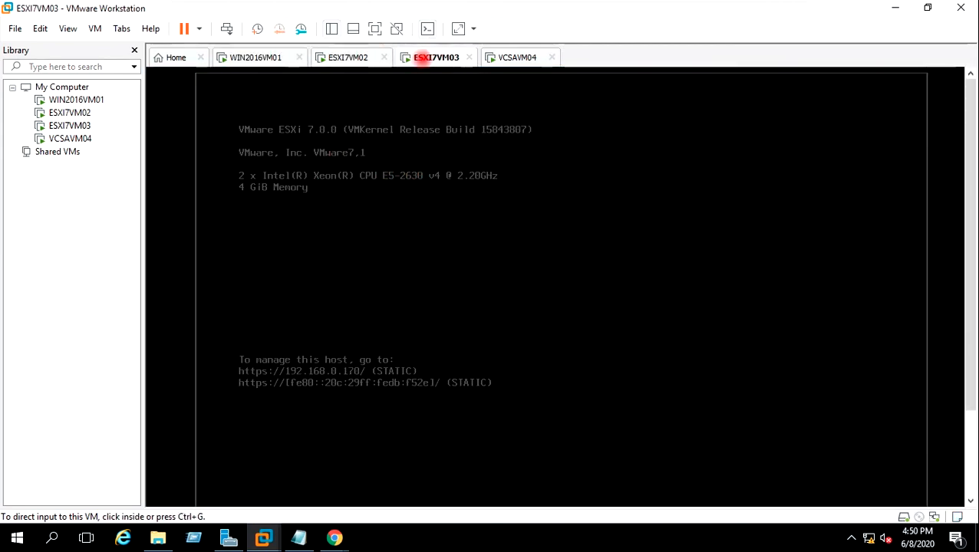
pyautogui.click(514, 57)
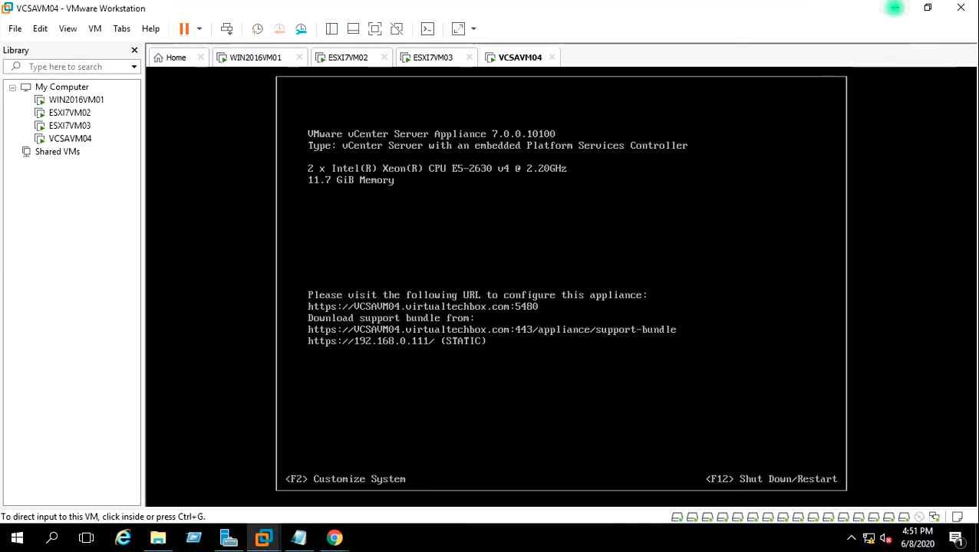
pyautogui.click(895, 9)
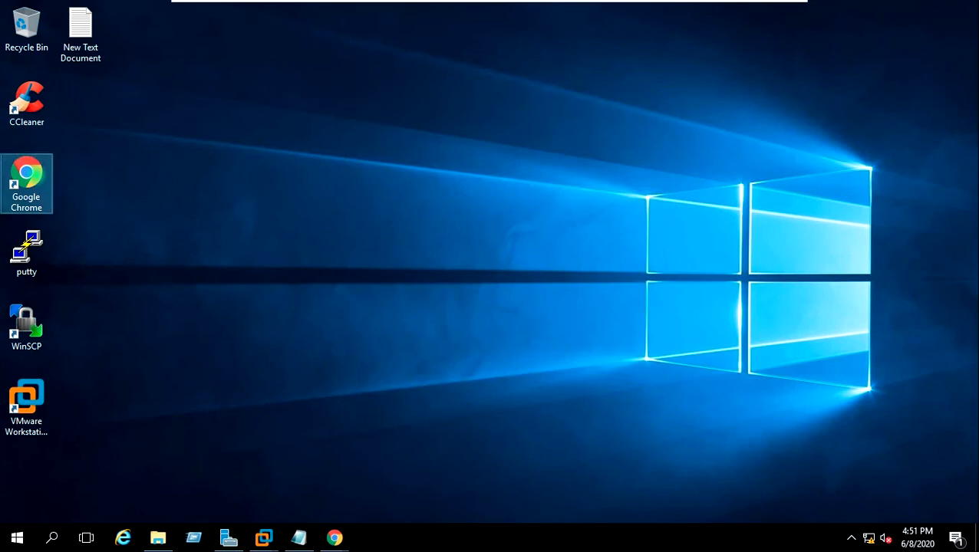
# Step: Launch Chrome at 192.168.0.111 and open the vSphere Client web interface
pyautogui.doubleClick(26, 180)
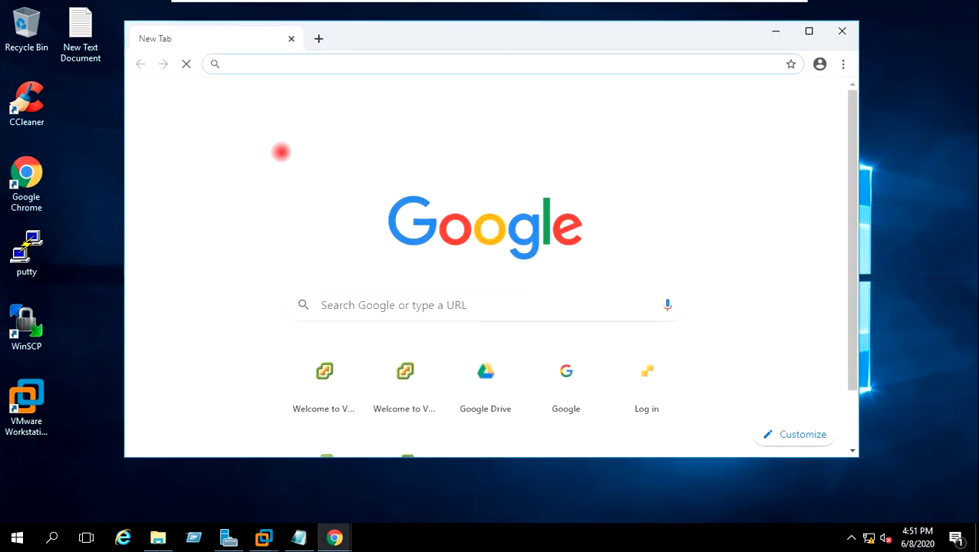
pyautogui.write('19')
pyautogui.press('Right')
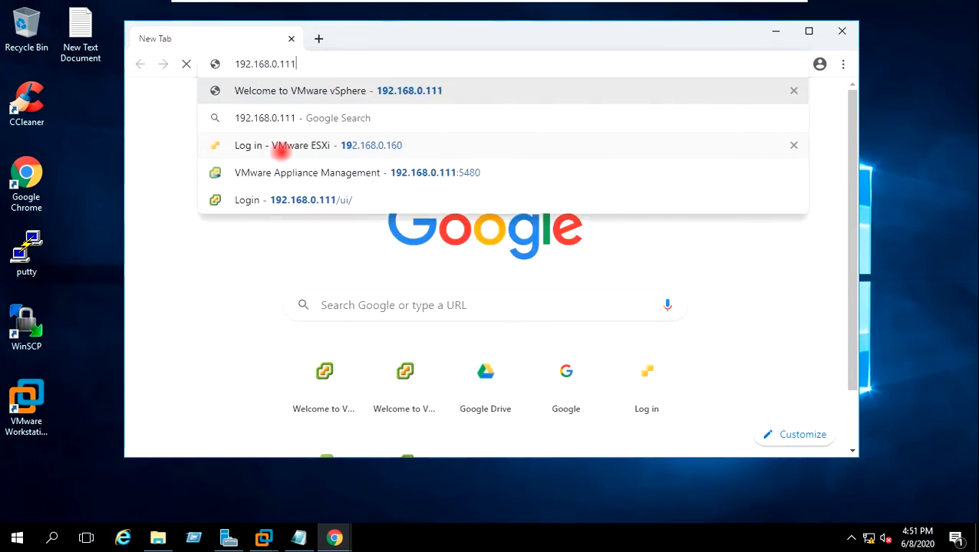
pyautogui.press('Return')
pyautogui.click(267, 159)
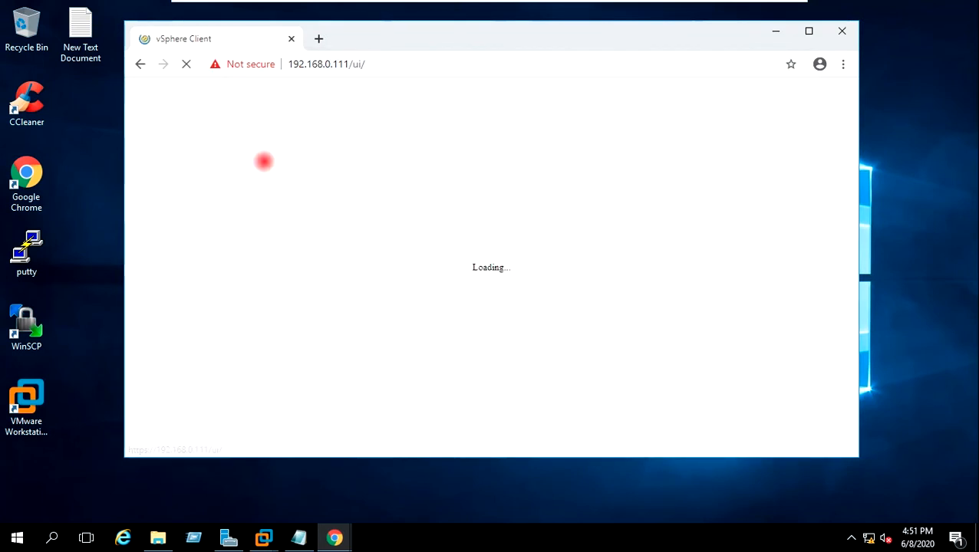
# Step: Sign in with the saved SSO administrator username and its password
pyautogui.click(312, 220)
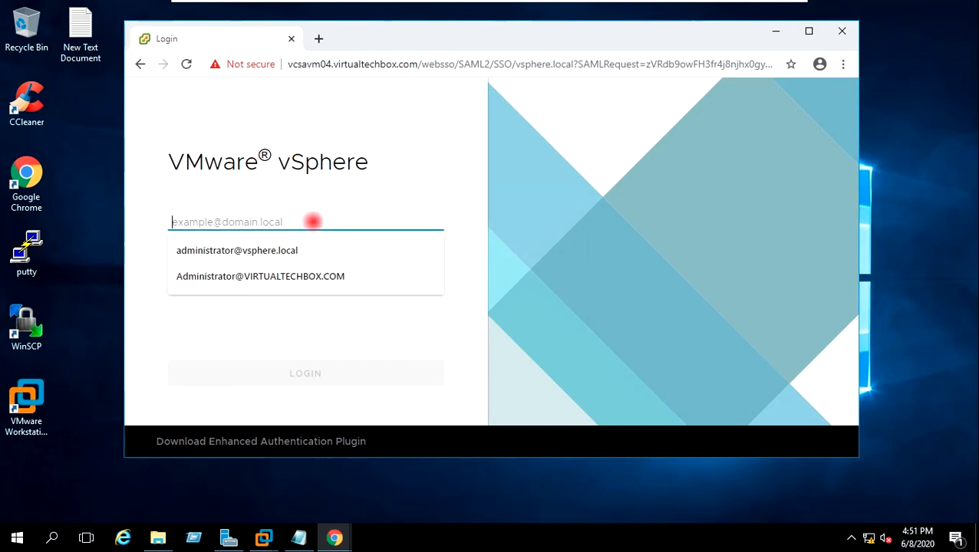
pyautogui.click(300, 250)
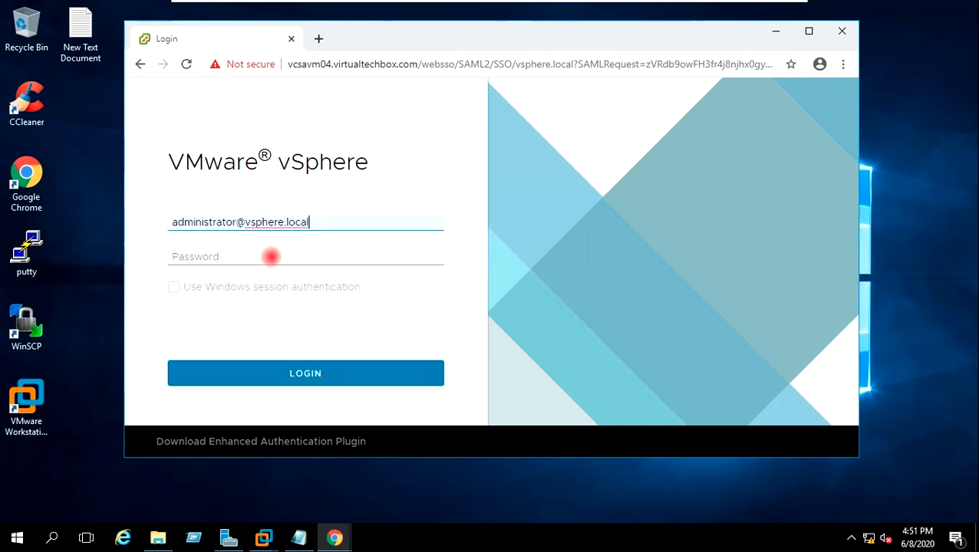
pyautogui.click(249, 256)
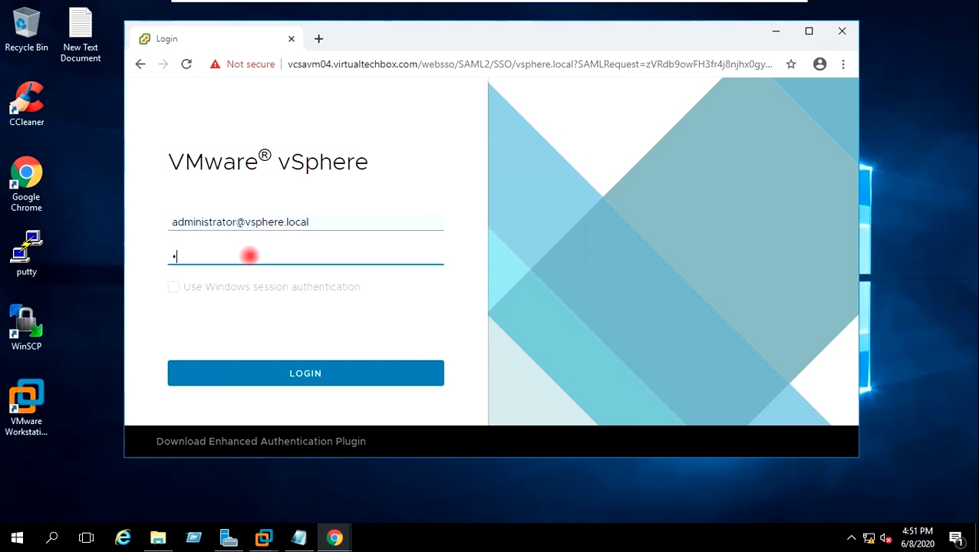
pyautogui.write('••••••••••')
pyautogui.click(282, 368)
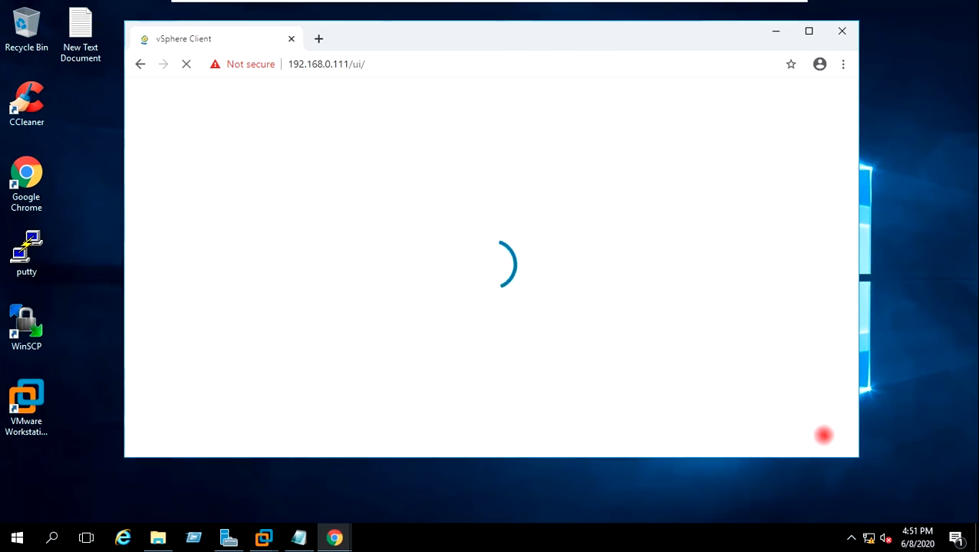
# Step: Close the two extra blank browser windows, dismiss the license banner, and maximize Chrome
pyautogui.moveTo(857, 458); pyautogui.dragTo(936, 497)
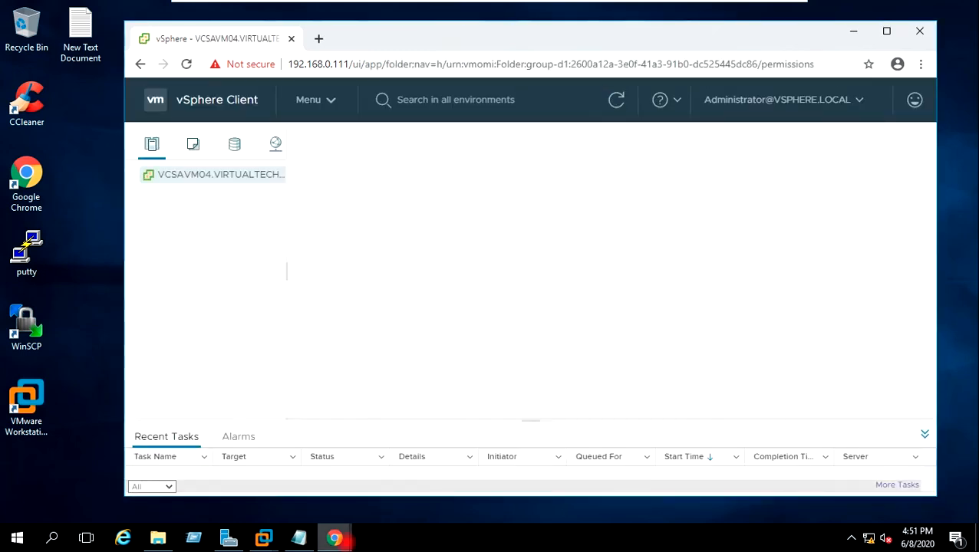
pyautogui.moveTo(338, 539)
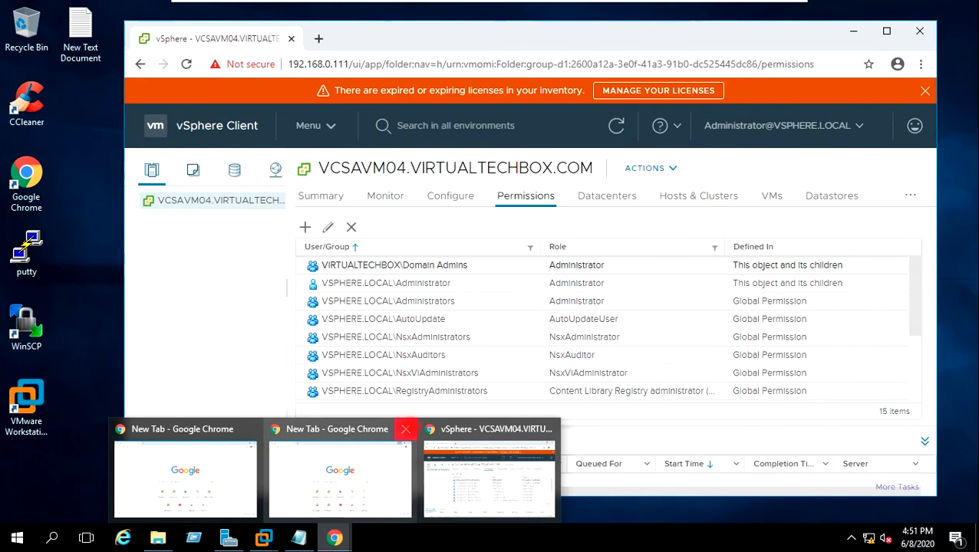
pyautogui.click(405, 429)
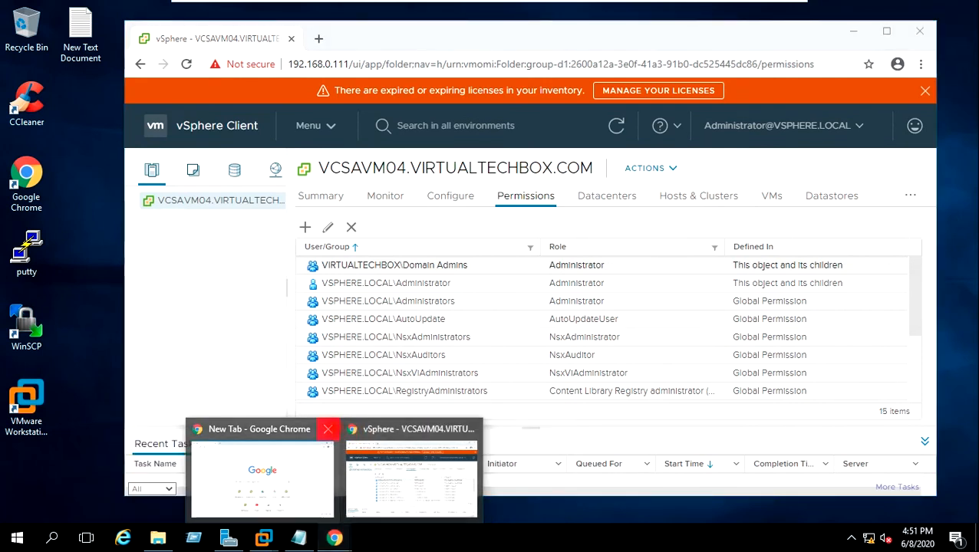
pyautogui.click(327, 430)
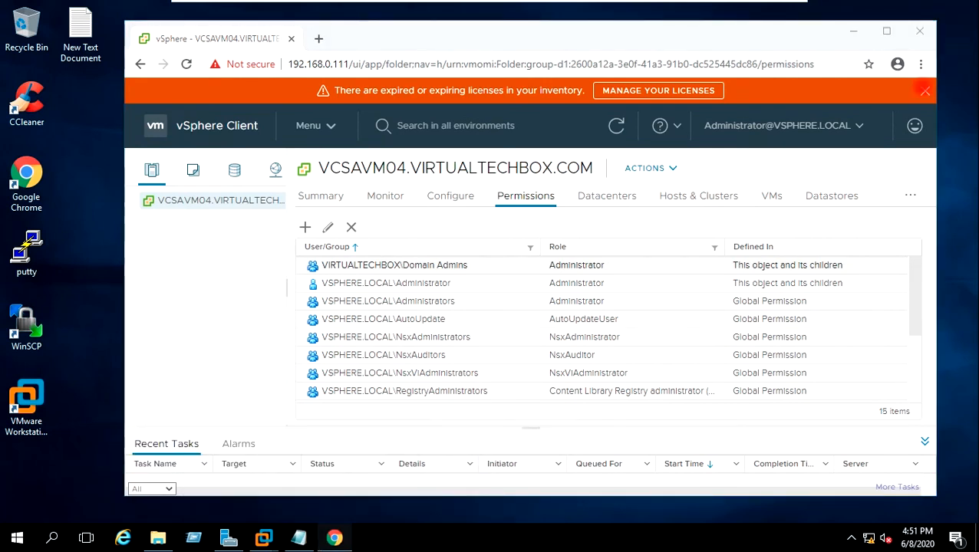
pyautogui.click(925, 91)
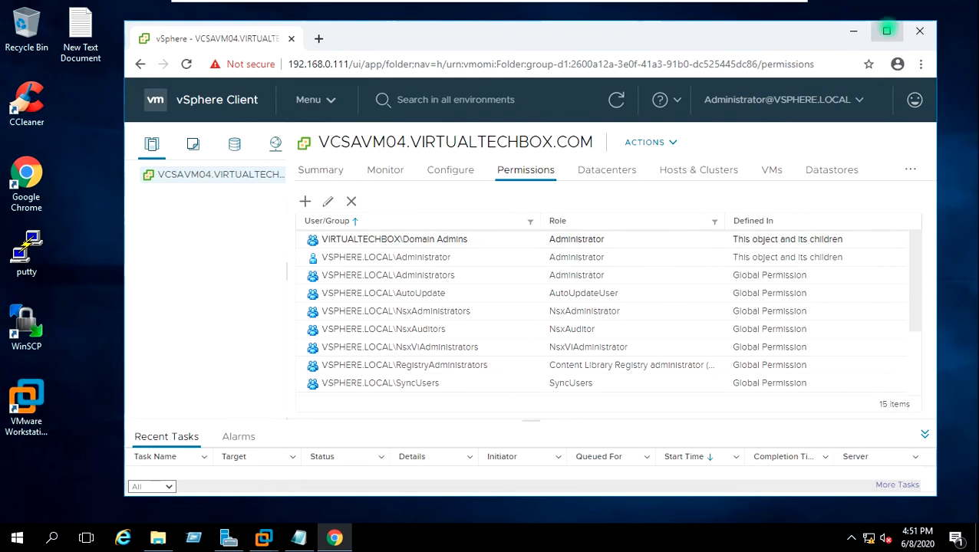
pyautogui.click(887, 31)
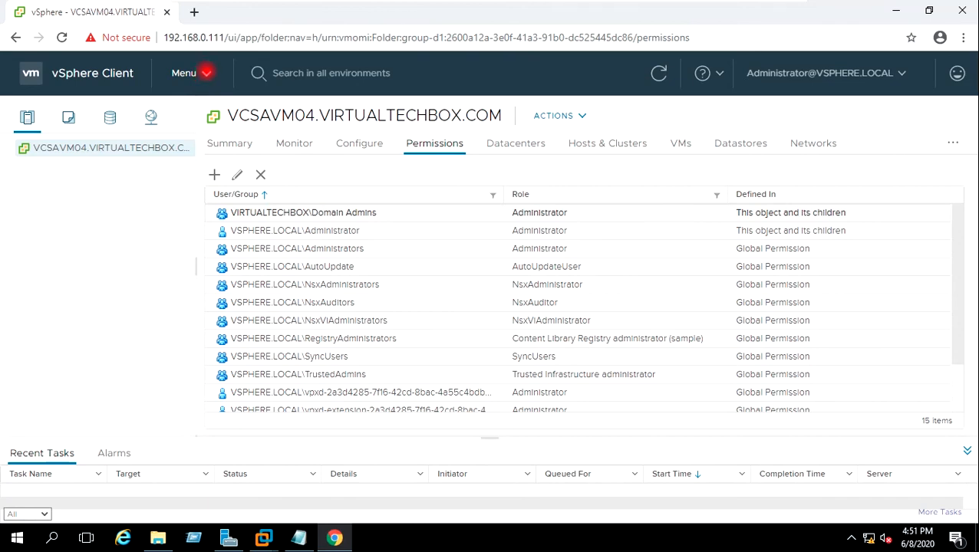
# Step: Acknowledge the PSC Service Health Alarm on the vCenter Summary
pyautogui.click(205, 72)
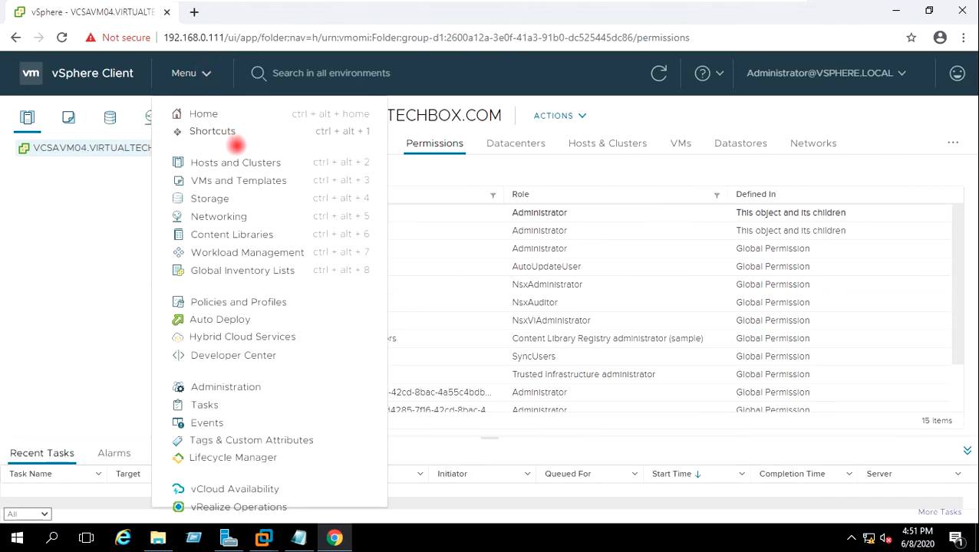
pyautogui.click(240, 161)
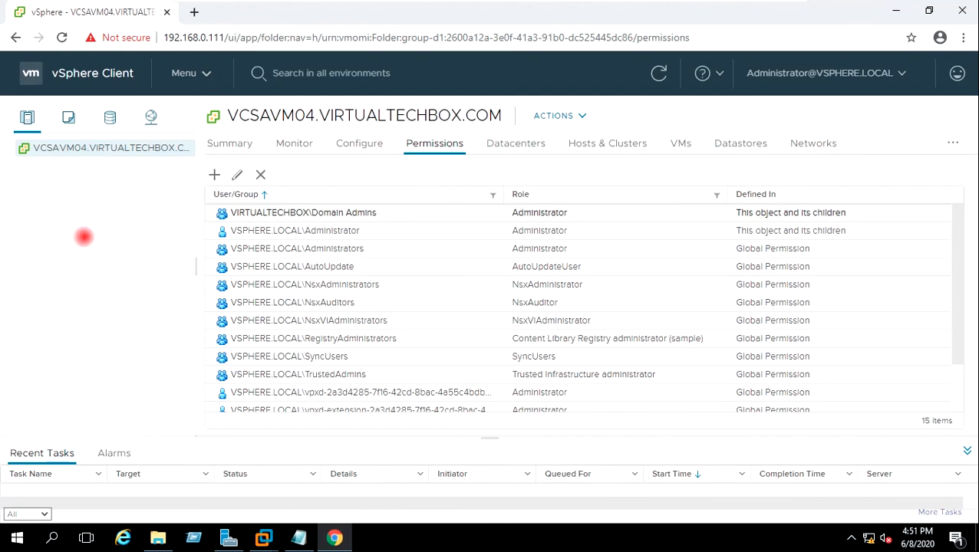
pyautogui.click(228, 144)
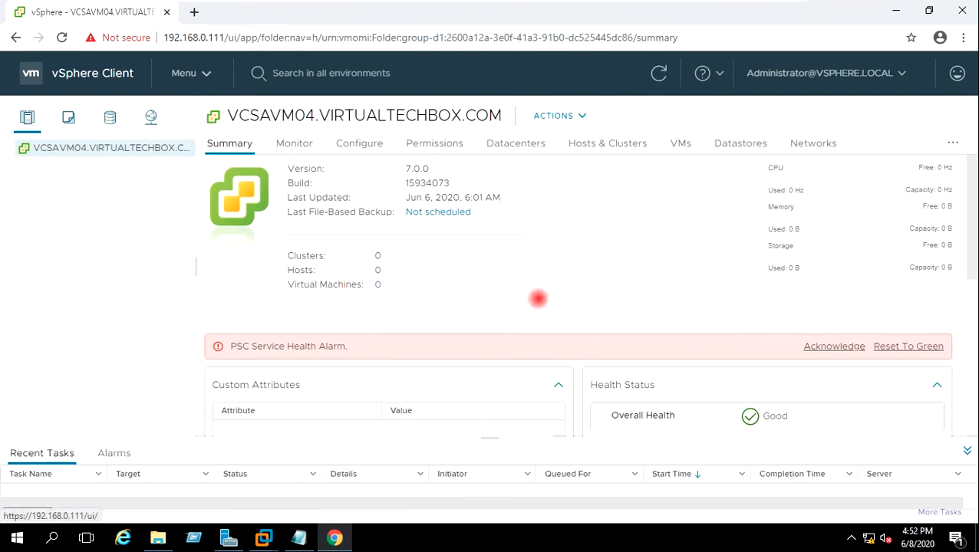
pyautogui.click(828, 343)
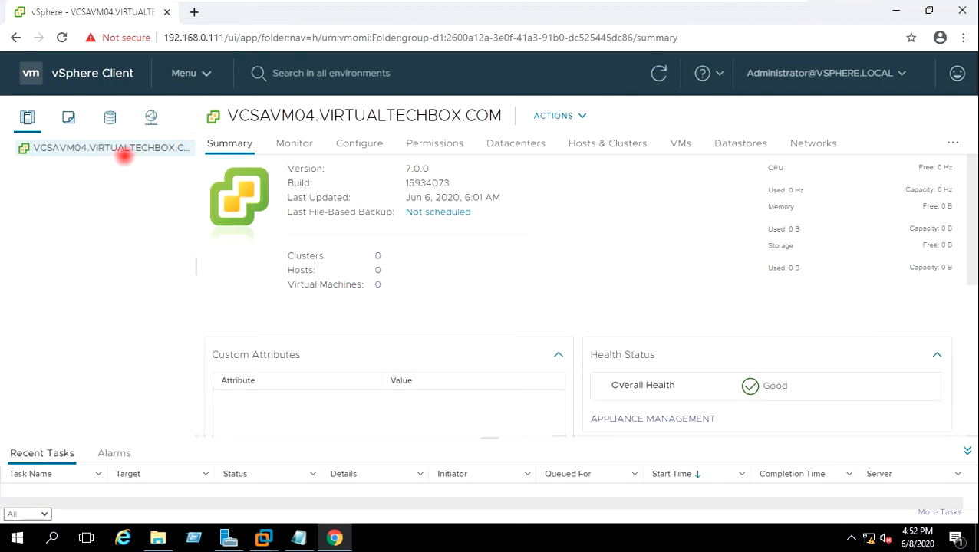
# Step: Create datacenter MYLAB-DC under VCSAVM04.VIRTUALTECHBOX.COM and select it in the tree
pyautogui.rightClick(75, 148)
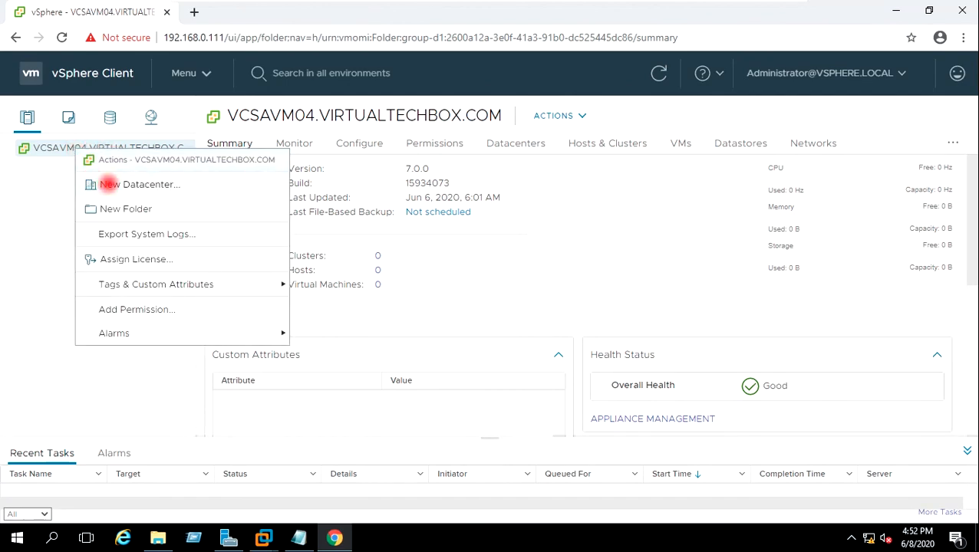
pyautogui.click(108, 184)
pyautogui.click(542, 260)
pyautogui.moveTo(542, 259); pyautogui.dragTo(460, 261)
pyautogui.write('MYLAB-DC')
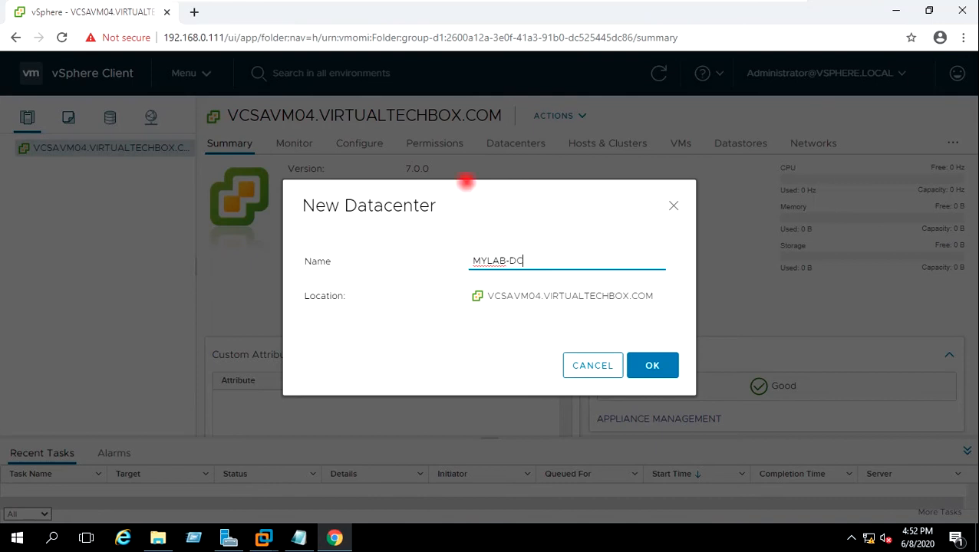
pyautogui.click(652, 365)
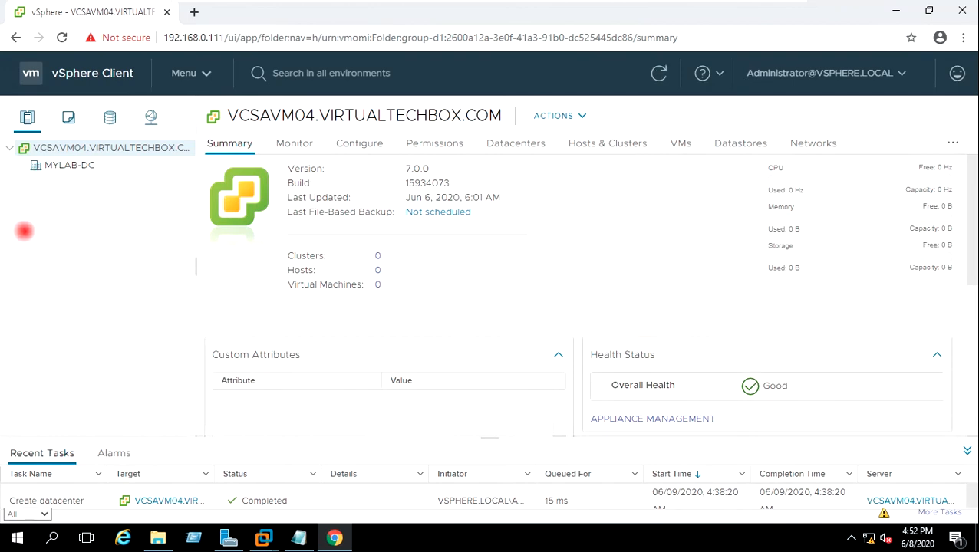
pyautogui.click(52, 165)
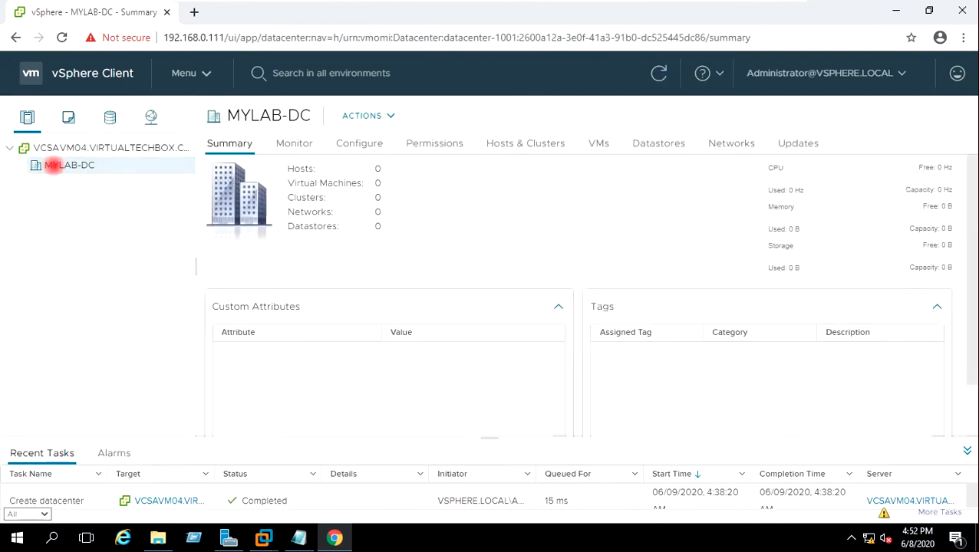
# Step: Add cluster MYLAB-Cluster to MYLAB-DC with DRS, HA and vSAN off, then select it
pyautogui.rightClick(52, 165)
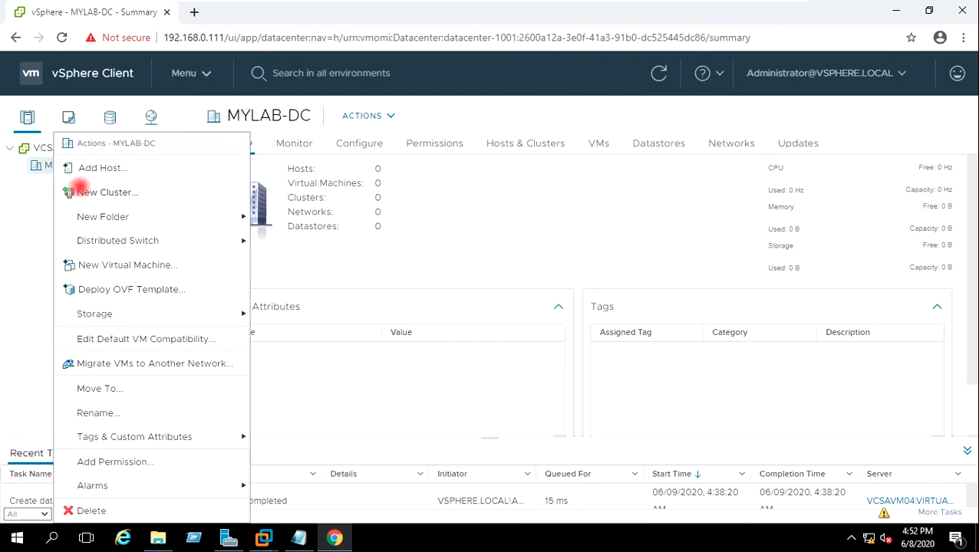
pyautogui.click(77, 190)
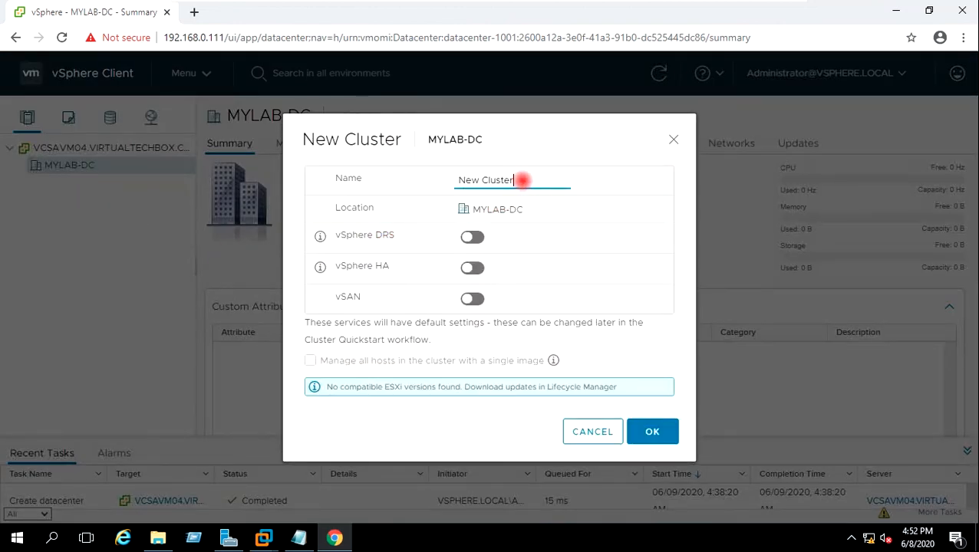
pyautogui.moveTo(481, 180); pyautogui.dragTo(458, 180)
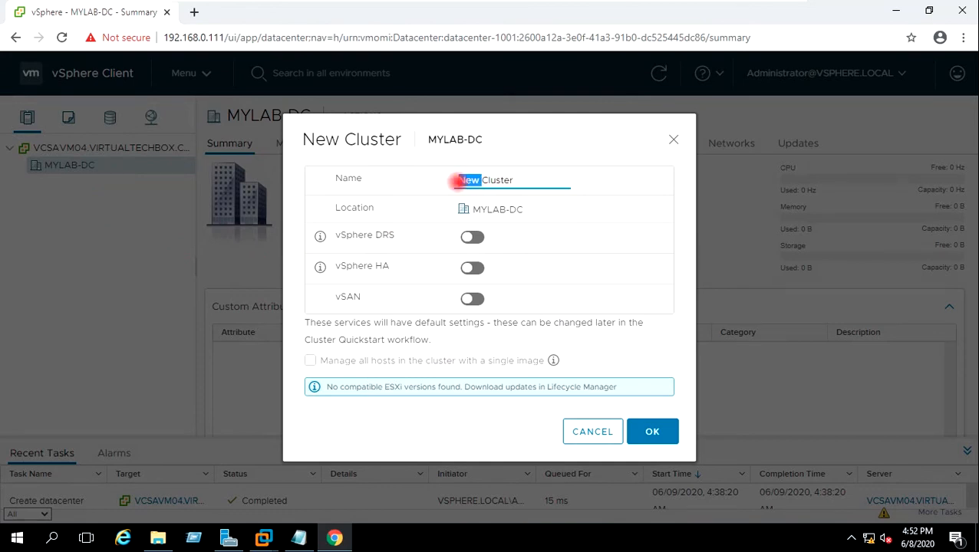
pyautogui.write('MY')
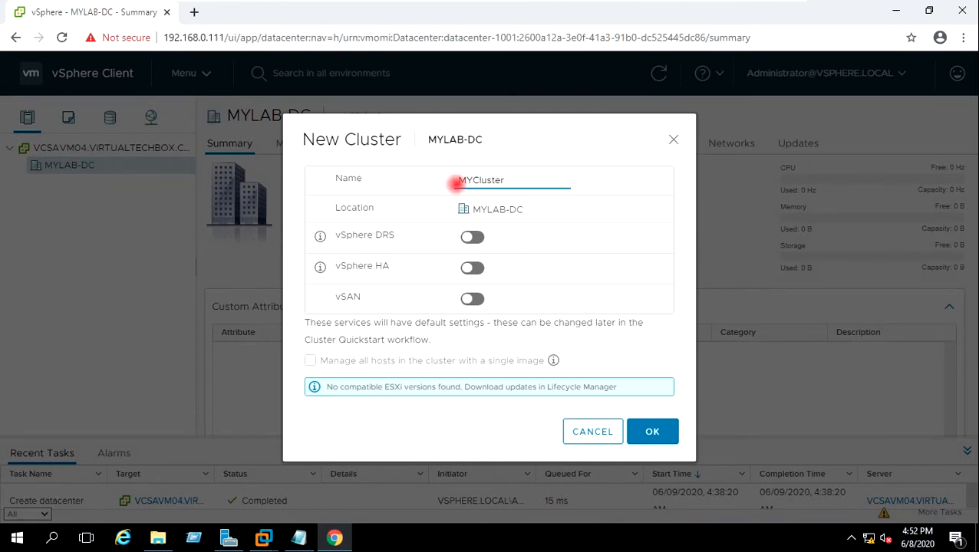
pyautogui.write('LAB-0')
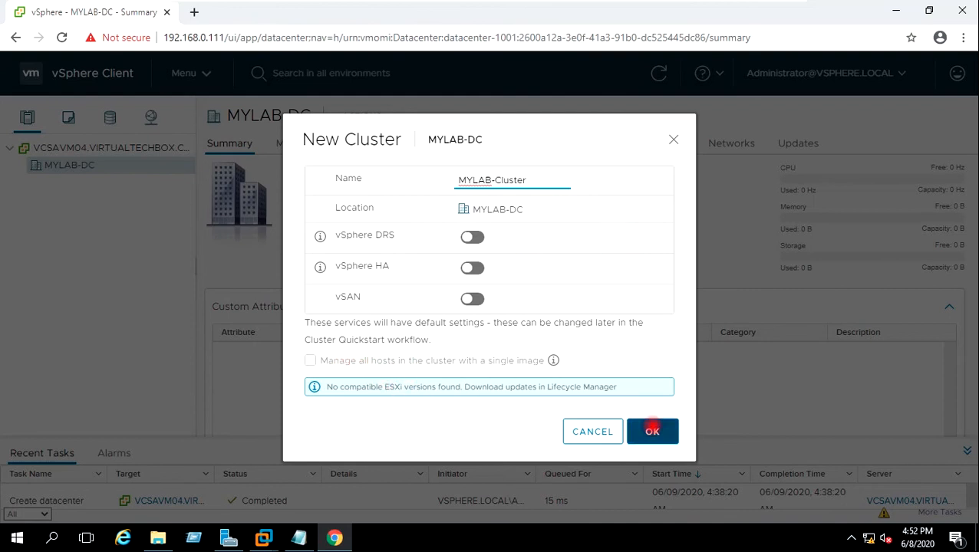
pyautogui.click(651, 431)
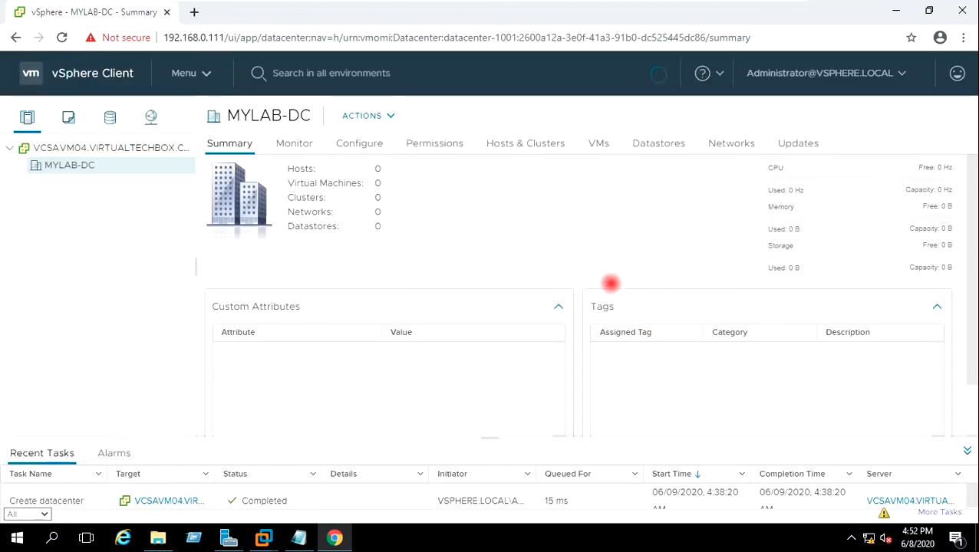
pyautogui.click(27, 183)
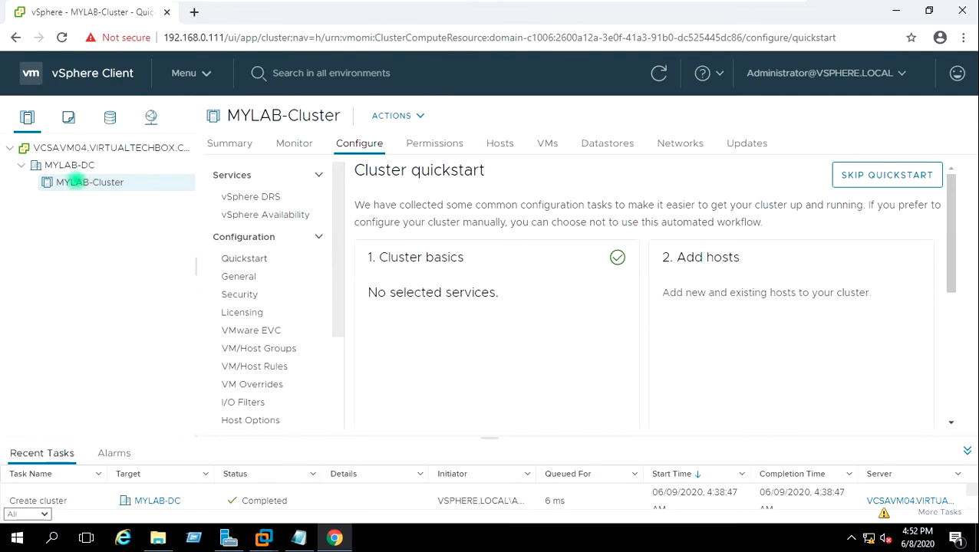
# Step: Start Add Hosts on MYLAB-Cluster and enter 192.168.0.160 with its root credentials
pyautogui.rightClick(71, 182)
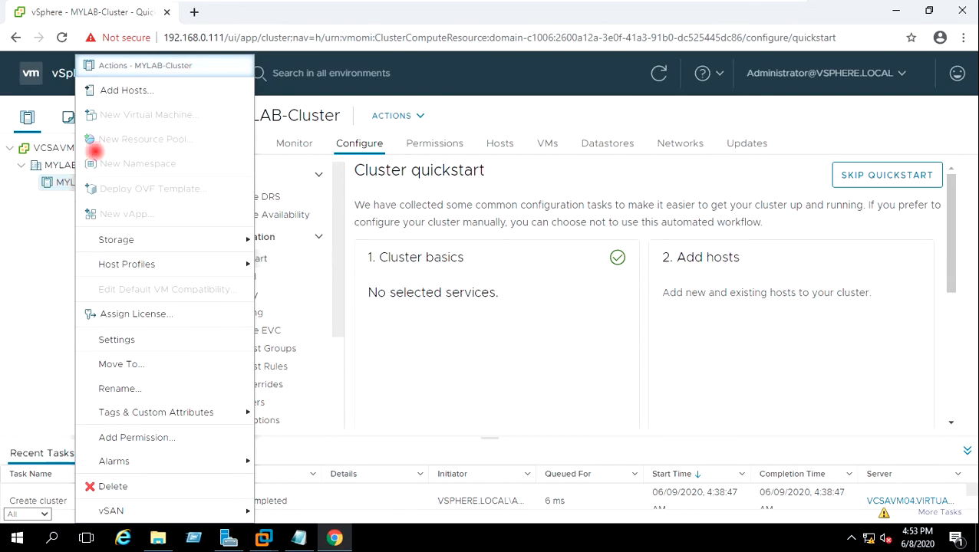
pyautogui.click(129, 90)
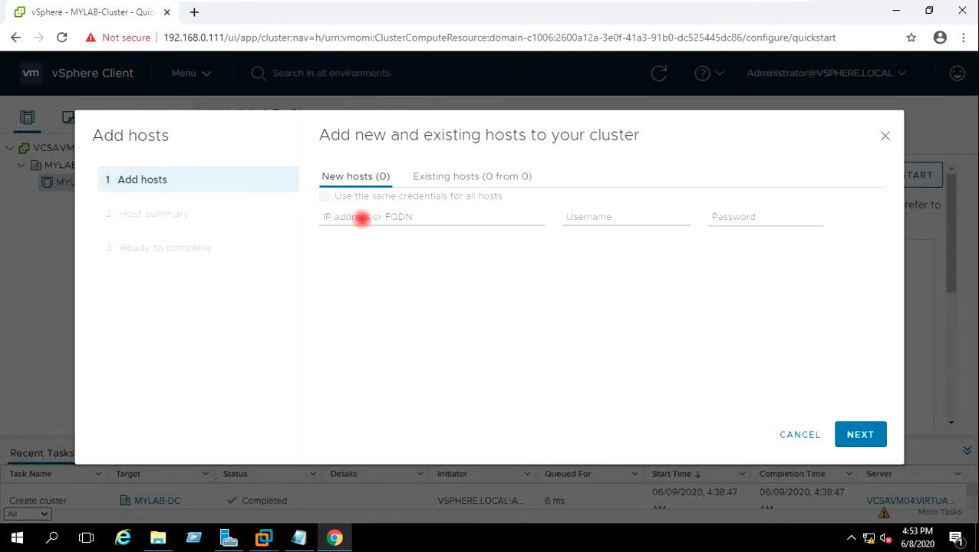
pyautogui.click(361, 217)
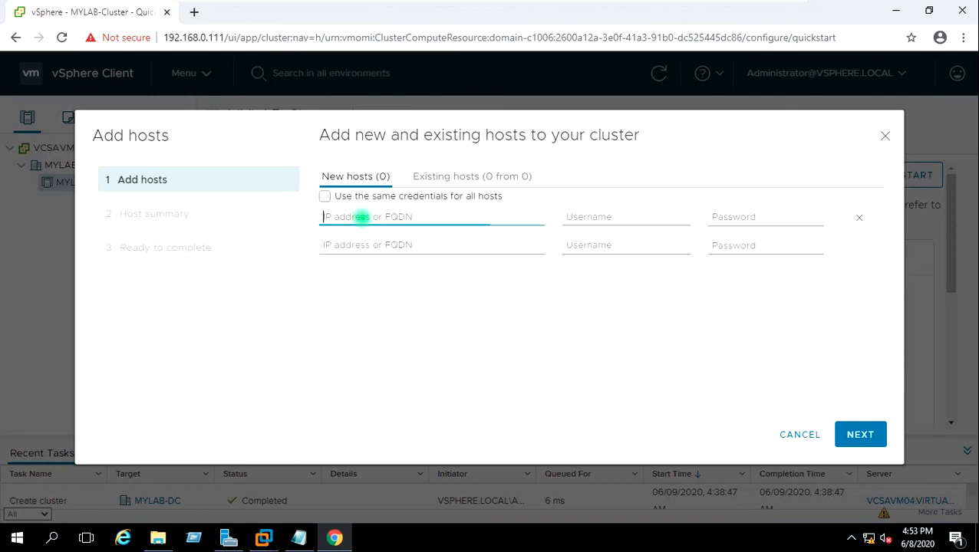
pyautogui.write('192.168.0.160')
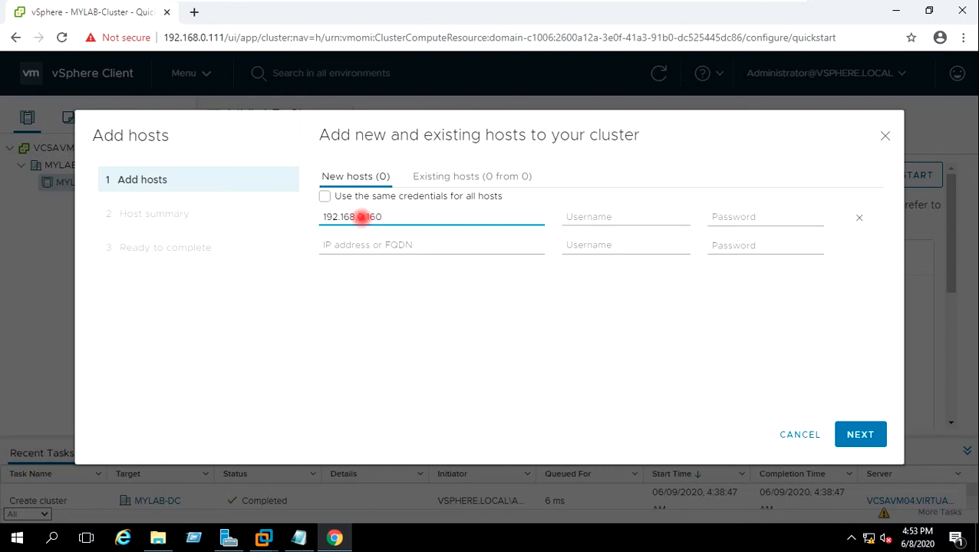
pyautogui.click(608, 219)
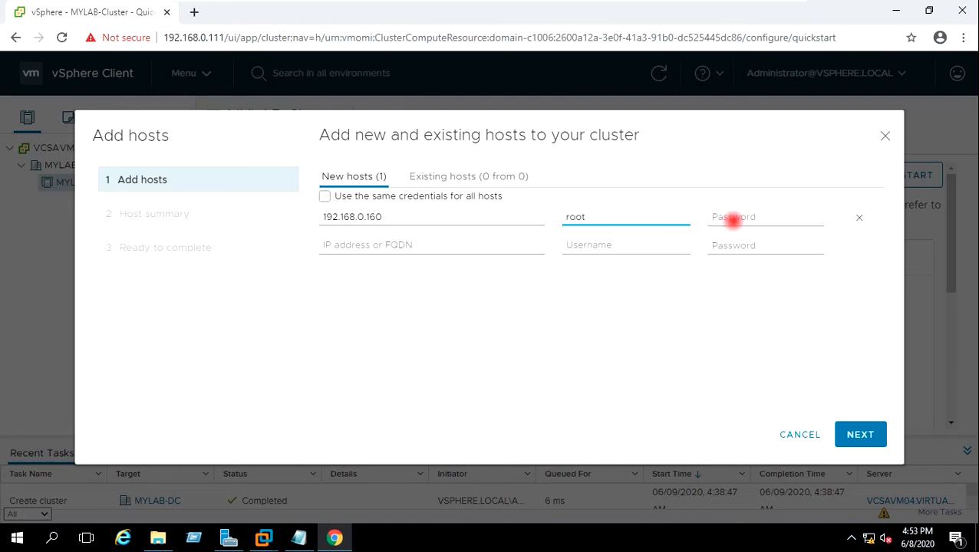
pyautogui.click(733, 220)
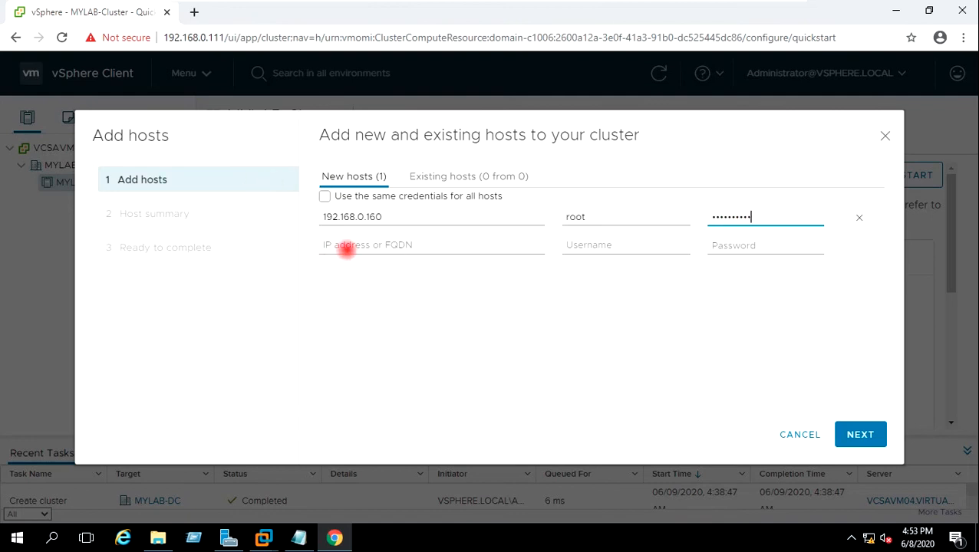
# Step: Enter the second host 192.168.0.170 with username root and its password
pyautogui.click(345, 247)
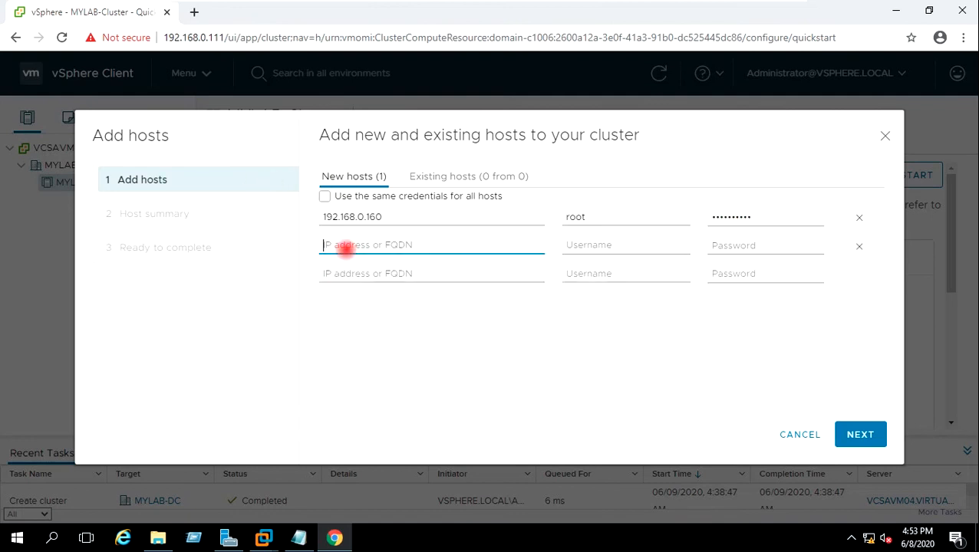
pyautogui.write('192.168.0.170')
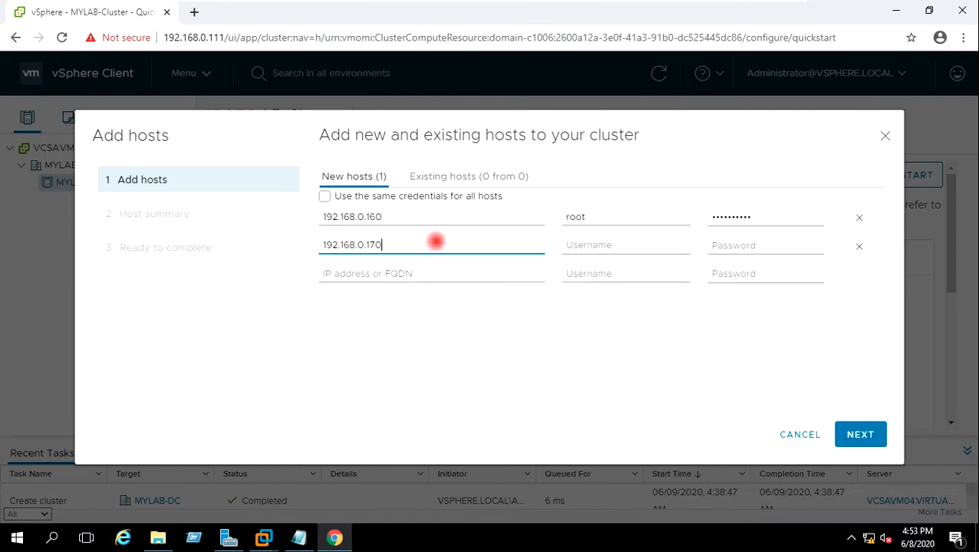
pyautogui.click(616, 245)
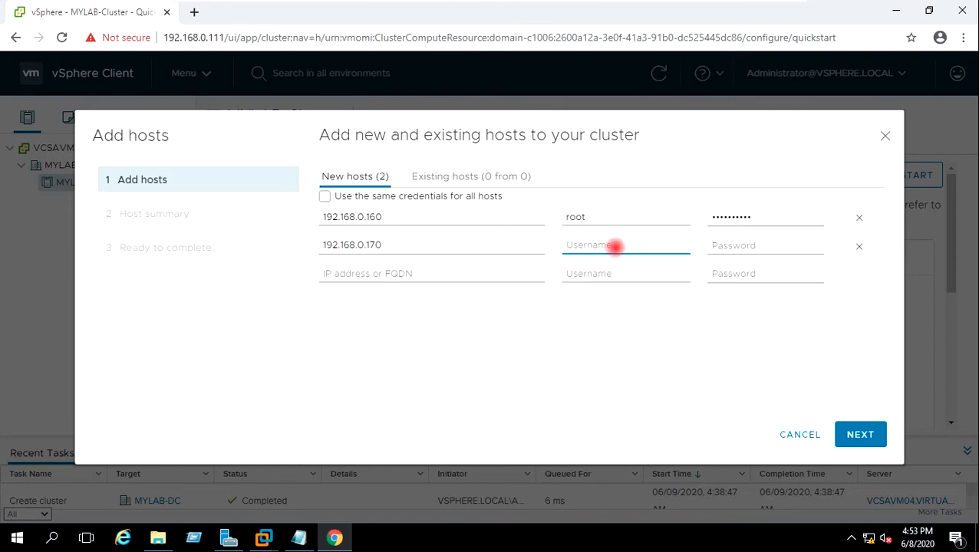
pyautogui.write('root')
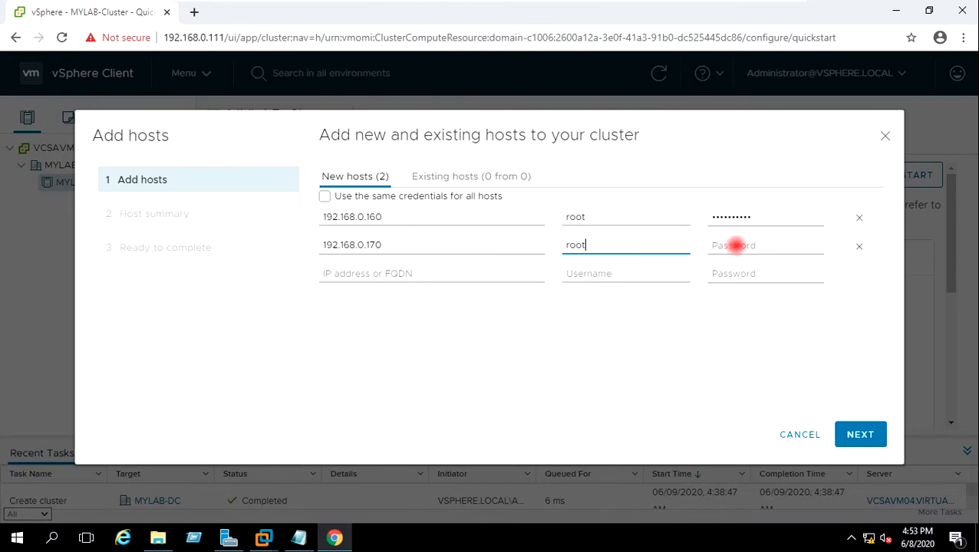
pyautogui.click(736, 245)
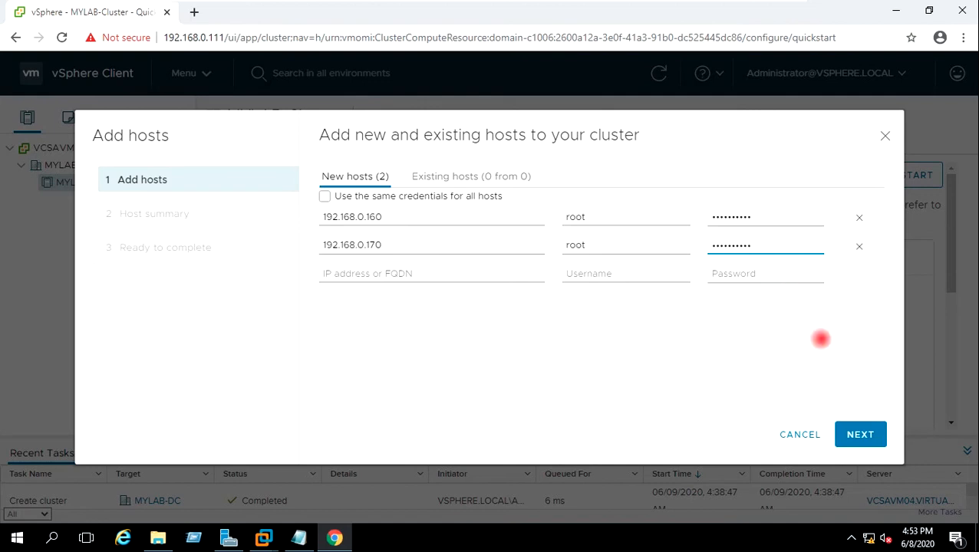
# Step: Accept both hosts' certificate thumbprints and finish adding 192.168.0.160 and 192.168.0.170
pyautogui.click(860, 435)
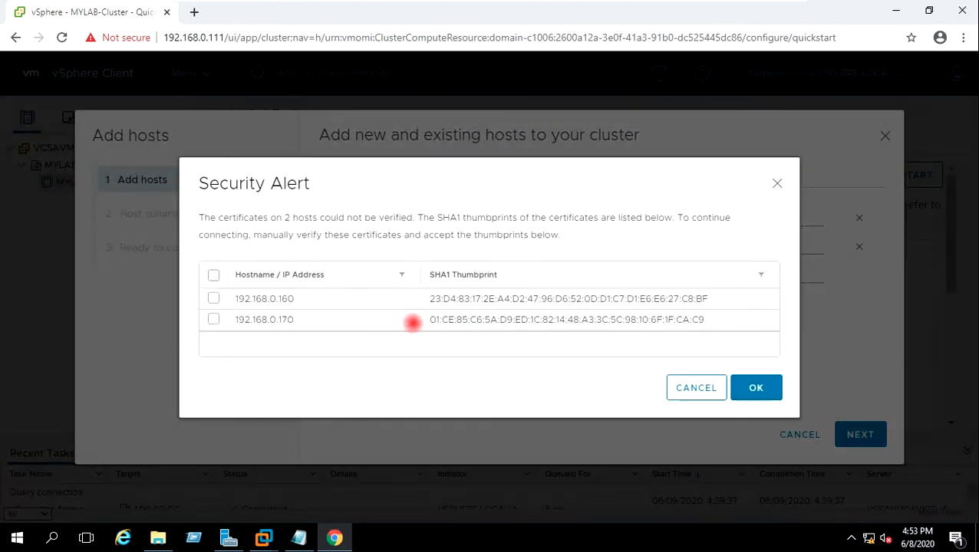
pyautogui.click(213, 298)
pyautogui.click(213, 319)
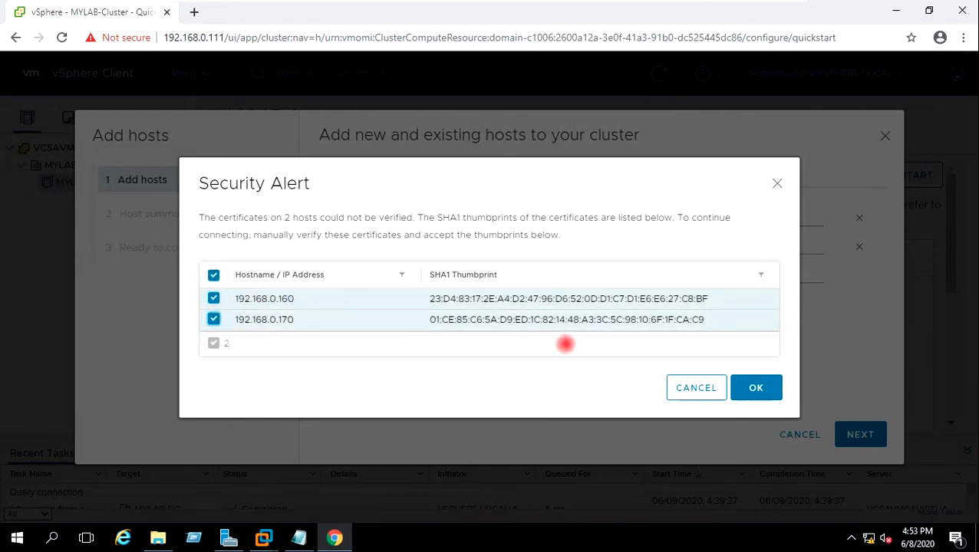
pyautogui.click(748, 389)
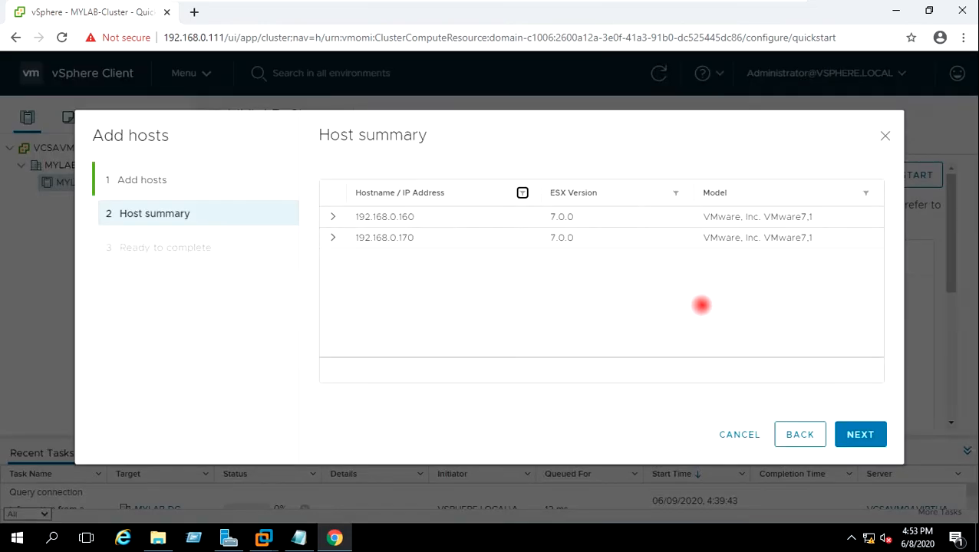
pyautogui.click(852, 434)
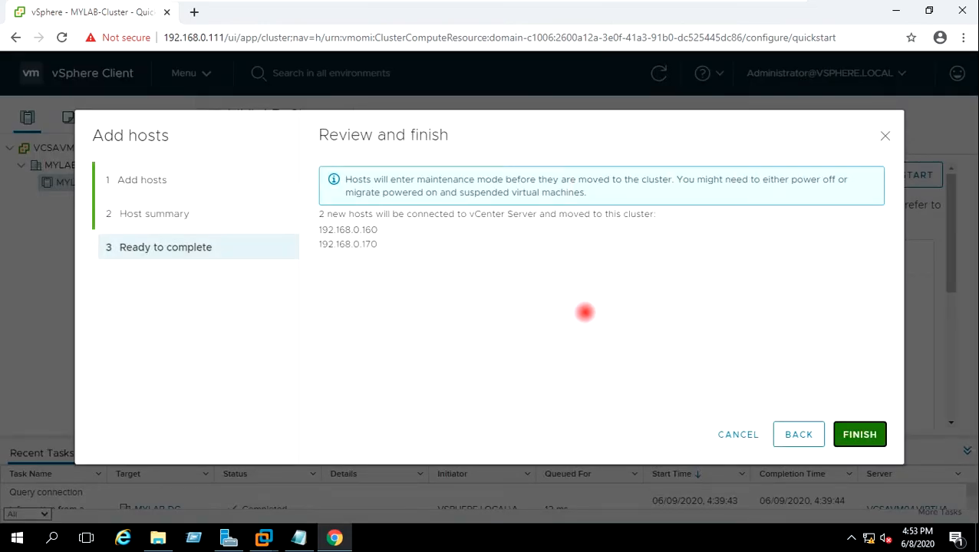
pyautogui.click(862, 435)
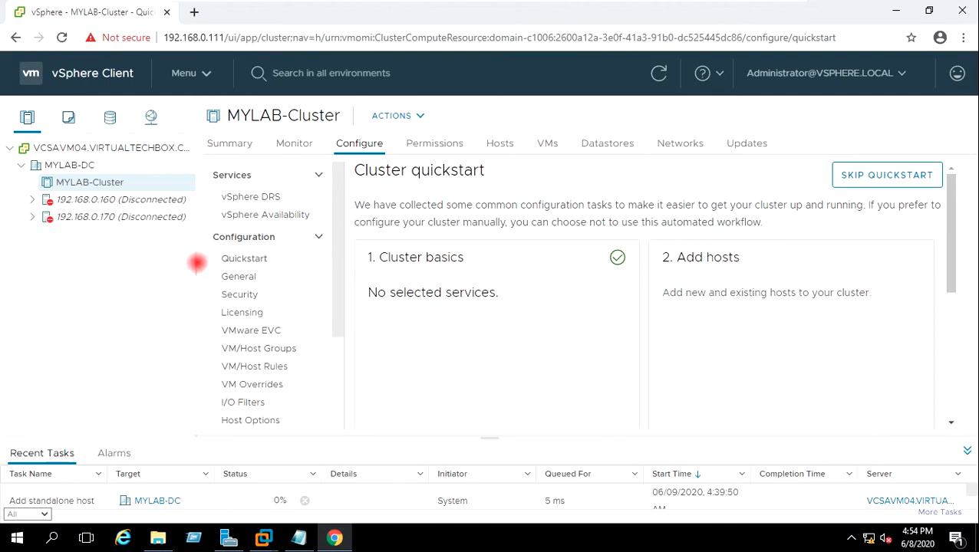
# Step: Widen the inventory pane and view MYLAB-Cluster's Hosts tab showing both connected hosts
pyautogui.moveTo(196, 263); pyautogui.dragTo(212, 263)
pyautogui.scroll(1, 390, 494)
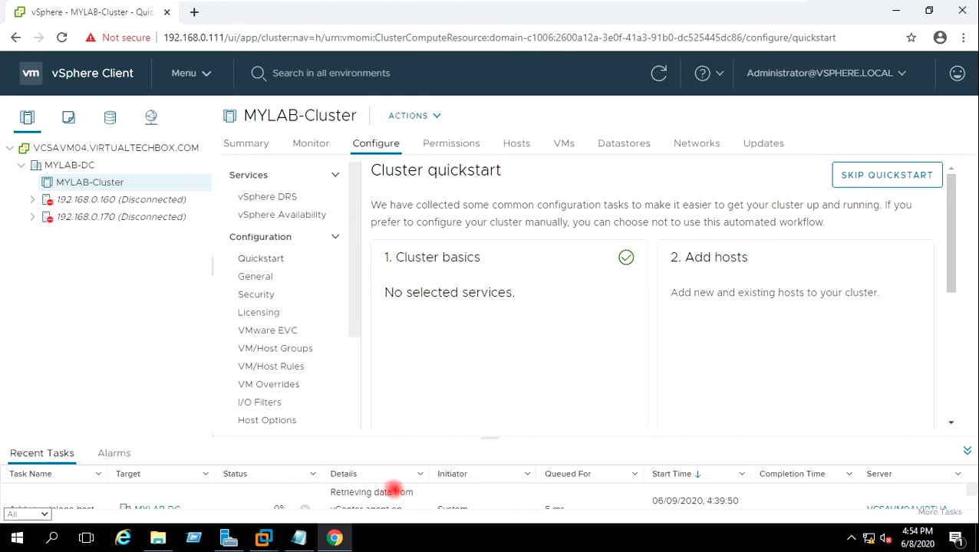
pyautogui.scroll(-1, 395, 491)
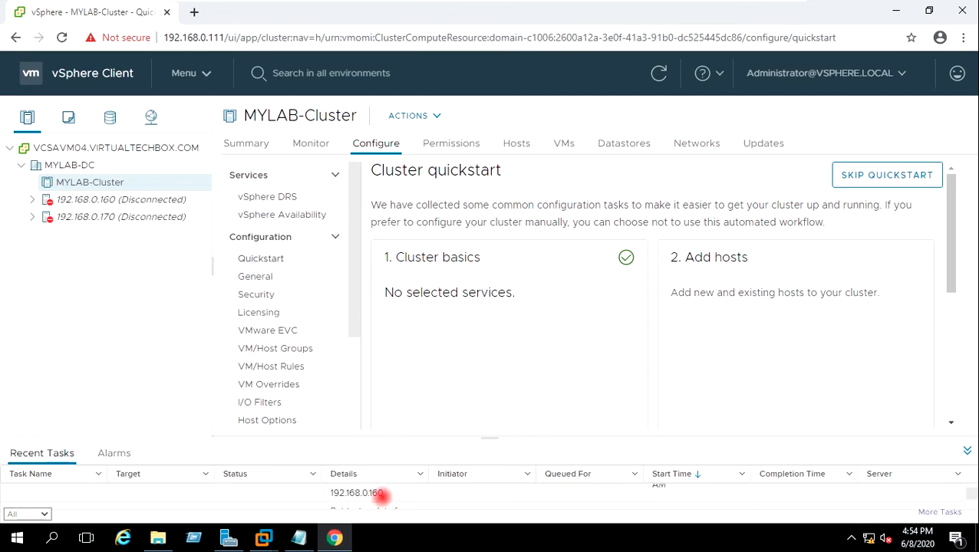
pyautogui.scroll(1, 382, 495)
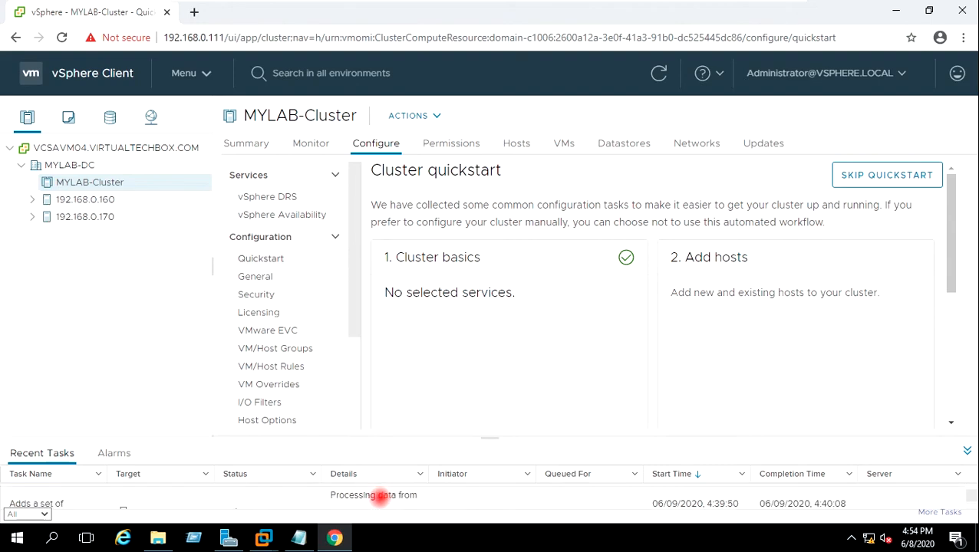
pyautogui.scroll(-1, 379, 496)
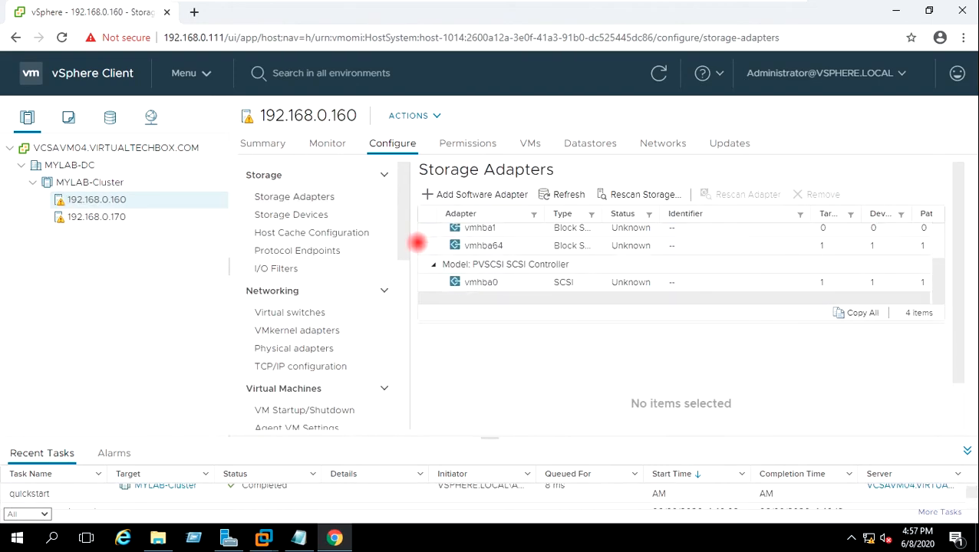
pyautogui.scroll(-2, 418, 242)
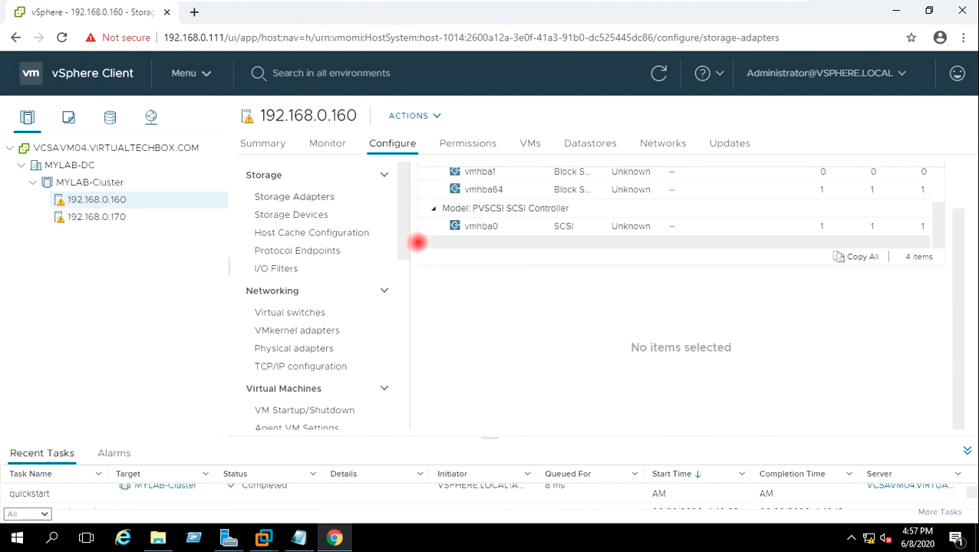
pyautogui.scroll(2, 416, 242)
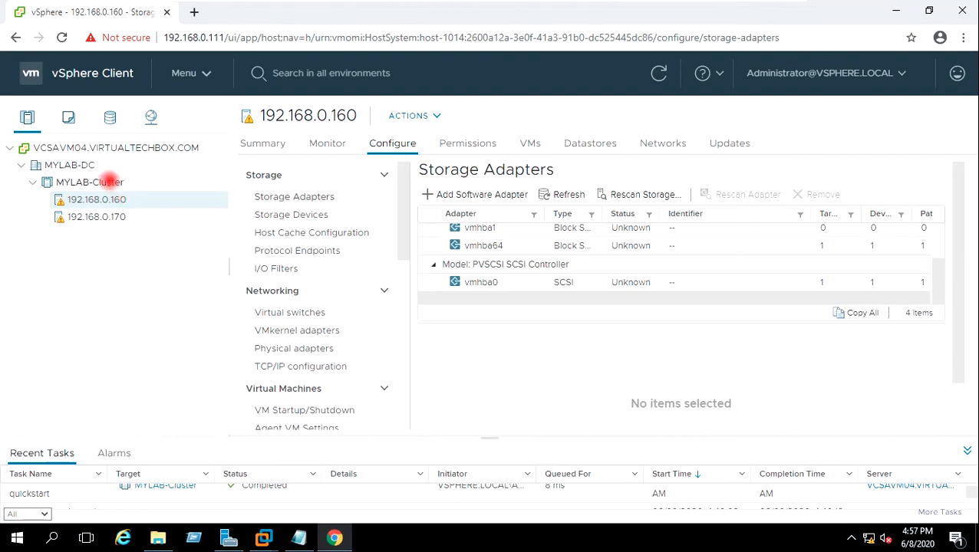
pyautogui.click(109, 181)
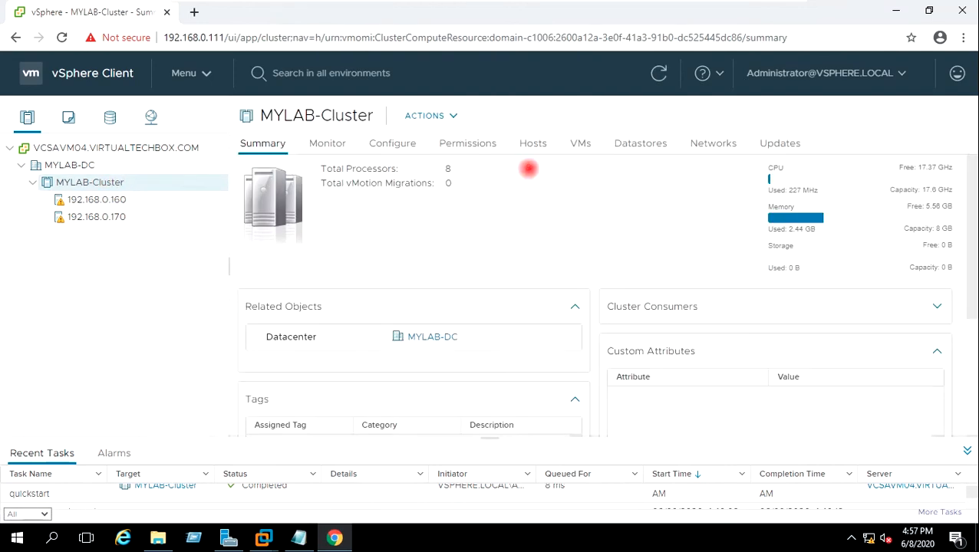
pyautogui.click(533, 144)
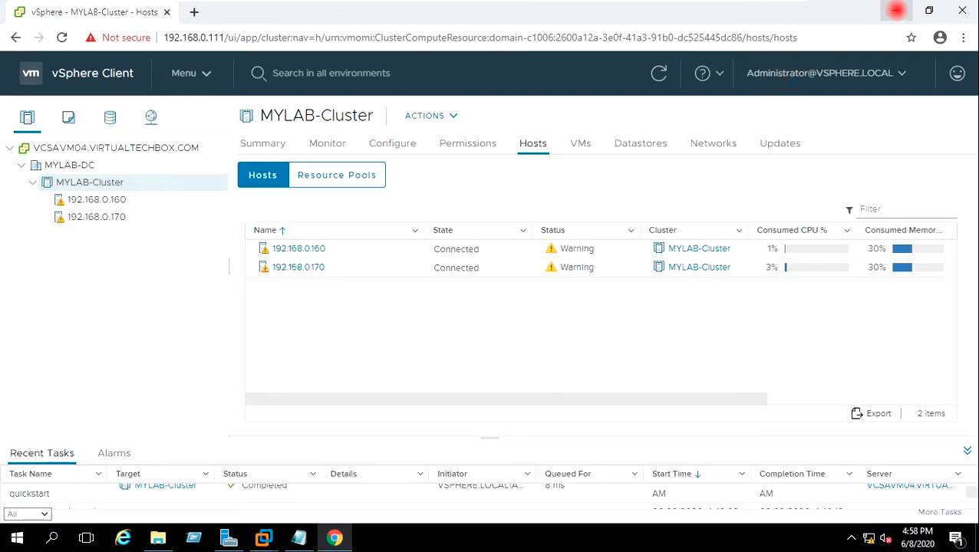
# Step: Minimize Chrome and bring up VMware Workstation on the WIN2016VM01 console
pyautogui.click(896, 11)
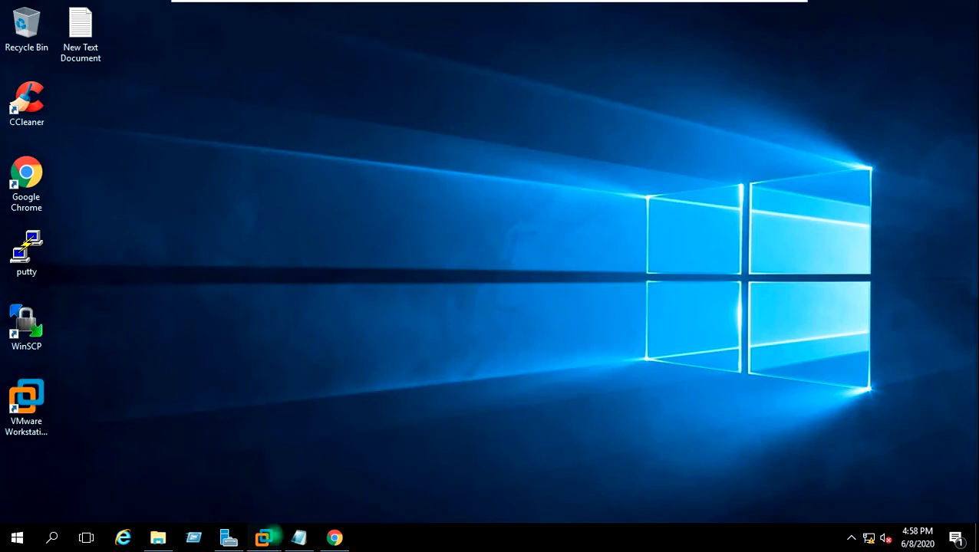
pyautogui.click(263, 537)
pyautogui.click(271, 456)
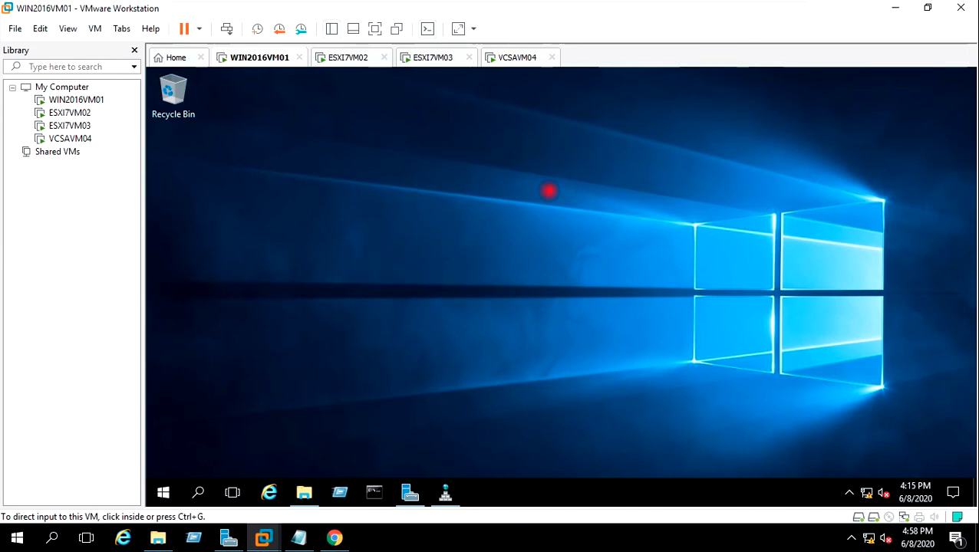
# Step: In WIN2016VM01, create a folder named 'Shared Disk' on New Volume (E:), then minimize File Explorer
pyautogui.click(424, 213)
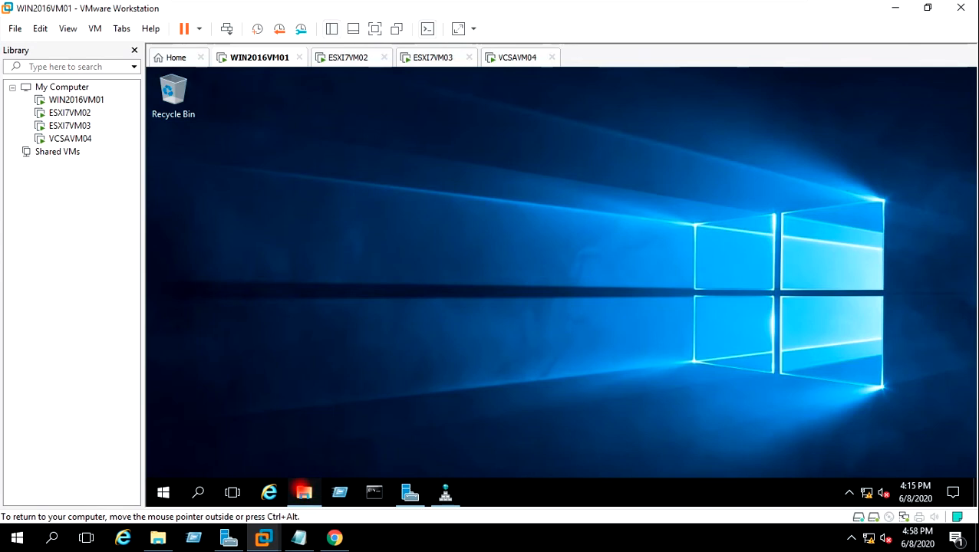
pyautogui.moveTo(304, 491)
pyautogui.click(292, 433)
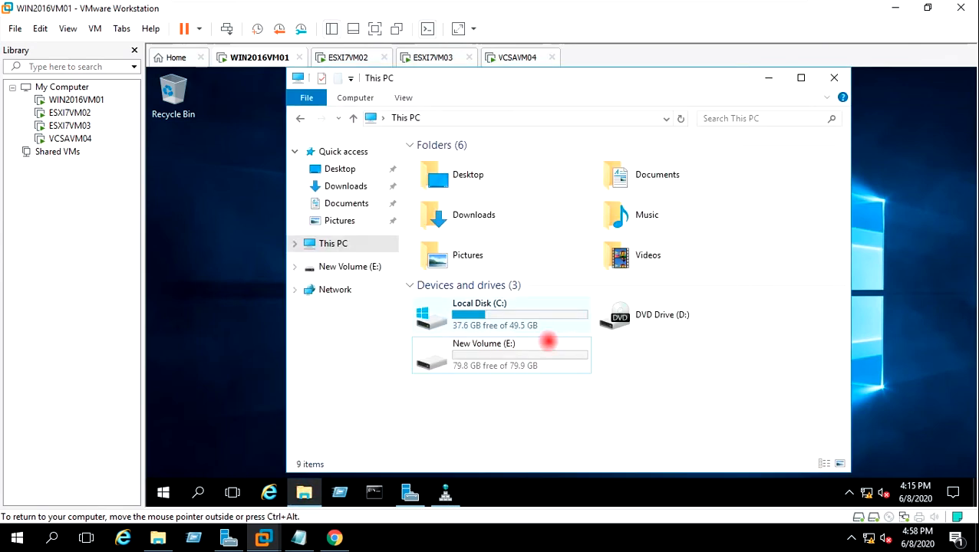
pyautogui.doubleClick(505, 354)
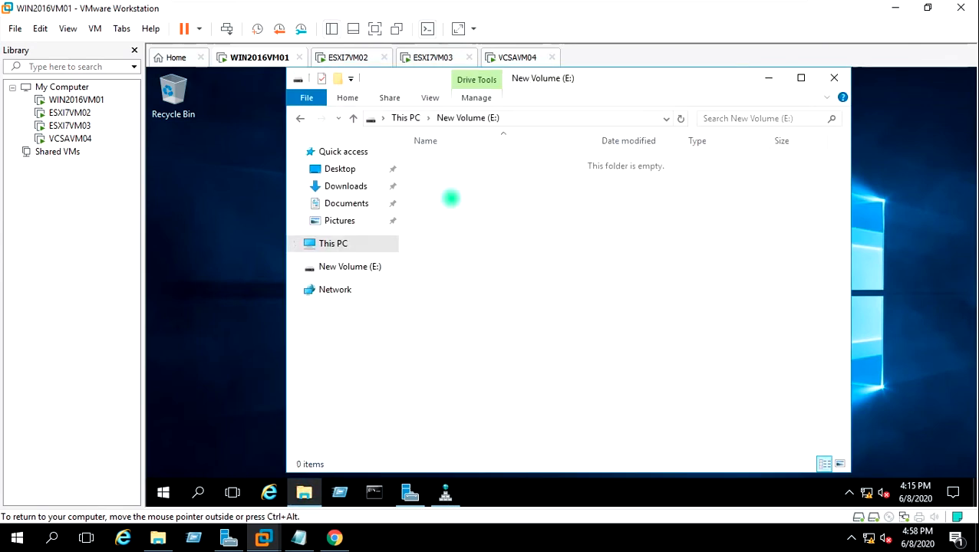
pyautogui.rightClick(451, 198)
pyautogui.moveTo(513, 351)
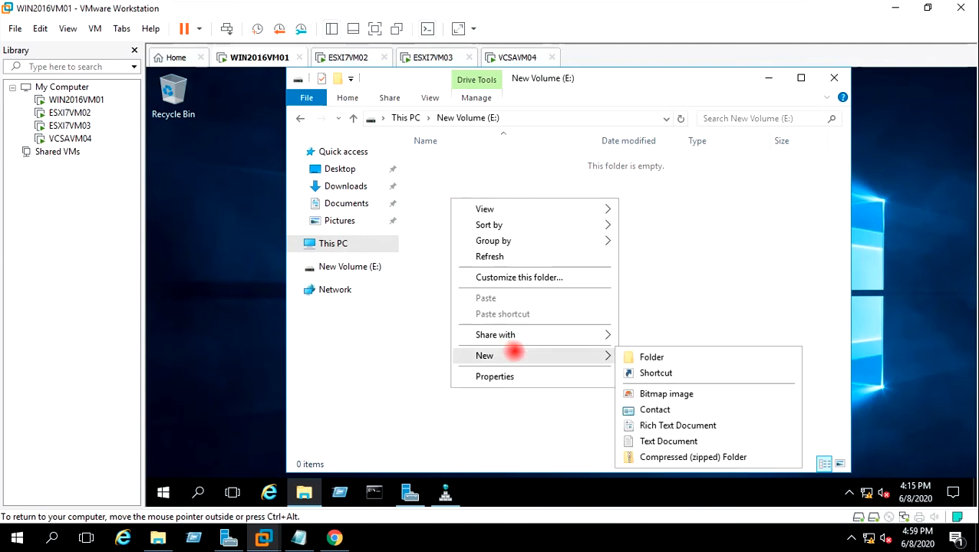
pyautogui.click(682, 355)
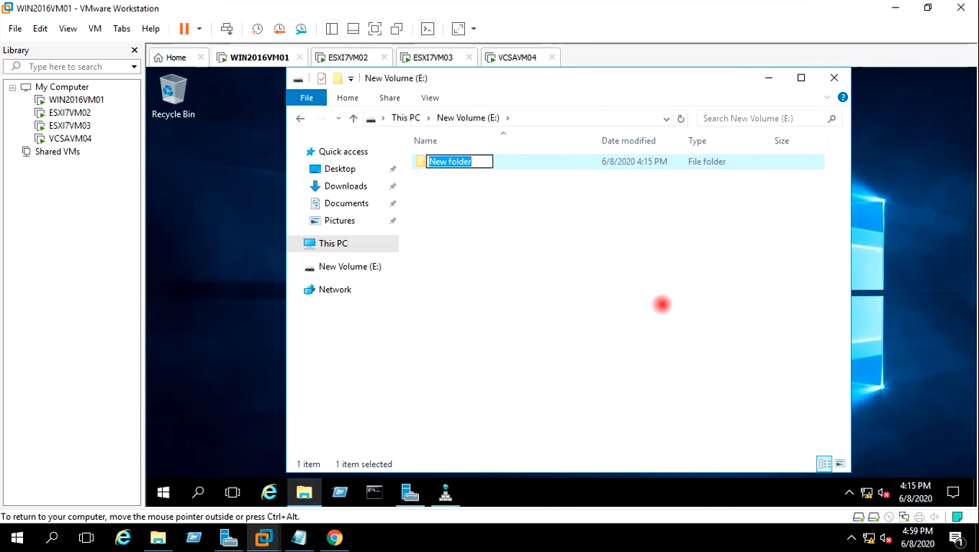
pyautogui.write('Shared Disk')
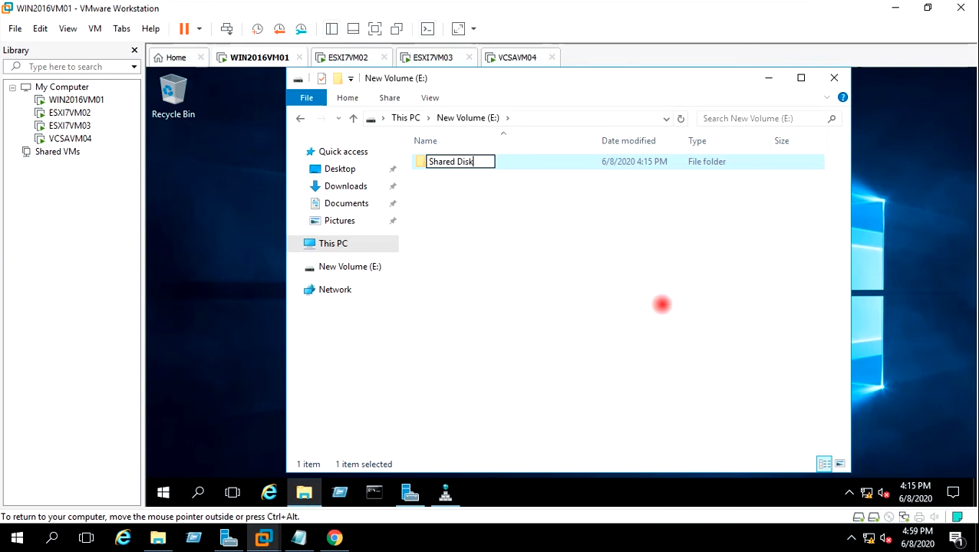
pyautogui.press('Return')
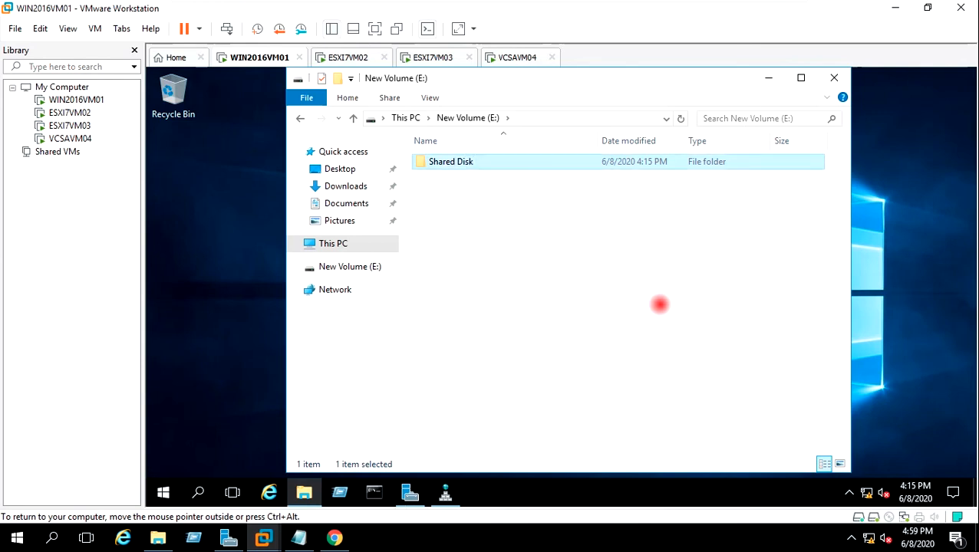
pyautogui.click(678, 213)
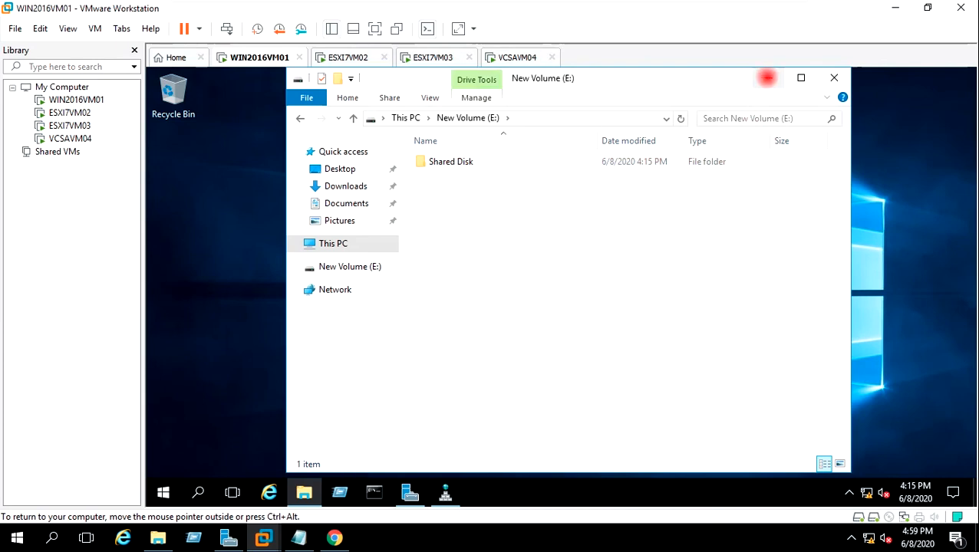
pyautogui.click(767, 76)
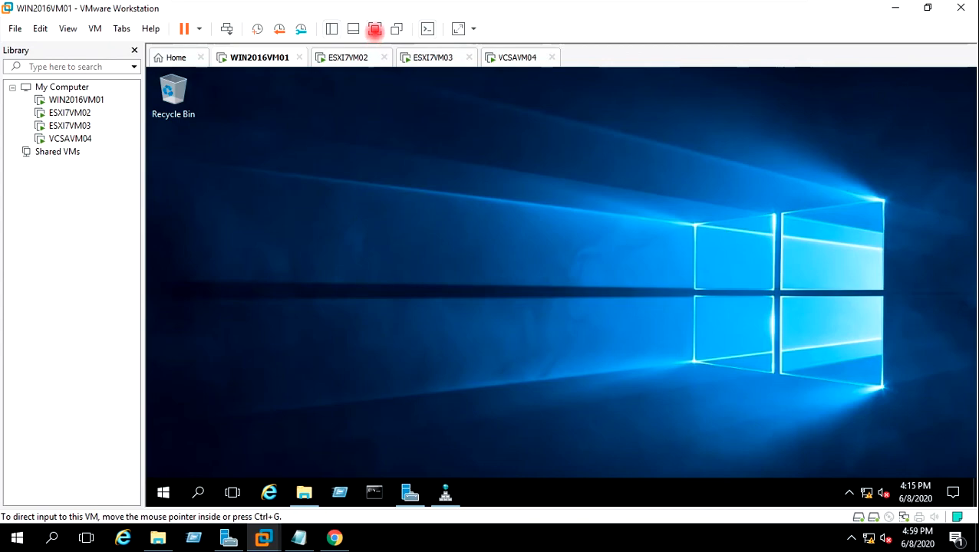
# Step: Show the virtual machine full screen and refresh its desktop
pyautogui.click(375, 29)
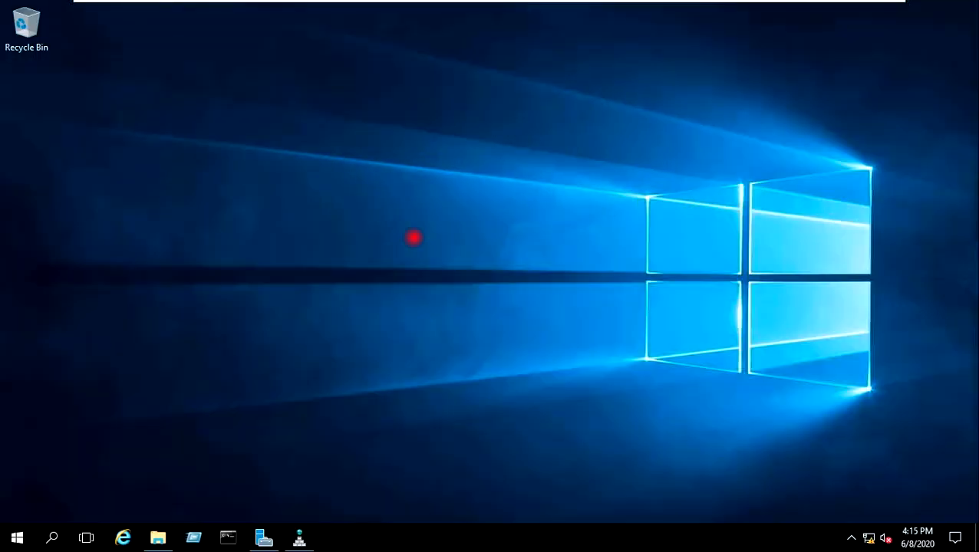
pyautogui.rightClick(365, 230)
pyautogui.click(404, 273)
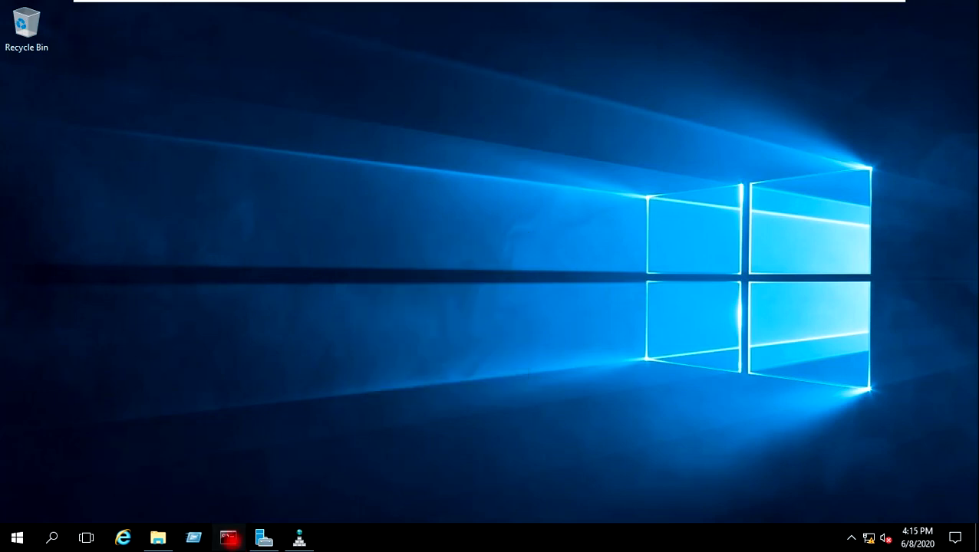
# Step: Run ipconfig in an administrator Command Prompt, select IPv4 address 192.168.0.28, then minimize it
pyautogui.click(228, 537)
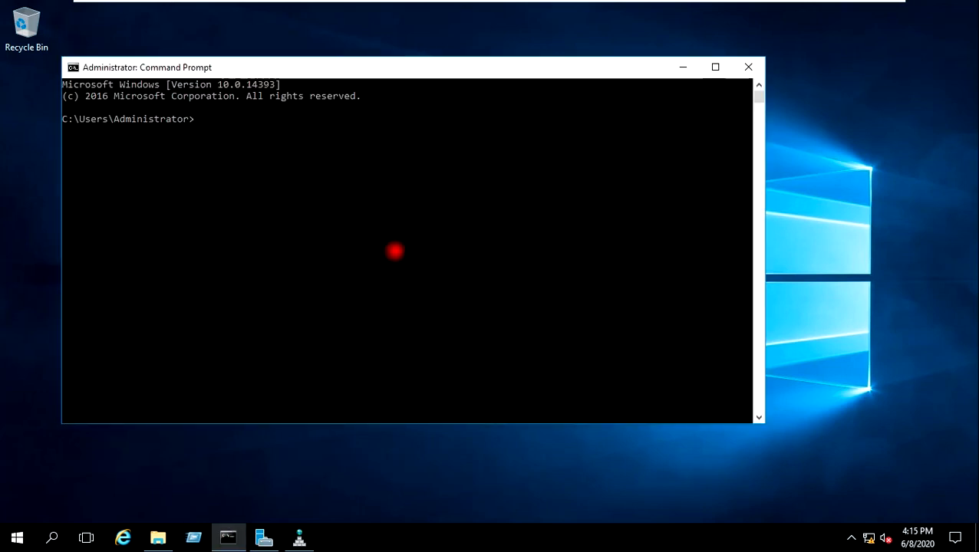
pyautogui.write('ipconfig')
pyautogui.press('Return')
pyautogui.moveTo(286, 221); pyautogui.dragTo(361, 223)
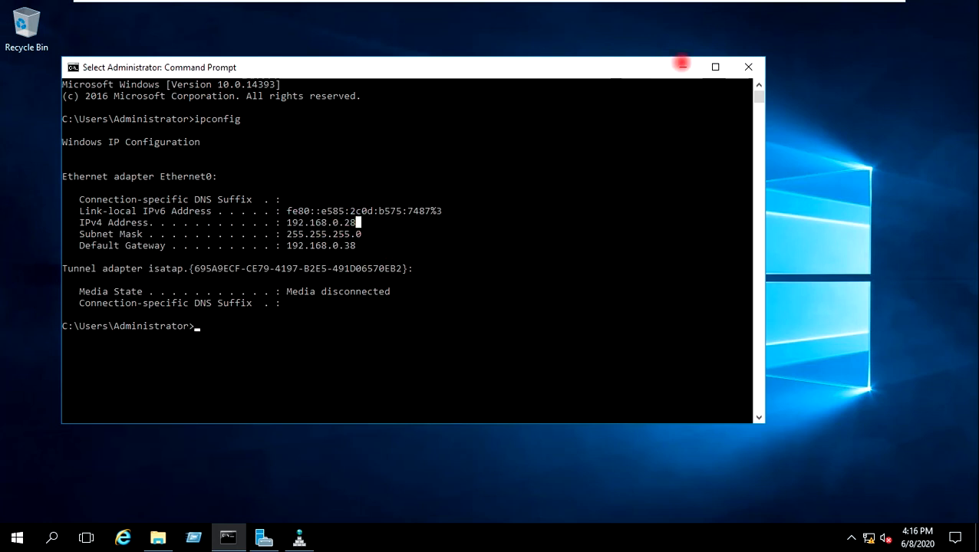
pyautogui.click(683, 66)
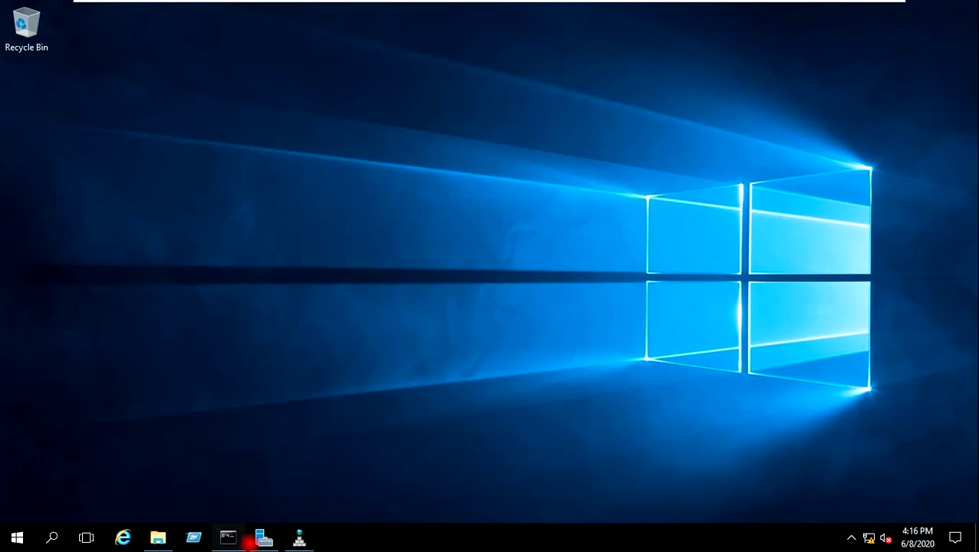
# Step: In Server Manager's File and Storage Services > iSCSI page, launch installation of the iSCSI Target Server role
pyautogui.click(264, 537)
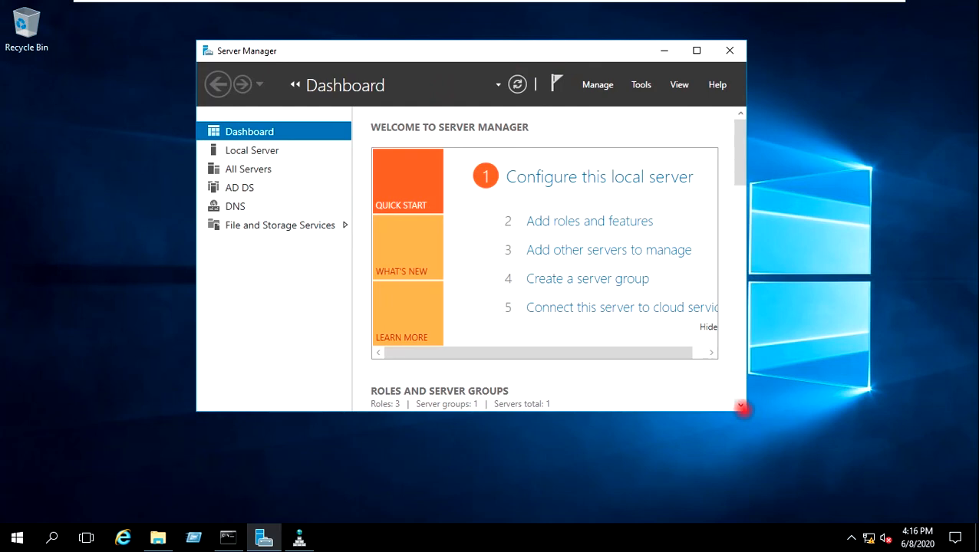
pyautogui.moveTo(745, 413); pyautogui.dragTo(815, 452)
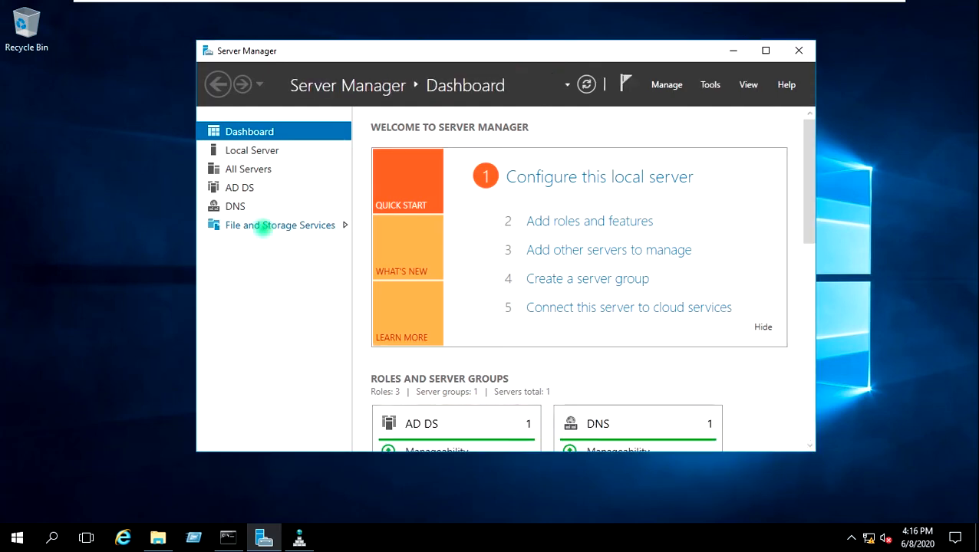
pyautogui.click(263, 227)
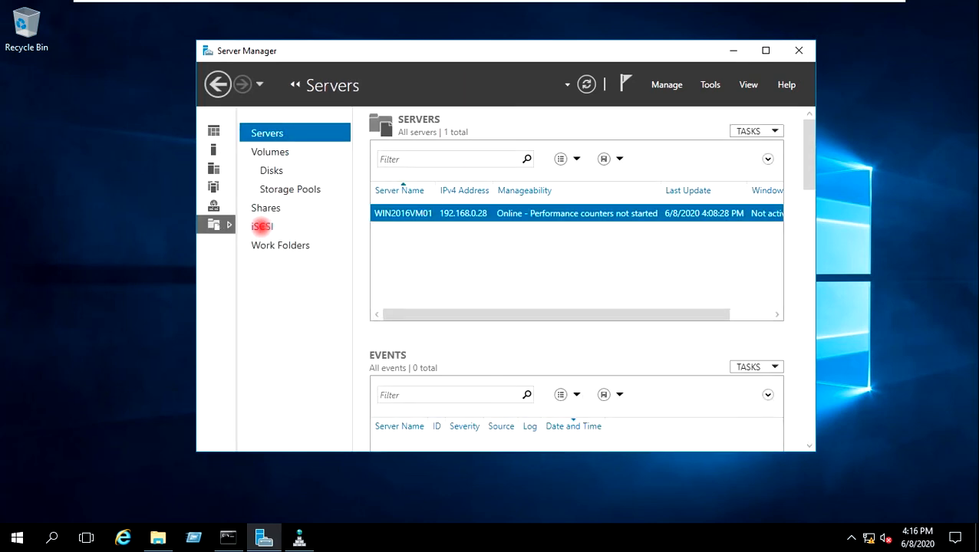
pyautogui.click(262, 226)
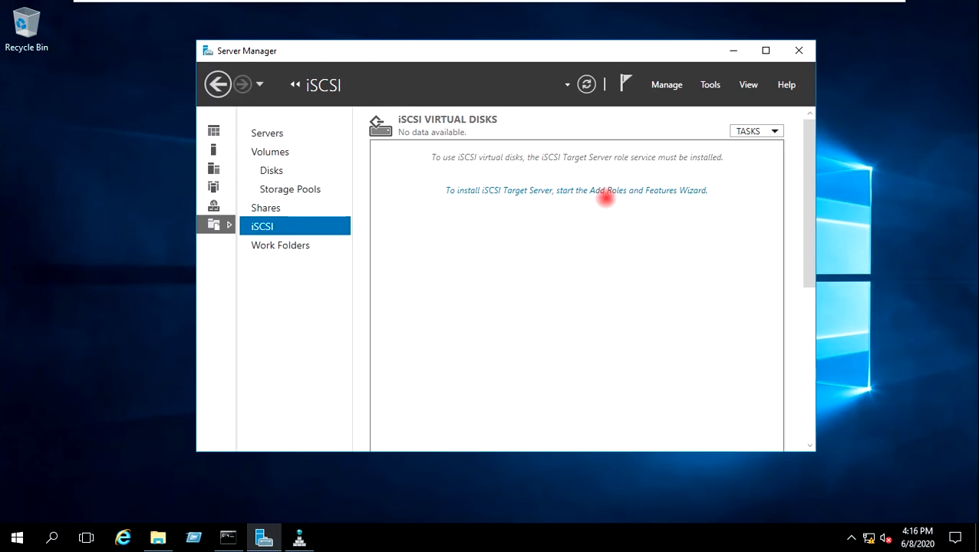
pyautogui.click(579, 191)
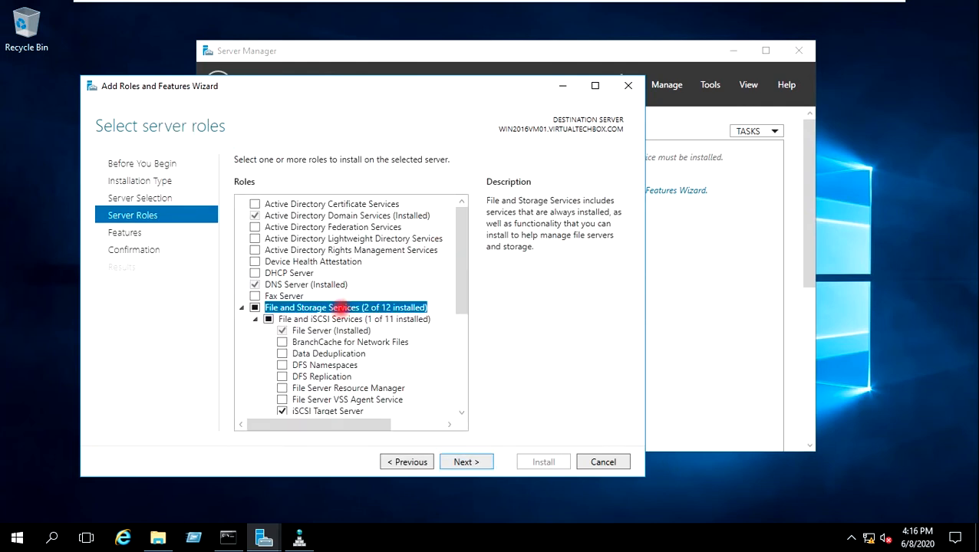
# Step: Pass the Features and Confirmation pages, install iSCSI Target Server, and close the finished wizard
pyautogui.moveTo(460, 267); pyautogui.dragTo(460, 345)
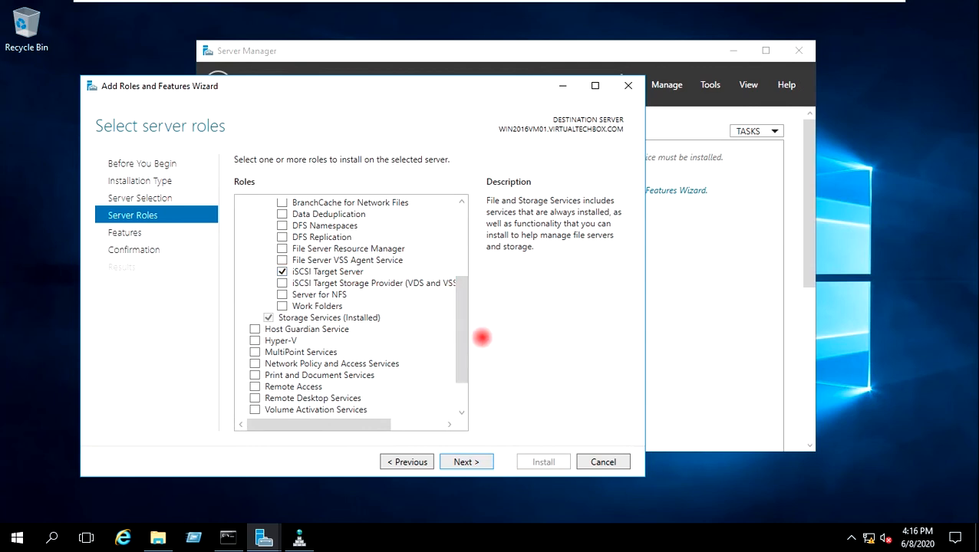
pyautogui.click(466, 462)
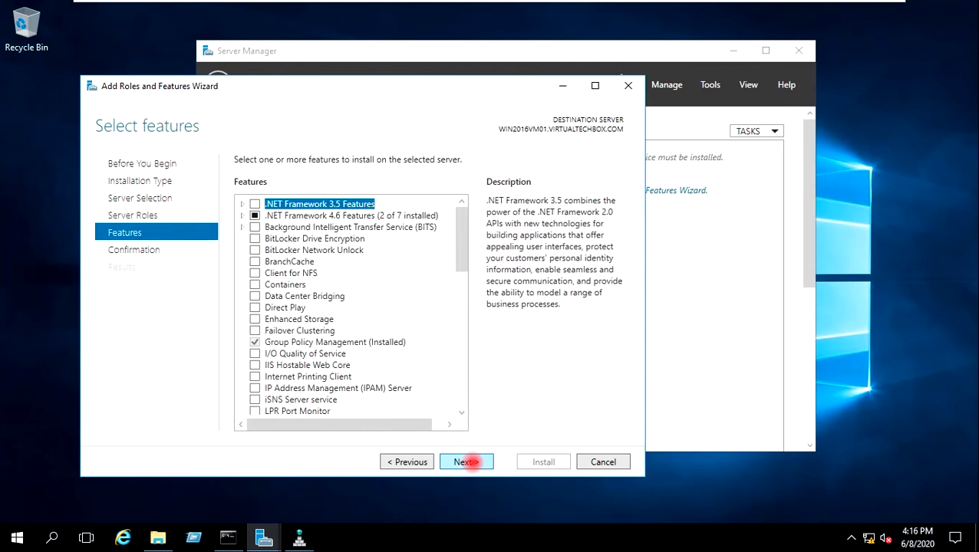
pyautogui.click(467, 462)
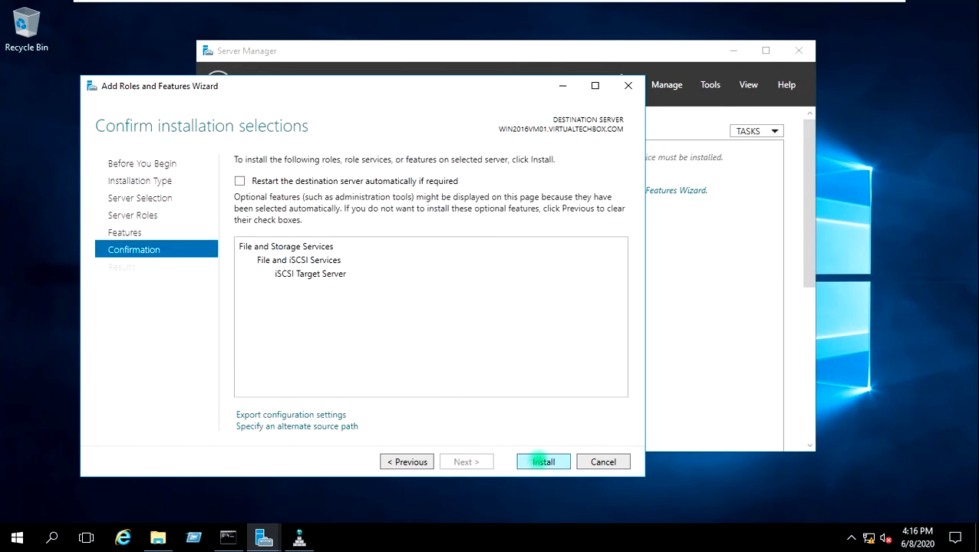
pyautogui.click(537, 462)
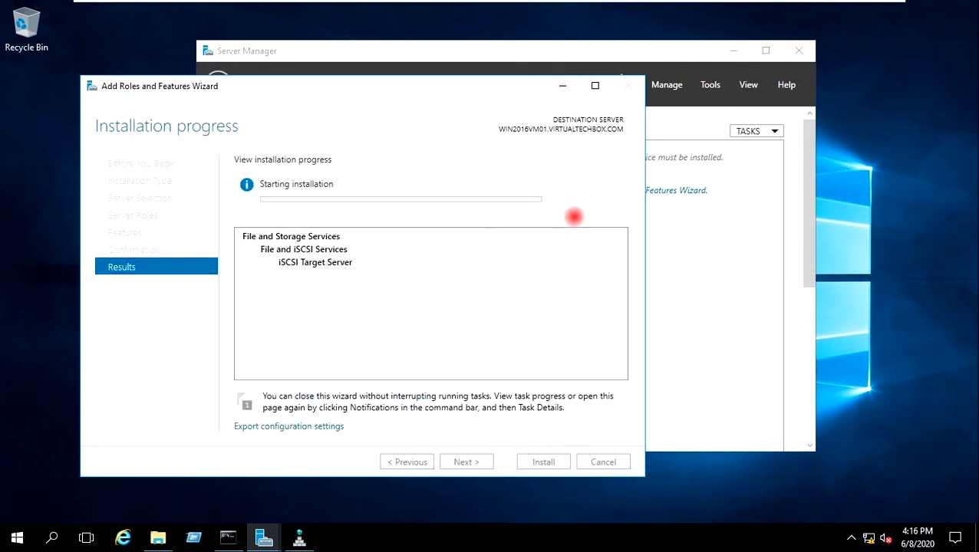
pyautogui.moveTo(354, 82); pyautogui.dragTo(456, 91)
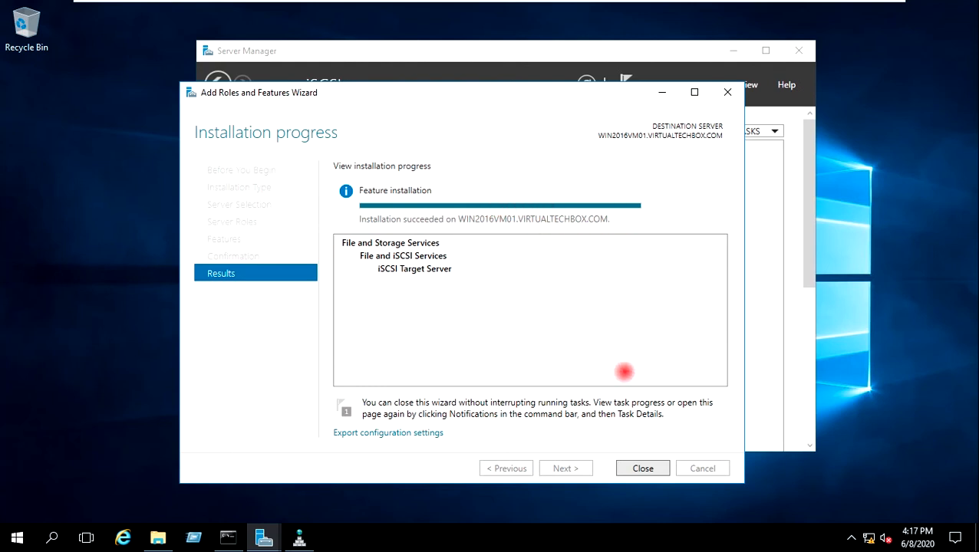
pyautogui.click(643, 469)
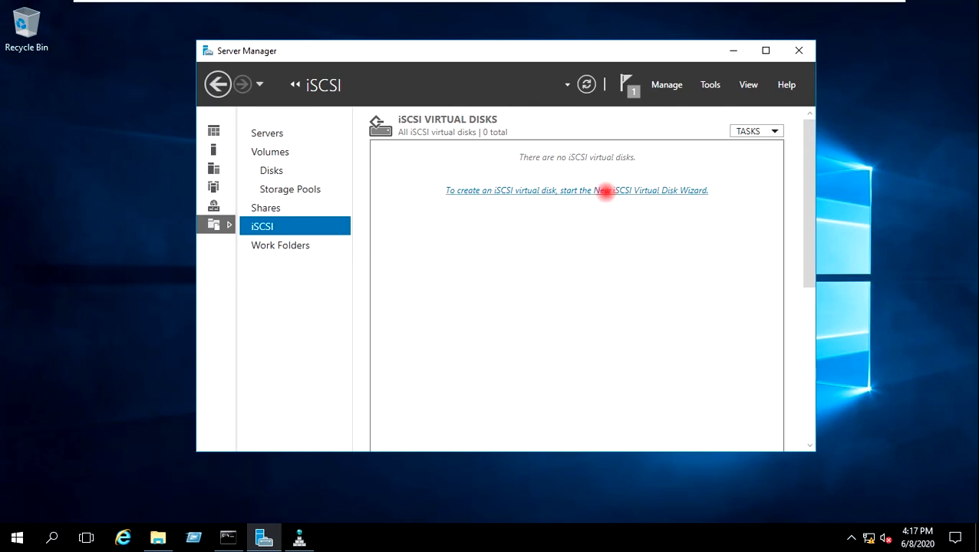
# Step: Start the New iSCSI Virtual Disk Wizard for server WIN2016VM01 with a custom storage path
pyautogui.click(596, 191)
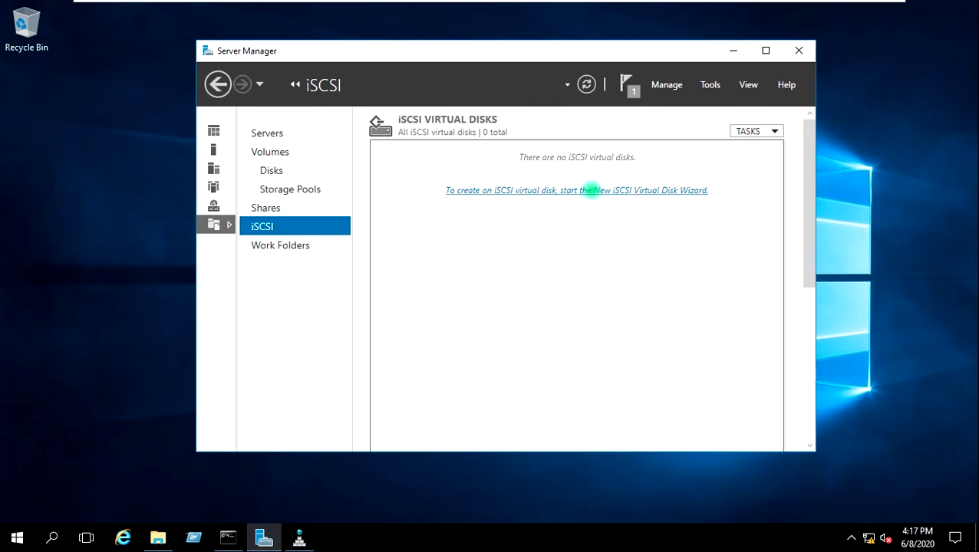
pyautogui.moveTo(443, 124); pyautogui.dragTo(514, 53)
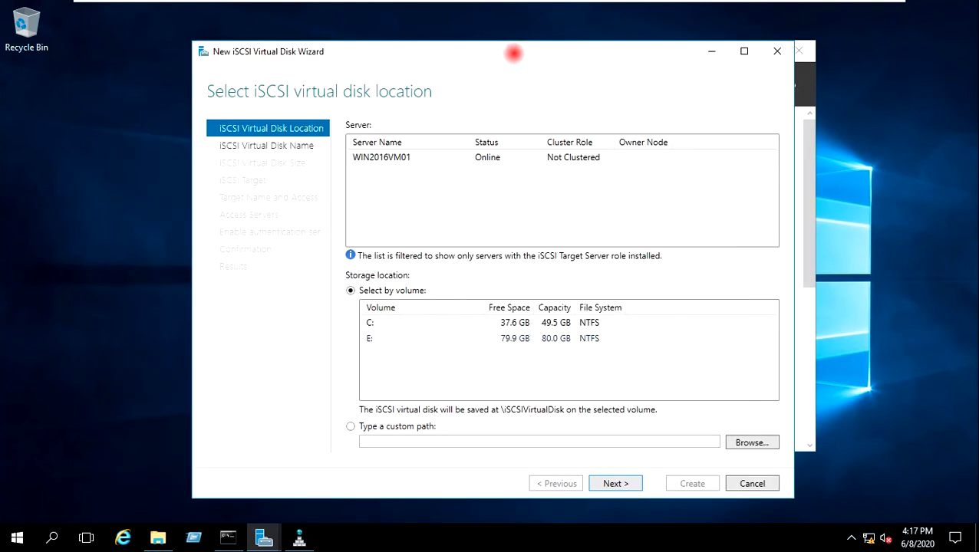
pyautogui.click(432, 156)
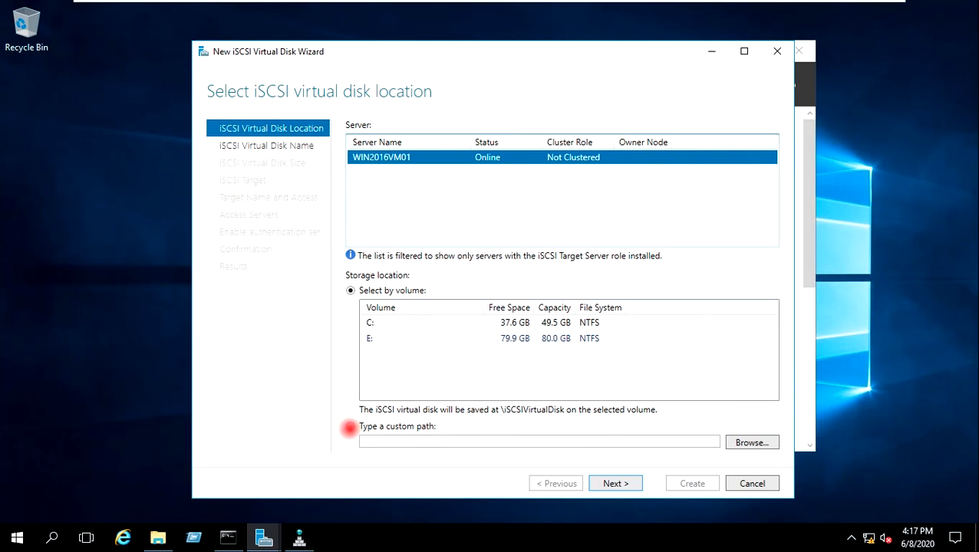
pyautogui.click(350, 427)
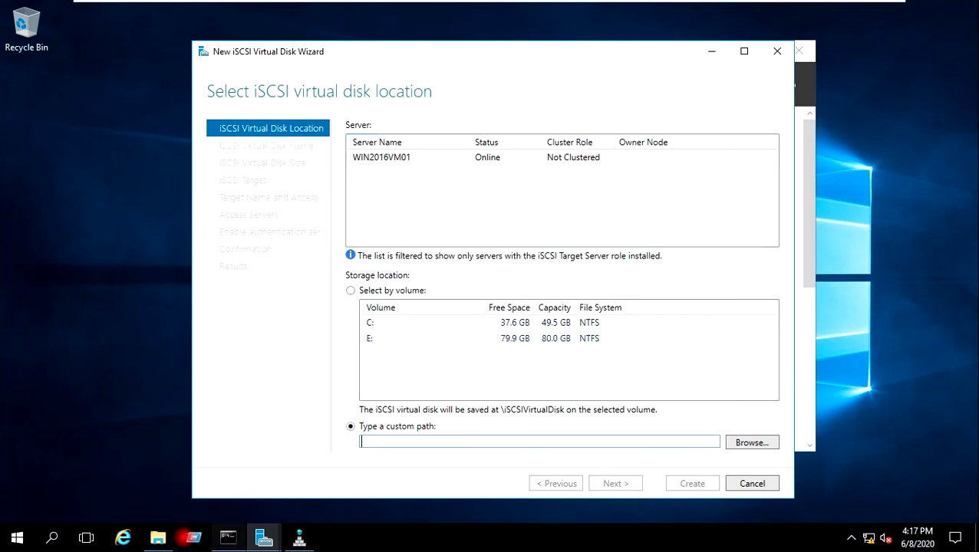
# Step: Copy the E:\Shared Disk path from File Explorer into the custom path field and continue
pyautogui.click(167, 536)
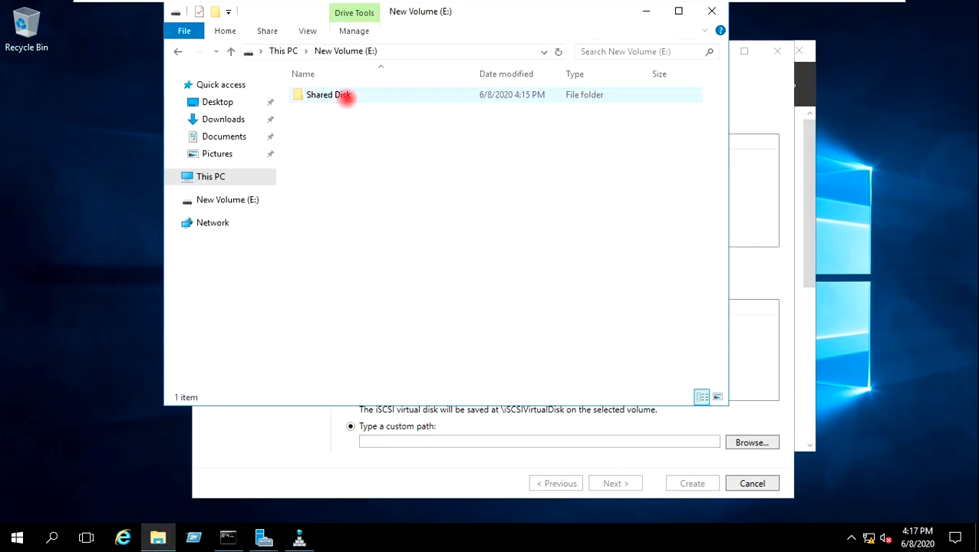
pyautogui.doubleClick(343, 97)
pyautogui.click(458, 51)
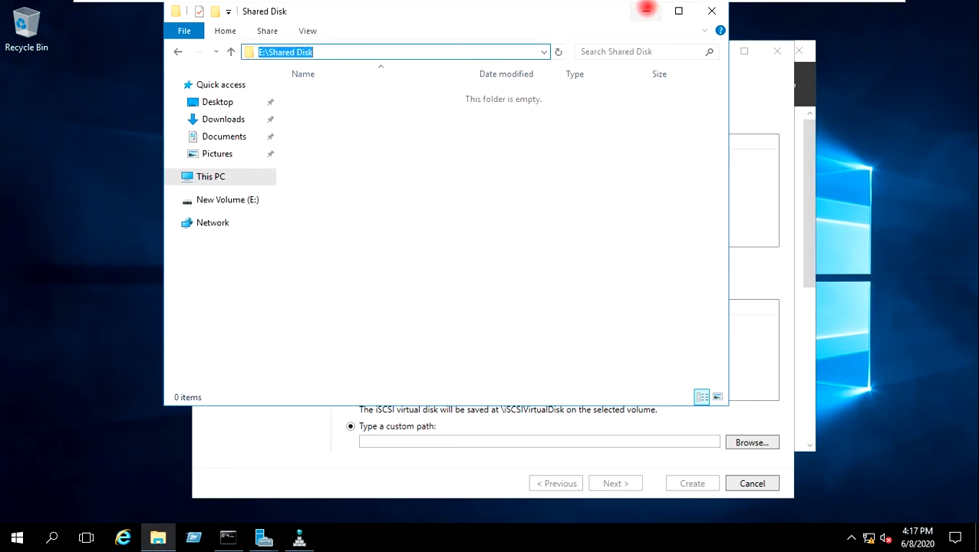
pyautogui.click(645, 11)
pyautogui.click(596, 443)
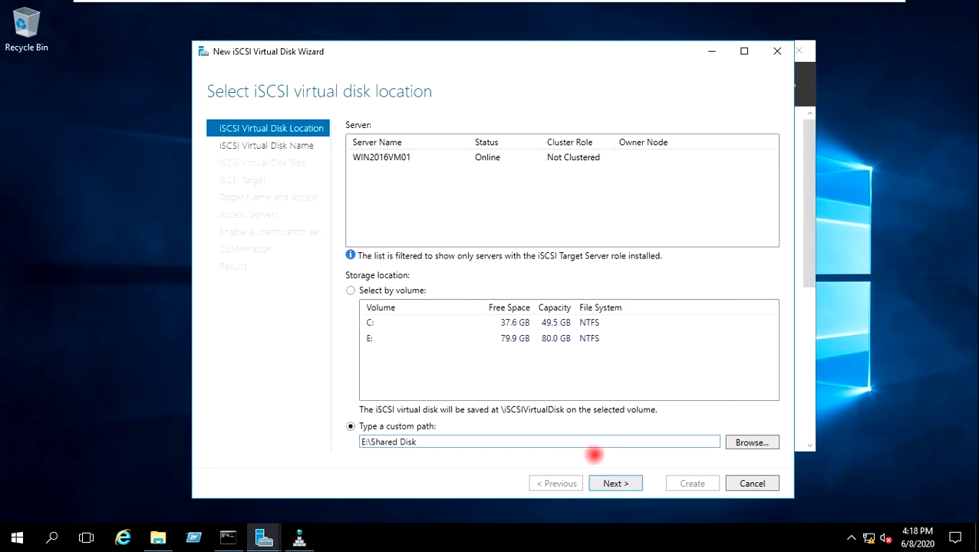
pyautogui.click(616, 483)
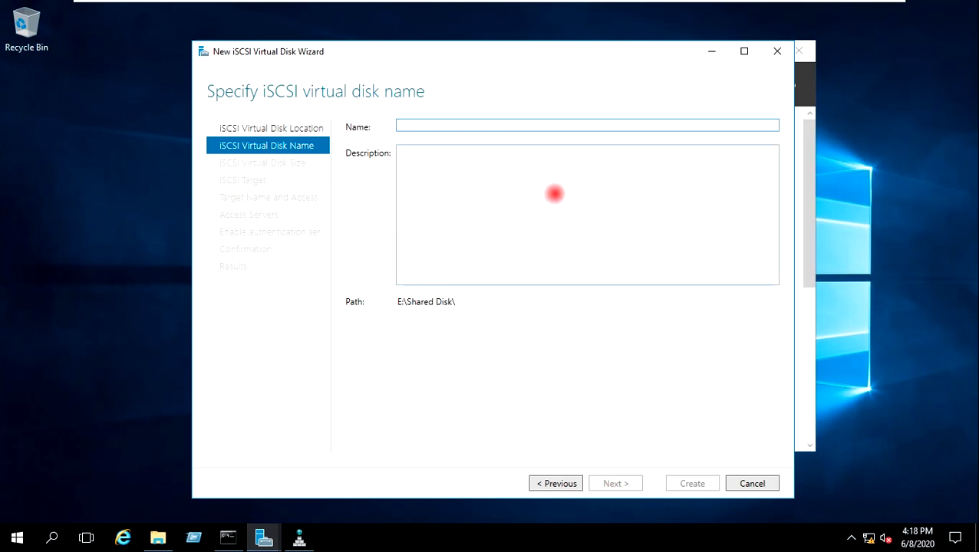
# Step: Name the iSCSI virtual disk Shared-Disk
pyautogui.write('Shared Disk')
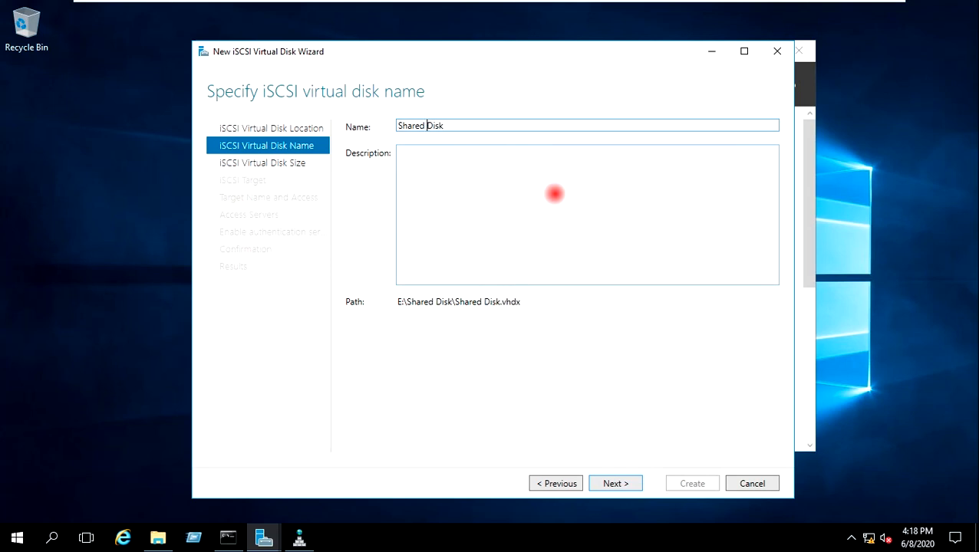
pyautogui.press('BackSpace')
pyautogui.write('-')
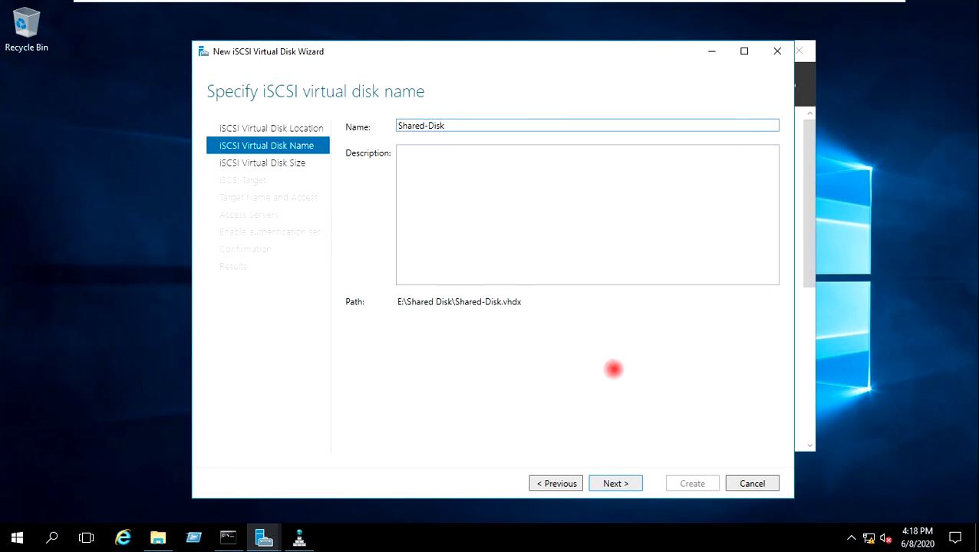
pyautogui.click(616, 477)
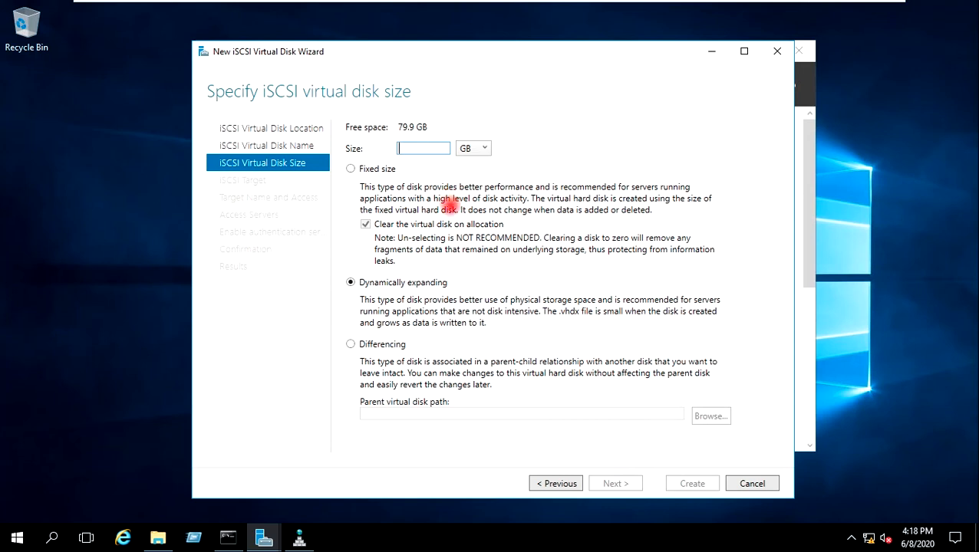
# Step: Set the virtual disk size to 50 GB, dynamically expanding
pyautogui.write('50')
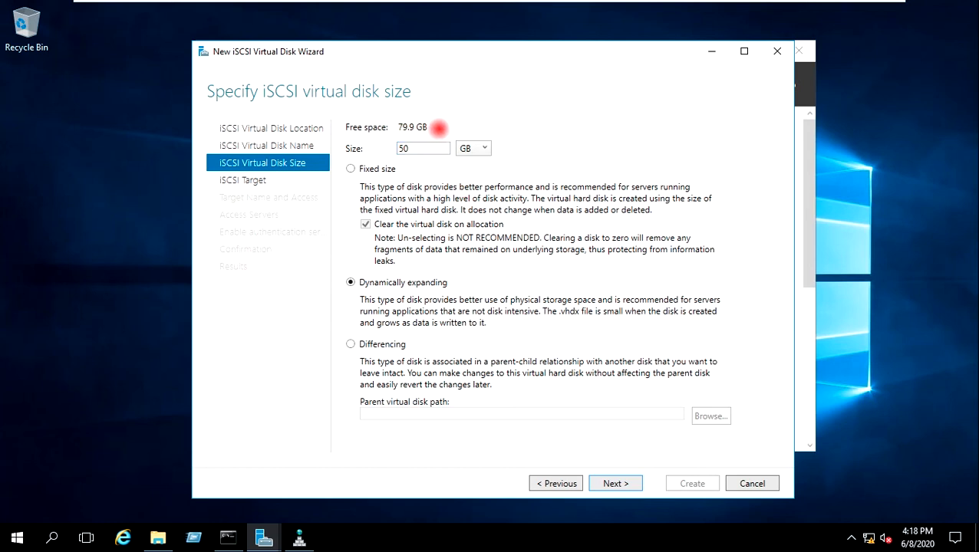
pyautogui.moveTo(440, 128); pyautogui.dragTo(407, 147)
pyautogui.doubleClick(422, 148)
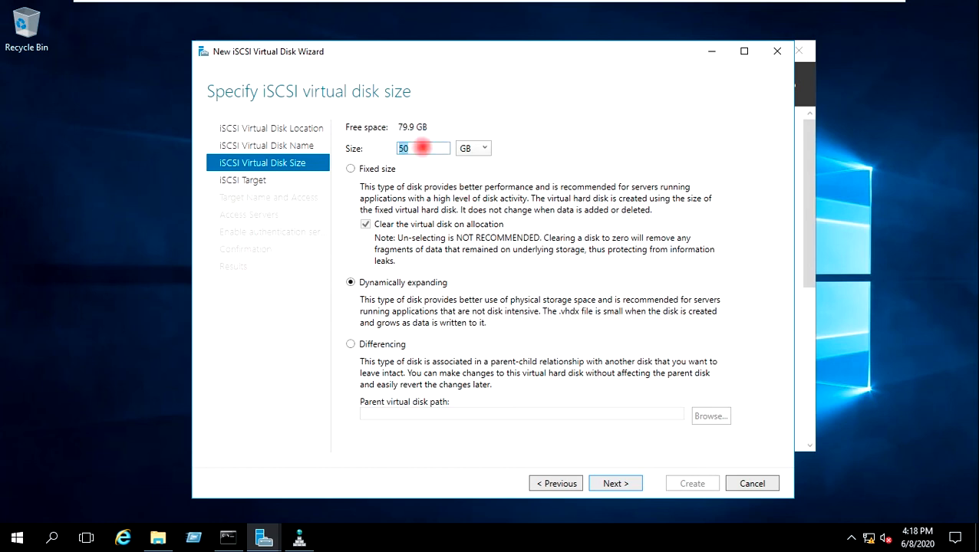
pyautogui.click(422, 148)
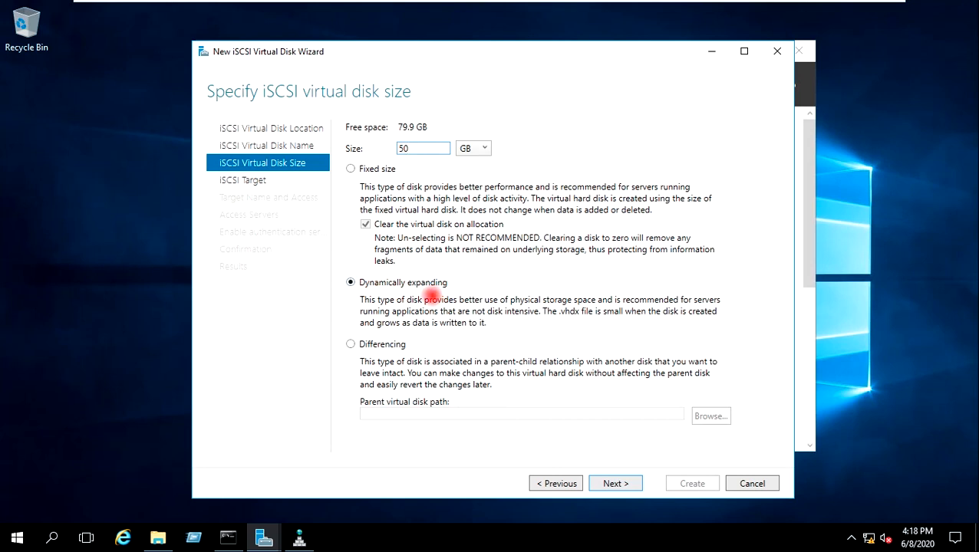
pyautogui.click(614, 483)
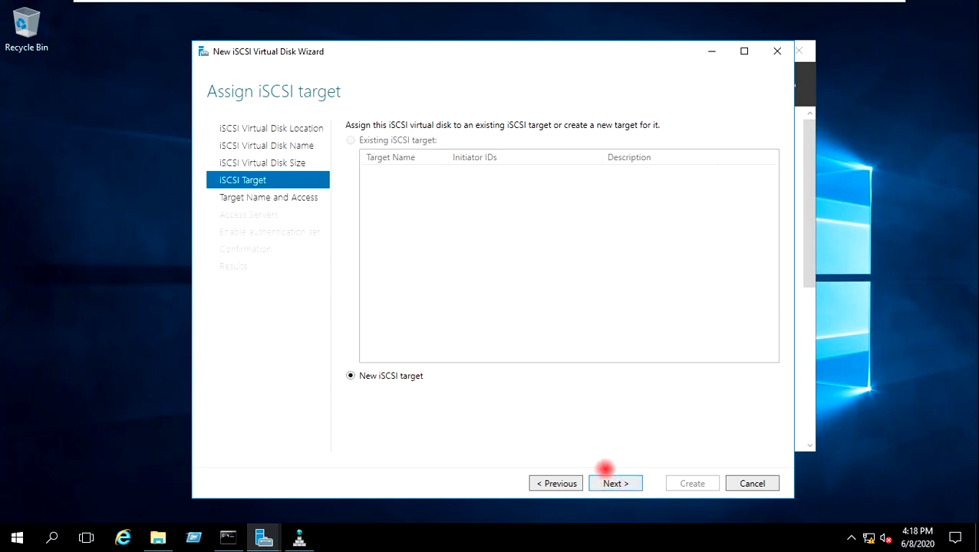
# Step: Assign a new iSCSI target named iSCSI-Target-Server
pyautogui.click(614, 483)
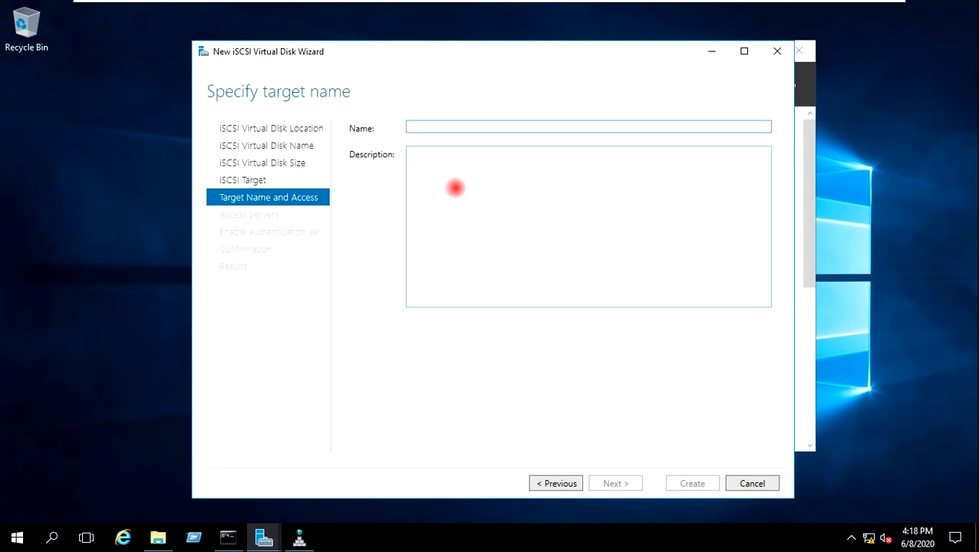
pyautogui.write('iSCSI-Target-Server')
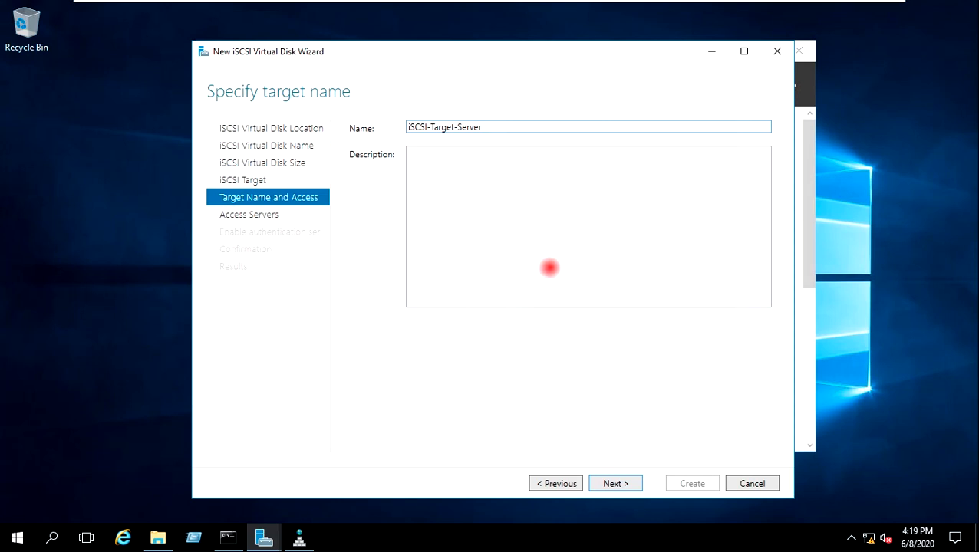
pyautogui.click(627, 483)
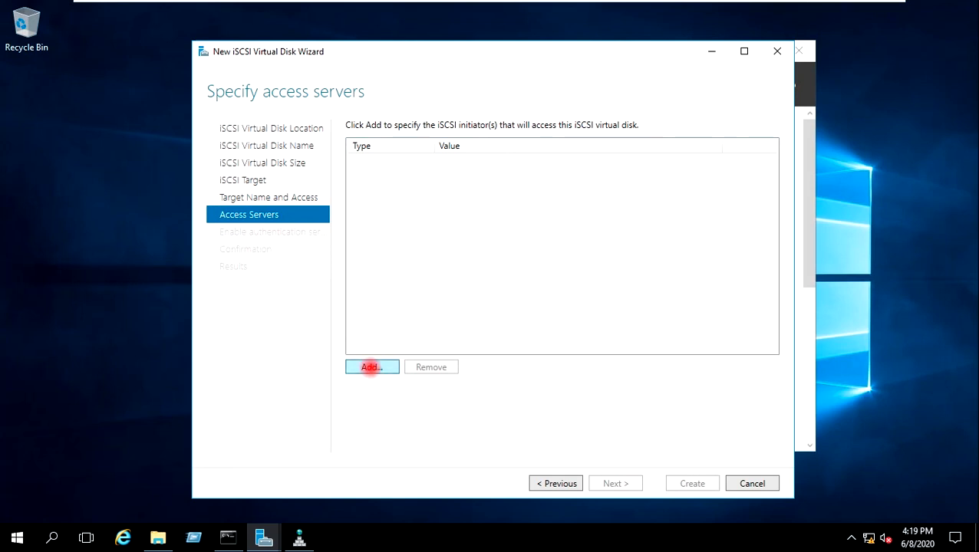
# Step: Add initiator IP address 192.168.0.170 to the target's access servers
pyautogui.click(371, 368)
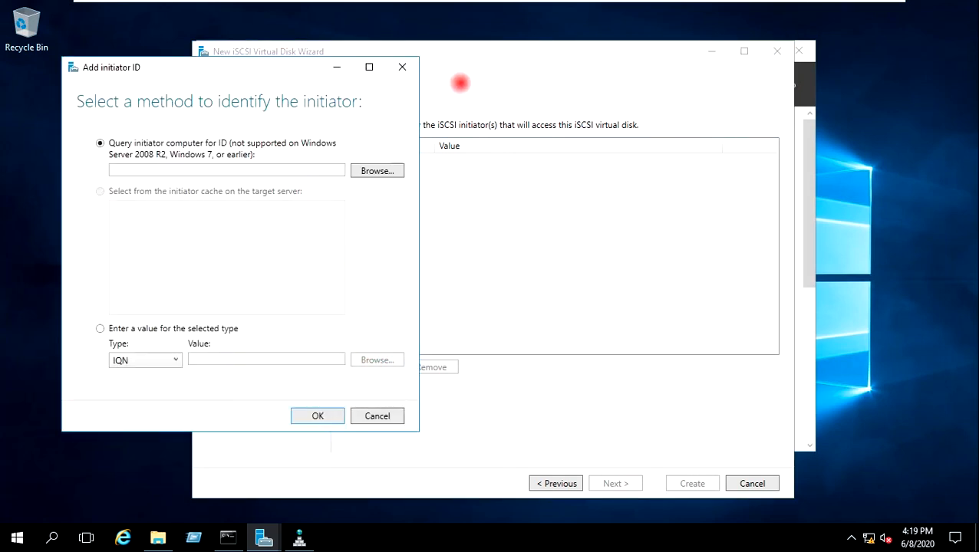
pyautogui.moveTo(363, 91); pyautogui.dragTo(536, 67)
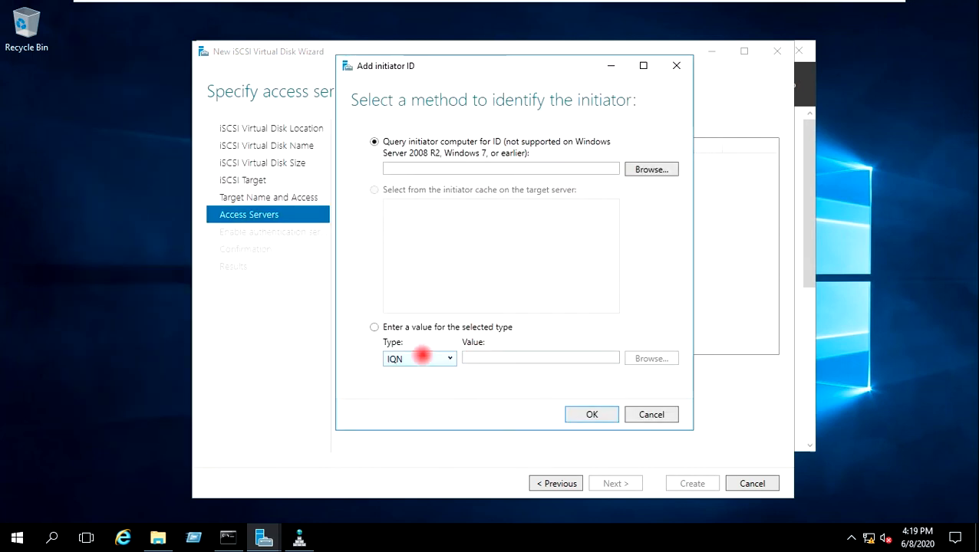
pyautogui.click(421, 327)
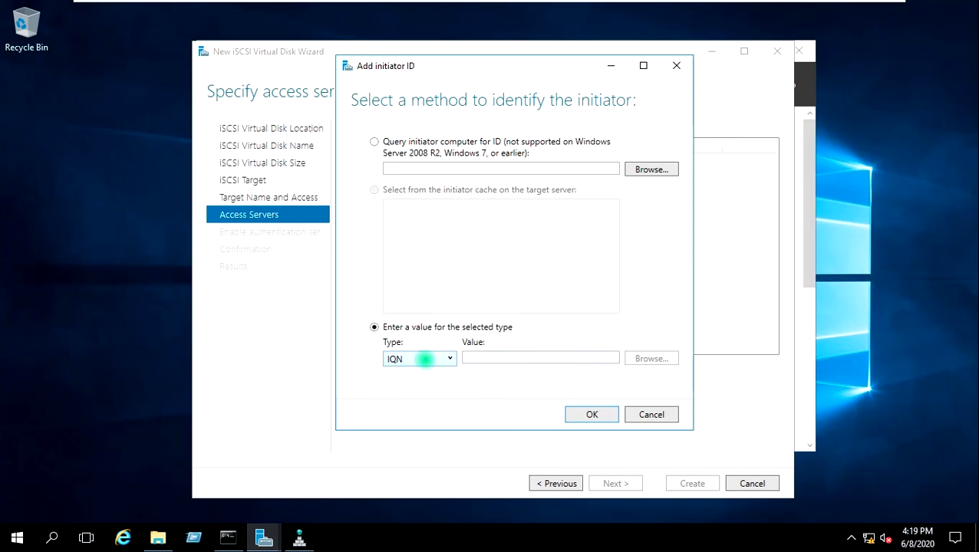
pyautogui.click(425, 358)
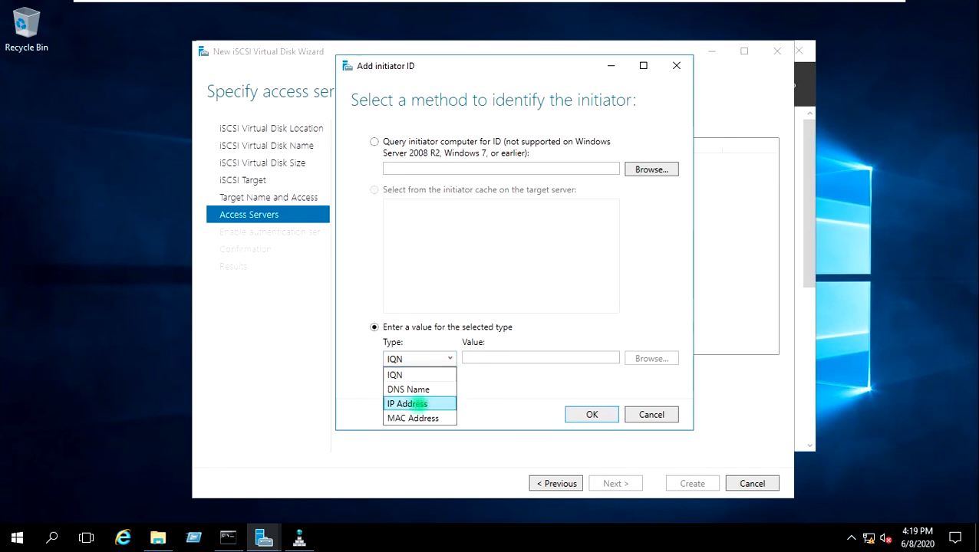
pyautogui.click(411, 404)
pyautogui.click(487, 357)
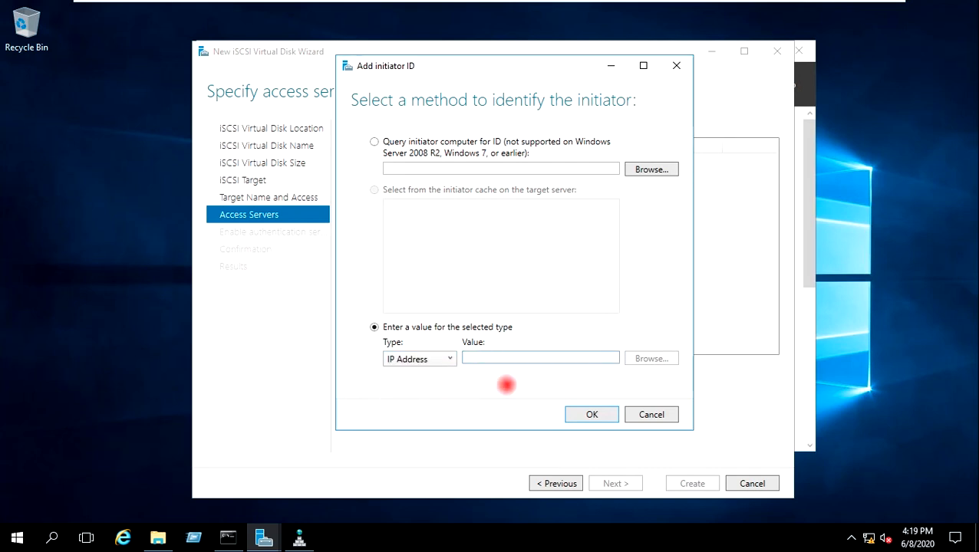
pyautogui.write('192.')
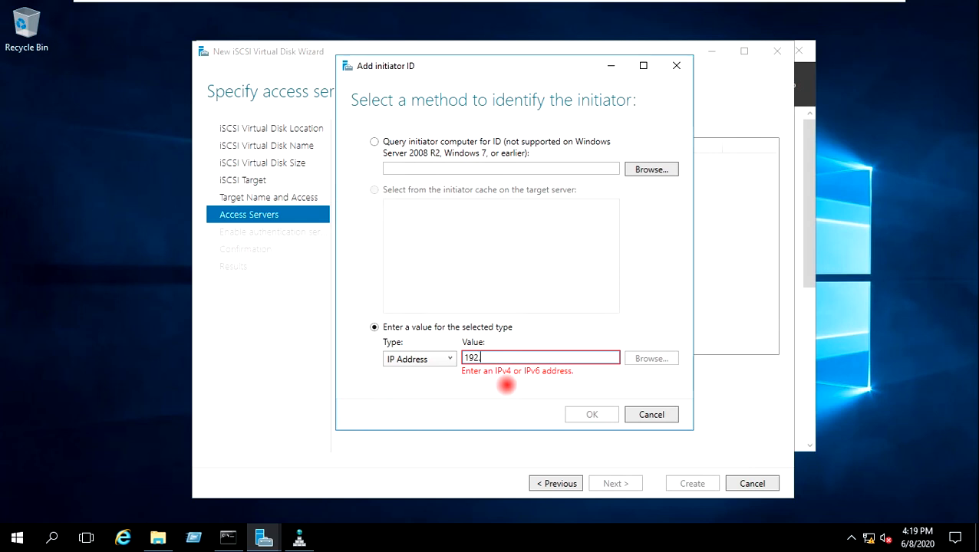
pyautogui.write('168.0.170')
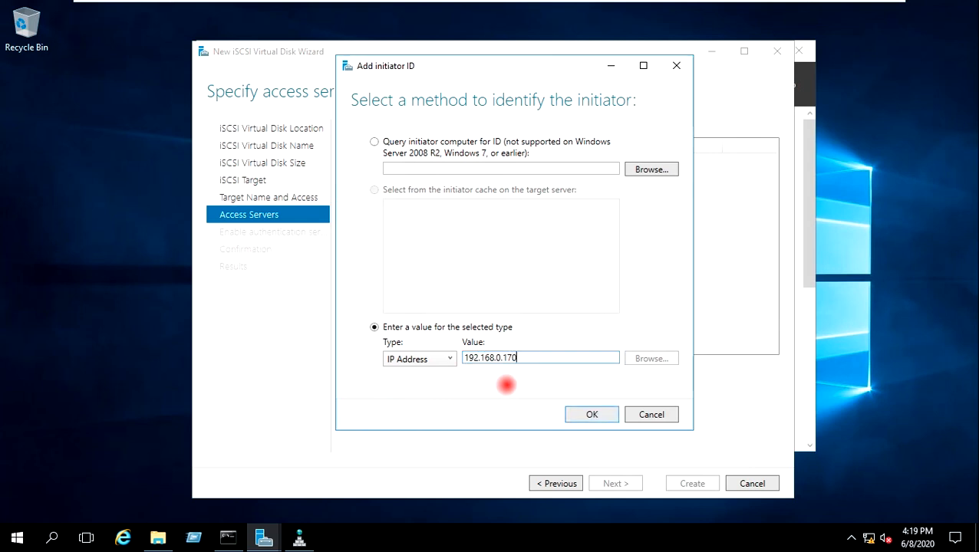
pyautogui.click(593, 414)
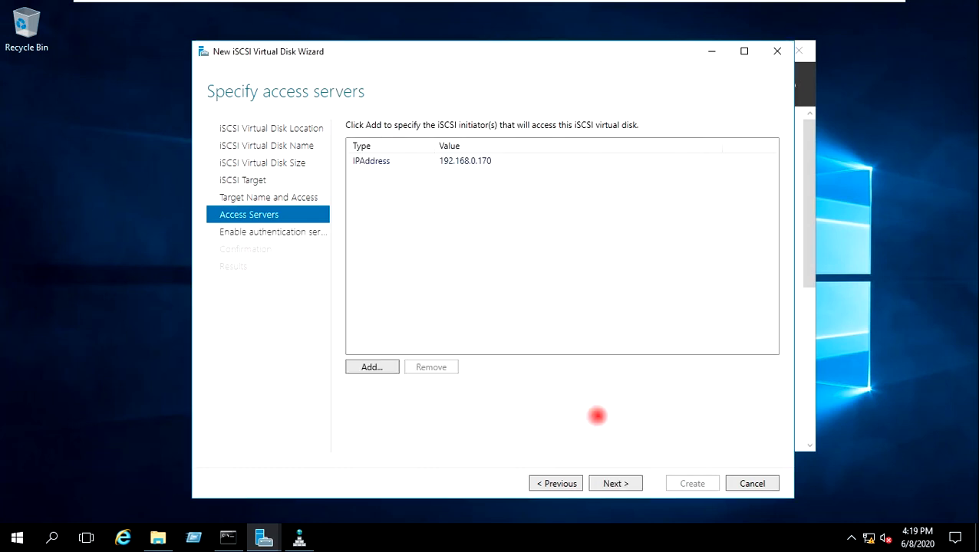
# Step: Skip authentication, create the Shared-Disk virtual disk and target, and close the wizard
pyautogui.click(616, 483)
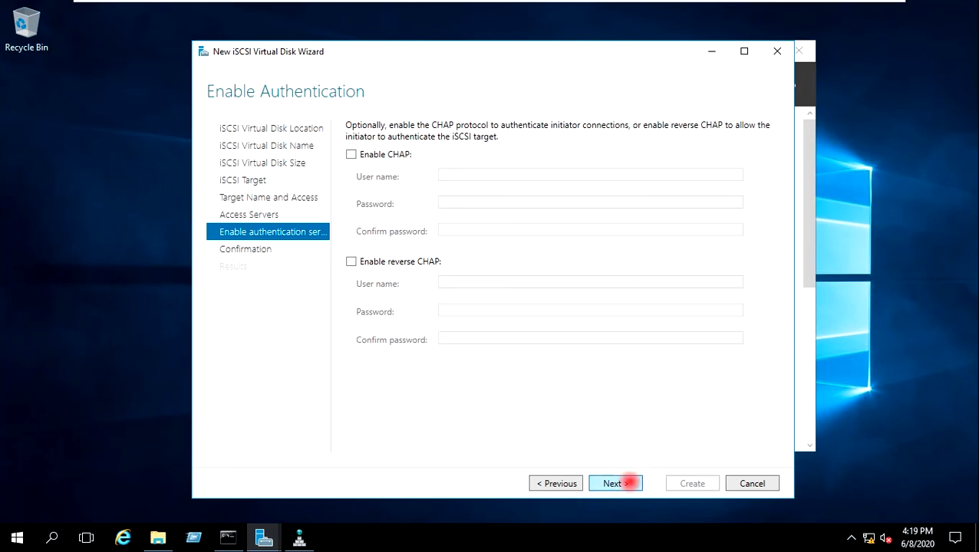
pyautogui.click(628, 483)
pyautogui.click(692, 484)
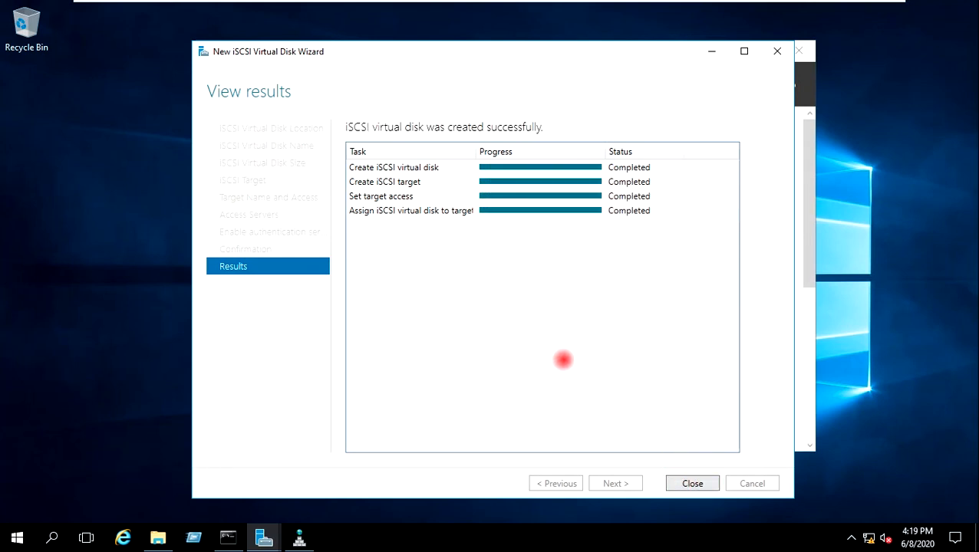
pyautogui.click(677, 483)
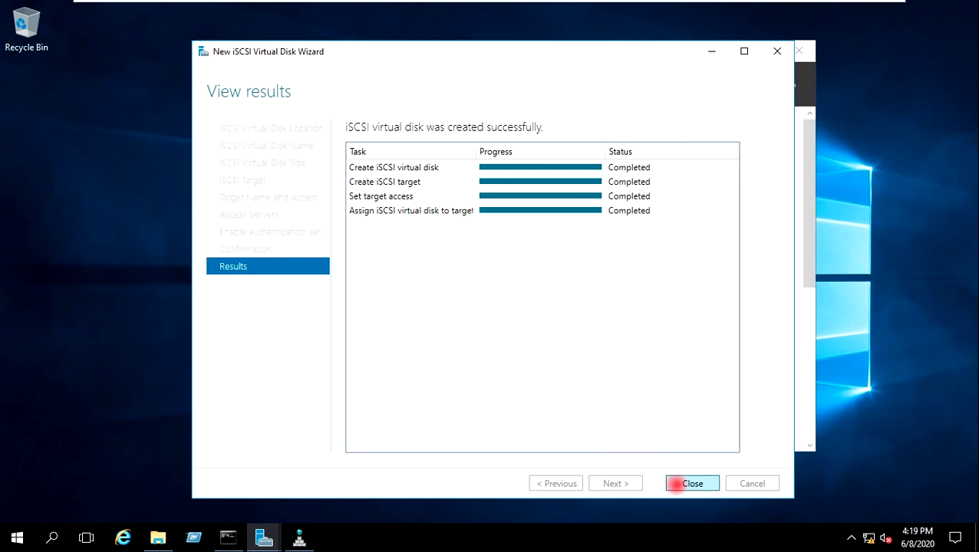
pyautogui.click(555, 312)
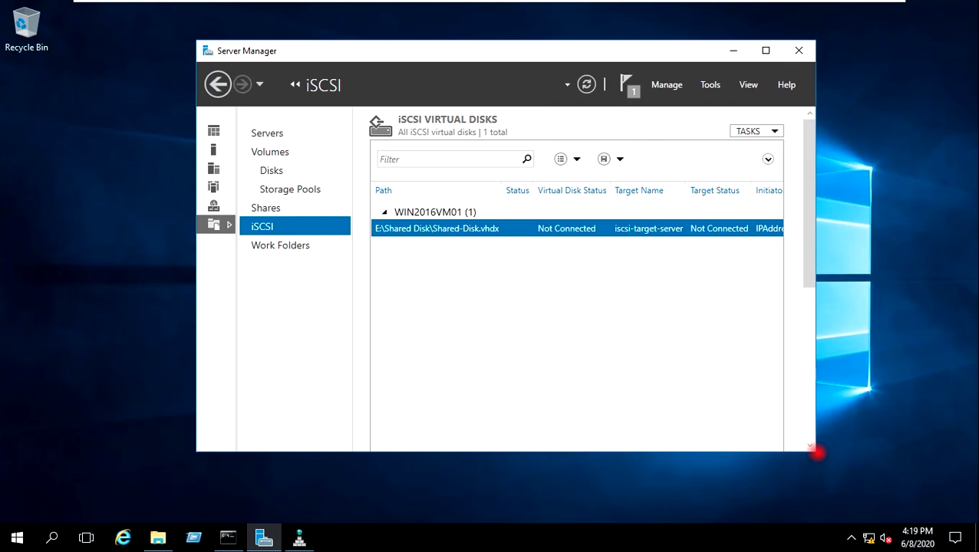
# Step: Enlarge Server Manager, refresh the iSCSI page, and scroll down to the iscsi-target-server target
pyautogui.moveTo(818, 455); pyautogui.dragTo(878, 530)
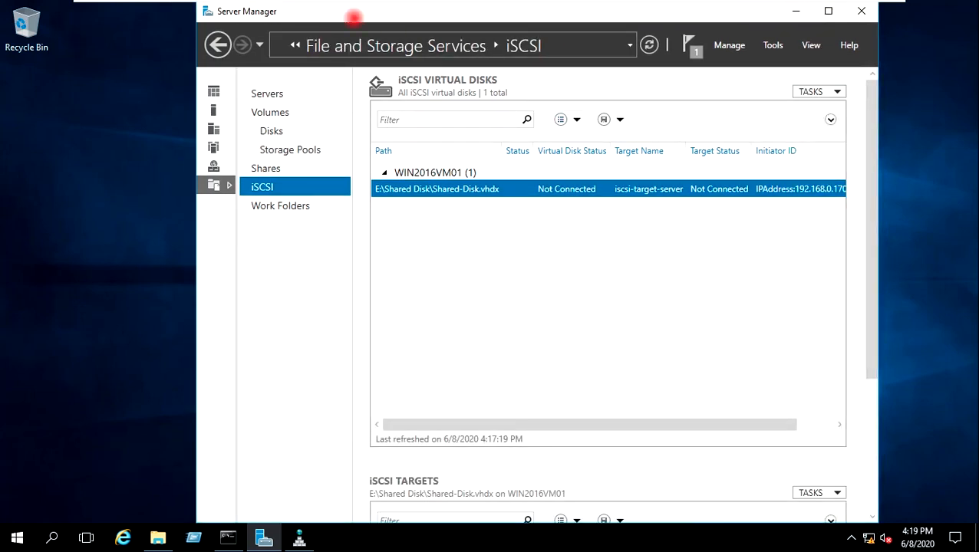
pyautogui.click(649, 45)
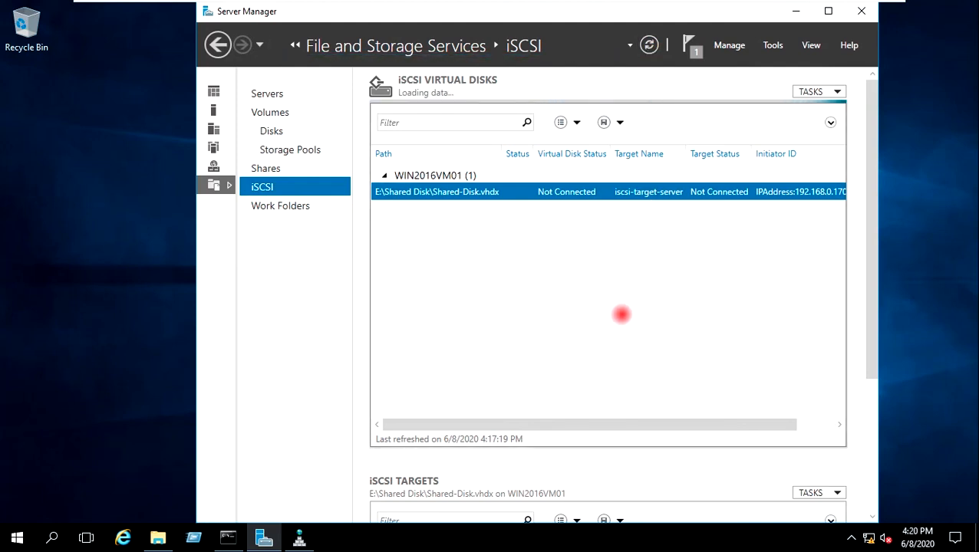
pyautogui.moveTo(874, 269); pyautogui.dragTo(868, 422)
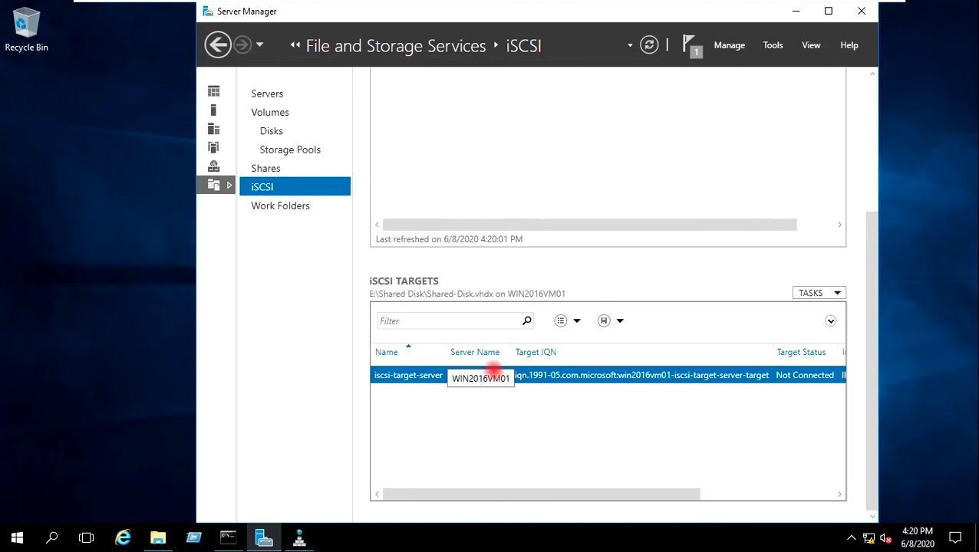
# Step: Open the iscsi-target-server target's properties at the Initiators page
pyautogui.rightClick(430, 374)
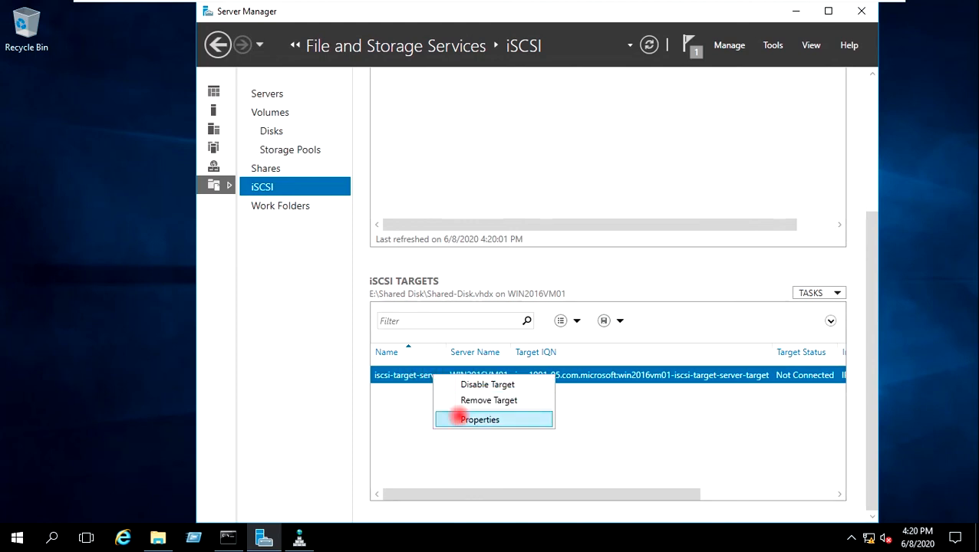
pyautogui.click(457, 418)
pyautogui.click(312, 92)
pyautogui.moveTo(389, 119); pyautogui.dragTo(478, 111)
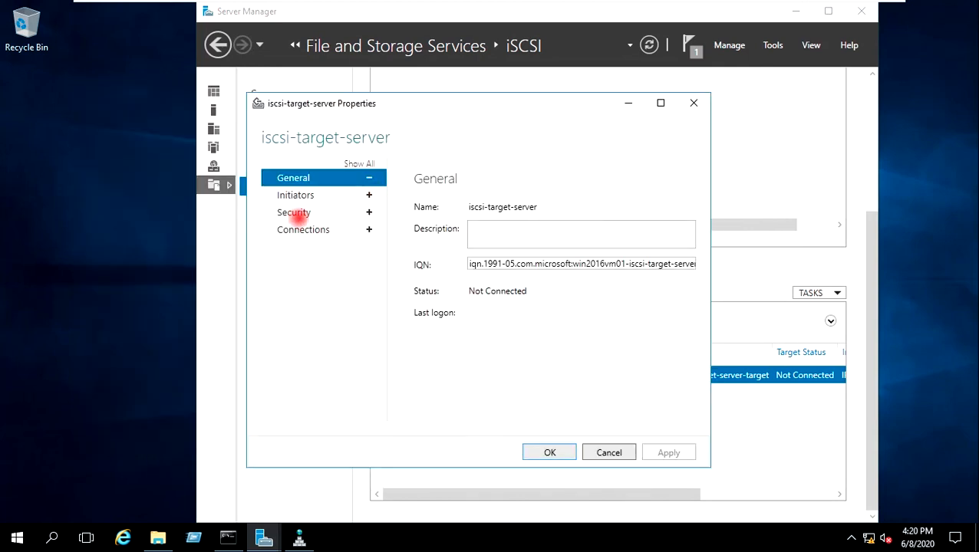
pyautogui.click(292, 195)
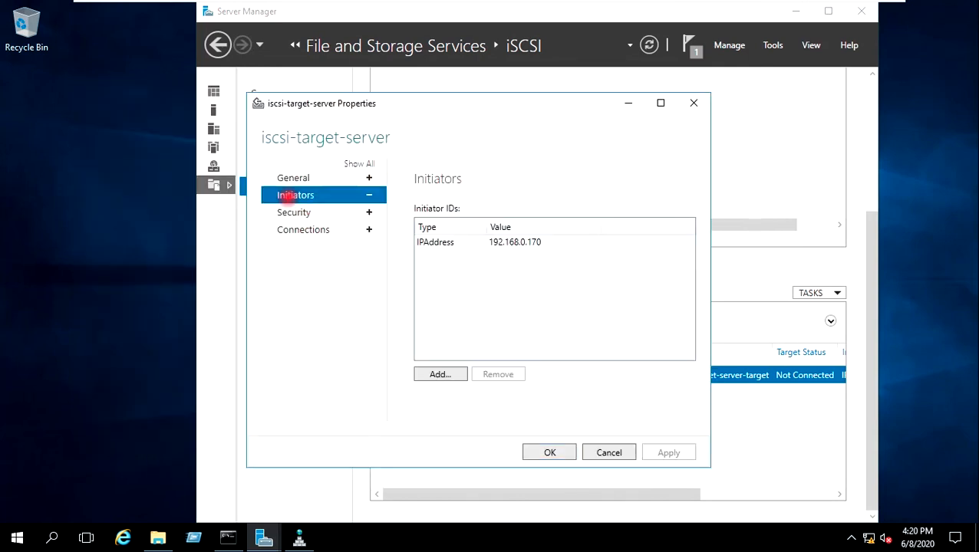
# Step: Add initiator IP address 192.168.0.160, apply the change, and minimize Server Manager
pyautogui.click(439, 375)
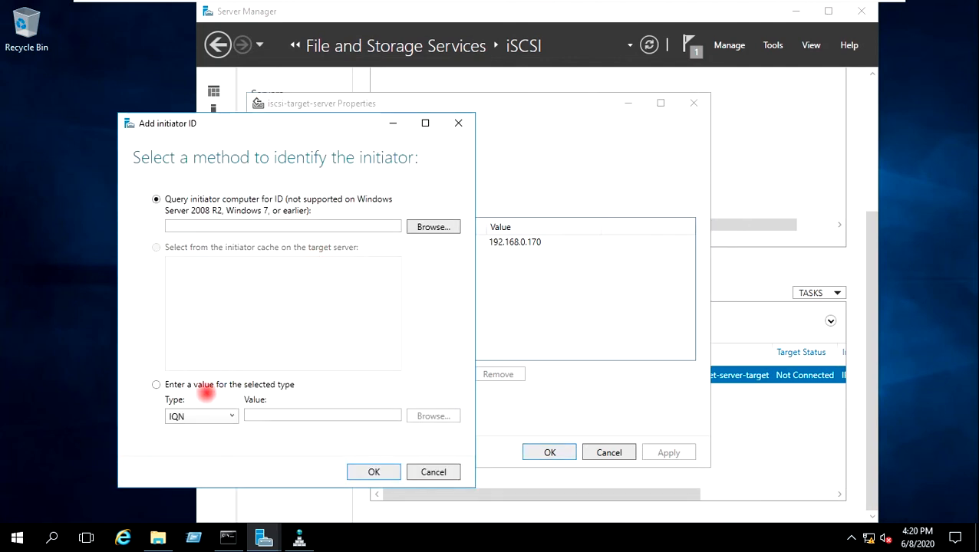
pyautogui.click(194, 385)
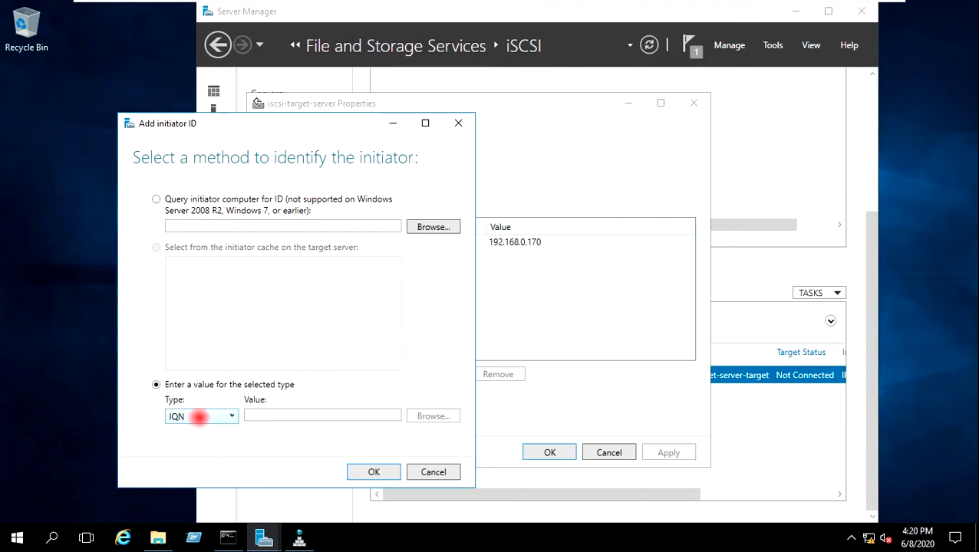
pyautogui.click(199, 416)
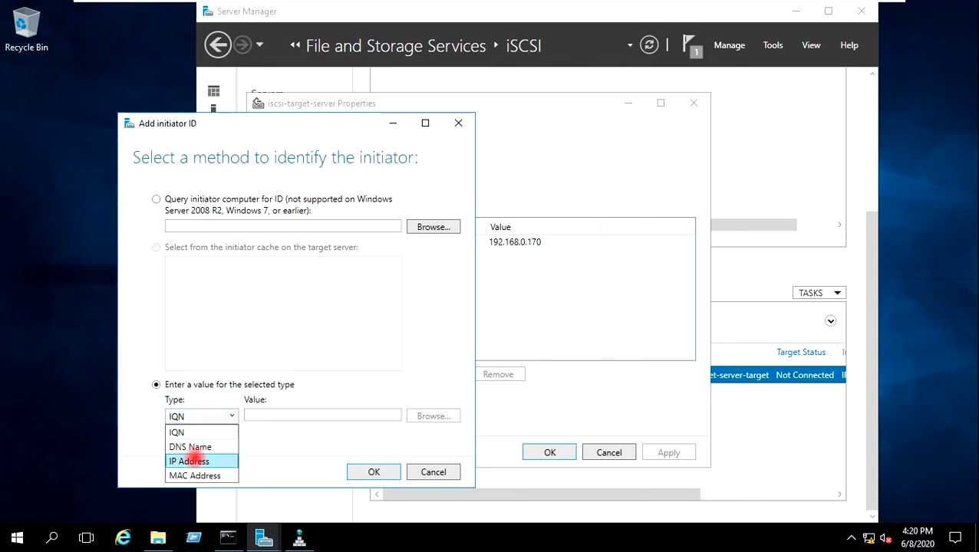
pyautogui.click(190, 461)
pyautogui.click(291, 417)
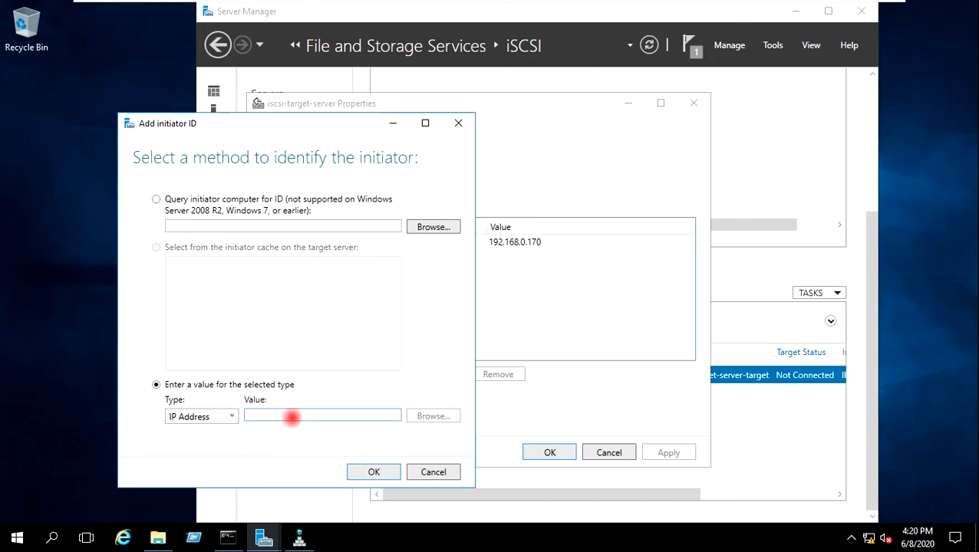
pyautogui.write('192.168.0')
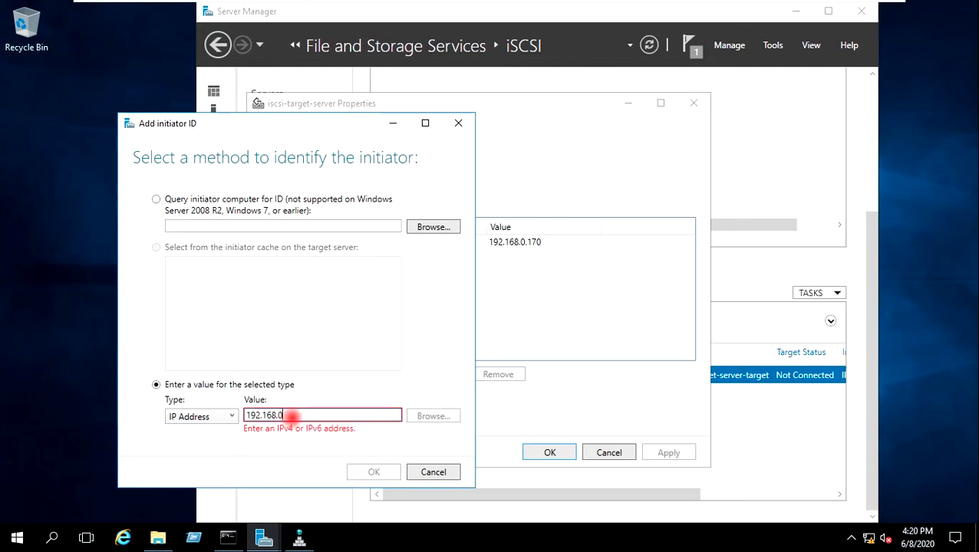
pyautogui.write('.160')
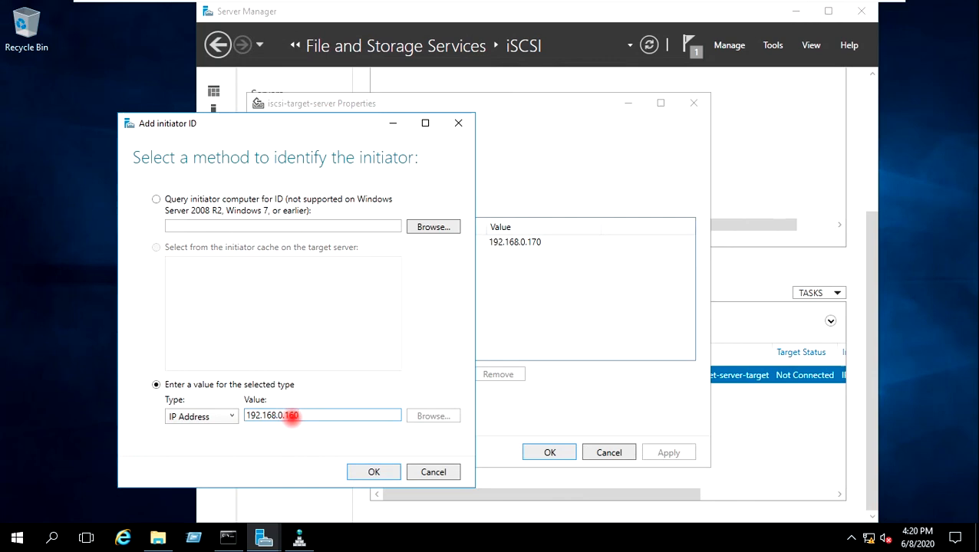
pyautogui.click(366, 471)
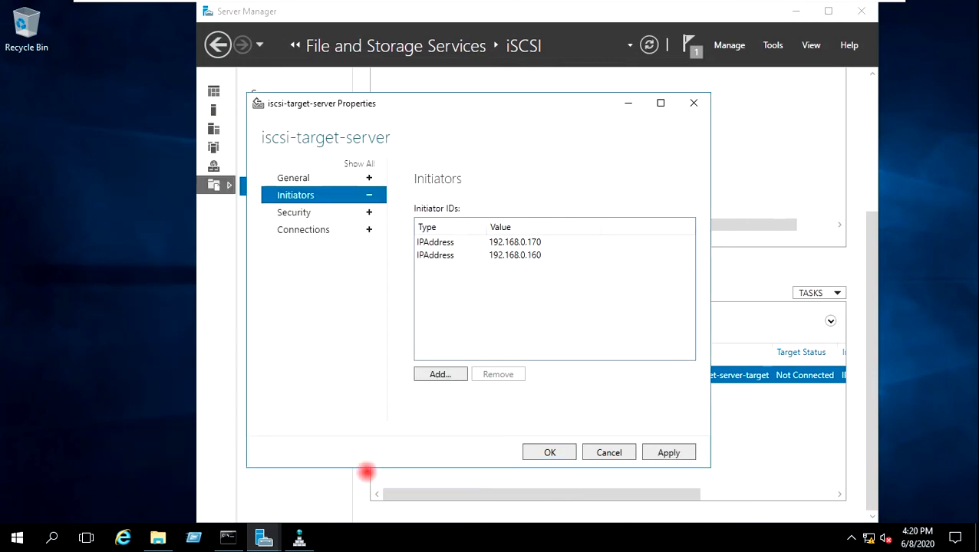
pyautogui.click(675, 451)
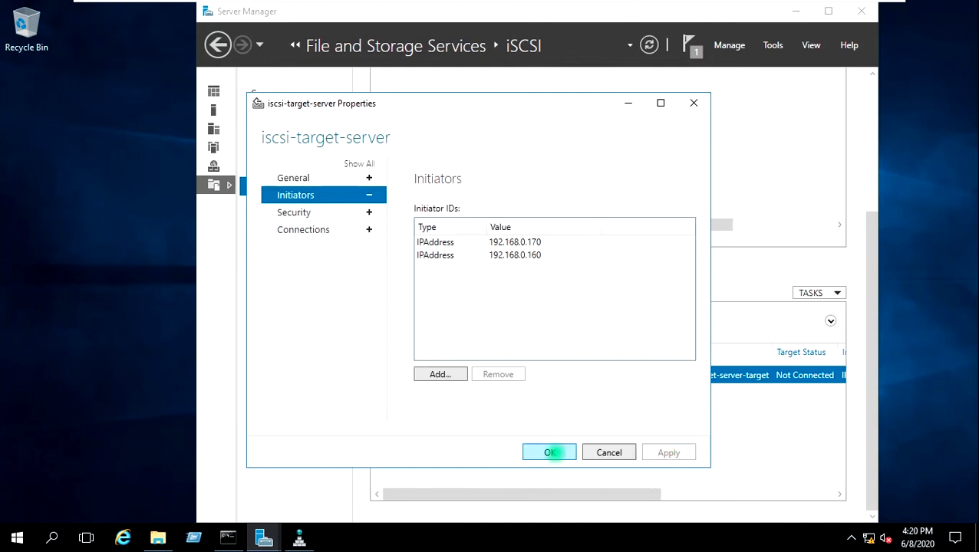
pyautogui.click(550, 452)
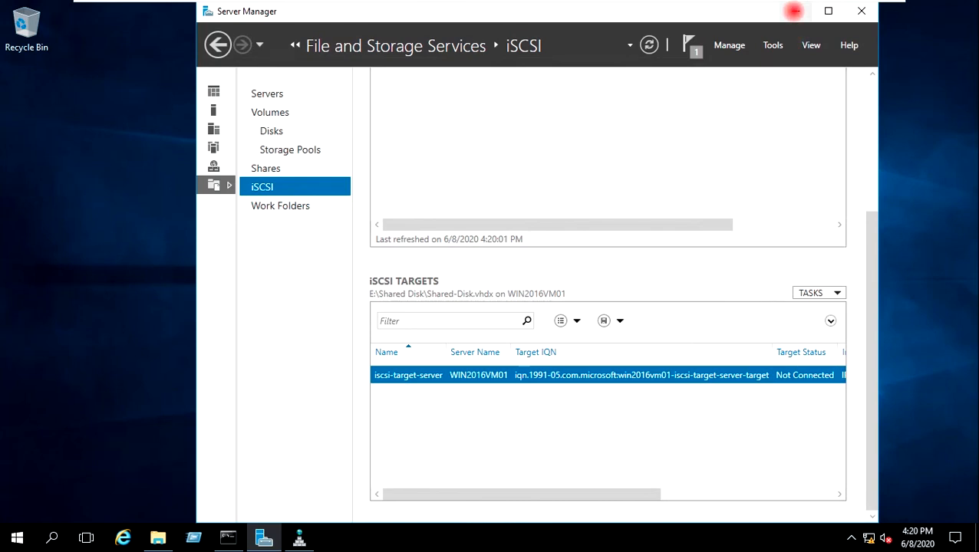
pyautogui.click(795, 10)
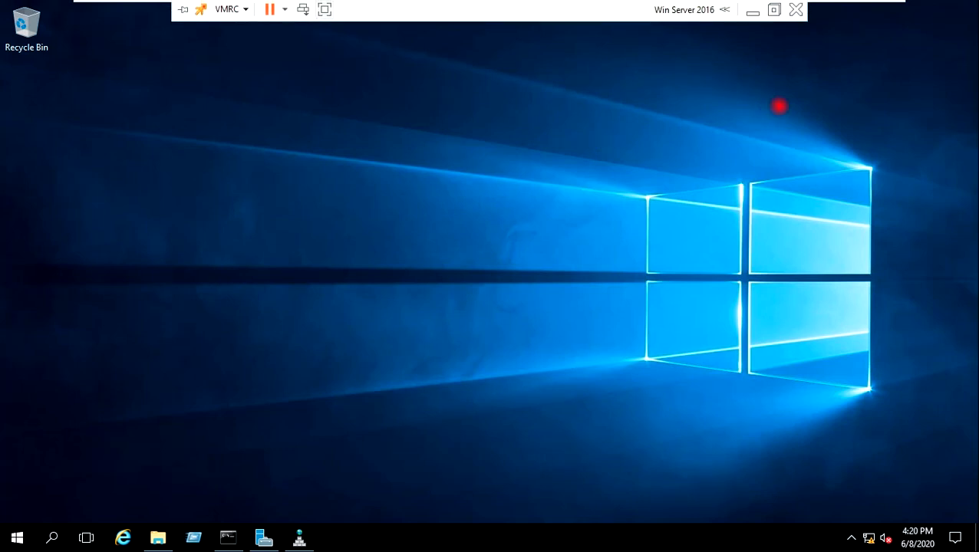
# Step: Exit the full-screen VM view and return to vSphere Client showing MYLAB-Cluster's hosts
pyautogui.moveTo(856, 10)
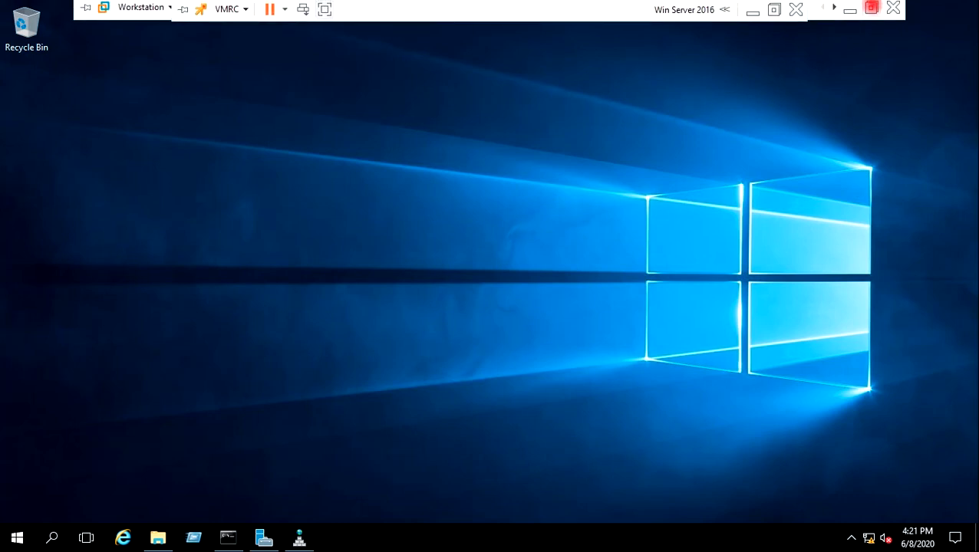
pyautogui.click(851, 10)
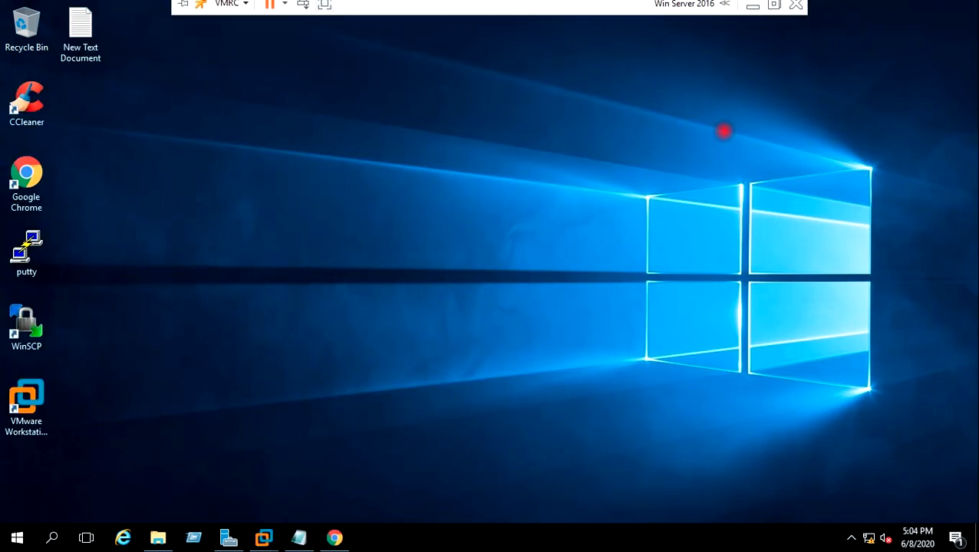
pyautogui.click(334, 538)
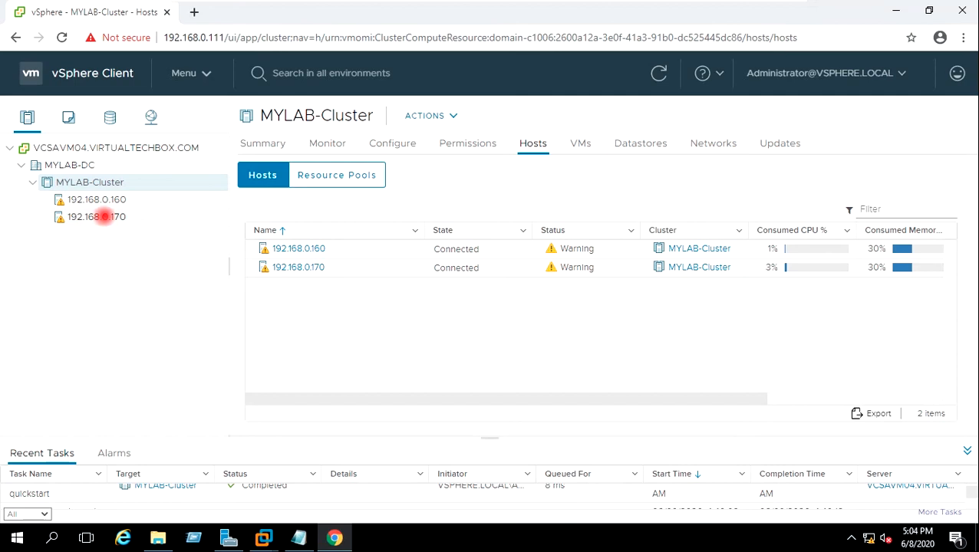
# Step: Add a software iSCSI adapter to host 192.168.0.170 and refresh its storage adapter list
pyautogui.click(102, 217)
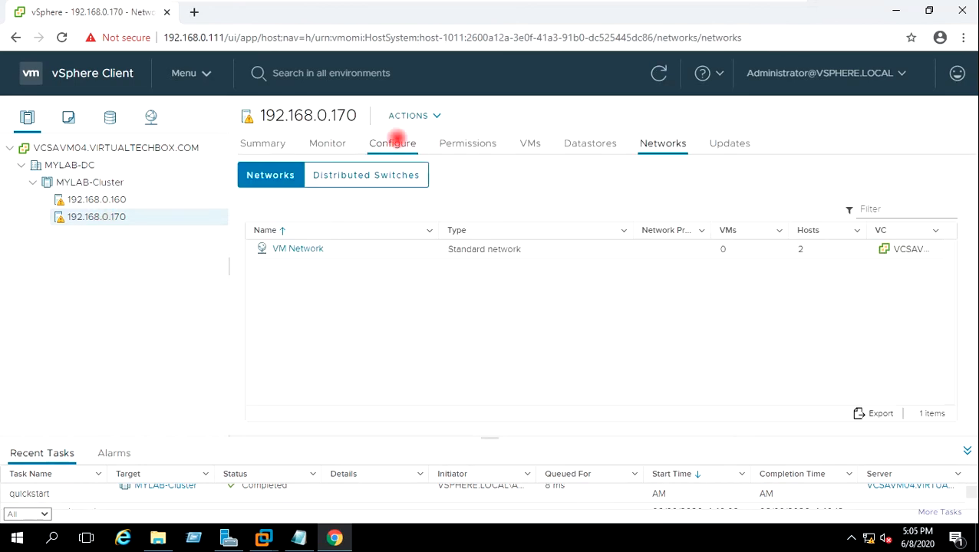
pyautogui.click(393, 141)
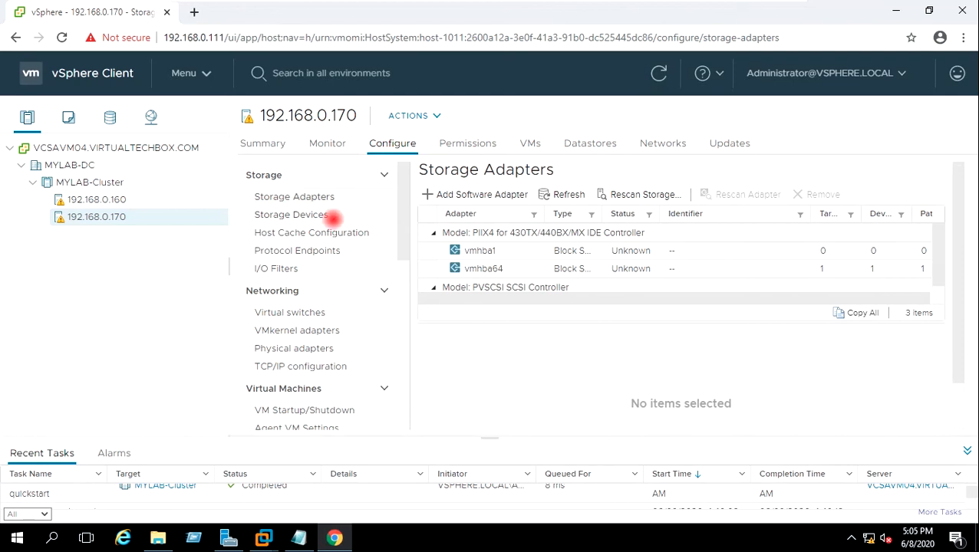
pyautogui.click(318, 196)
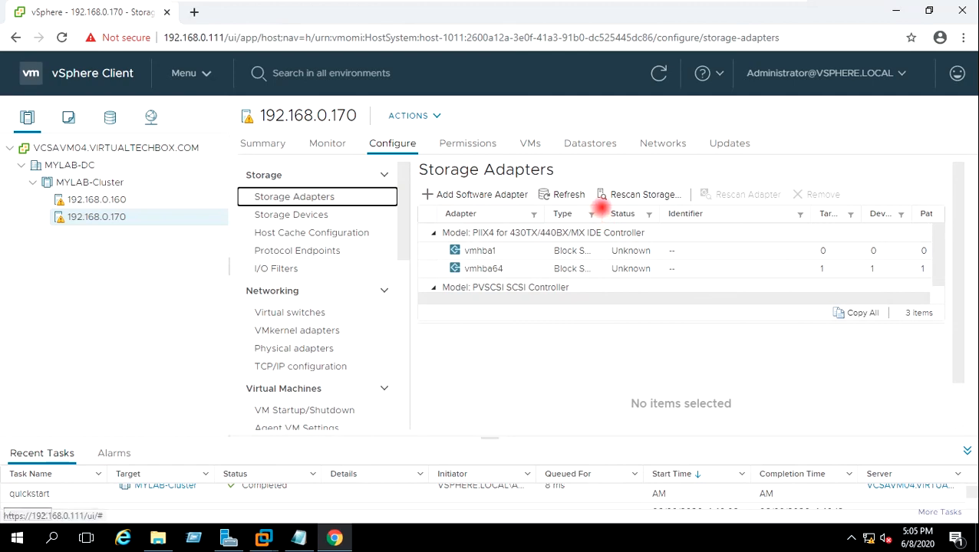
pyautogui.moveTo(600, 210); pyautogui.dragTo(658, 212)
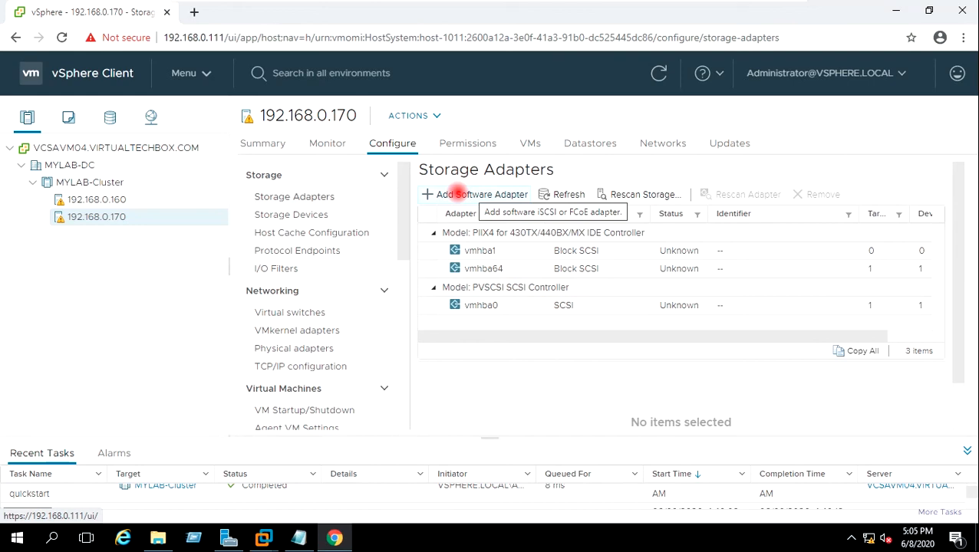
pyautogui.click(457, 192)
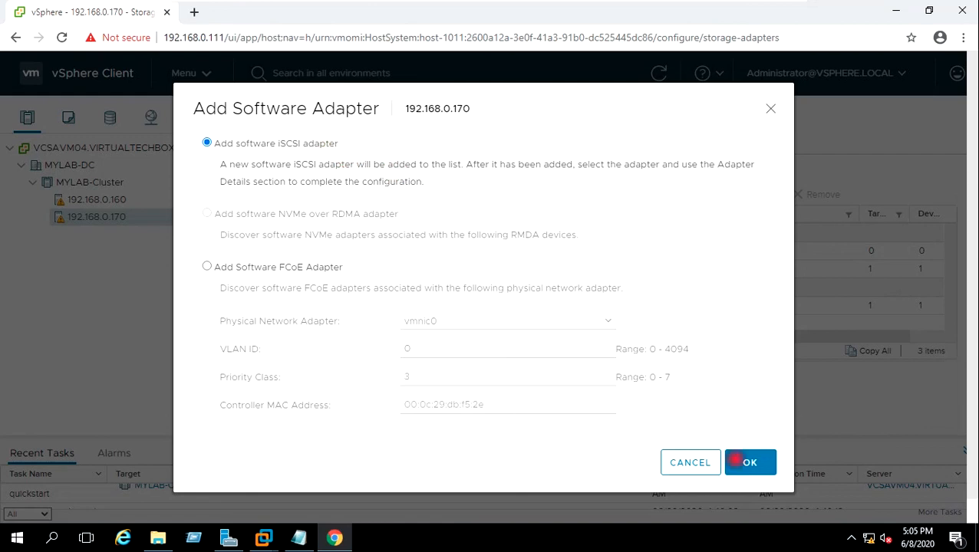
pyautogui.click(744, 460)
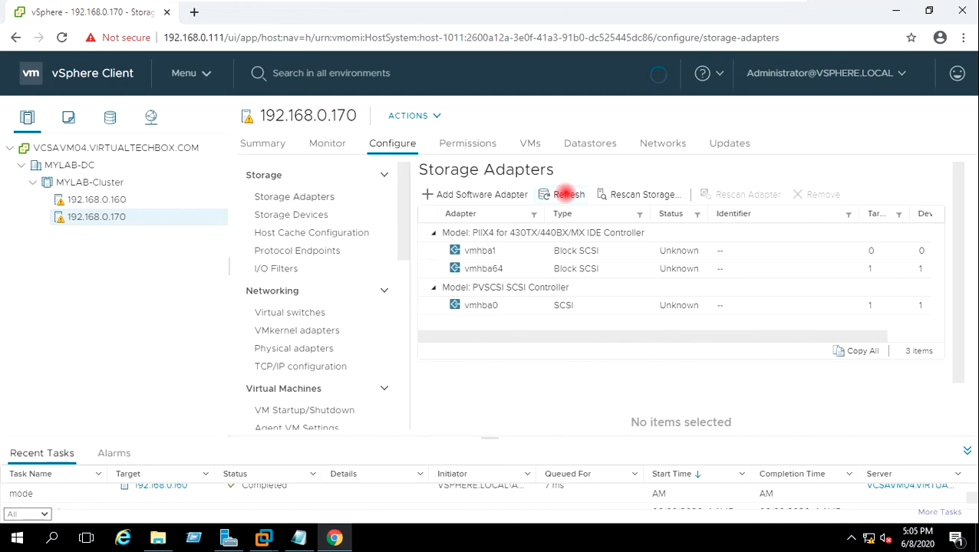
pyautogui.click(568, 194)
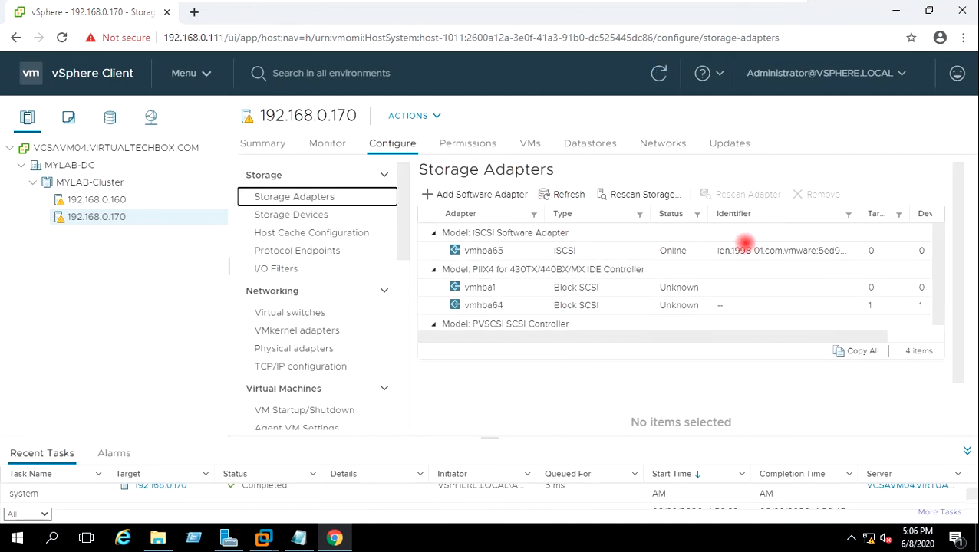
# Step: Select the new vmhba65 adapter, check its devices, and show its Dynamic Discovery server list
pyautogui.click(500, 250)
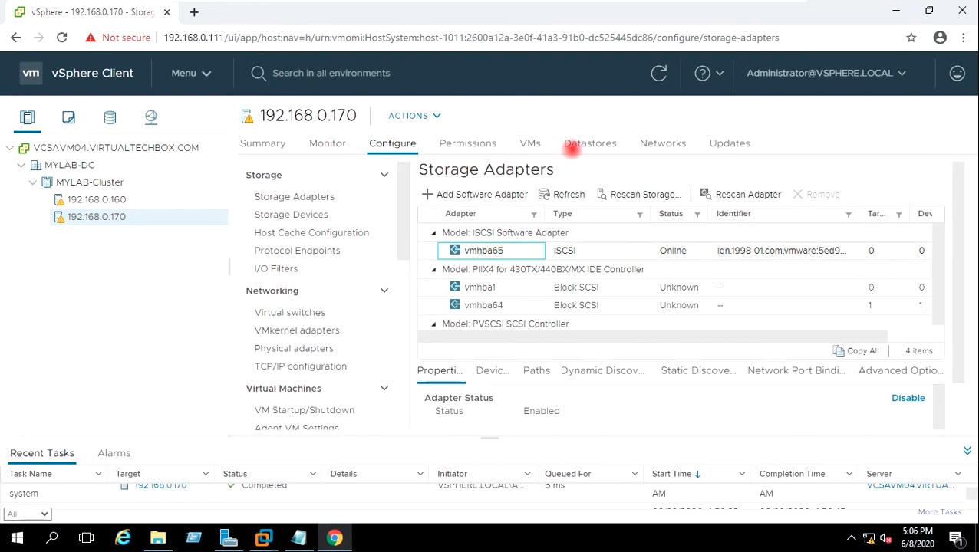
pyautogui.click(484, 250)
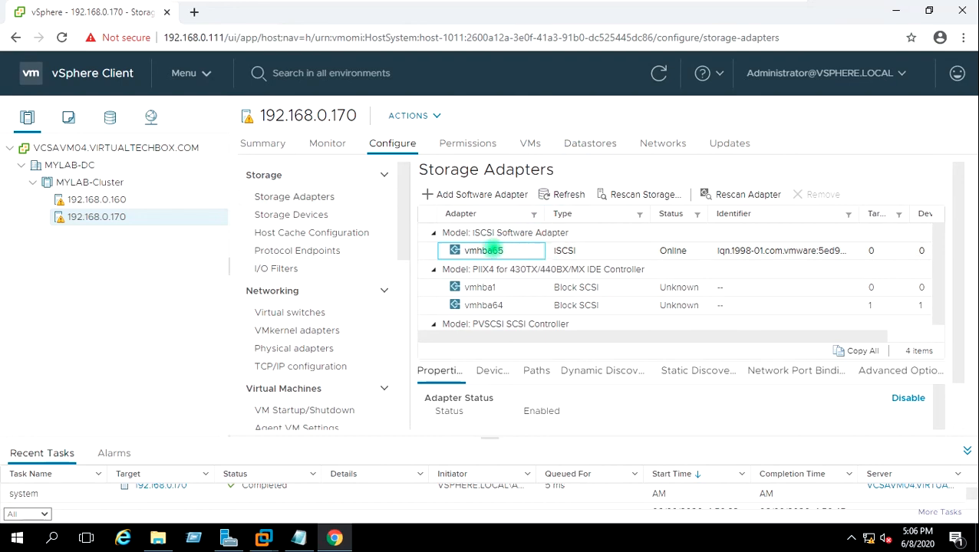
pyautogui.click(572, 250)
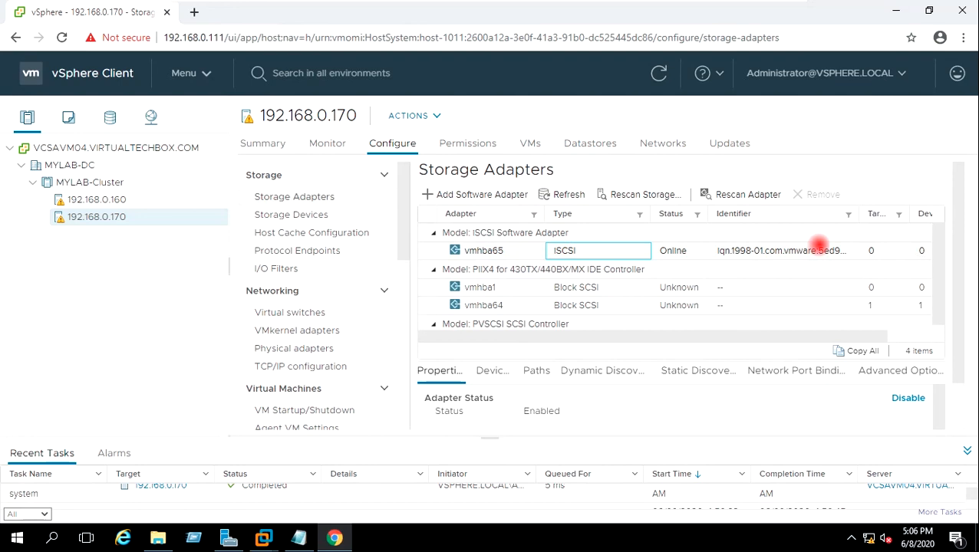
pyautogui.click(767, 250)
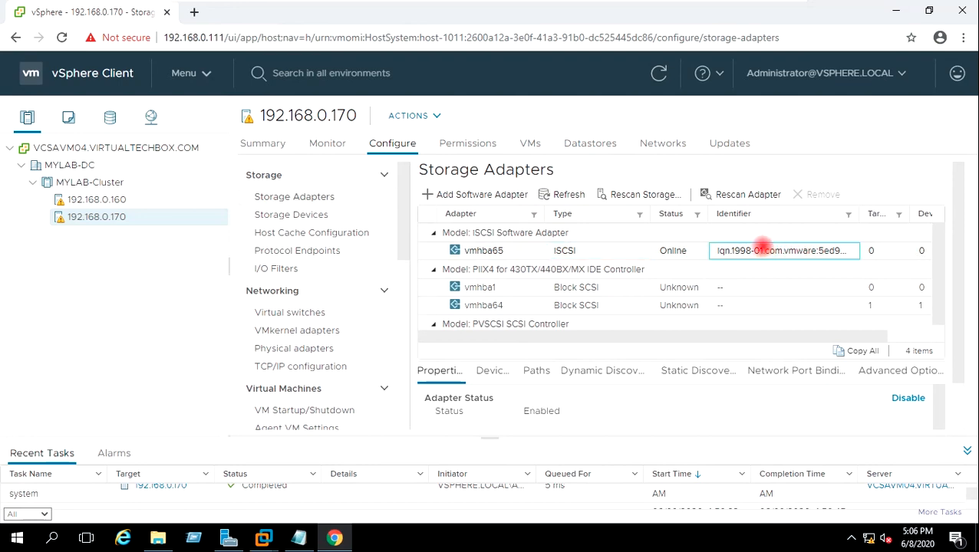
pyautogui.click(495, 370)
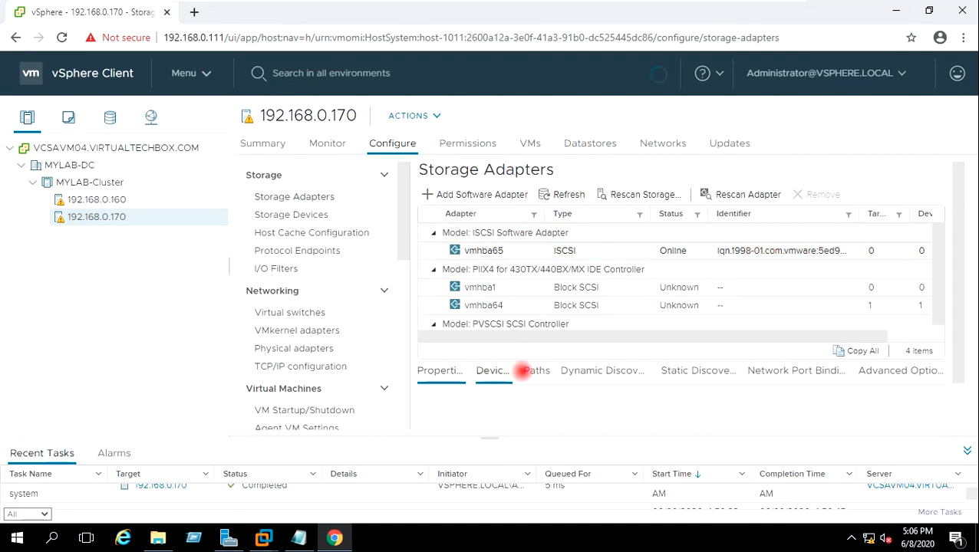
pyautogui.scroll(-1, 567, 407)
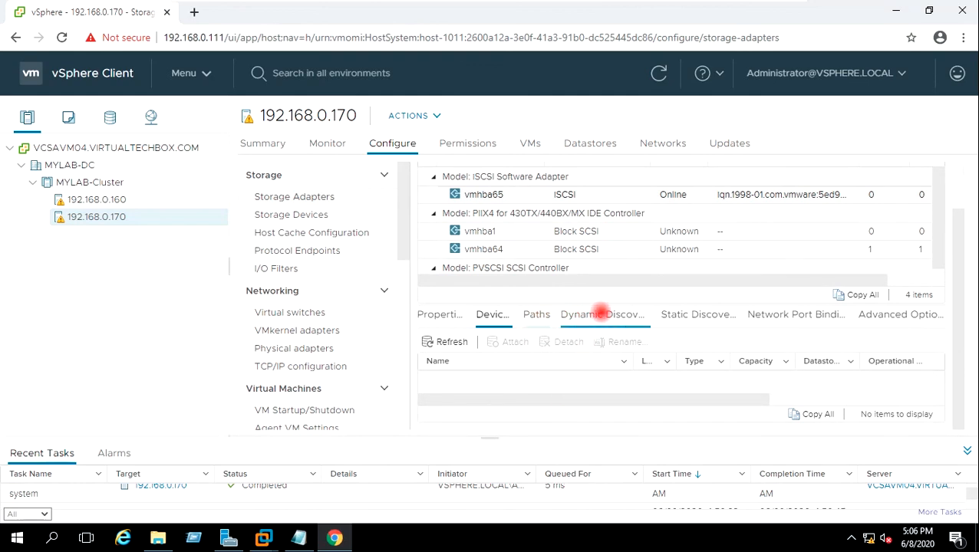
pyautogui.click(599, 314)
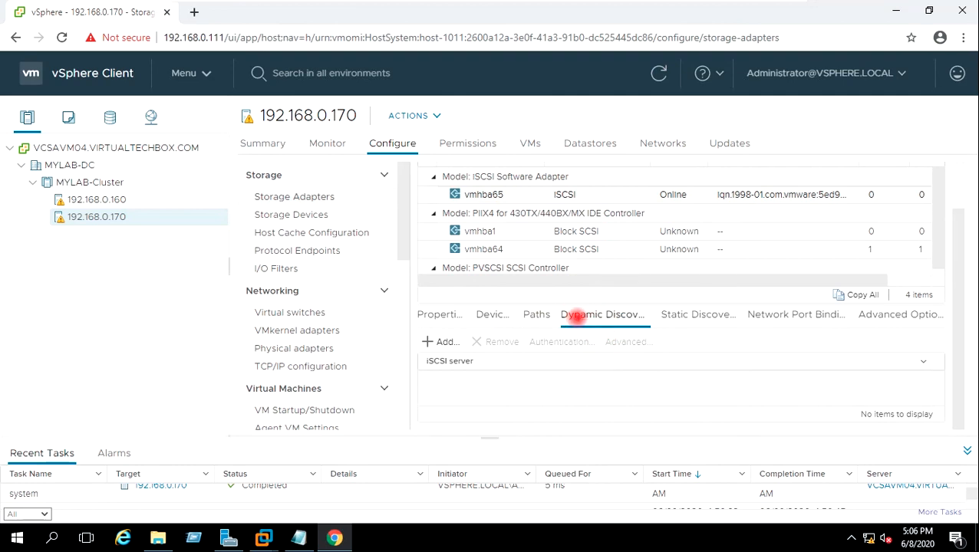
# Step: Add 192.168.0.28 port 3260 as vmhba65's send target and check the discovered targets
pyautogui.click(435, 341)
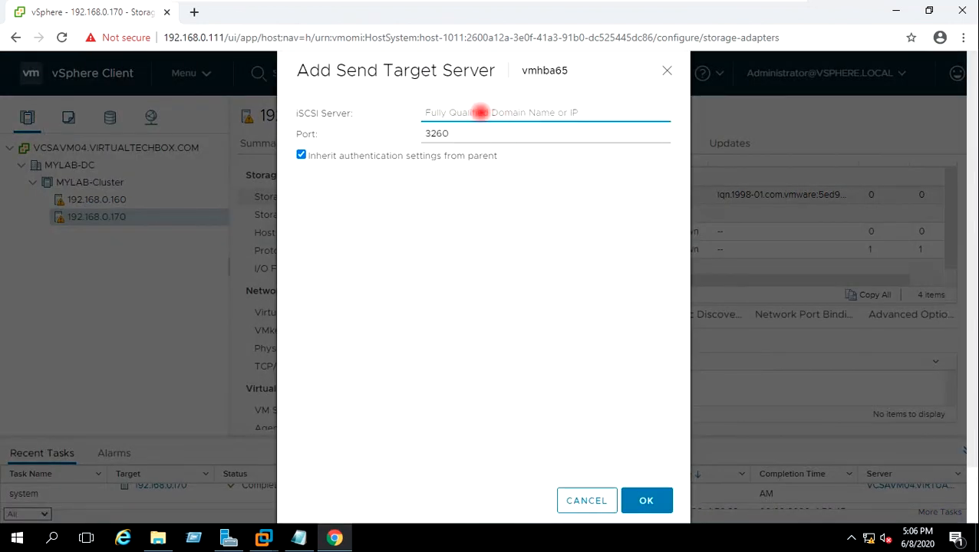
pyautogui.write('192.168.0.28')
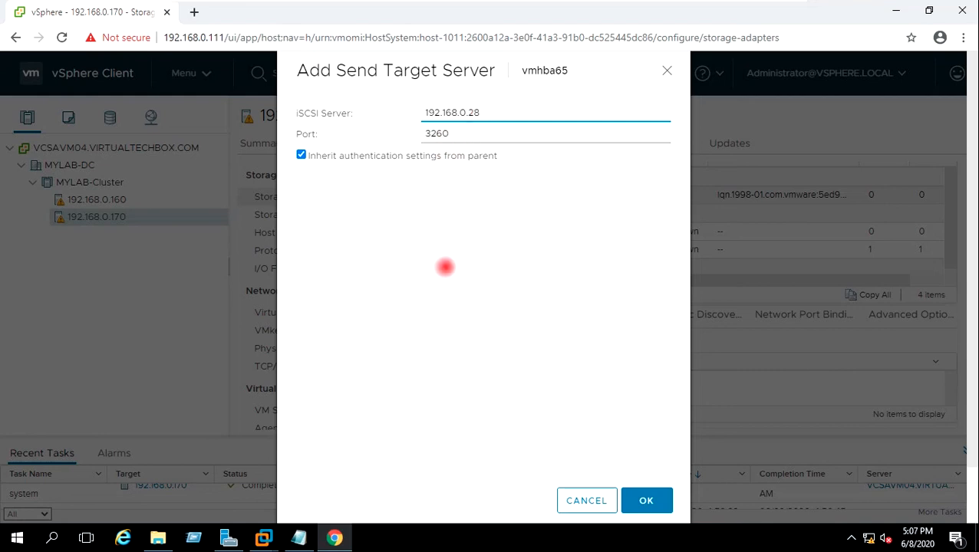
pyautogui.click(646, 500)
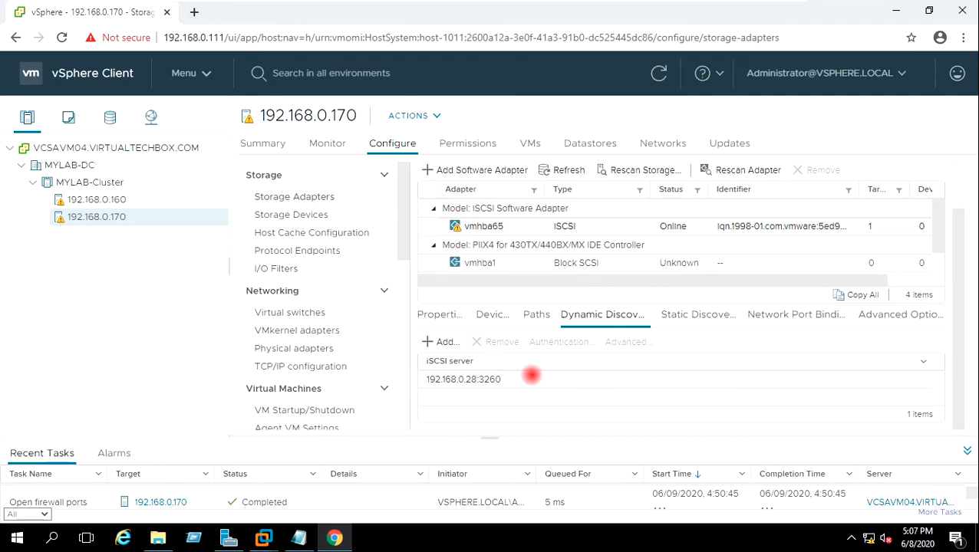
pyautogui.click(682, 313)
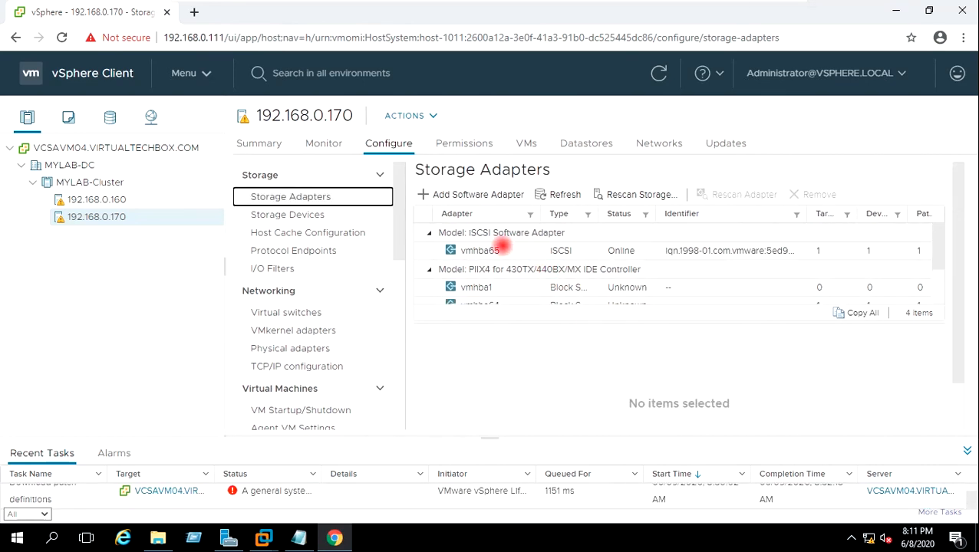
# Step: Rescan host storage for new devices and VMFS volumes, then view the host's datastores
pyautogui.click(483, 250)
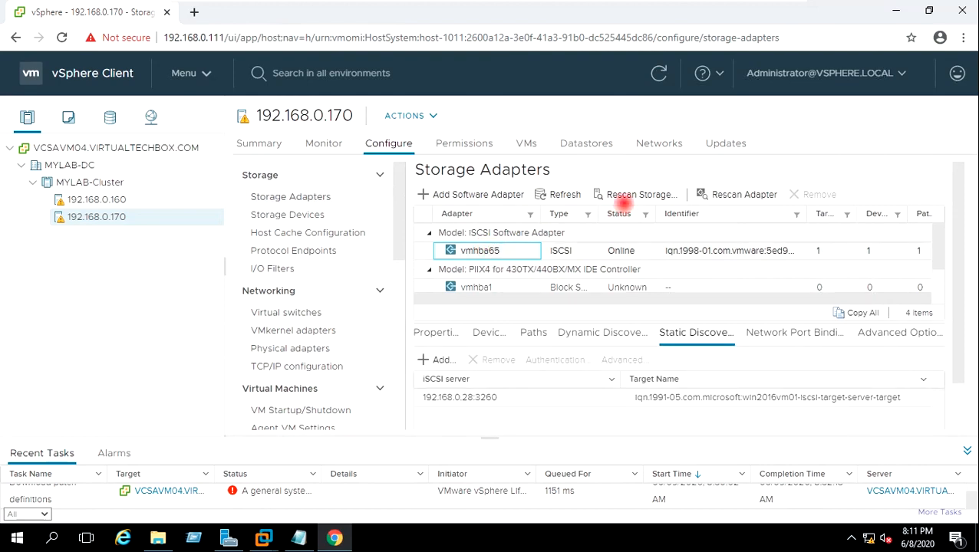
pyautogui.click(628, 192)
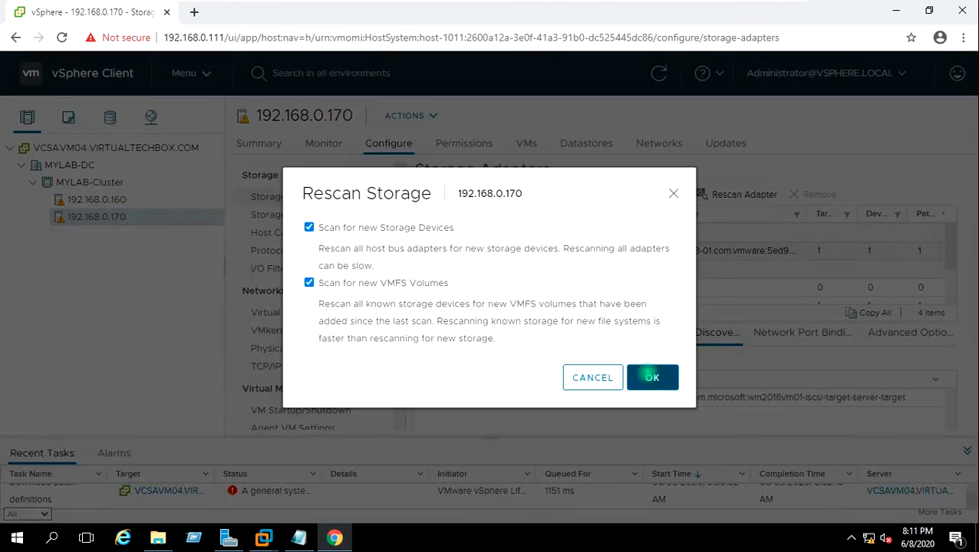
pyautogui.click(644, 375)
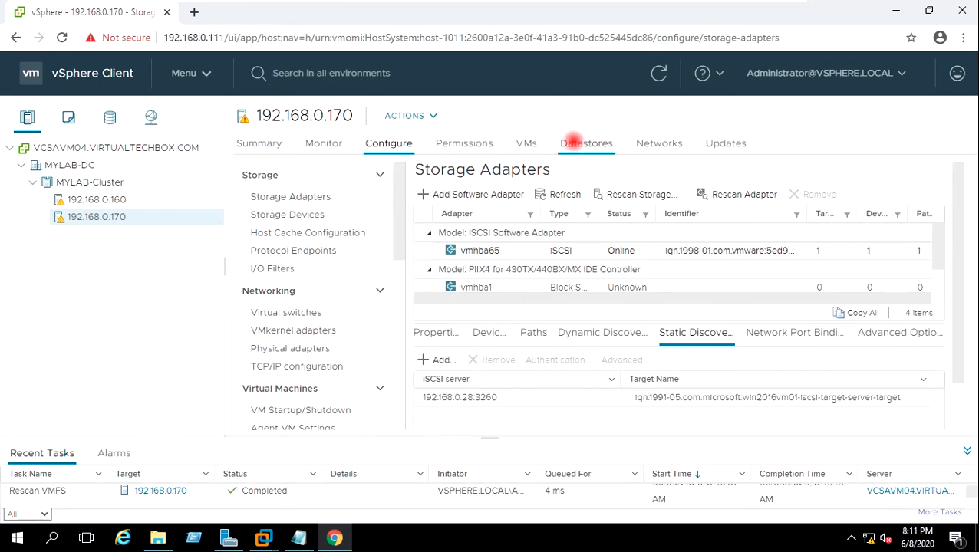
pyautogui.click(576, 140)
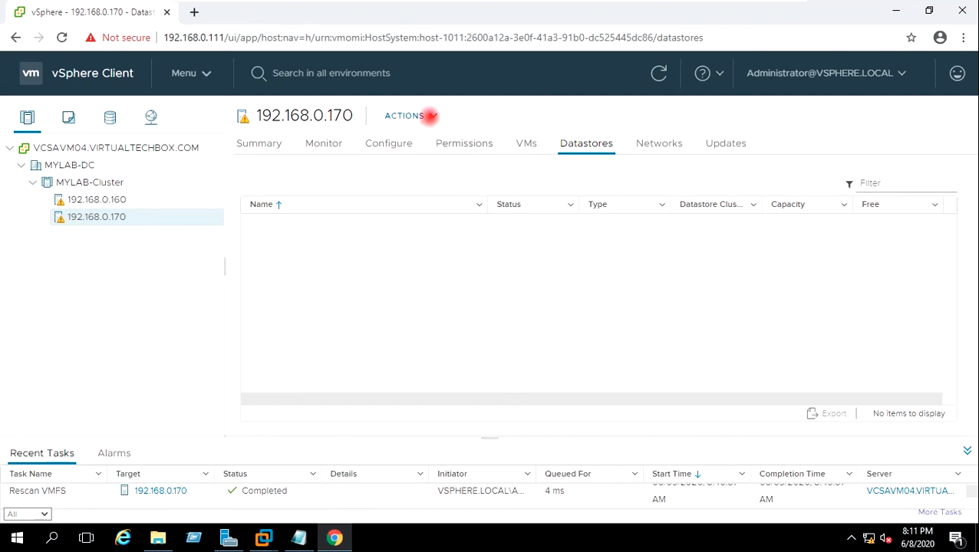
# Step: Rescan host 192.168.0.170's storage again from Actions, then reopen its Storage actions
pyautogui.click(430, 116)
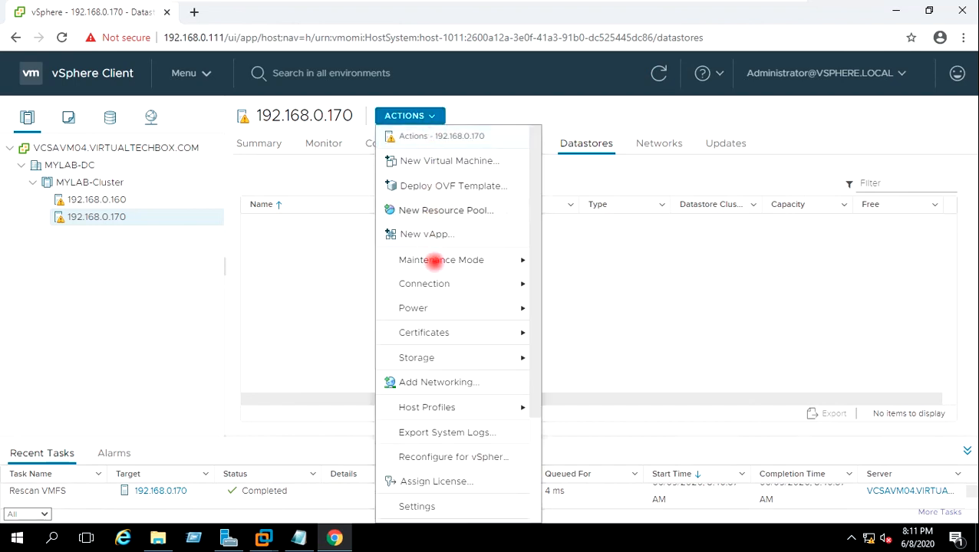
pyautogui.moveTo(471, 361)
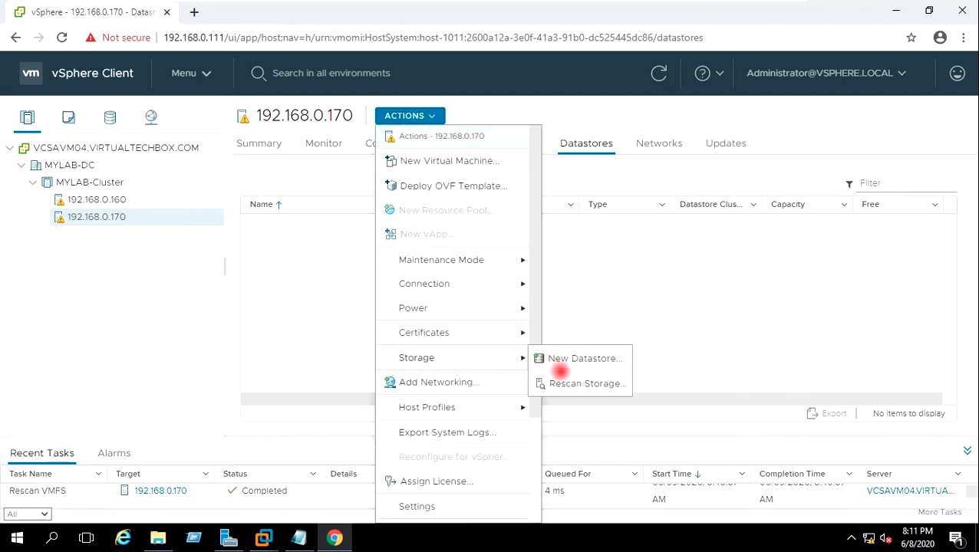
pyautogui.click(570, 383)
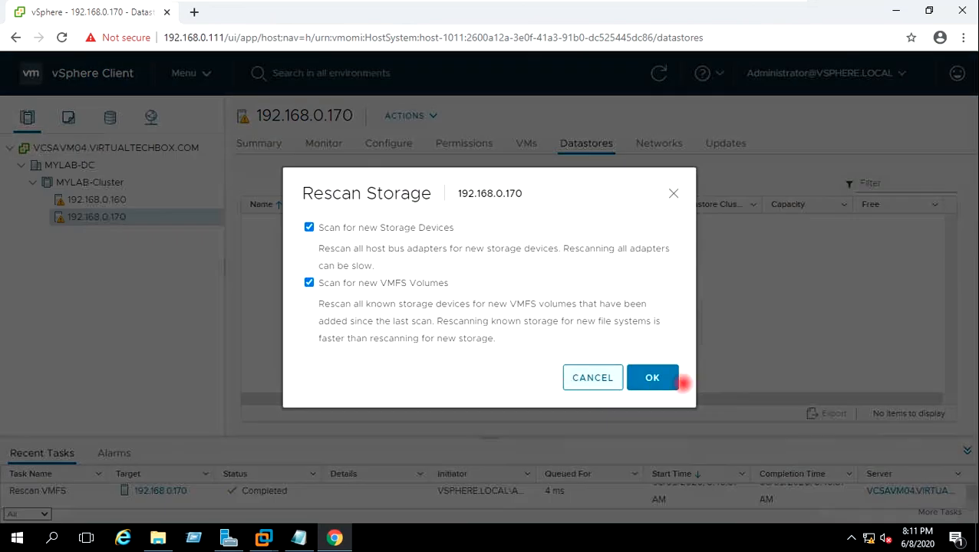
pyautogui.click(656, 377)
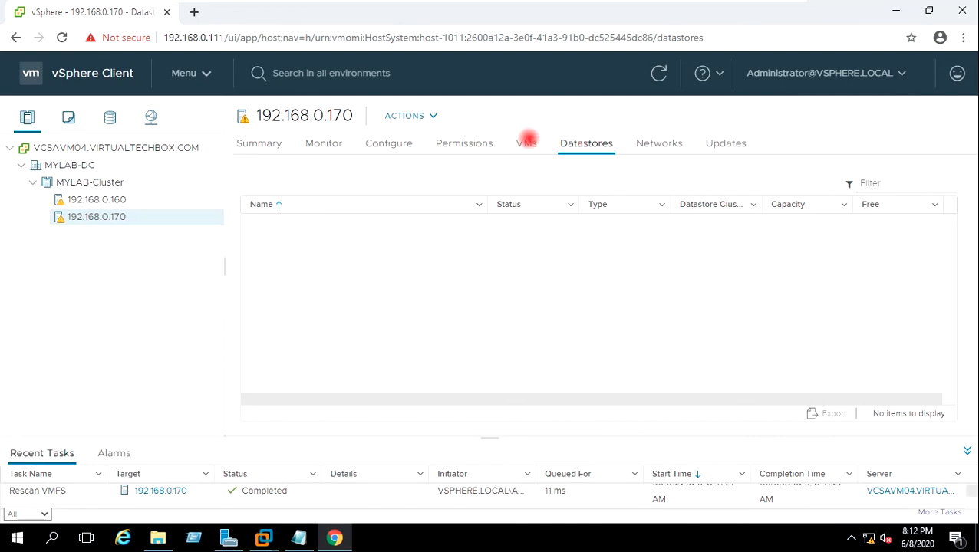
pyautogui.click(435, 115)
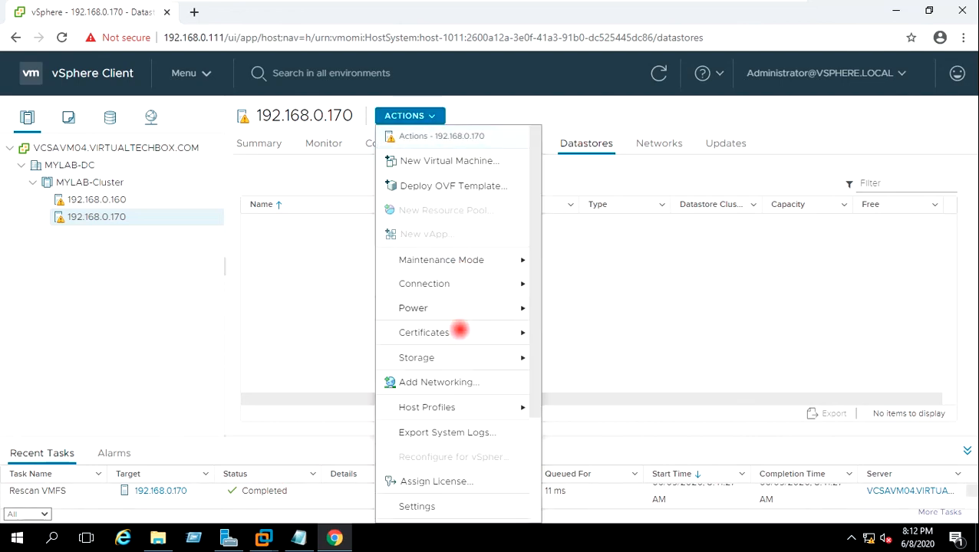
pyautogui.moveTo(475, 362)
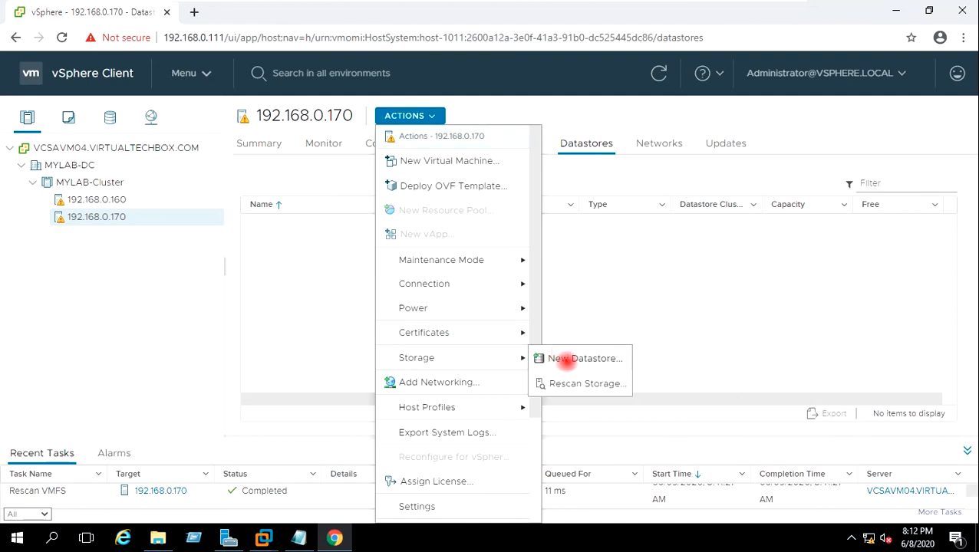
# Step: Create VMFS 6 datastore LUN01 on the 50 GB MSFT iSCSI disk with default partitioning
pyautogui.click(583, 358)
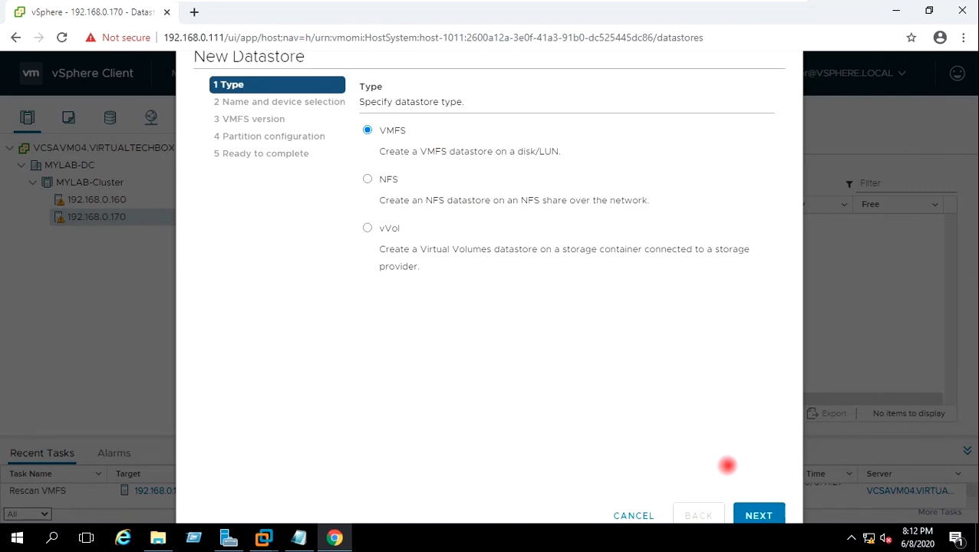
pyautogui.click(758, 512)
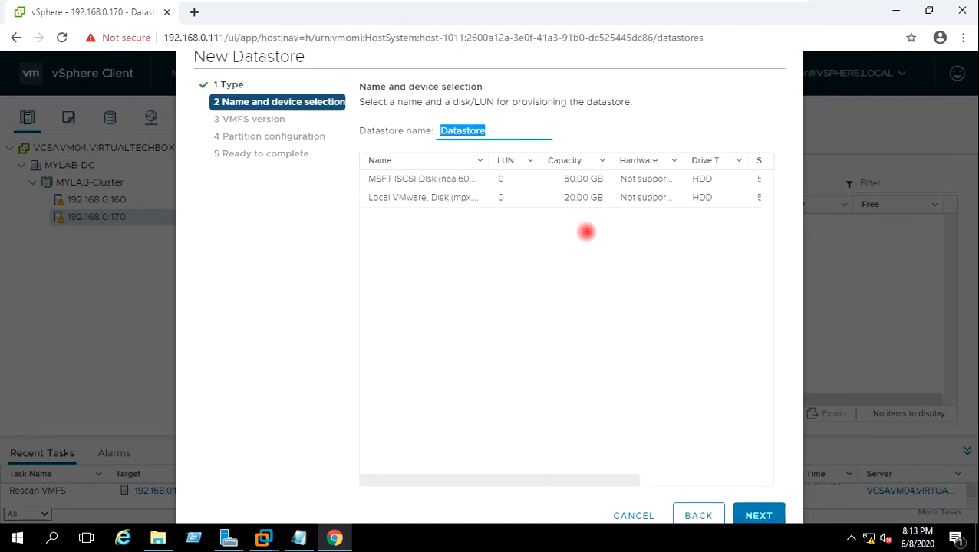
pyautogui.write('LUN01')
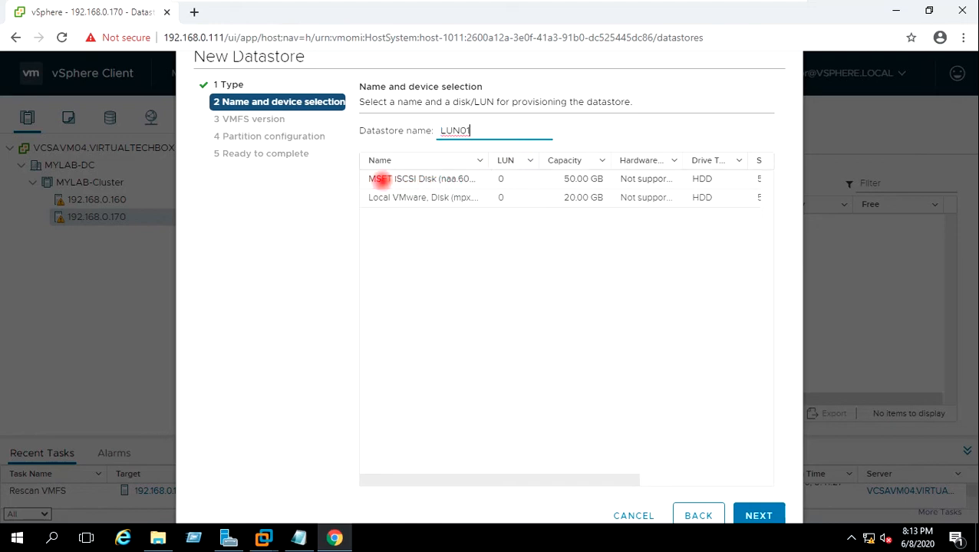
pyautogui.click(380, 179)
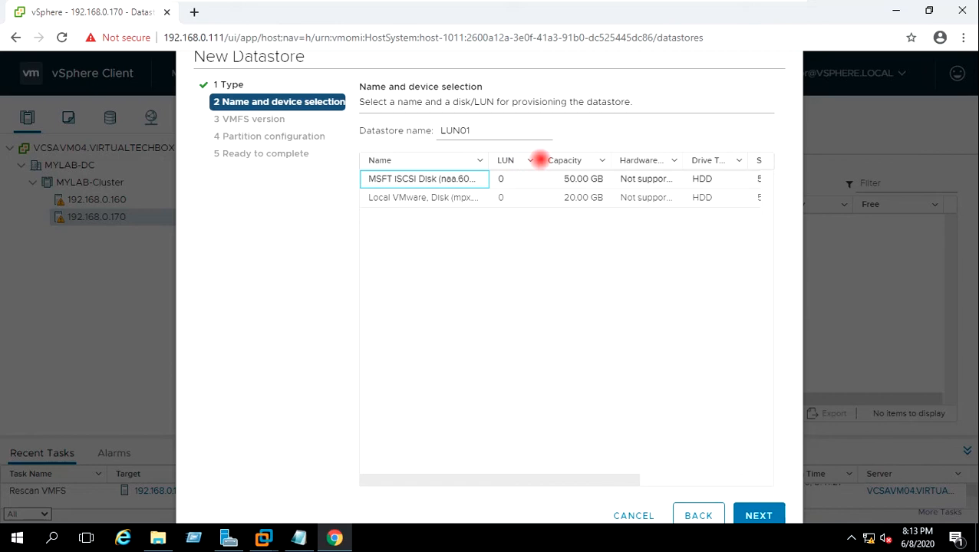
pyautogui.moveTo(543, 160); pyautogui.dragTo(549, 159)
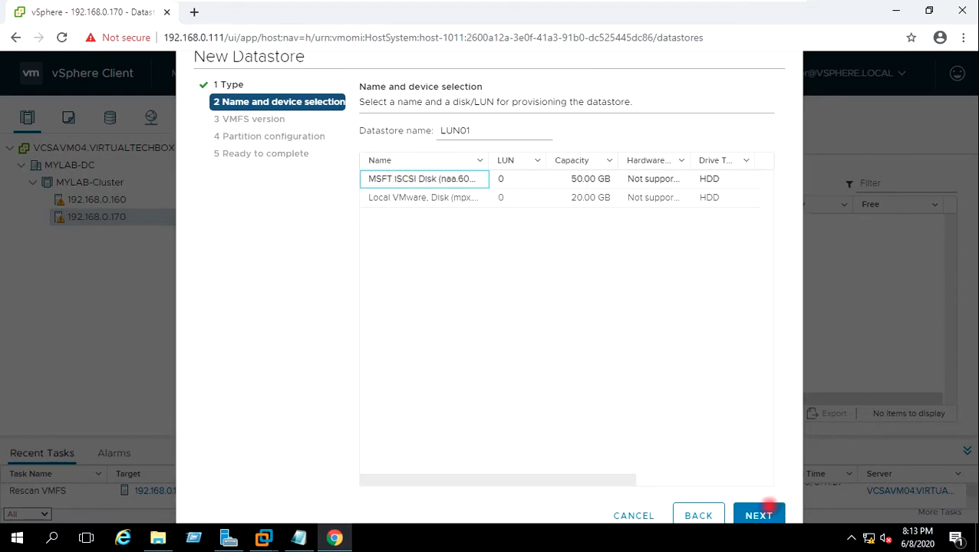
pyautogui.click(759, 515)
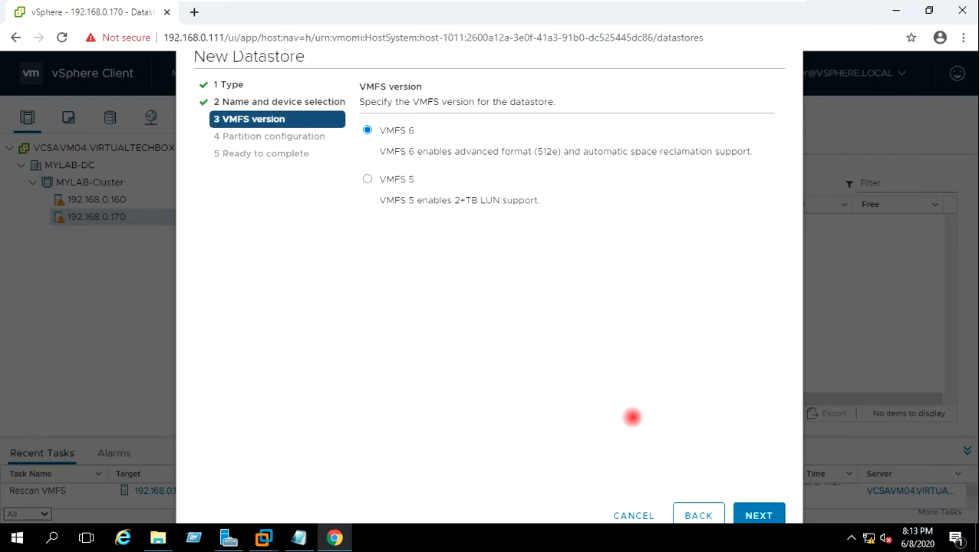
pyautogui.click(759, 513)
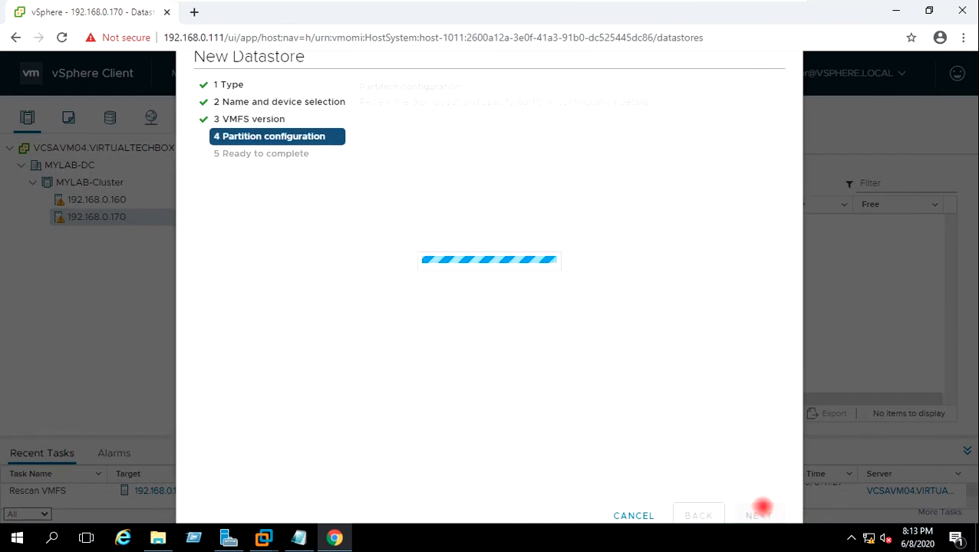
pyautogui.moveTo(633, 158); pyautogui.dragTo(652, 157)
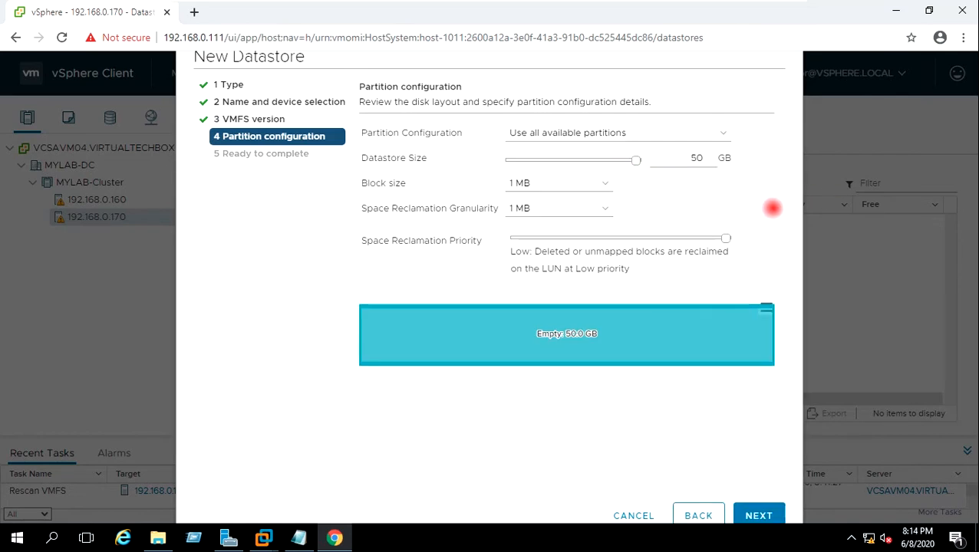
pyautogui.click(760, 514)
pyautogui.click(767, 508)
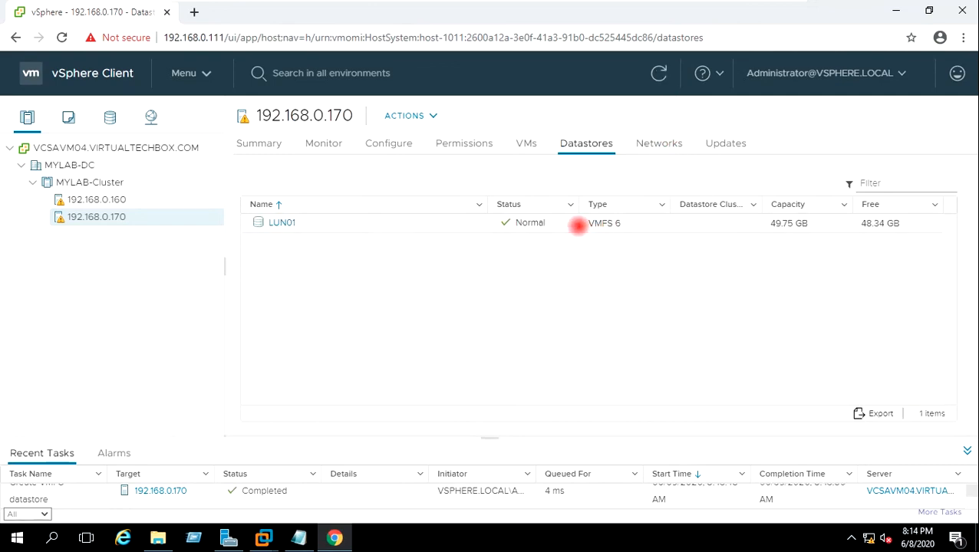
# Step: Switch to host 192.168.0.160 and view its empty datastore list
pyautogui.click(625, 224)
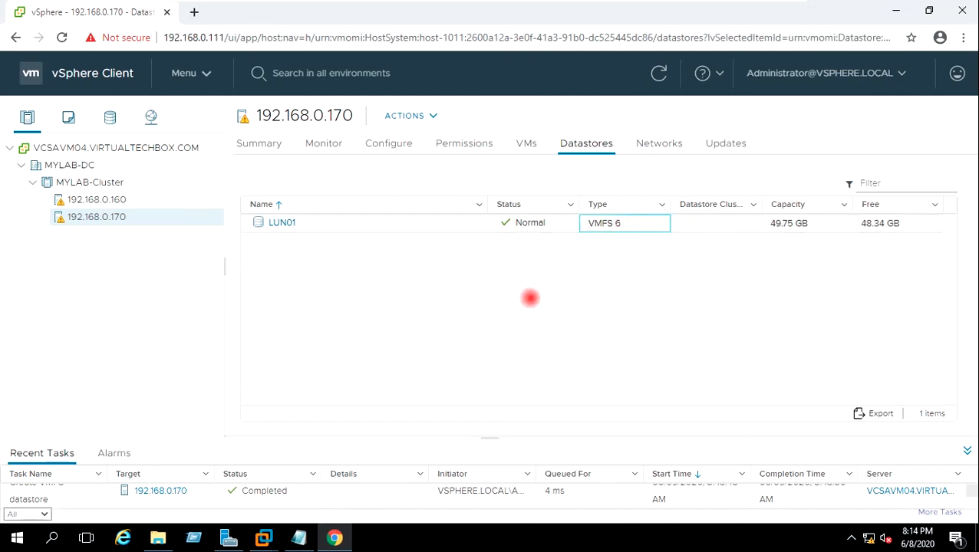
pyautogui.click(530, 297)
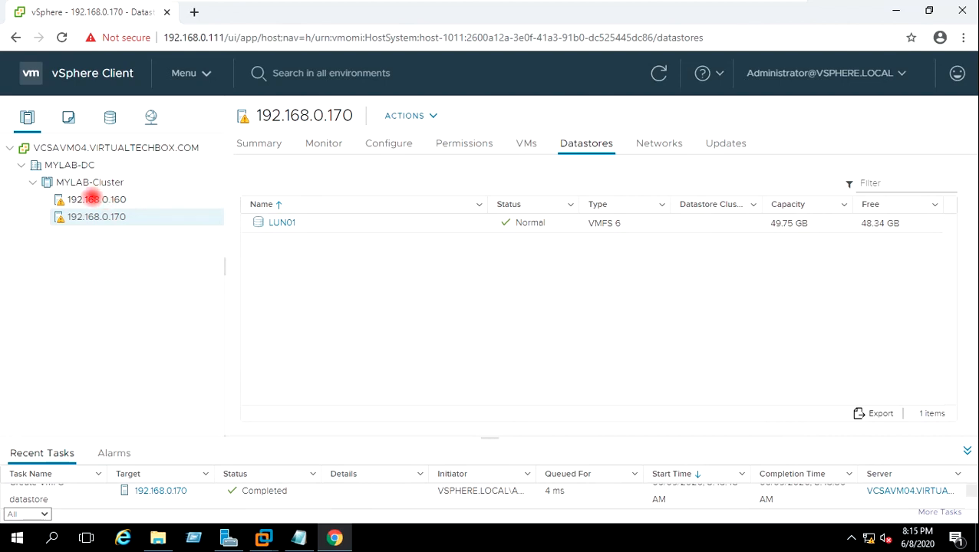
pyautogui.click(89, 198)
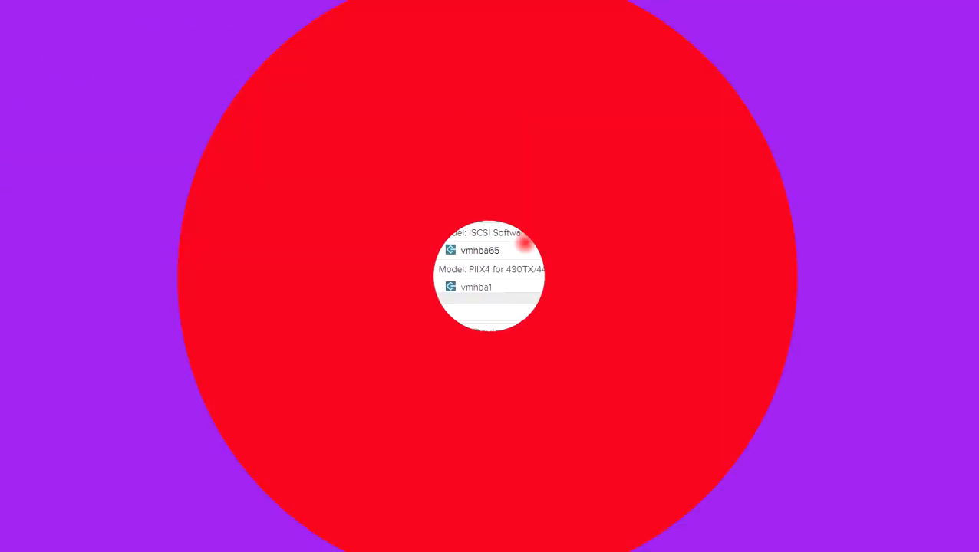
# Step: Add send target 192.168.0.28 port 3260 to vmhba65's dynamic discovery on host 192.168.0.160
pyautogui.click(510, 249)
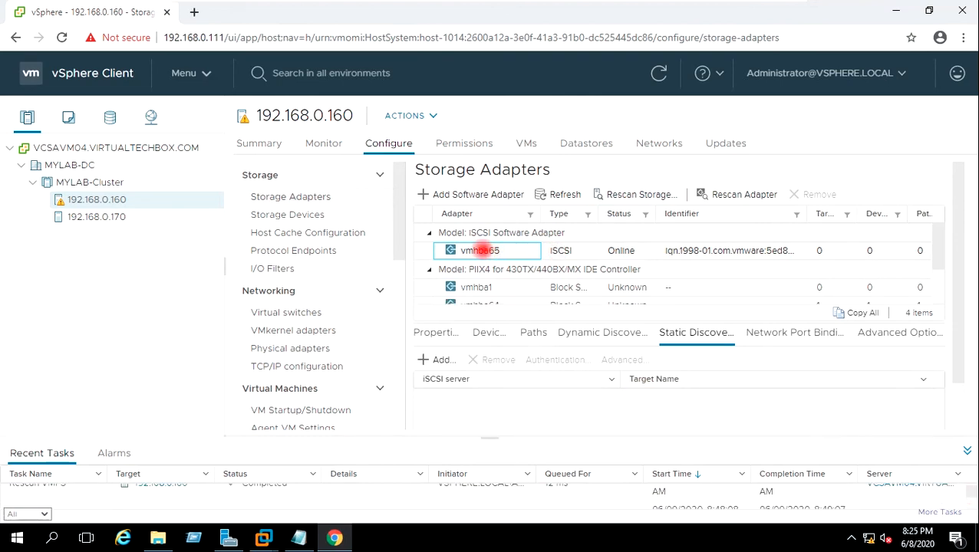
pyautogui.click(583, 332)
pyautogui.click(432, 360)
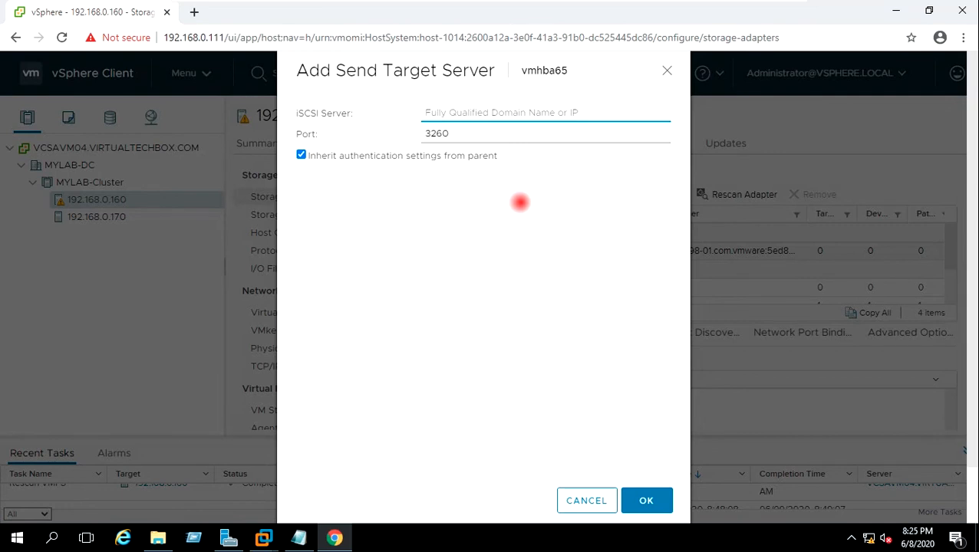
pyautogui.write('192')
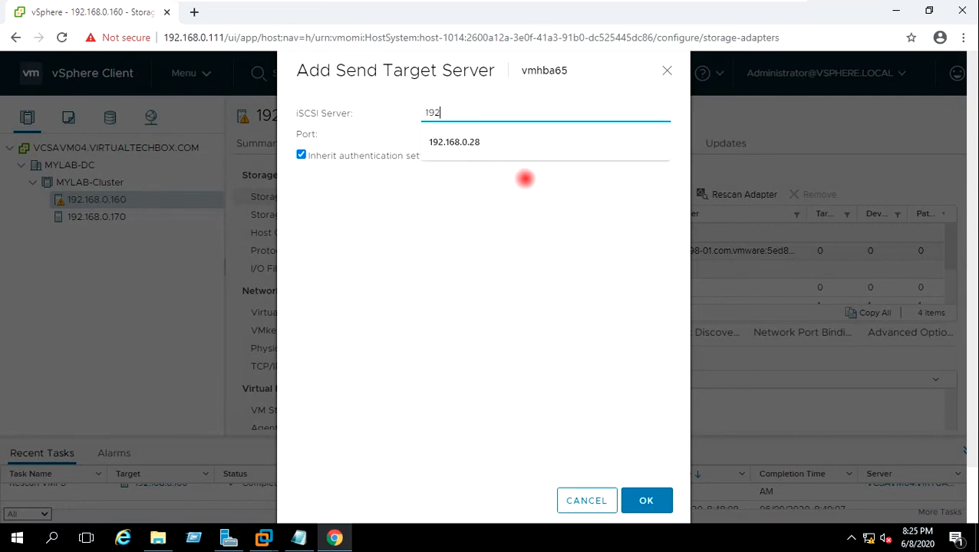
pyautogui.click(469, 143)
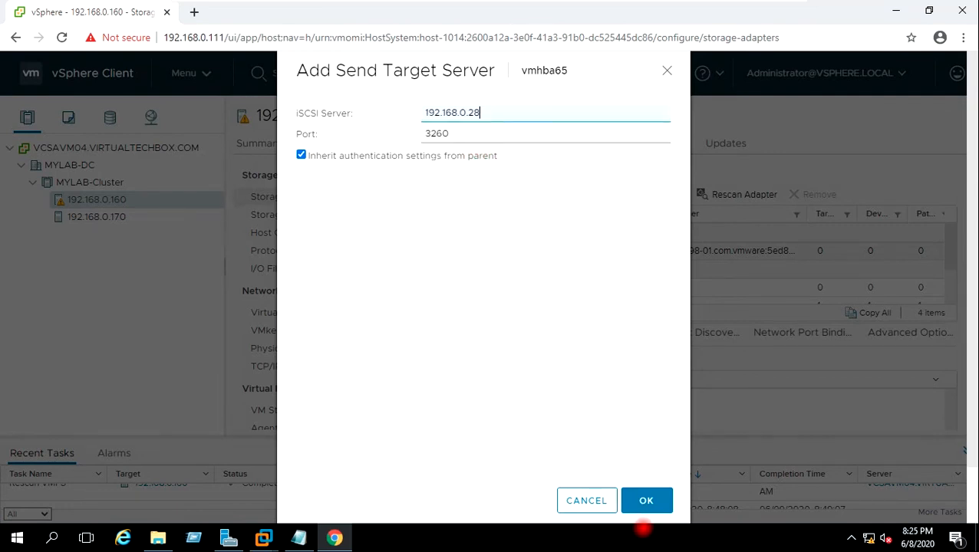
pyautogui.click(646, 500)
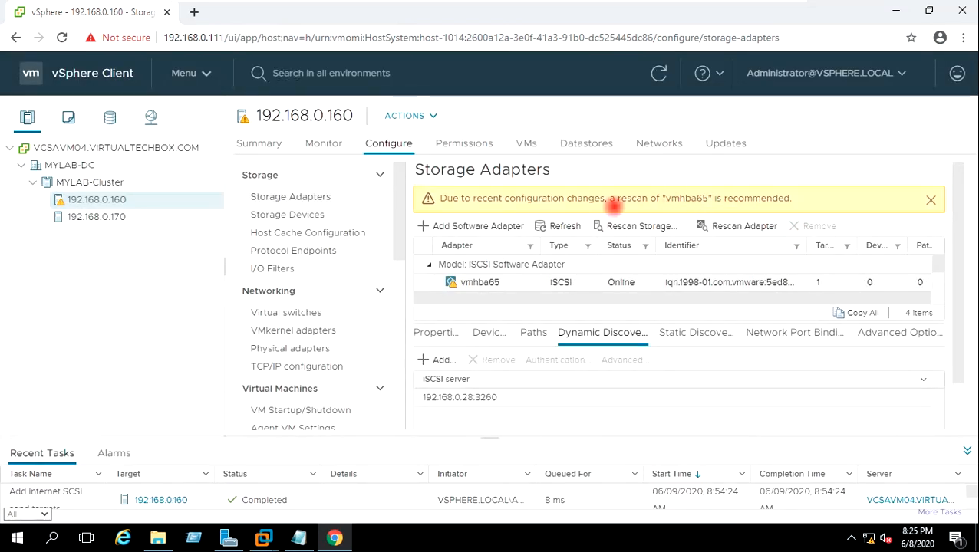
# Step: Dismiss the rescan warning and rescan host 192.168.0.160 for new devices and VMFS volumes
pyautogui.moveTo(504, 196); pyautogui.dragTo(816, 201)
pyautogui.click(814, 201)
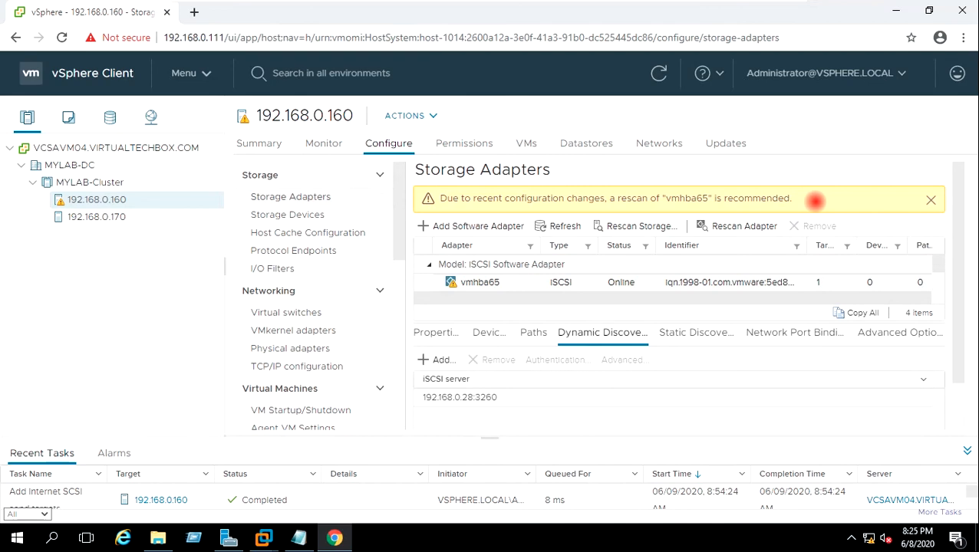
pyautogui.click(931, 200)
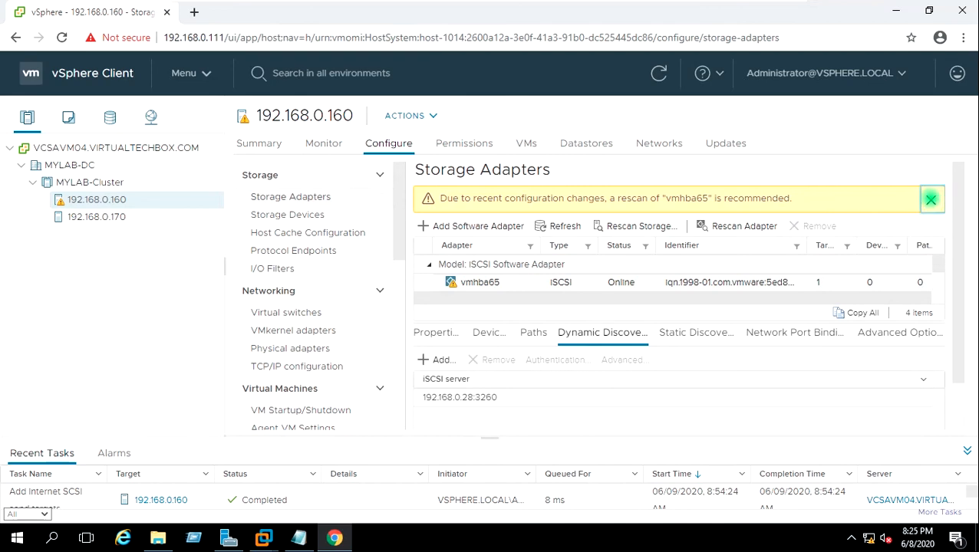
pyautogui.click(627, 194)
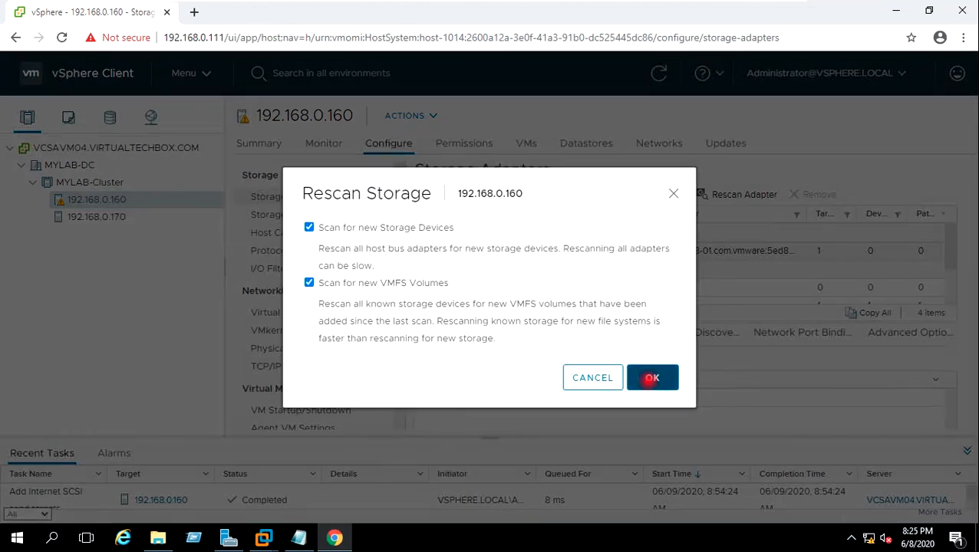
pyautogui.click(649, 377)
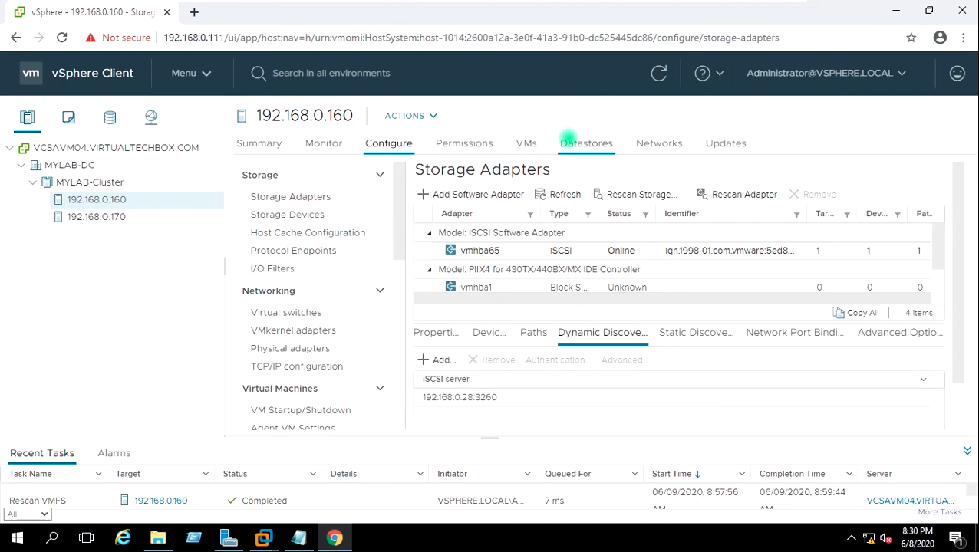
# Step: Confirm LUN01 (VMFS 6, 49.75 GB) is listed in host 192.168.0.160's datastores
pyautogui.click(568, 140)
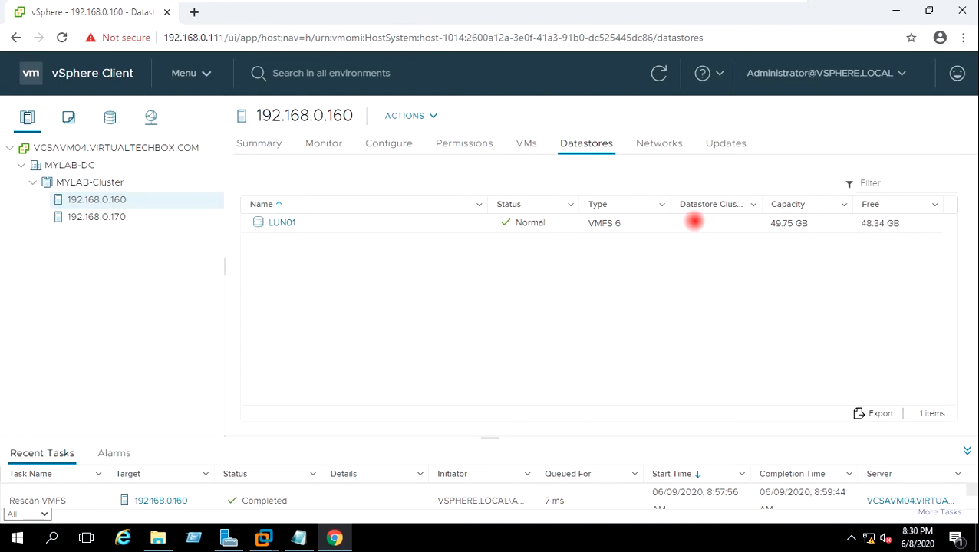
pyautogui.click(694, 221)
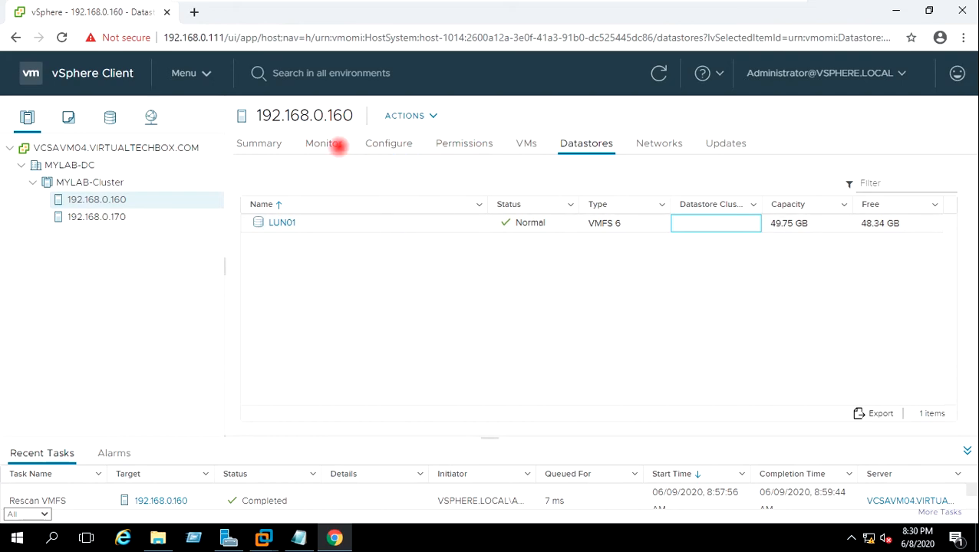
# Step: Review host 192.168.0.160's datastores and summary: LUN01 has 48.34 GB free of 49.75 GB
pyautogui.click(367, 140)
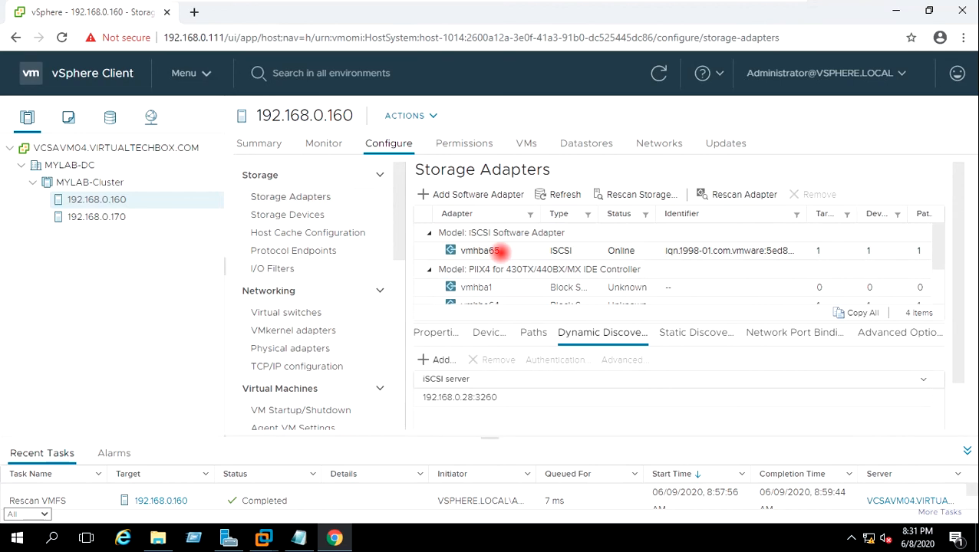
pyautogui.click(581, 141)
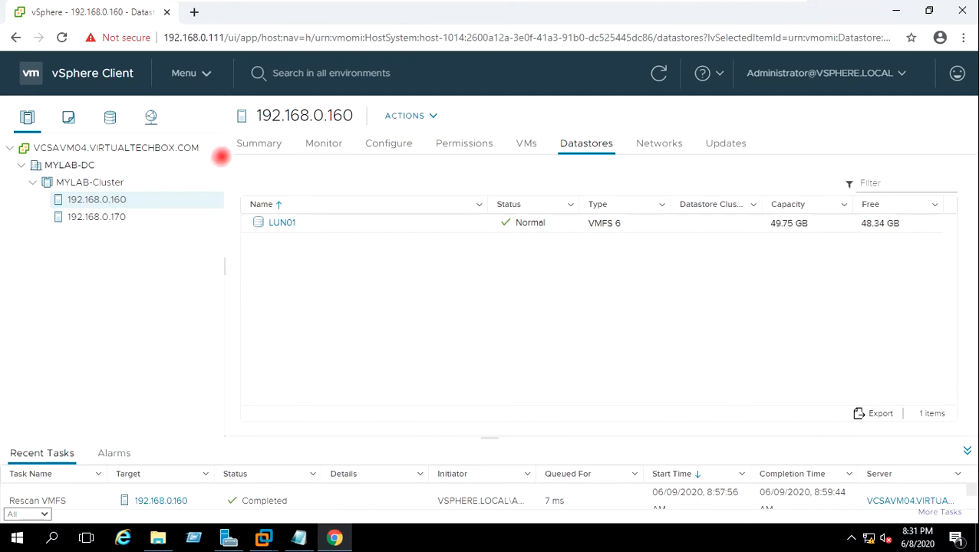
pyautogui.click(257, 143)
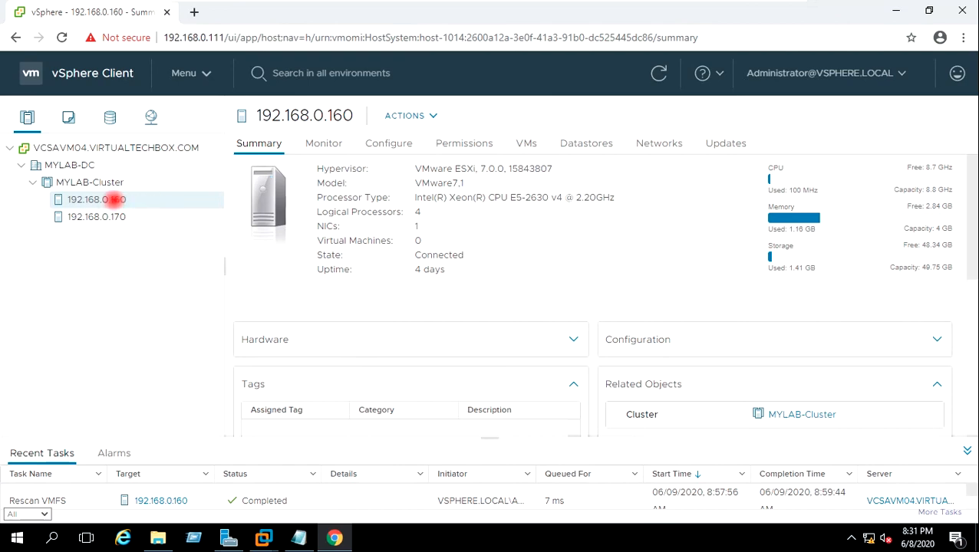
# Step: Start the New Virtual Machine wizard on host 192.168.0.160 with 'Create a new virtual machine'
pyautogui.rightClick(114, 199)
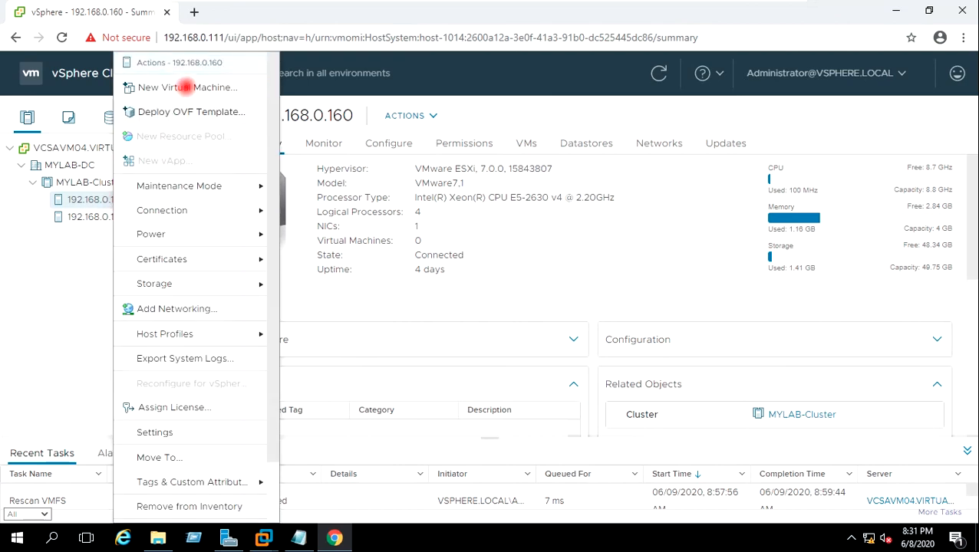
pyautogui.click(187, 86)
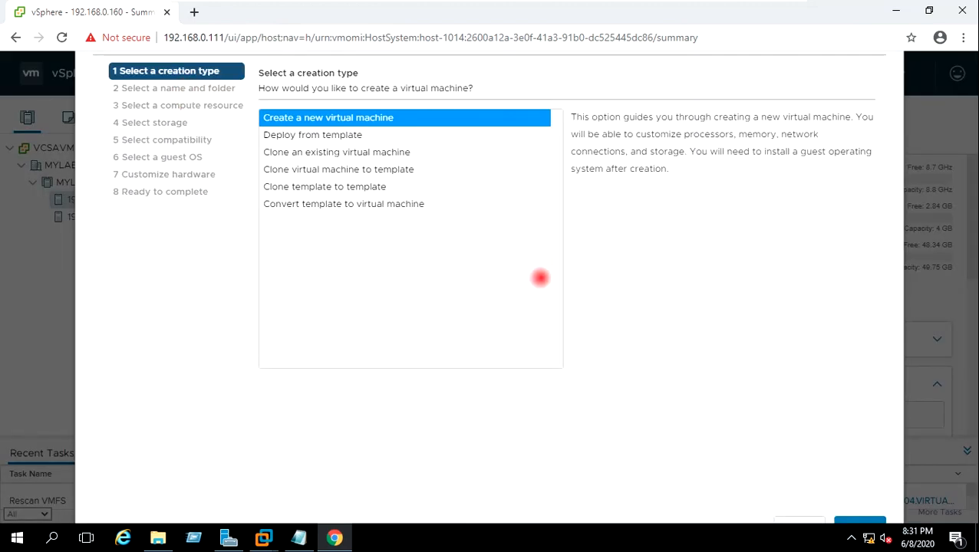
pyautogui.moveTo(575, 73); pyautogui.dragTo(566, 36)
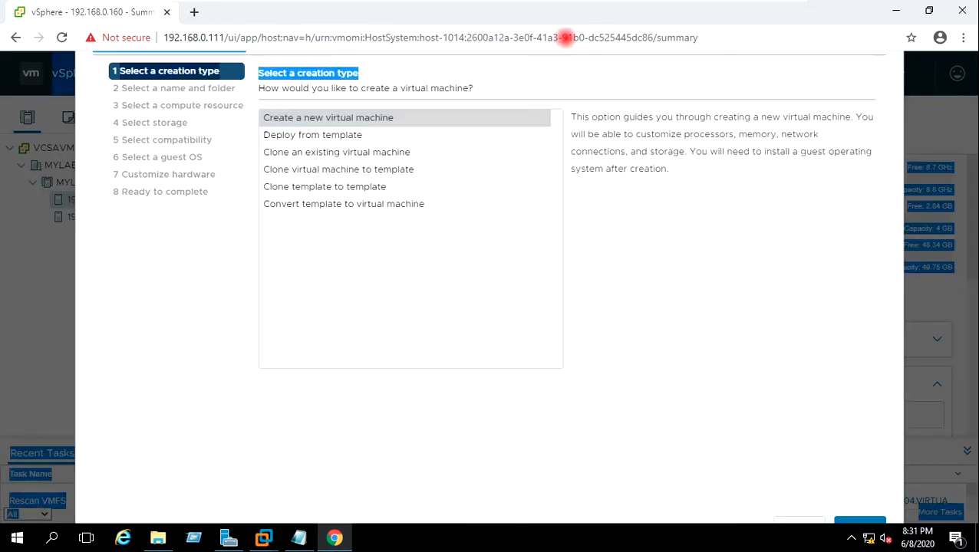
pyautogui.click(559, 65)
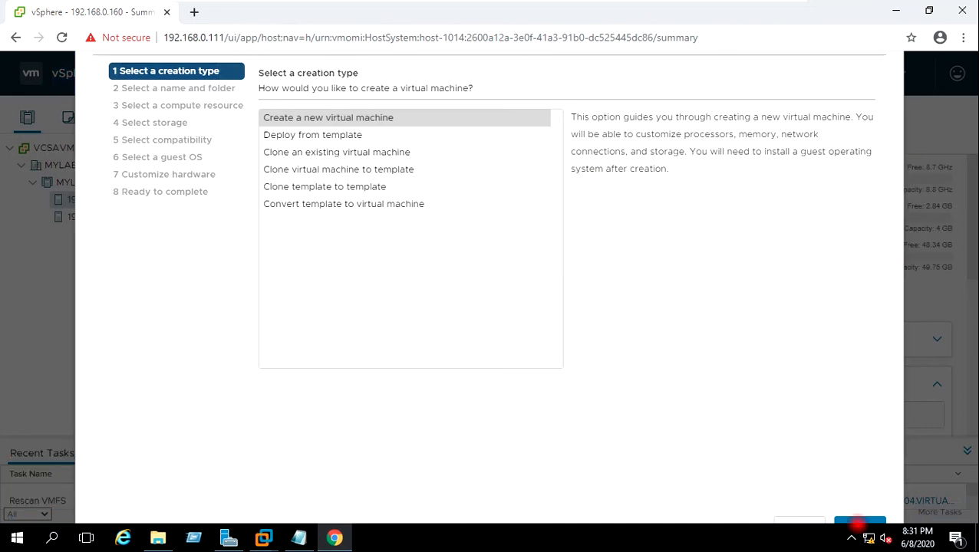
pyautogui.click(856, 524)
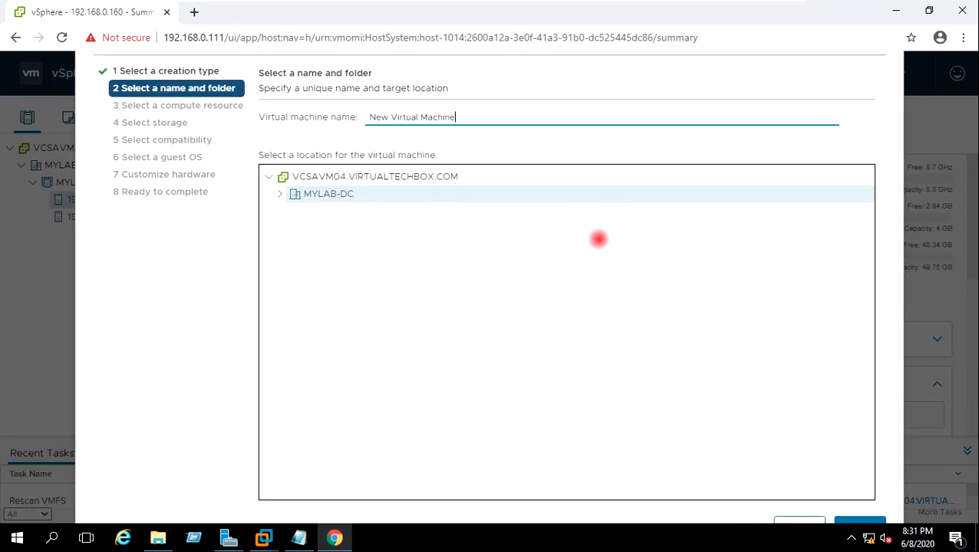
# Step: Name the VM WIN-10 in MYLAB-DC and place it on host 192.168.0.160
pyautogui.moveTo(466, 114); pyautogui.dragTo(376, 120)
pyautogui.write('WIN-10')
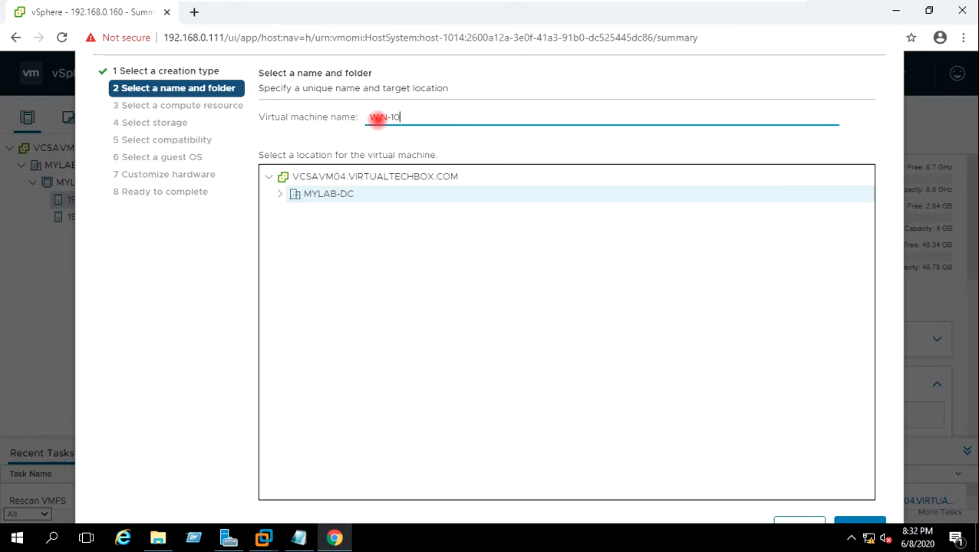
pyautogui.click(279, 194)
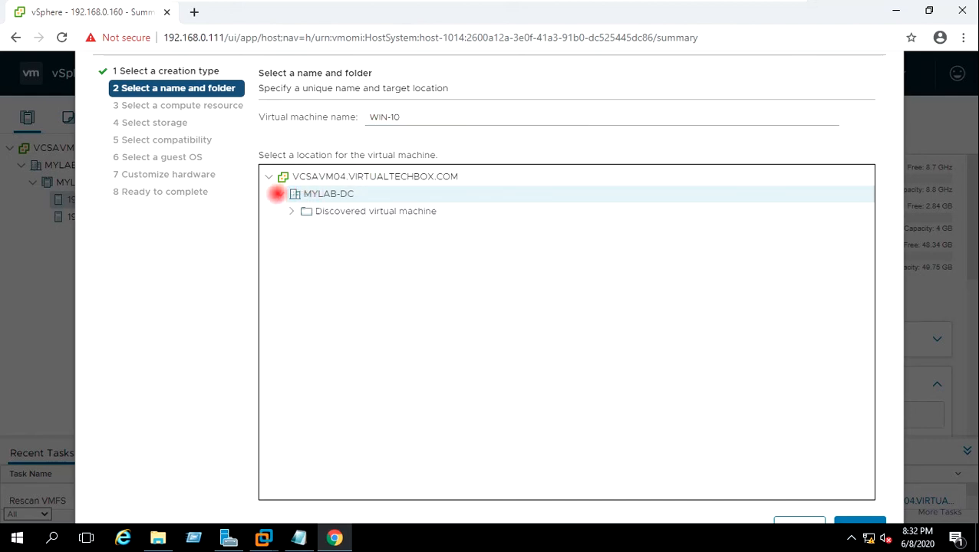
pyautogui.click(291, 211)
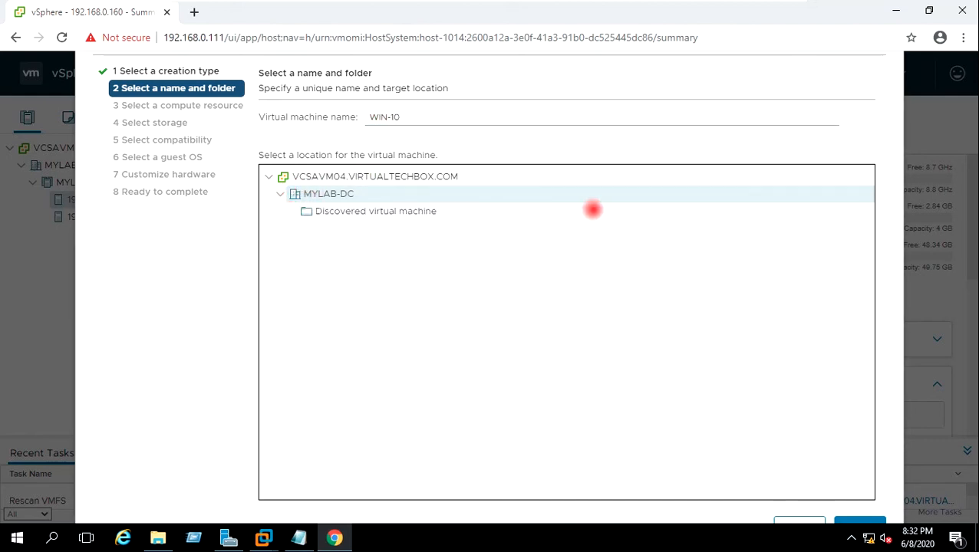
pyautogui.click(854, 524)
pyautogui.click(349, 154)
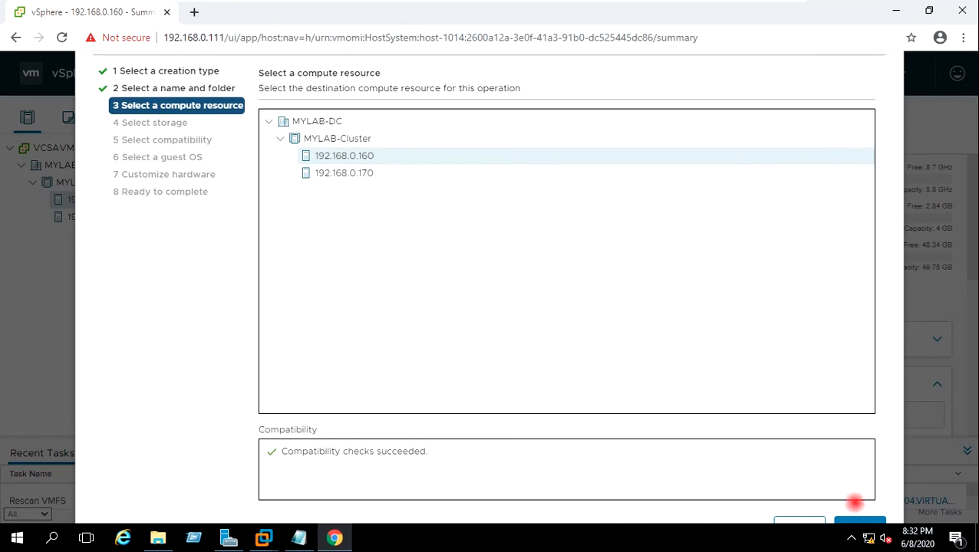
# Step: Store the VM on datastore LUN01 and keep ESXi 7.0 and later compatibility
pyautogui.click(857, 524)
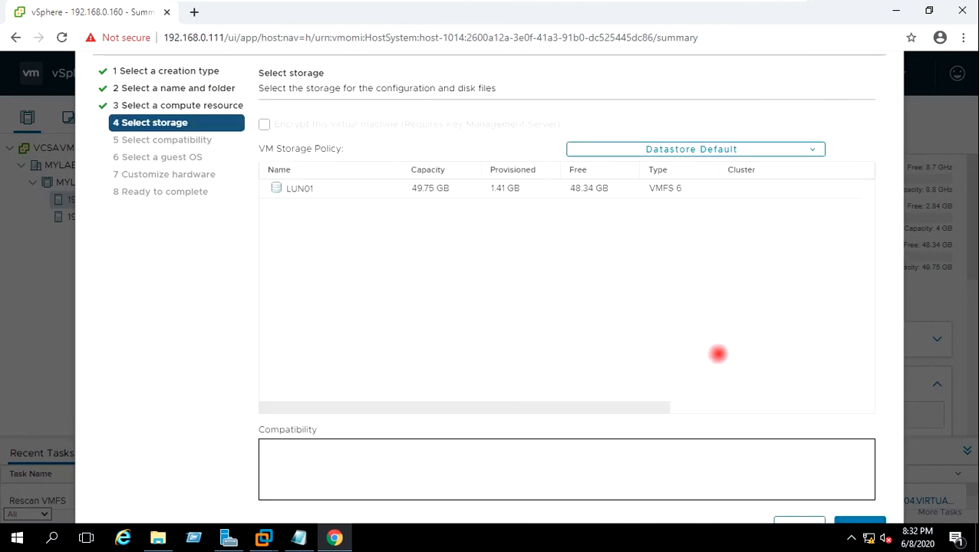
pyautogui.click(386, 188)
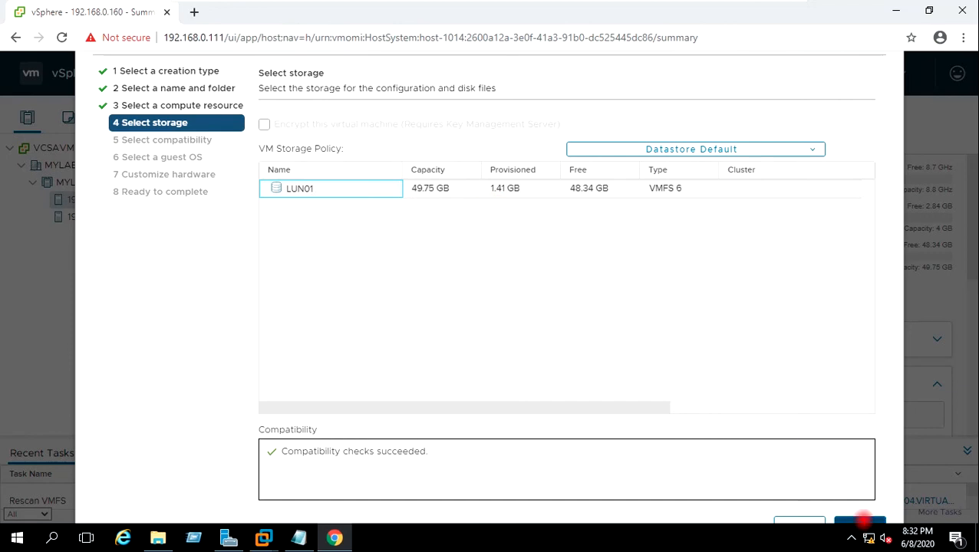
pyautogui.click(861, 524)
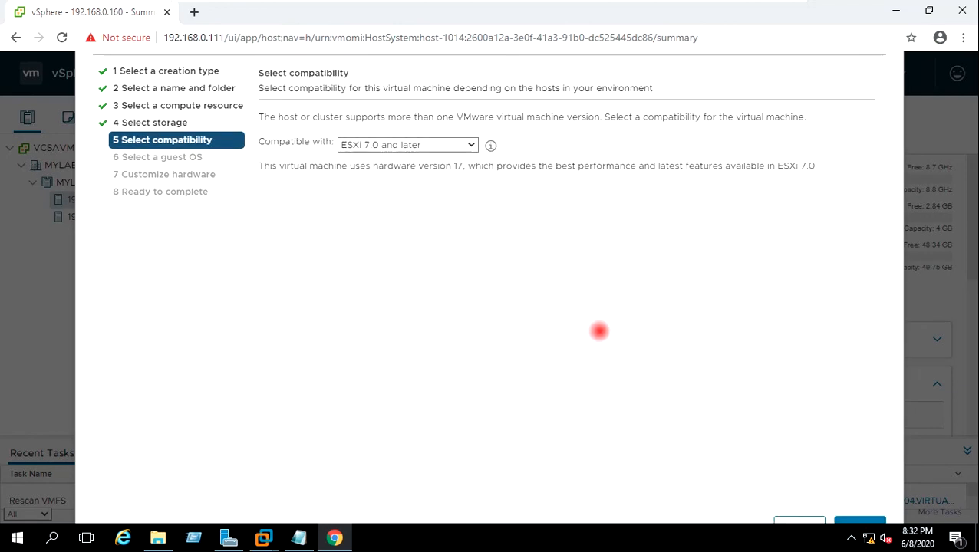
pyautogui.click(850, 522)
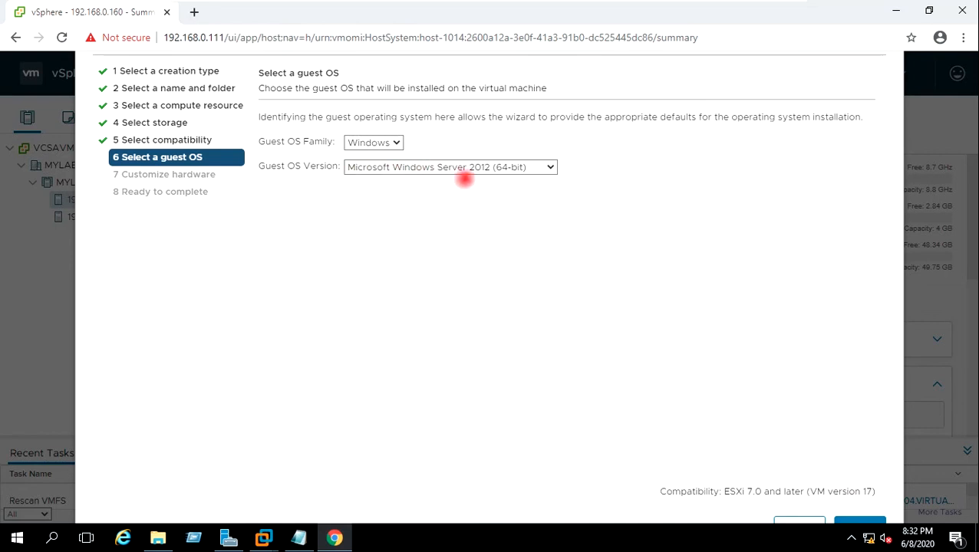
# Step: Set the guest OS version to Microsoft Windows 10 (64-bit)
pyautogui.click(494, 168)
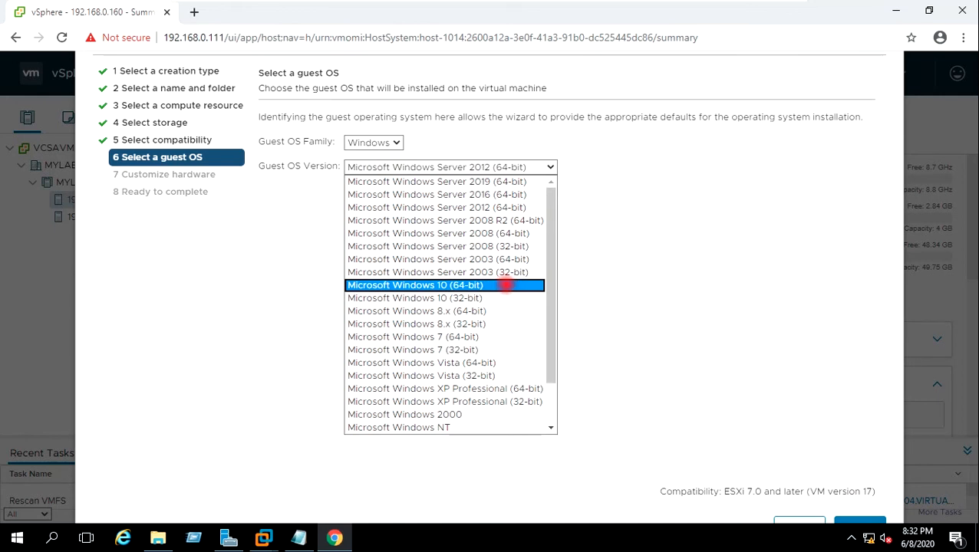
pyautogui.click(507, 285)
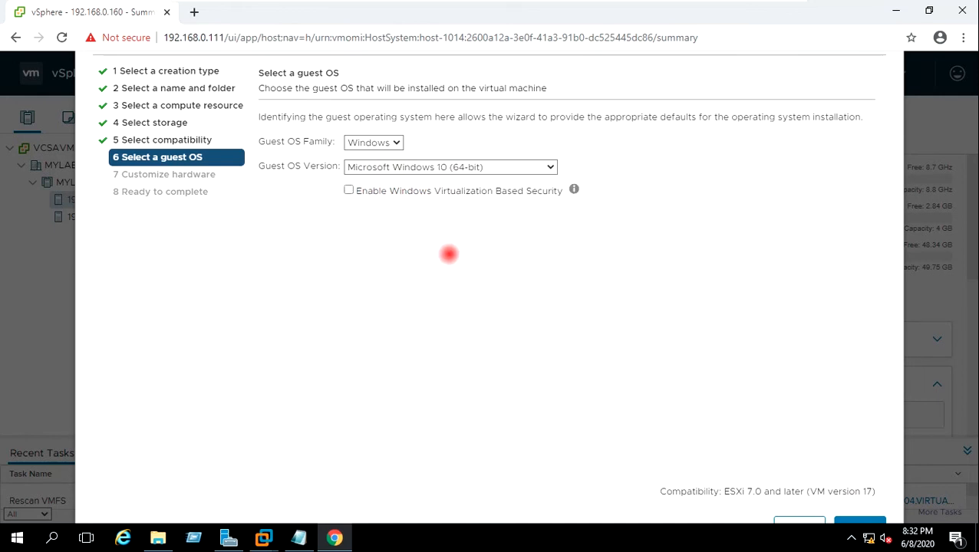
pyautogui.click(853, 520)
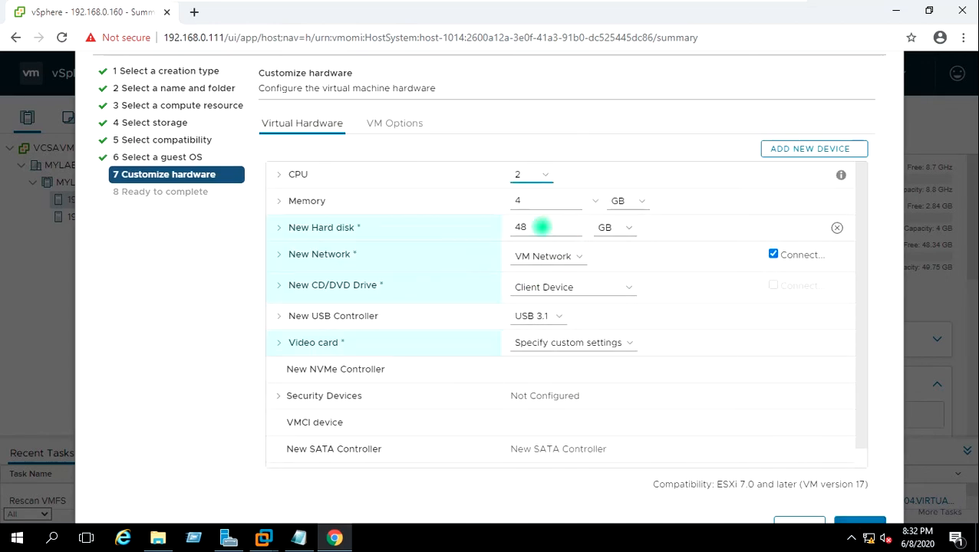
# Step: Resize the new hard disk to 10 GB with Thin Provision
pyautogui.moveTo(542, 226); pyautogui.dragTo(507, 227)
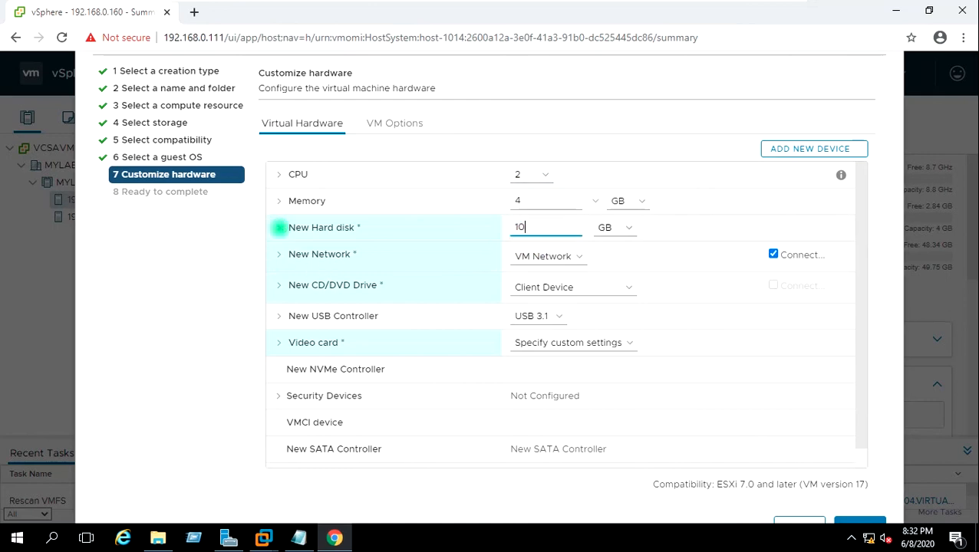
pyautogui.click(279, 227)
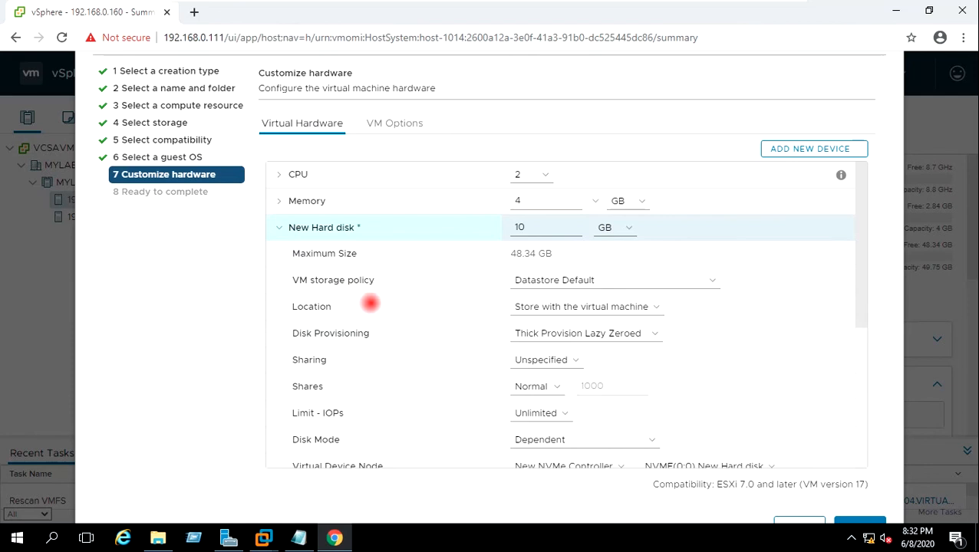
pyautogui.click(653, 333)
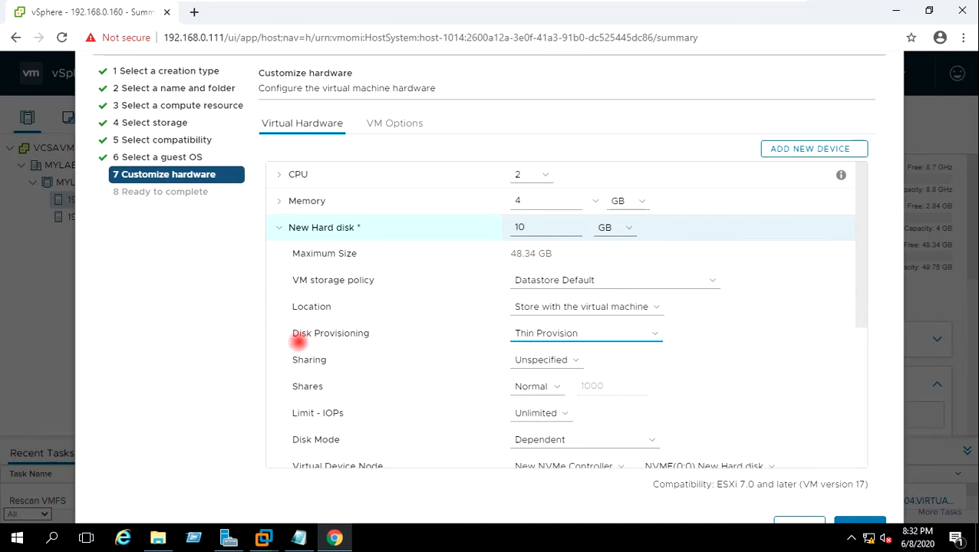
pyautogui.scroll(-3, 836, 279)
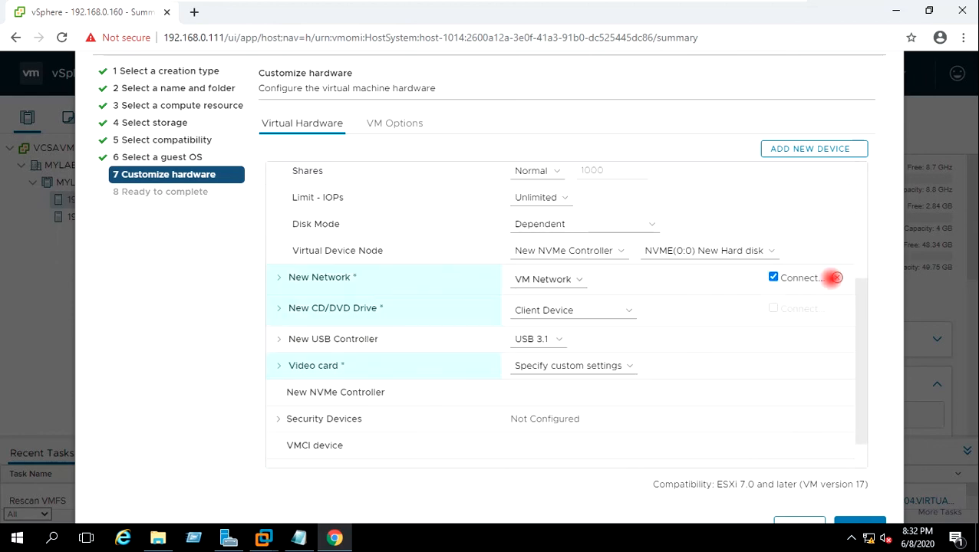
pyautogui.scroll(-1, 832, 279)
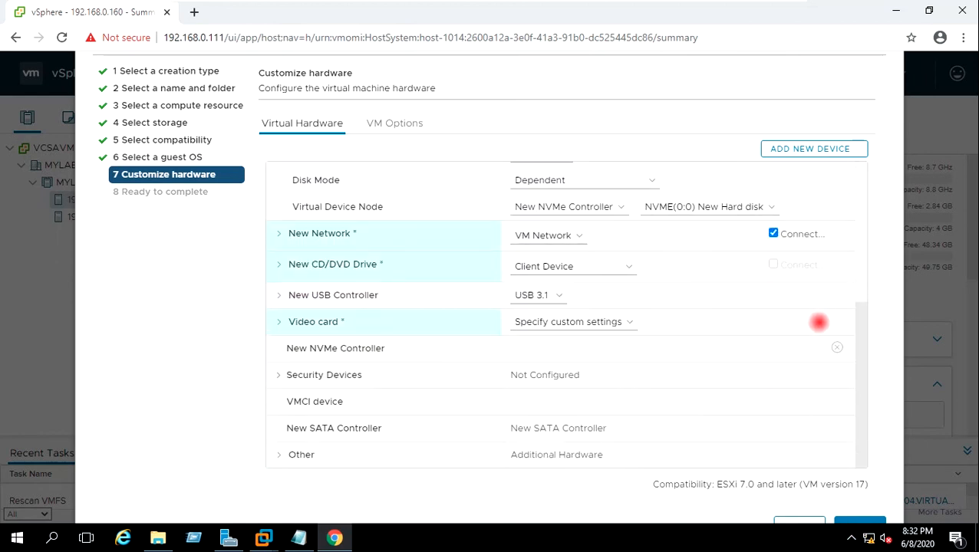
pyautogui.scroll(4, 814, 316)
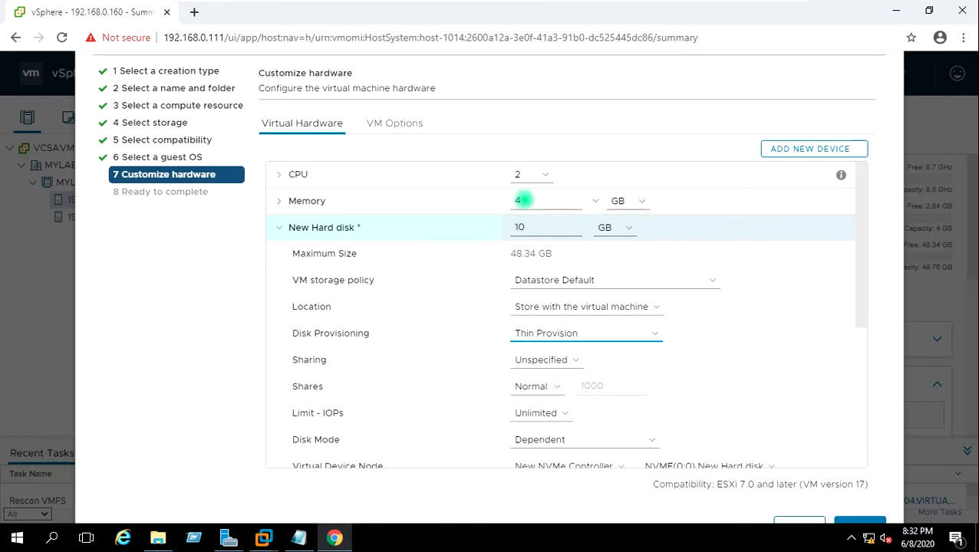
# Step: Reduce the VM's memory from 4 GB to 2 GB and proceed to the review
pyautogui.moveTo(524, 200); pyautogui.dragTo(508, 200)
pyautogui.write('2')
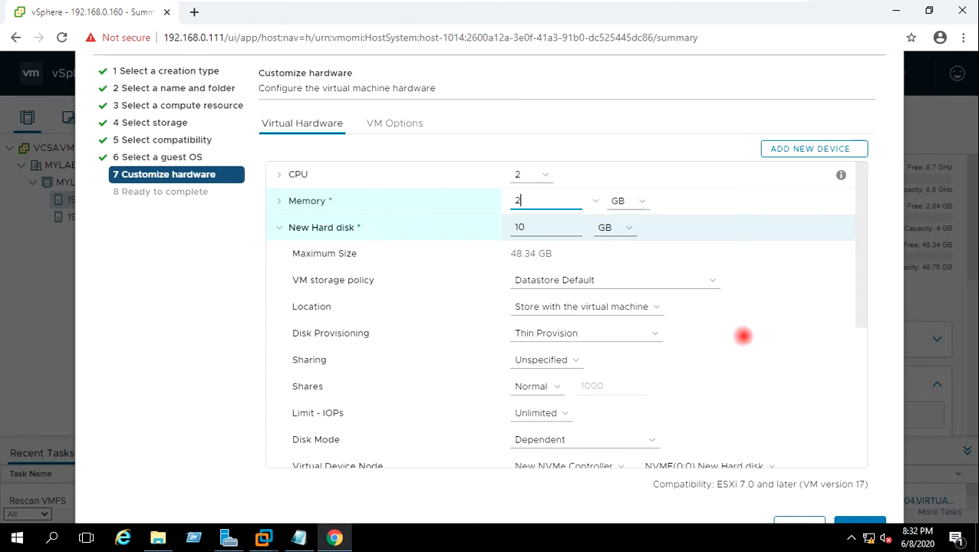
pyautogui.scroll(-5, 801, 321)
pyautogui.click(859, 492)
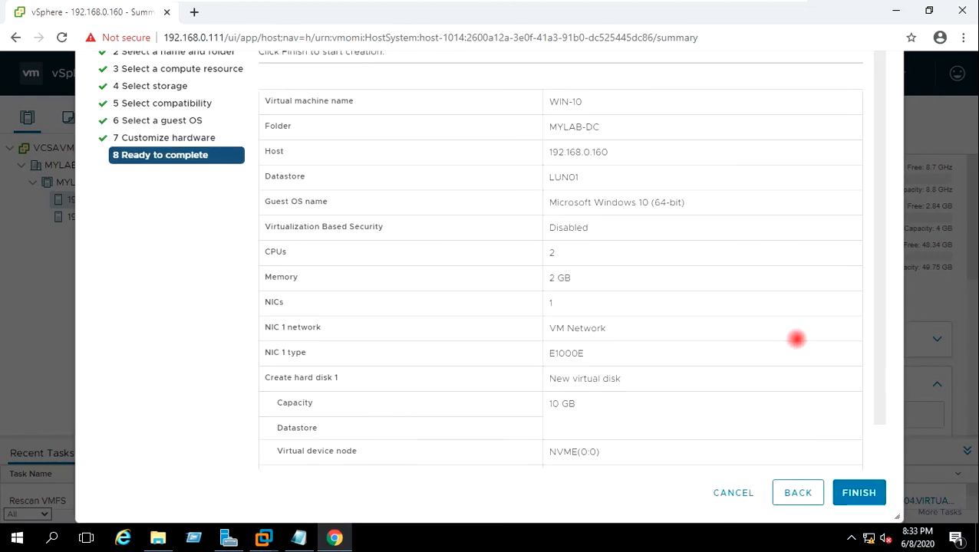
# Step: Finish the wizard to create WIN-10 with 2 CPUs, 2 GB memory and a 10 GB disk
pyautogui.scroll(-2, 780, 324)
pyautogui.click(859, 492)
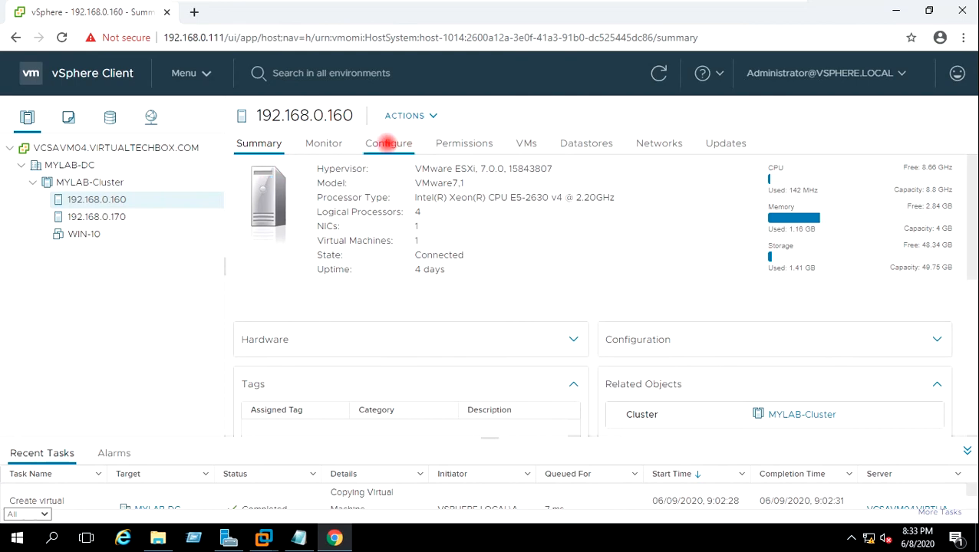
# Step: Enable vMotion alongside Management on vmk0 of host 192.168.0.160 and confirm the warning
pyautogui.click(388, 144)
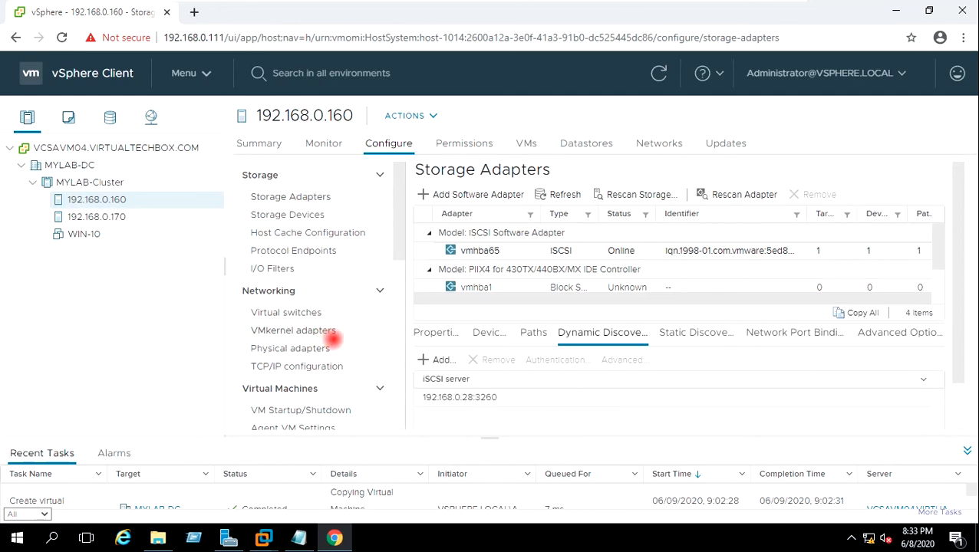
pyautogui.click(294, 330)
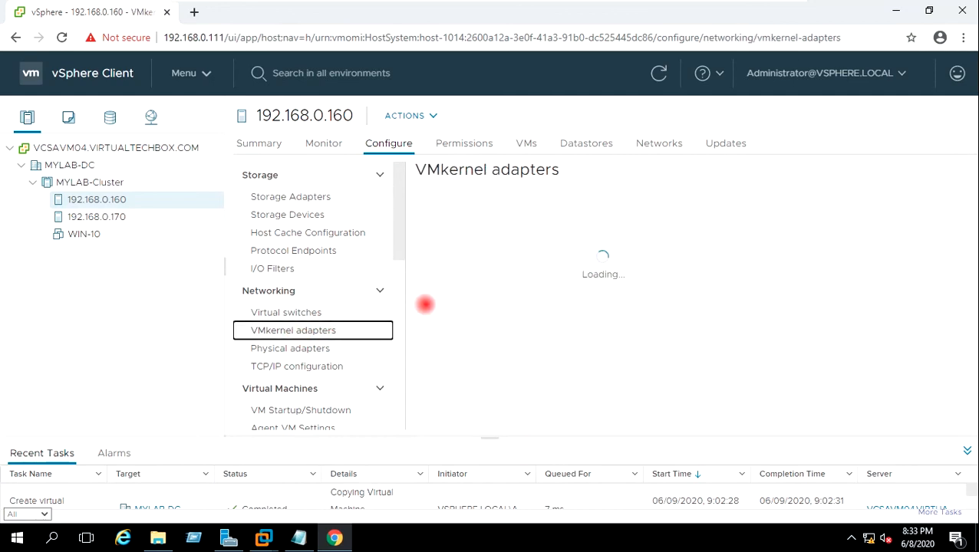
pyautogui.click(574, 236)
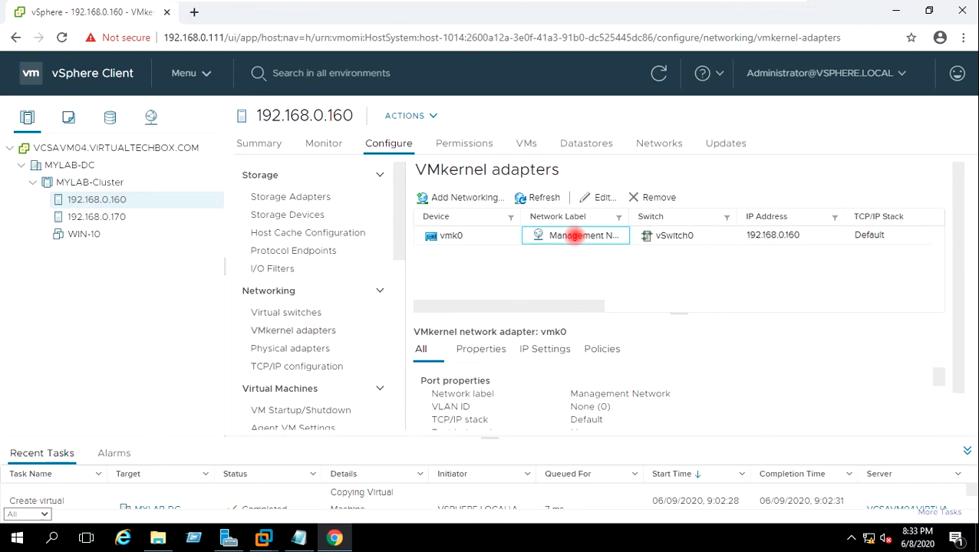
pyautogui.click(596, 198)
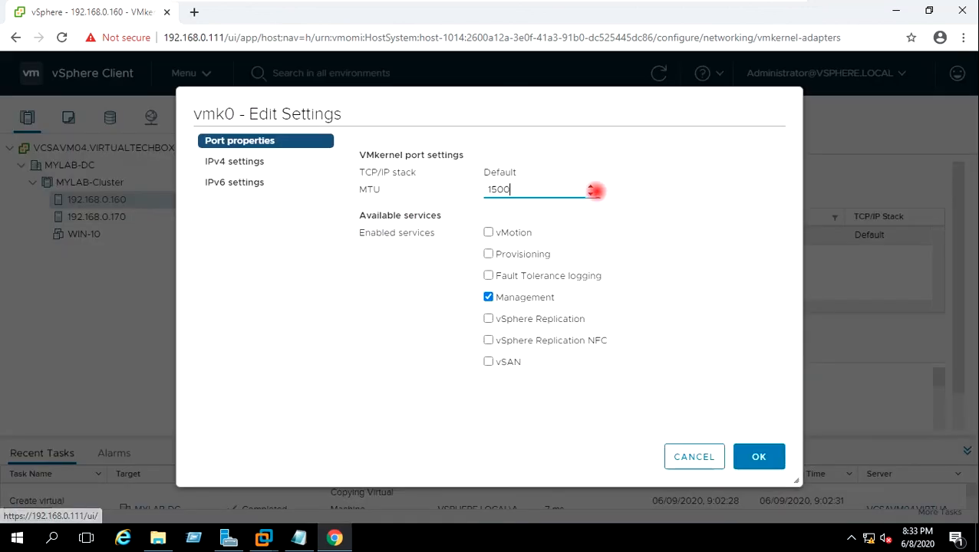
pyautogui.click(488, 231)
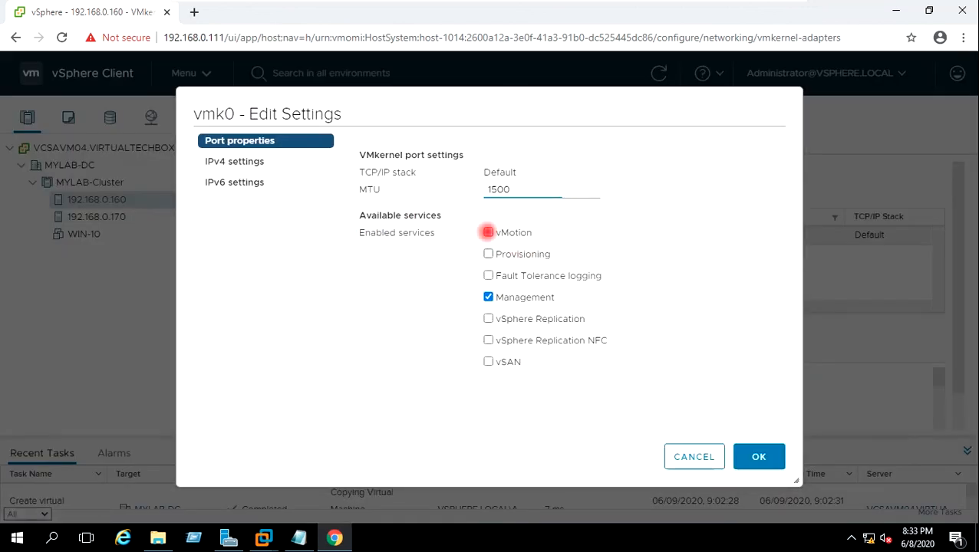
pyautogui.click(758, 456)
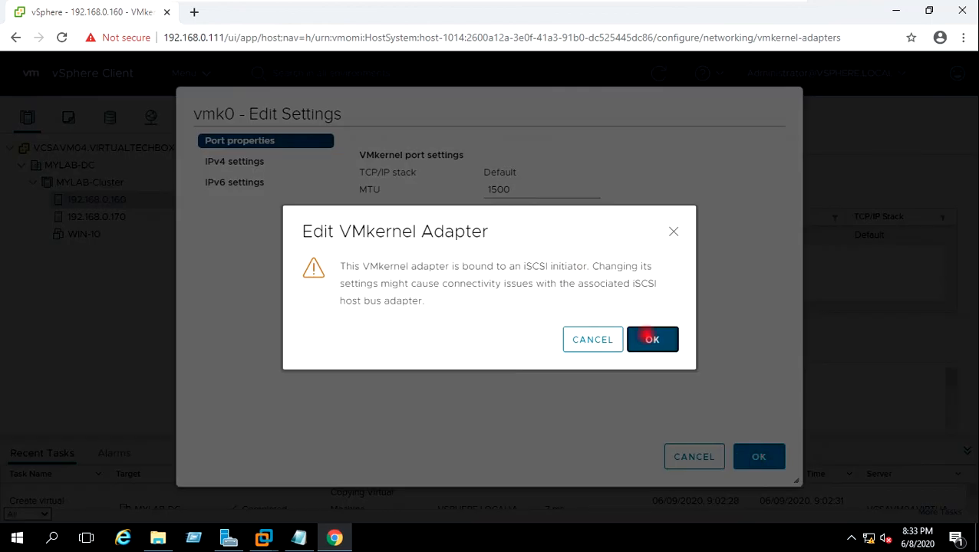
pyautogui.click(649, 336)
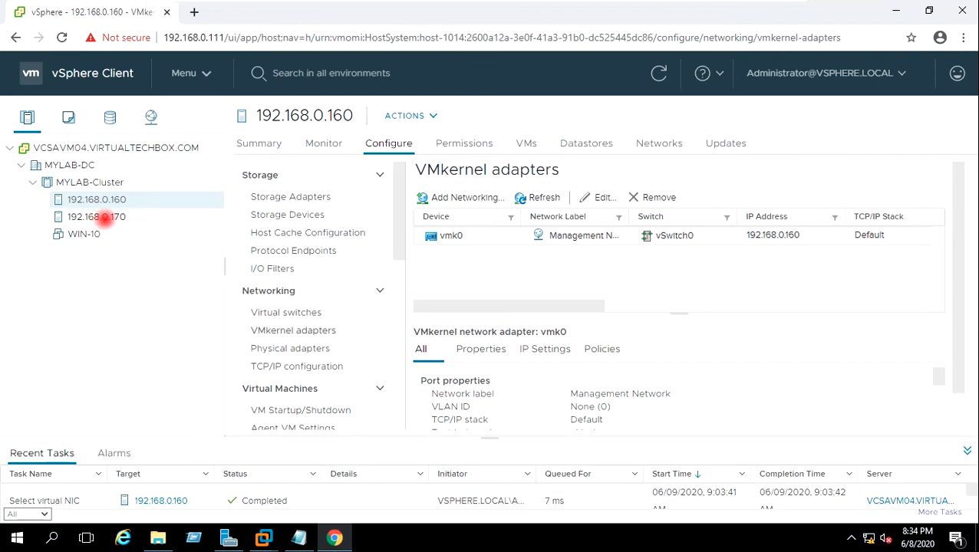
# Step: Enable vMotion on vmk0 of host 192.168.0.170, then view WIN-10's summary
pyautogui.click(98, 217)
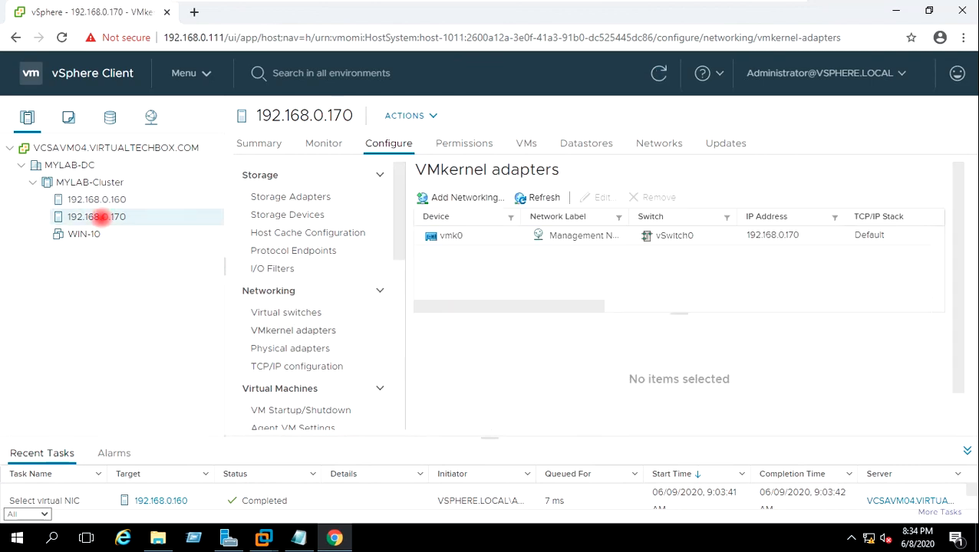
pyautogui.click(320, 331)
pyautogui.click(451, 234)
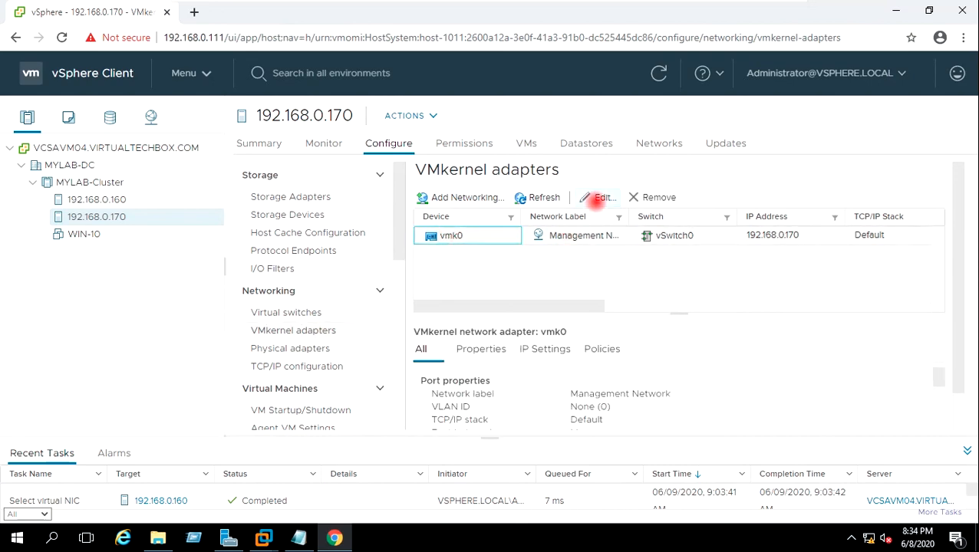
pyautogui.click(599, 197)
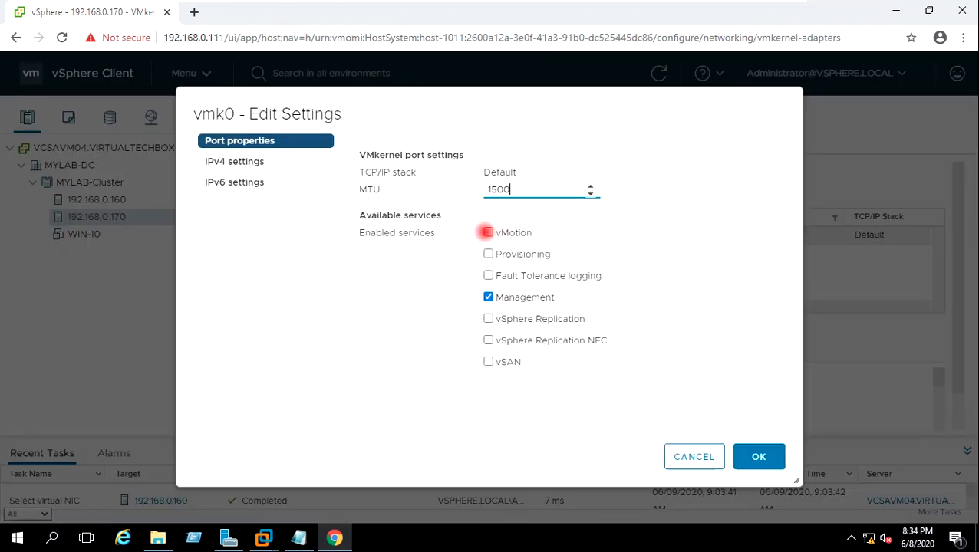
pyautogui.click(488, 232)
pyautogui.click(742, 454)
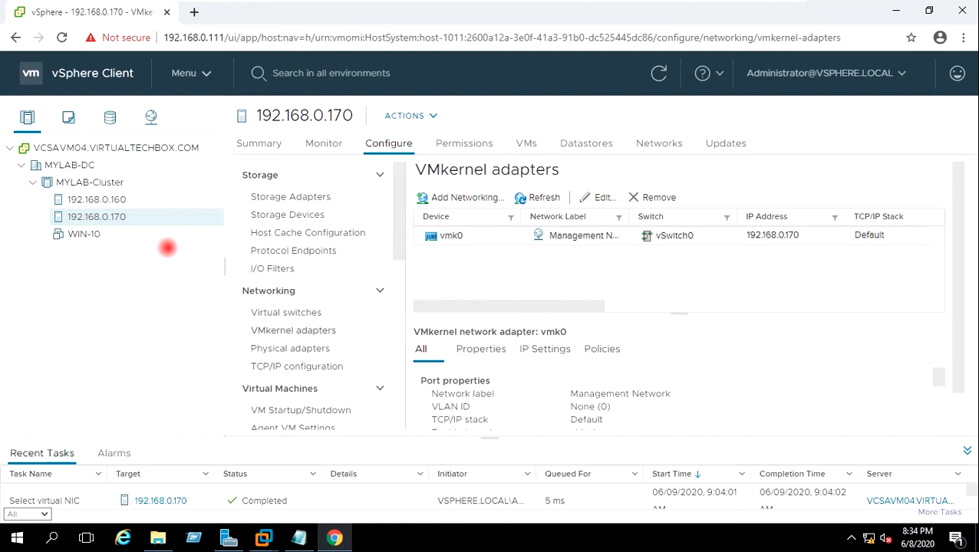
pyautogui.click(84, 234)
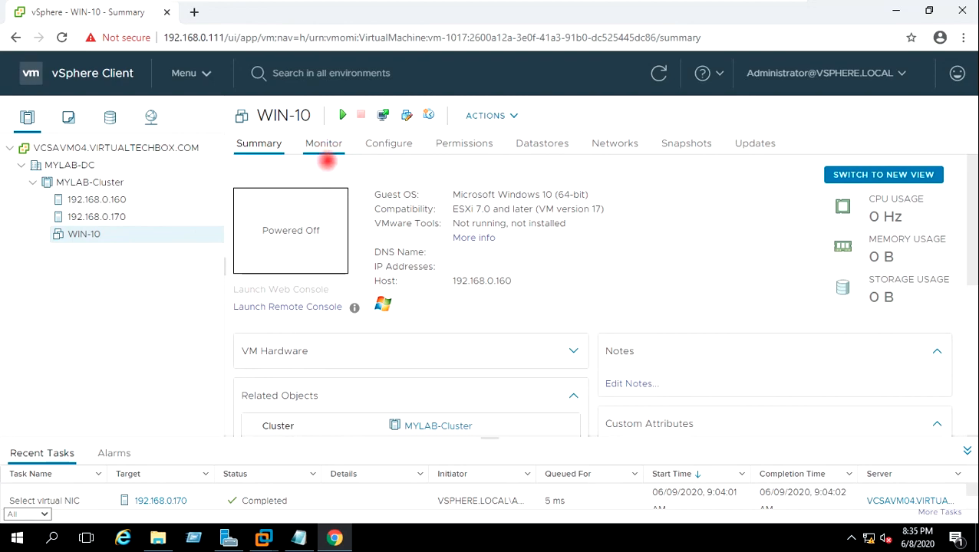
# Step: Note WIN-10's current host 192.168.0.160 and start a compute-resource-only migration
pyautogui.moveTo(519, 283)
pyautogui.mouseDown()
pyautogui.moveTo(452, 280)
pyautogui.moveTo(522, 282)
pyautogui.mouseUp()
pyautogui.click(455, 283)
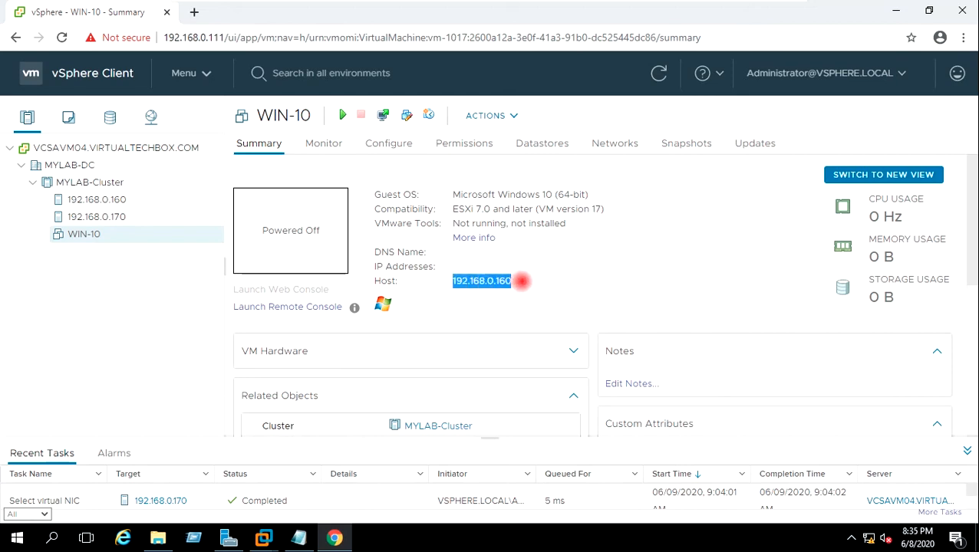
pyautogui.click(522, 282)
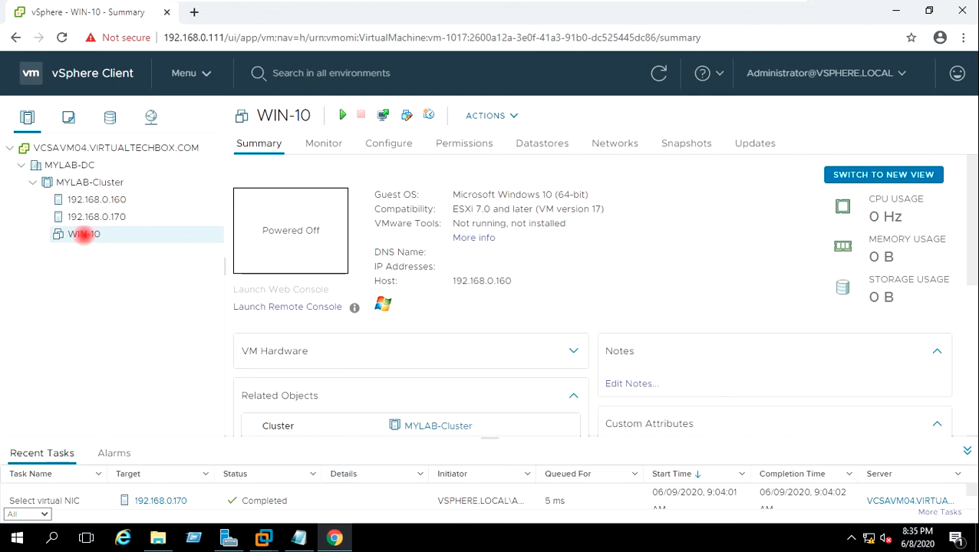
pyautogui.rightClick(83, 235)
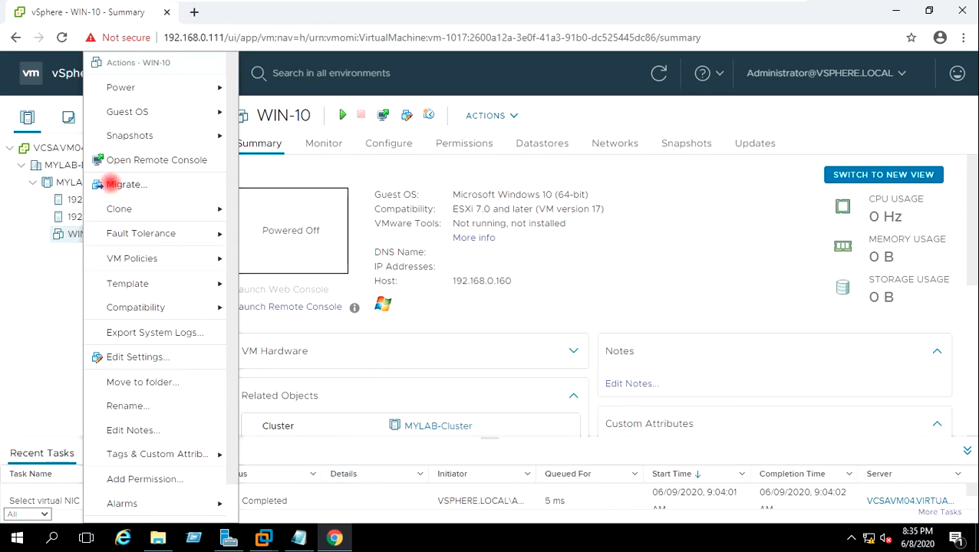
pyautogui.click(108, 185)
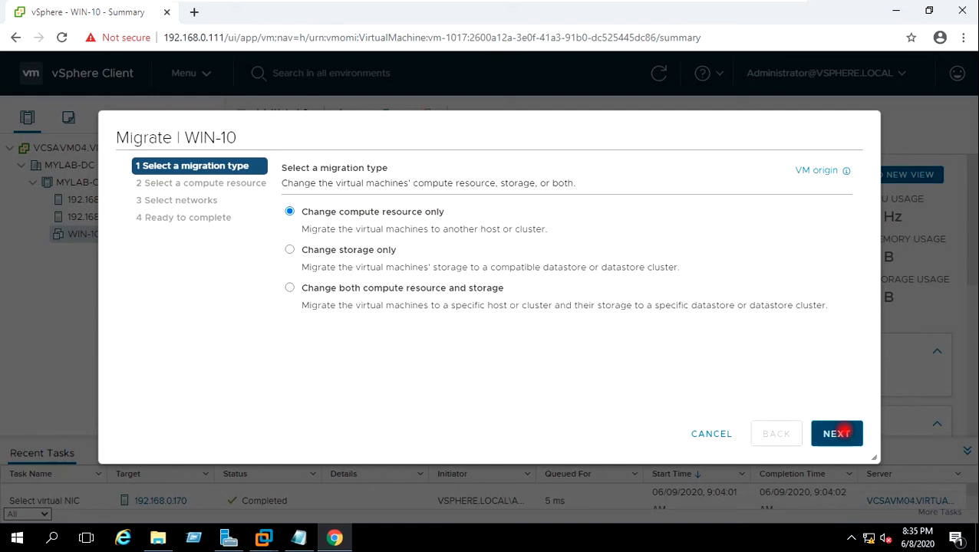
pyautogui.click(838, 432)
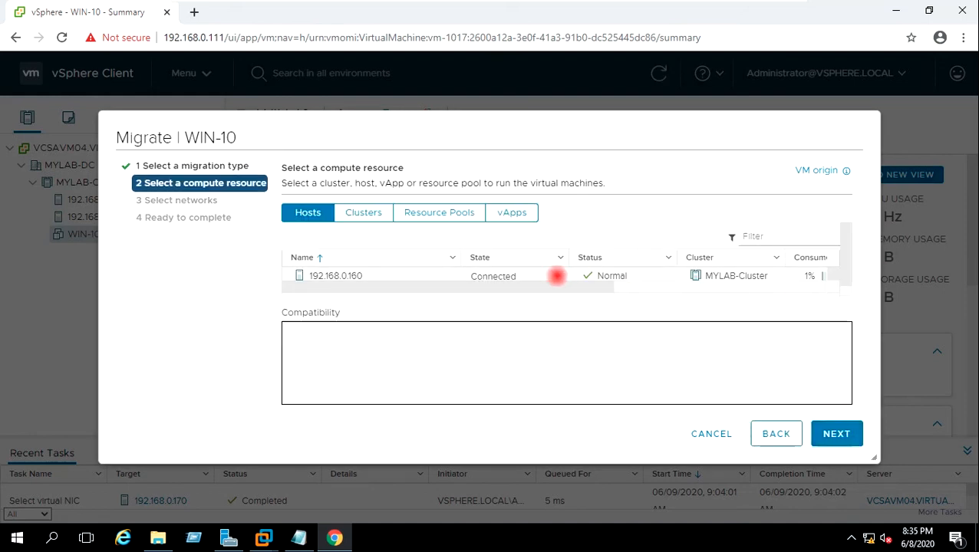
# Step: Choose 192.168.0.170 as destination, keep the network mapping, and finish the migration
pyautogui.moveTo(847, 242); pyautogui.dragTo(849, 271)
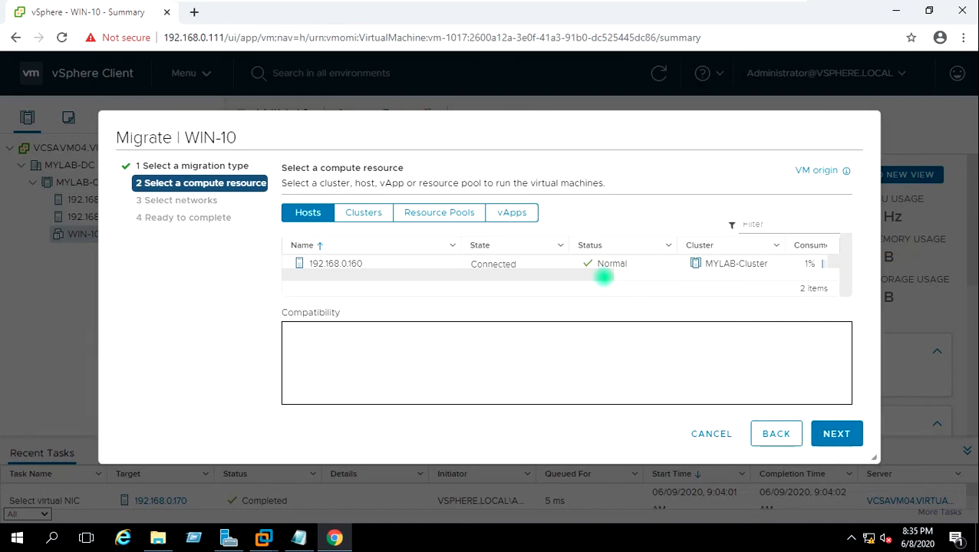
pyautogui.click(399, 265)
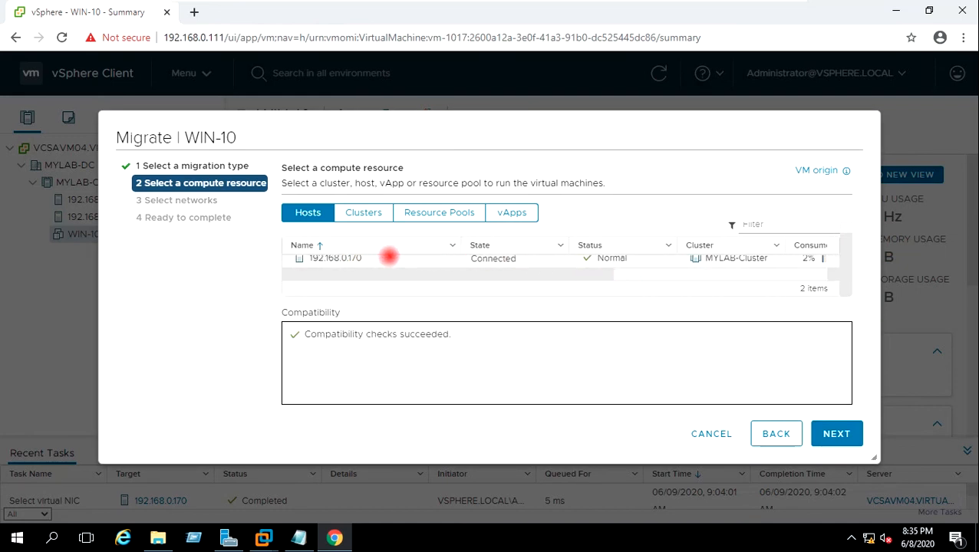
pyautogui.click(384, 257)
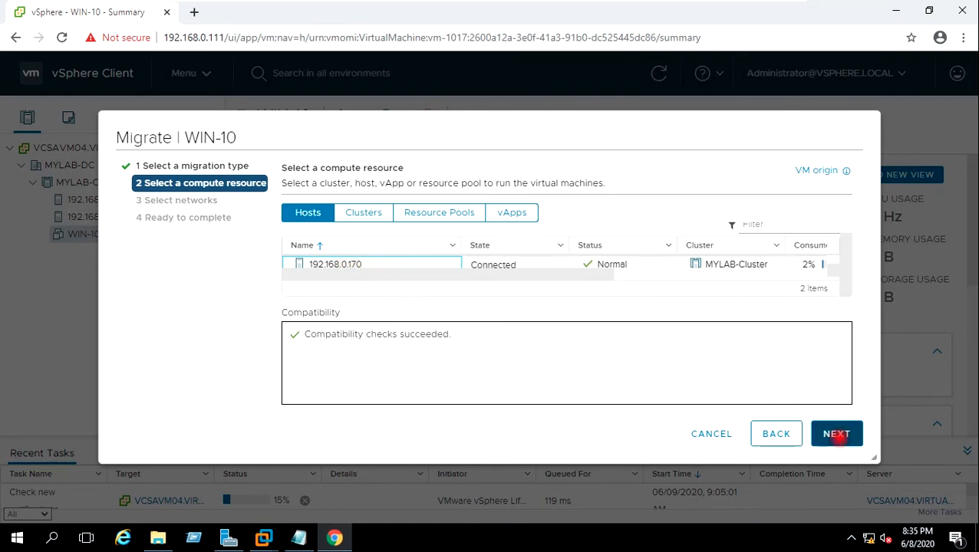
pyautogui.click(832, 431)
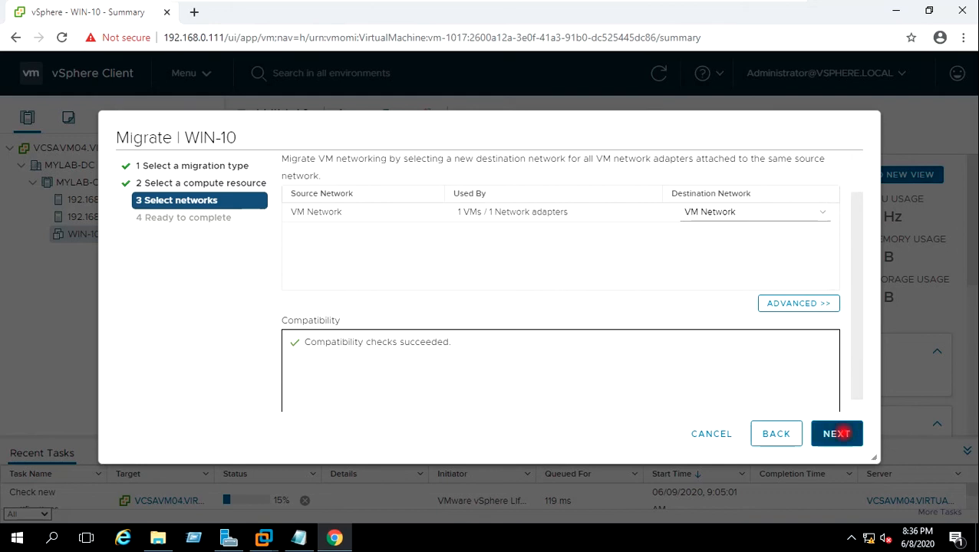
pyautogui.click(838, 433)
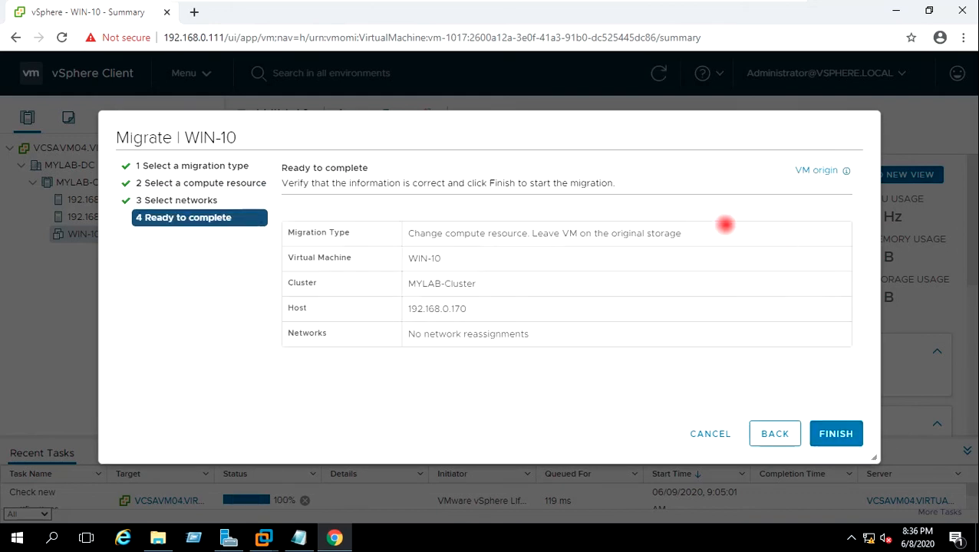
pyautogui.click(836, 433)
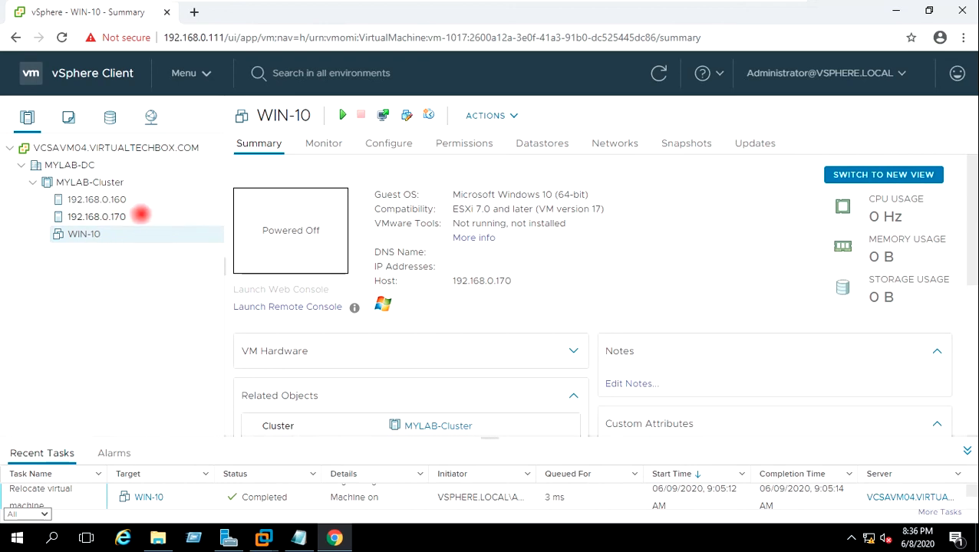
pyautogui.moveTo(535, 279); pyautogui.dragTo(449, 282)
pyautogui.click(564, 263)
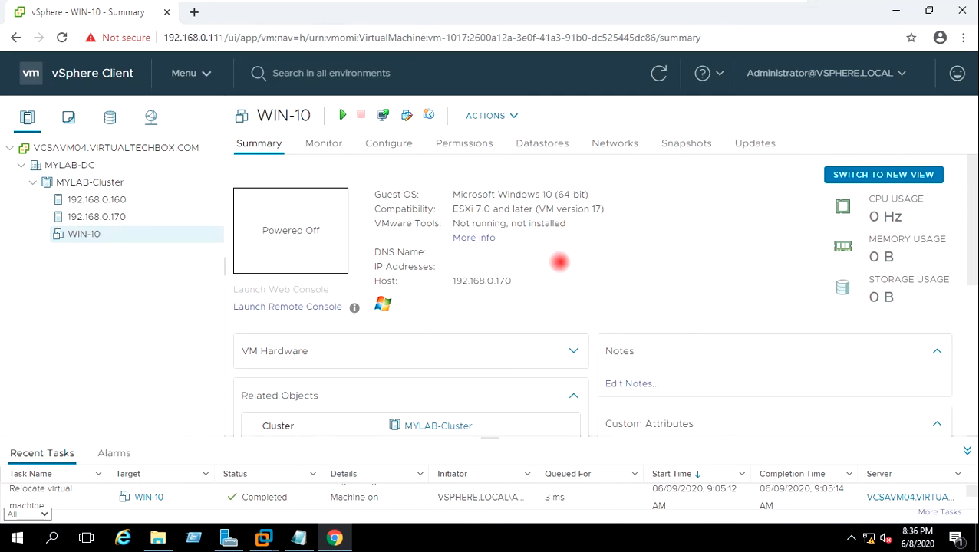
pyautogui.moveTo(454, 281); pyautogui.dragTo(537, 287)
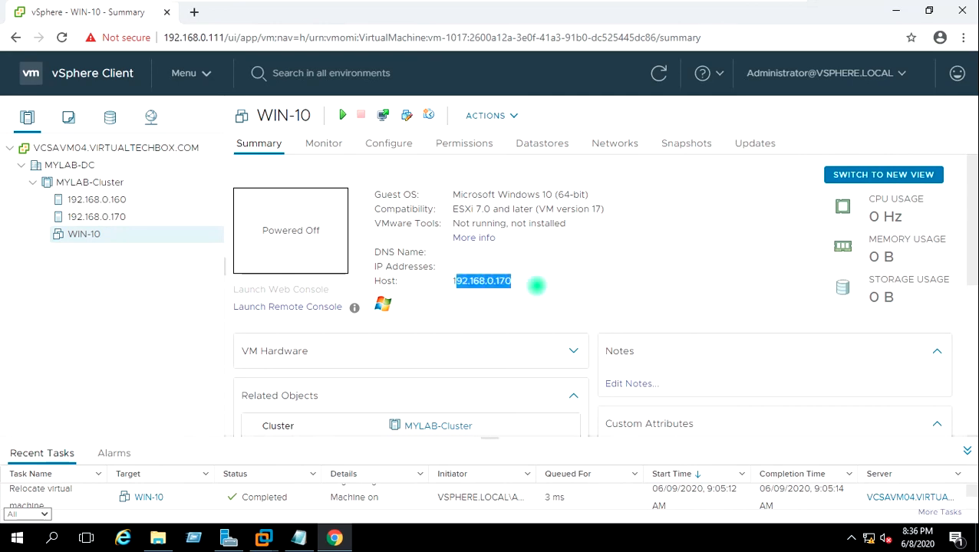
pyautogui.click(525, 281)
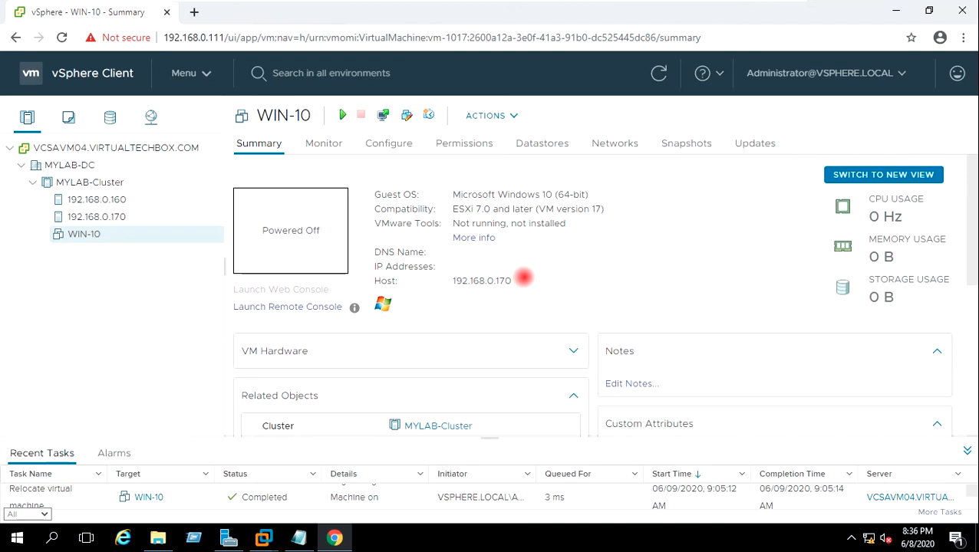
pyautogui.moveTo(521, 279); pyautogui.dragTo(454, 283)
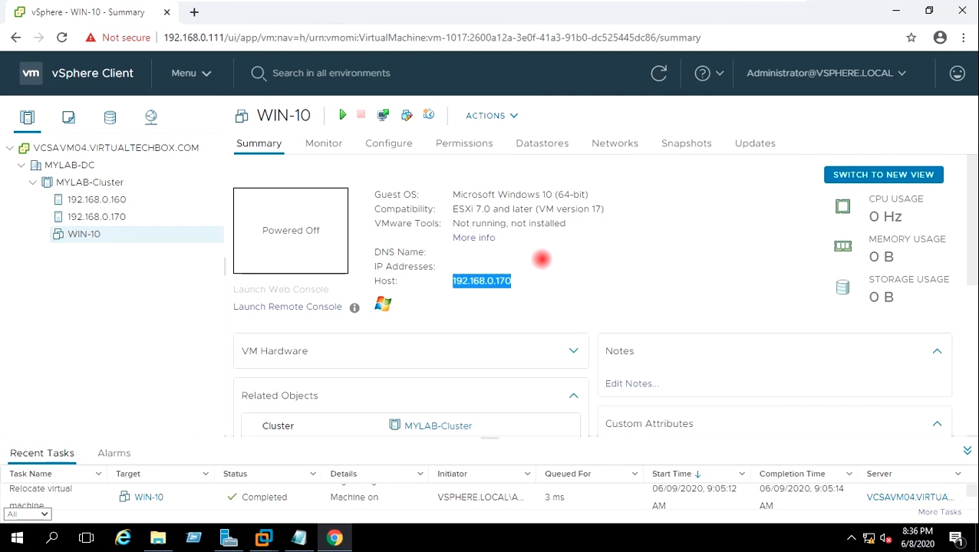
pyautogui.click(531, 296)
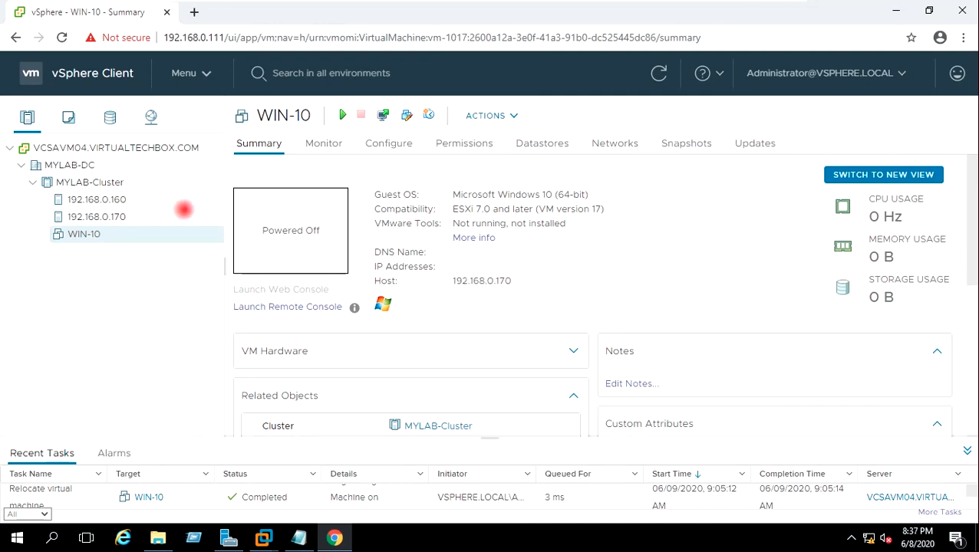
pyautogui.click(128, 198)
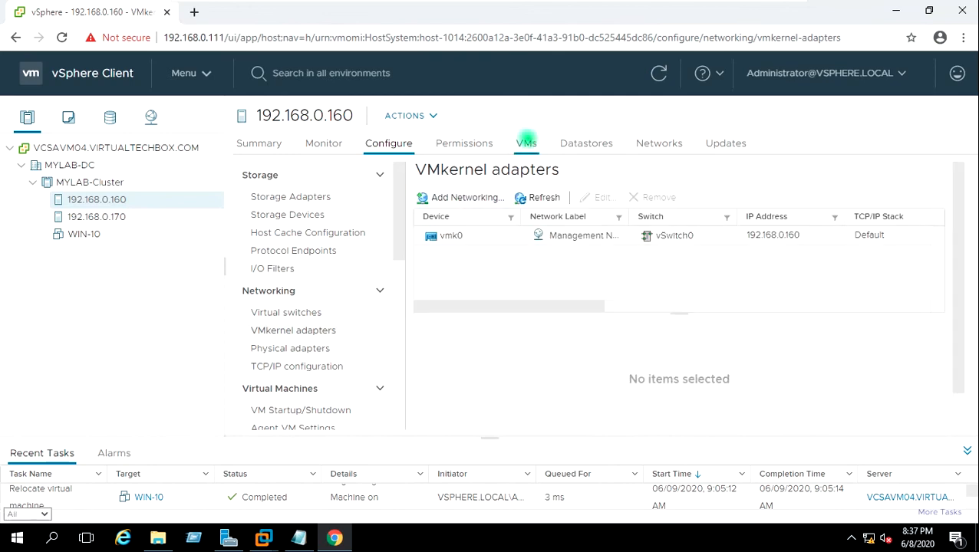
pyautogui.click(527, 141)
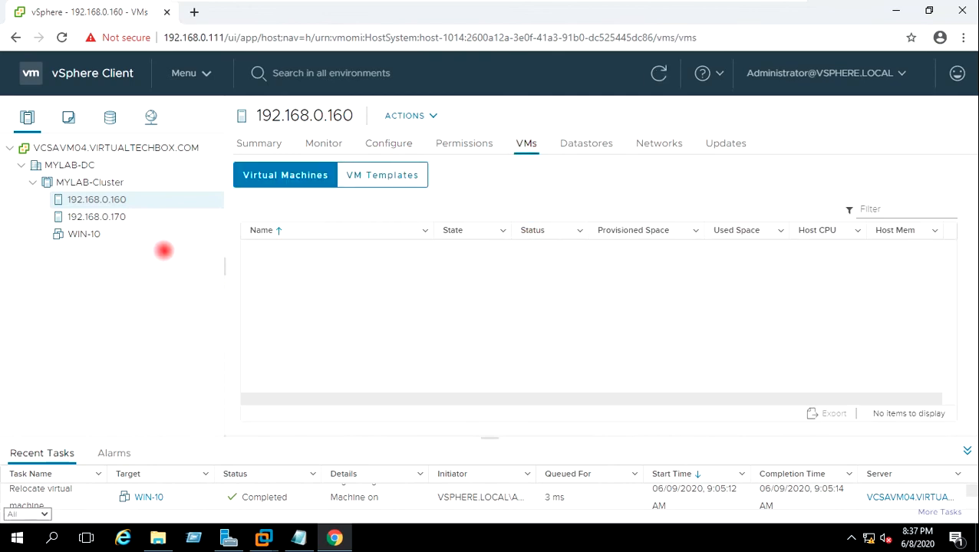
pyautogui.click(115, 217)
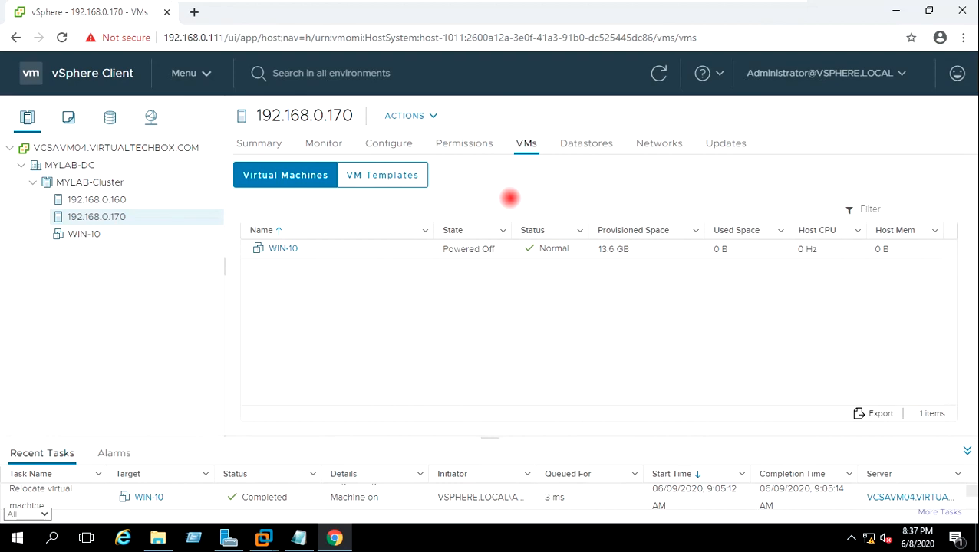
pyautogui.click(80, 234)
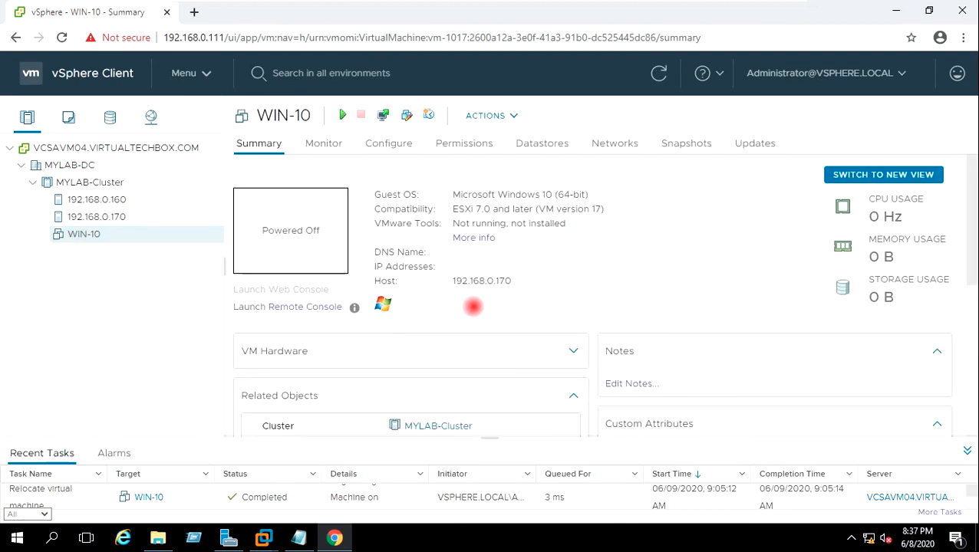